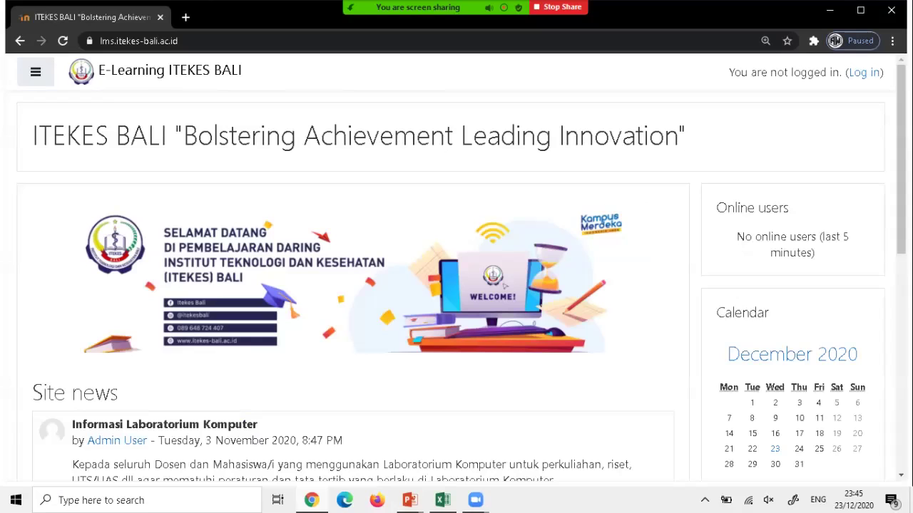
Log in as the administrator to reach the Dashboard listing the ITEKES BALI course categories.
left_click(863, 72)
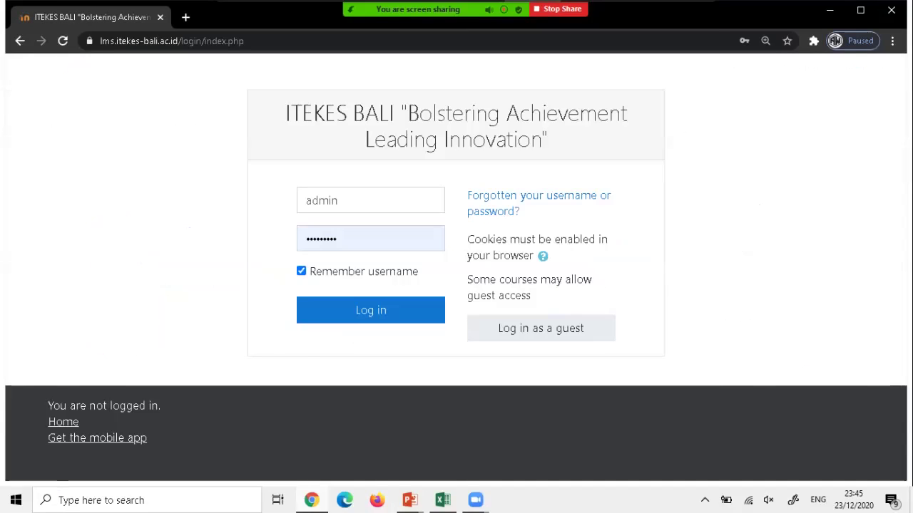
left_click(693, 18)
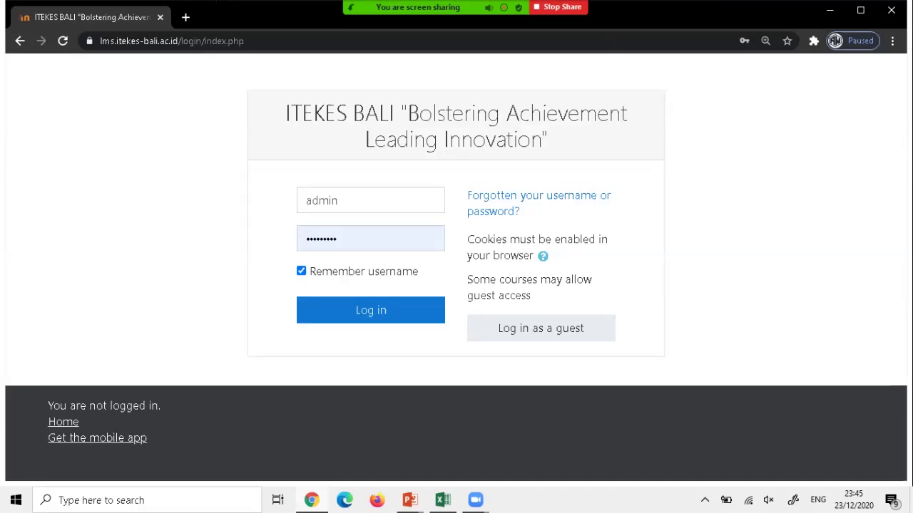
key("Return")
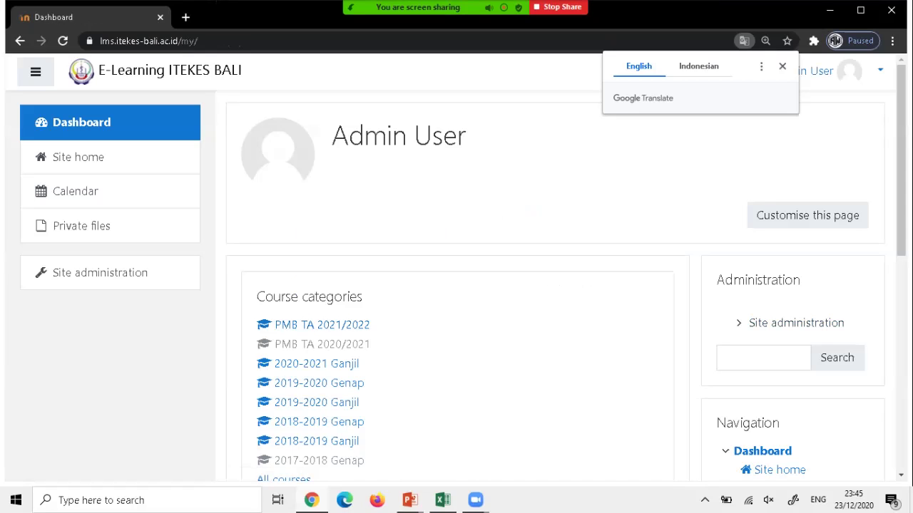
mouse_move(442, 500)
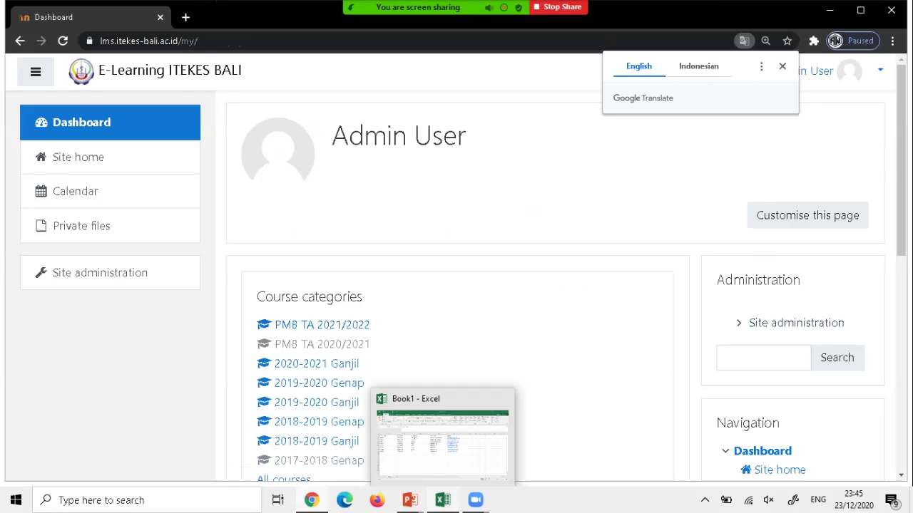
Switch to the Book1 workbook and review the password, firstname, lastname and email headings.
left_click(442, 442)
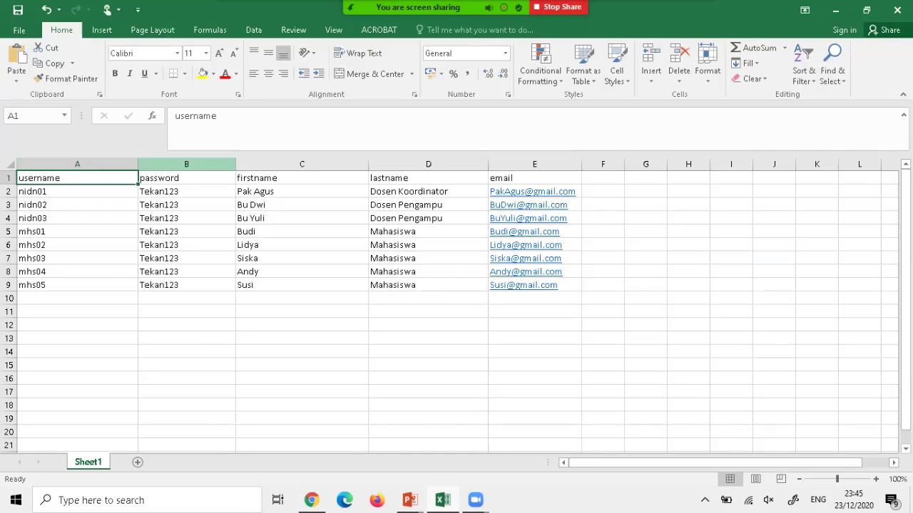
left_click(186, 177)
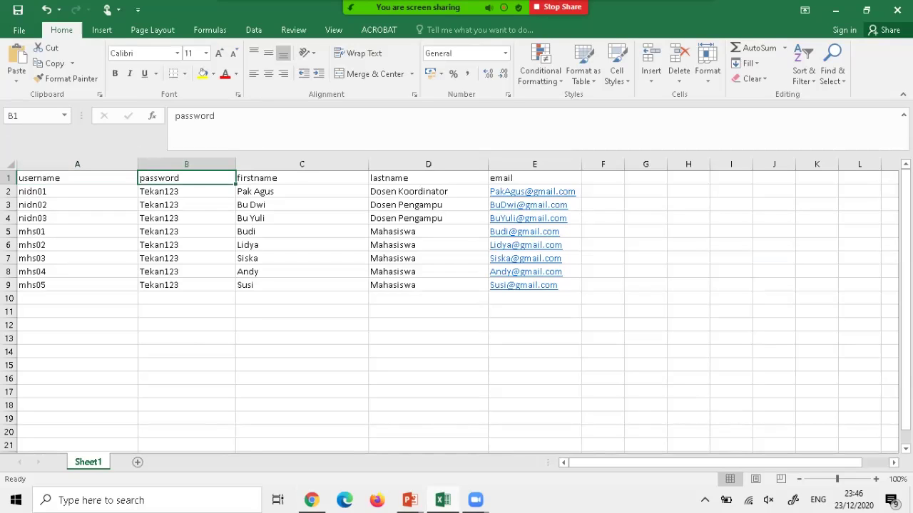
left_click(302, 178)
left_click(427, 178)
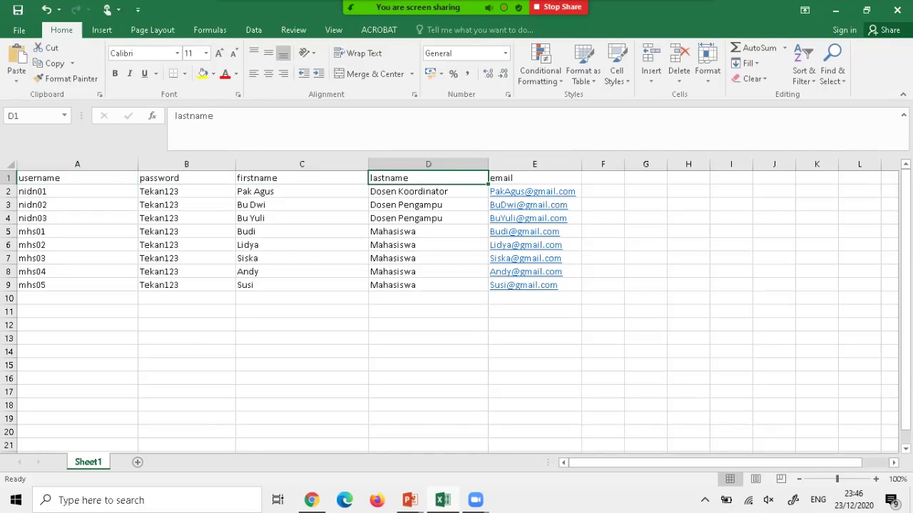
left_click(534, 177)
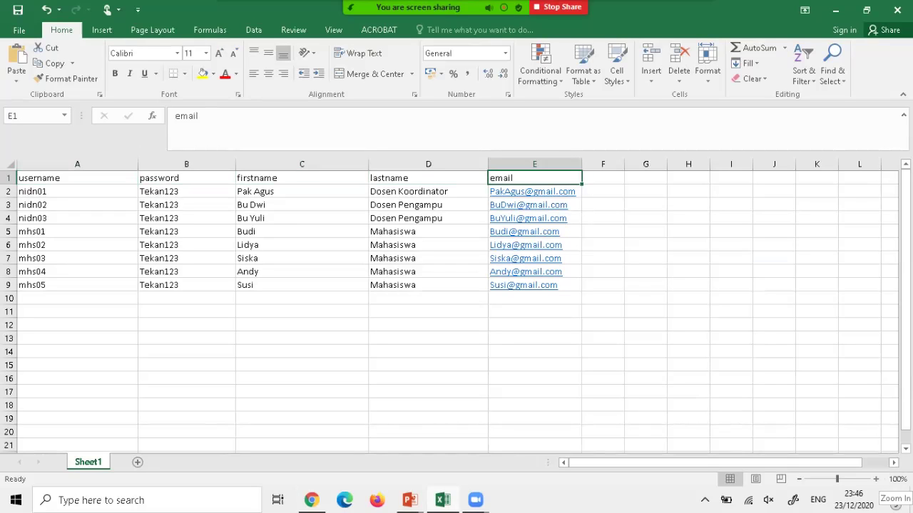
Zoom the worksheet in to 130% and bring up the File Info page.
left_click(876, 479)
left_click(875, 479)
left_click(875, 479)
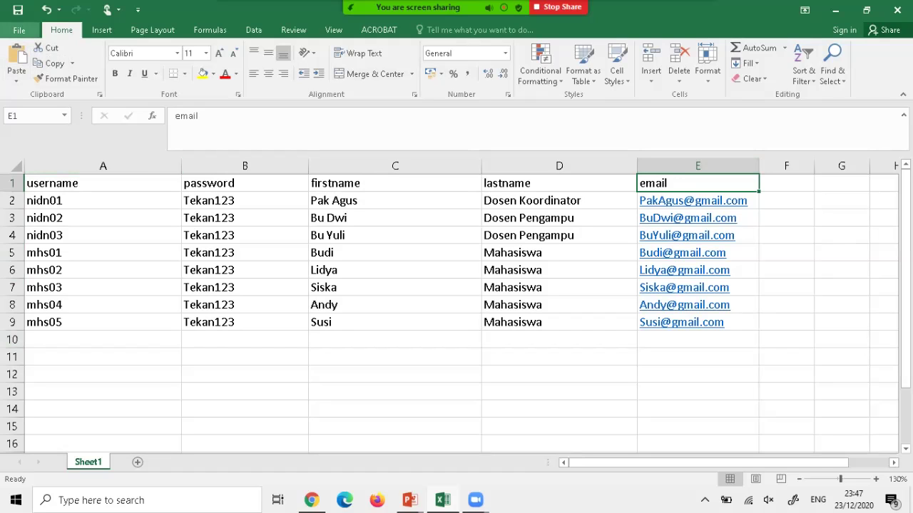
left_click(19, 30)
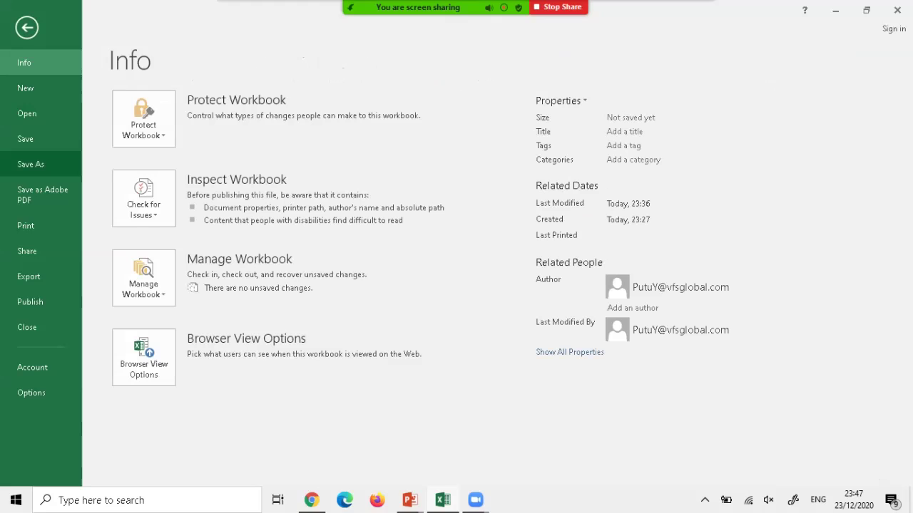
Save the user list to the Desktop as 'User' in CSV (MS-DOS) format, keeping the CSV format.
left_click(31, 164)
left_click(161, 207)
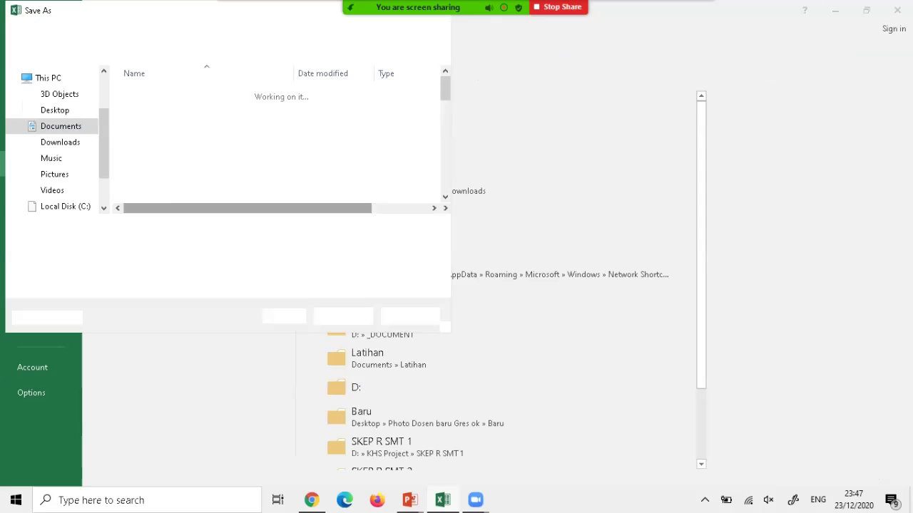
left_click(55, 110)
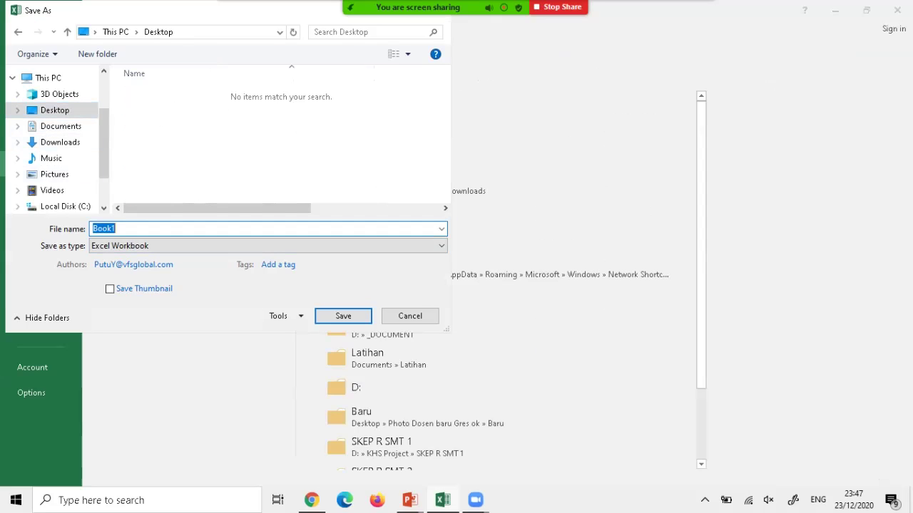
type("User")
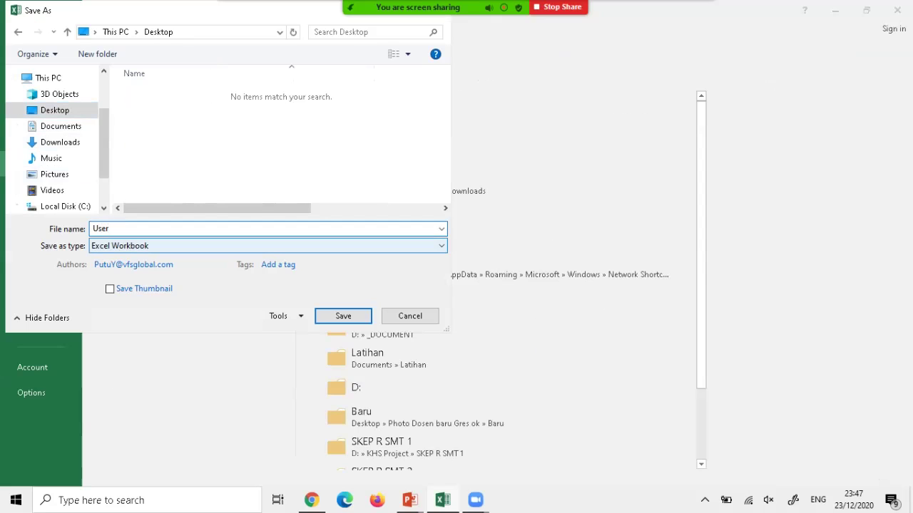
left_click(268, 245)
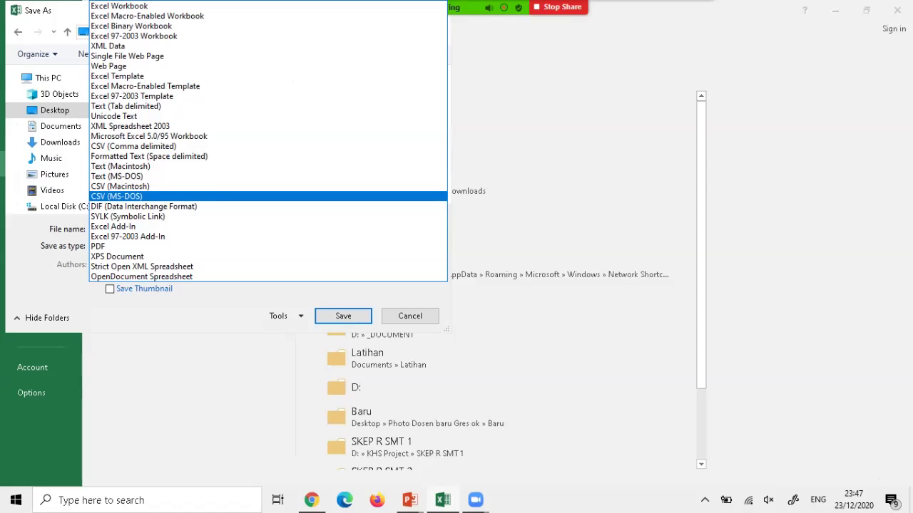
key("Return")
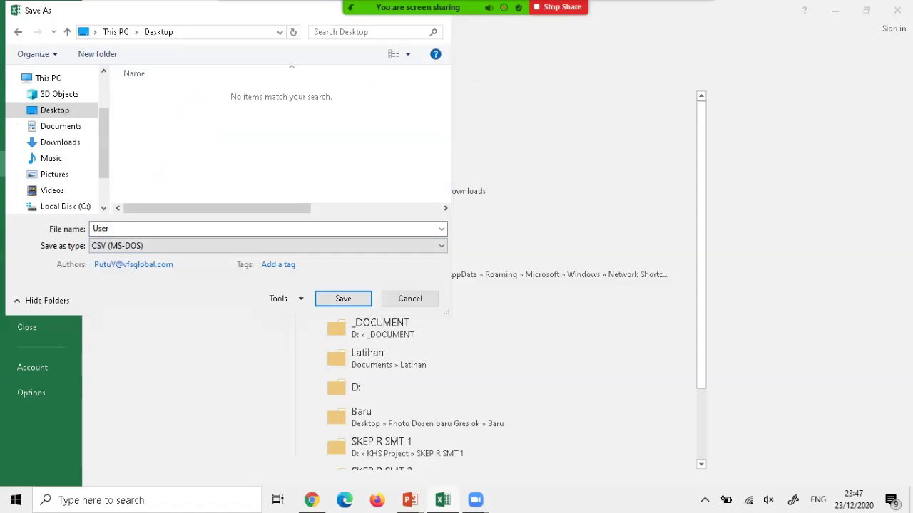
key("Return")
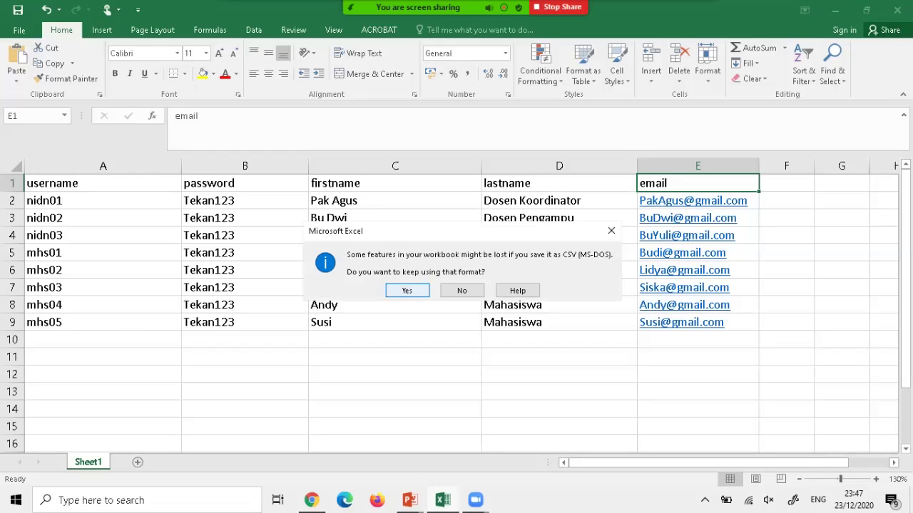
key("Return")
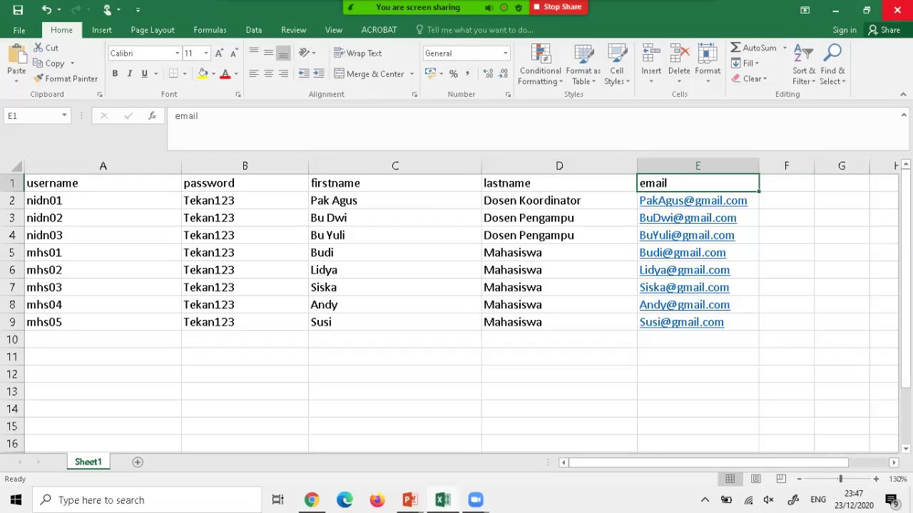
Close Excel without saving and launch File Explorer from the Win+X menu.
left_click(897, 10)
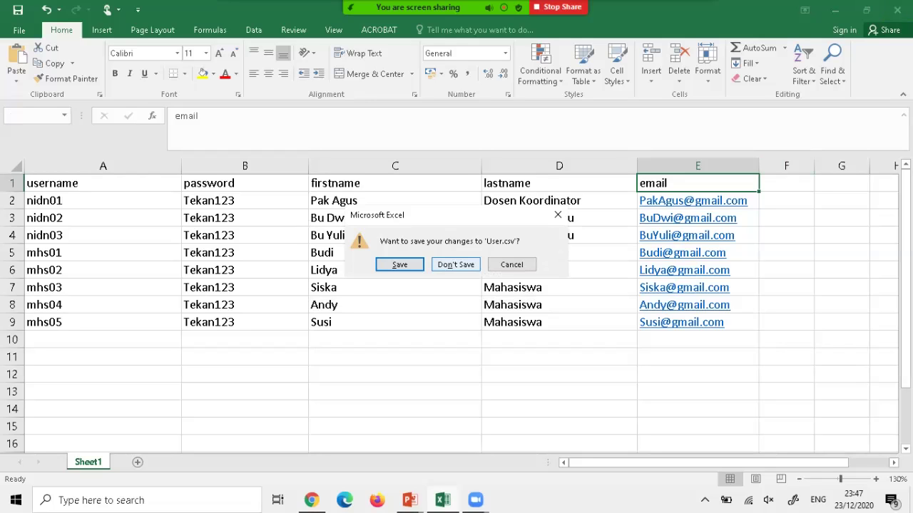
left_click(456, 264)
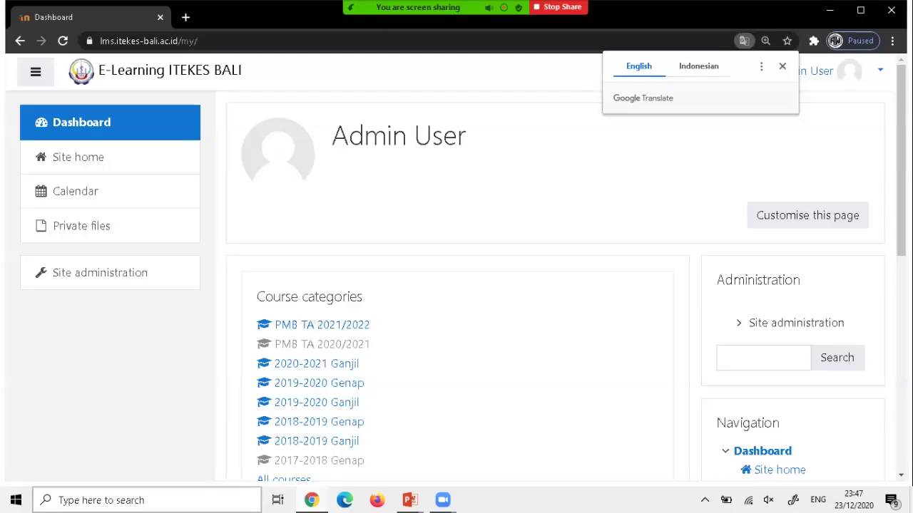
key("super+x")
key("Up")
key("Up")
key("Return")
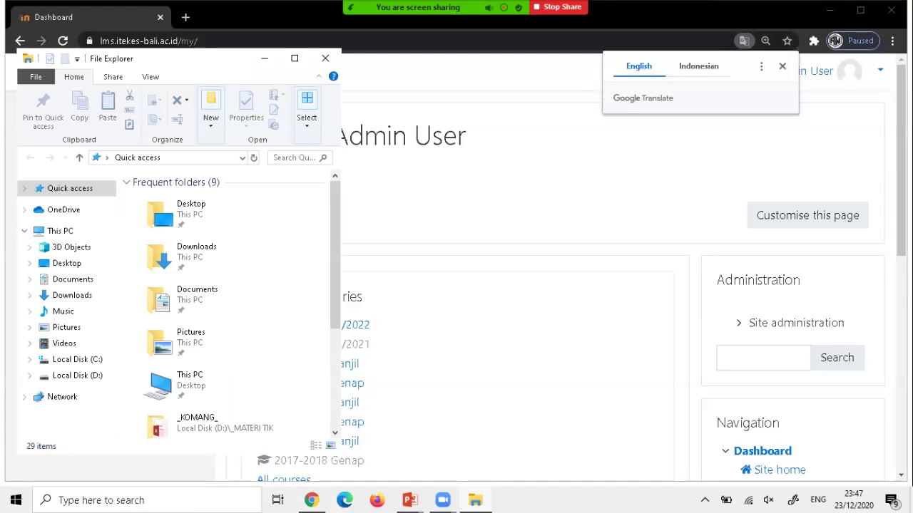
left_click(782, 66)
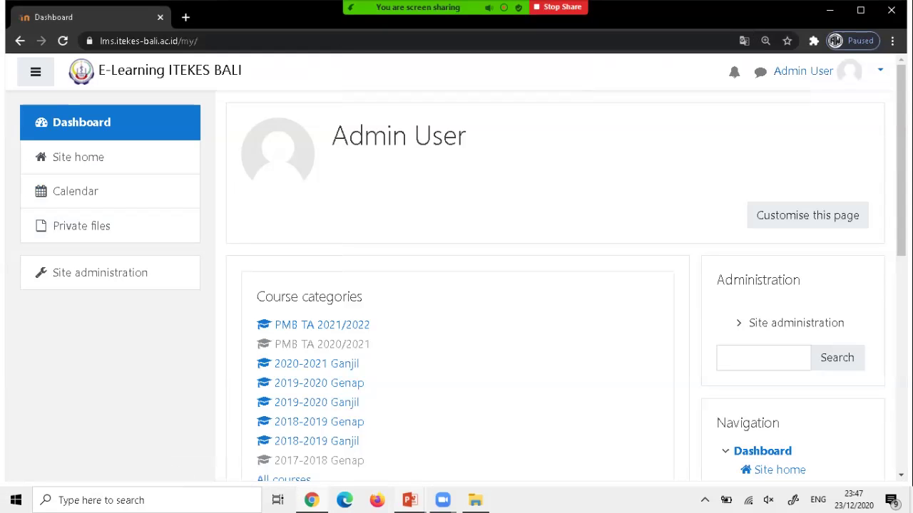
key("alt+Tab")
Open the User file on the Desktop to check it, then close it and minimize Explorer.
left_click(67, 263)
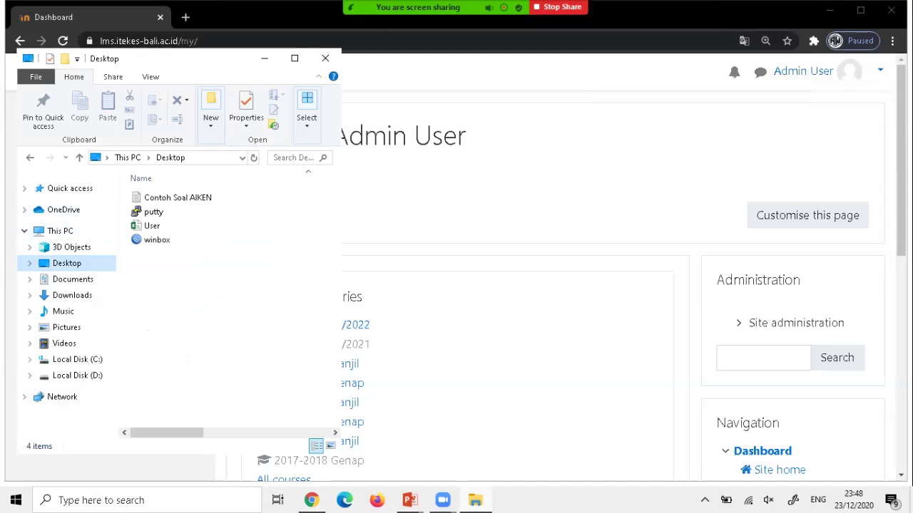
left_click(152, 225)
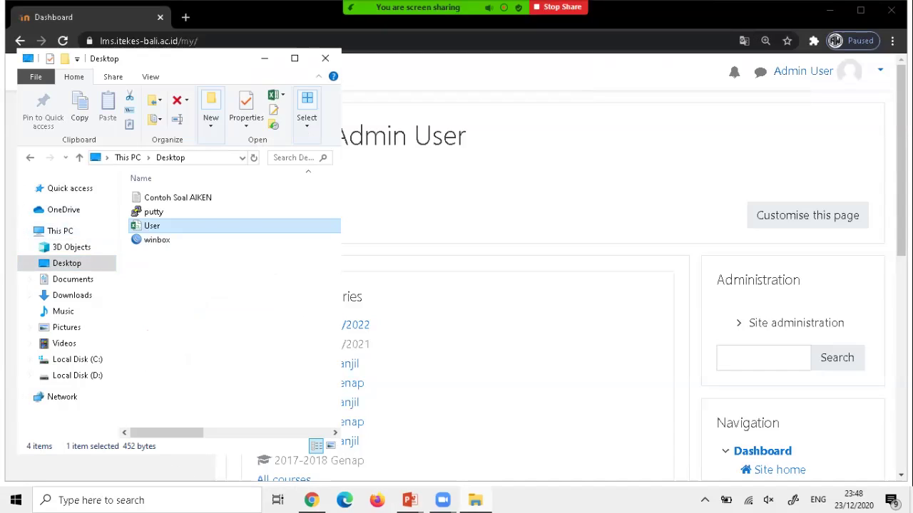
key("Return")
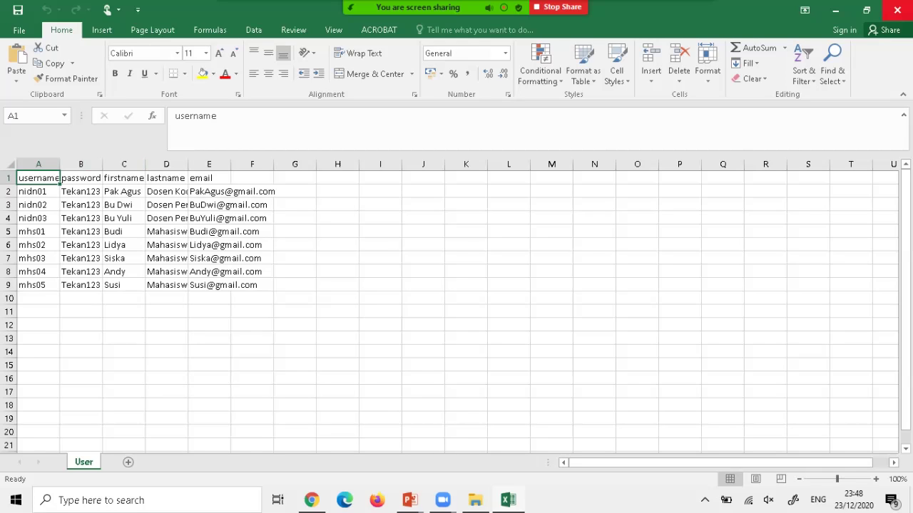
left_click(897, 10)
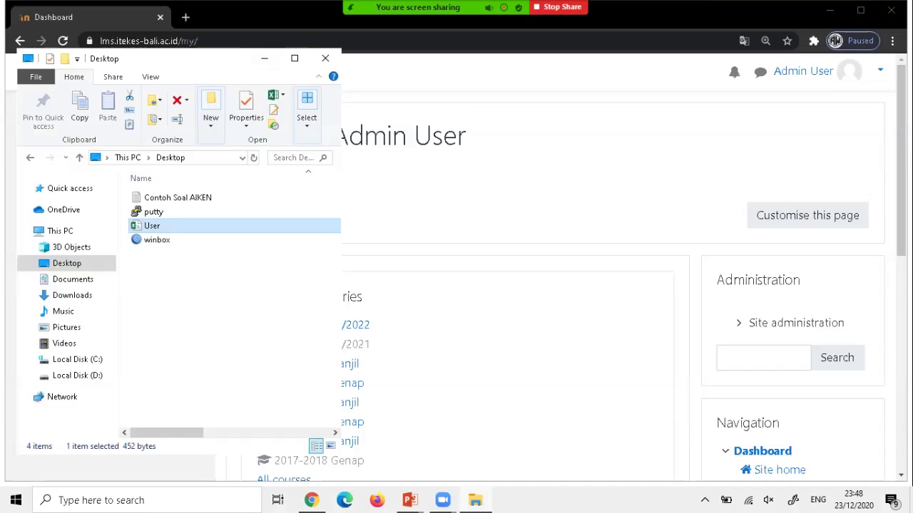
left_click(265, 57)
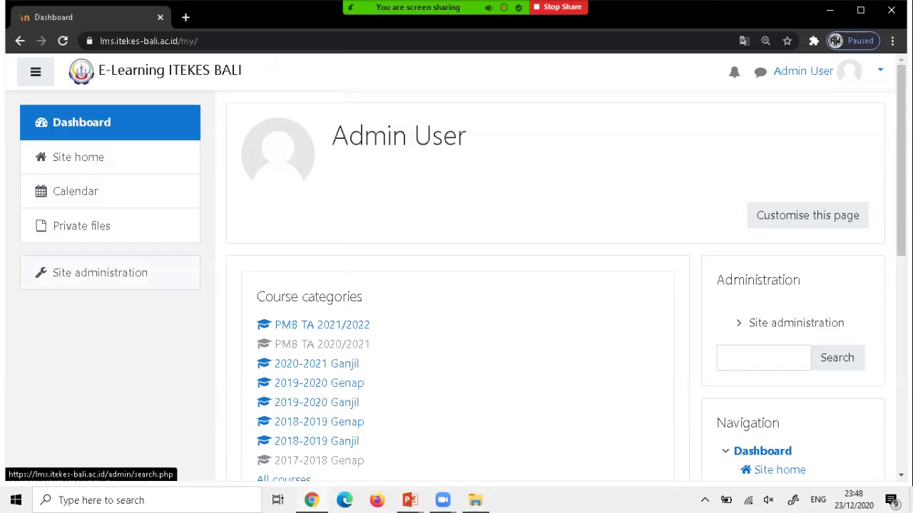
Go to Site administration > Users > Upload users and scroll to the file drop zone.
left_click(100, 273)
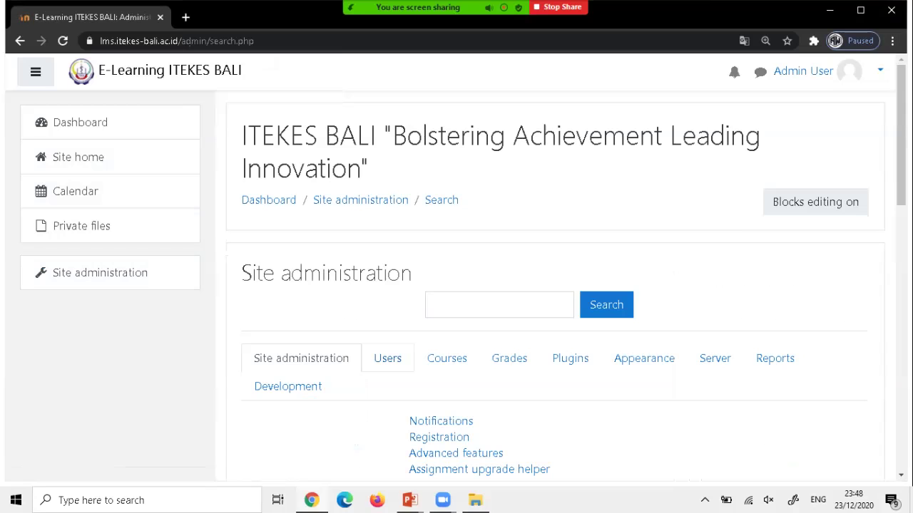
left_click(397, 359)
scroll(555, 299, "down", 4)
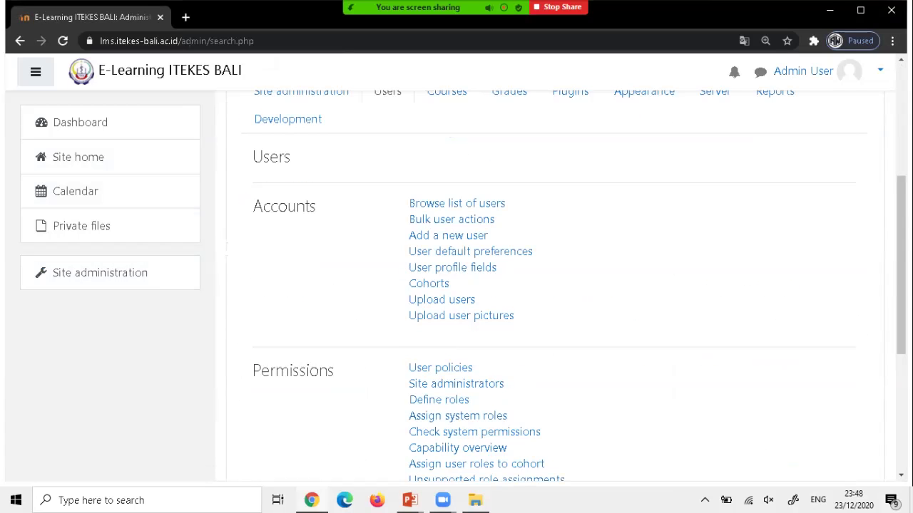
left_click(441, 299)
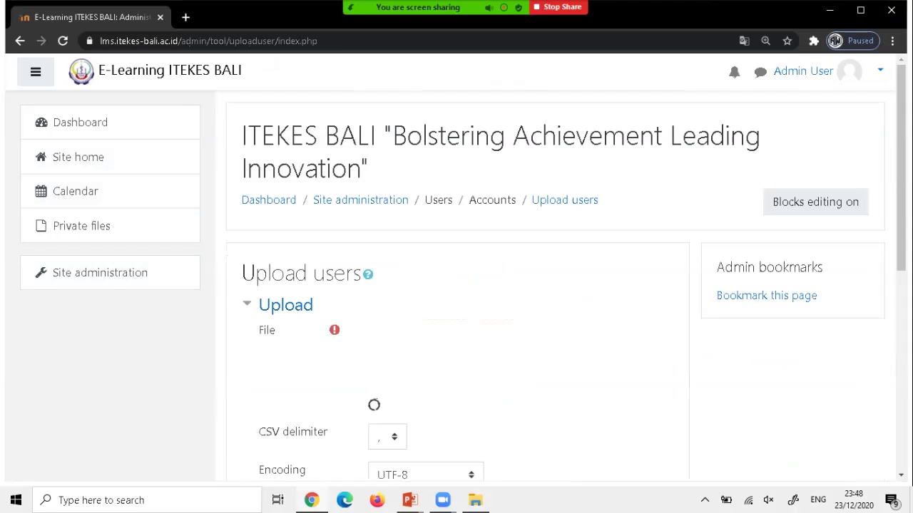
scroll(456, 285, "down", 2)
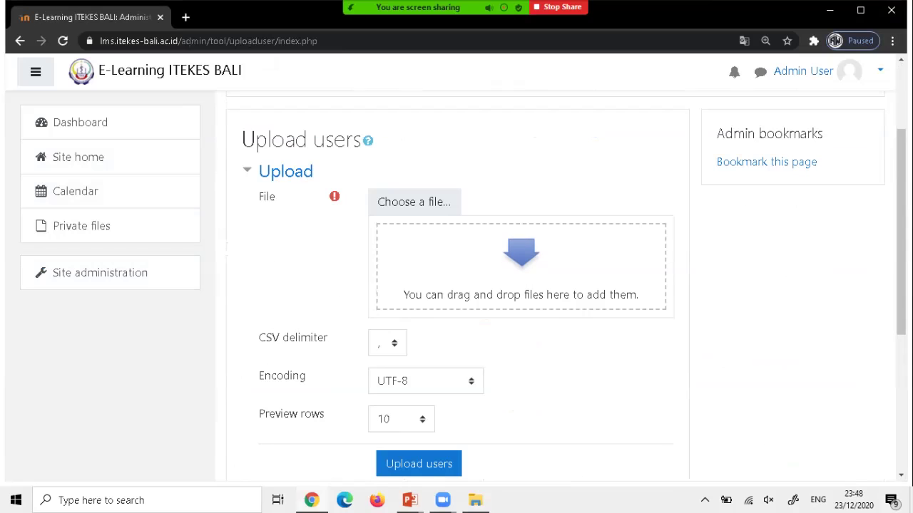
scroll(457, 285, "down", 1)
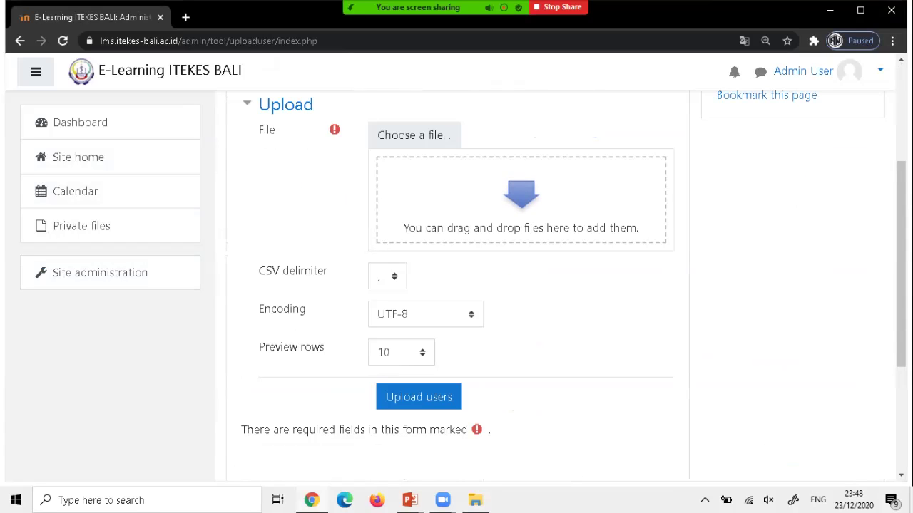
Attach User.csv from the Desktop folder to the Upload users form.
mouse_move(474, 499)
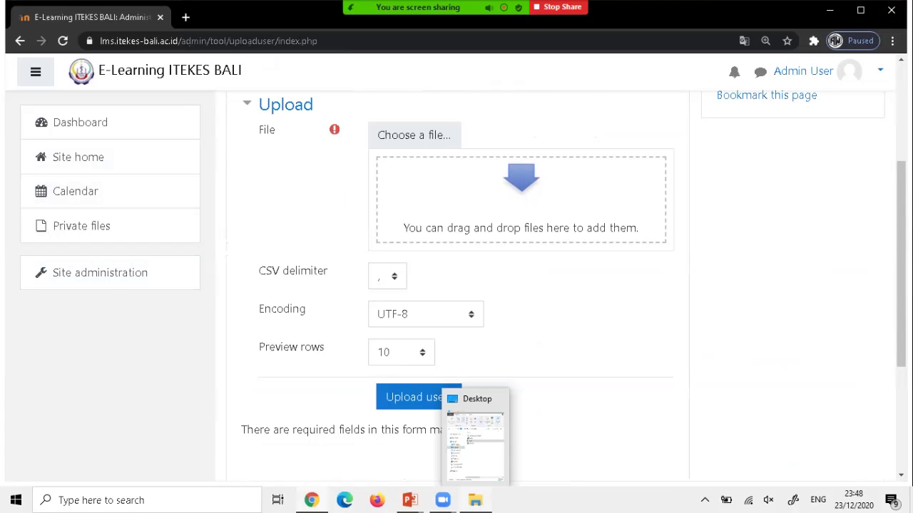
left_click(475, 500)
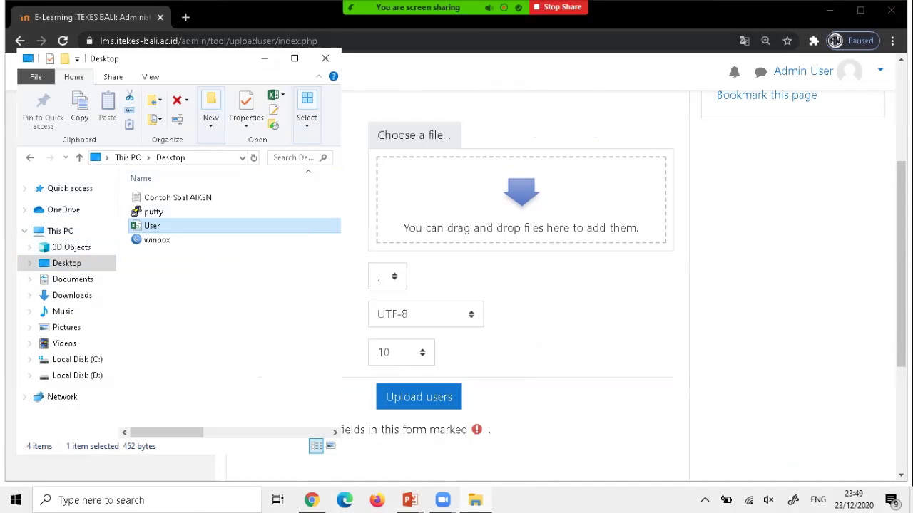
left_click_drag(151, 225, 521, 226)
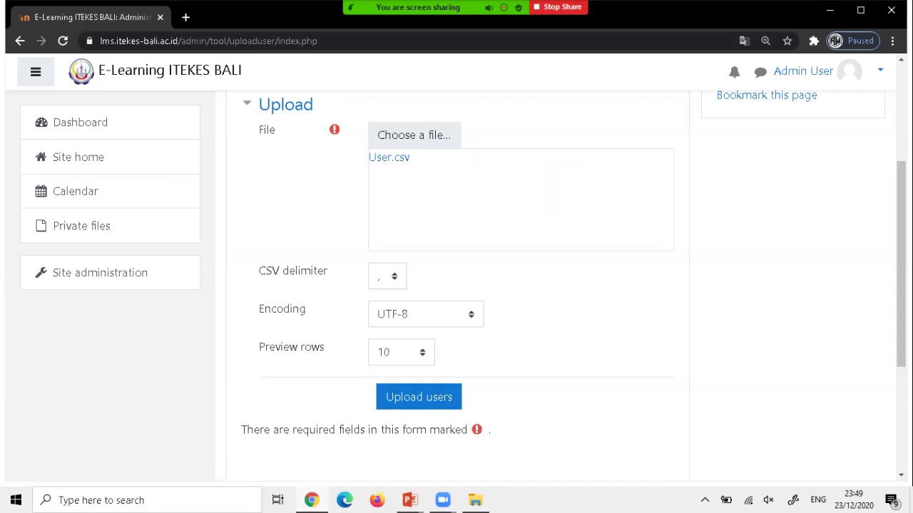
Set the CSV delimiter to semicolon and keep Preview rows at 10.
key("Tab")
key("alt+Down")
key("Down")
key("Return")
key("Tab")
key("Tab")
key("alt+Down")
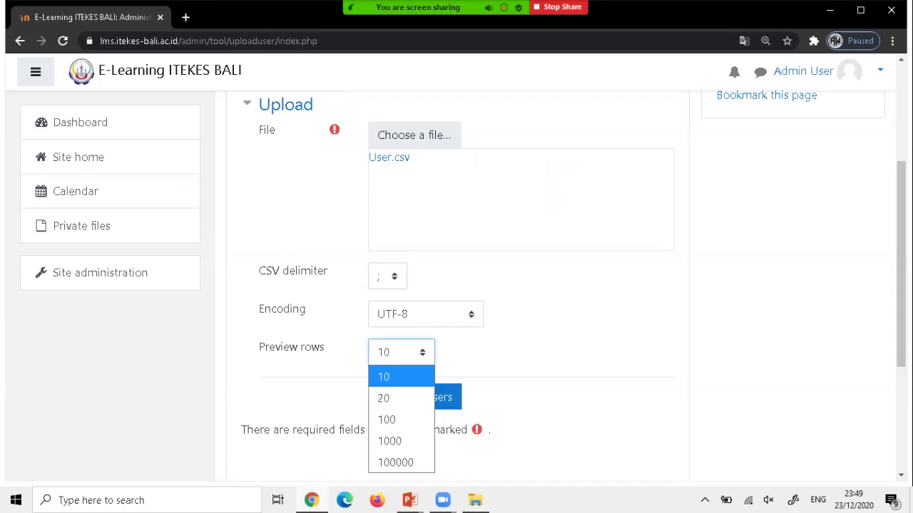
key("Down")
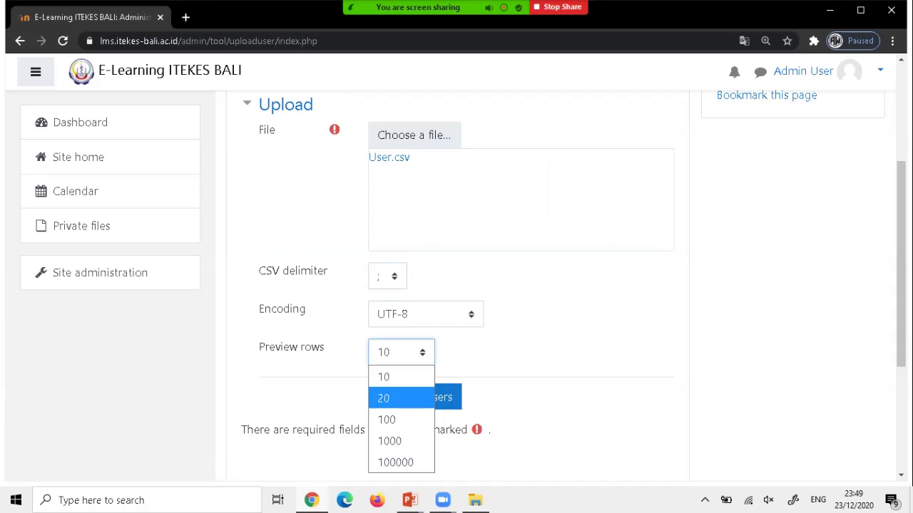
key("Up")
key("Return")
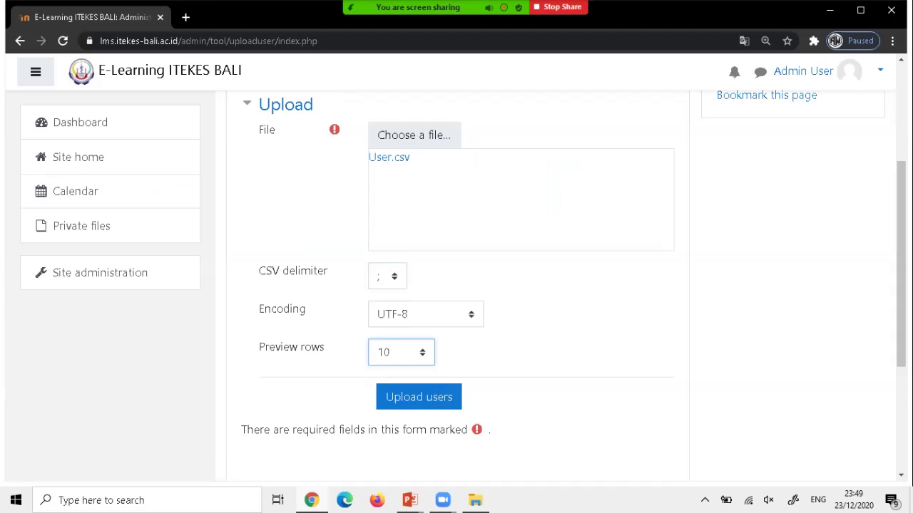
scroll(456, 285, "down", 1)
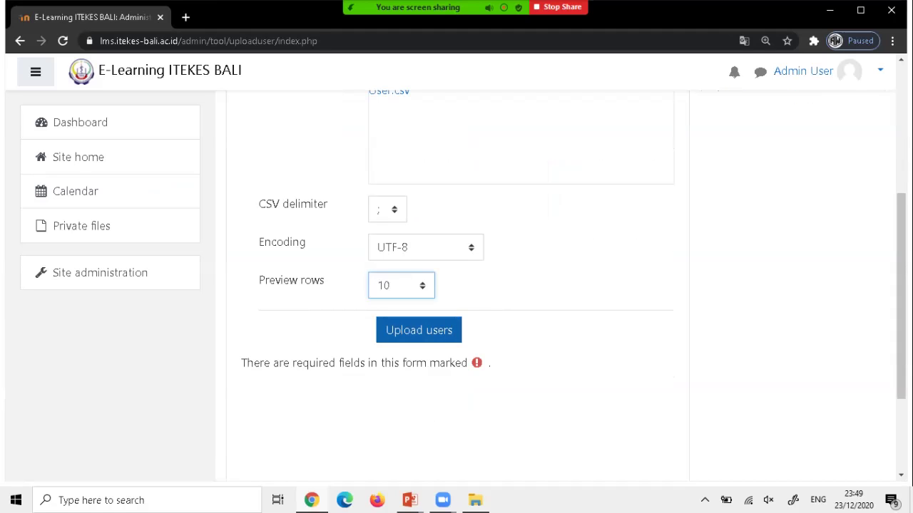
Preview the User.csv accounts, review the table and settings, and confirm the upload.
left_click(419, 330)
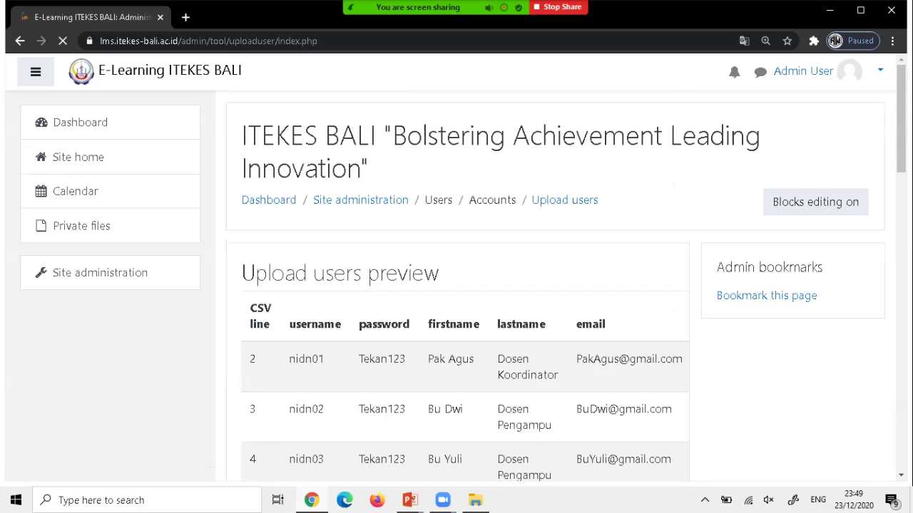
scroll(457, 285, "down", 2)
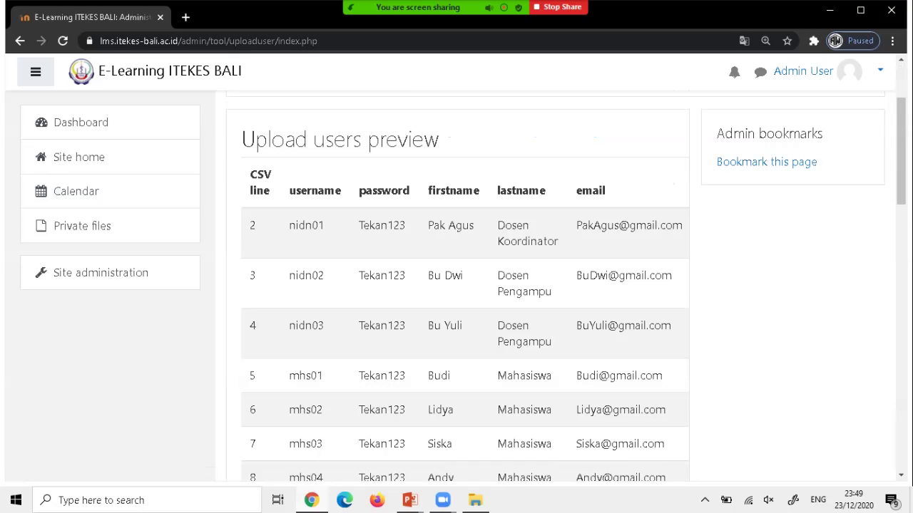
scroll(464, 307, "down", 1)
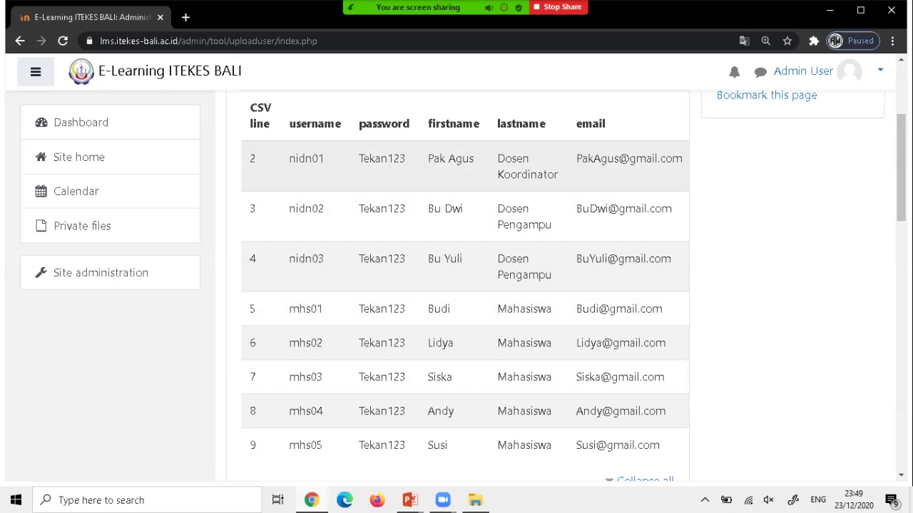
scroll(463, 285, "down", 2)
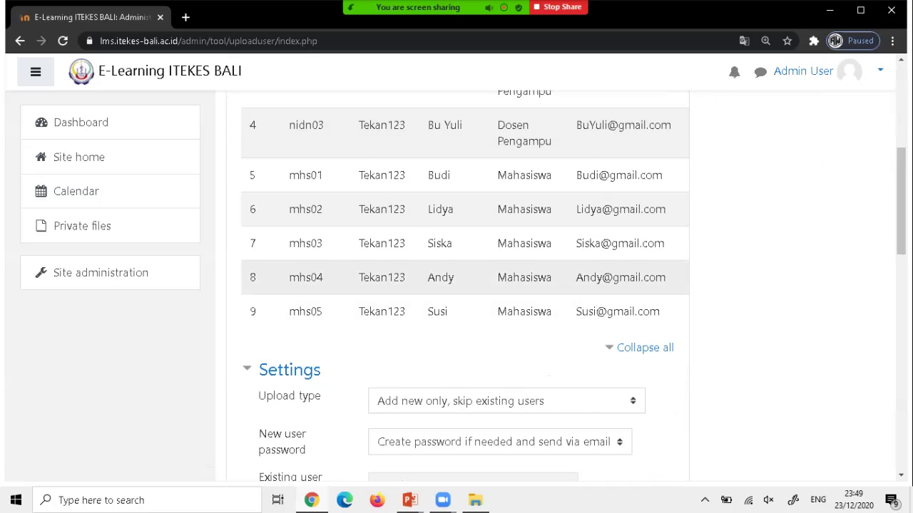
scroll(463, 285, "down", 2)
scroll(463, 285, "up", 4)
scroll(463, 285, "down", 1)
scroll(463, 285, "down", 3)
scroll(464, 285, "down", 10)
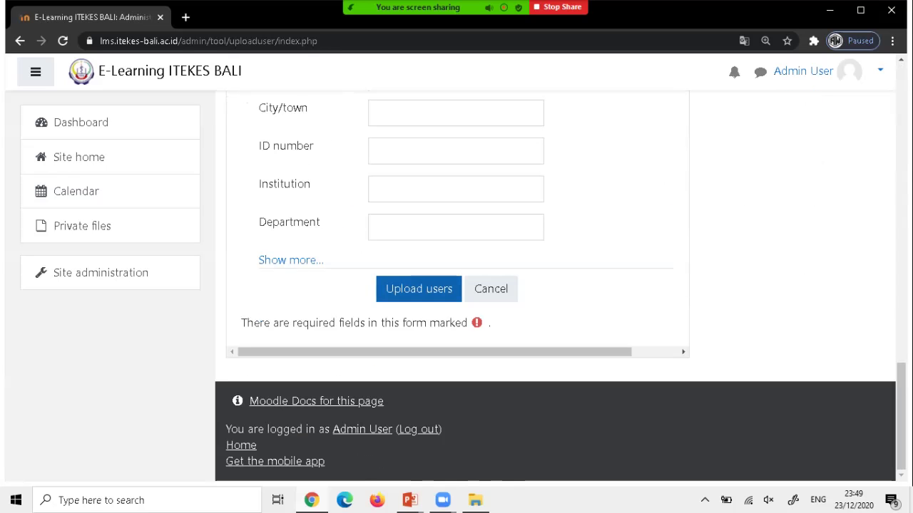
left_click(419, 289)
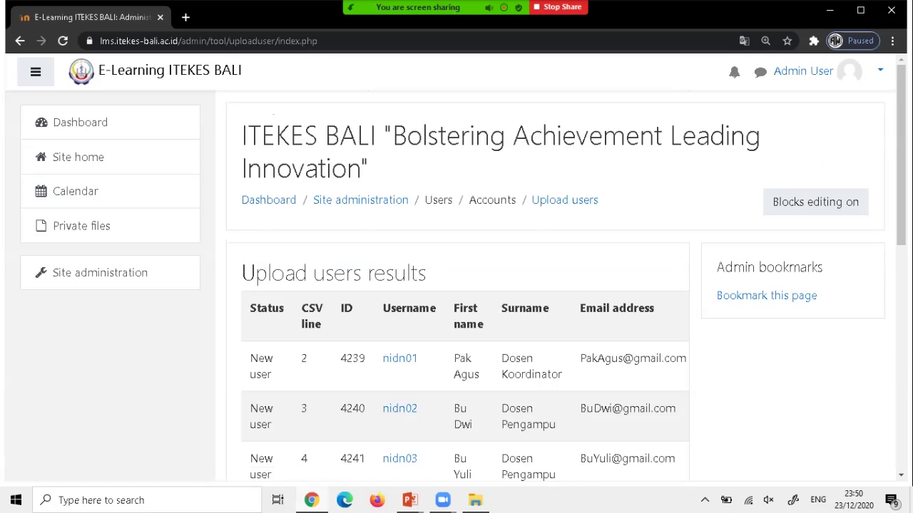
Highlight the 'Users created: 8' result and continue back to the empty upload form.
scroll(456, 285, "down", 7)
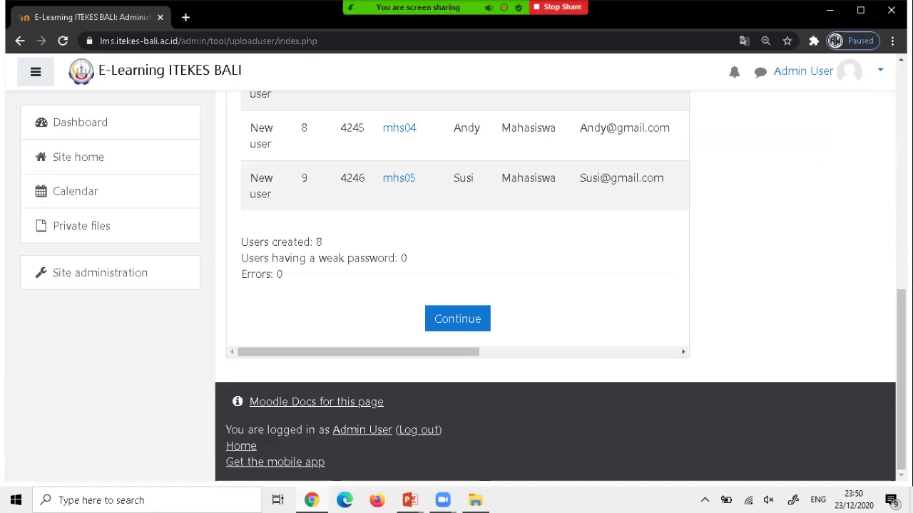
left_click_drag(241, 242, 322, 242)
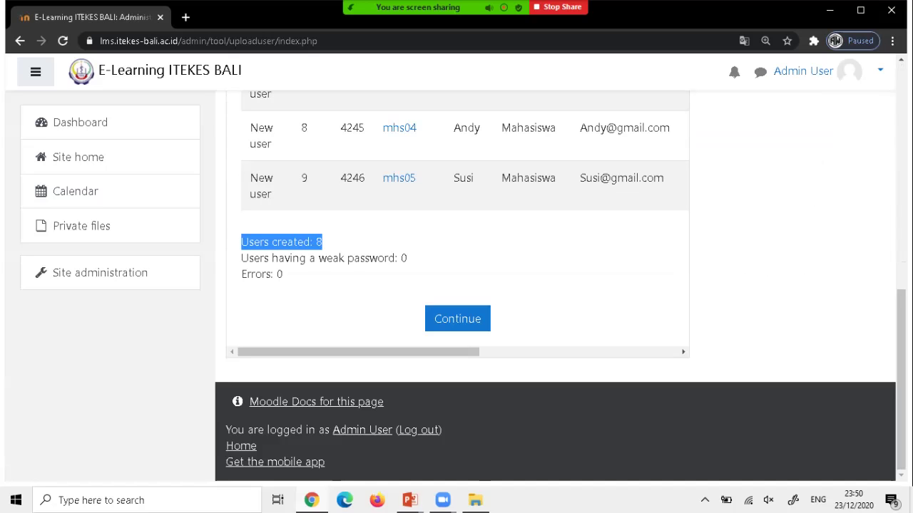
left_click(457, 319)
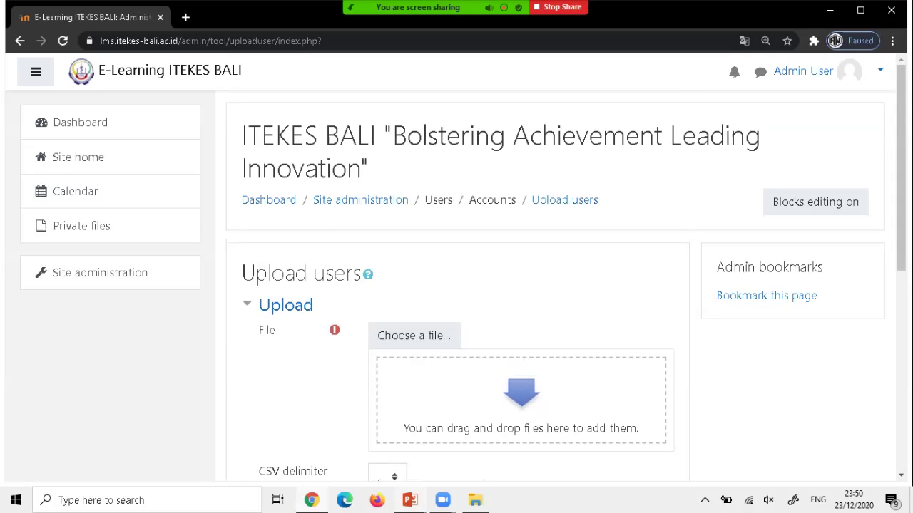
mouse_move(409, 500)
left_click(499, 427)
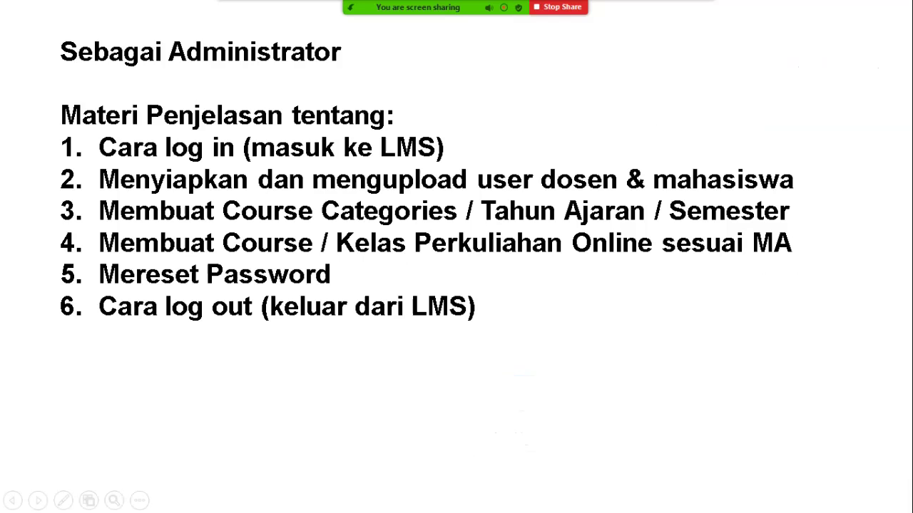
key("super")
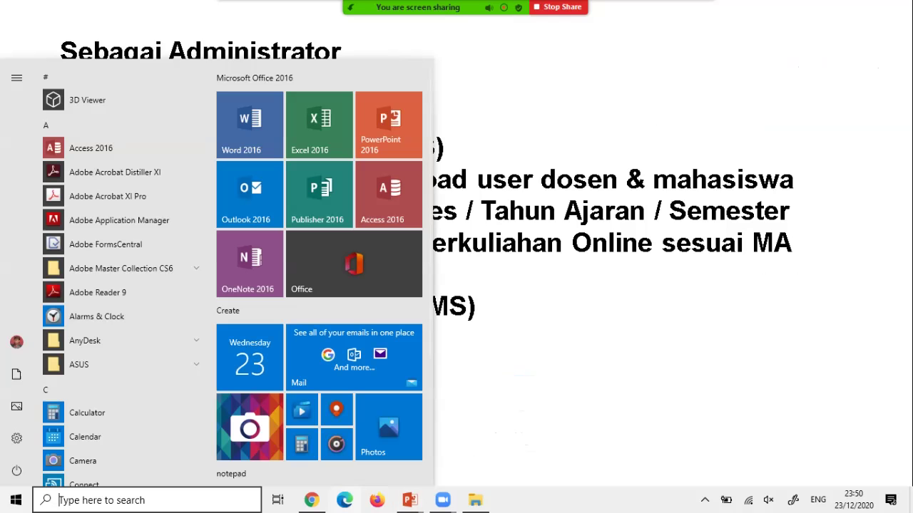
key("alt+Tab")
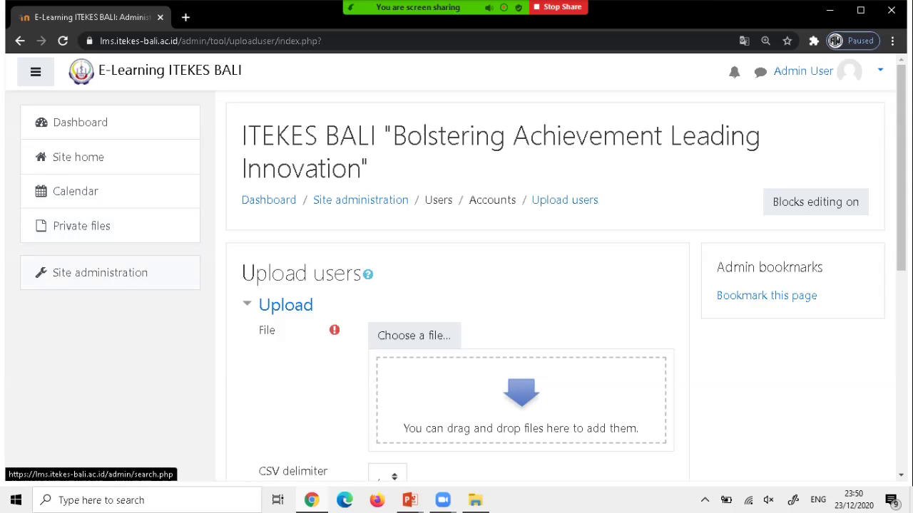
Open Manage courses and categories from Site administration and start adding a new category.
left_click(100, 272)
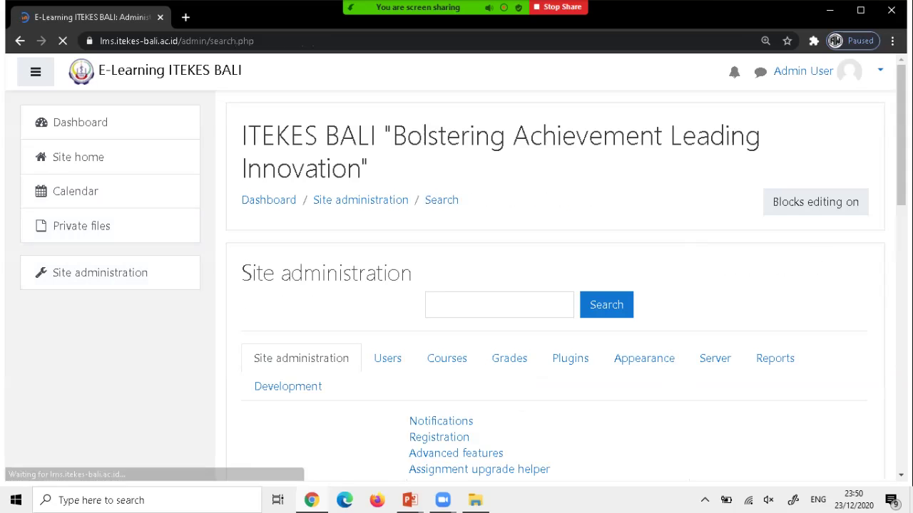
scroll(555, 300, "down", 1)
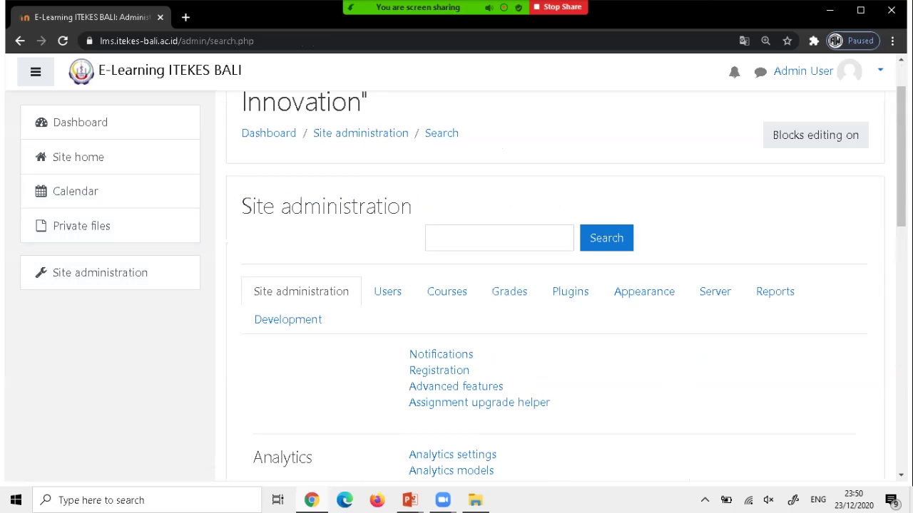
left_click(447, 291)
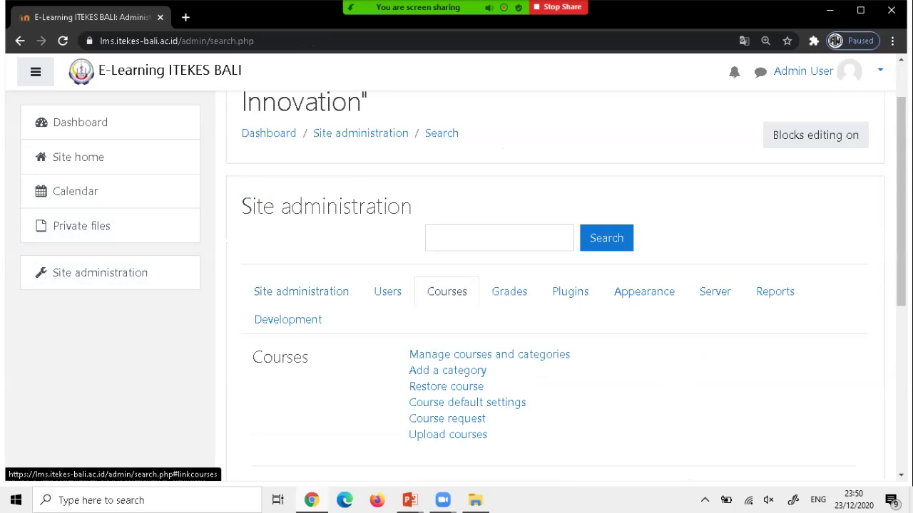
scroll(555, 300, "down", 2)
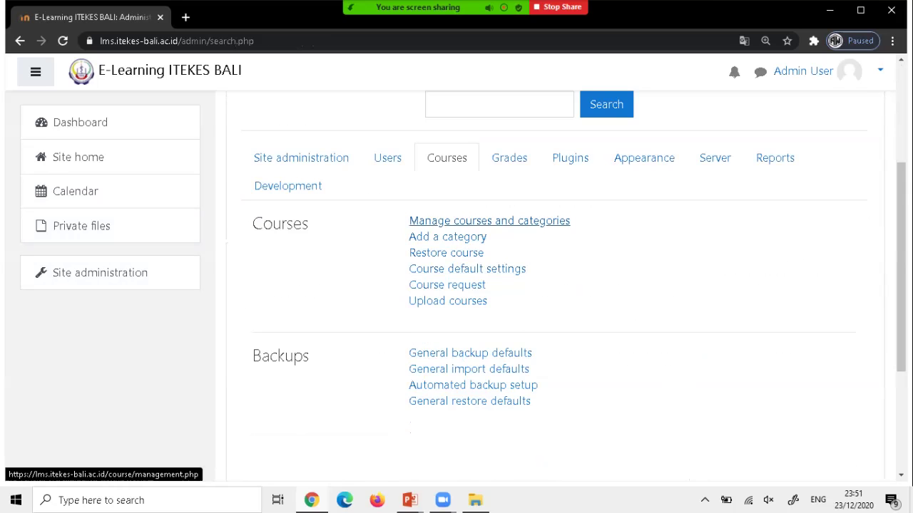
left_click(489, 221)
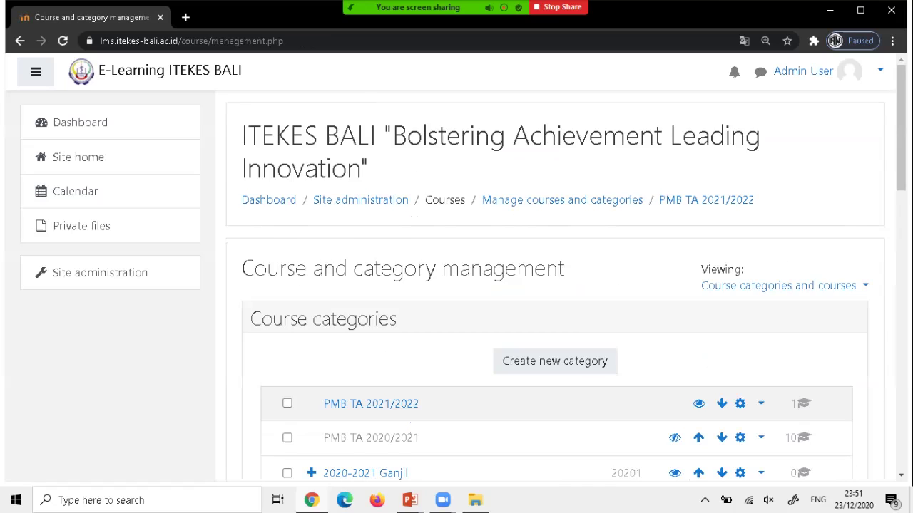
scroll(555, 300, "down", 2)
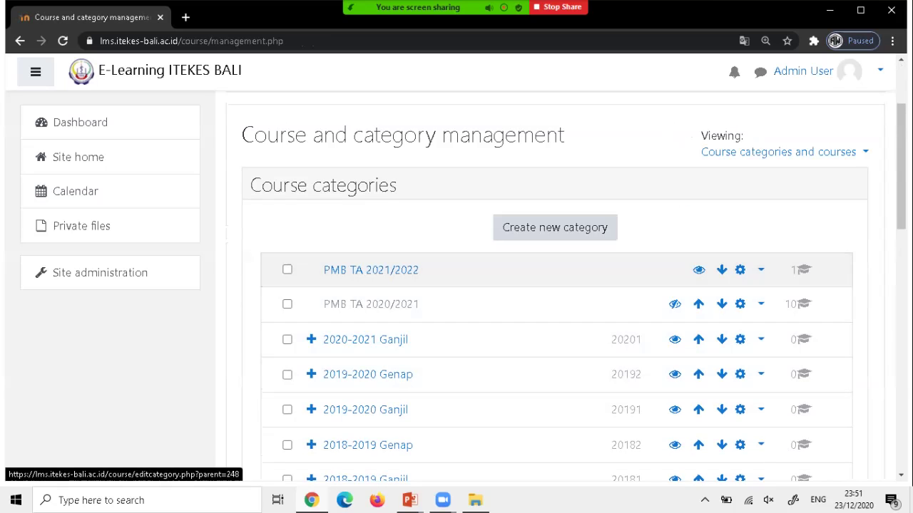
left_click(554, 227)
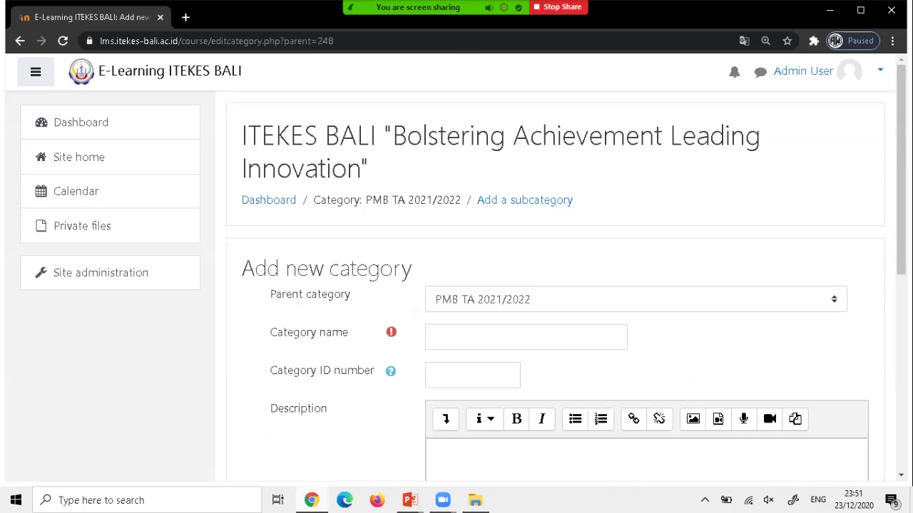
Set the new category's parent to 2020-2021 Ganjil and name it Semester 1.
left_click(634, 300)
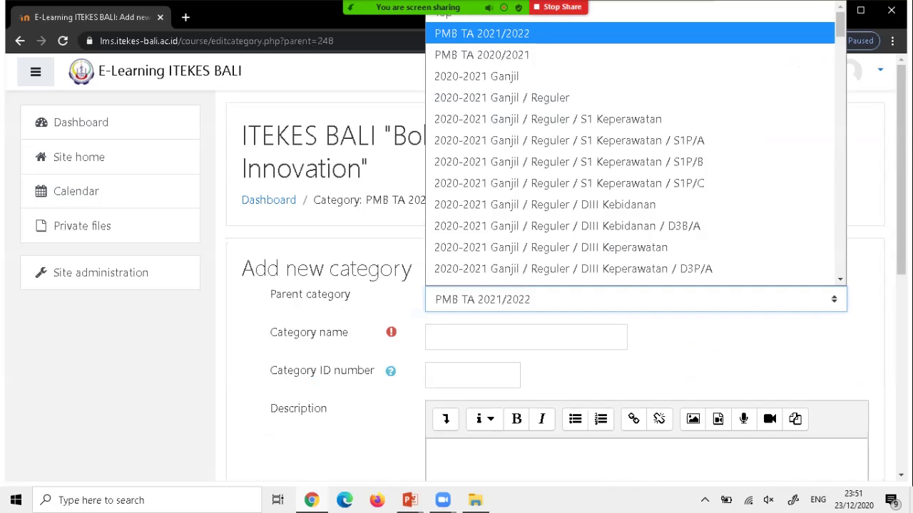
scroll(570, 233, "down", 1)
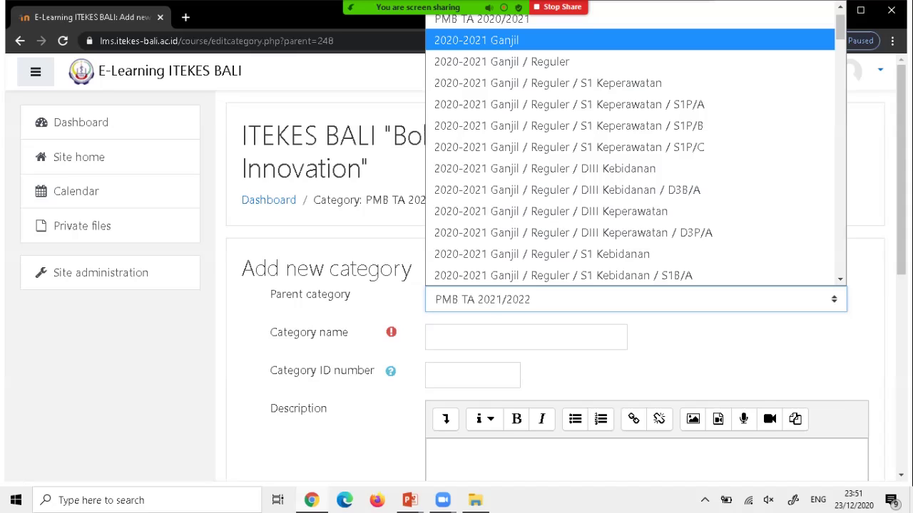
left_click(476, 40)
left_click(525, 337)
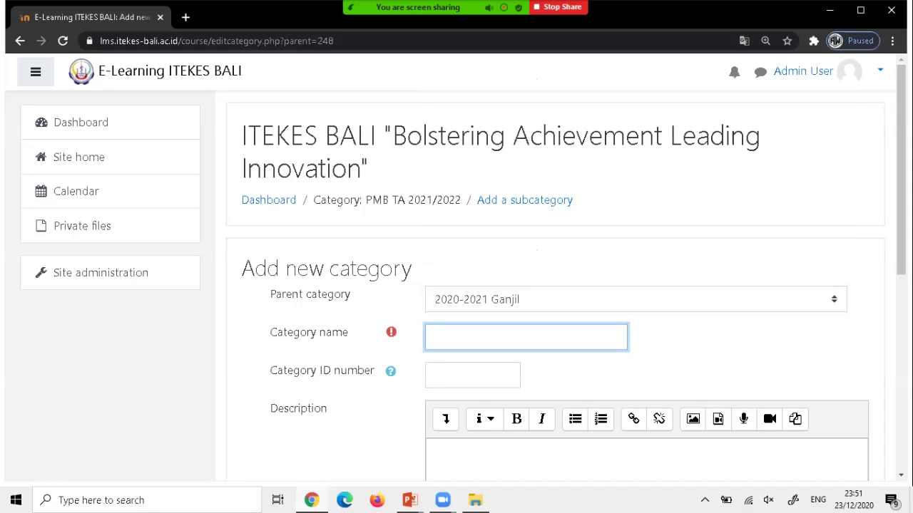
type("K")
key("BackSpace")
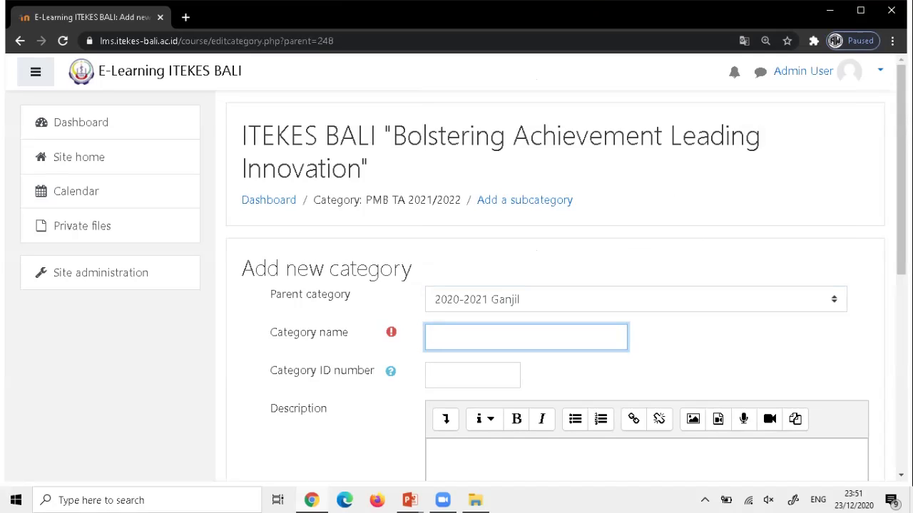
type("Semester 1")
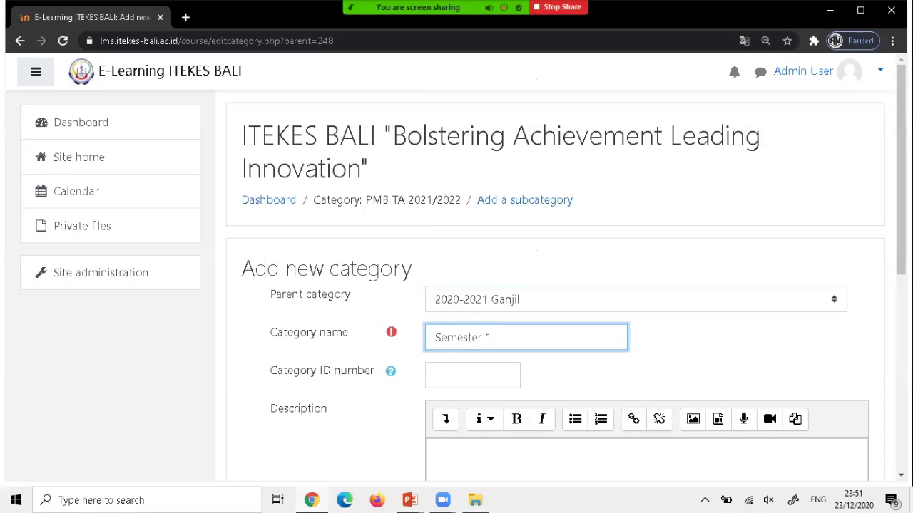
scroll(556, 285, "down", 2)
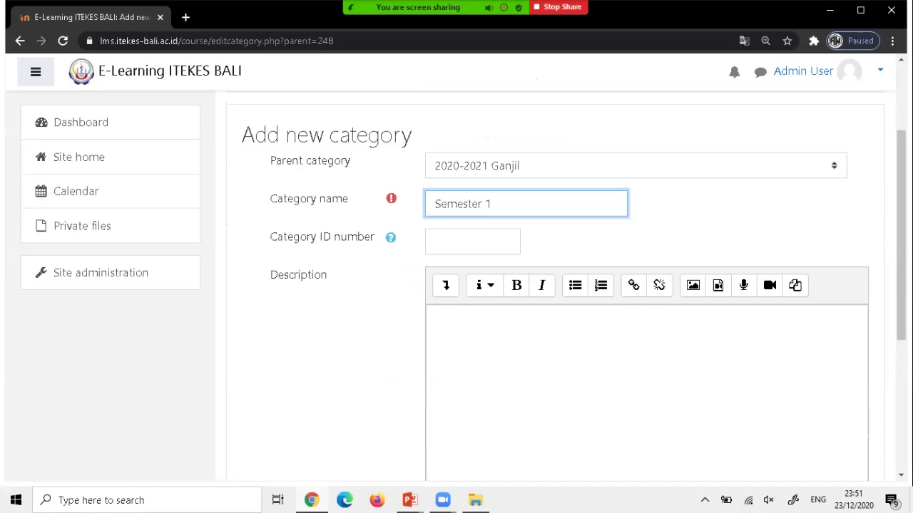
scroll(556, 286, "down", 3)
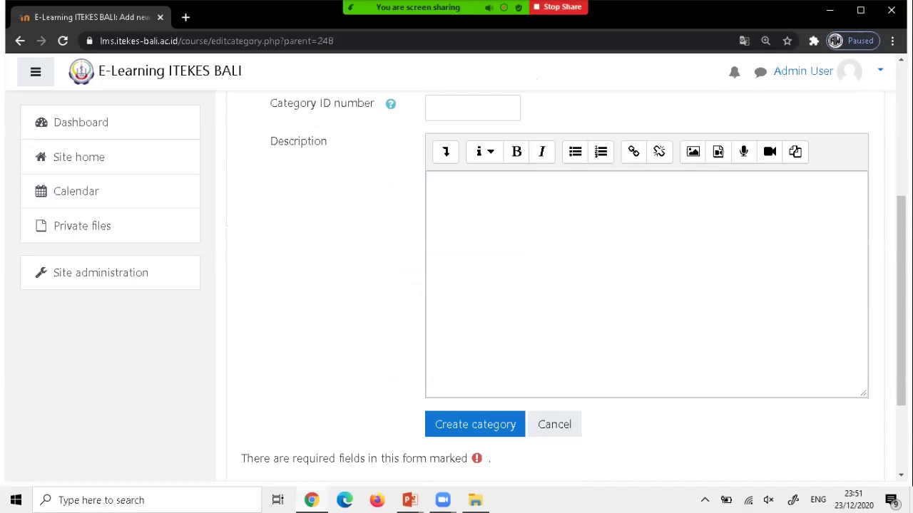
scroll(556, 285, "up", 2)
scroll(556, 285, "down", 2)
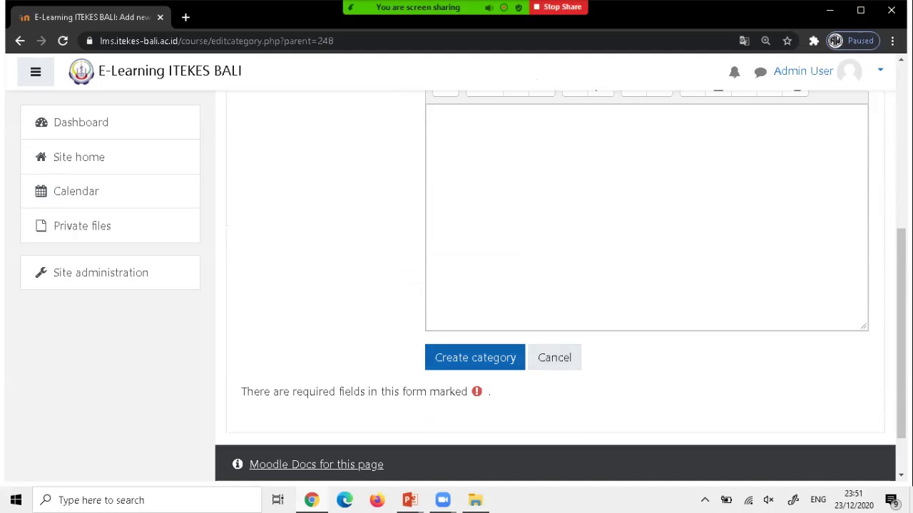
Create the Semester 1 subcategory under 2020-2021 Ganjil.
left_click(475, 357)
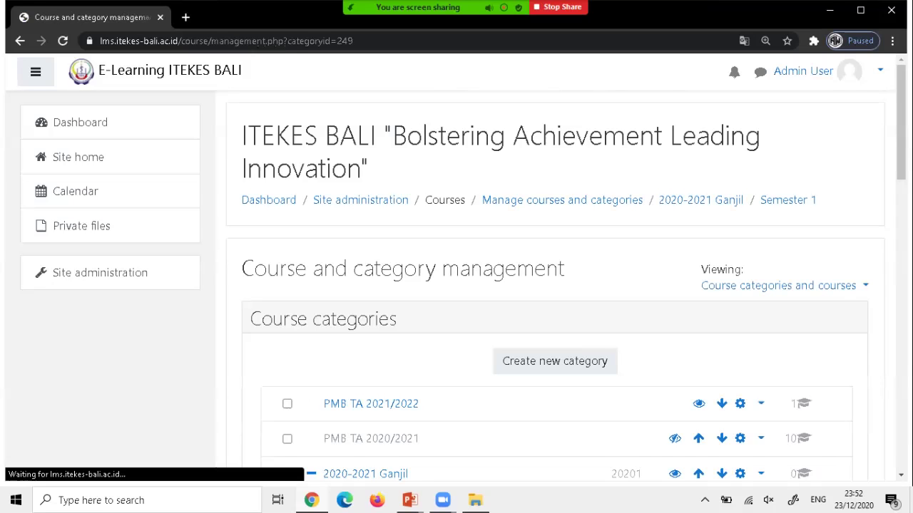
scroll(556, 285, "down", 3)
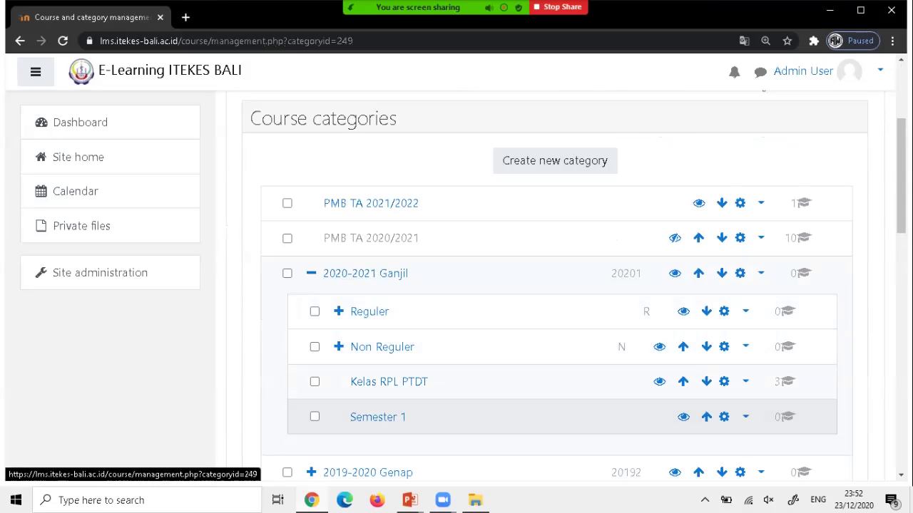
scroll(378, 350, "down", 1)
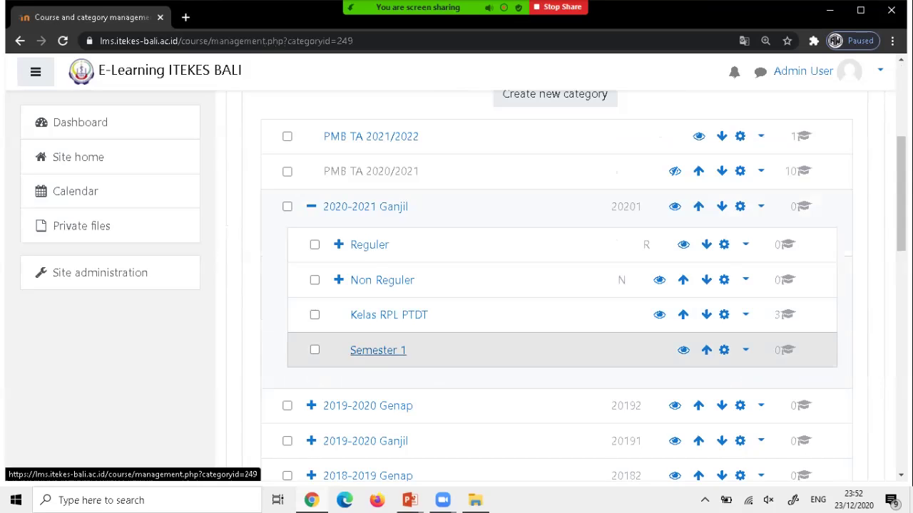
Open Semester 1 in course management and confirm it holds no courses.
left_click(378, 350)
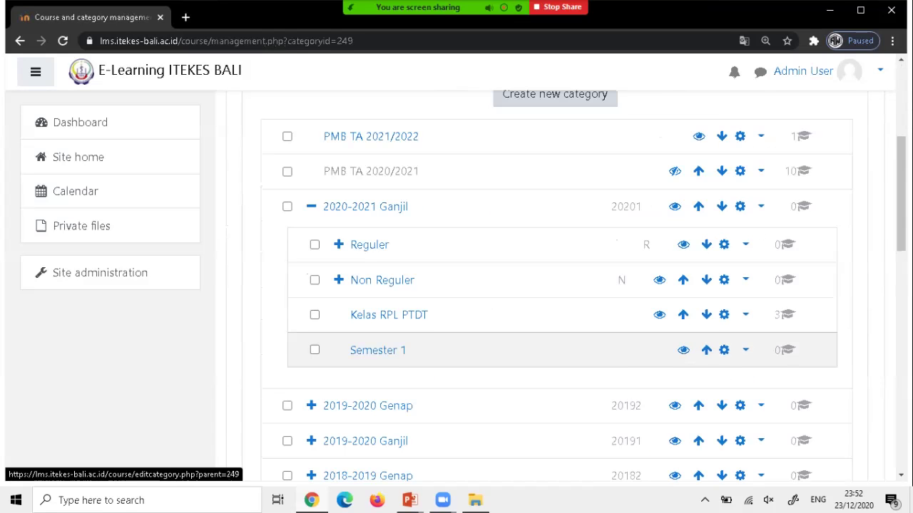
scroll(554, 285, "down", 5)
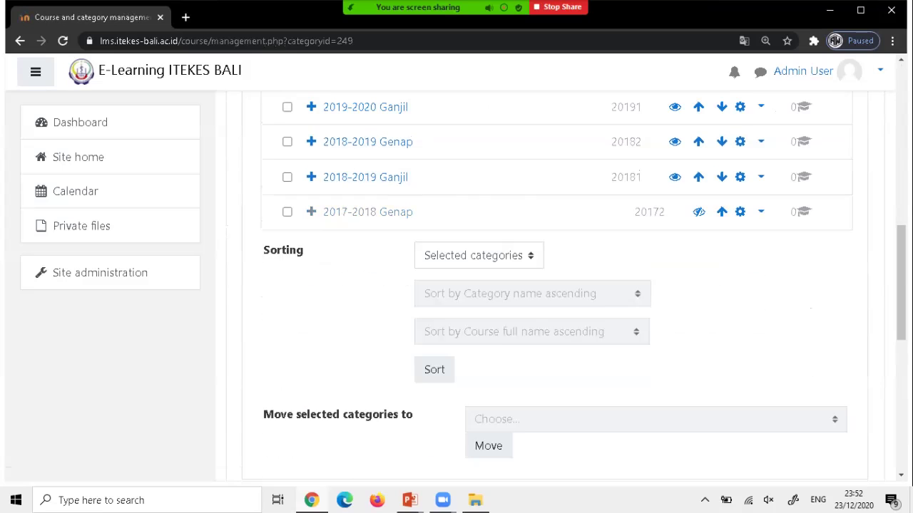
scroll(554, 286, "down", 2)
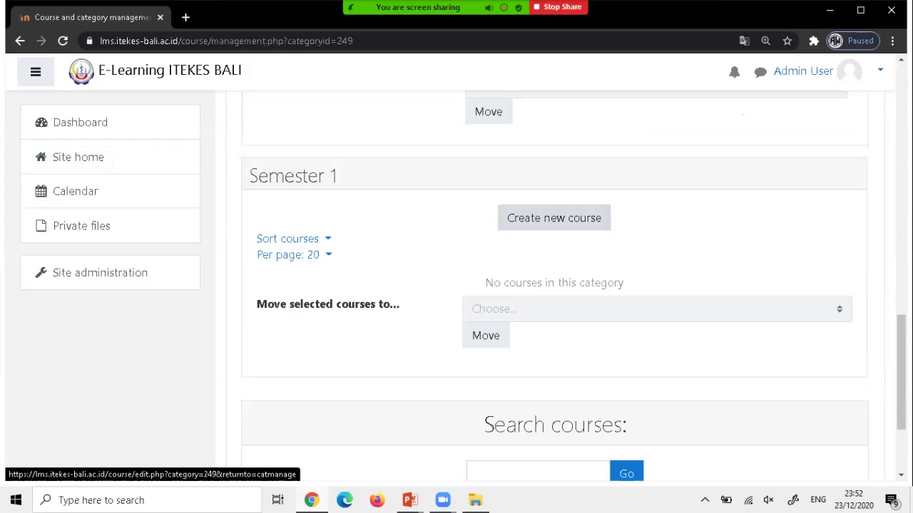
Start a new Semester 1 course named 'Kelas LMS' with short name 'LMS'.
left_click(554, 217)
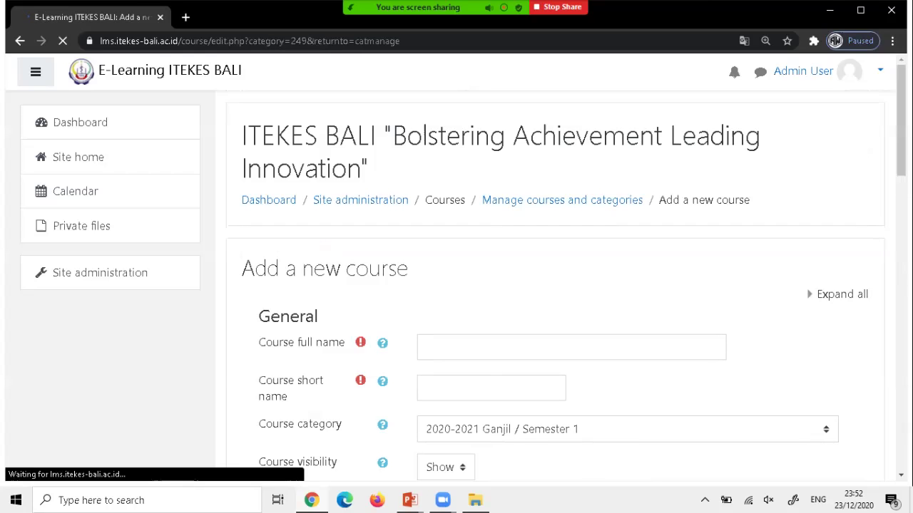
scroll(556, 285, "down", 2)
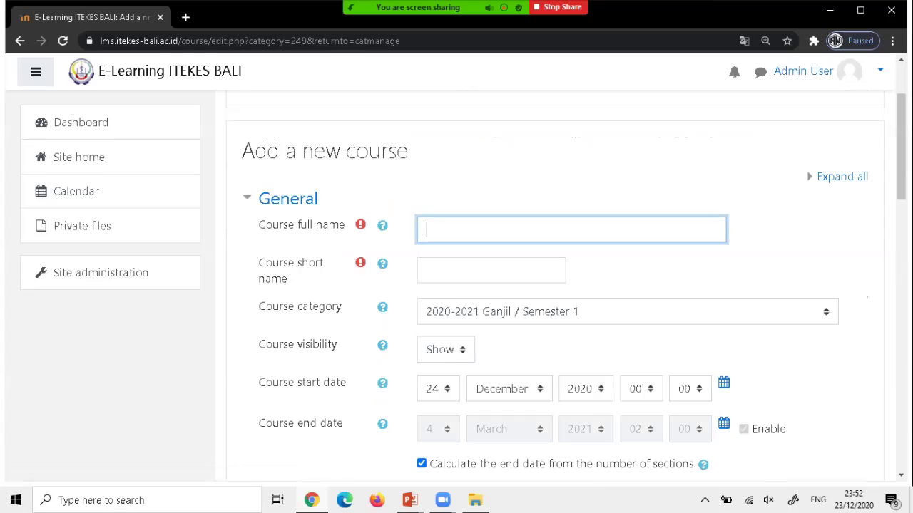
type("Kelas LMS")
left_click(491, 271)
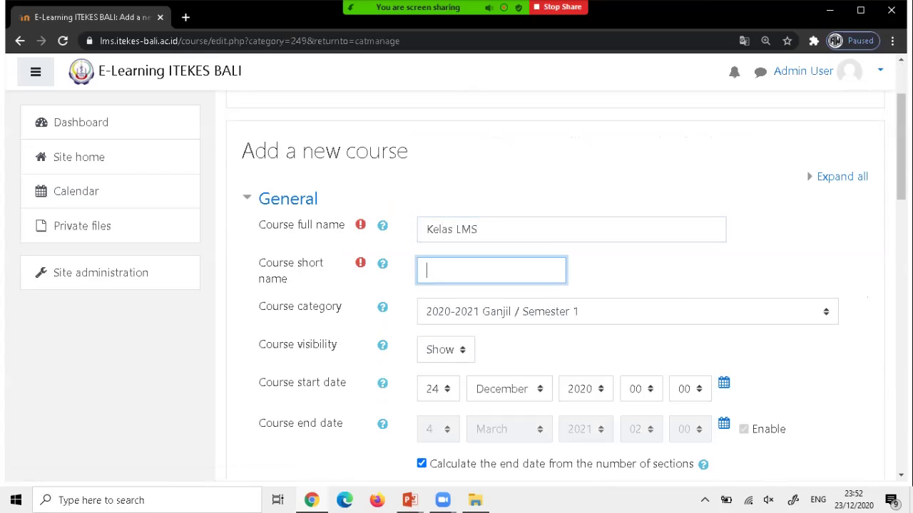
type("LMS")
scroll(556, 285, "down", 2)
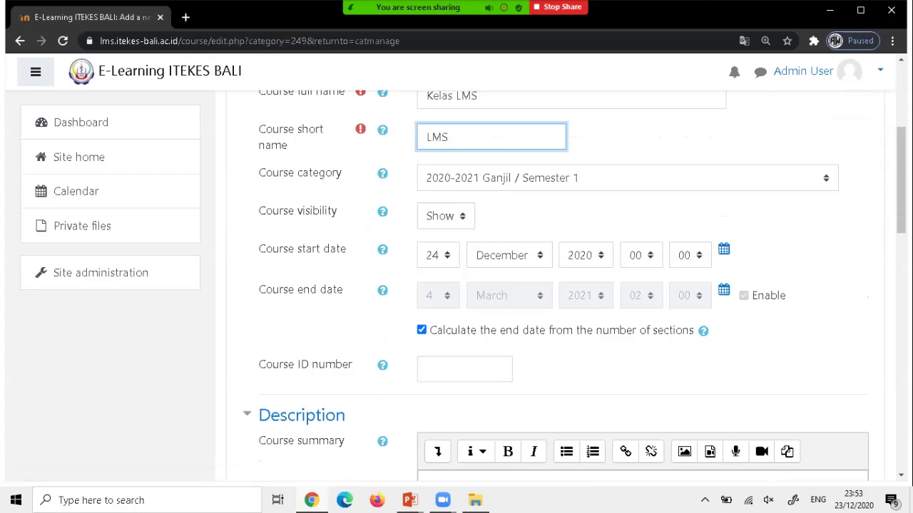
scroll(556, 285, "down", 2)
scroll(556, 286, "down", 6)
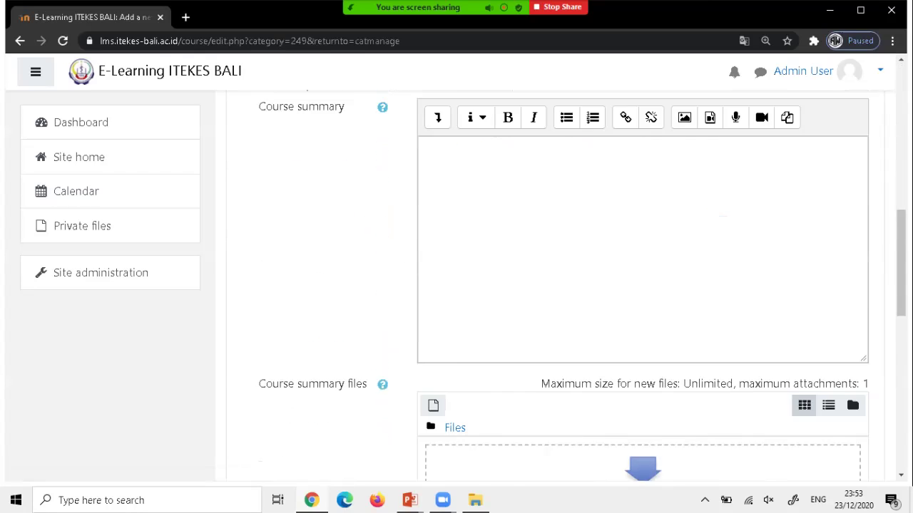
scroll(556, 285, "down", 3)
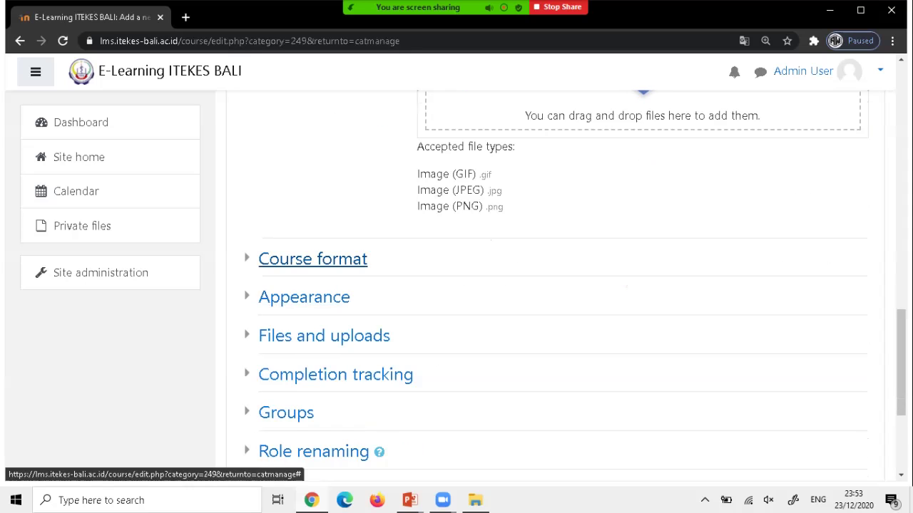
Switch the course format to Topics format.
left_click(312, 259)
scroll(312, 259, "down", 1)
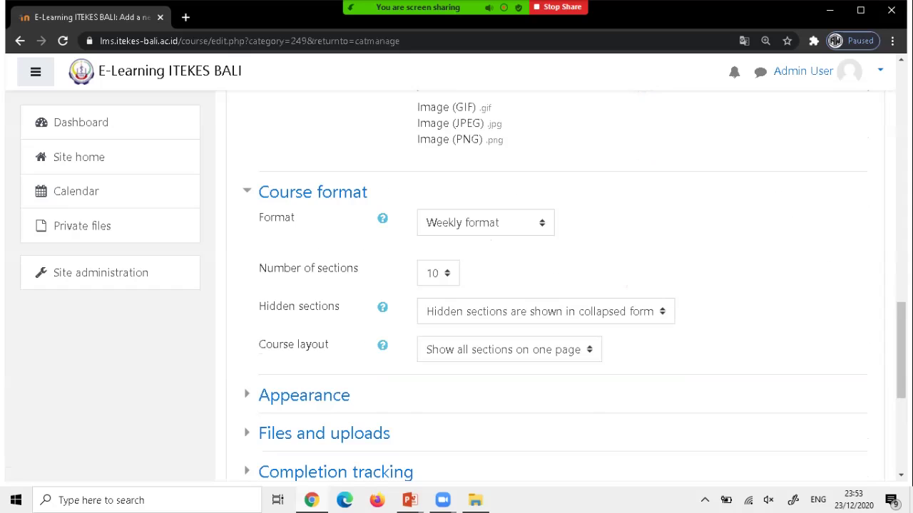
left_click(485, 222)
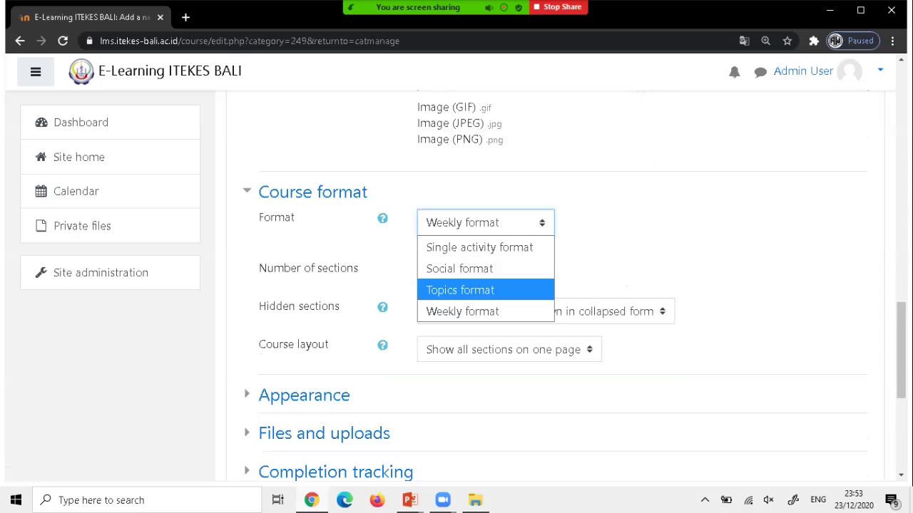
left_click(460, 290)
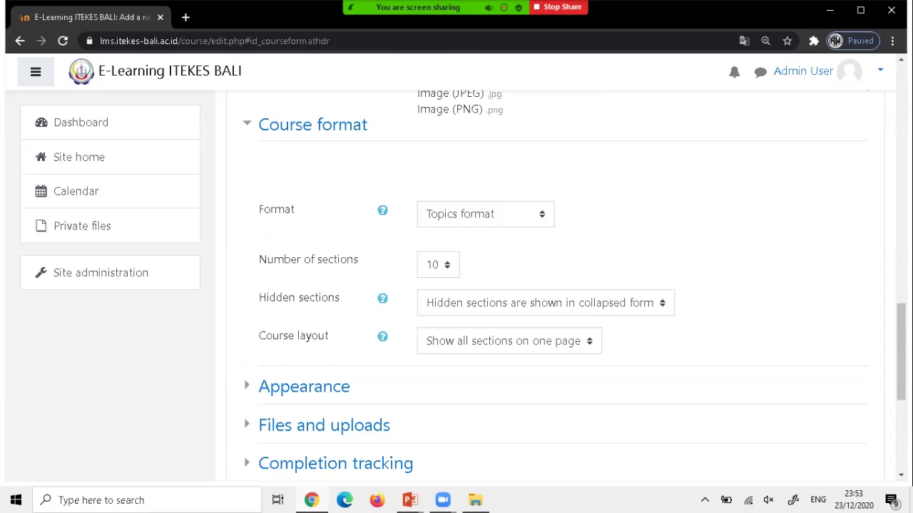
Set the number of course sections to 3.
left_click(438, 265)
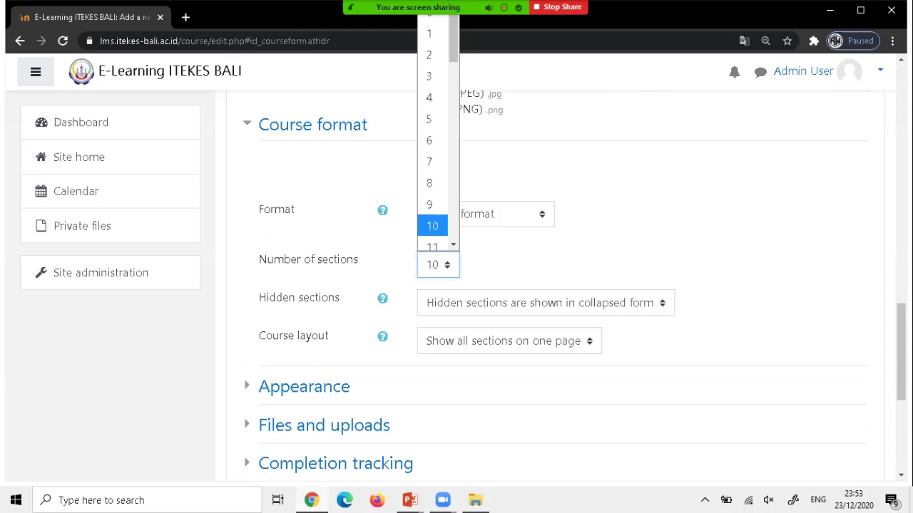
left_click(428, 76)
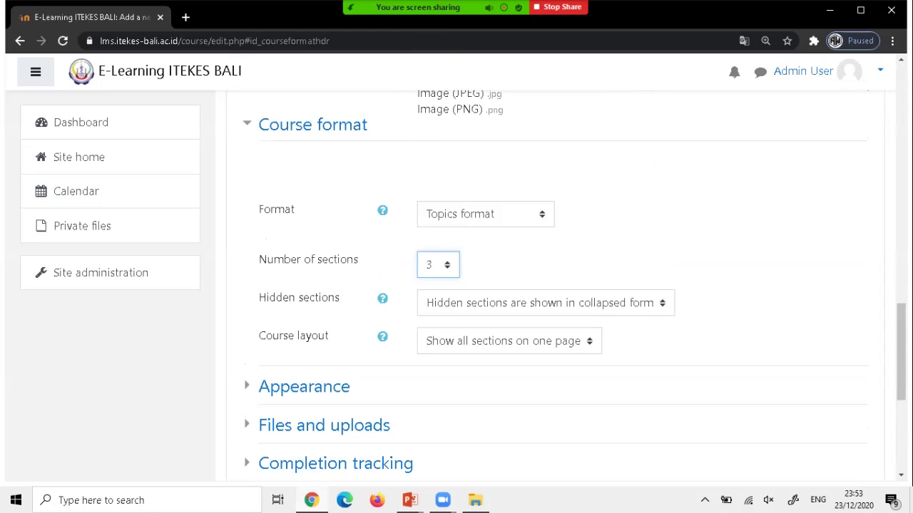
left_click(438, 265)
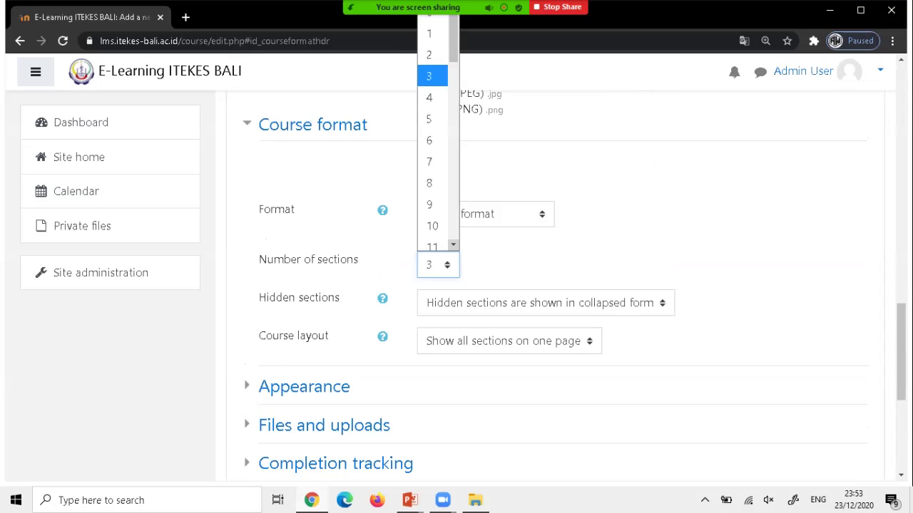
scroll(434, 172, "down", 5)
scroll(432, 212, "up", 3)
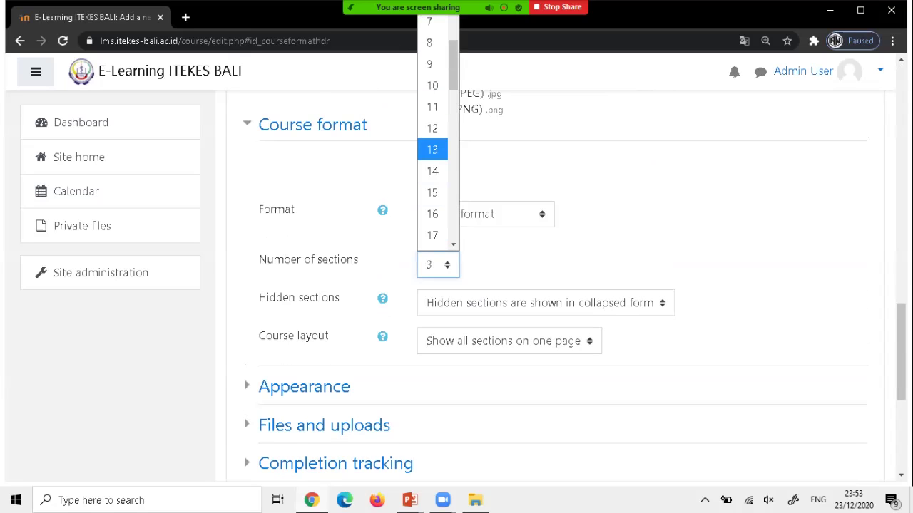
left_click(432, 171)
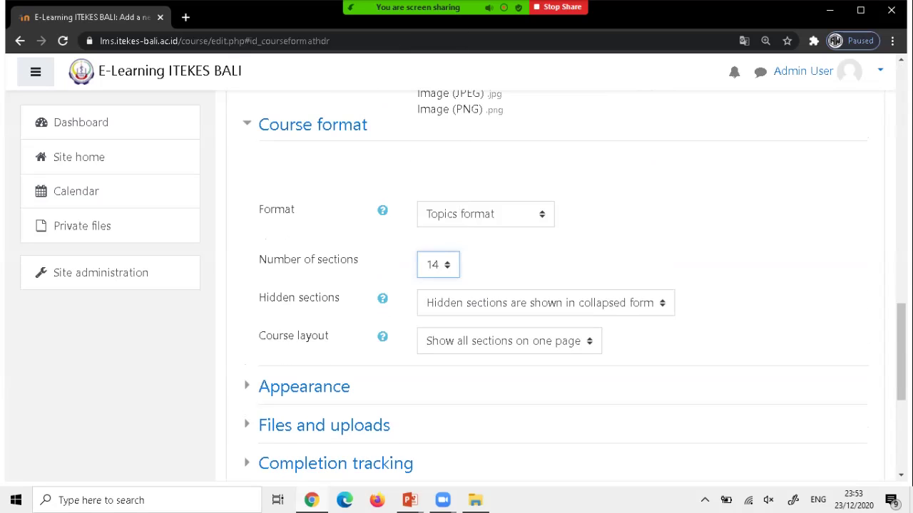
key("alt+Down")
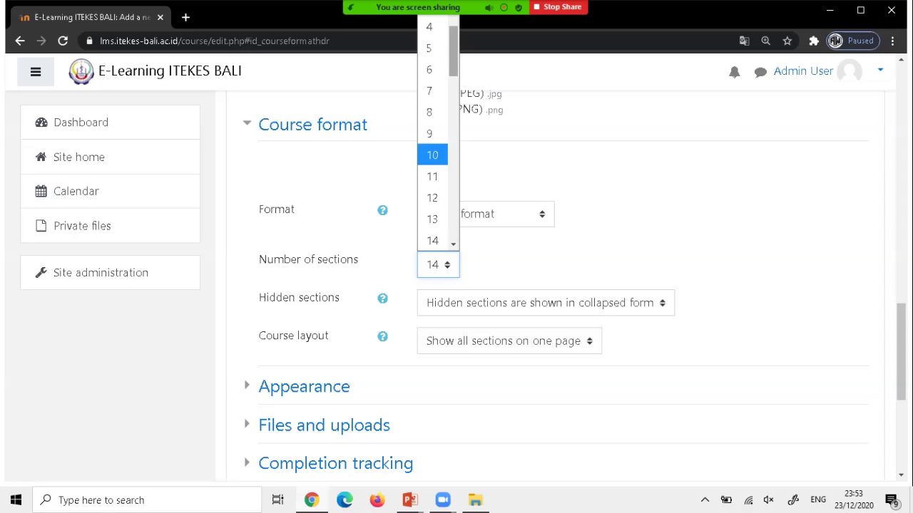
scroll(432, 154, "up", 1)
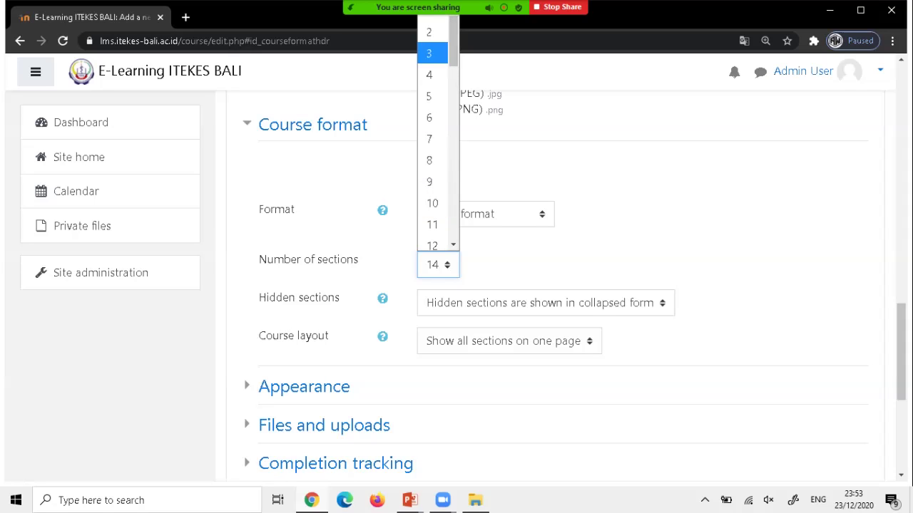
left_click(432, 47)
Try saving the course; Moodle rejects it because short name LMS is taken.
scroll(556, 285, "down", 4)
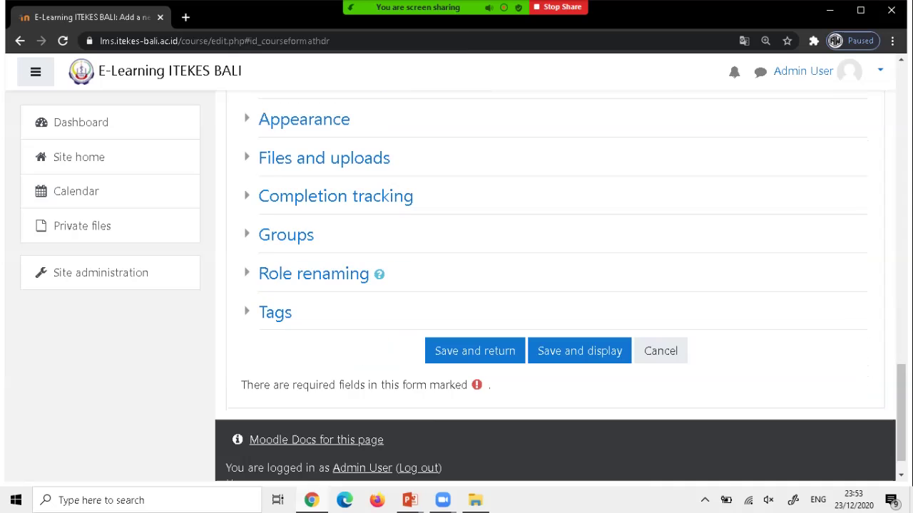
scroll(556, 285, "up", 12)
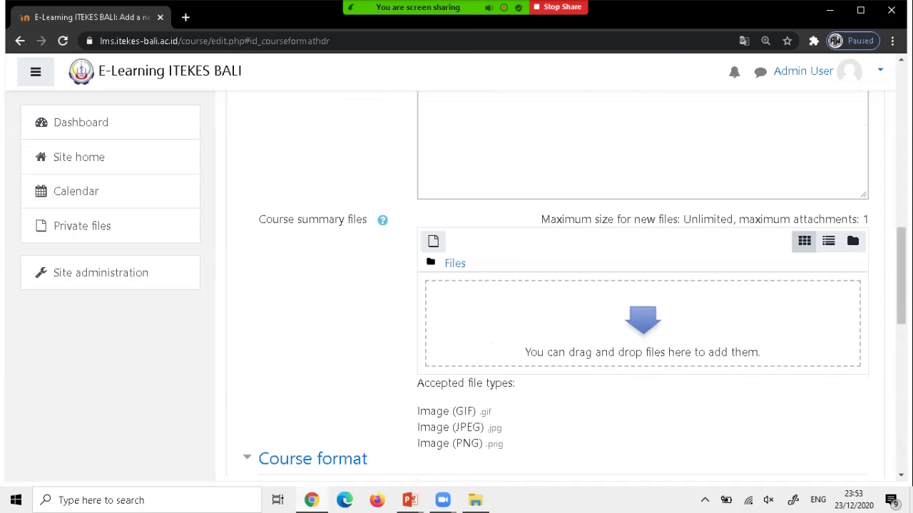
scroll(556, 285, "up", 4)
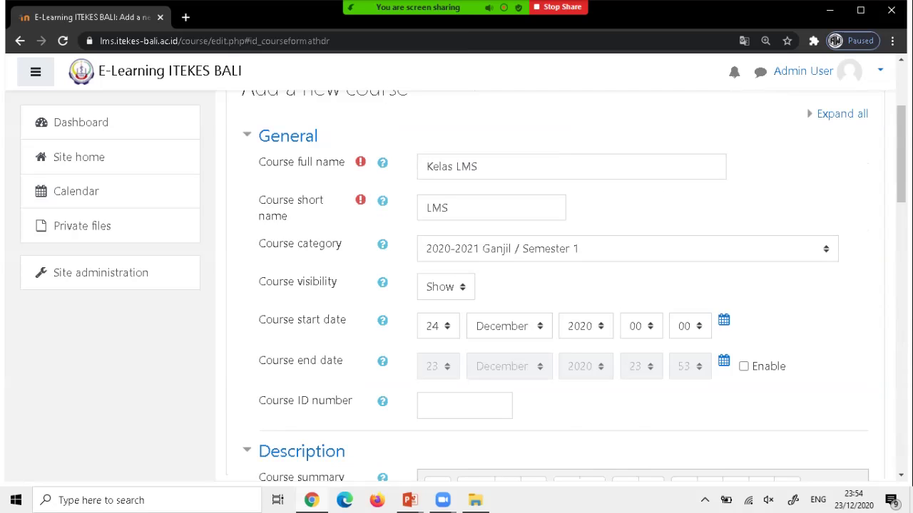
scroll(557, 285, "down", 10)
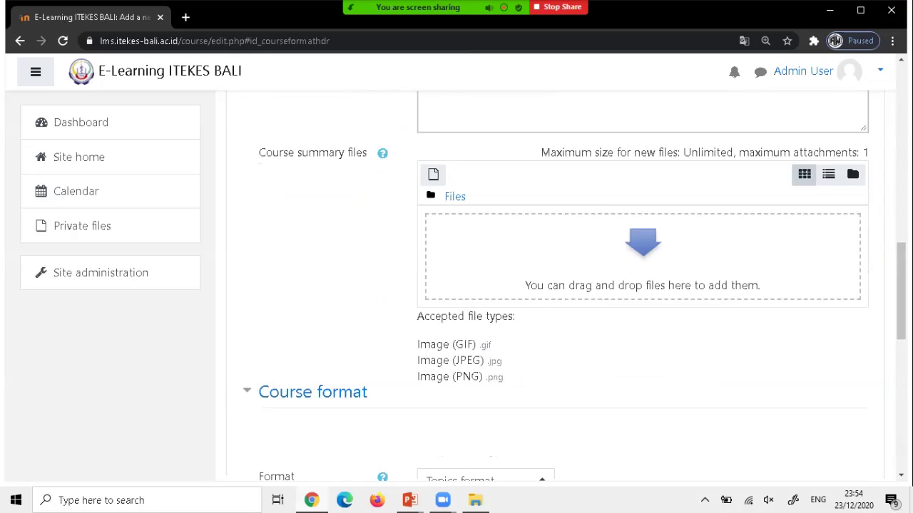
scroll(556, 285, "down", 6)
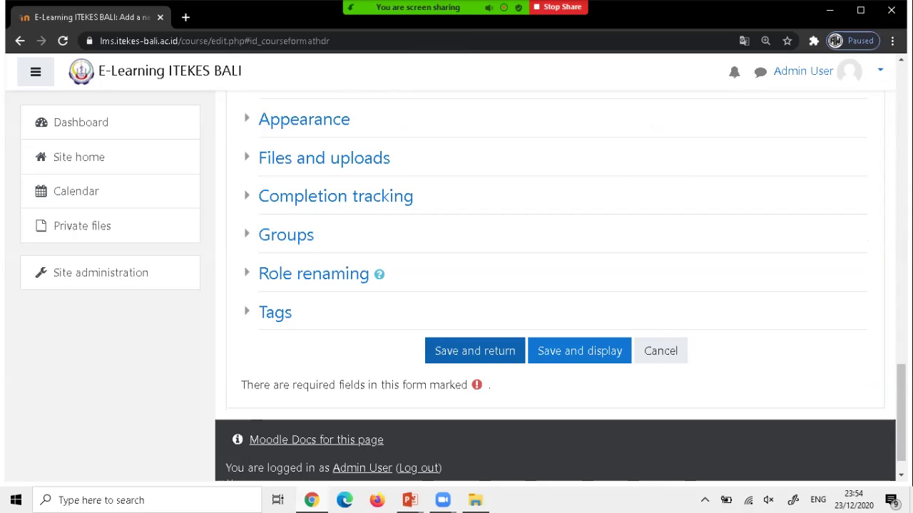
left_click(474, 351)
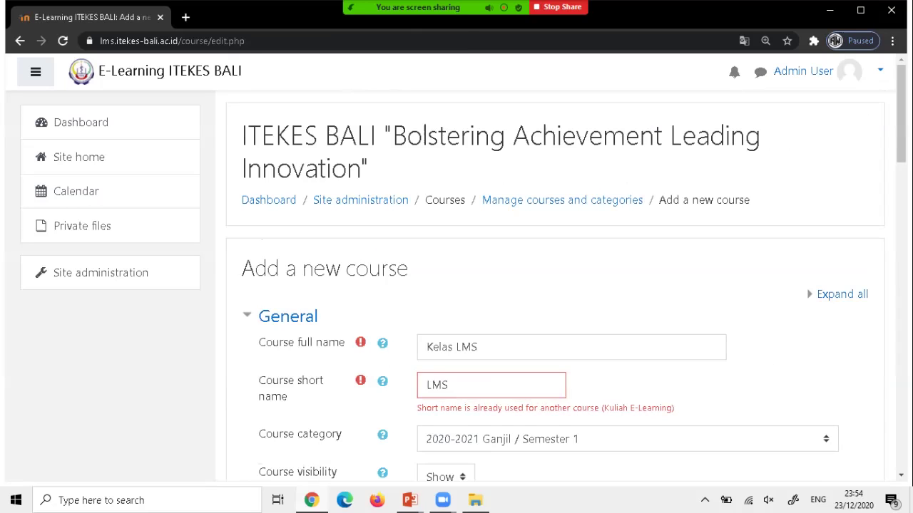
Change the course short name from LMS to KLSLMS and save the course again.
left_click(426, 385)
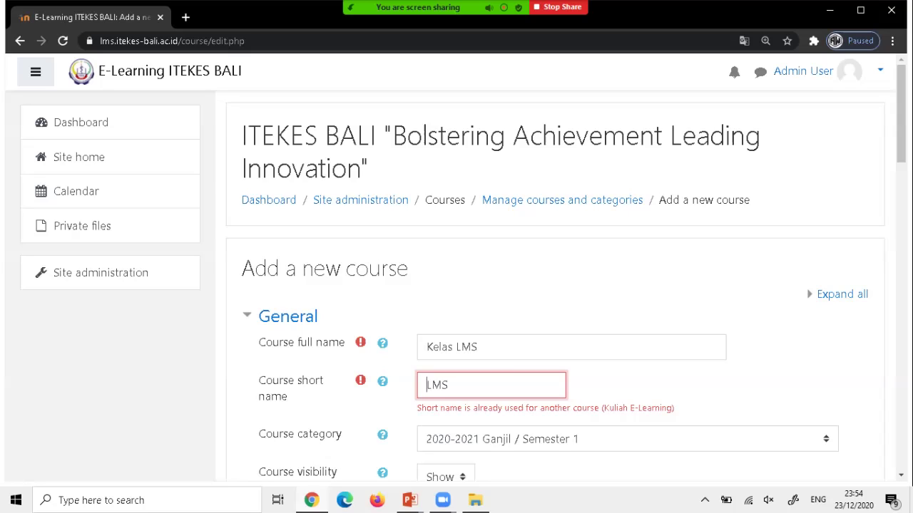
type("KLS")
scroll(556, 285, "down", 2)
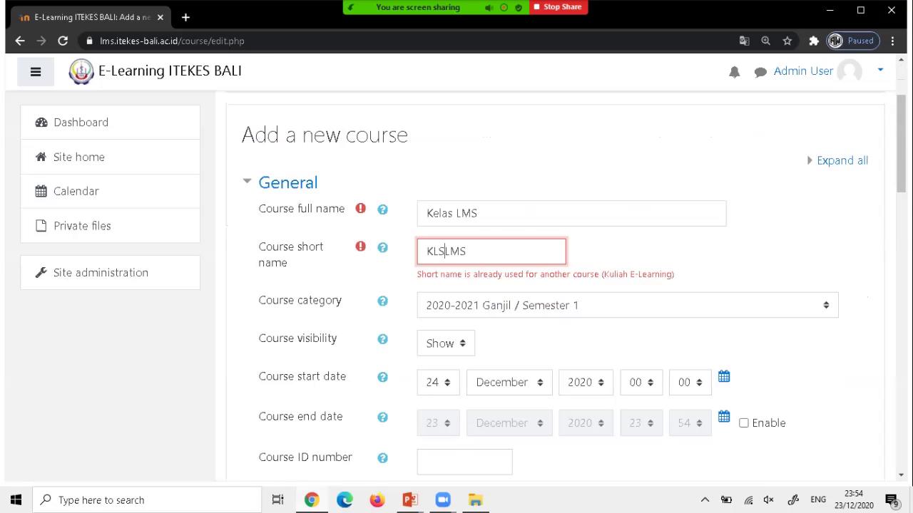
scroll(556, 286, "down", 15)
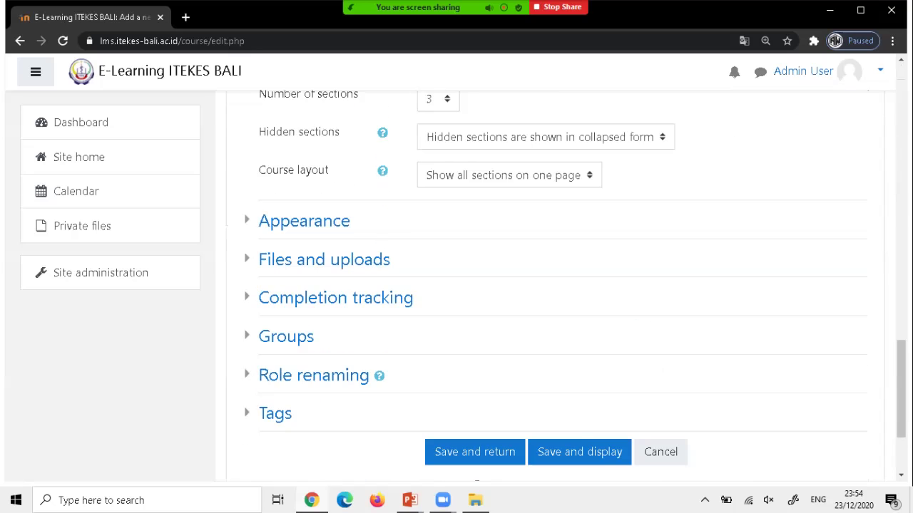
scroll(474, 312, "down", 2)
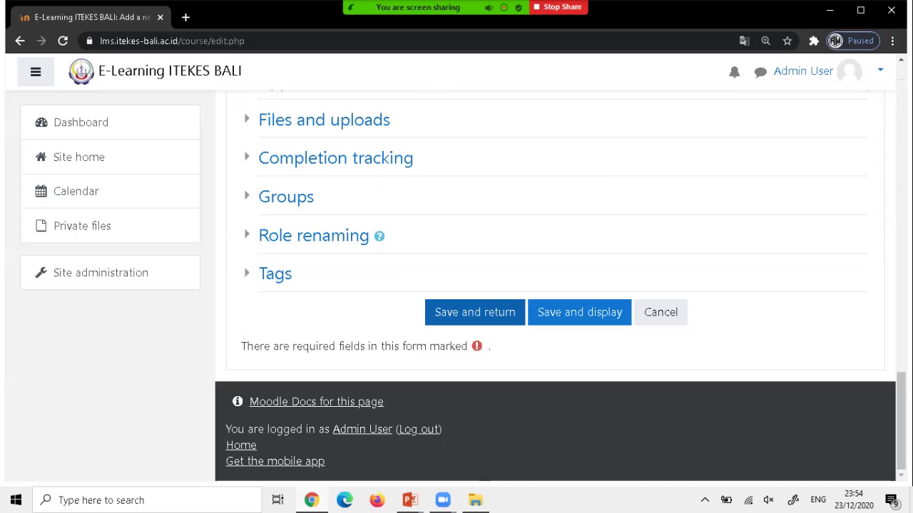
left_click(474, 313)
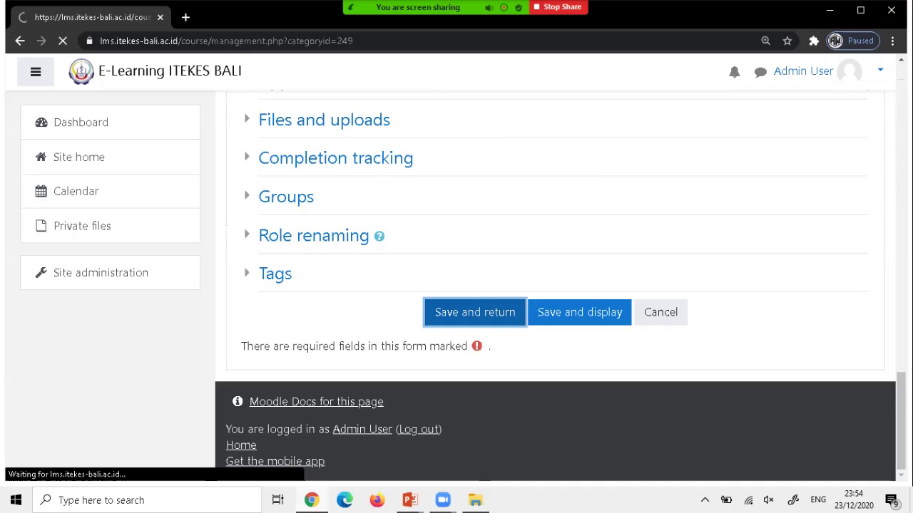
Open Semester 1 in course management and view the Kelas LMS course details.
scroll(556, 321, "down", 3)
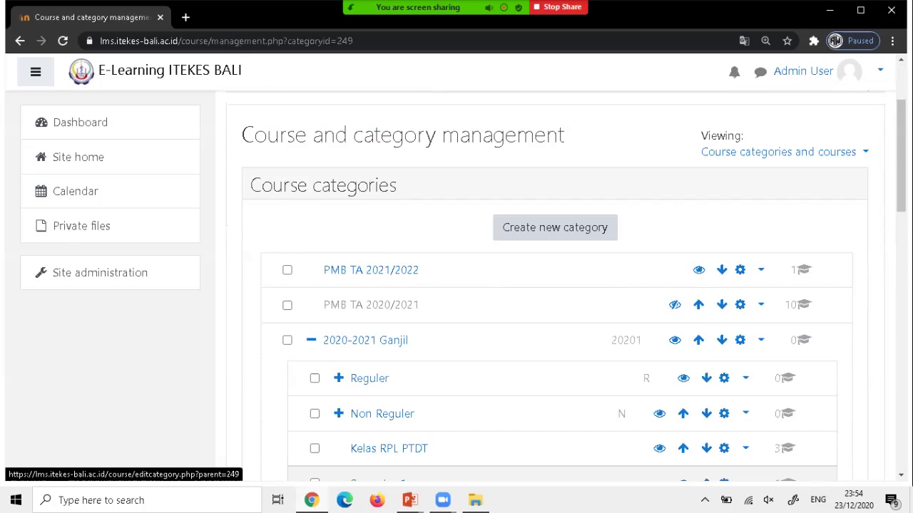
scroll(555, 160, "down", 2)
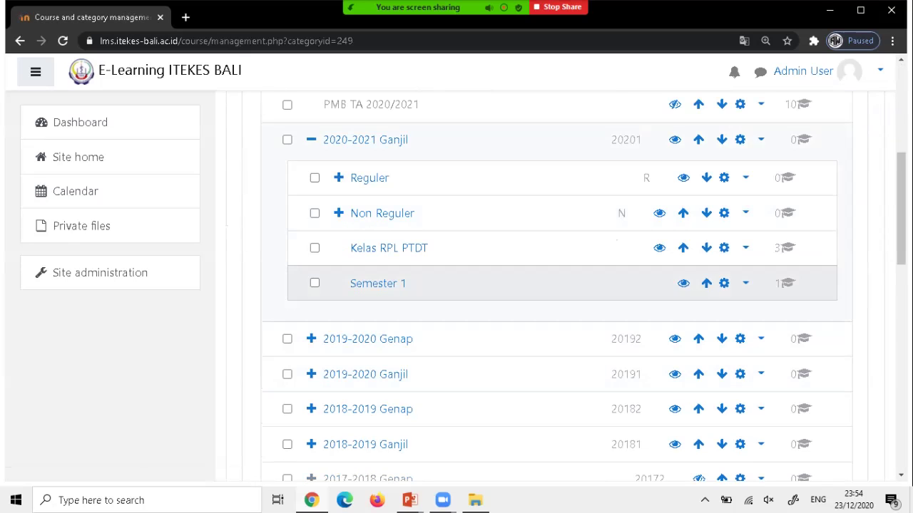
left_click(377, 283)
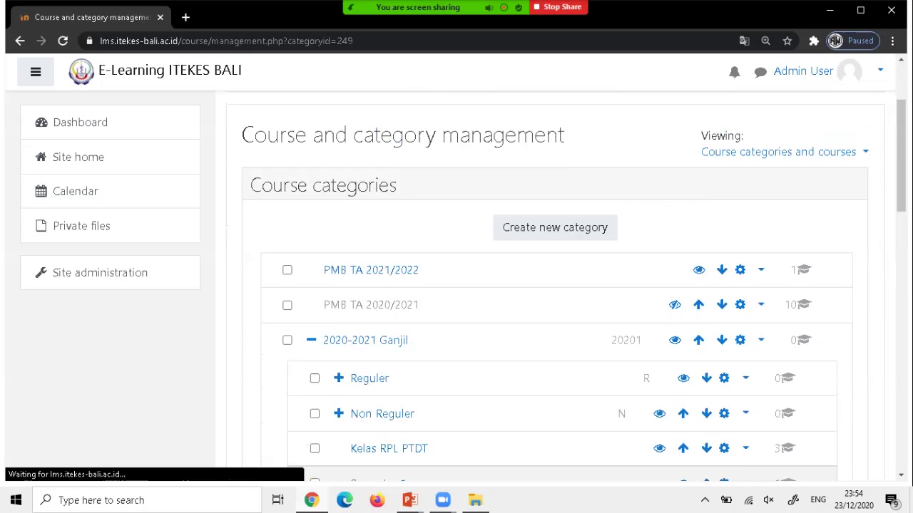
scroll(555, 285, "down", 10)
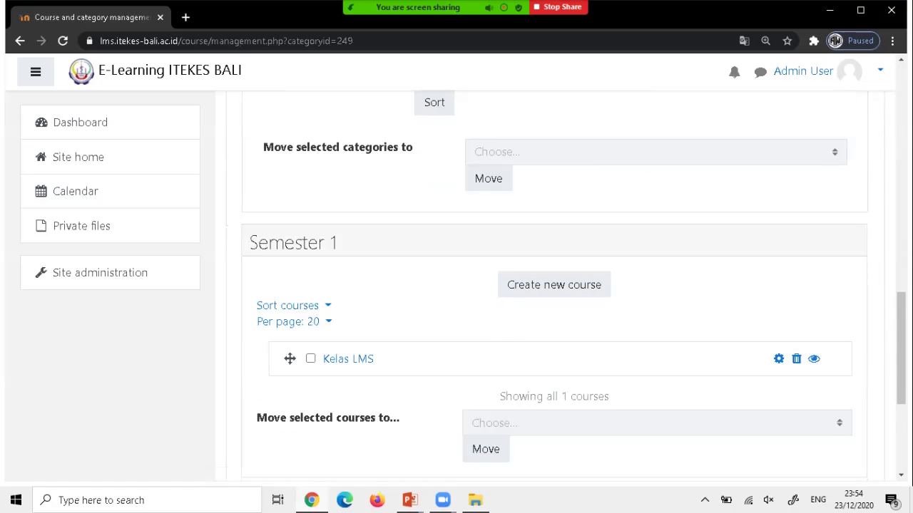
scroll(554, 285, "down", 1)
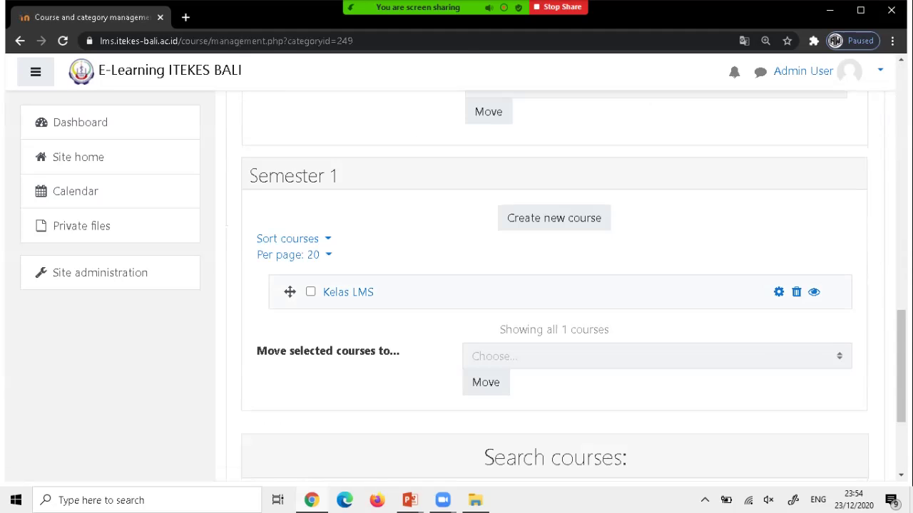
scroll(555, 285, "down", 2)
scroll(555, 286, "up", 1)
scroll(555, 285, "up", 4)
scroll(555, 285, "down", 2)
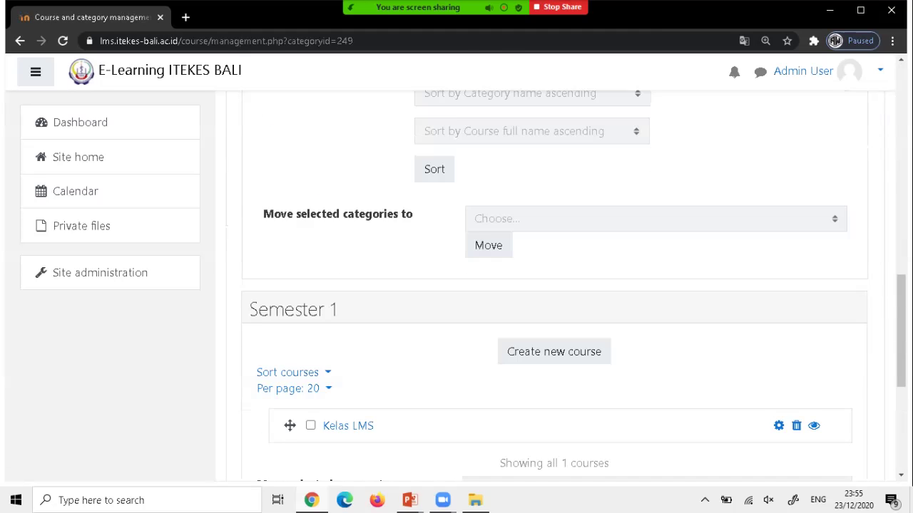
scroll(554, 285, "down", 1)
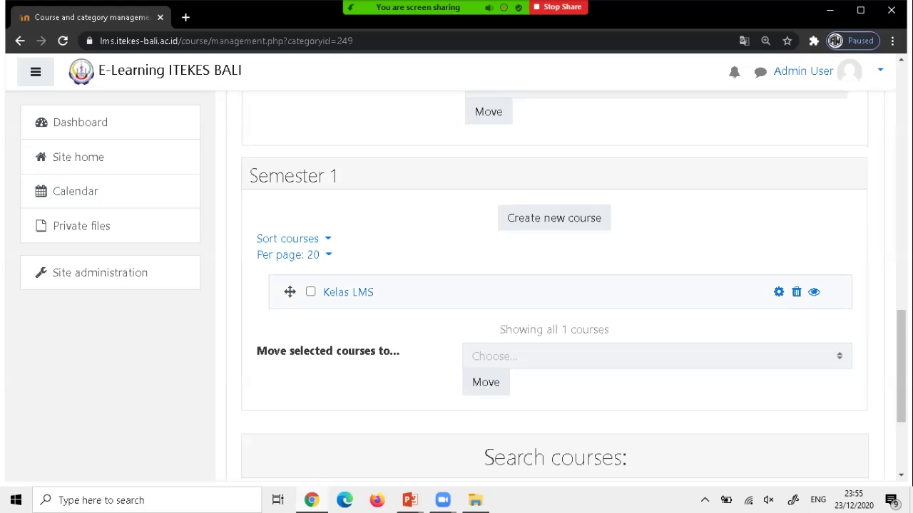
left_click(347, 293)
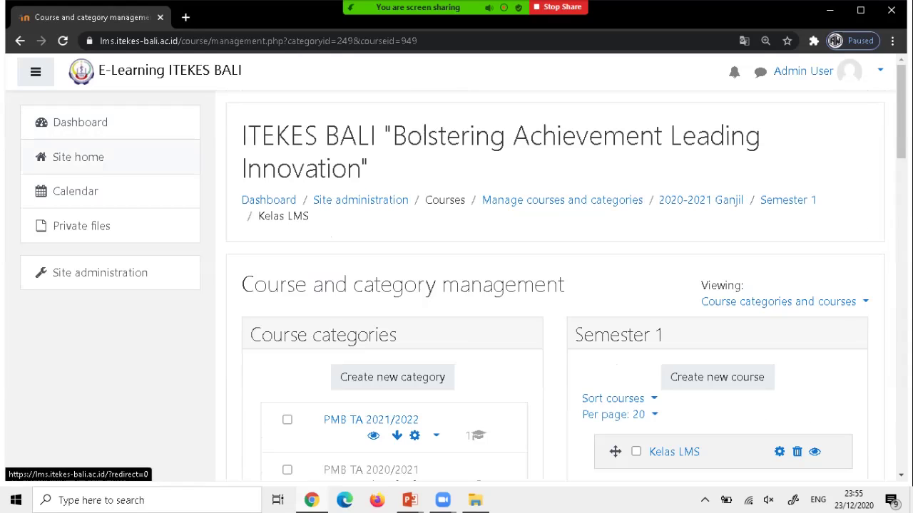
From Site home, open the Semester 1 category page listing Kelas LMS.
left_click(79, 157)
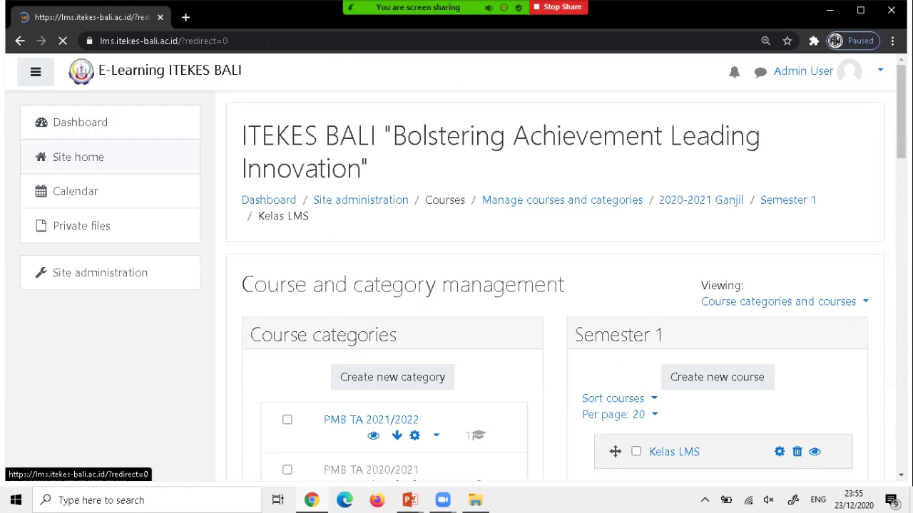
scroll(456, 285, "down", 8)
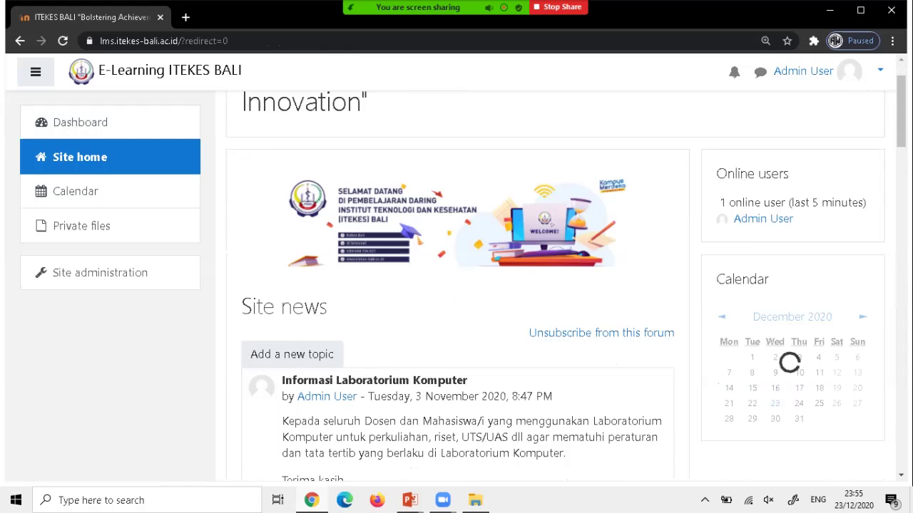
scroll(456, 285, "down", 4)
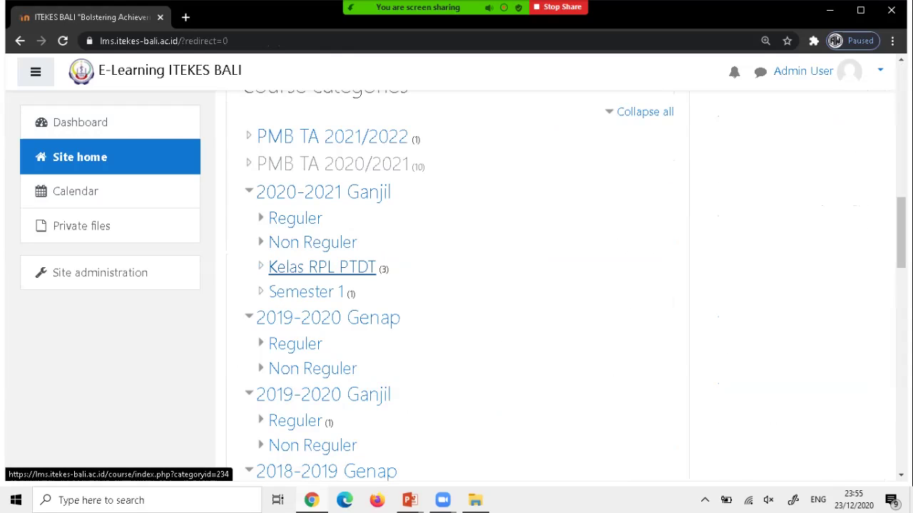
left_click(306, 292)
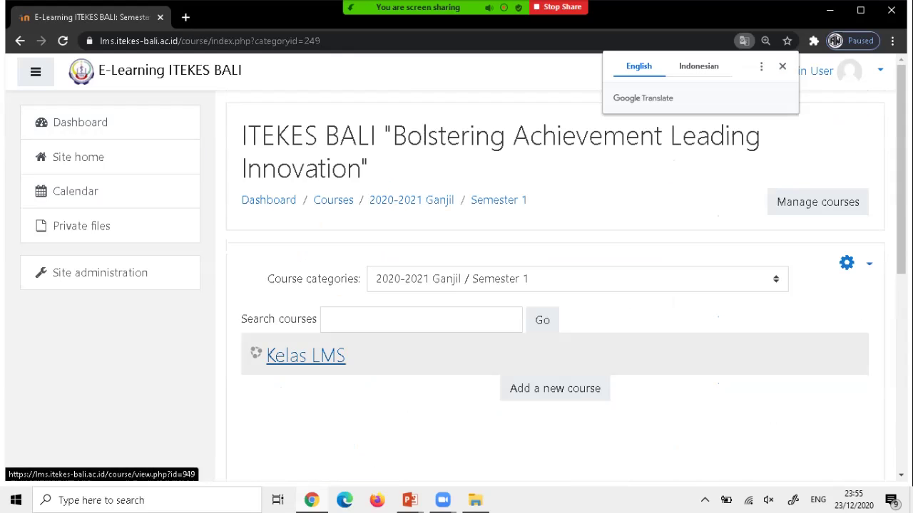
Open the Kelas LMS course's Participants page (0 participants) and launch Enrol users.
left_click(306, 356)
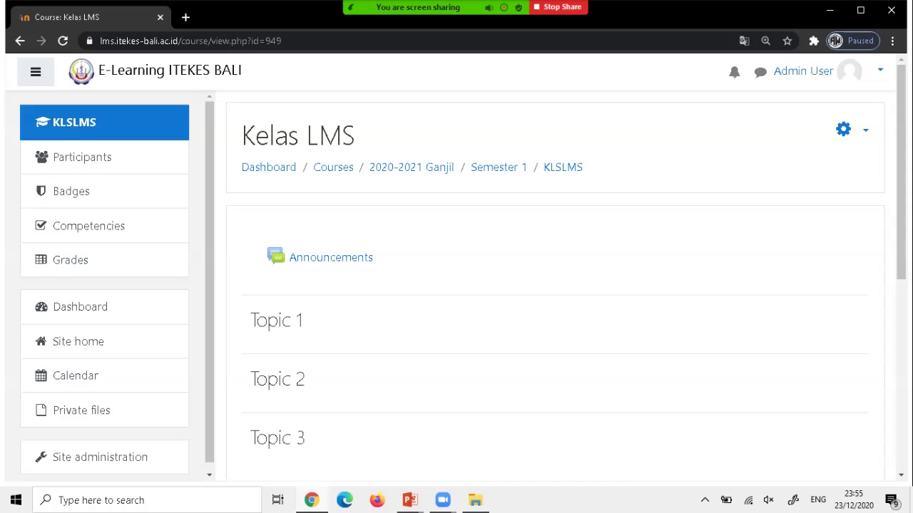
scroll(555, 285, "down", 1)
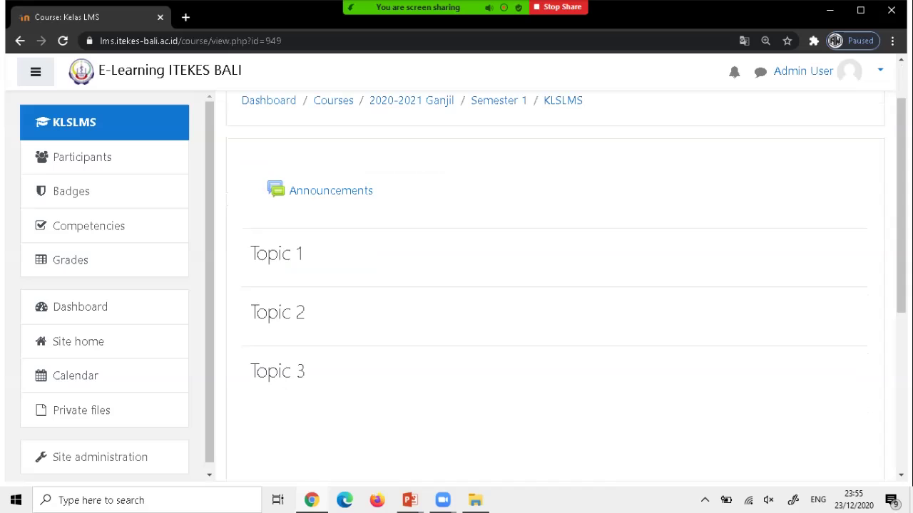
scroll(554, 285, "up", 1)
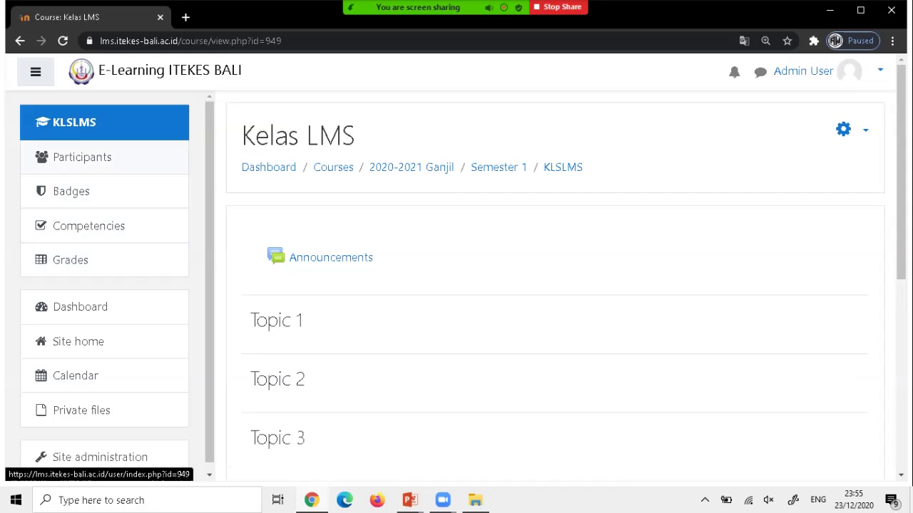
left_click(82, 157)
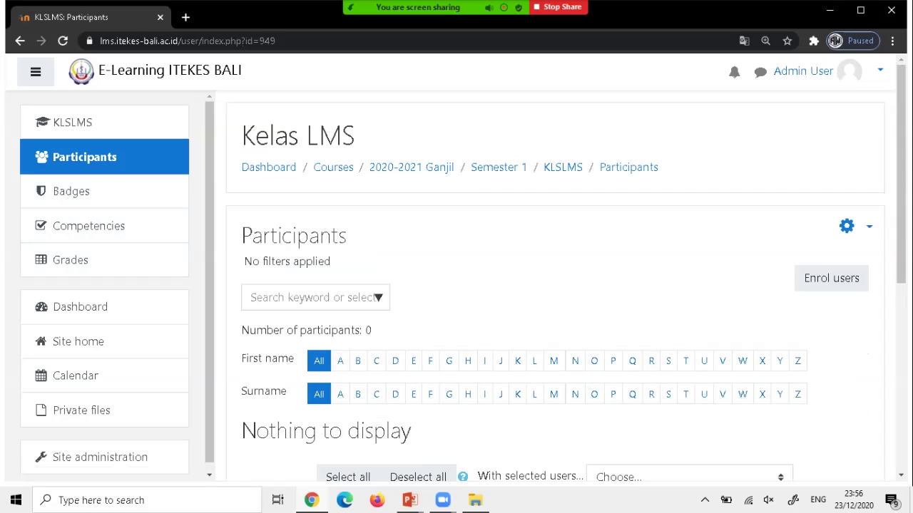
scroll(556, 285, "down", 2)
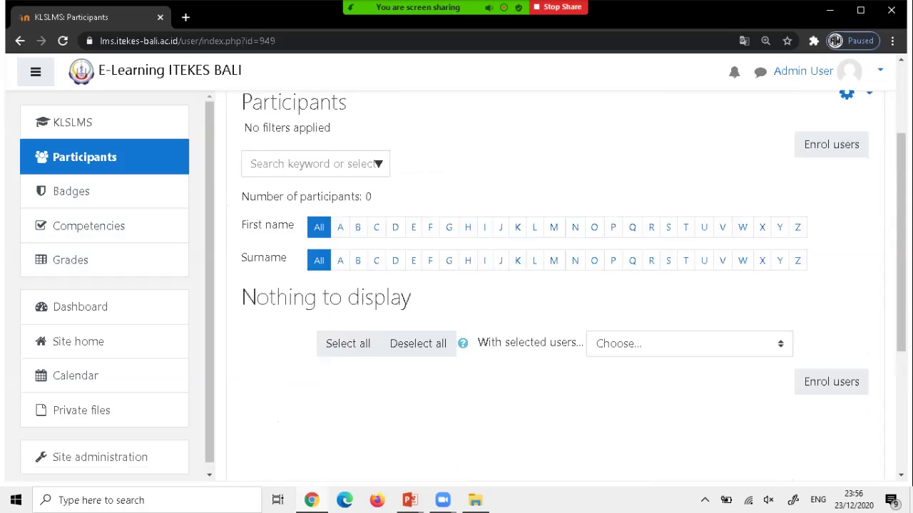
scroll(556, 285, "up", 1)
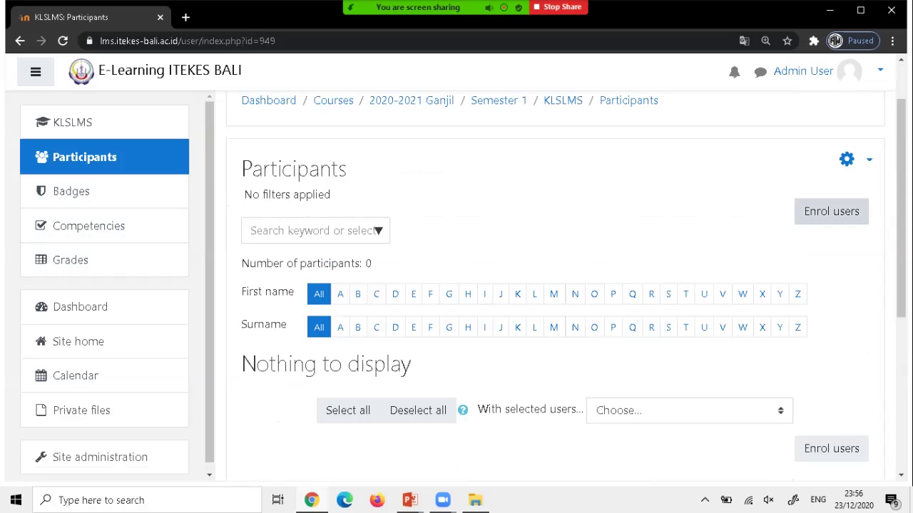
left_click(831, 211)
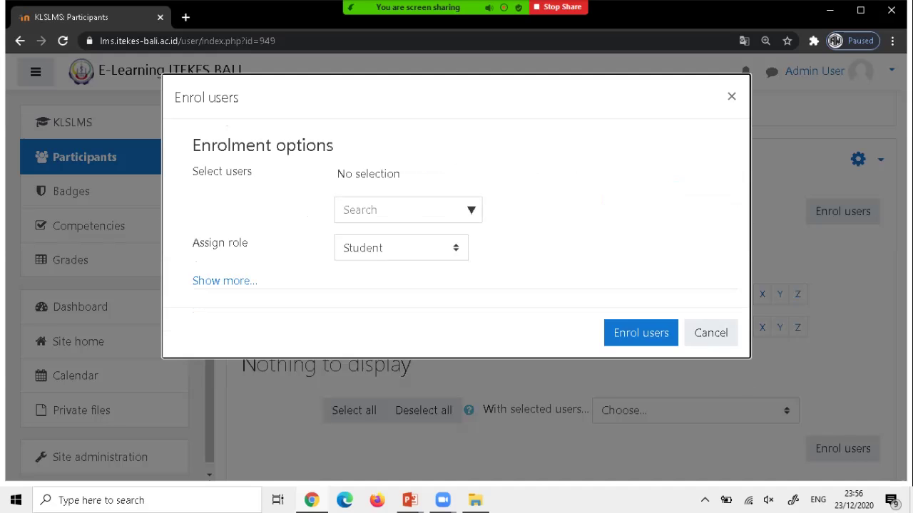
Set the enrolment role to Manager and focus the Search users box.
left_click(401, 248)
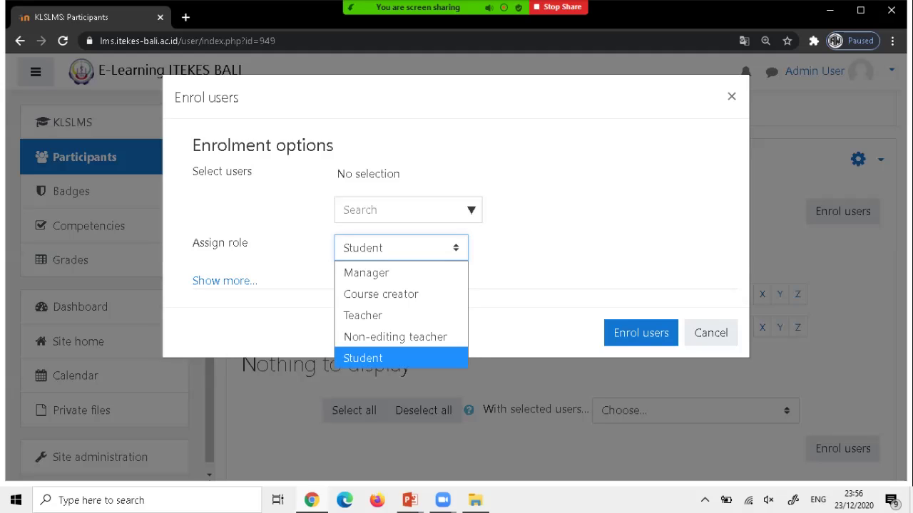
left_click(366, 272)
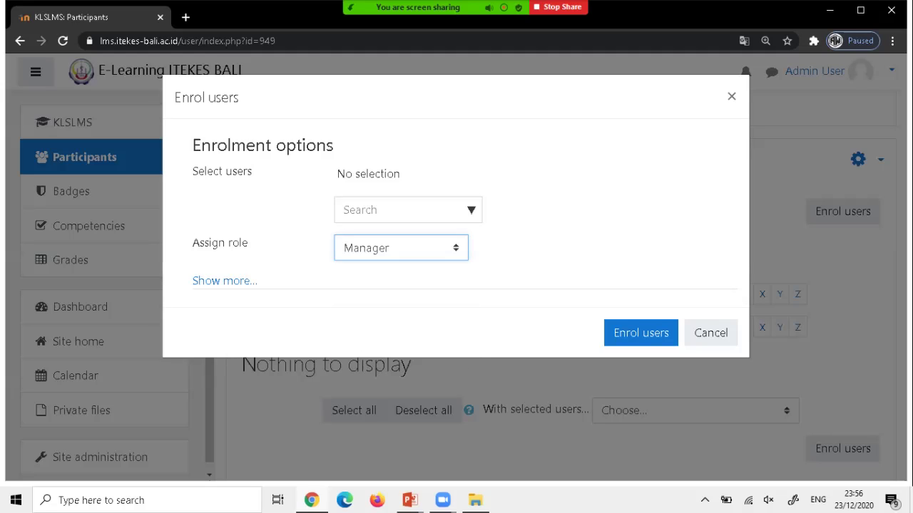
left_click(371, 210)
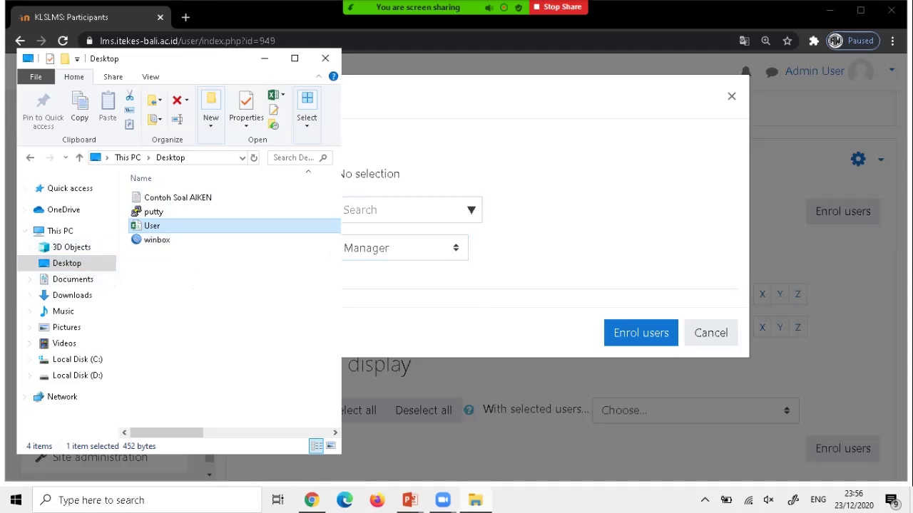
Check the User list in Excel, widening column D, then return to the Enrol users dialog.
key("Return")
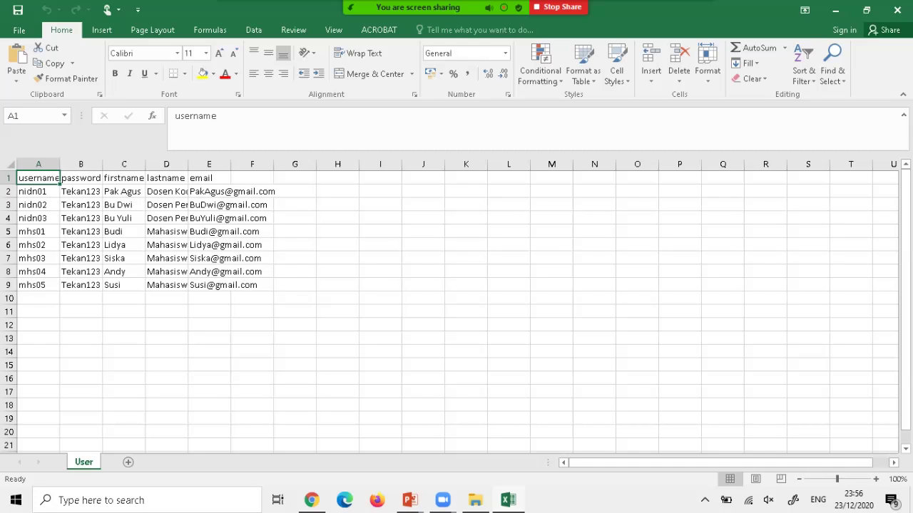
left_click_drag(188, 164, 232, 164)
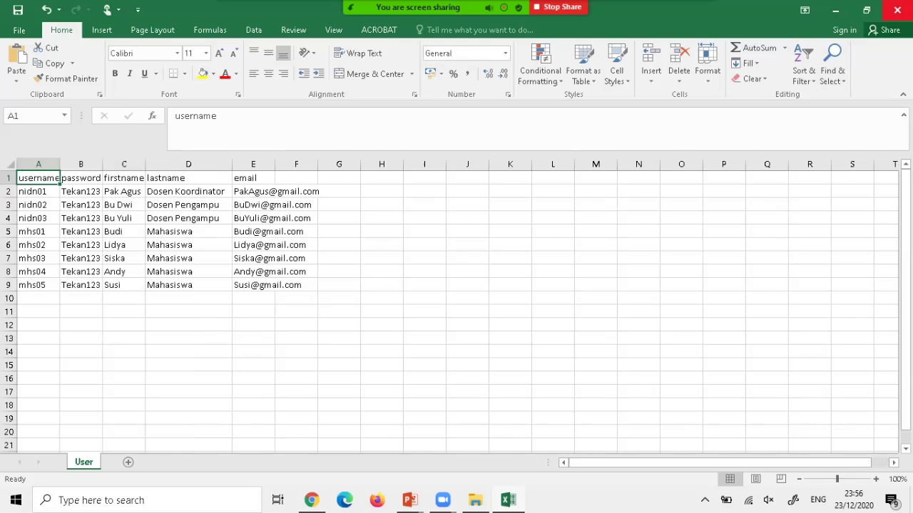
left_click(834, 10)
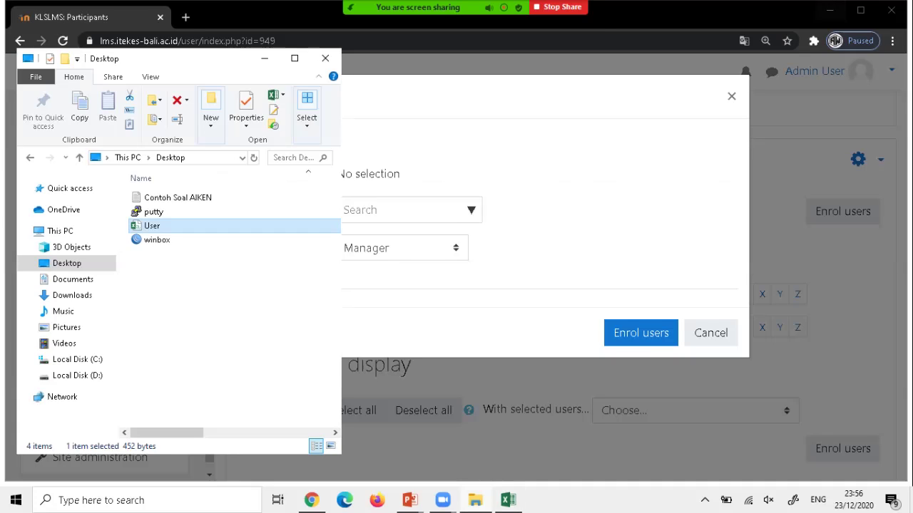
left_click(835, 41)
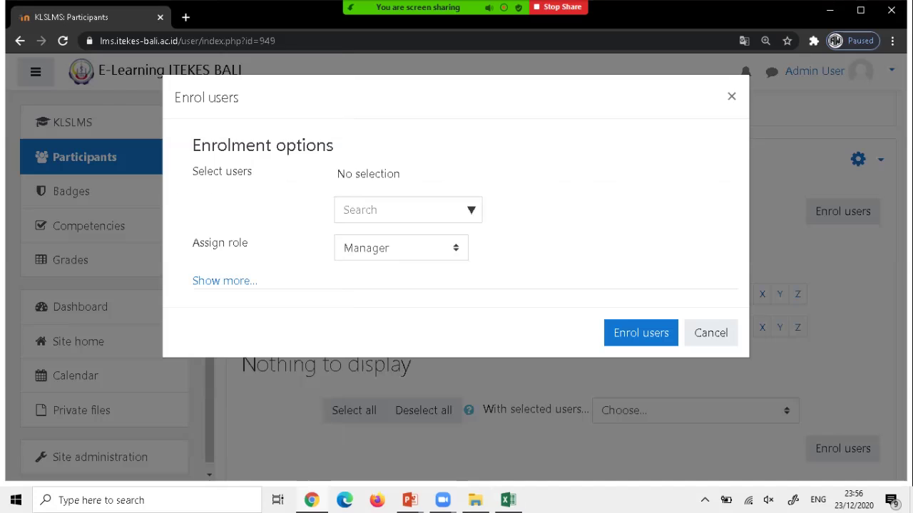
Select the coordinator lecturer via a 'Koor' search, then search for 'pengampu' lecturers.
key("Tab")
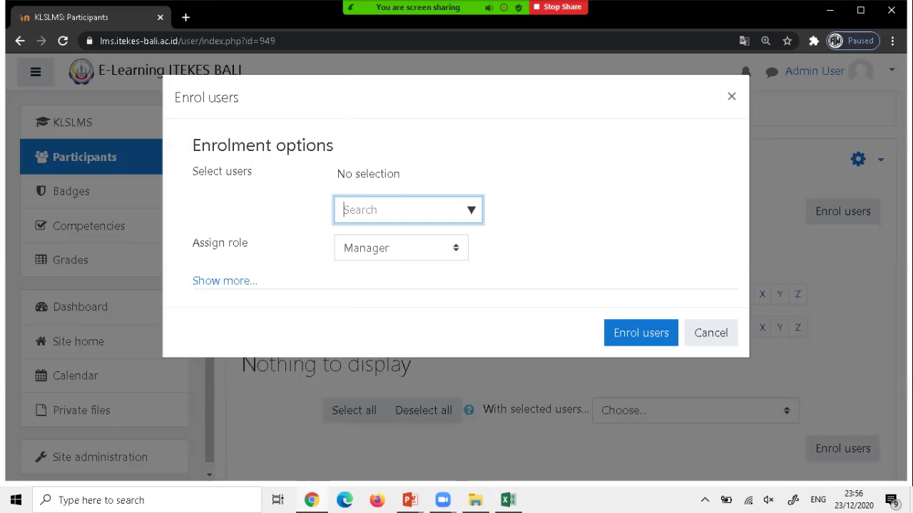
type("Koor")
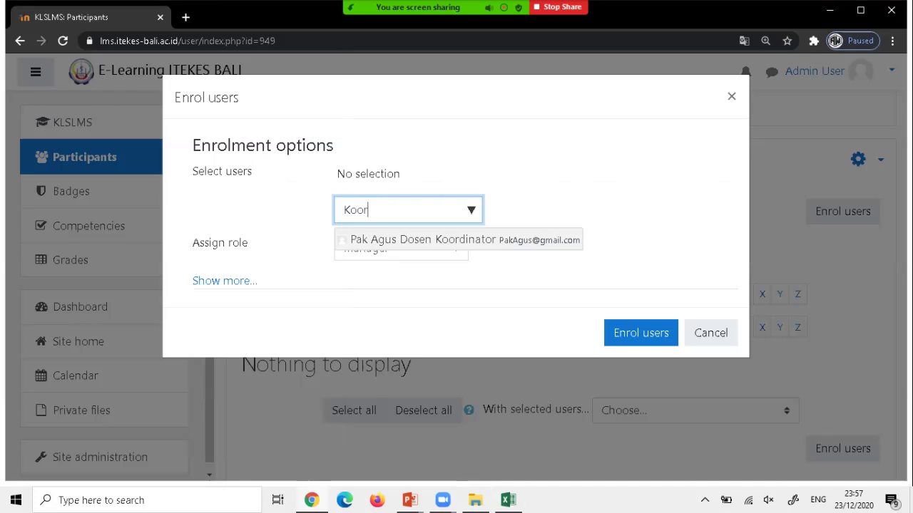
key("Return")
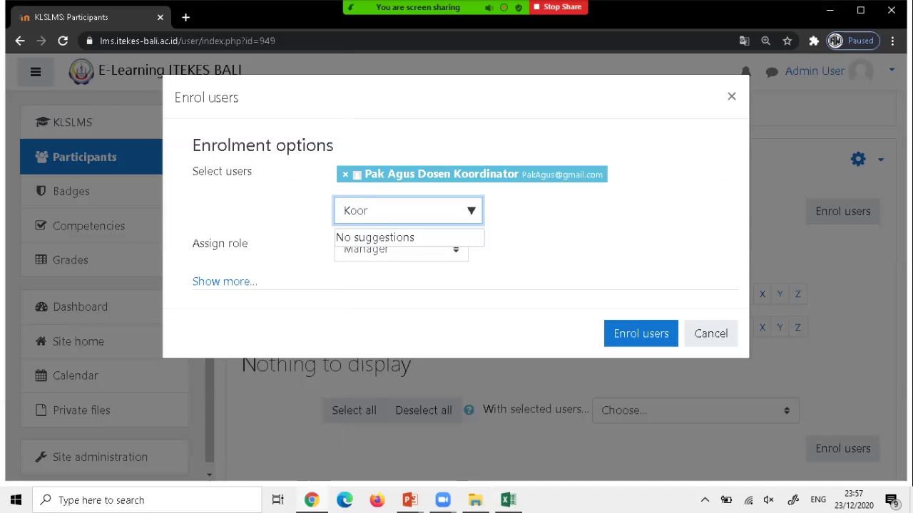
key("ctrl+a")
key("BackSpace")
type("peng")
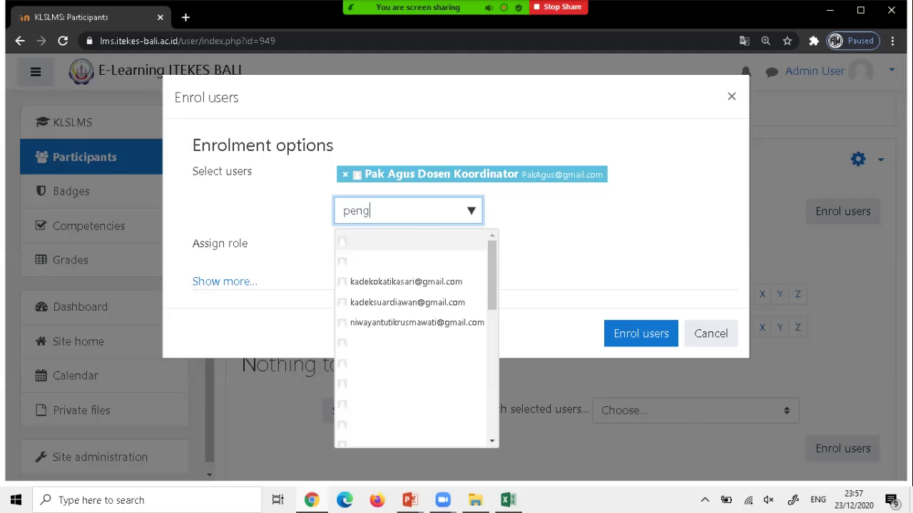
type("ampu")
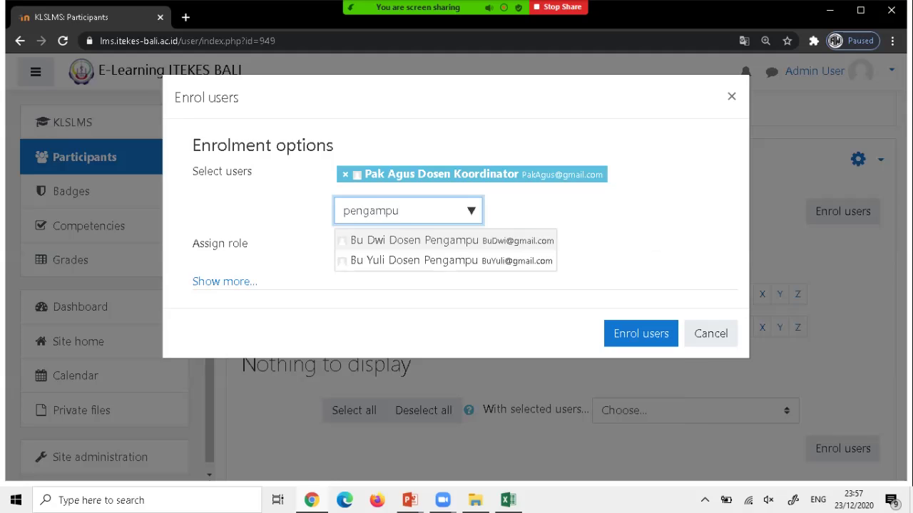
key("Down")
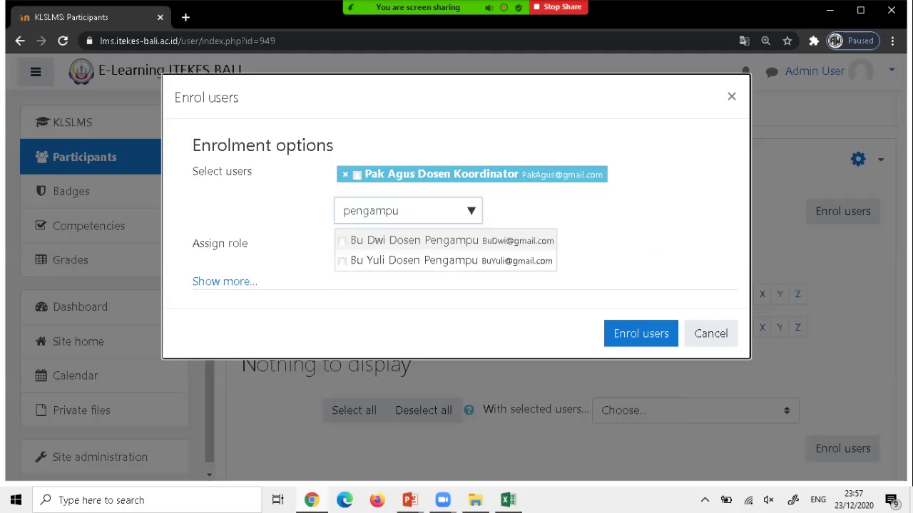
key("Return")
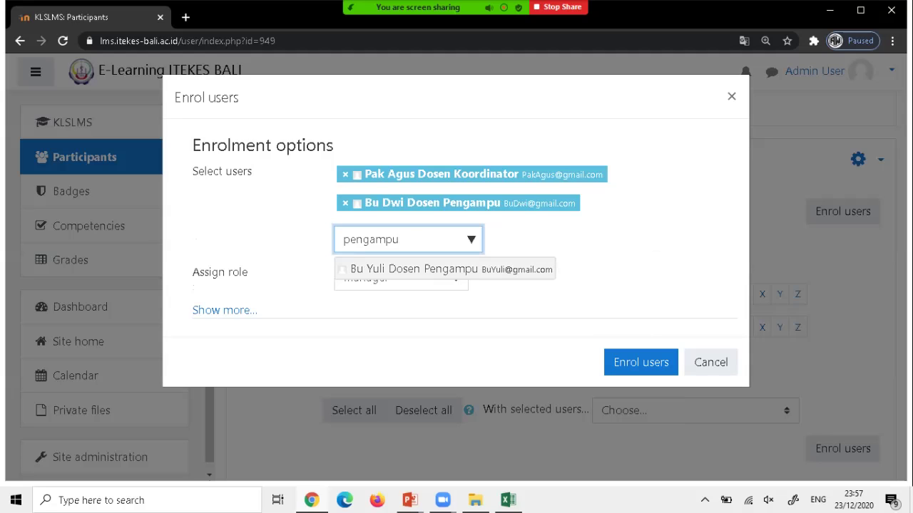
key("Delete")
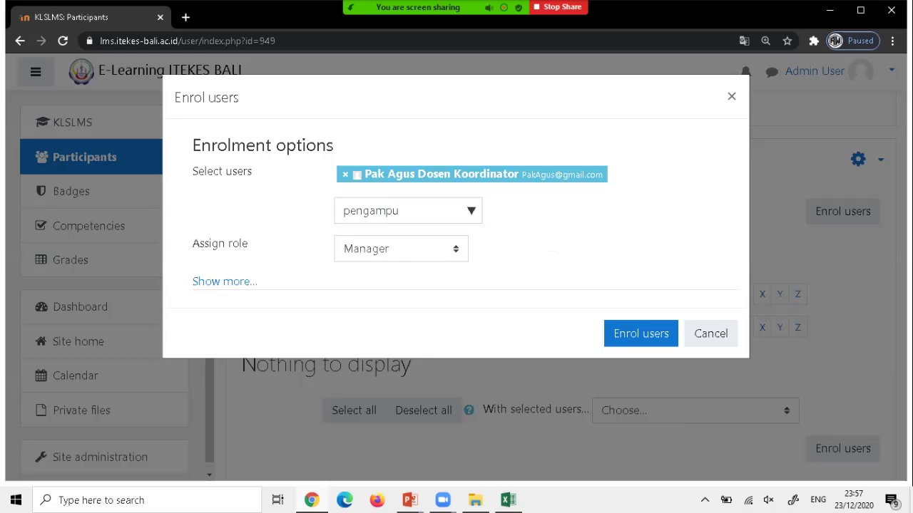
Switch the role to Teacher and add both Pengampu lecturers to the selection.
left_click(401, 248)
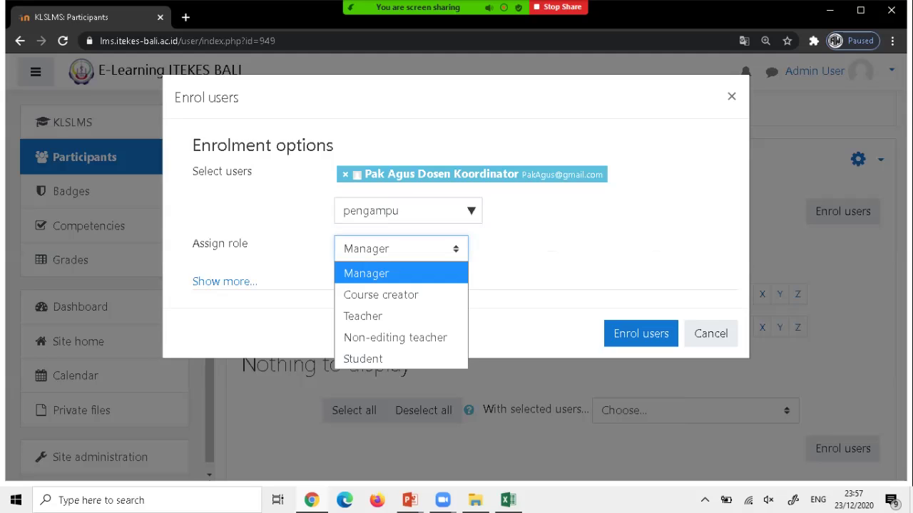
key("Down")
key("Down")
key("Return")
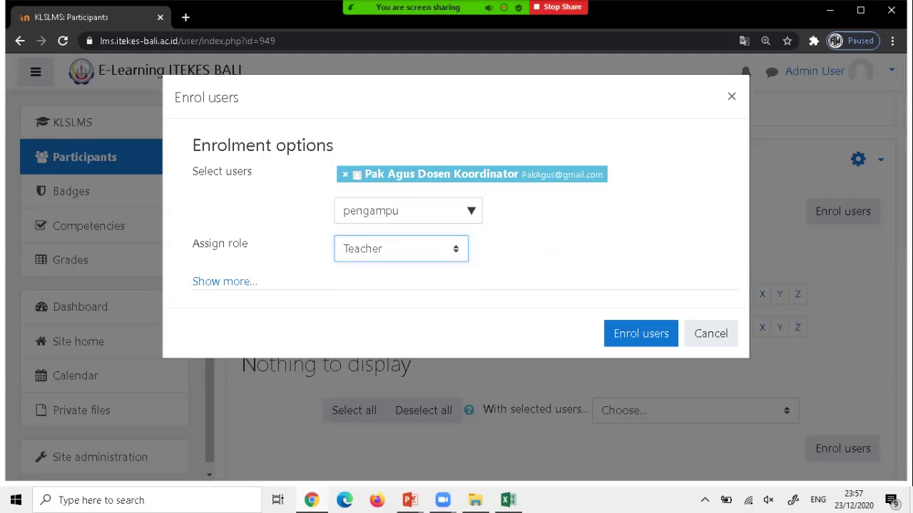
key("shift+Tab")
key("shift+Left")
key("shift+Left")
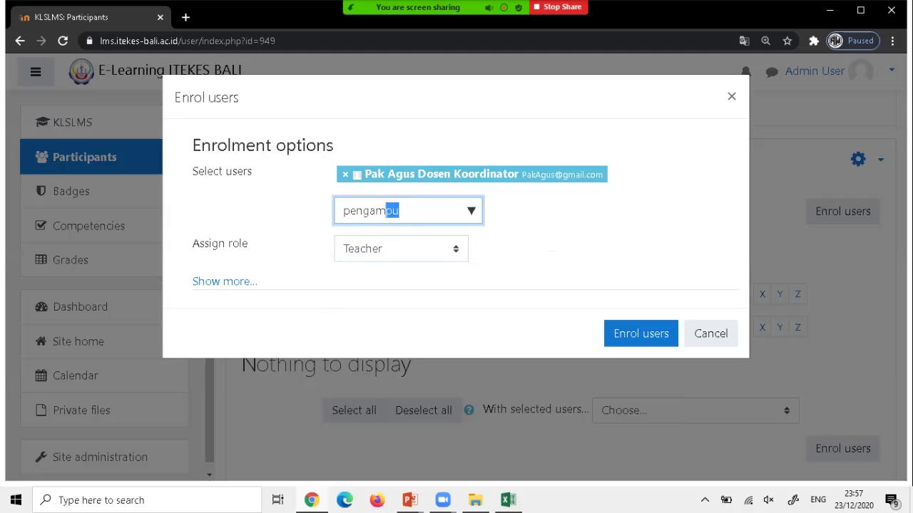
key("Right")
key("BackSpace")
type("u")
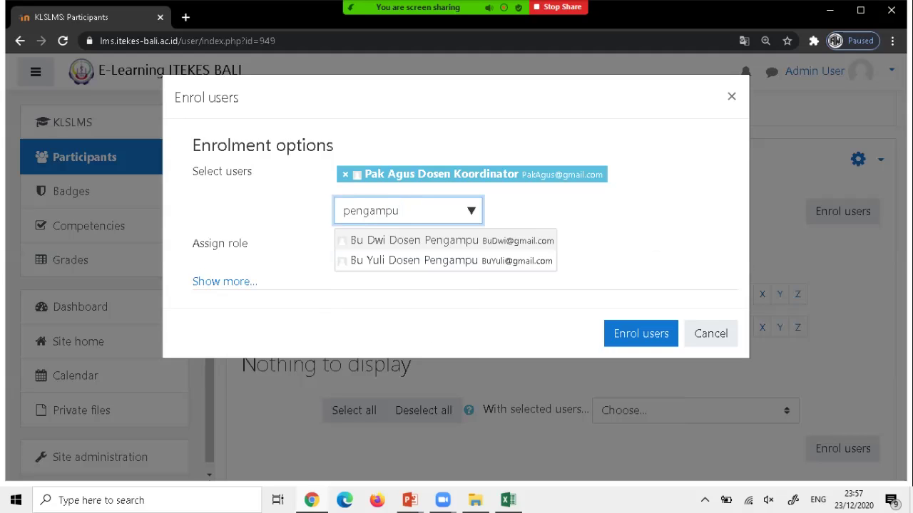
key("Down")
key("Return")
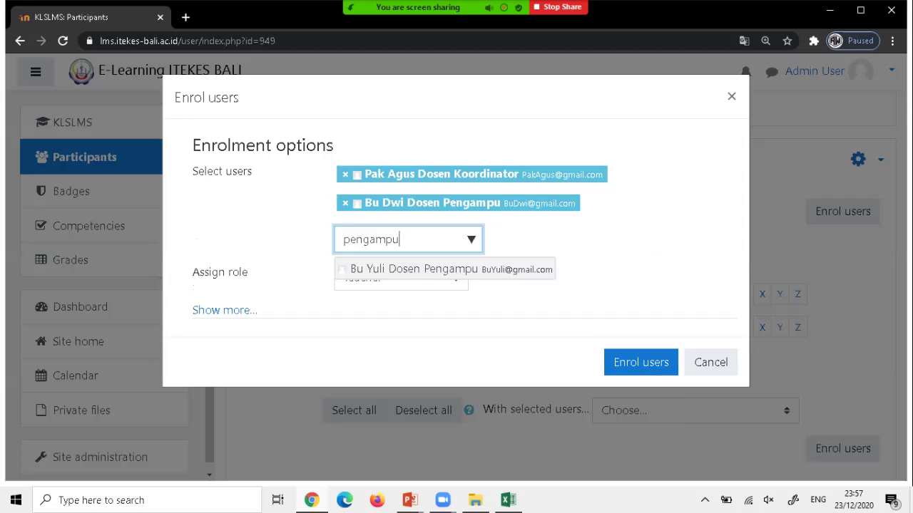
key("Down")
key("Return")
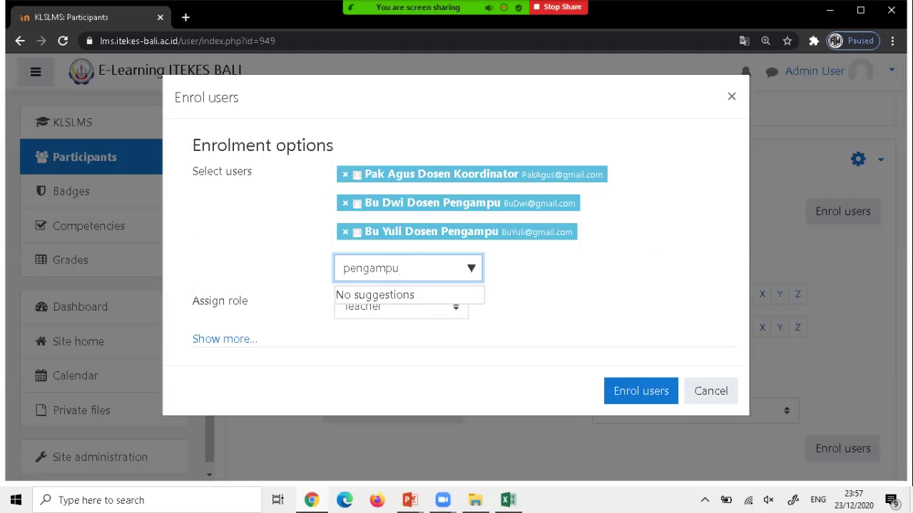
Change the assigned role to Student and return to the user search box.
key("Tab")
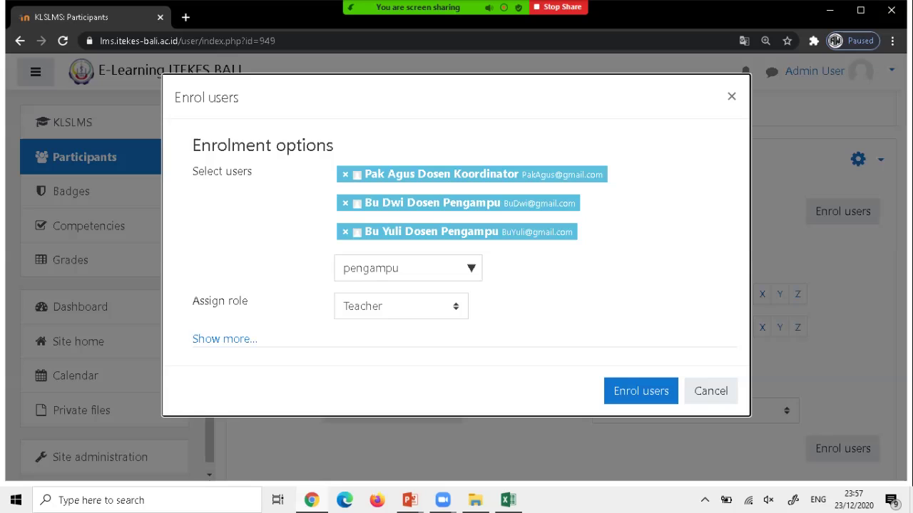
key("alt+Down")
key("Up")
key("Down")
key("Down")
key("Down")
key("Escape")
key("Down")
key("Down")
key("shift+Tab")
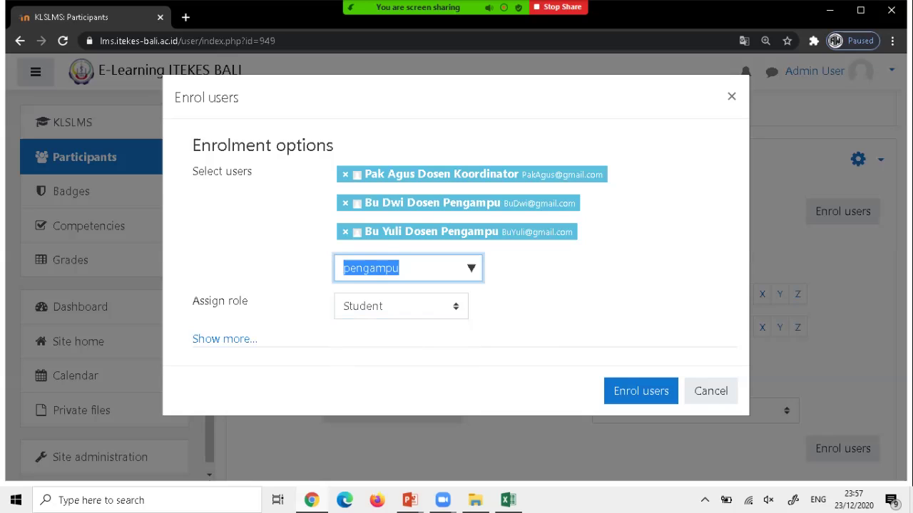
Add five 'Mahasiswa' students to the selection and enrol all eight users as Student.
type("M")
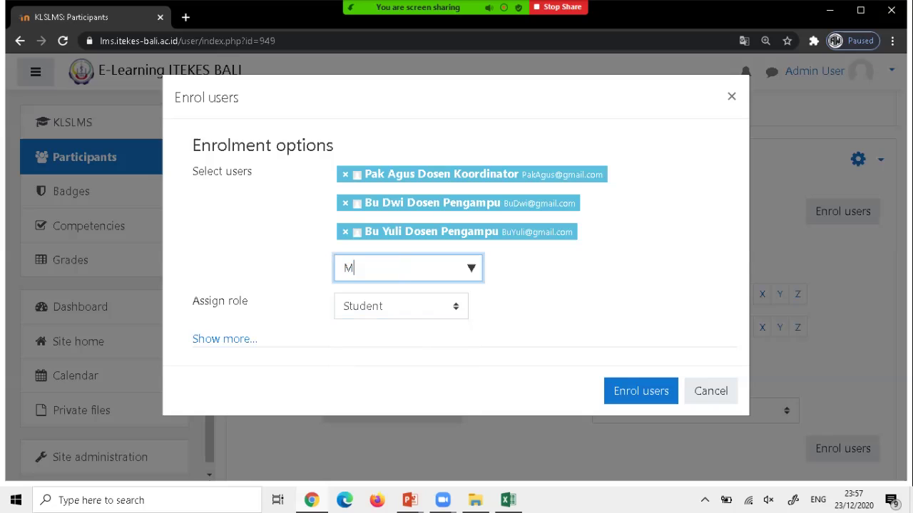
type("ahasiswa")
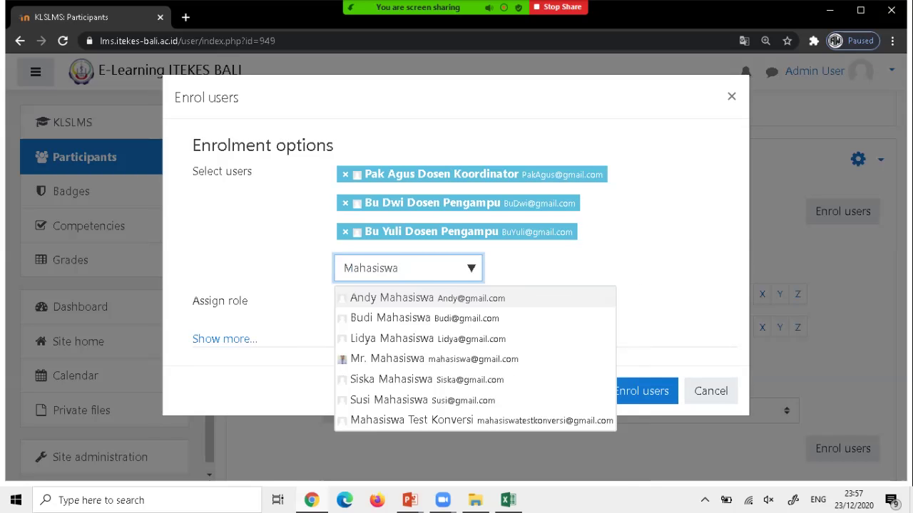
key("Down")
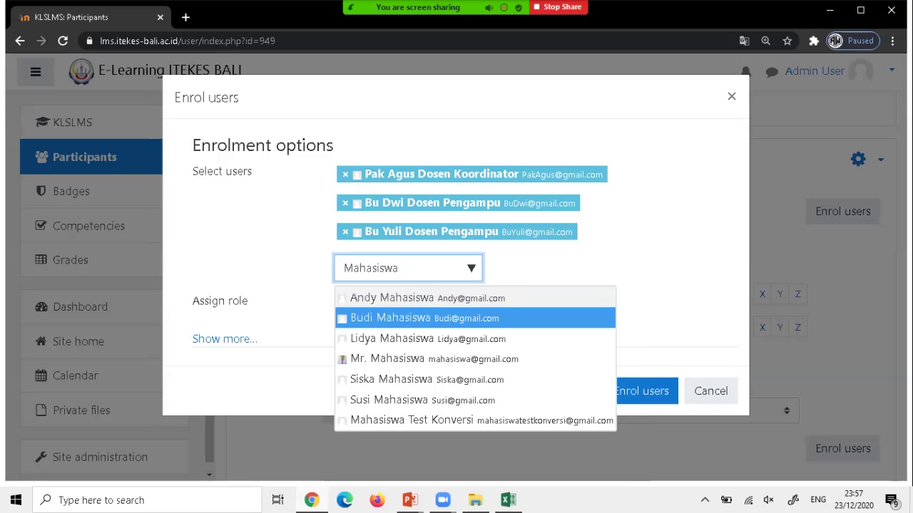
key("Down")
key("Down")
key("Down")
key("Down")
key("Down")
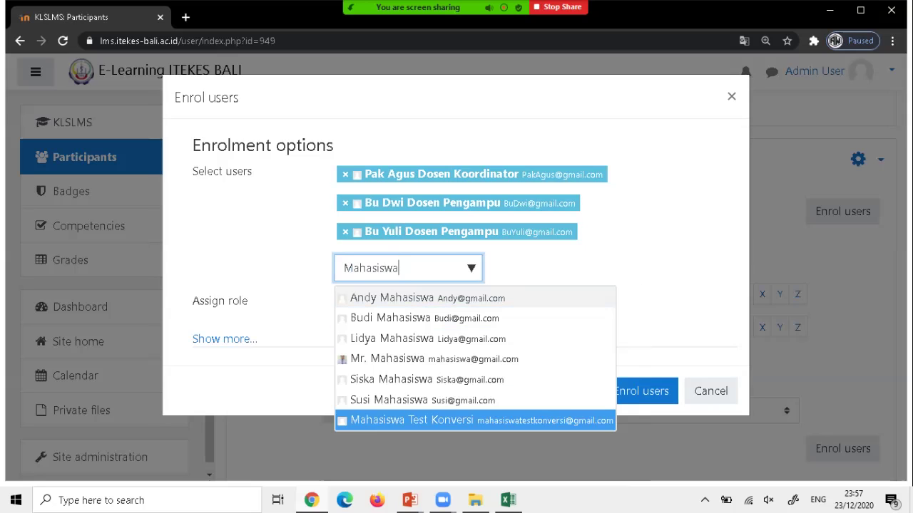
key("Return")
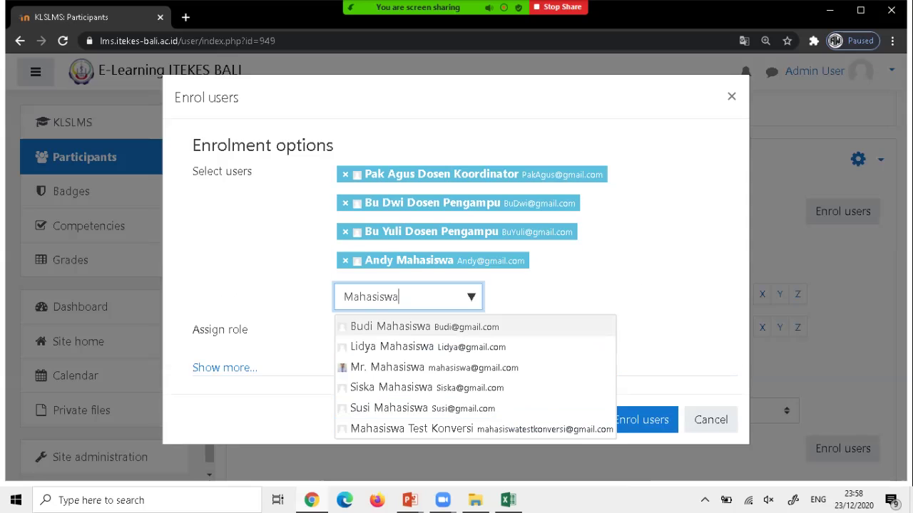
key("Return")
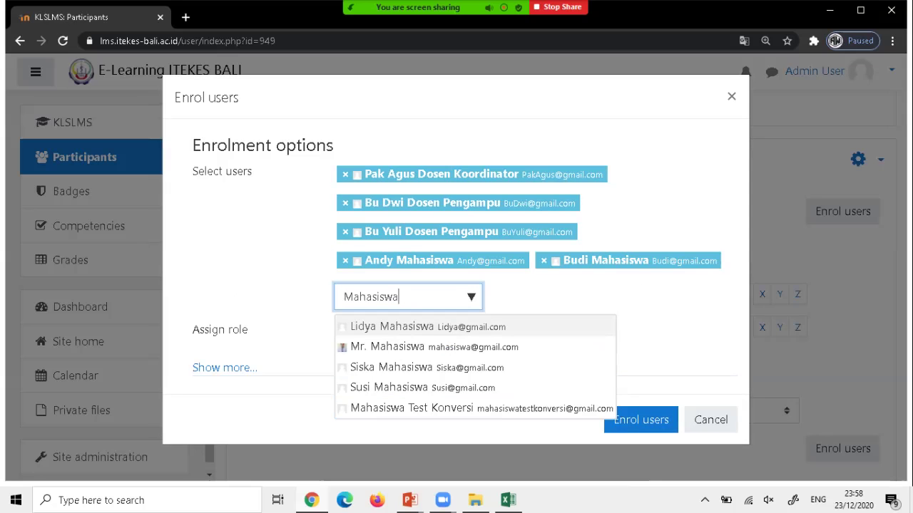
key("Return")
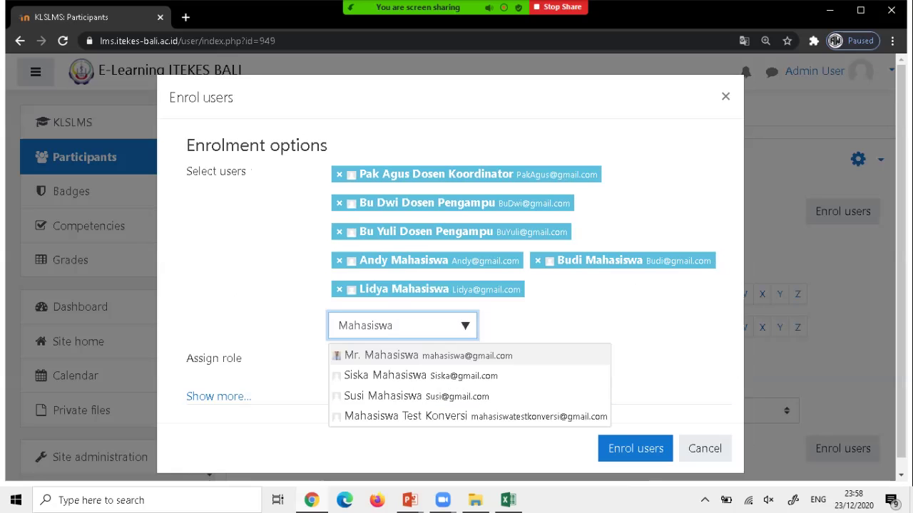
key("Down")
key("Return")
key("Down")
key("Up")
key("Return")
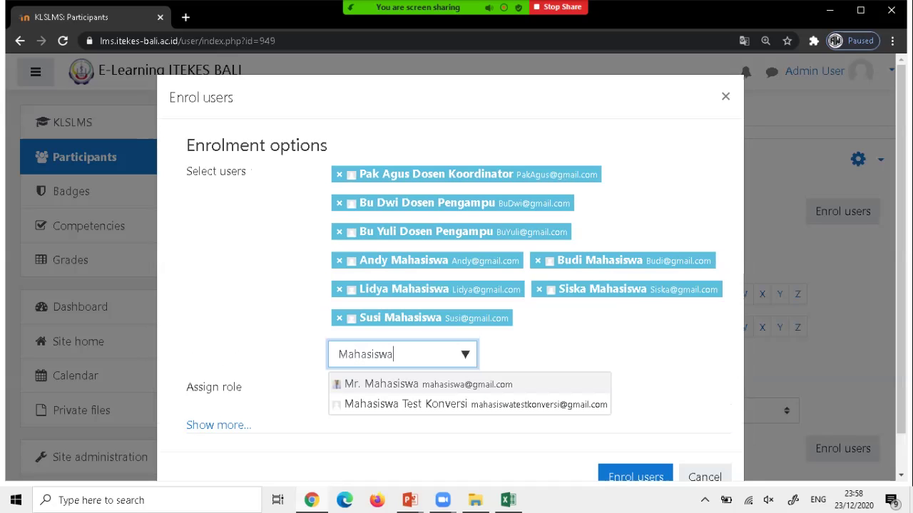
key("Escape")
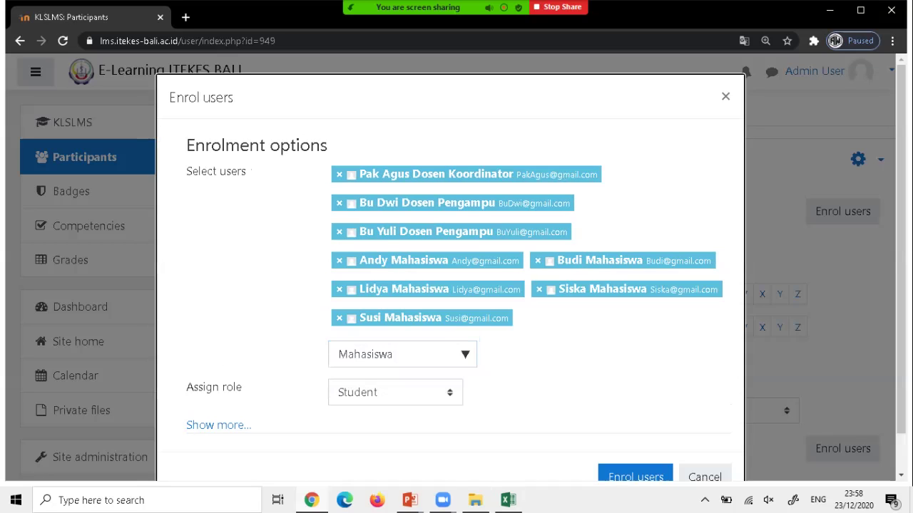
scroll(449, 286, "down", 1)
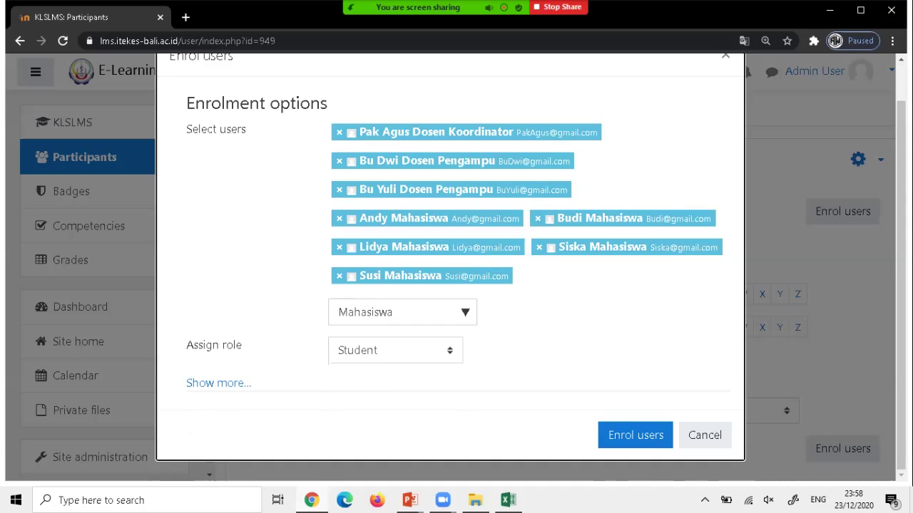
left_click(635, 435)
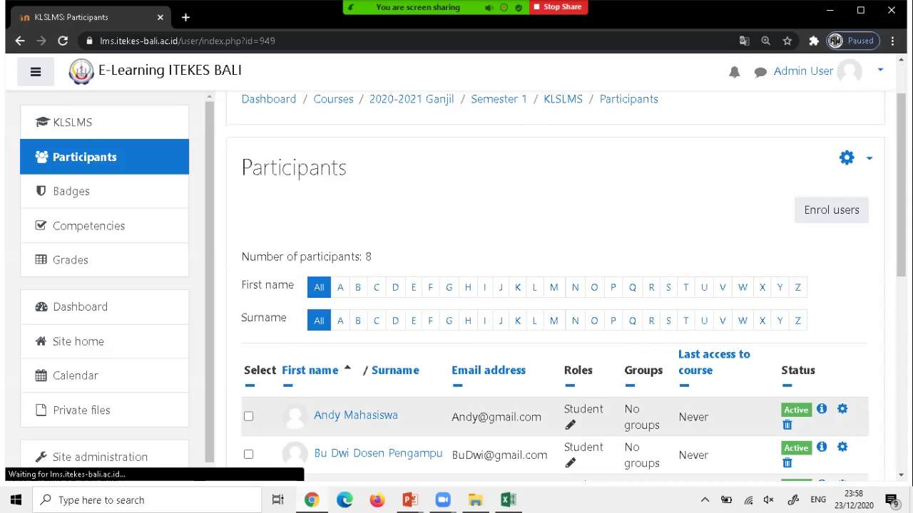
scroll(554, 300, "down", 1)
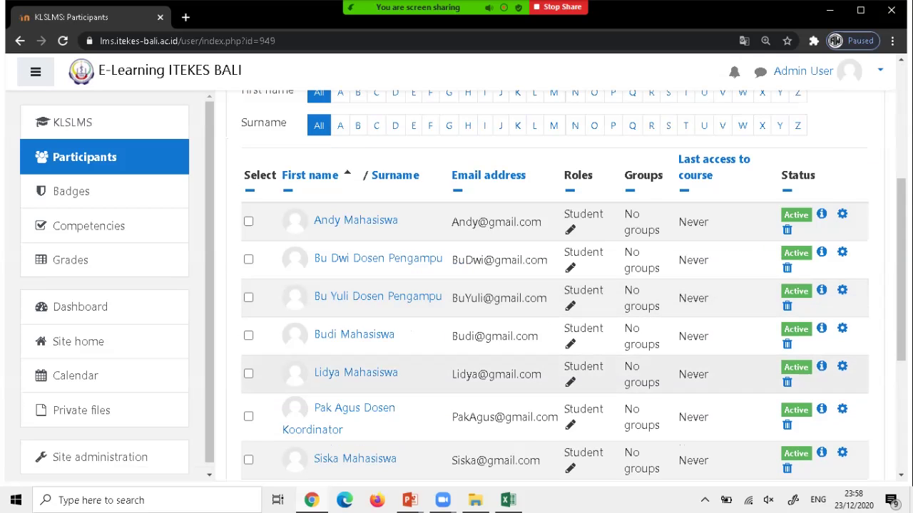
scroll(554, 299, "down", 1)
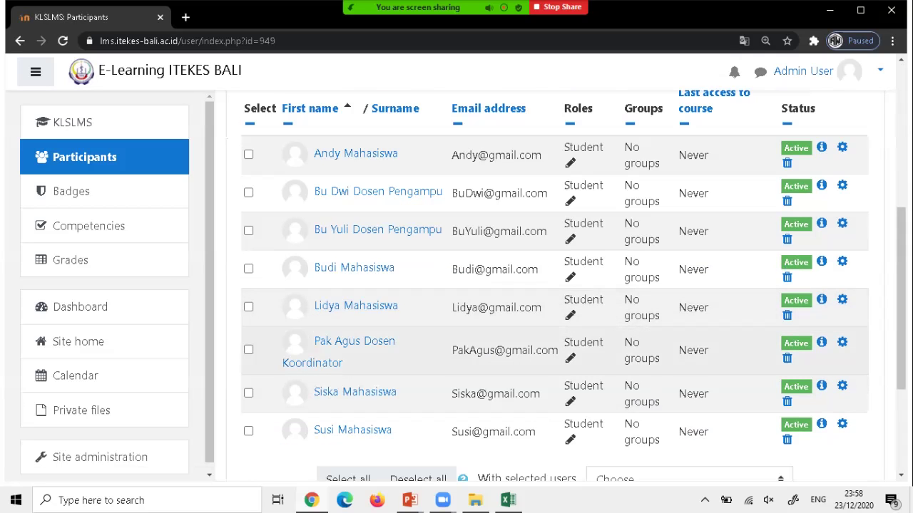
scroll(555, 300, "down", 2)
scroll(554, 300, "up", 2)
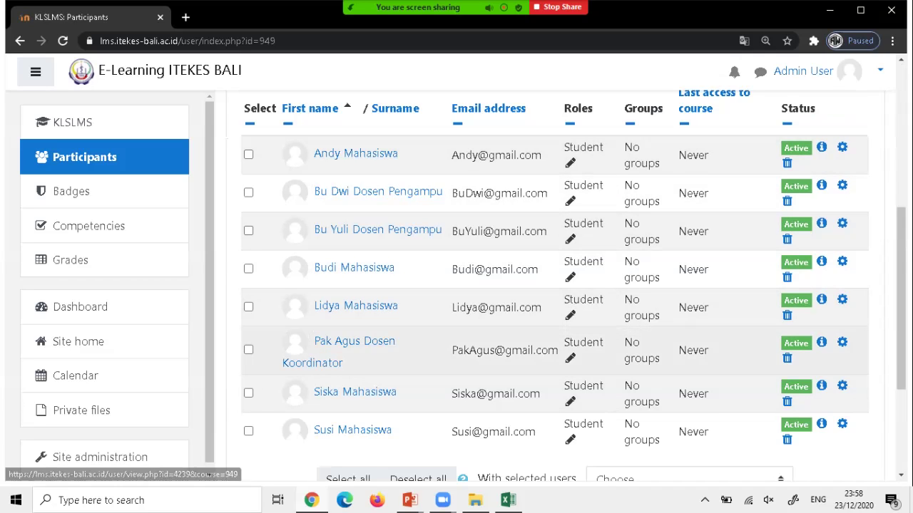
scroll(554, 353, "down", 1)
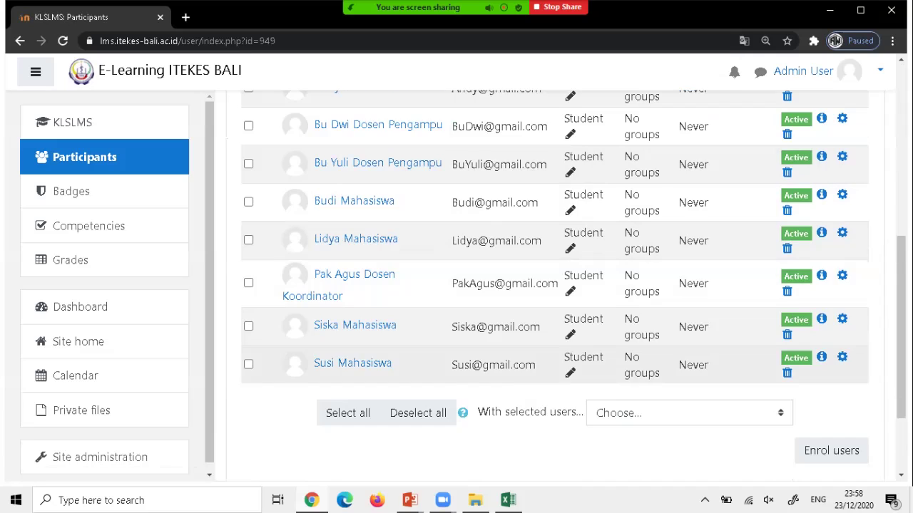
scroll(555, 357, "up", 1)
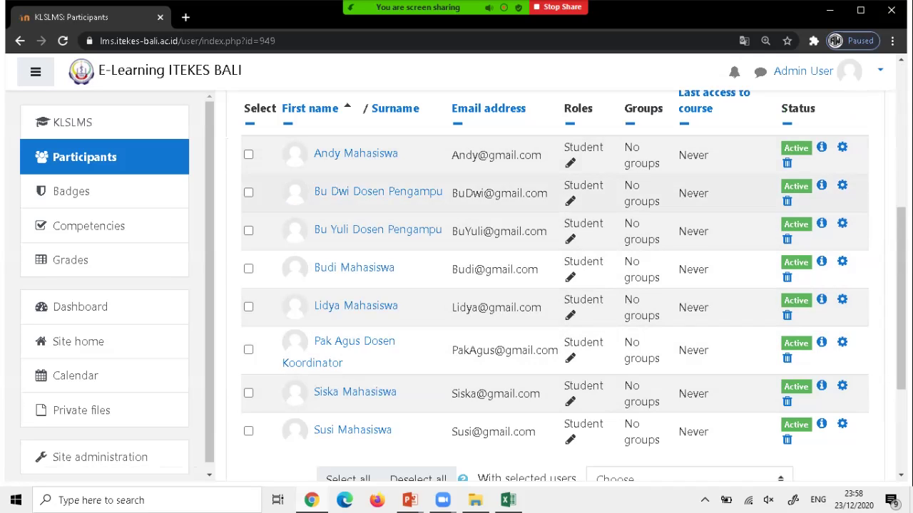
scroll(555, 285, "down", 2)
scroll(554, 285, "up", 2)
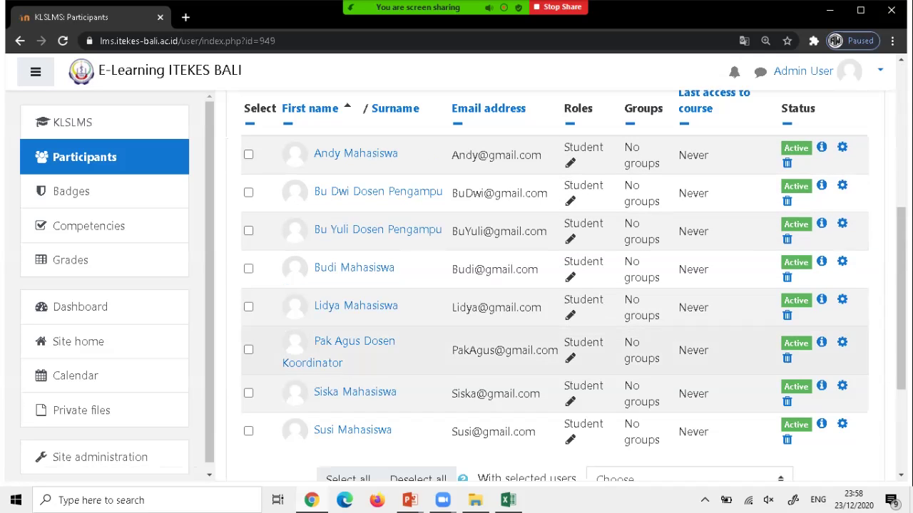
scroll(555, 285, "up", 2)
scroll(554, 285, "down", 1)
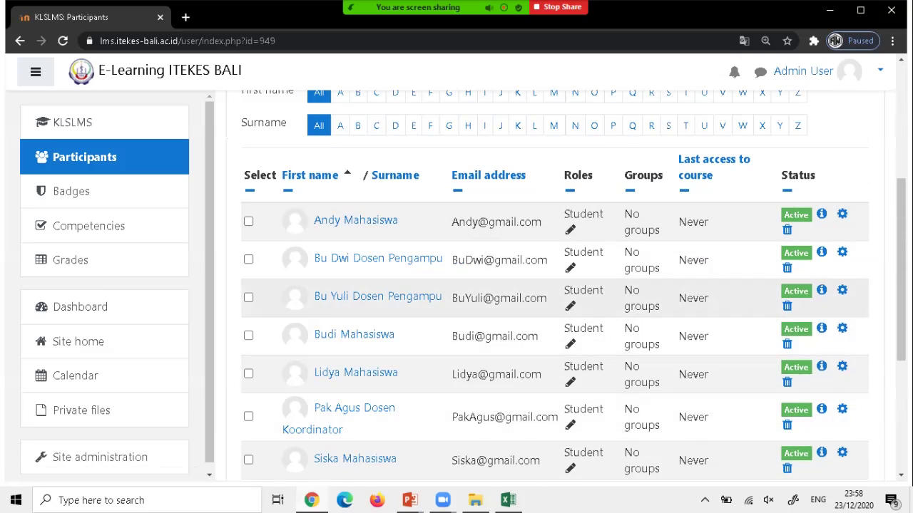
scroll(554, 285, "down", 5)
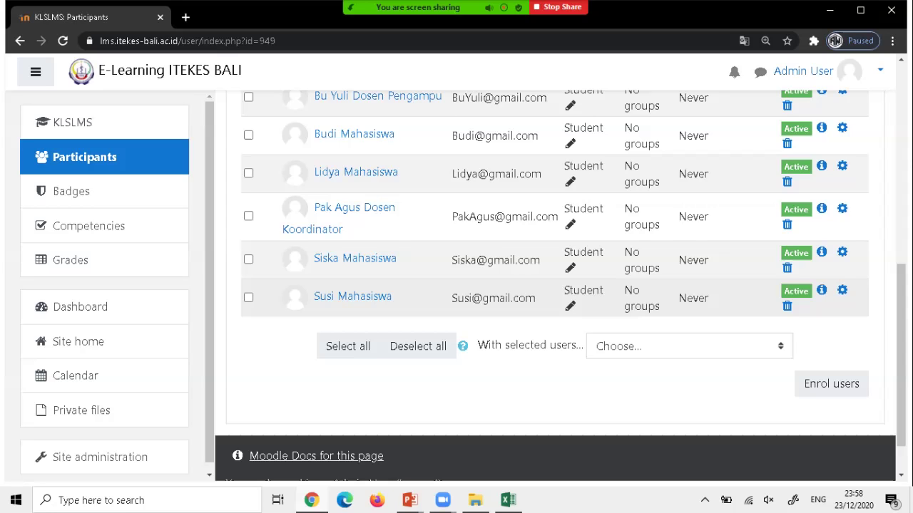
scroll(555, 286, "up", 3)
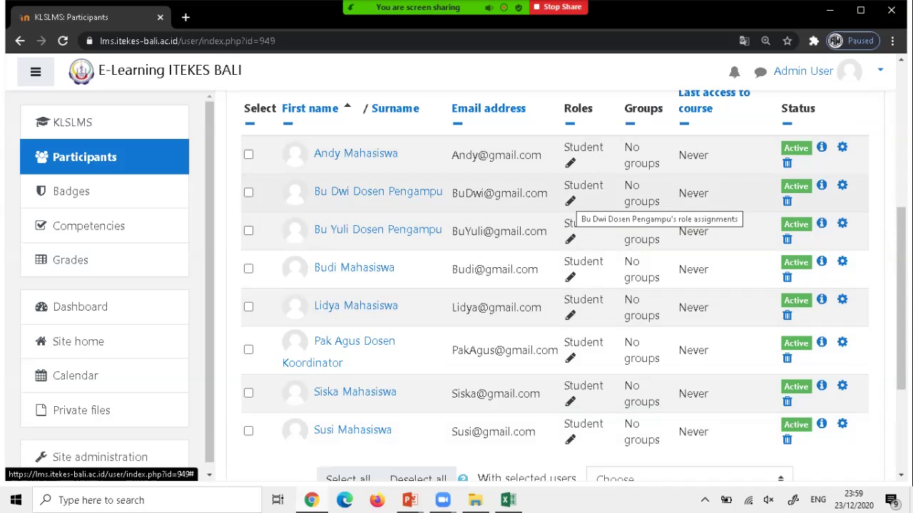
Change the first Dosen Pengampu lecturer's role from Student to Teacher and save.
left_click(569, 202)
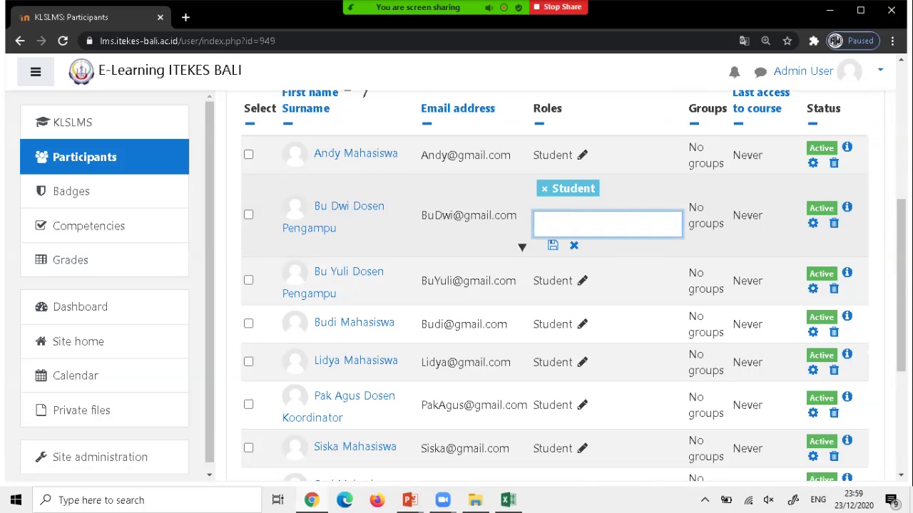
type("t")
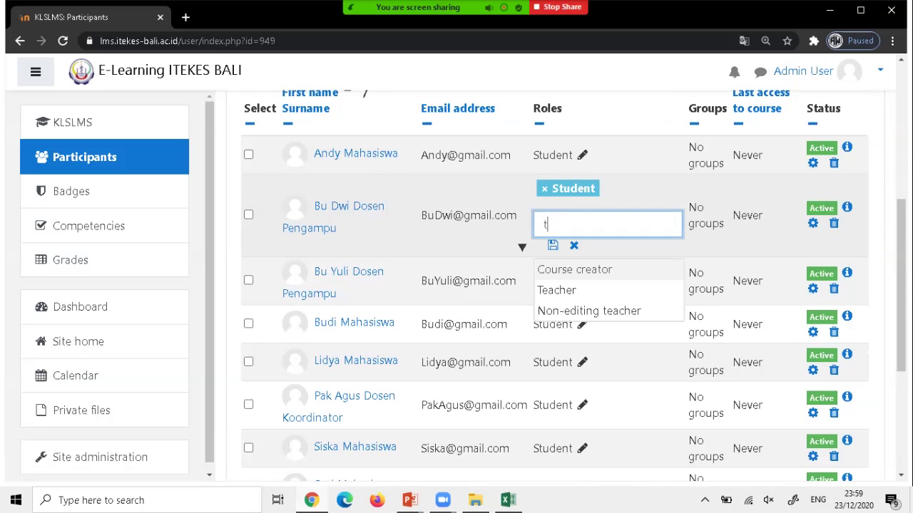
key("Down")
key("Return")
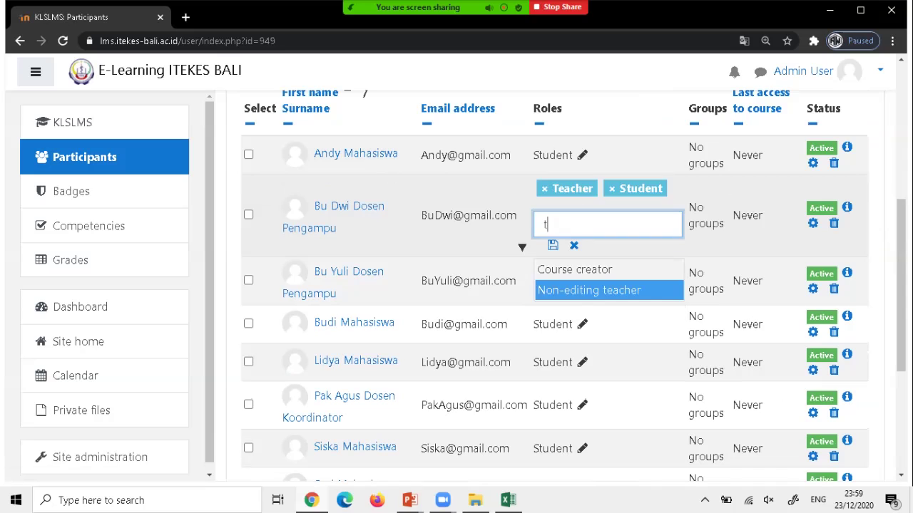
key("shift+Tab")
key("BackSpace")
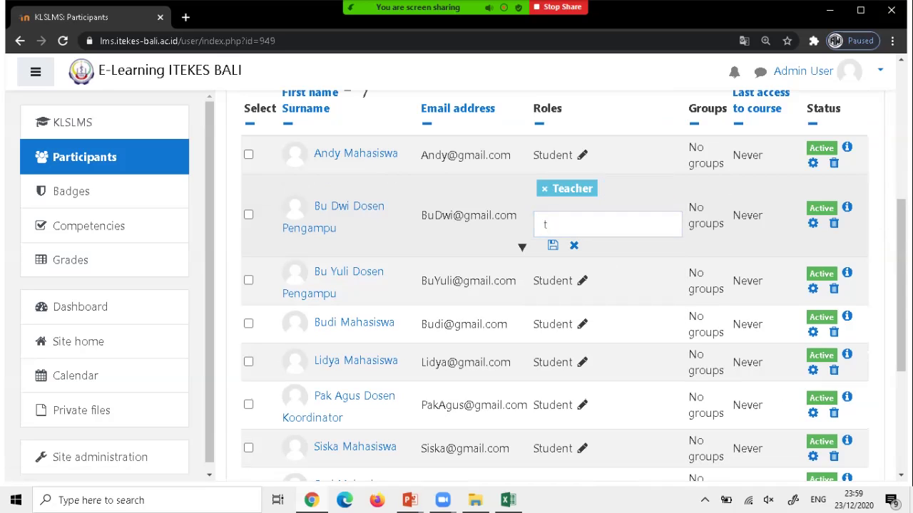
key("Tab")
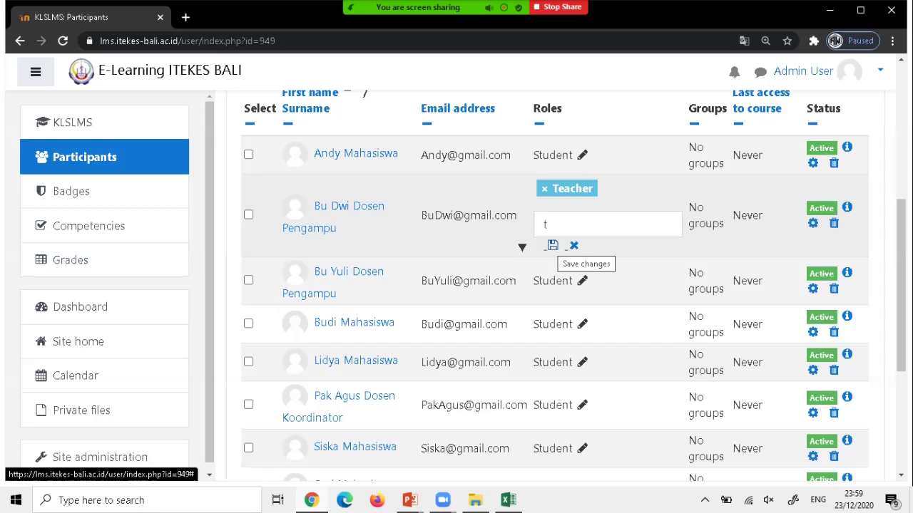
key("Return")
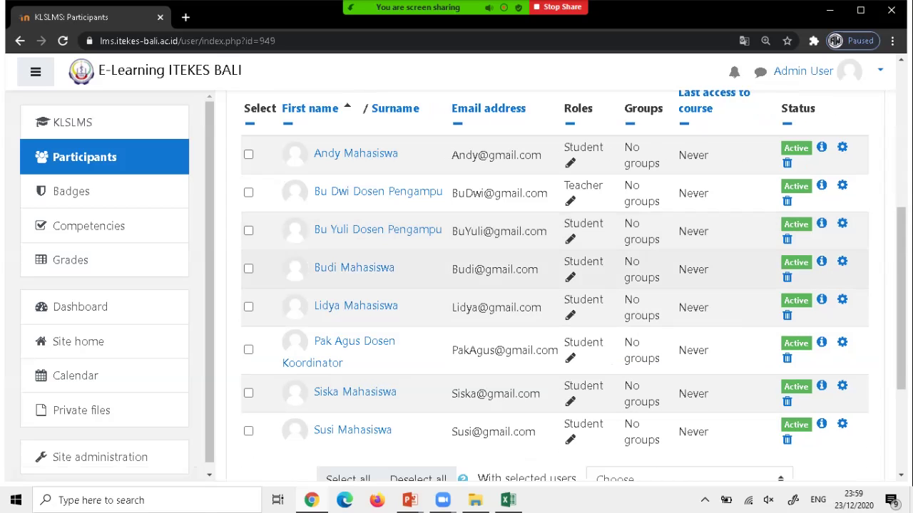
Change the second Dosen Pengampu lecturer's role from Student to Teacher and save.
key("Tab")
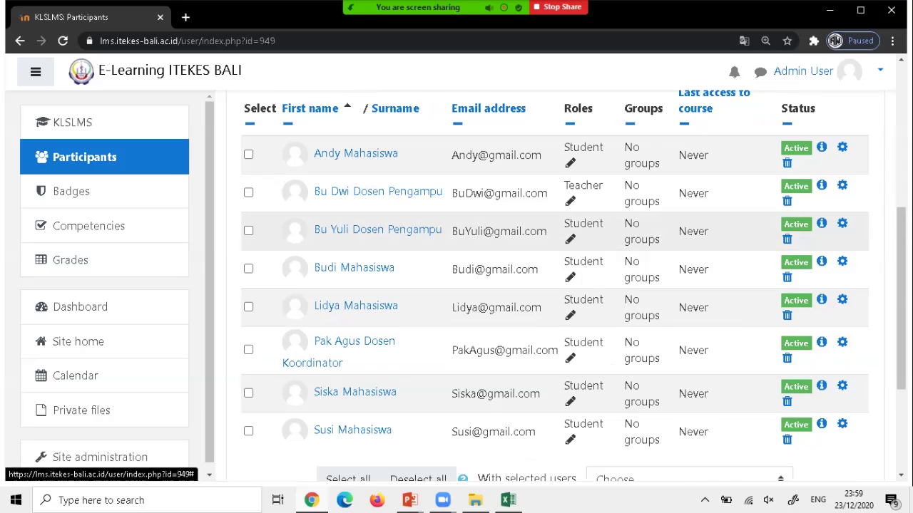
key("Return")
type("t")
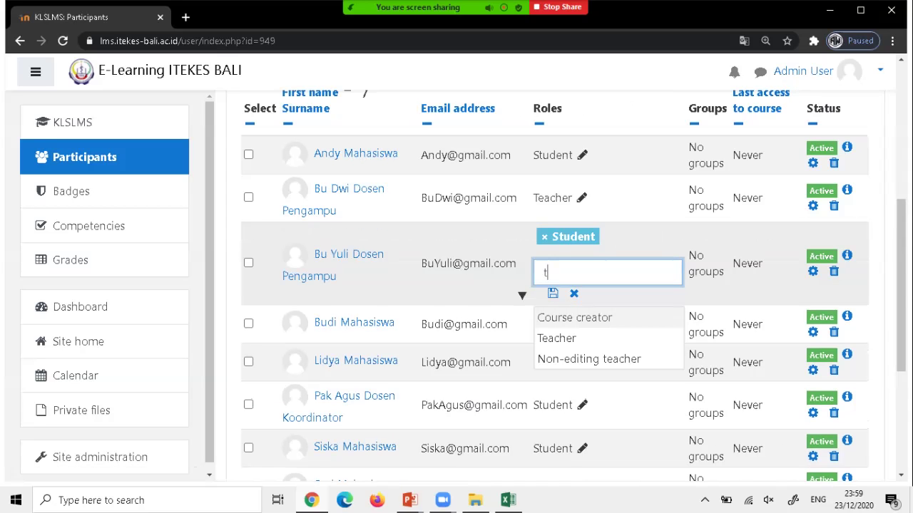
key("Down")
key("Return")
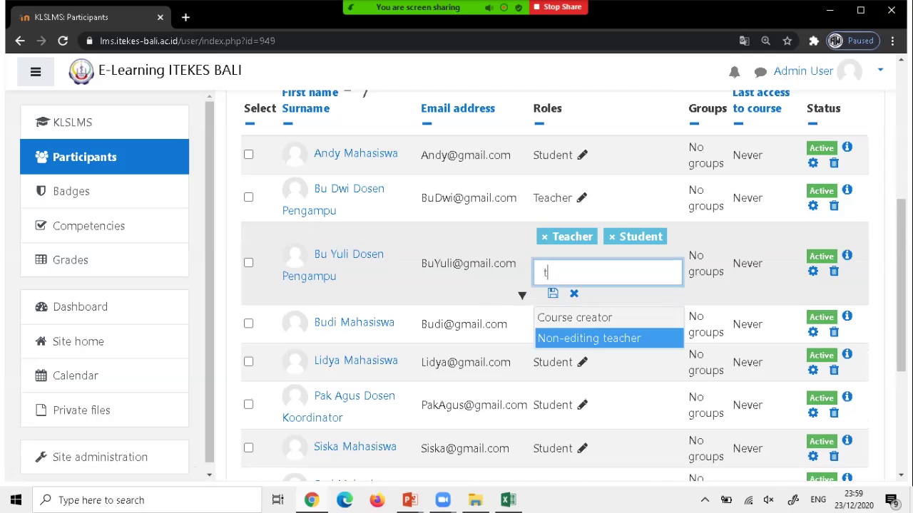
left_click(611, 236)
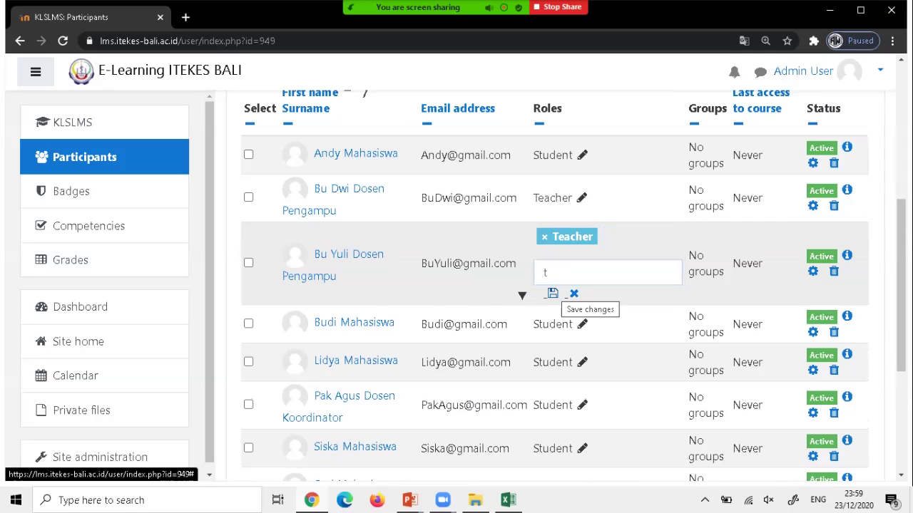
left_click(553, 293)
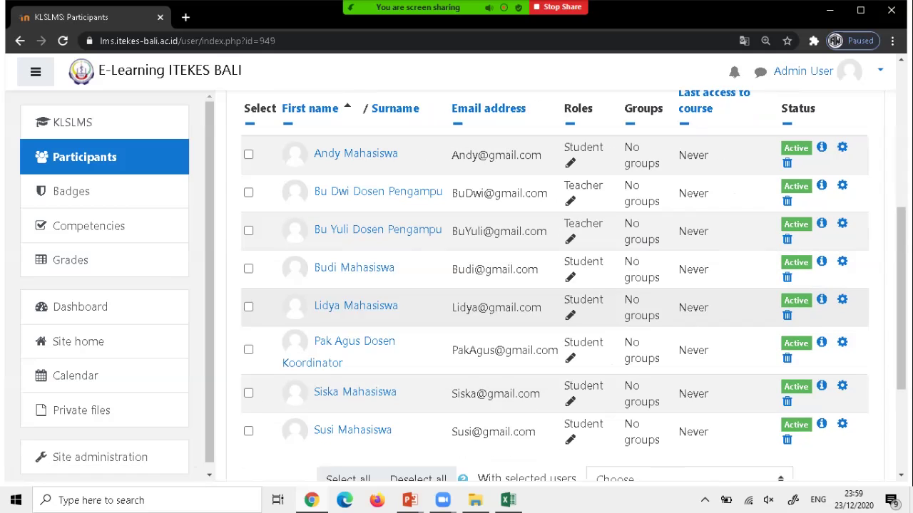
scroll(555, 285, "down", 1)
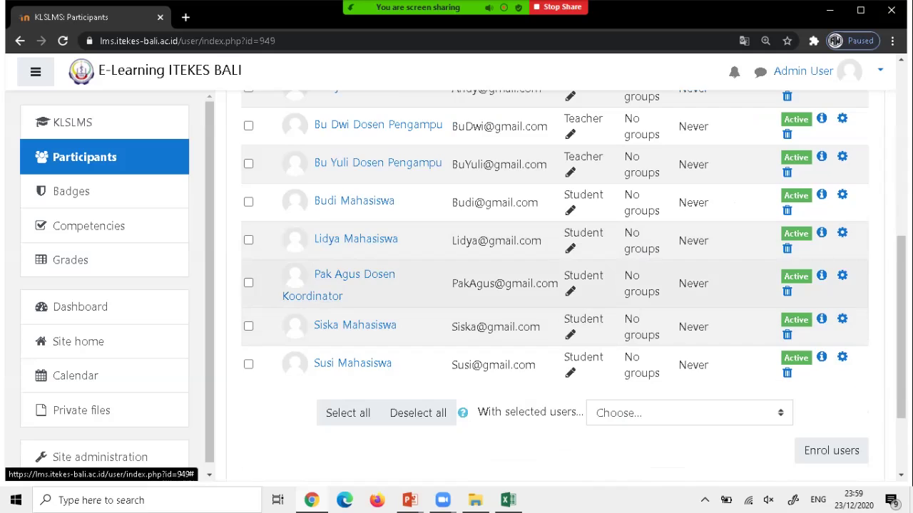
Replace the Dosen Koordinator's Student role with Manager and save.
left_click(570, 291)
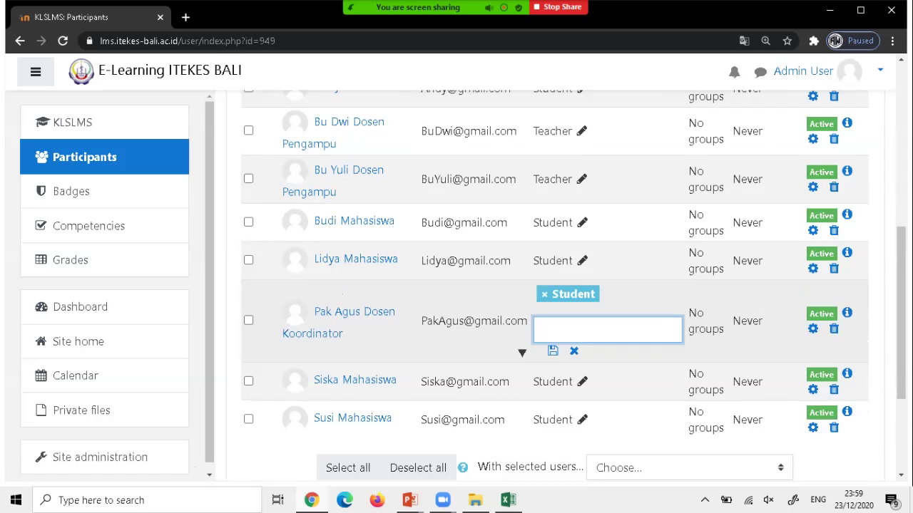
type("mana")
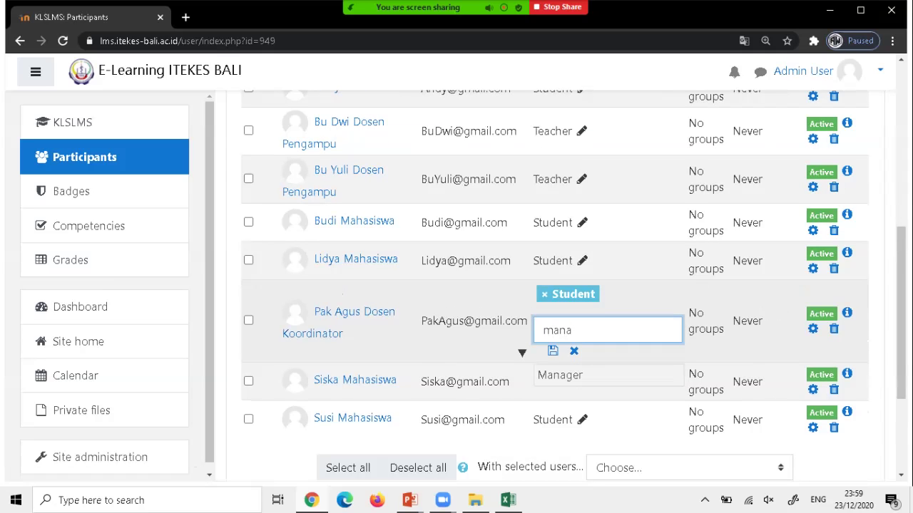
key("Return")
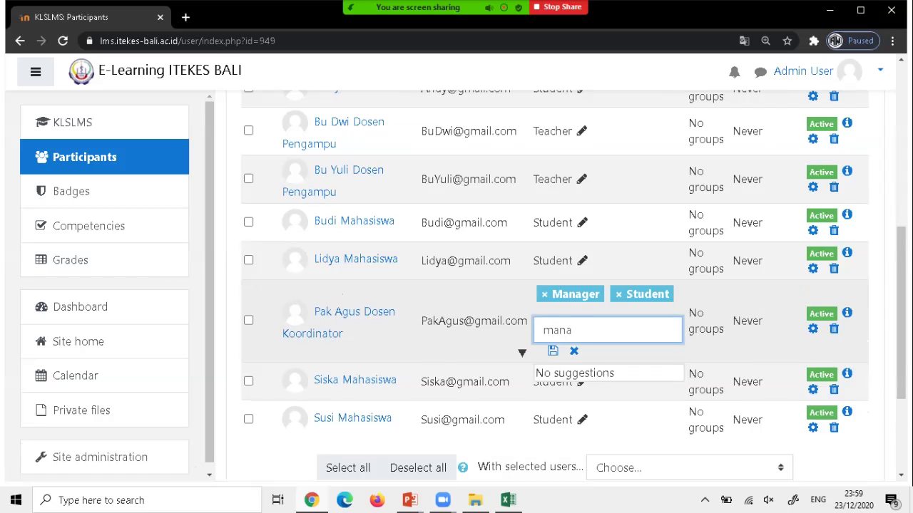
left_click(641, 294)
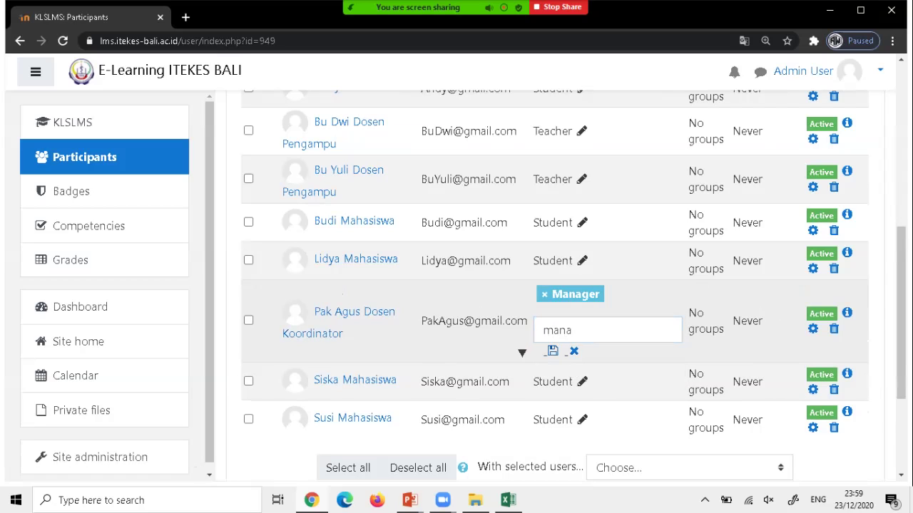
left_click(552, 351)
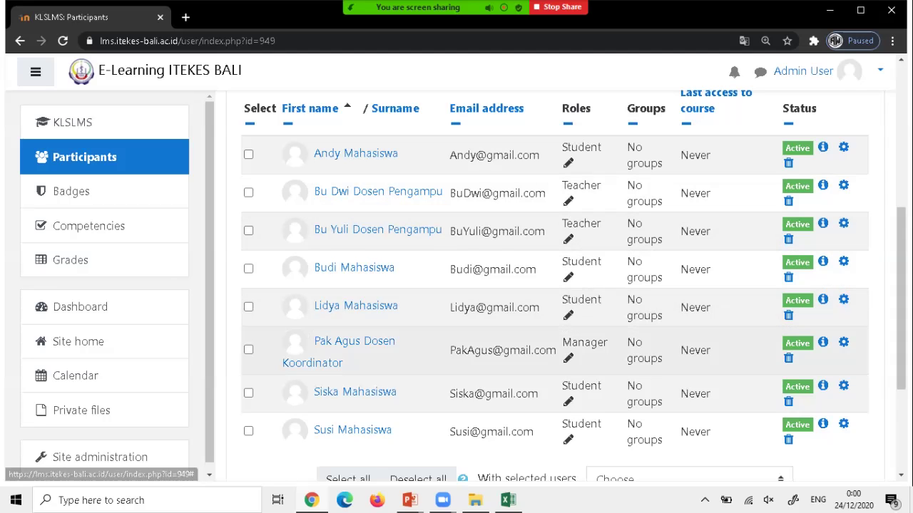
Review the updated participant roles and go to Site administration.
scroll(555, 285, "down", 2)
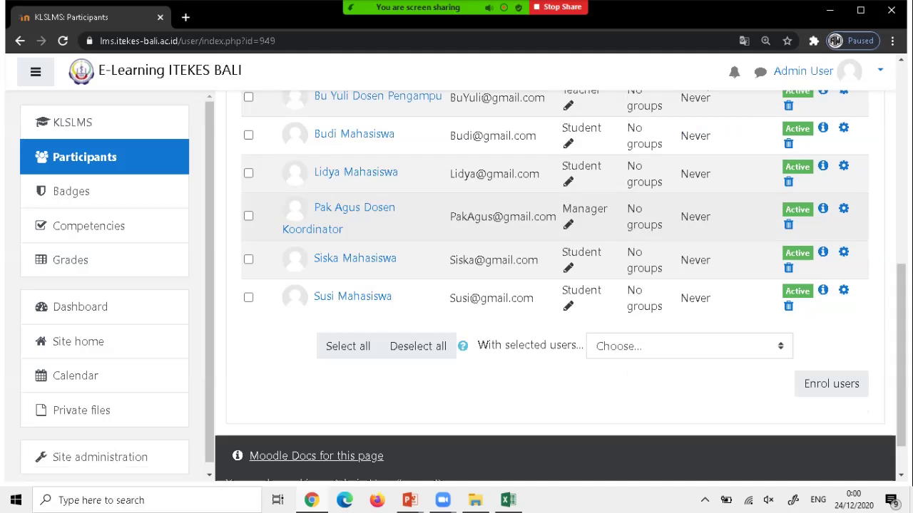
scroll(555, 217, "up", 2)
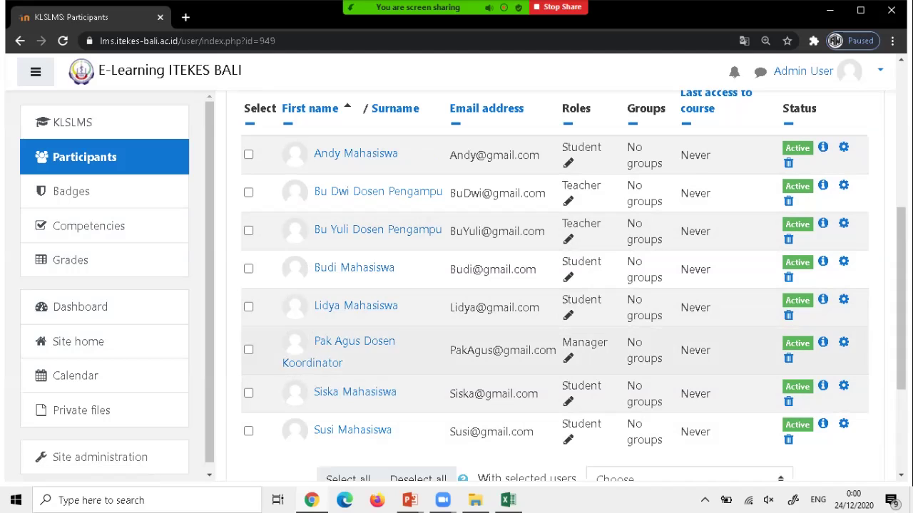
scroll(555, 285, "down", 1)
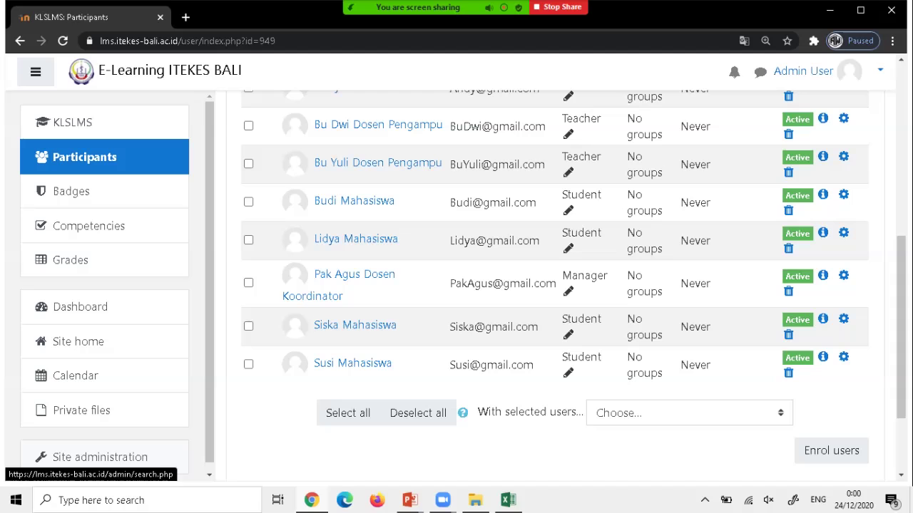
left_click(100, 457)
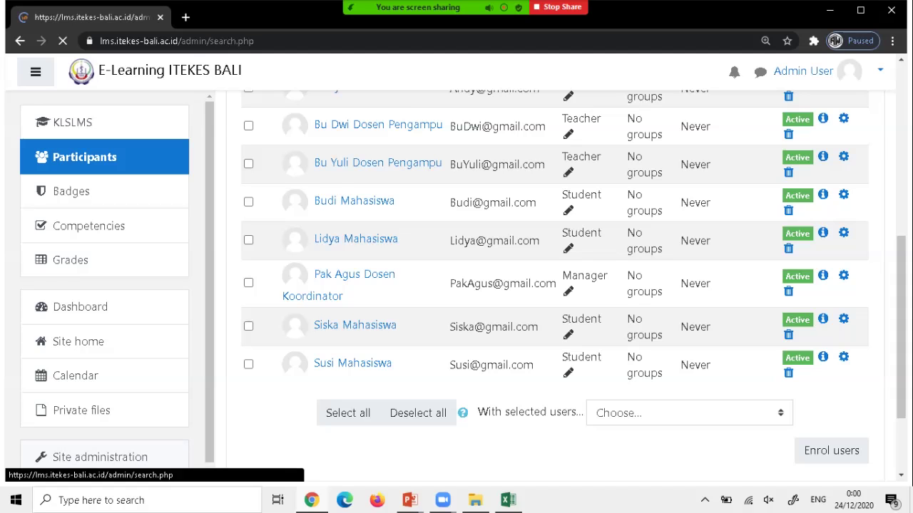
Open the Users category in Site administration and its Browse list of users page.
scroll(440, 288, "down", 2)
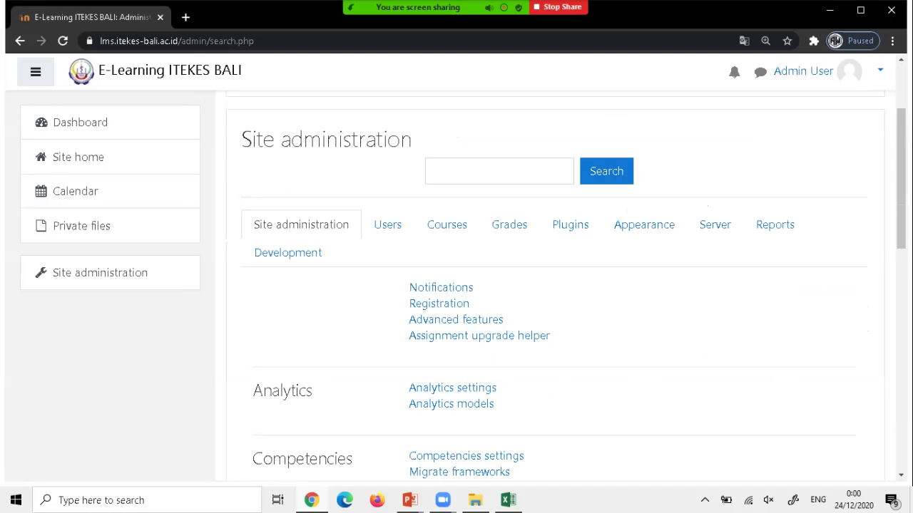
left_click(387, 224)
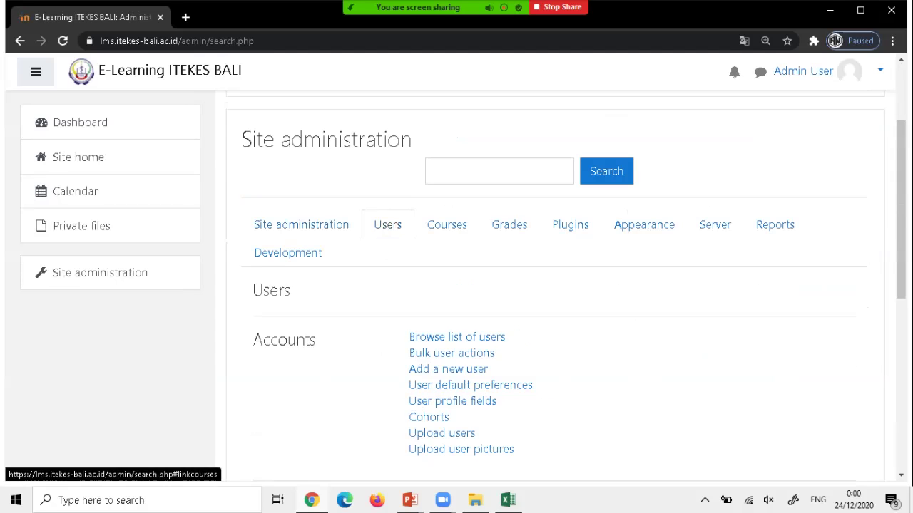
scroll(388, 224, "down", 1)
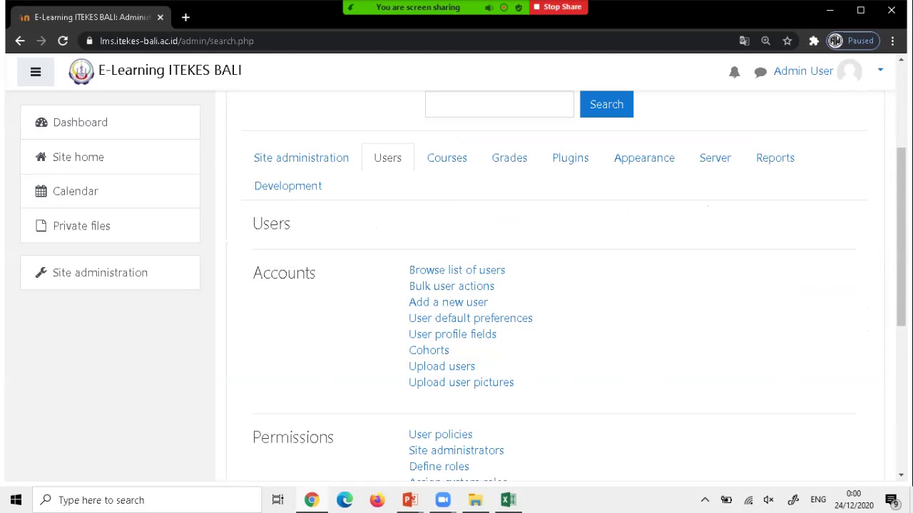
scroll(555, 285, "down", 1)
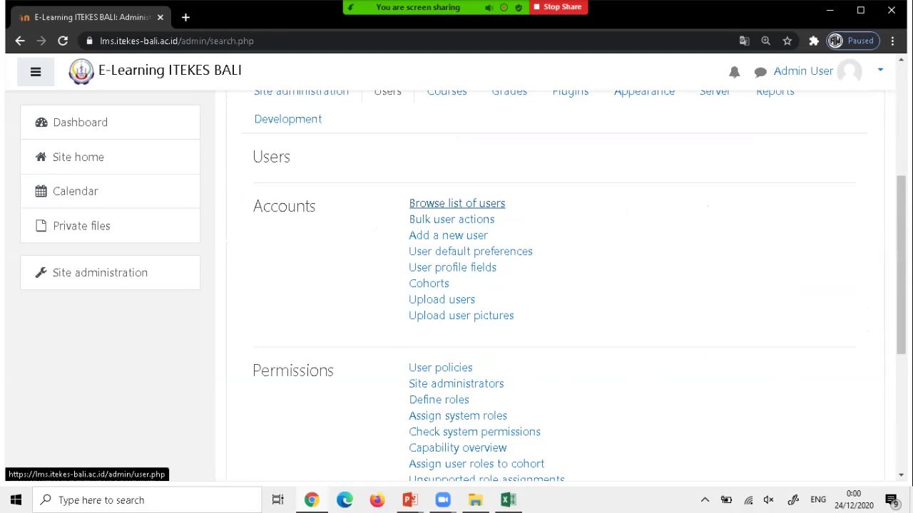
left_click(456, 203)
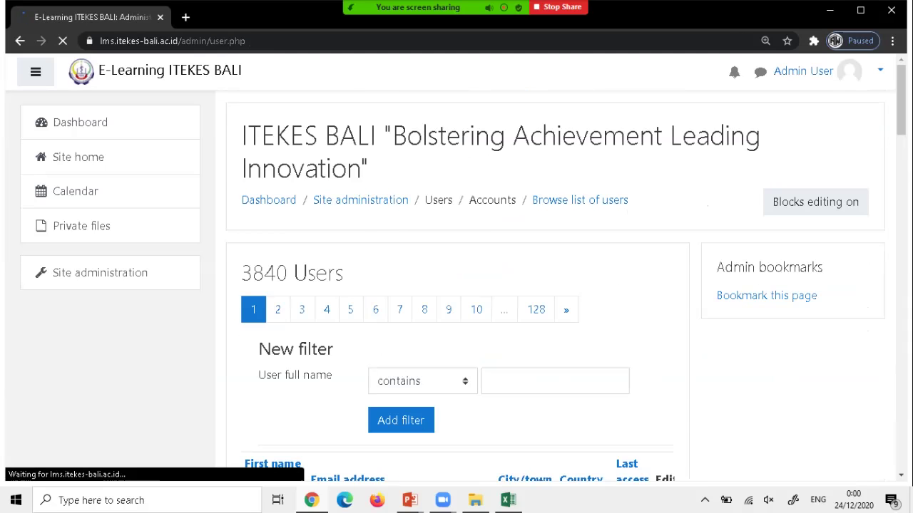
Try the user full name filter, leaving its match condition at 'contains'.
scroll(456, 285, "down", 3)
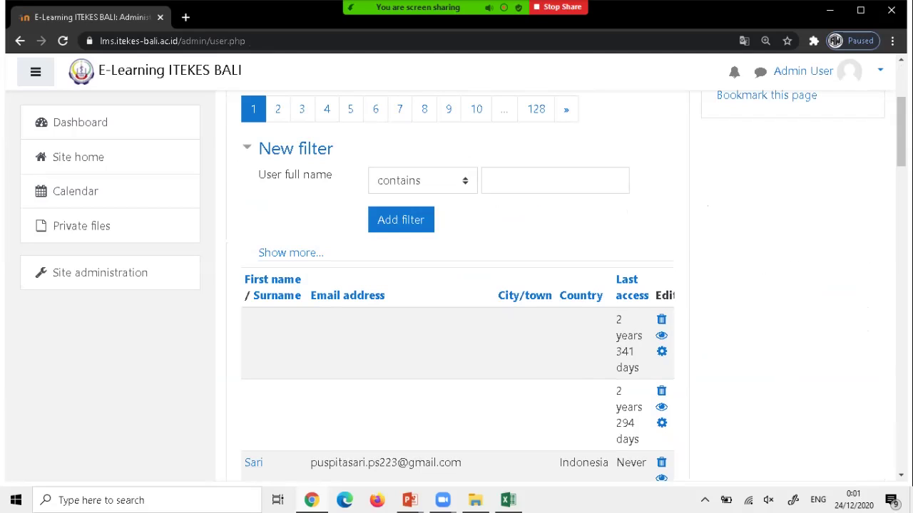
left_click(422, 181)
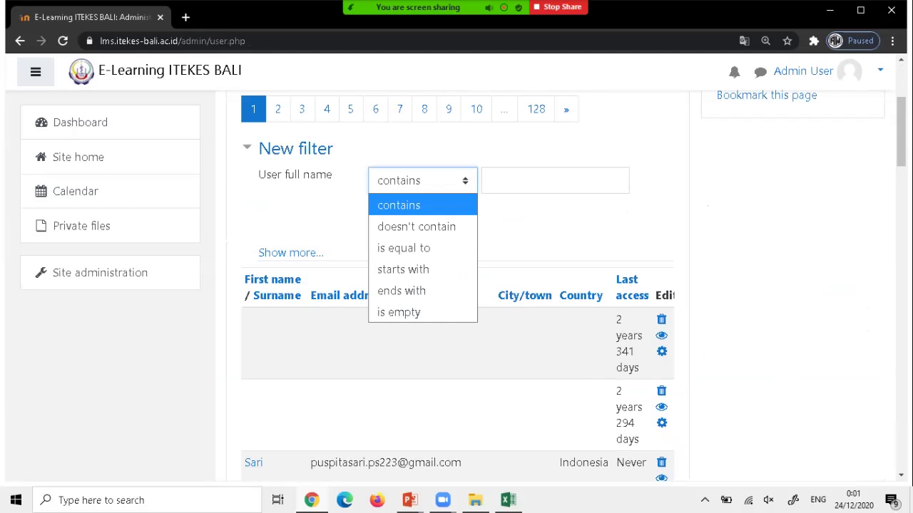
key("Escape")
left_click(401, 219)
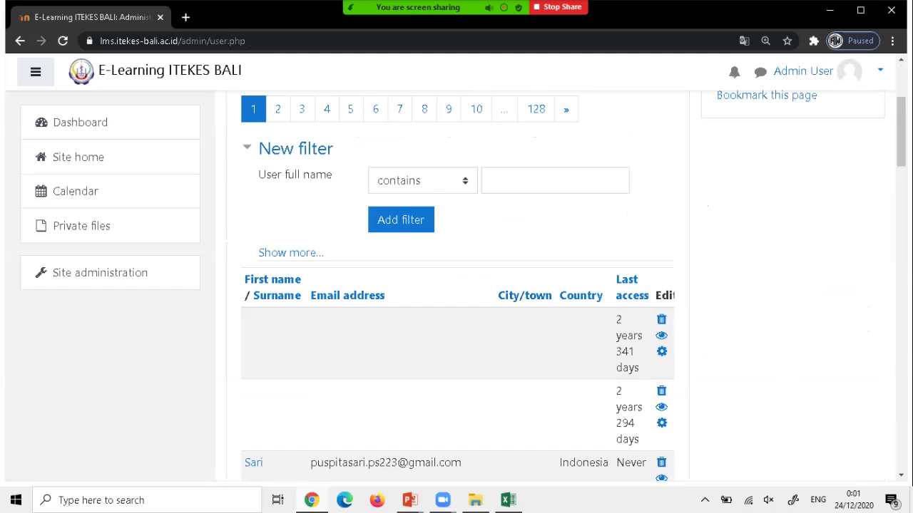
left_click(422, 180)
key("Escape")
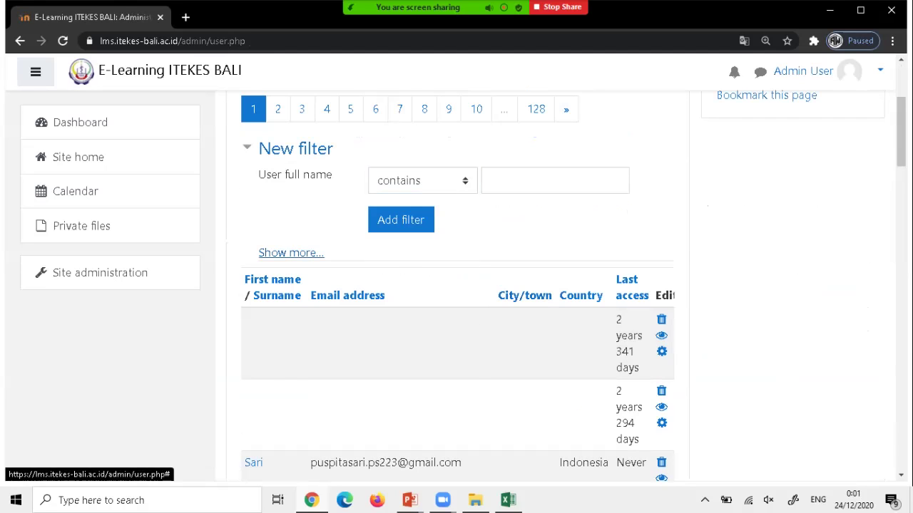
Filter users by the student's username from the Excel list and open their profile editor.
left_click(291, 252)
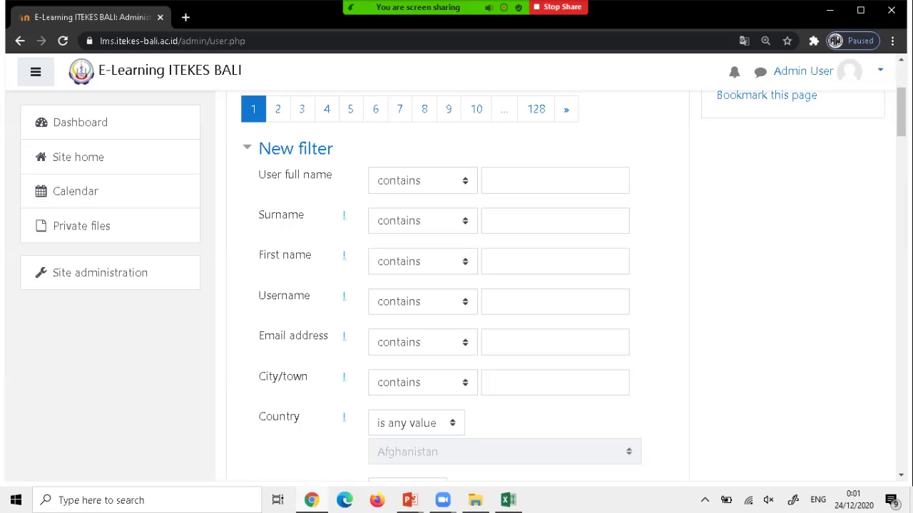
left_click(554, 302)
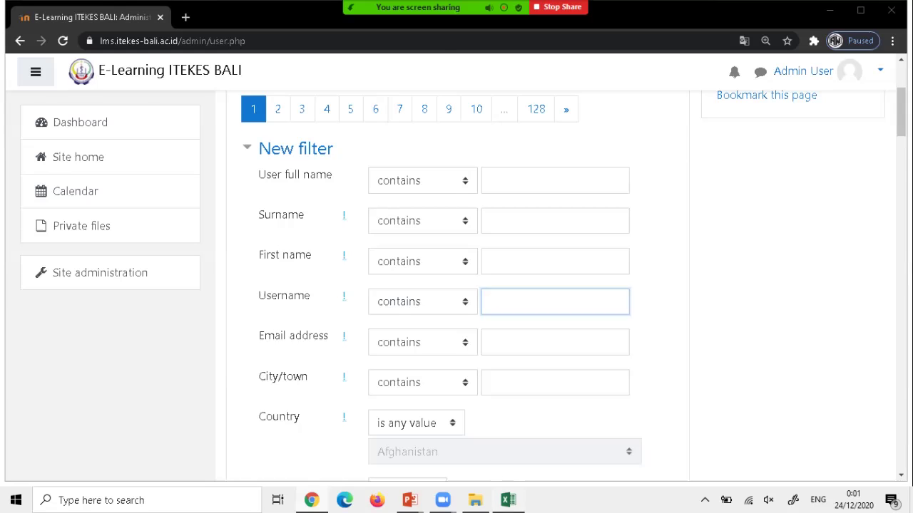
left_click(508, 500)
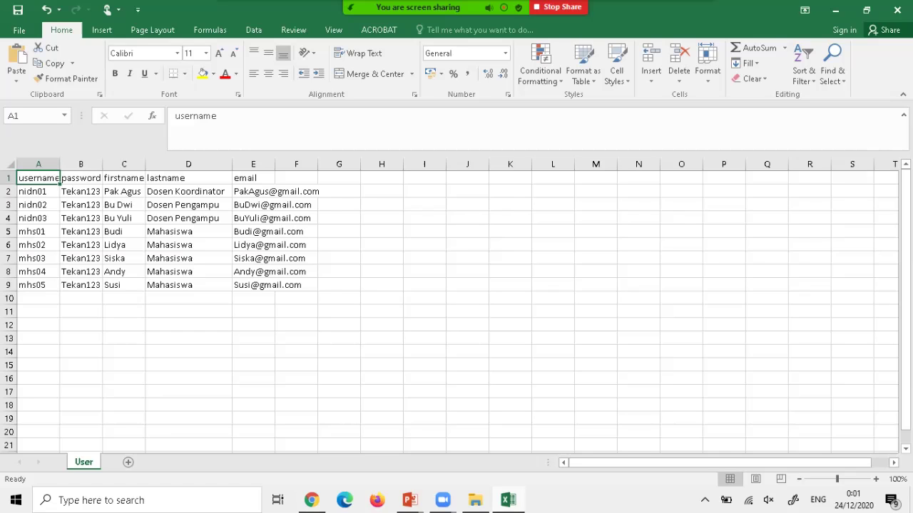
left_click(834, 10)
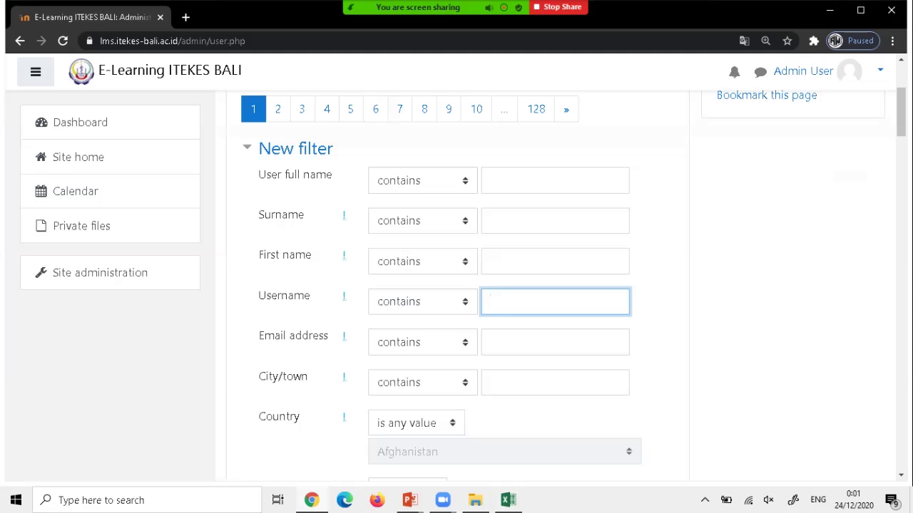
type("mhs05")
key("Return")
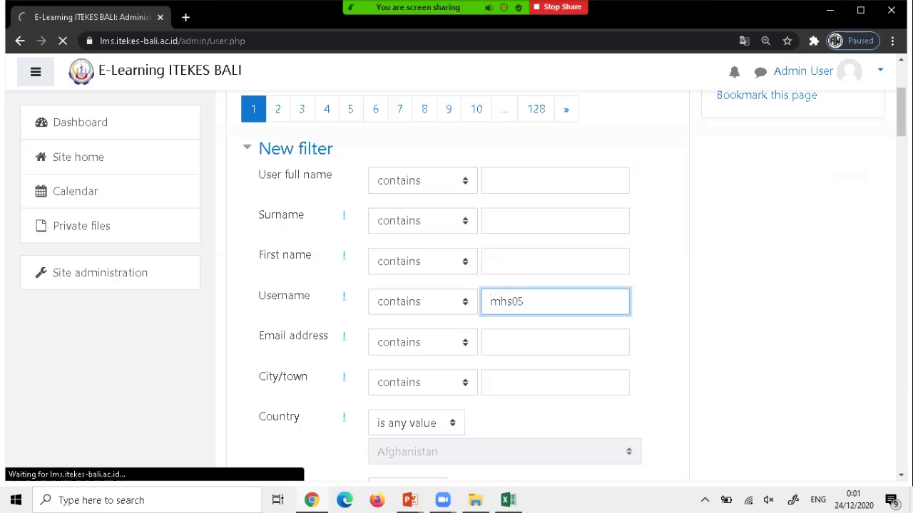
scroll(456, 285, "down", 3)
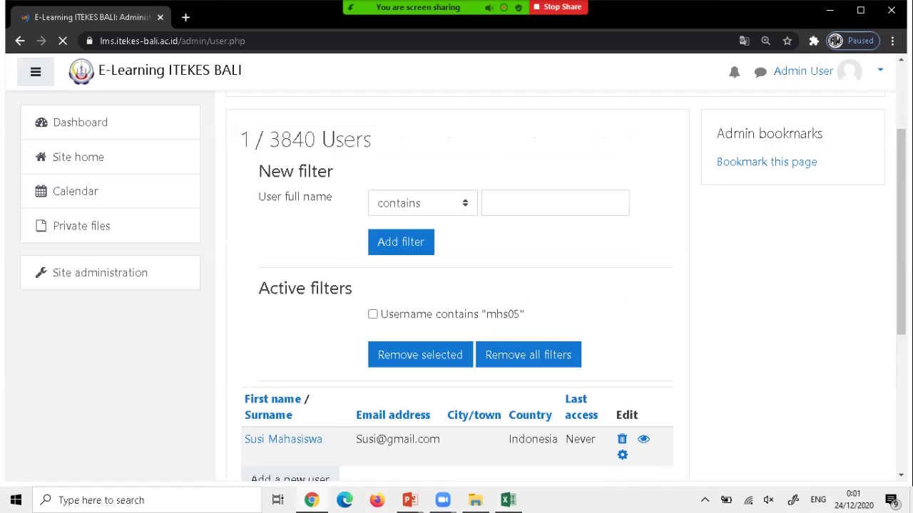
scroll(456, 285, "down", 2)
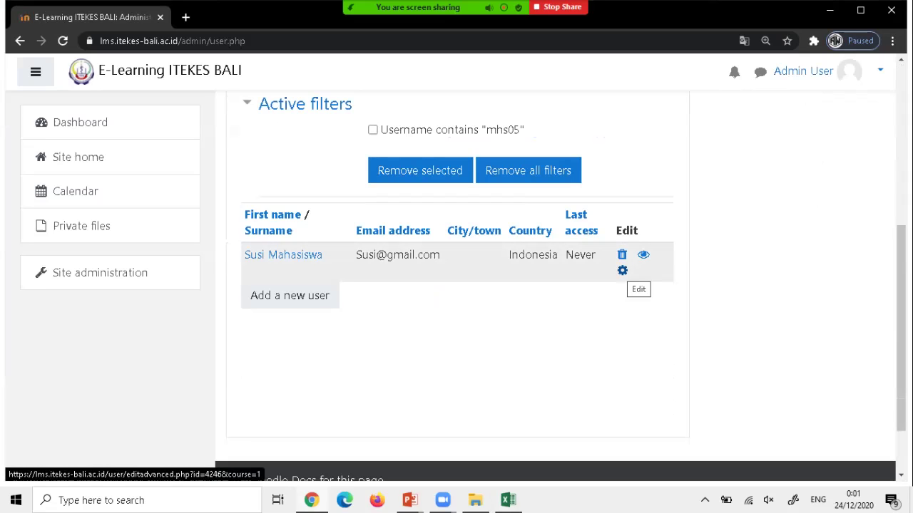
left_click(622, 270)
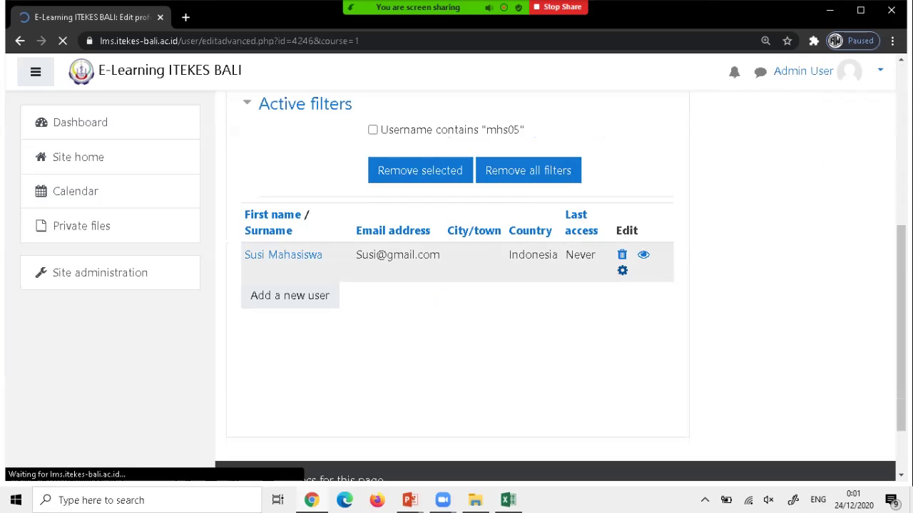
Start a new password for the student, cancel the profile form, and return to PowerPoint.
scroll(556, 285, "down", 3)
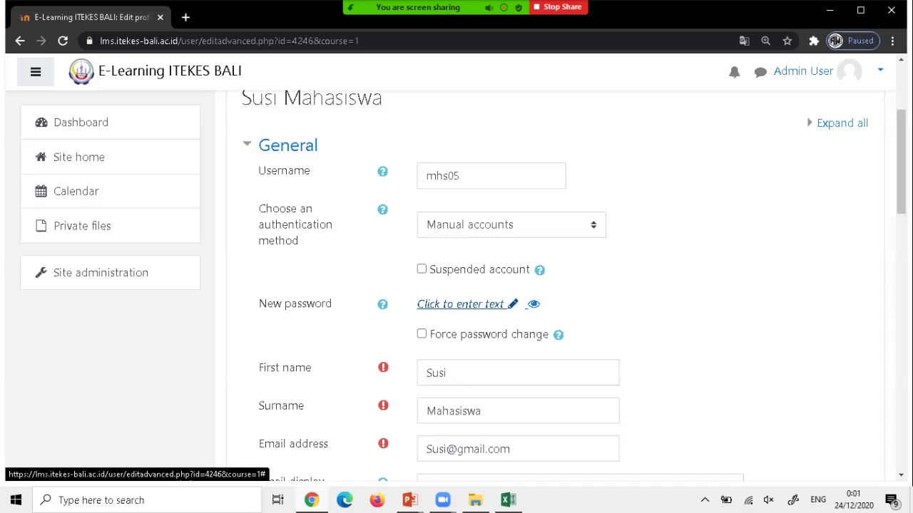
left_click(460, 303)
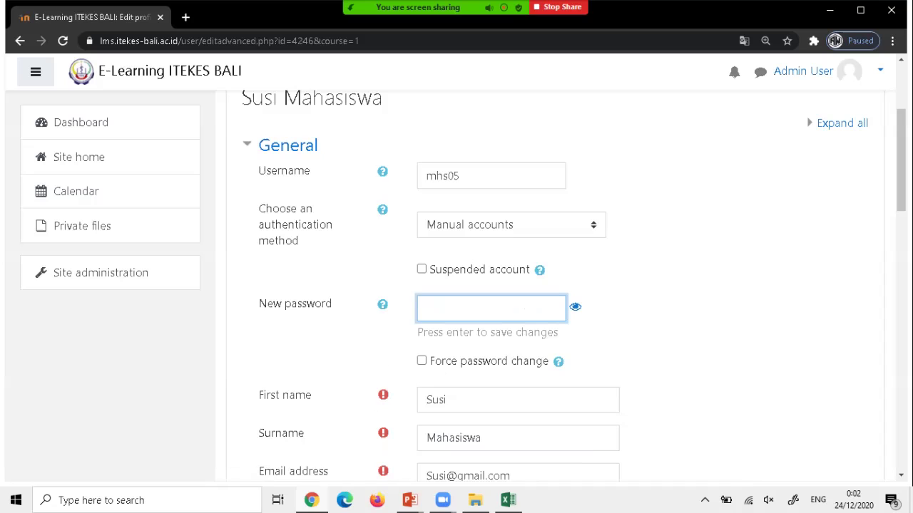
scroll(549, 285, "down", 5)
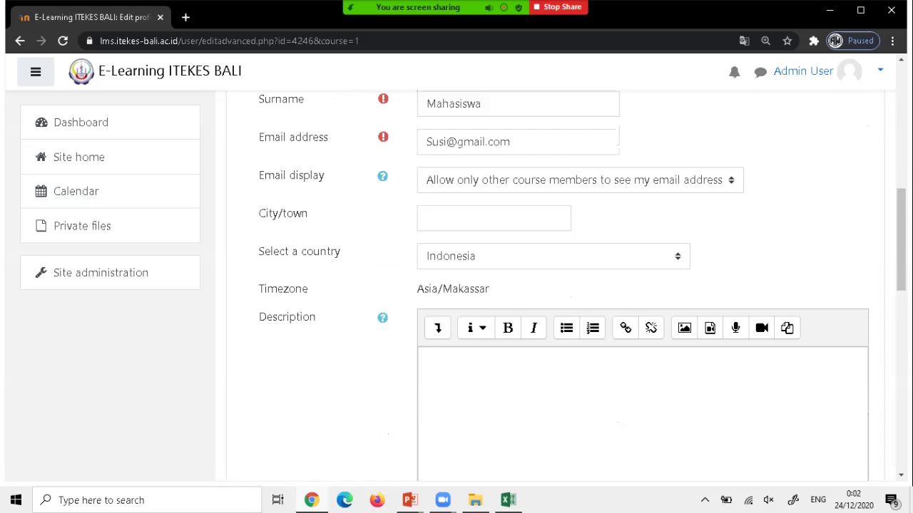
scroll(549, 285, "down", 10)
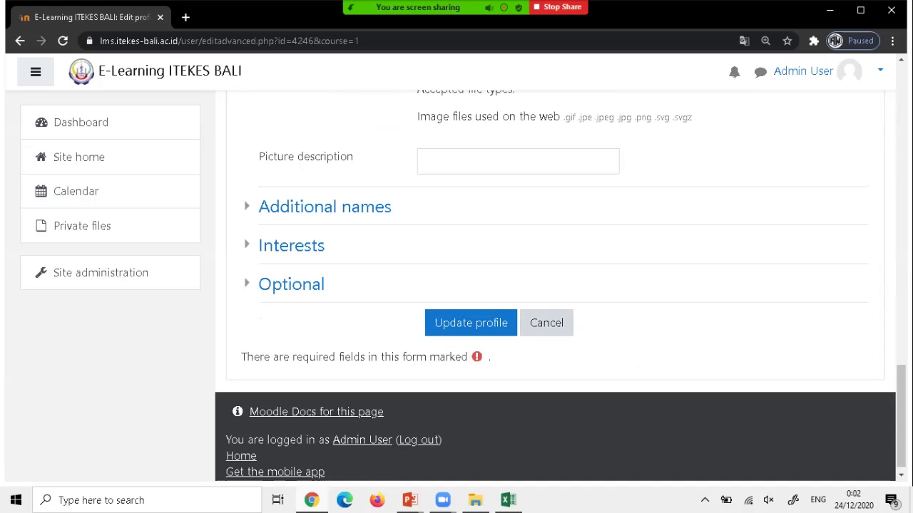
left_click(546, 323)
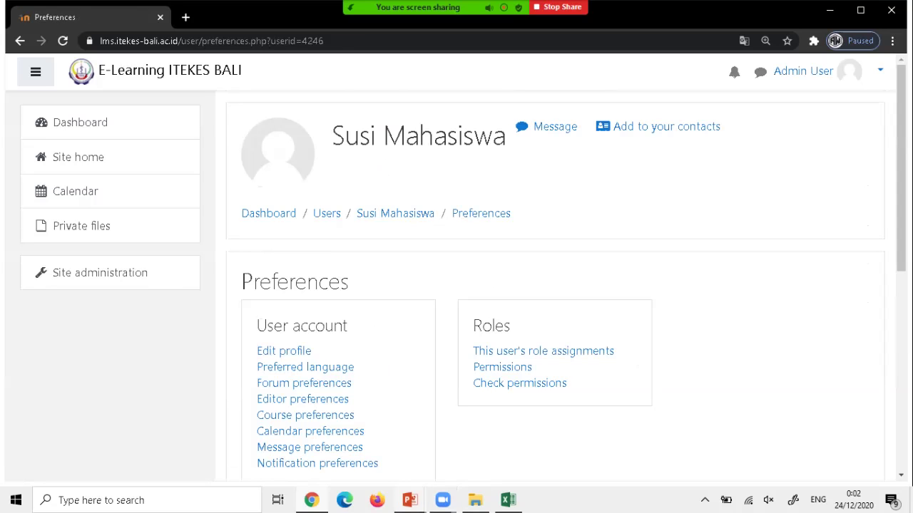
mouse_move(410, 499)
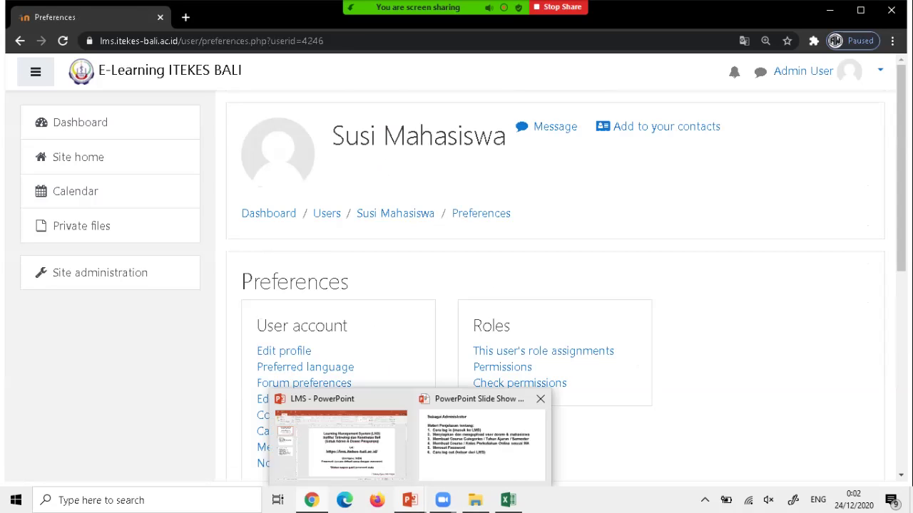
left_click(482, 437)
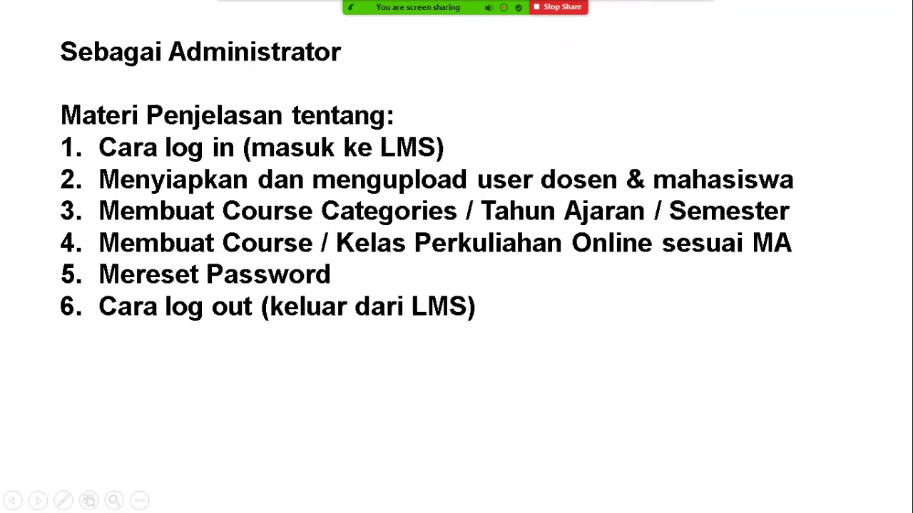
key("super")
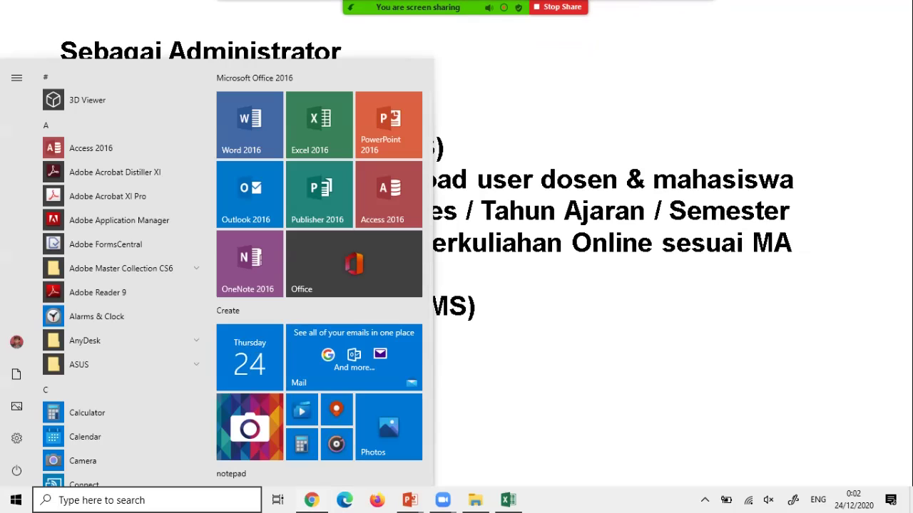
key("alt+Tab")
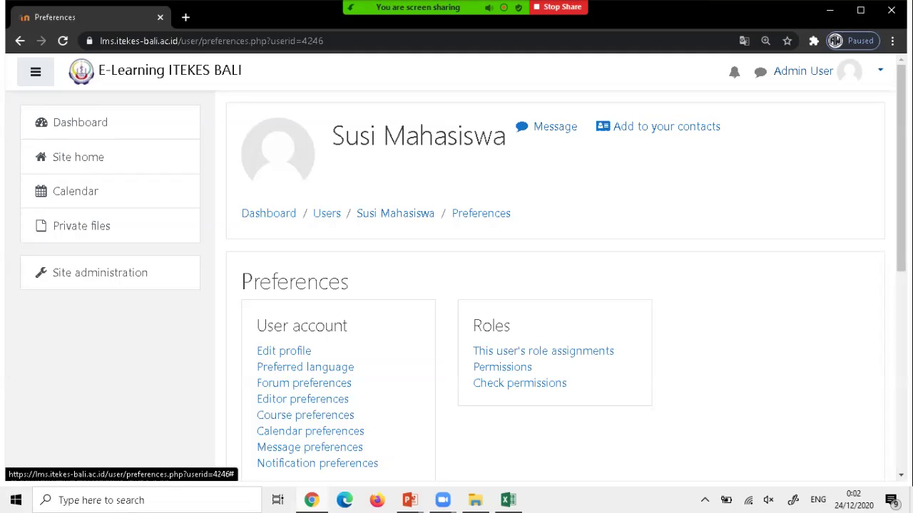
Log the admin out of Moodle and advance the slide show to the coordinator/lecturer slide.
left_click(820, 71)
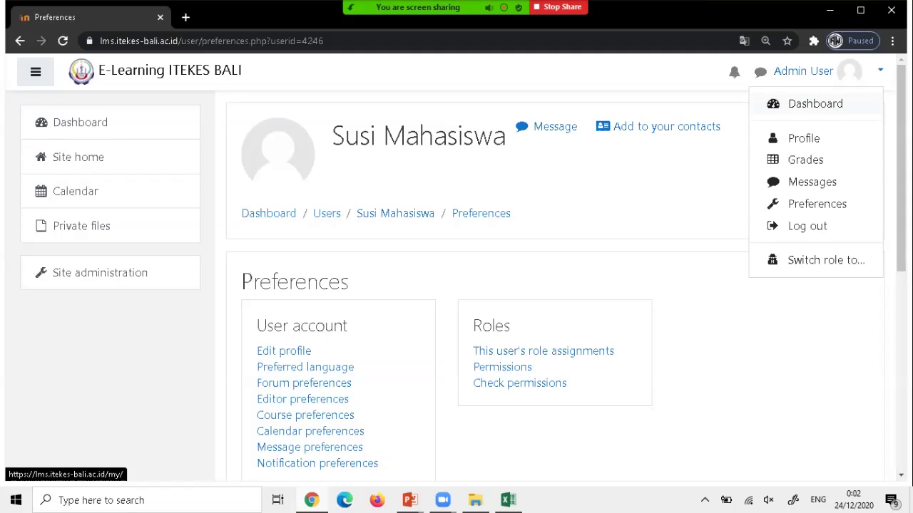
left_click(807, 226)
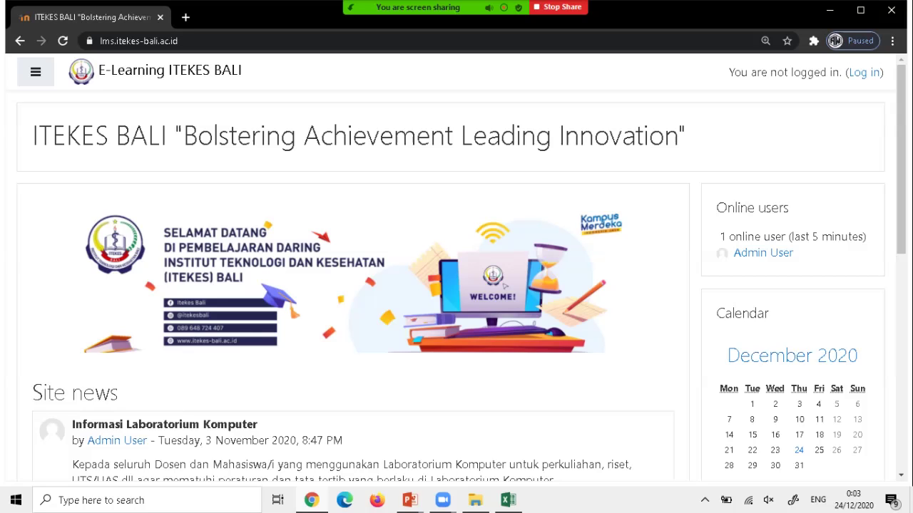
mouse_move(410, 500)
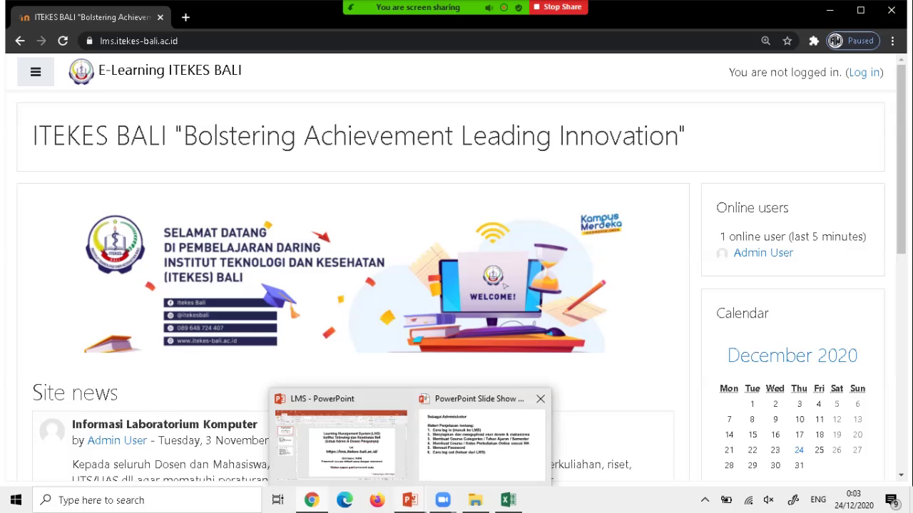
left_click(474, 436)
key("Right")
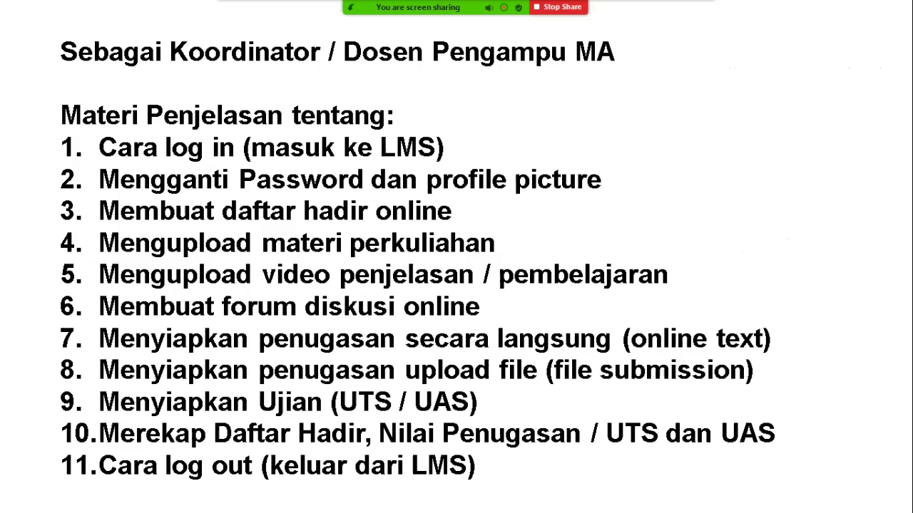
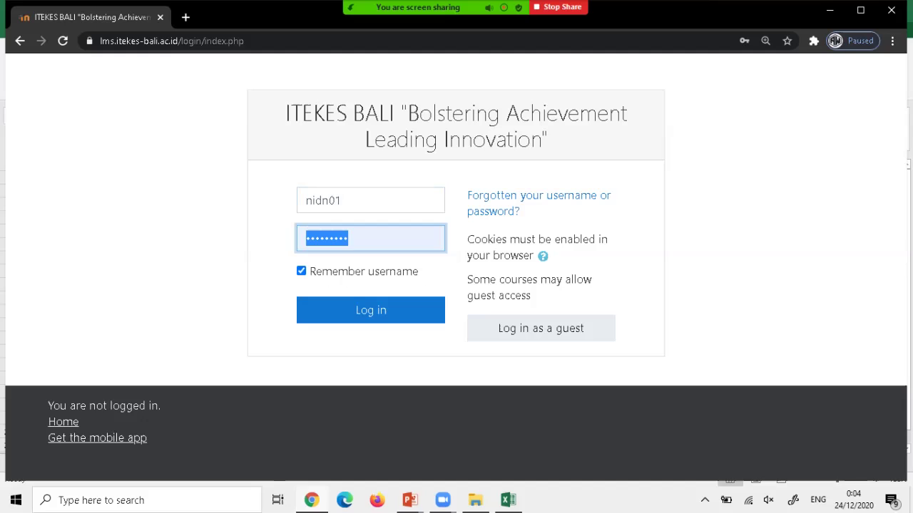
Log in as the course coordinator, dismiss the save-password prompt, and open the KLSLMS course.
type("••")
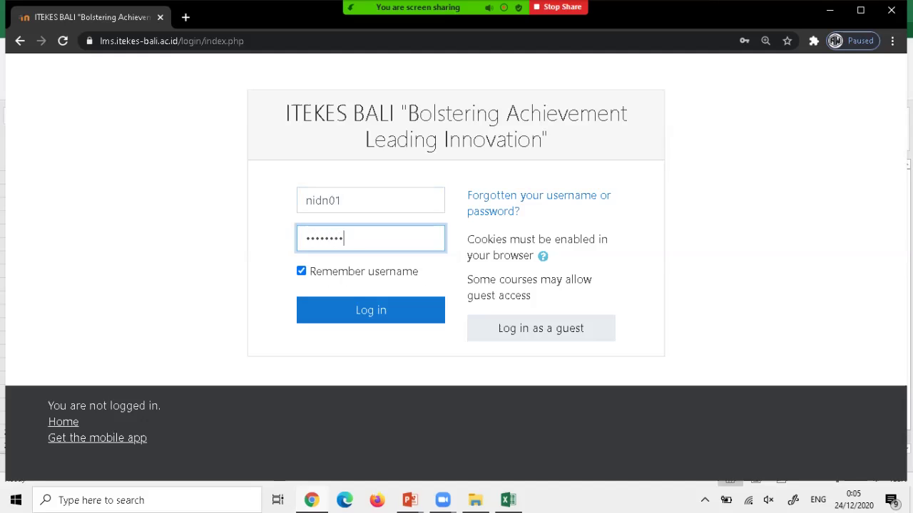
left_click(371, 310)
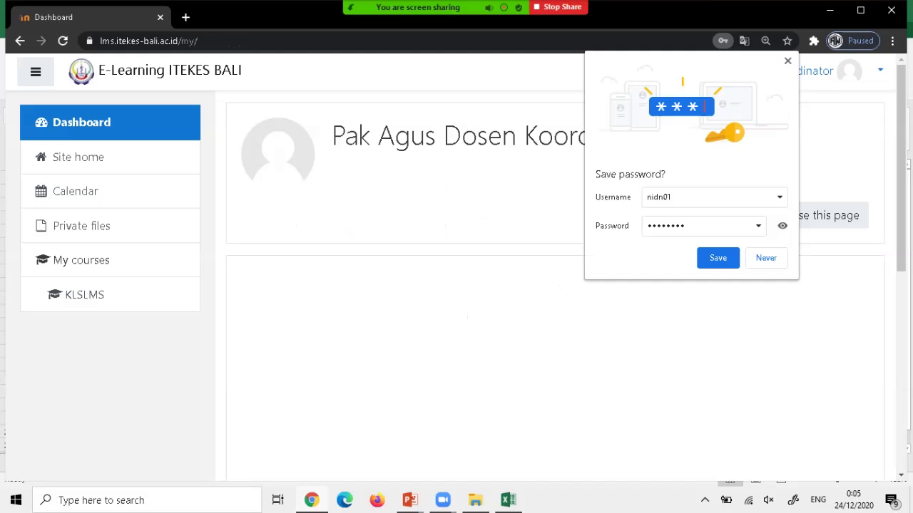
key("Escape")
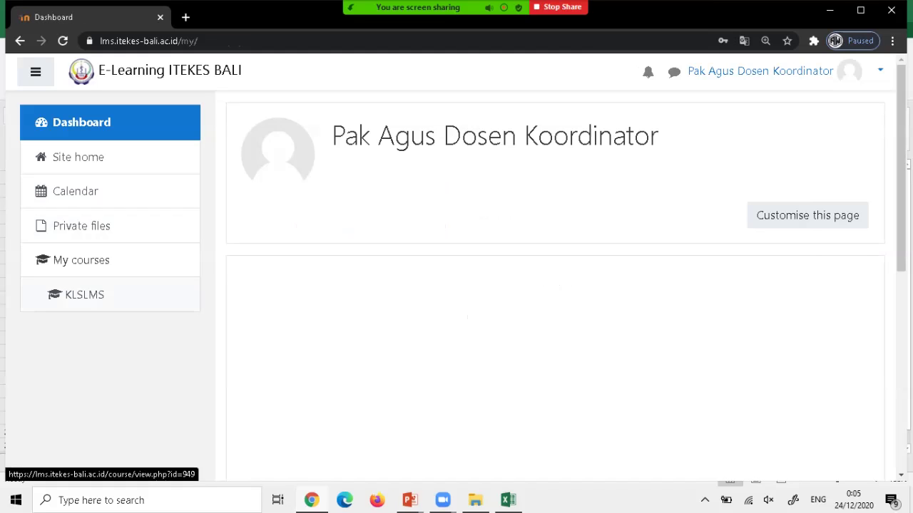
left_click(84, 295)
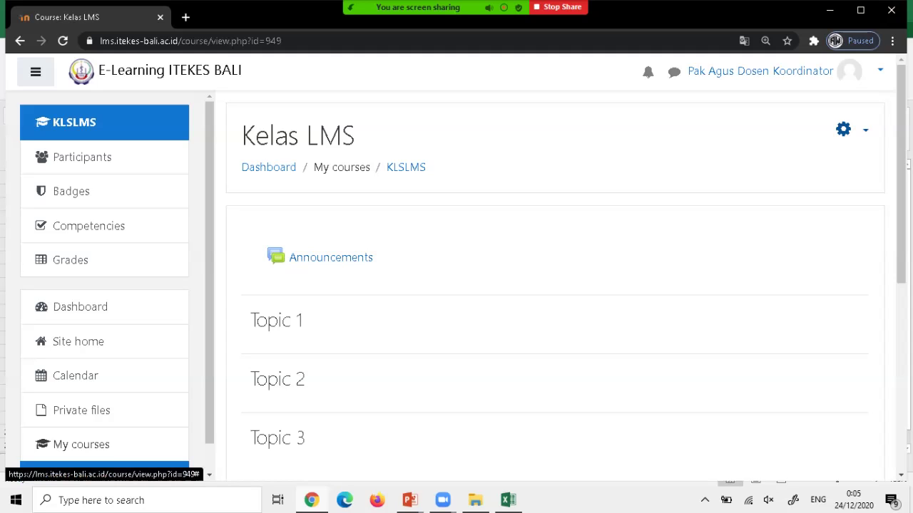
Turn editing on and rename Announcements to 'Ini merupakan kelas online untuk mempelajari Learning Management System'.
left_click(852, 129)
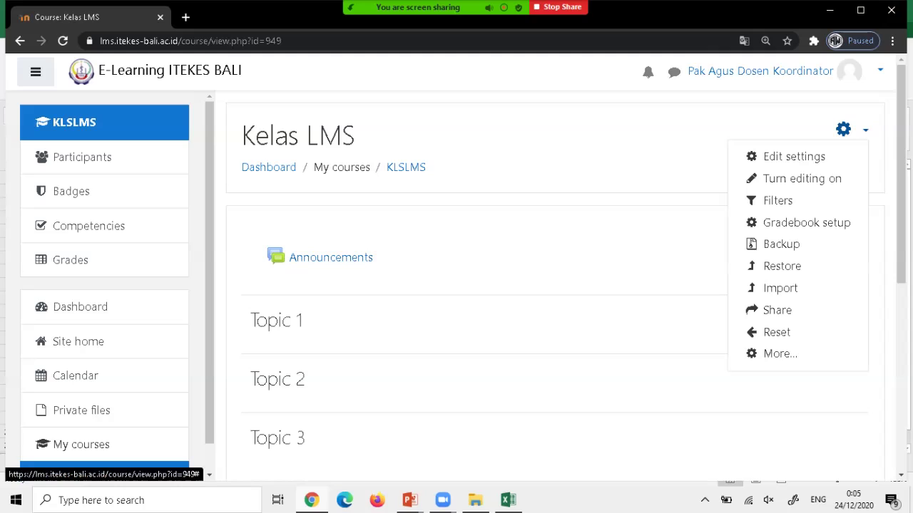
left_click(802, 179)
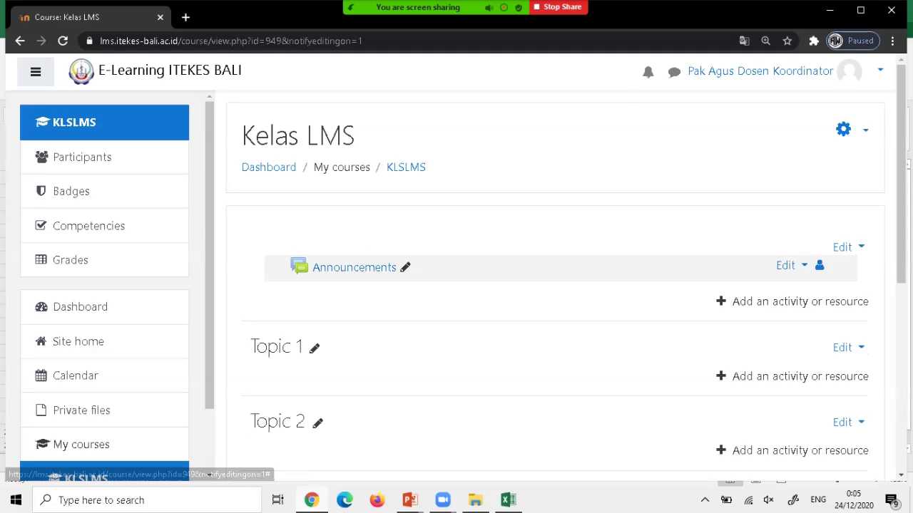
left_click(405, 266)
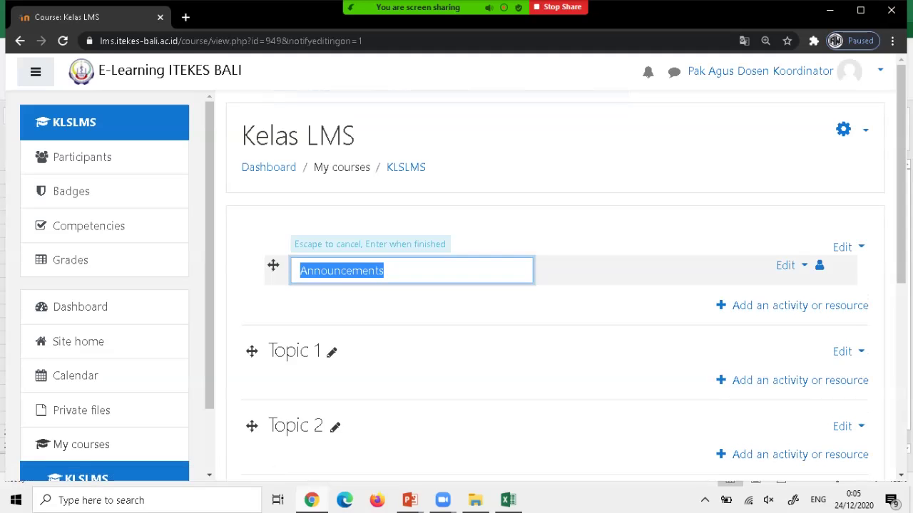
type("S")
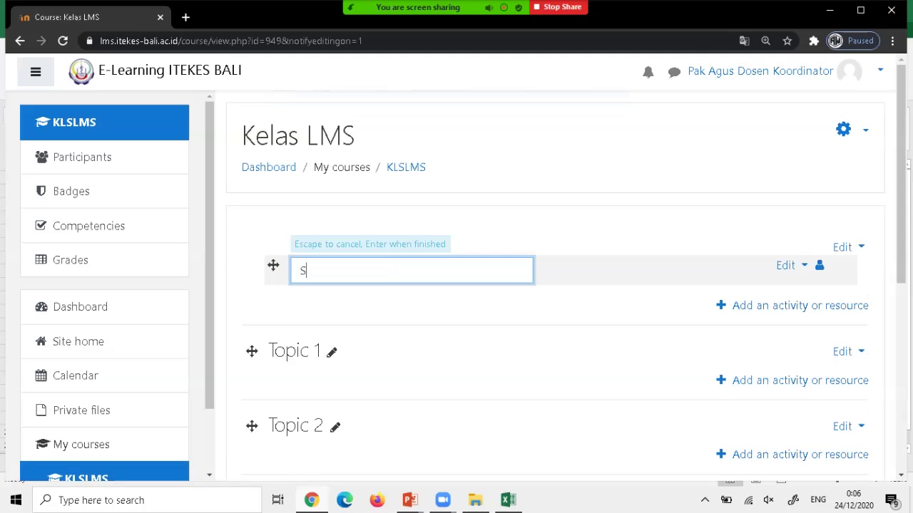
key("BackSpace")
type("Ini merupakan kelas online unt")
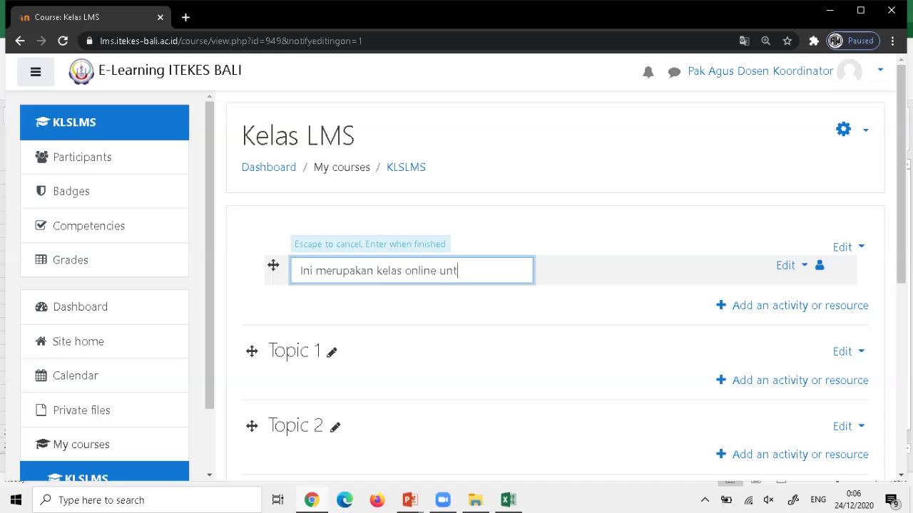
type("uk mempelajar")
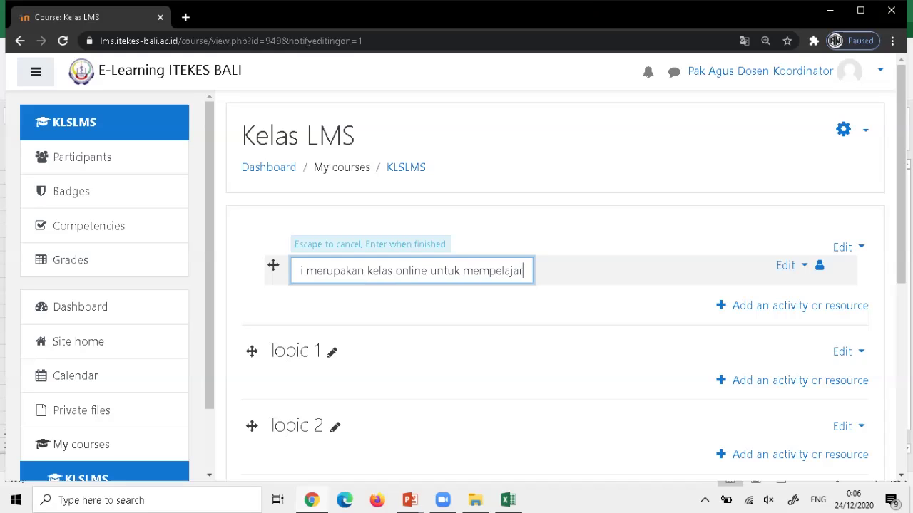
type("i Le")
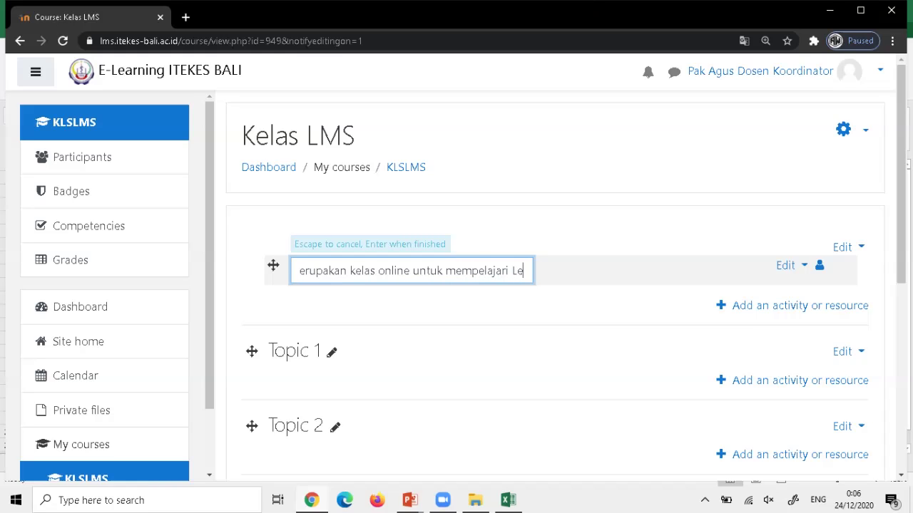
type("arning")
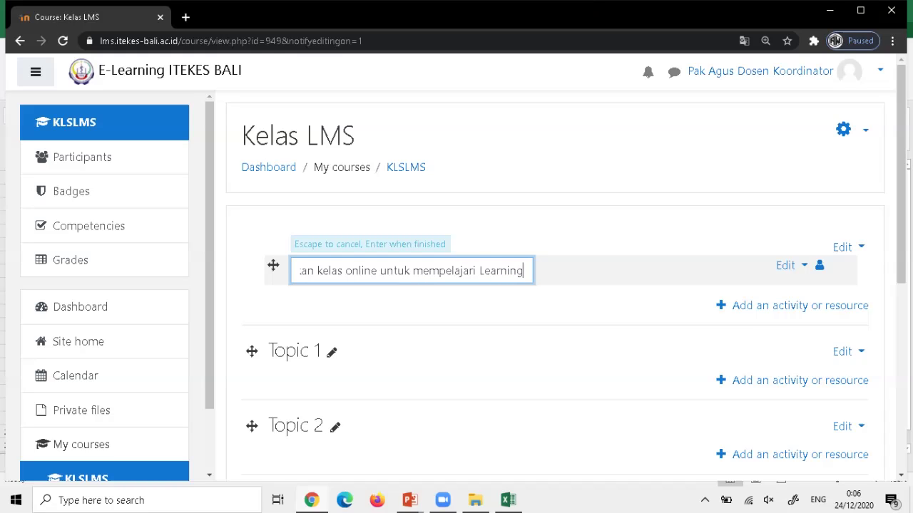
type(" Managem")
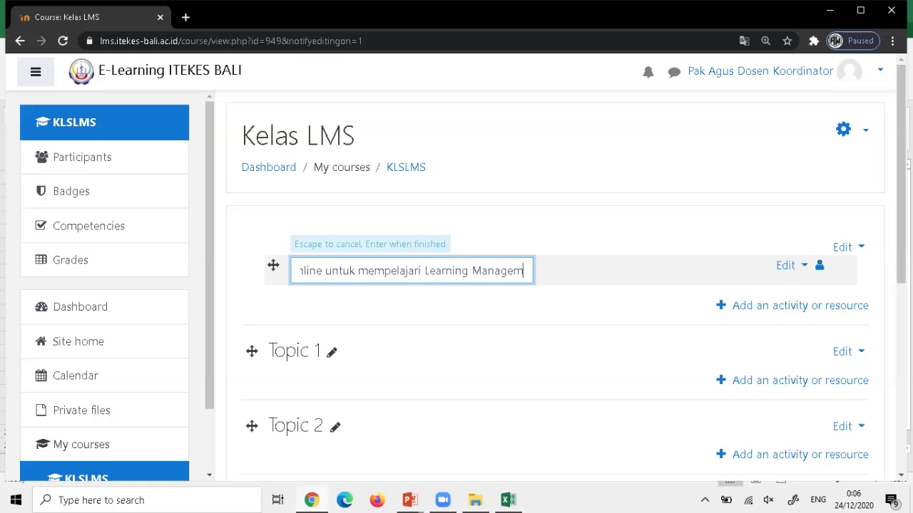
type("ent Susye")
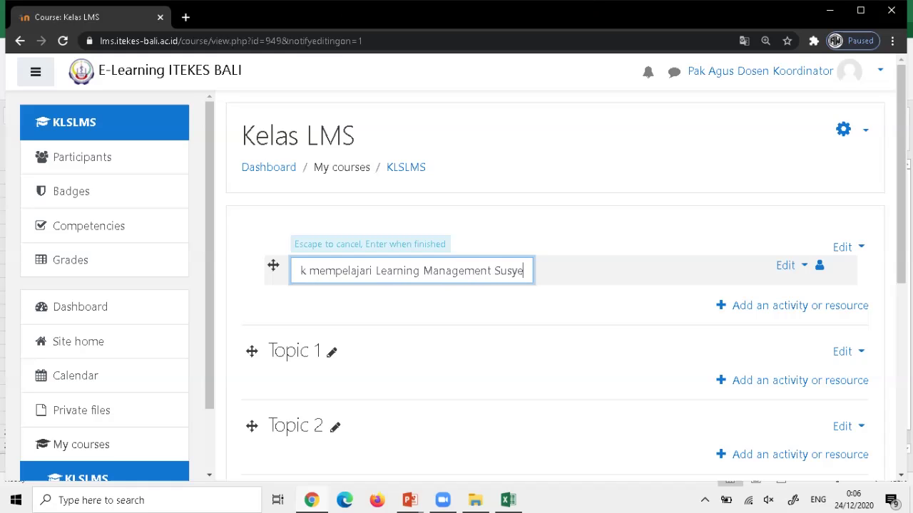
key("BackSpace")
key("BackSpace")
key("BackSpace")
key("BackSpace")
type("ystem")
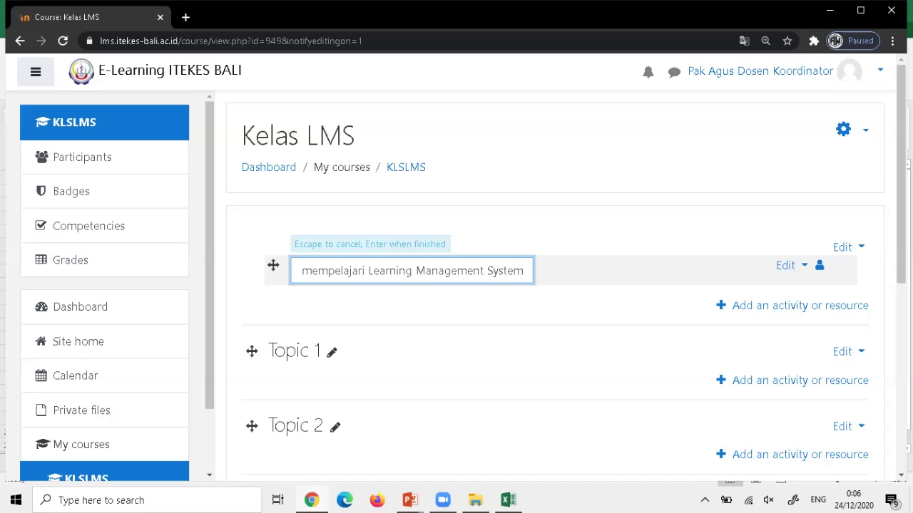
key("Return")
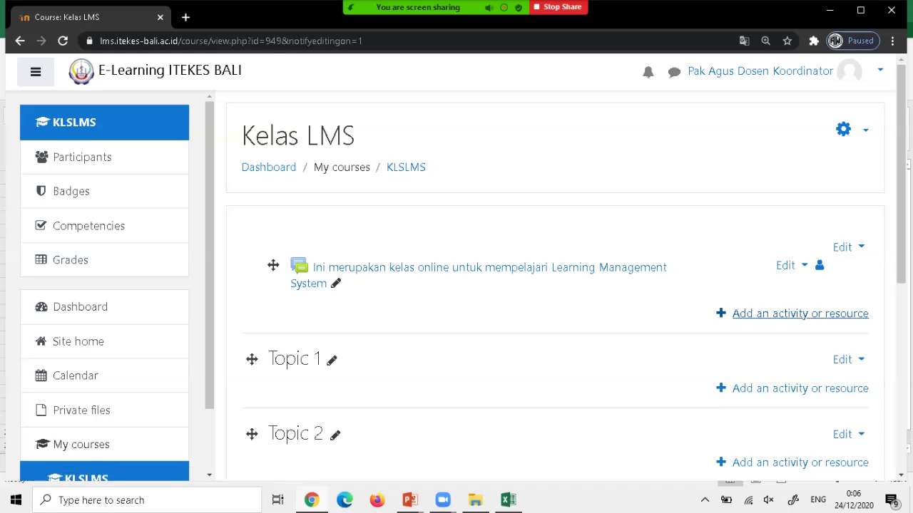
Add a new Page resource and name it 'Selamat datang di Kelas LMS'.
left_click(800, 314)
scroll(342, 285, "down", 6)
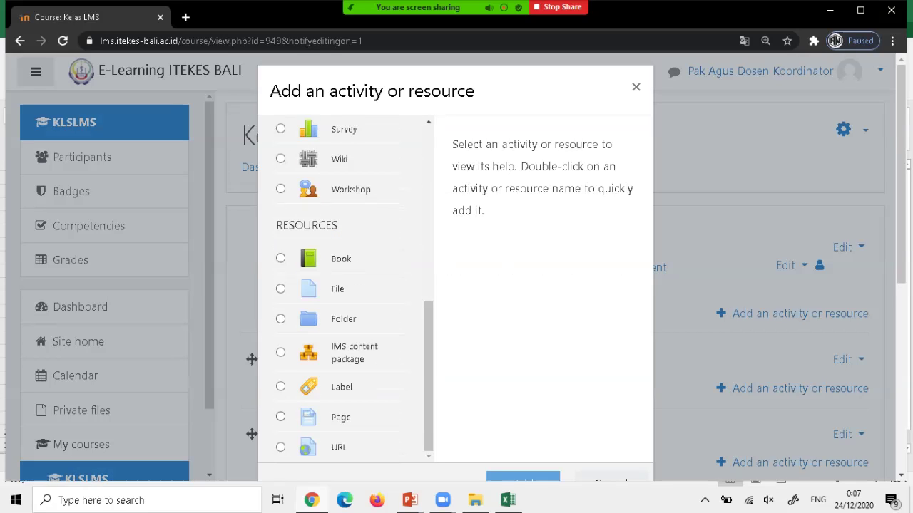
left_click(280, 416)
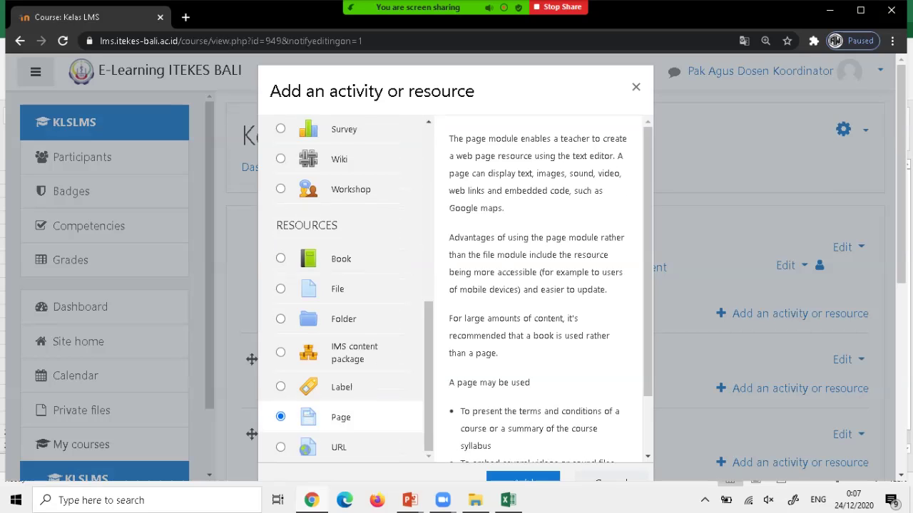
left_click(523, 476)
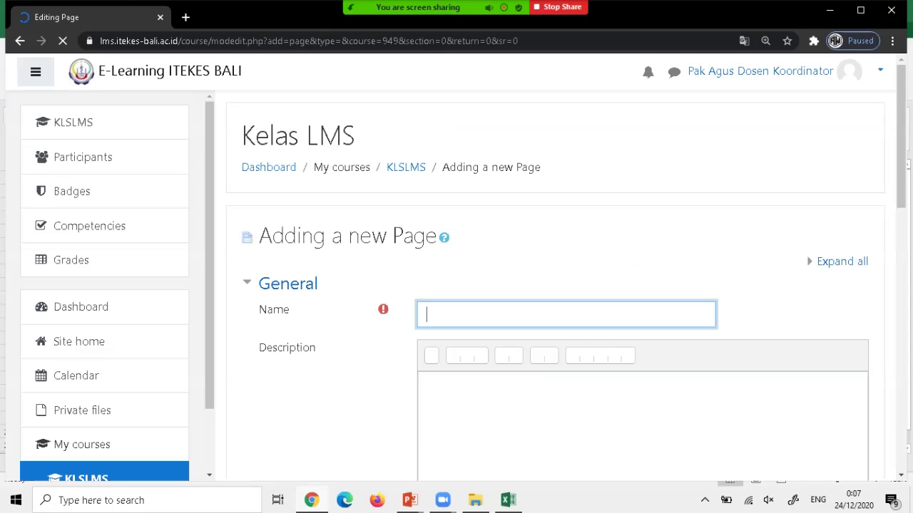
type("S")
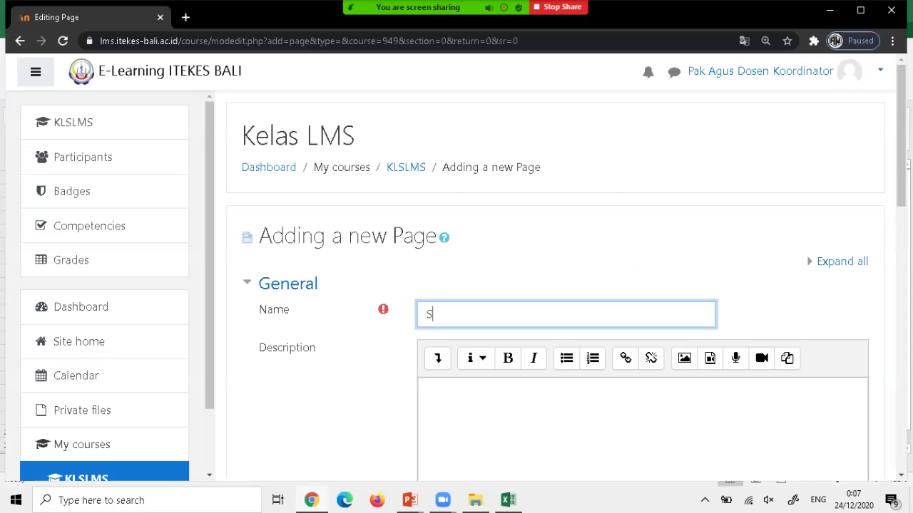
type("elamat ")
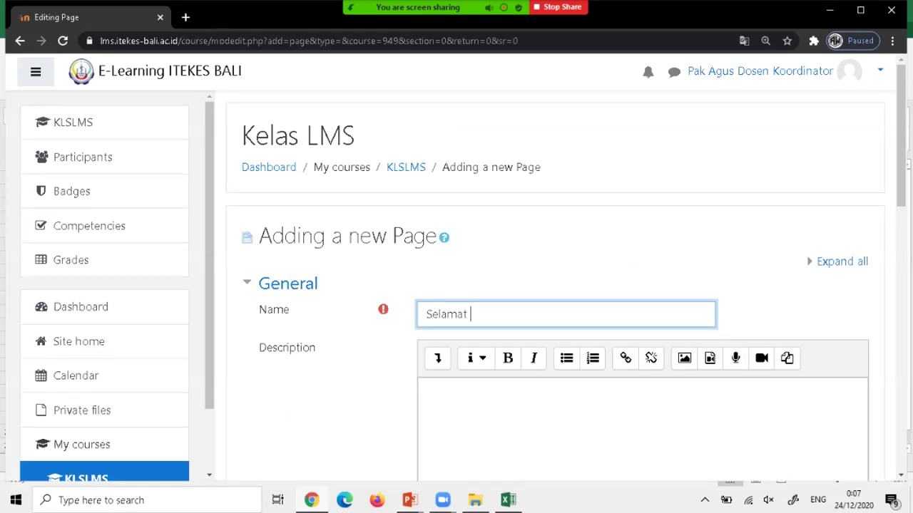
type("datang di Kelas LMS")
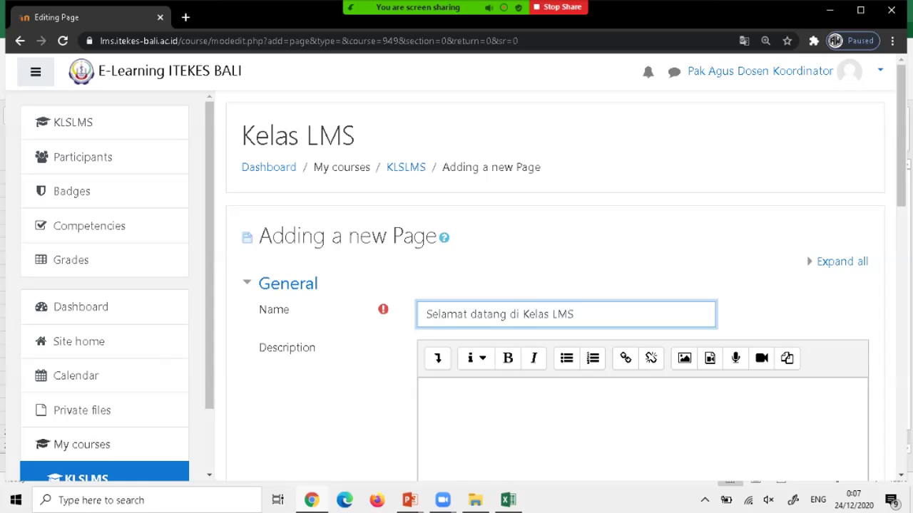
scroll(556, 285, "down", 1)
Write 'Dosen Pengampu:' in the page description and start a numbered list below it.
scroll(556, 286, "down", 1)
left_click(427, 256)
type("Dosen Pengam")
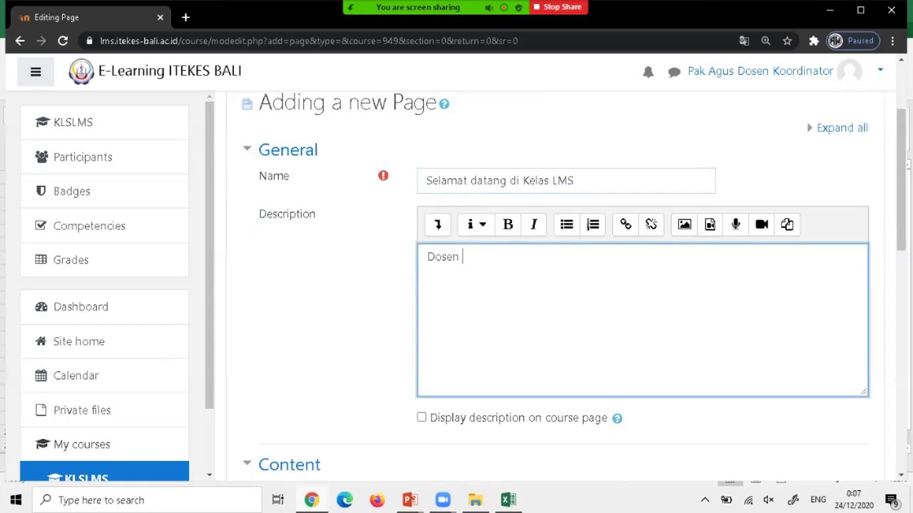
type("pu:")
key("Return")
left_click(592, 224)
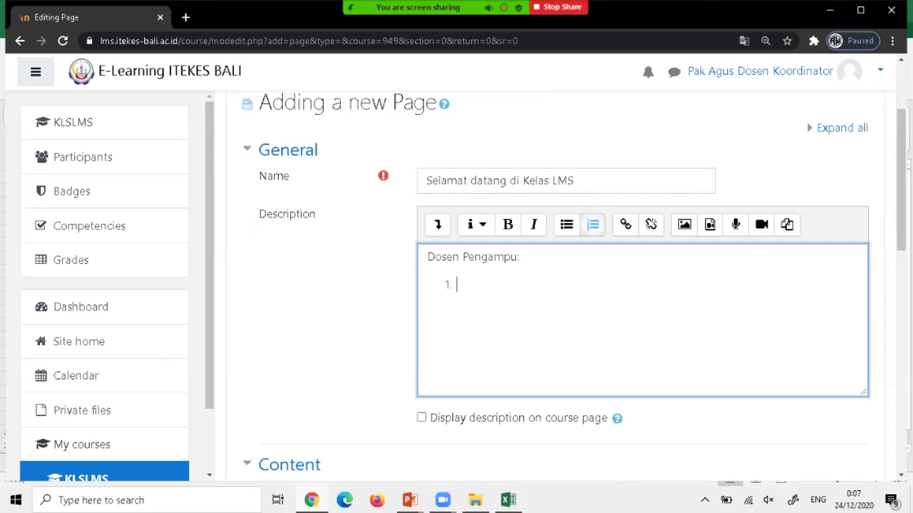
List the lecturers Pak Agus, Bu Dwi and Bu Yuli, then end the numbered list.
type("Pak Agus")
key("Return")
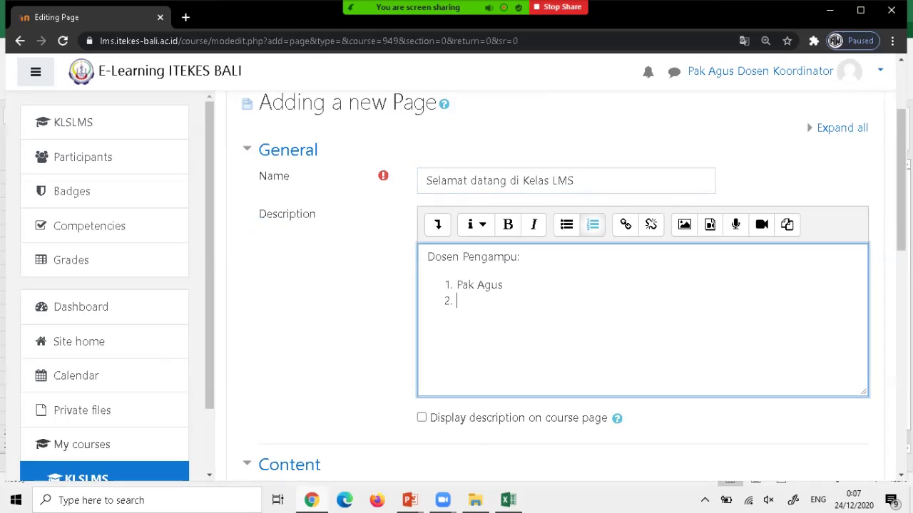
type("Bu Dwi")
key("alt+Tab")
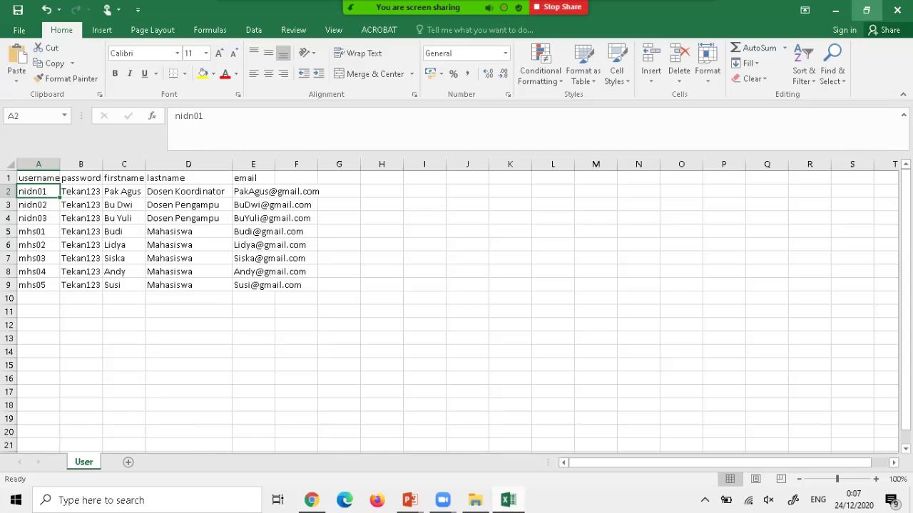
left_click(835, 10)
key("Return")
type("Bu Yuli")
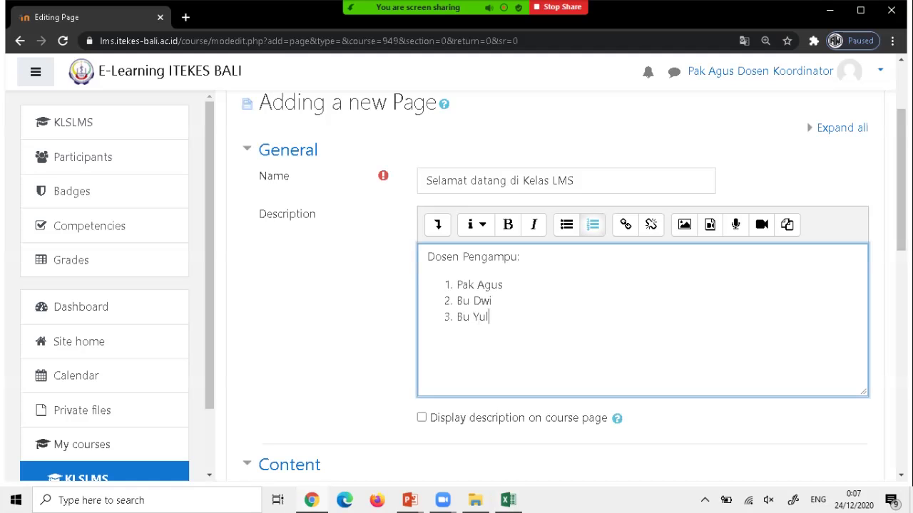
key("Return")
key("BackSpace")
key("Return")
key("Return")
Add the lines Tujuan Umum??, Tujuan Khusus?, Capaian Pembelajaran? and Metode Penilaian/Evaluasi?? to the description.
type("Tujuan")
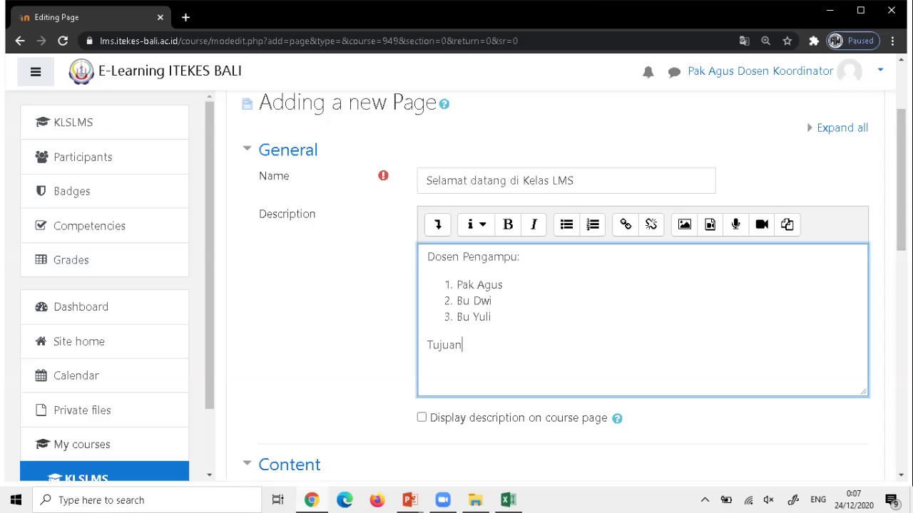
type(" Umum??")
key("Return")
type("Tu")
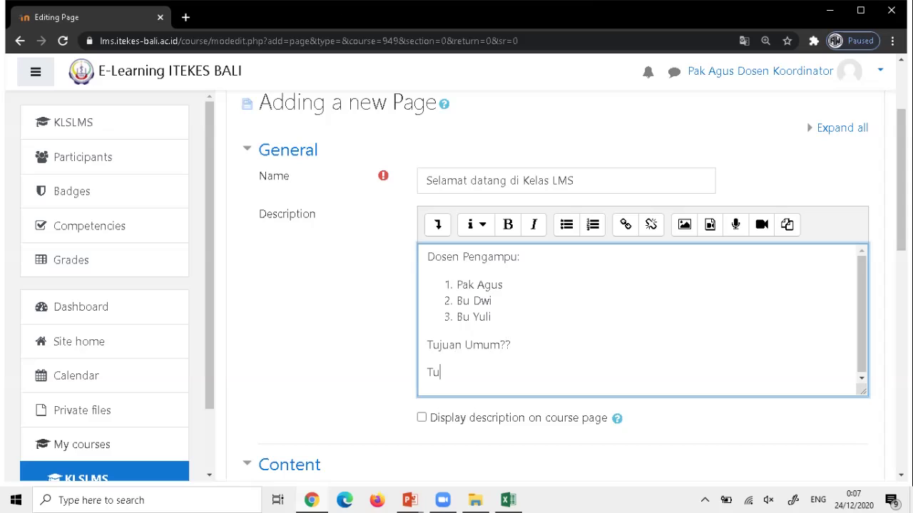
type("juan Khusus?")
key("Return")
type("Capaia")
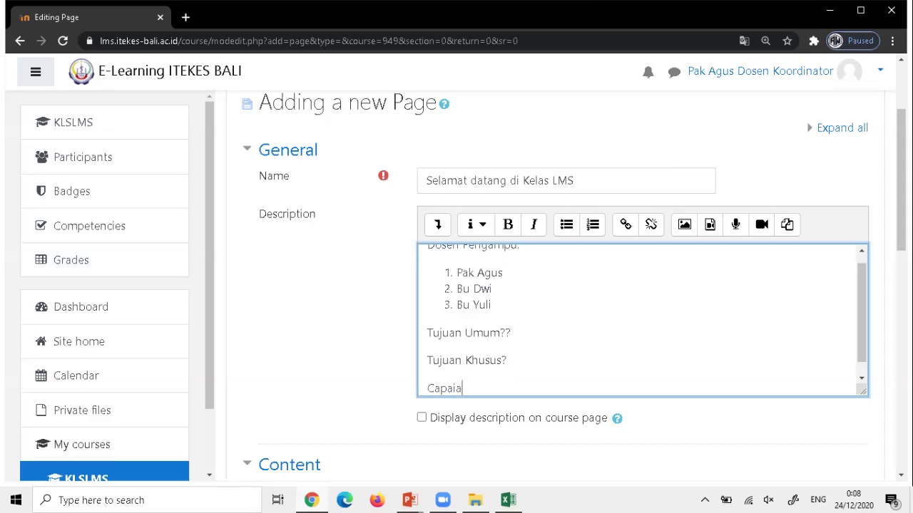
type("n Pembelajaran?")
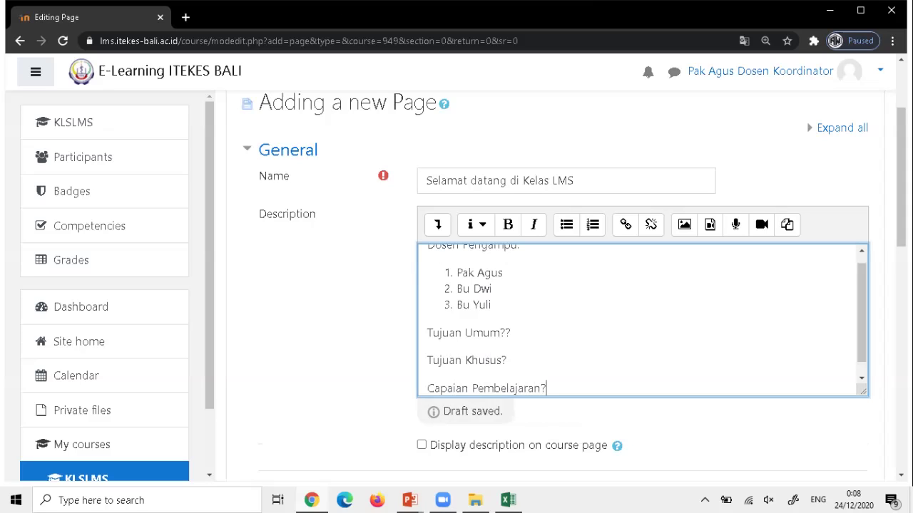
scroll(642, 319, "down", 1)
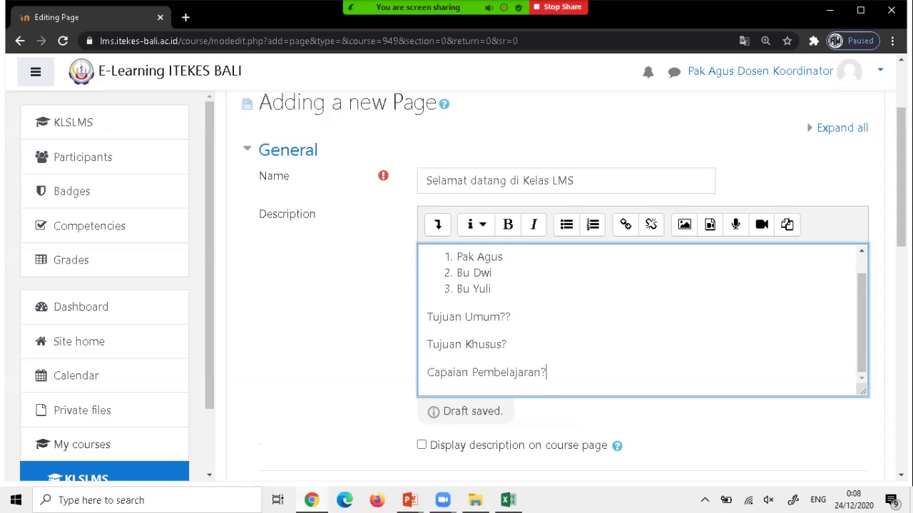
key("Return")
type("Metode")
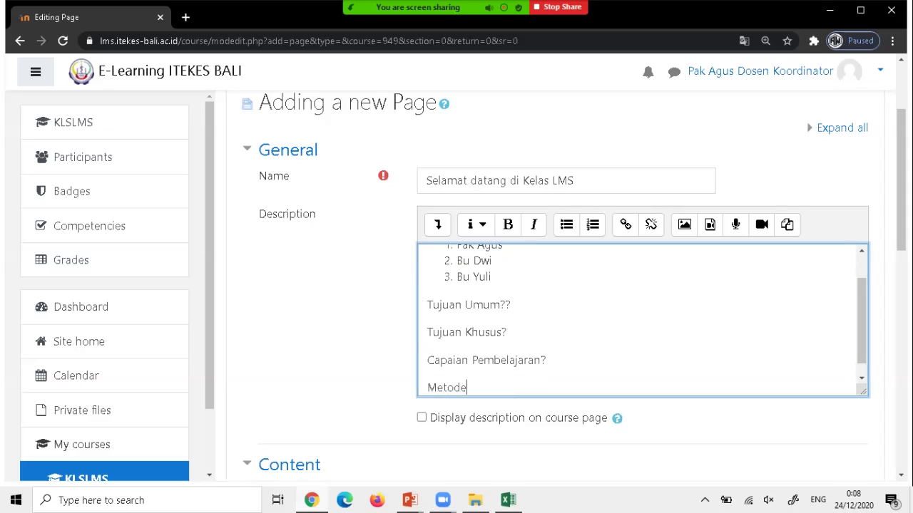
type(" Pe")
type("nilaian/")
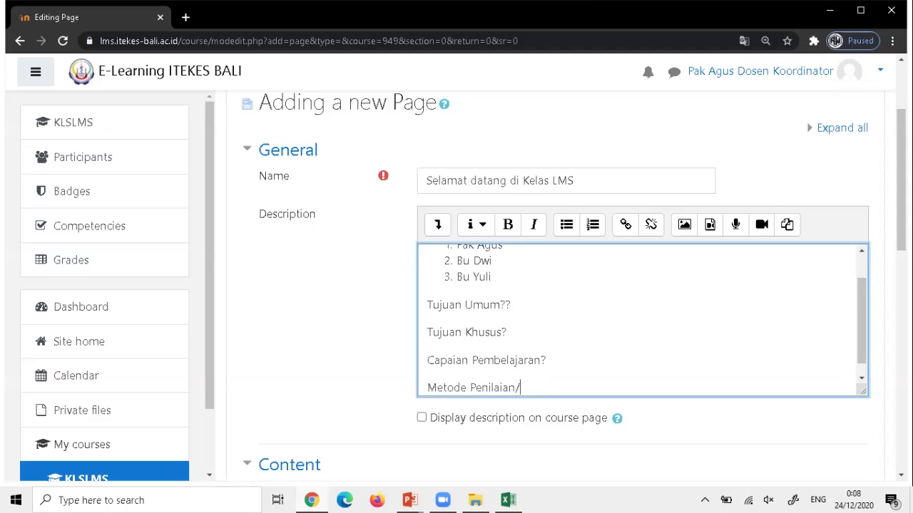
type("Evaluasi??")
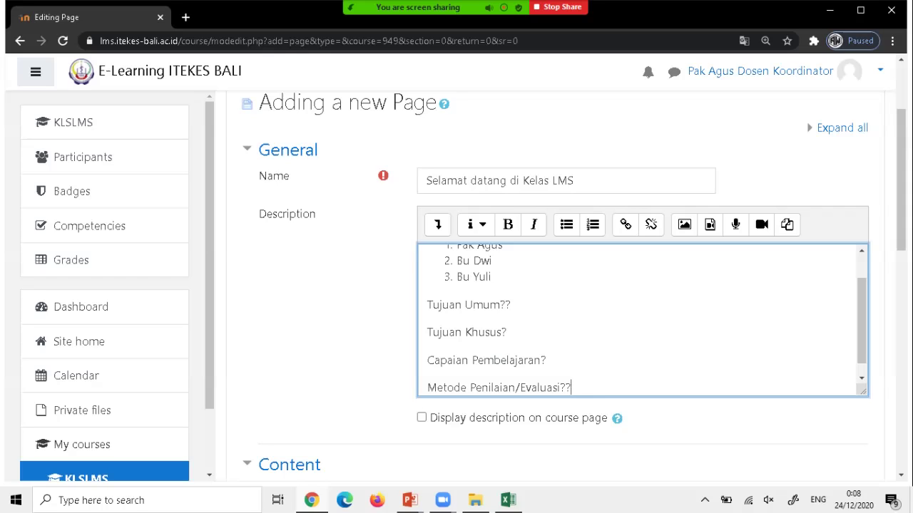
Enable 'Display description on course page' for the new Page.
scroll(641, 321, "down", 1)
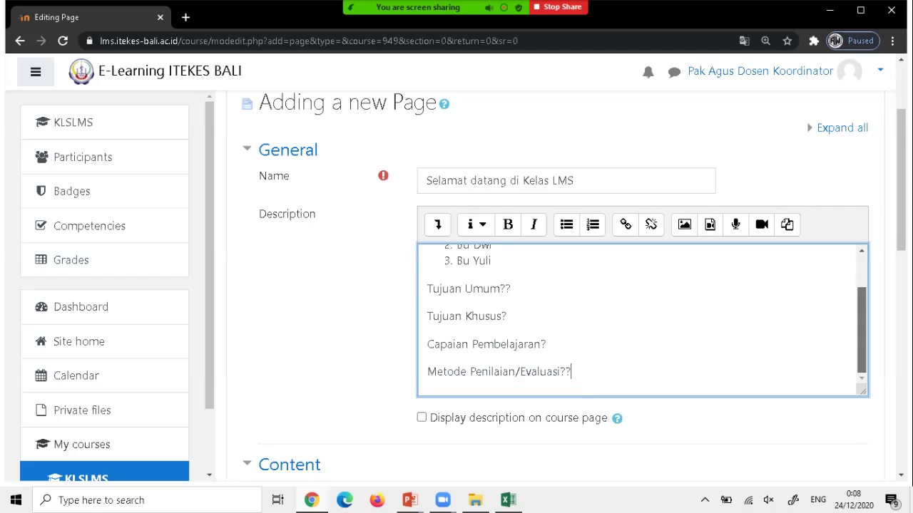
scroll(641, 321, "up", 2)
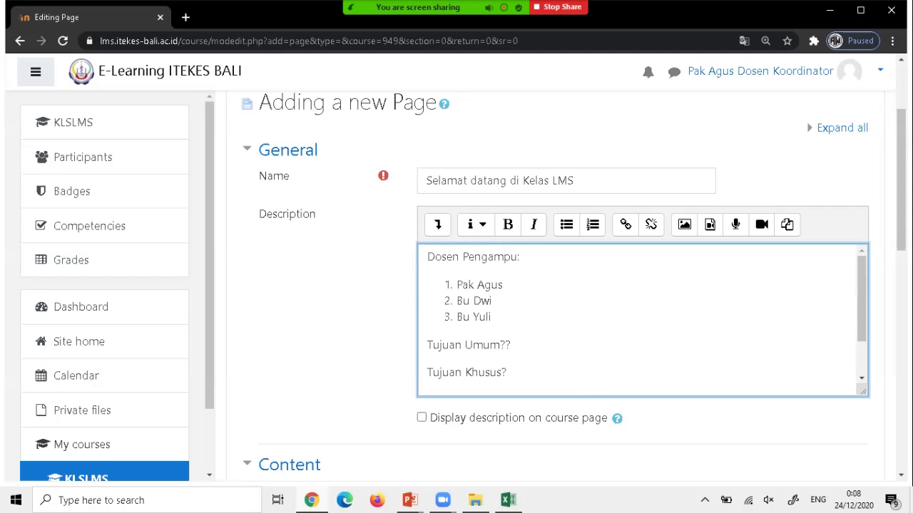
scroll(642, 321, "down", 2)
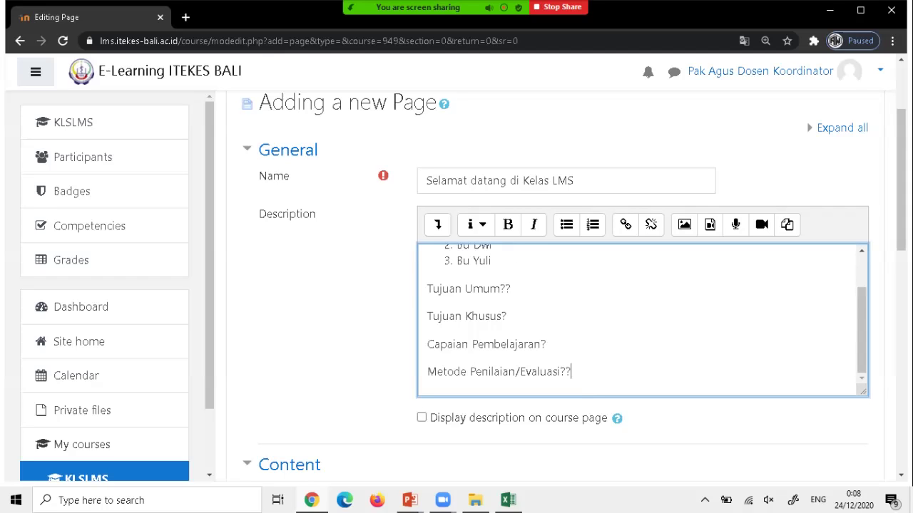
scroll(642, 321, "up", 2)
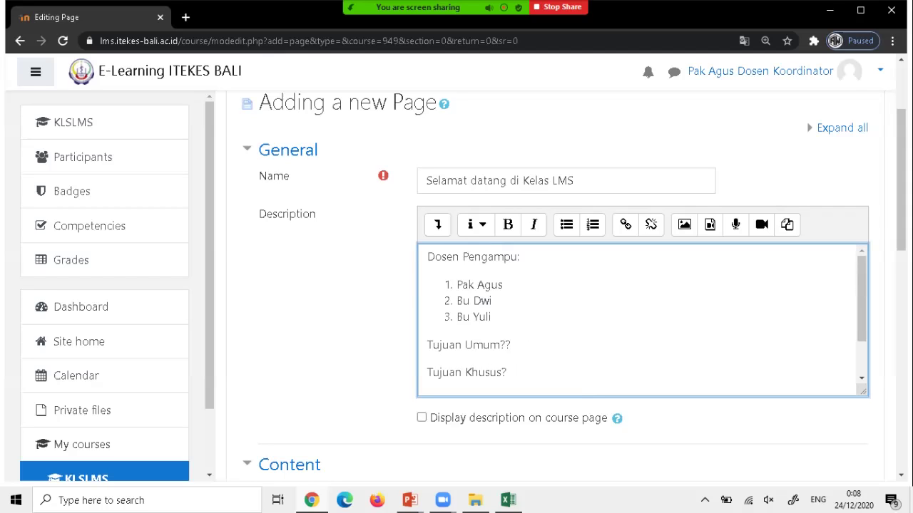
scroll(642, 320, "down", 2)
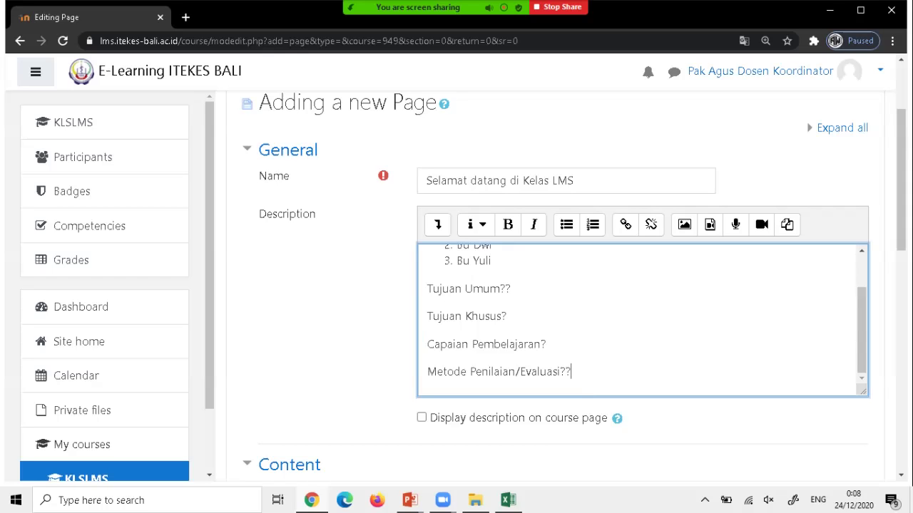
left_click(421, 418)
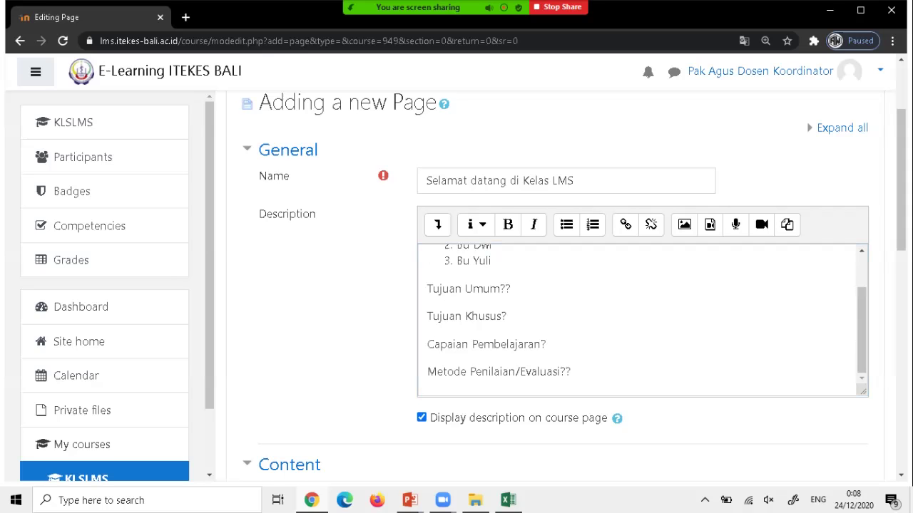
Select and copy all of the description text.
scroll(556, 285, "down", 3)
scroll(556, 285, "up", 3)
scroll(556, 285, "down", 1)
scroll(556, 285, "up", 3)
scroll(556, 285, "down", 2)
left_click(547, 345)
key("ctrl+a")
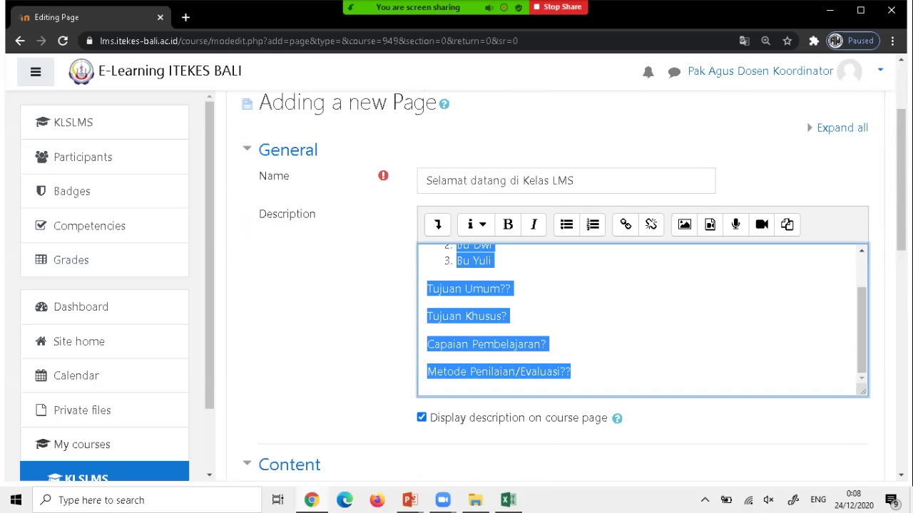
scroll(642, 320, "up", 1)
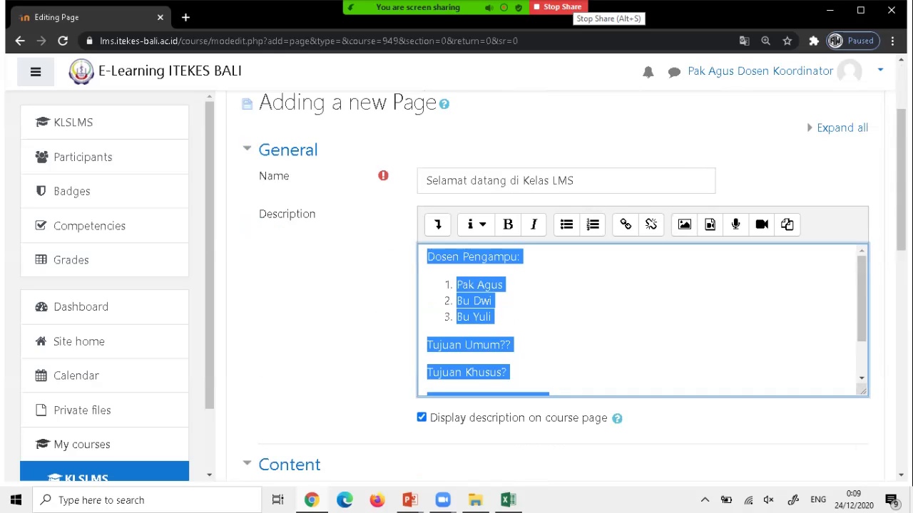
Paste the copied description into the Page content field and scroll to the save buttons.
mouse_move(458, 18)
scroll(556, 285, "down", 3)
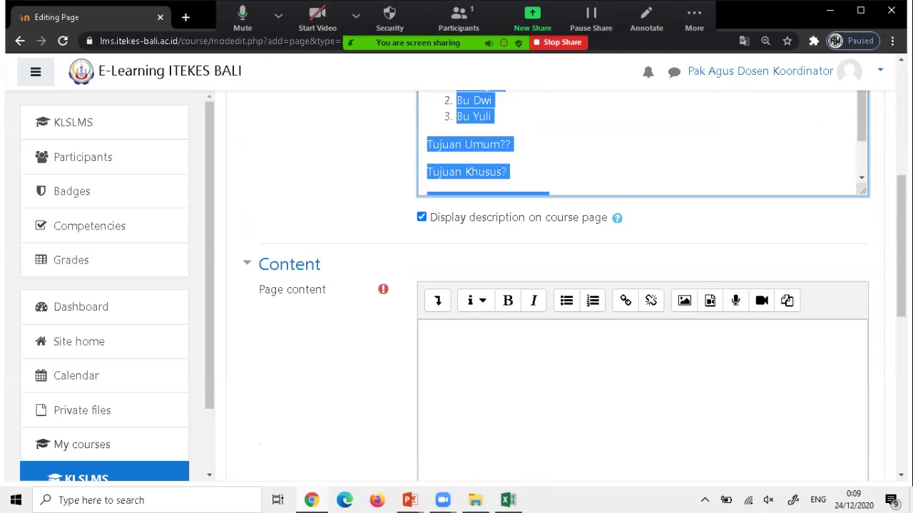
left_click(428, 266)
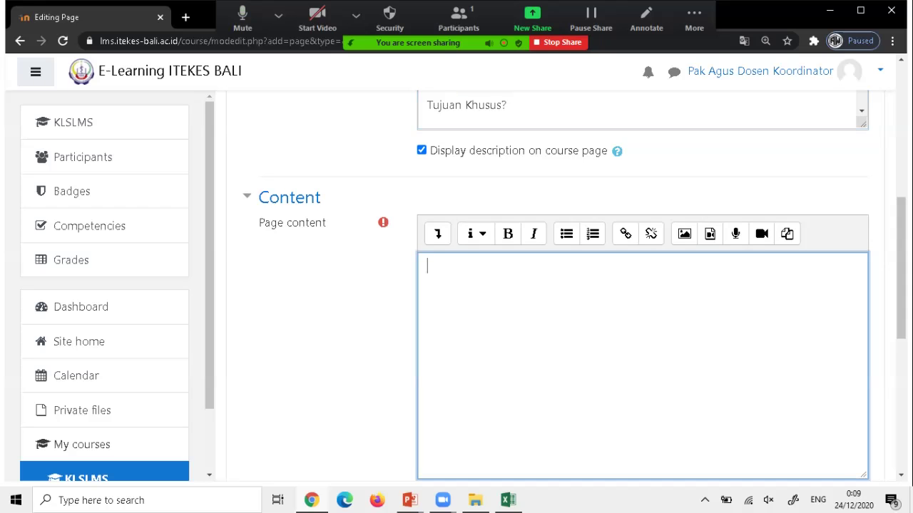
type("Dosen Pengampu: 1. Pak Agus 2. Bu Dwi 3. Bu Yuli Tujuan Umum?? Tujuan Khusus? Capaian Pembelajaran? Metode Penilaian/Evaluasi??")
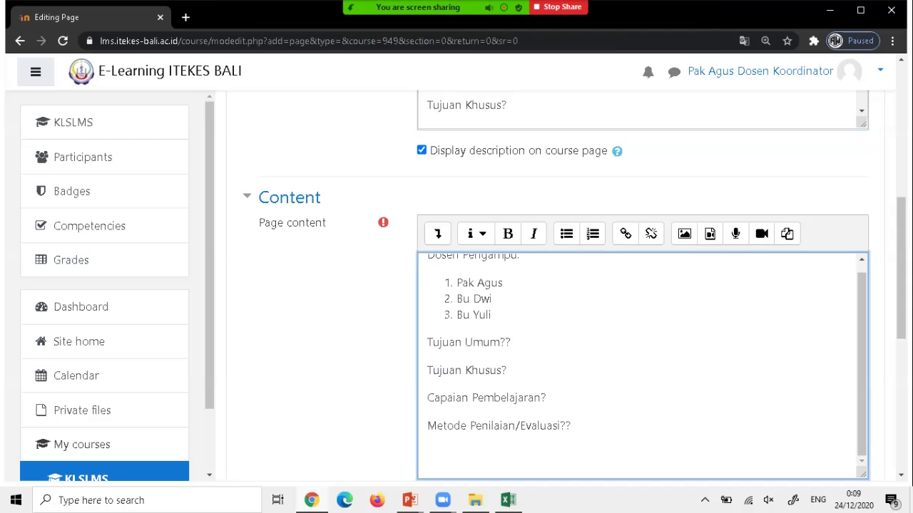
scroll(556, 285, "down", 3)
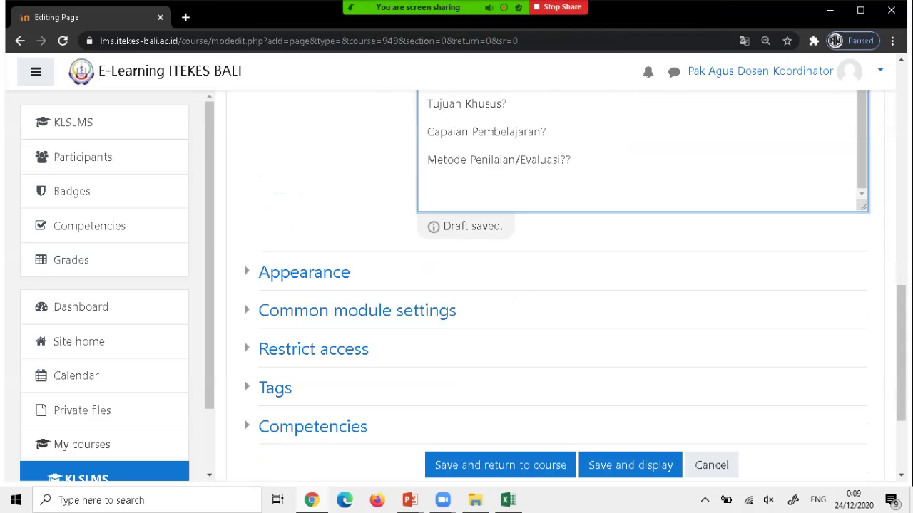
scroll(556, 286, "down", 1)
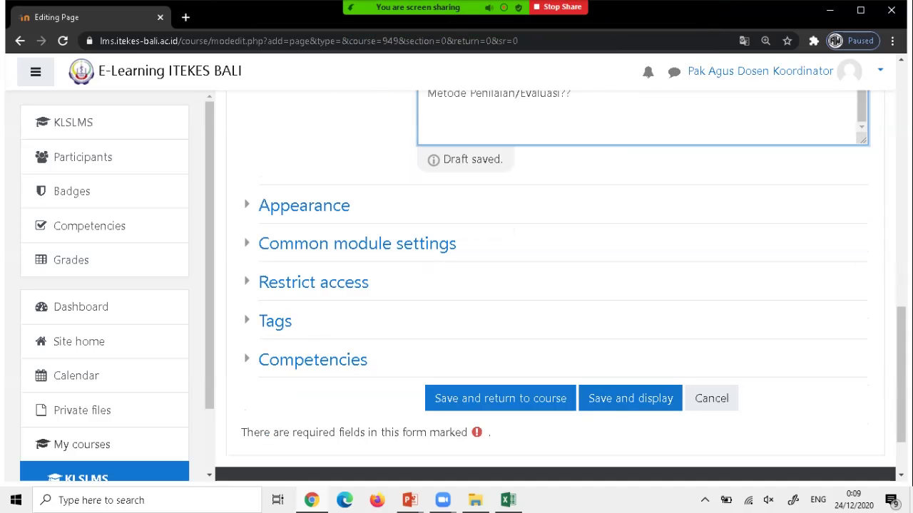
scroll(499, 378, "down", 1)
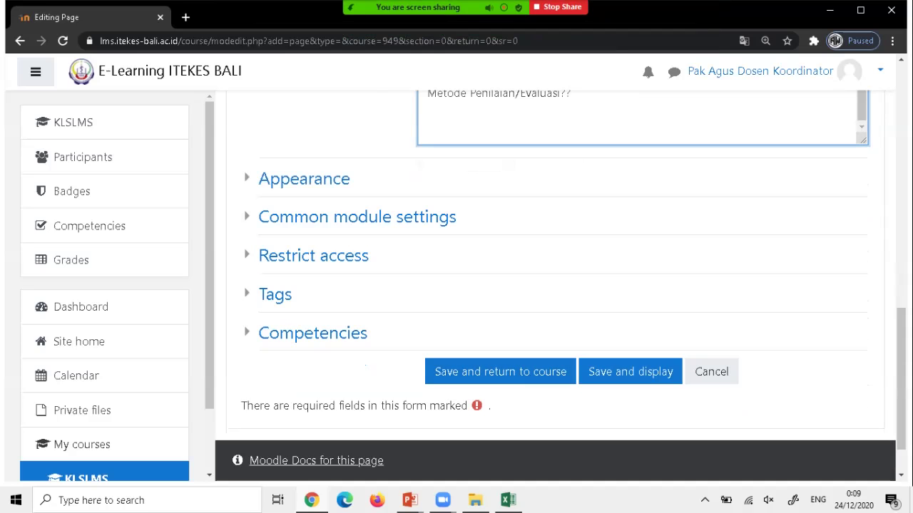
Save the page and return to the course, mute the meeting microphone, and open the account menu.
left_click(500, 372)
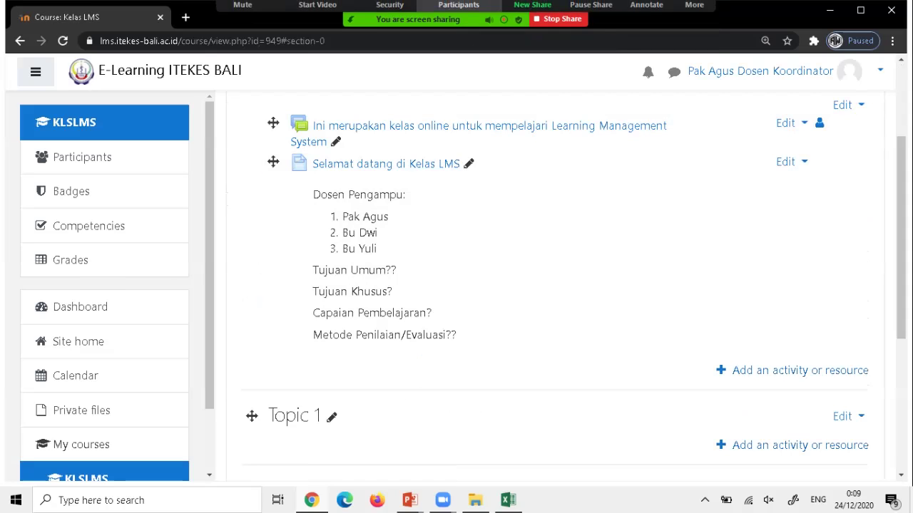
left_click(356, 15)
left_click(278, 15)
key("Escape")
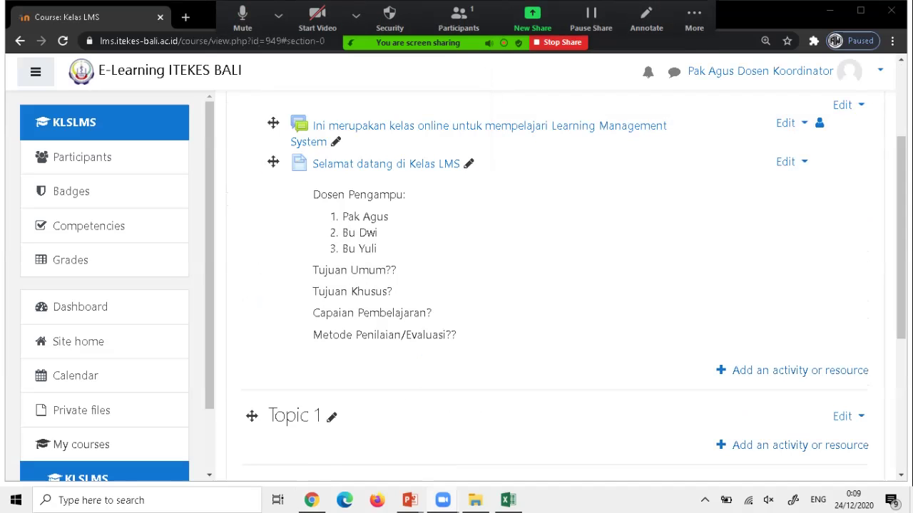
key("alt+a")
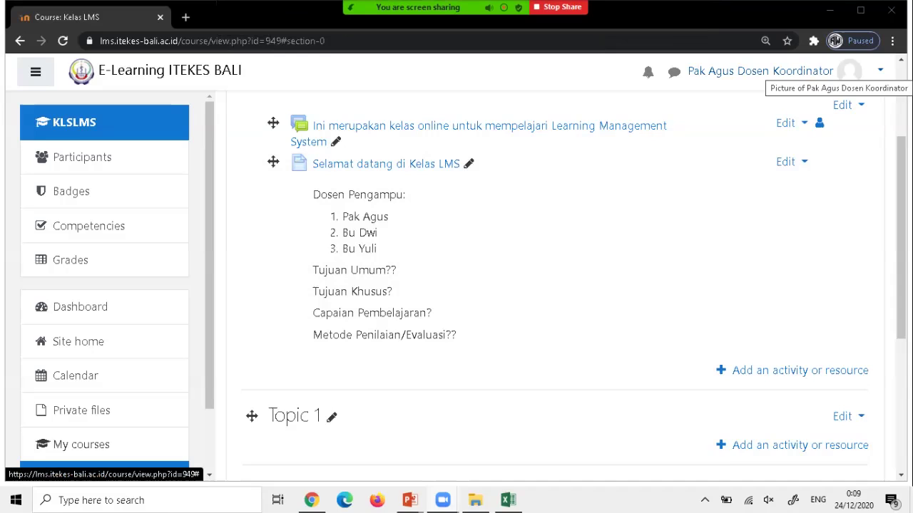
left_click(848, 70)
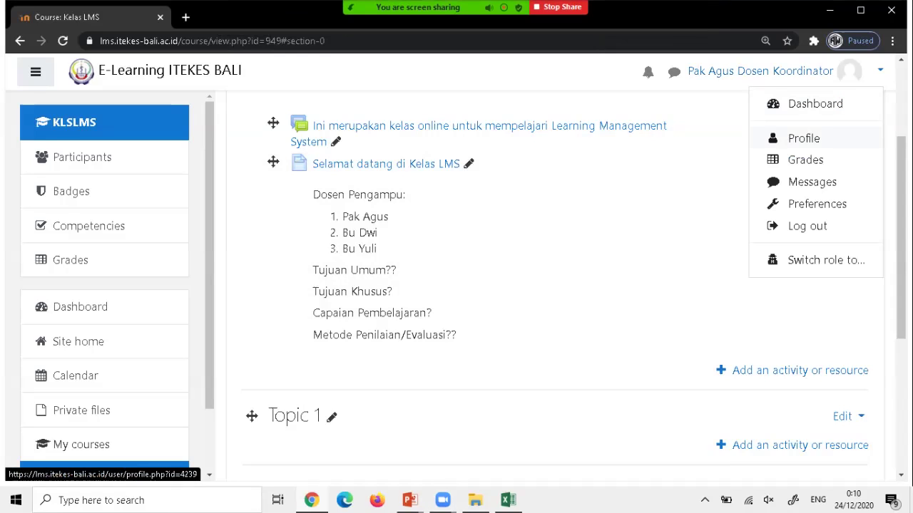
Open the coordinator's profile for editing, scroll to User picture, and switch to File Explorer.
left_click(804, 138)
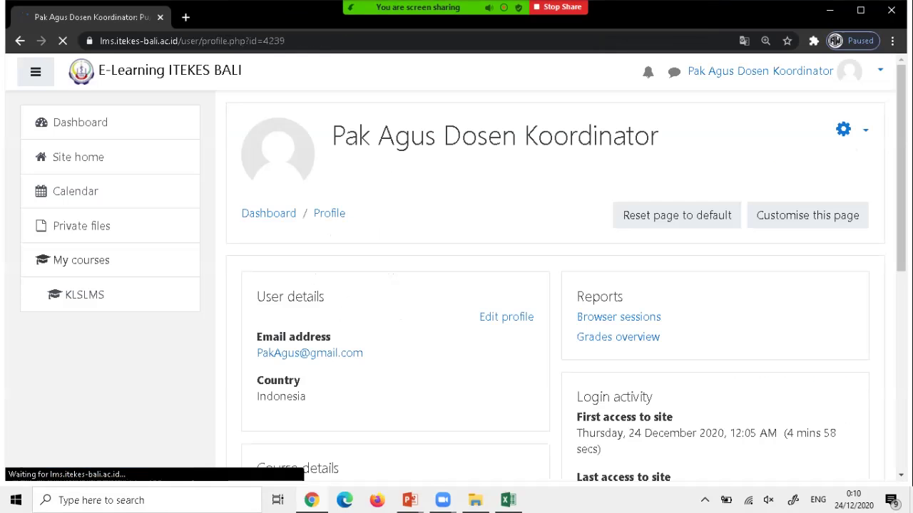
scroll(554, 285, "down", 2)
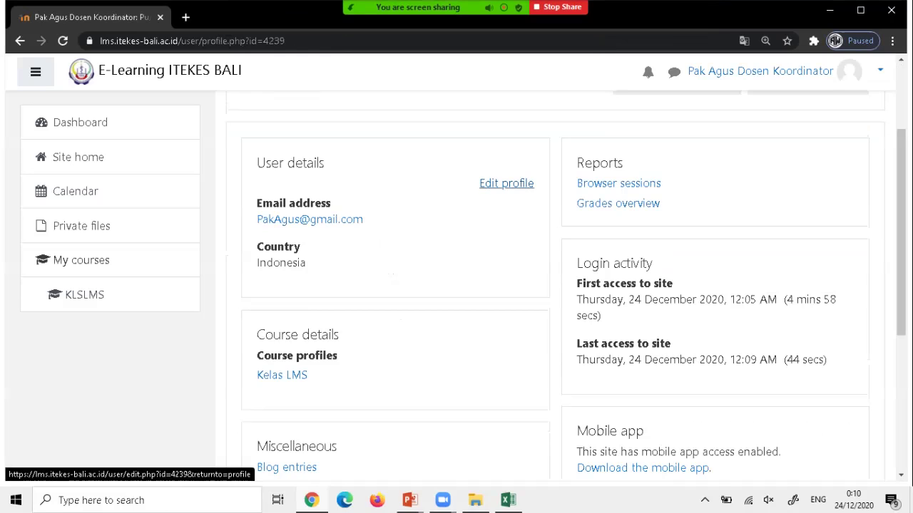
left_click(506, 184)
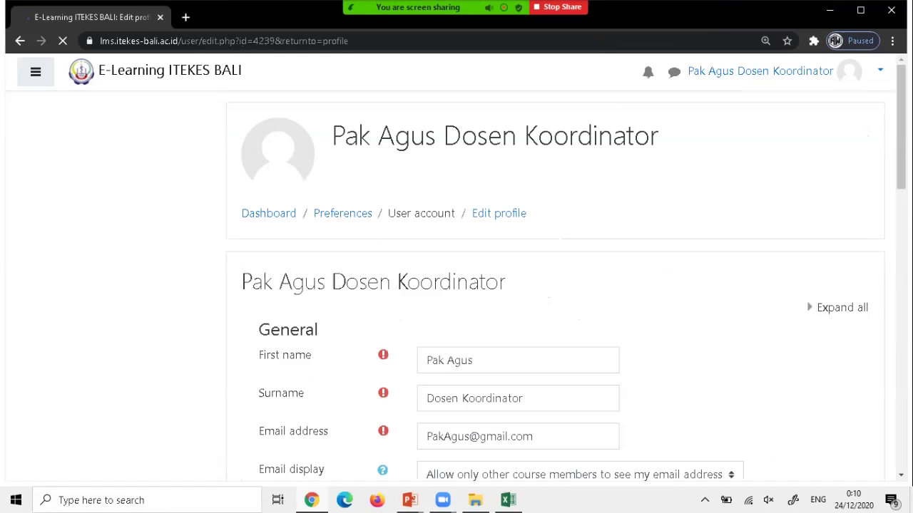
scroll(555, 285, "down", 3)
scroll(555, 285, "down", 1)
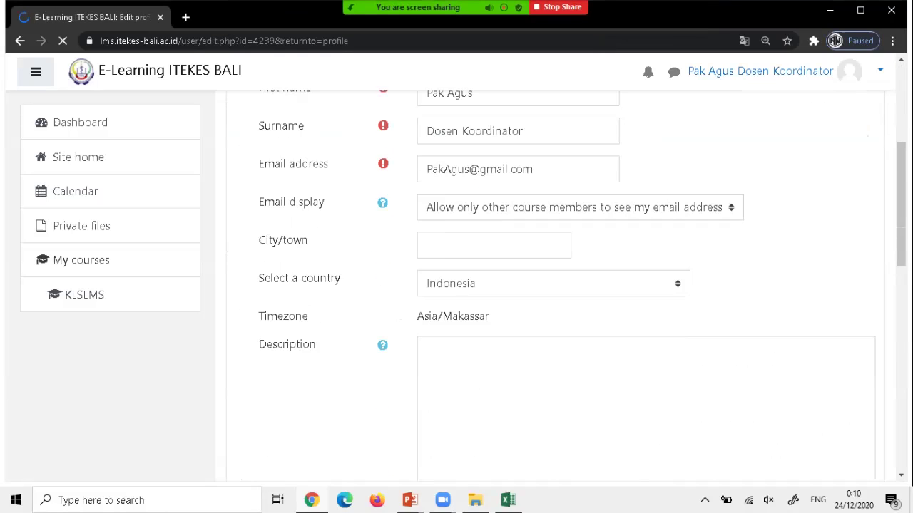
scroll(555, 285, "down", 3)
scroll(555, 285, "down", 4)
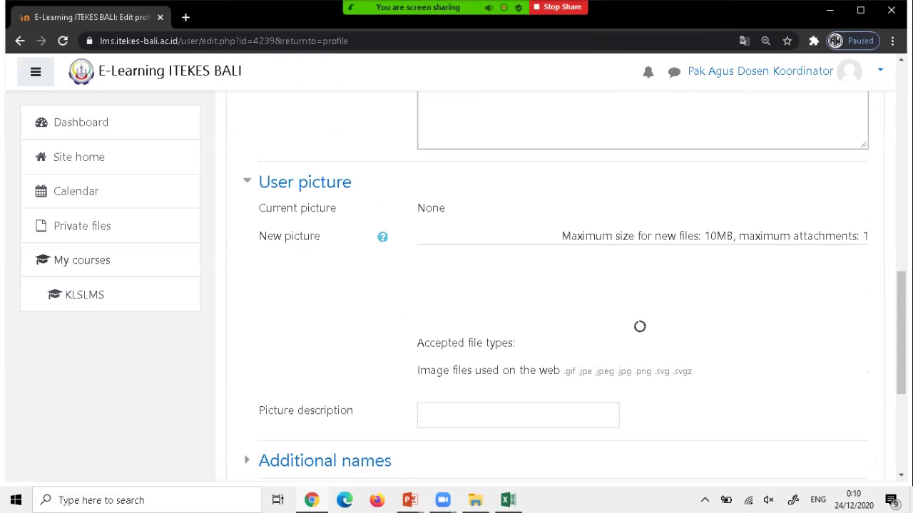
scroll(554, 285, "down", 2)
scroll(555, 286, "up", 1)
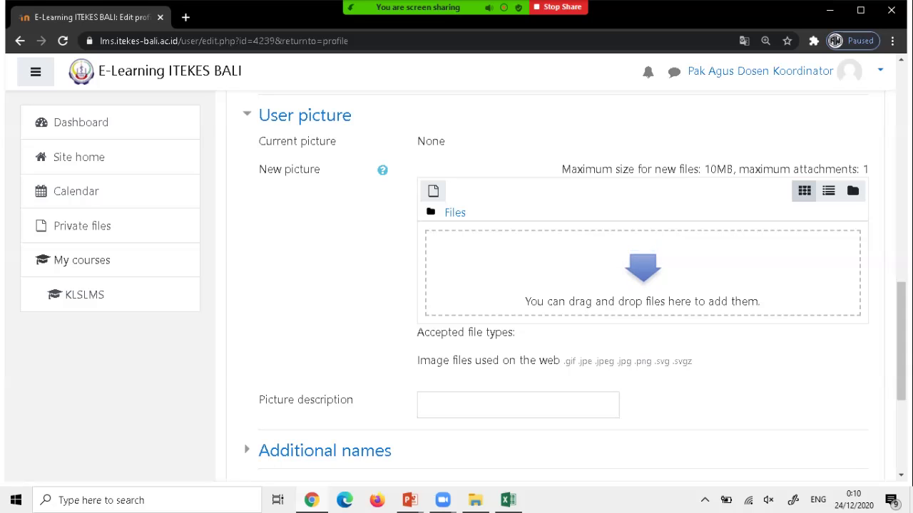
key("alt+Tab")
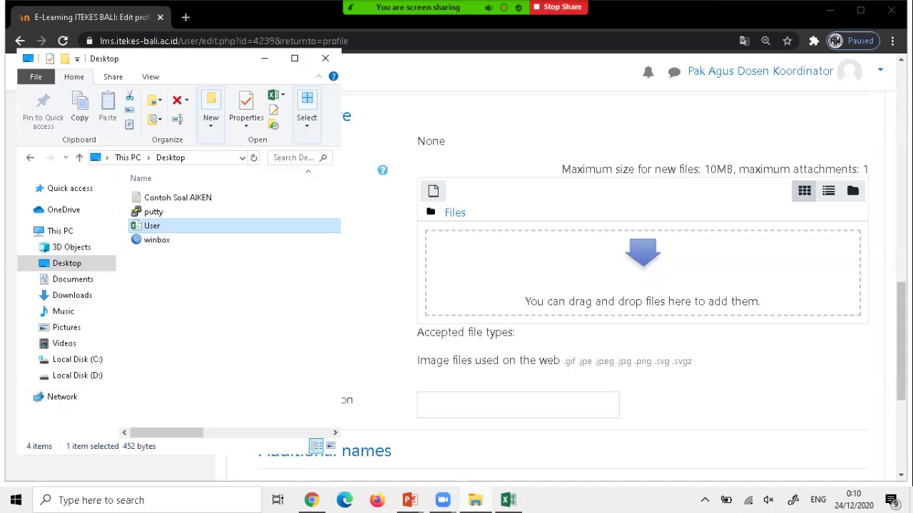
Drag Photoku.JPG from the Pictures folder into the profile's new picture upload area.
left_click(66, 328)
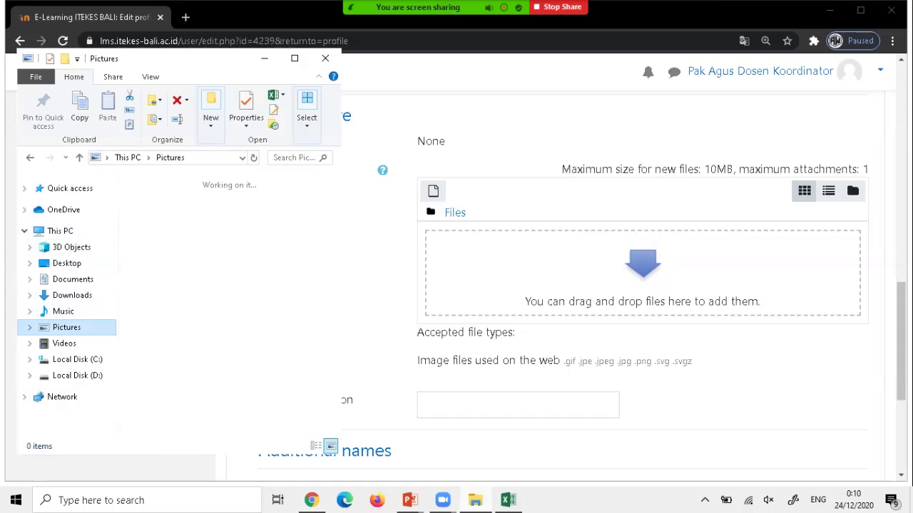
scroll(163, 300, "down", 2)
scroll(164, 328, "down", 5)
scroll(164, 328, "up", 1)
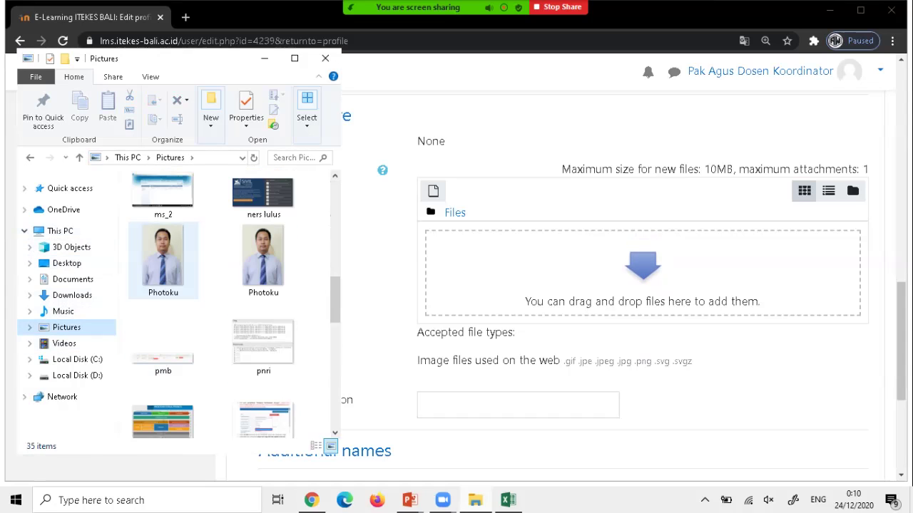
left_click(163, 256)
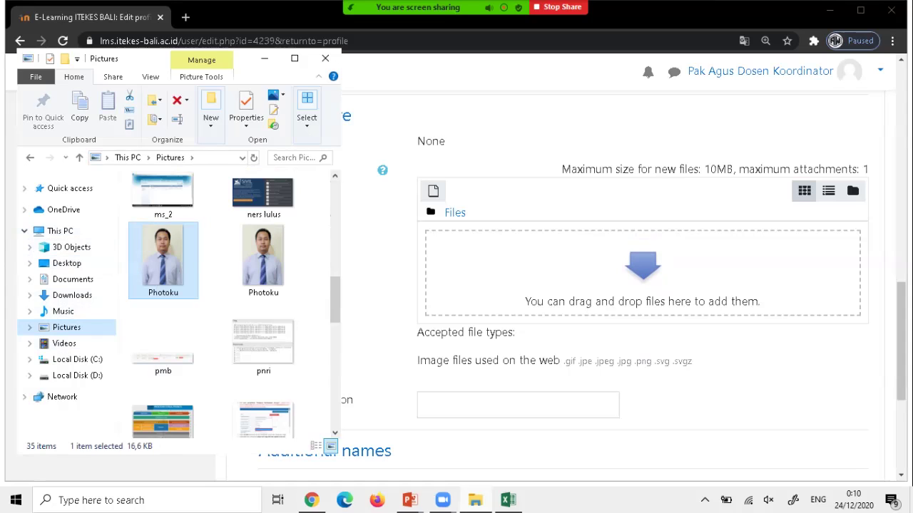
left_click_drag(163, 256, 645, 269)
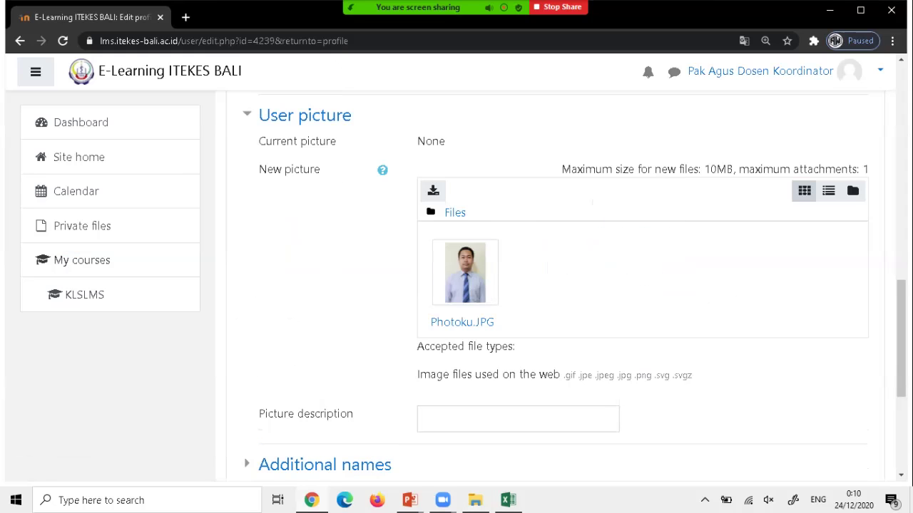
Save the profile with the Photoku picture and go back to the KLSLMS course.
scroll(563, 285, "up", 2)
scroll(563, 285, "down", 3)
scroll(563, 285, "down", 2)
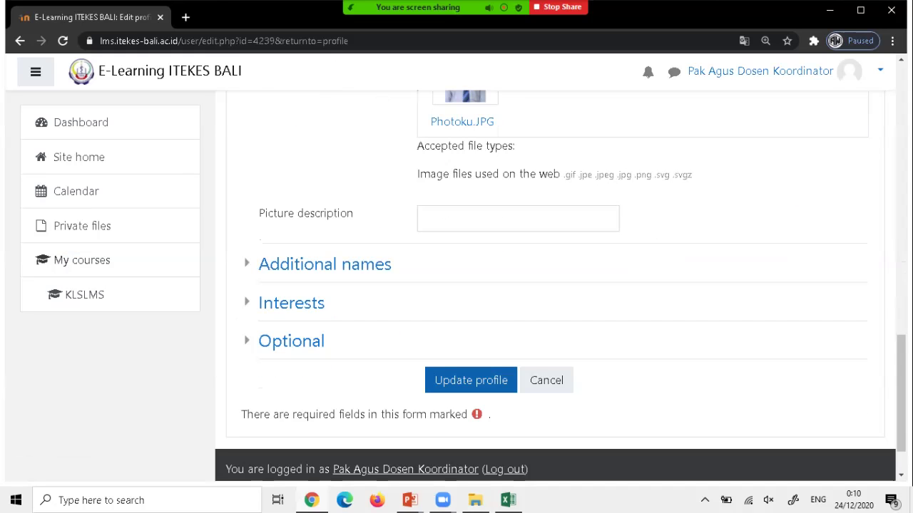
left_click(471, 380)
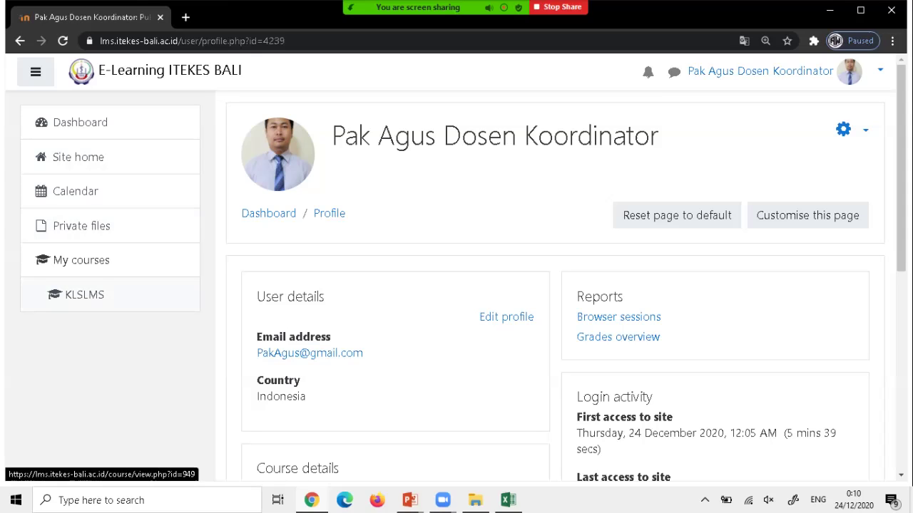
left_click(84, 294)
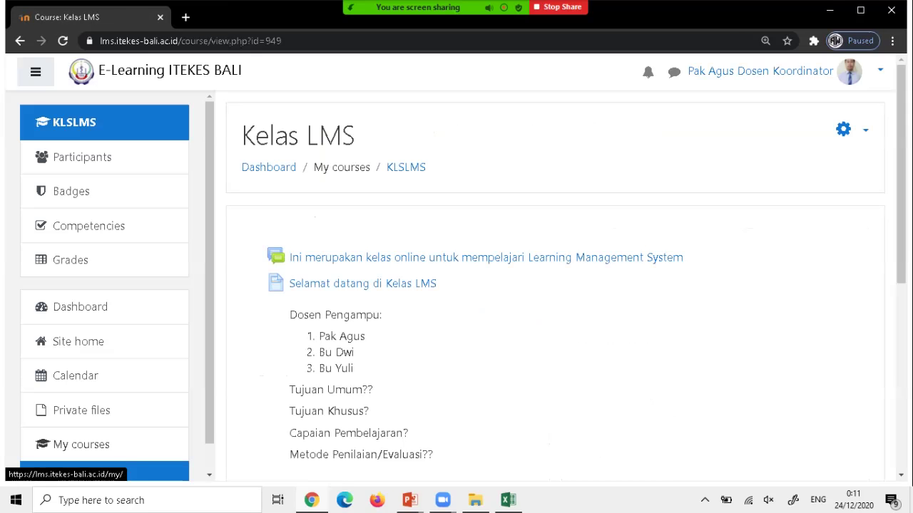
Turn editing on for the Kelas LMS course from its gear menu, then review Topics 1–3.
scroll(554, 321, "down", 2)
scroll(554, 321, "up", 2)
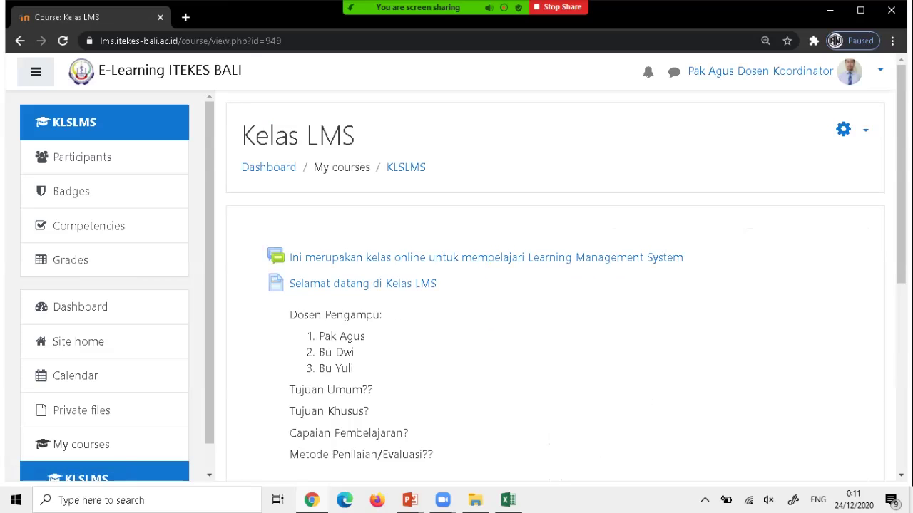
scroll(554, 321, "down", 2)
scroll(555, 321, "up", 2)
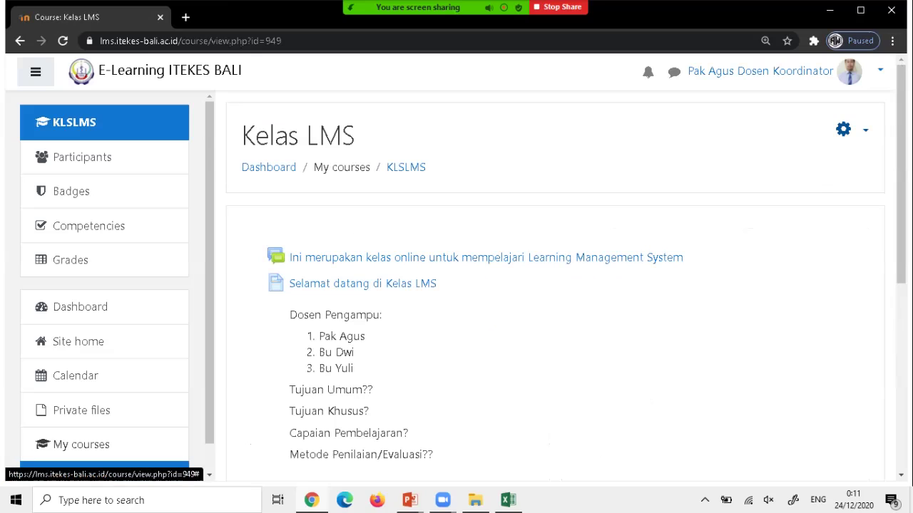
left_click(842, 129)
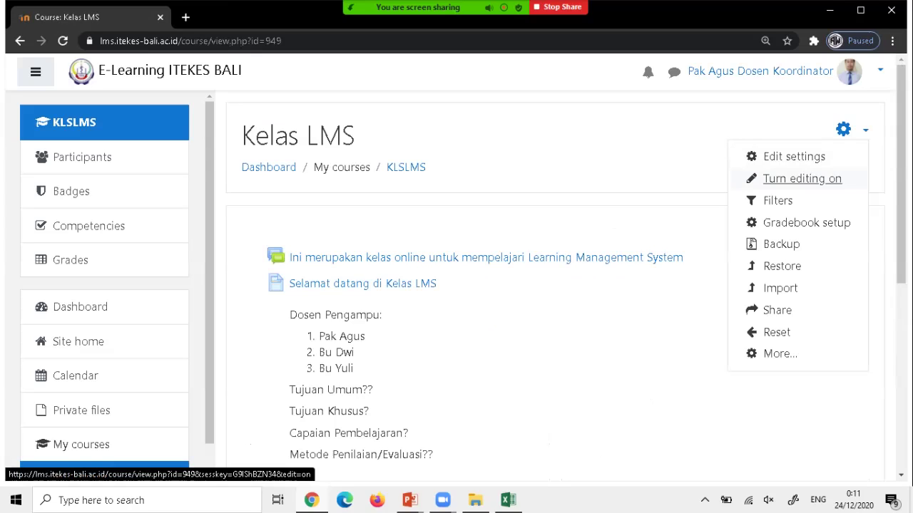
left_click(802, 179)
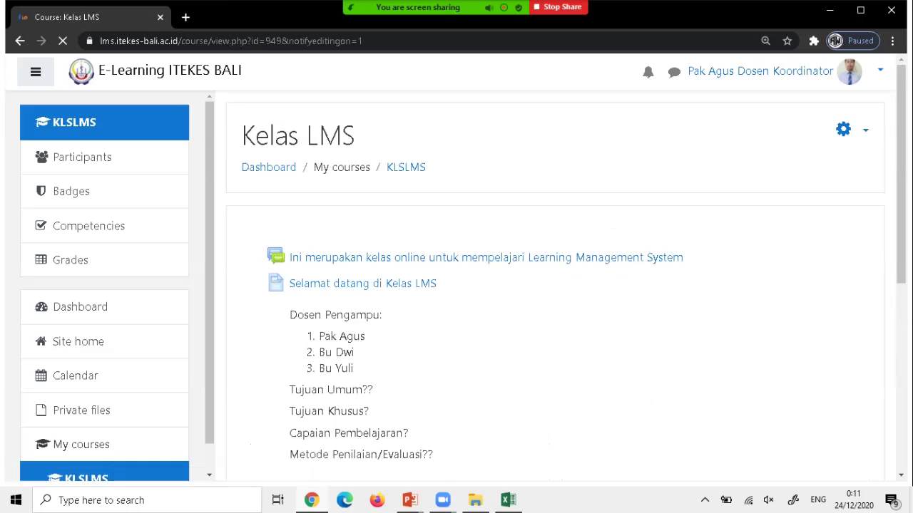
scroll(556, 285, "down", 2)
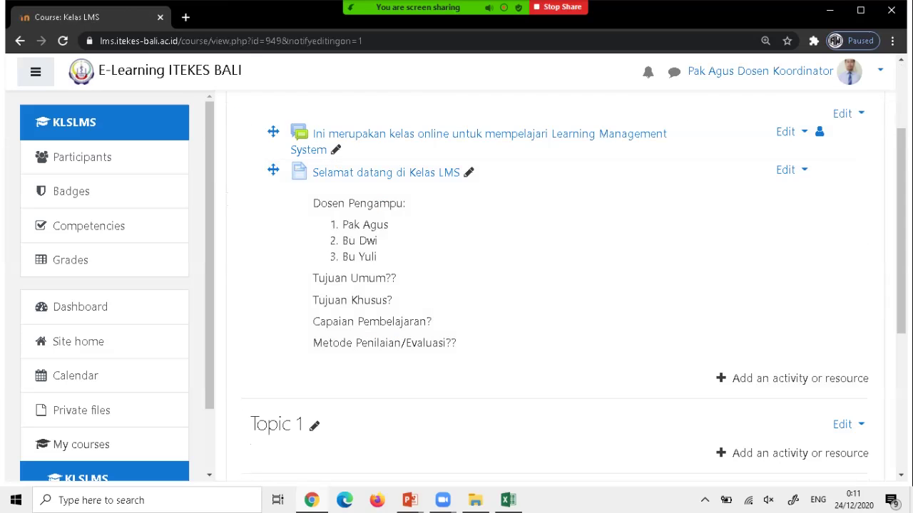
scroll(556, 285, "down", 1)
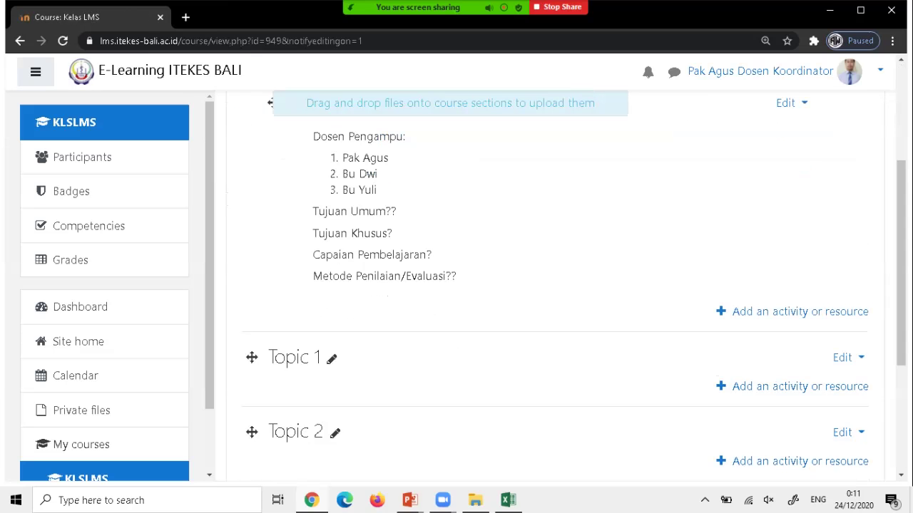
scroll(556, 286, "down", 1)
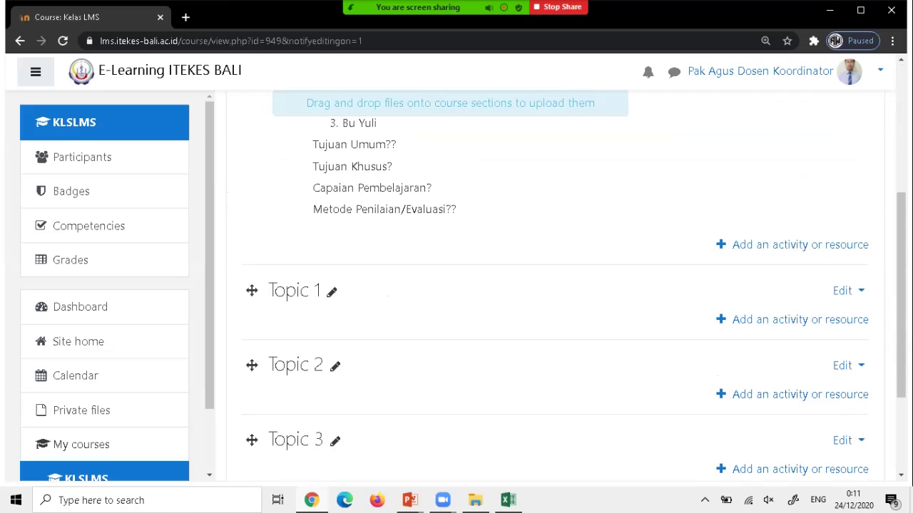
scroll(556, 285, "down", 1)
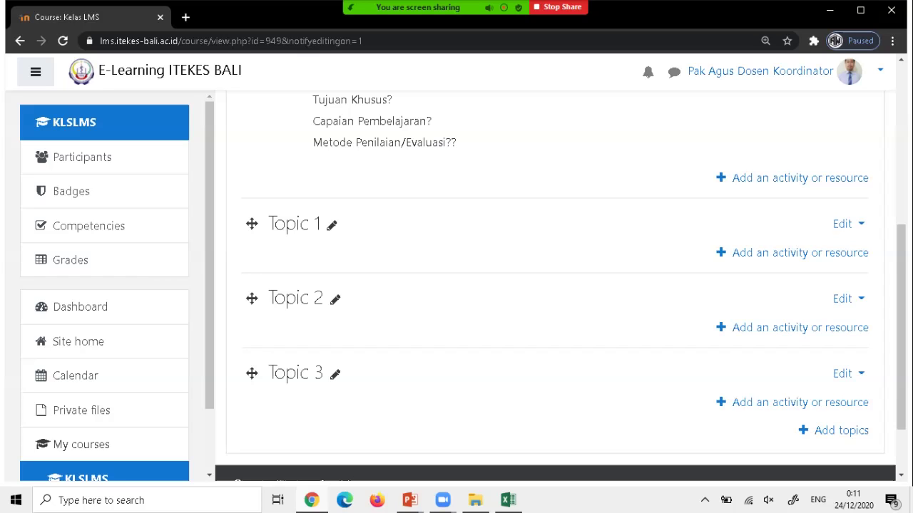
scroll(557, 285, "down", 1)
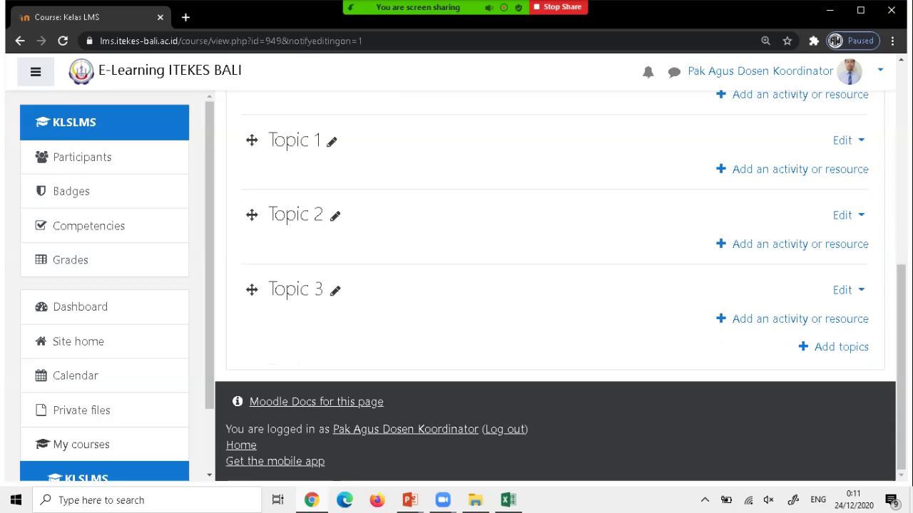
scroll(104, 286, "down", 1)
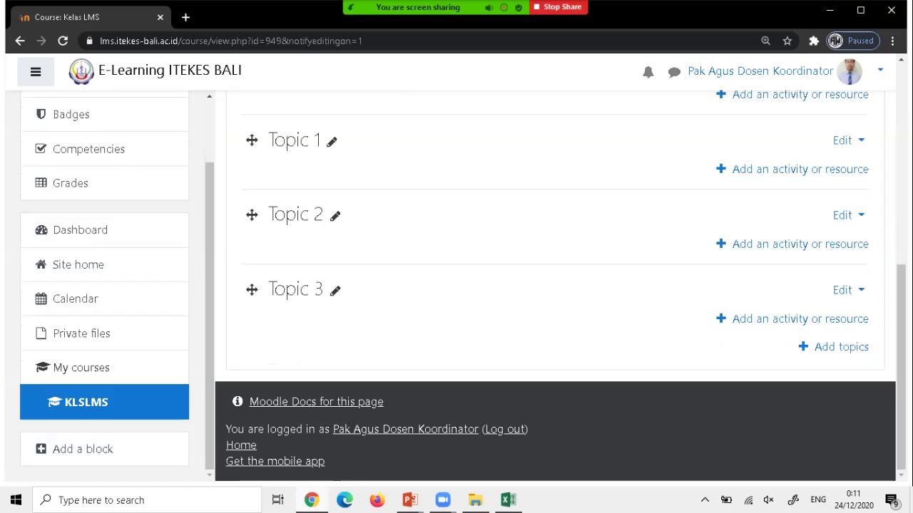
left_click(83, 449)
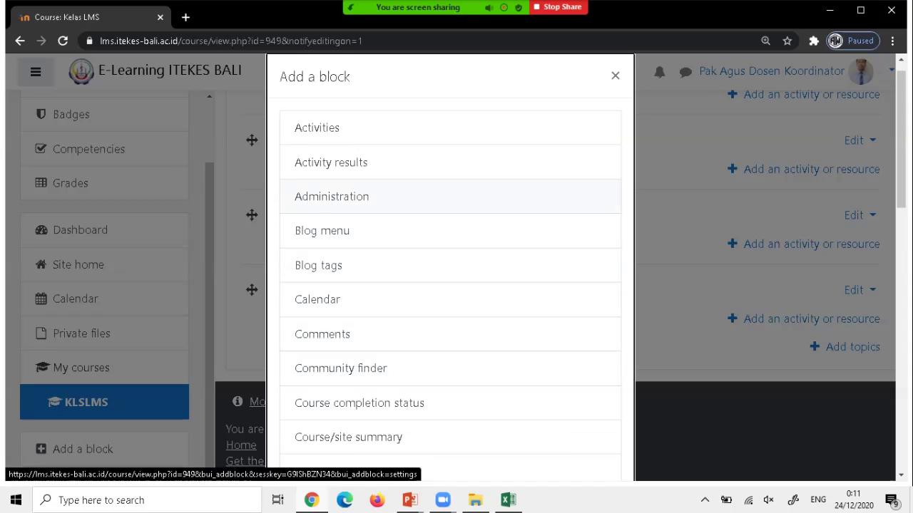
left_click(331, 197)
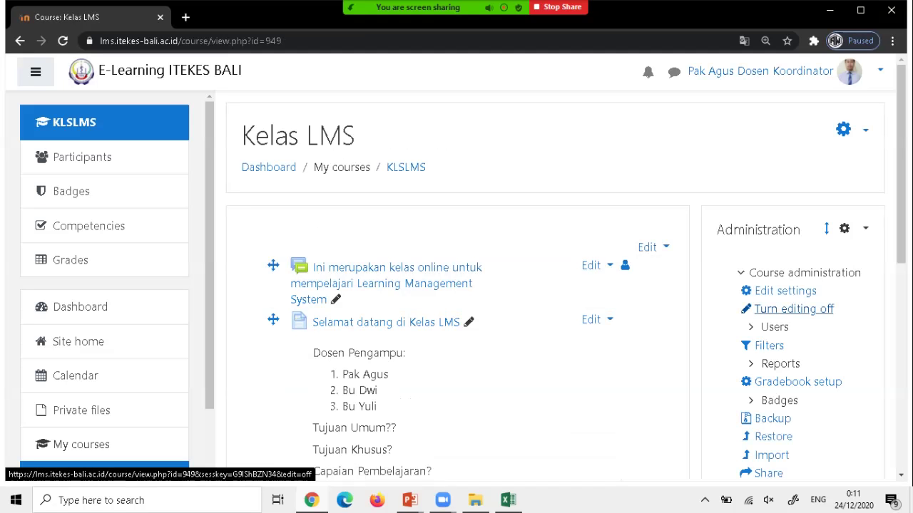
scroll(784, 292, "down", 2)
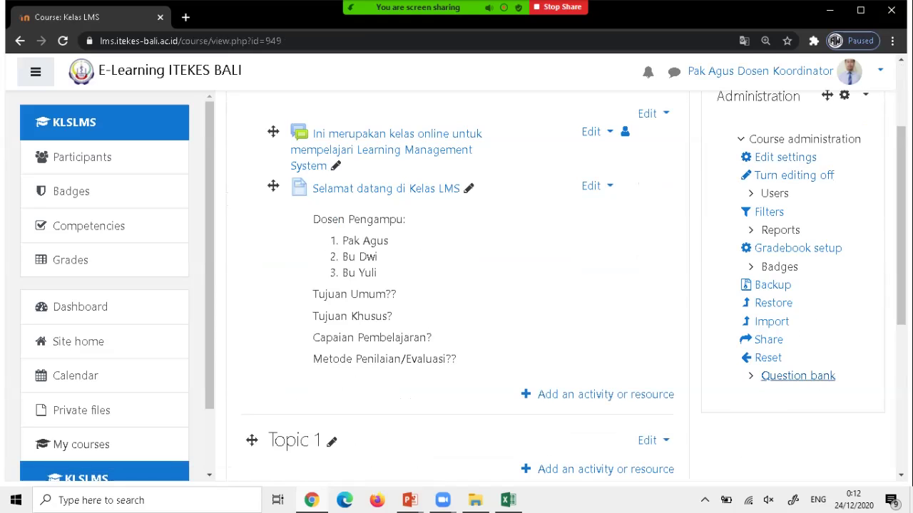
scroll(104, 388, "down", 1)
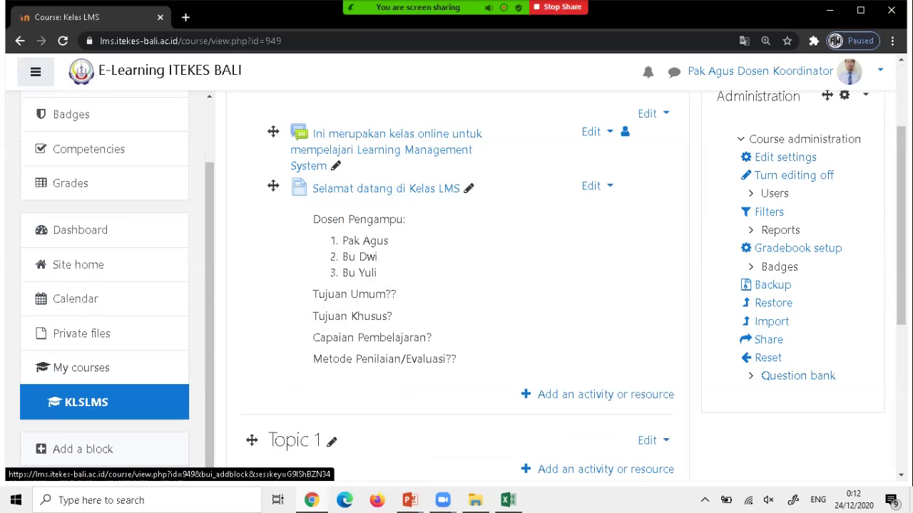
left_click(83, 449)
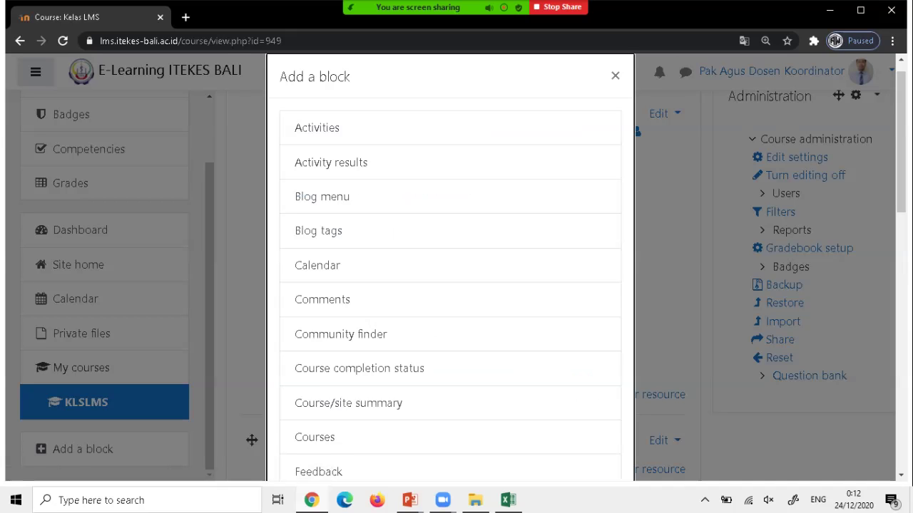
scroll(449, 286, "down", 7)
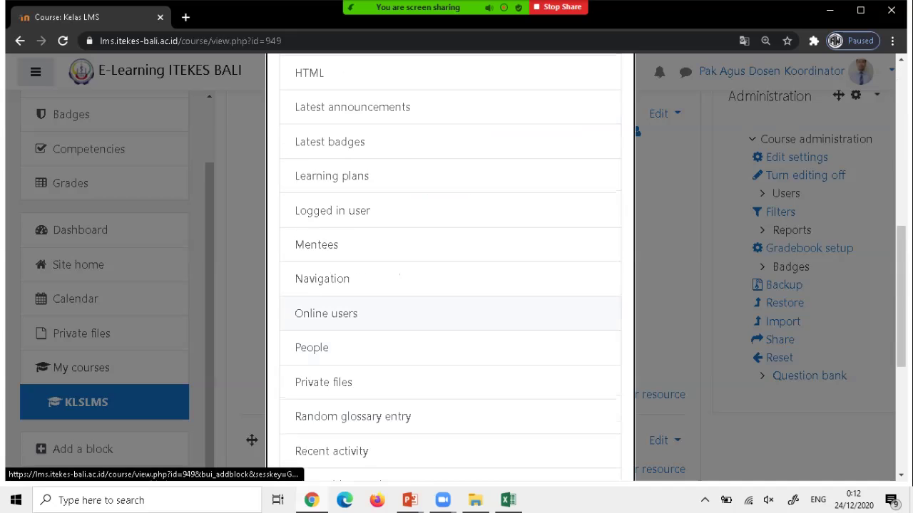
left_click(335, 314)
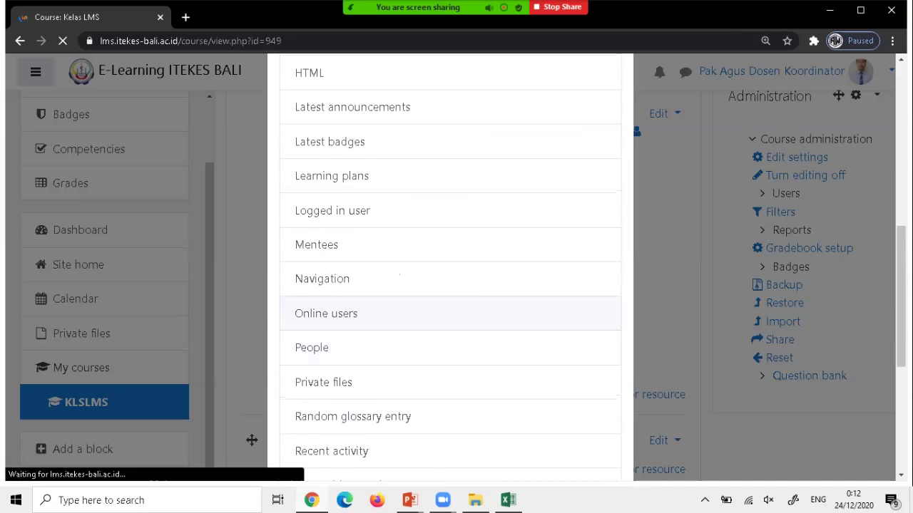
scroll(385, 323, "down", 3)
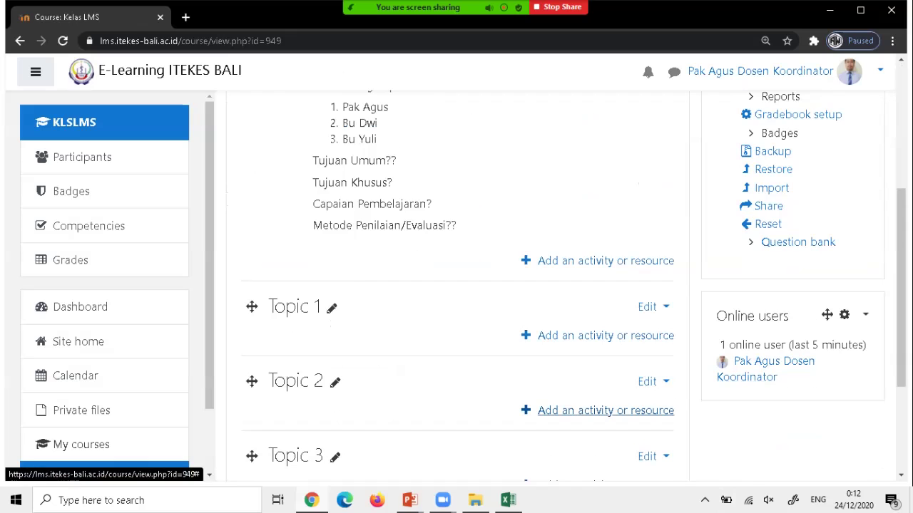
scroll(605, 410, "up", 2)
scroll(606, 410, "up", 2)
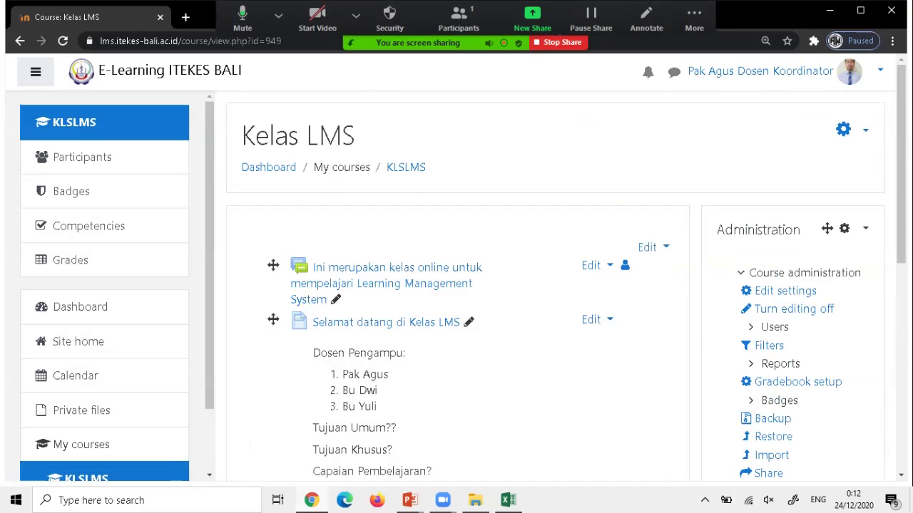
scroll(457, 285, "down", 3)
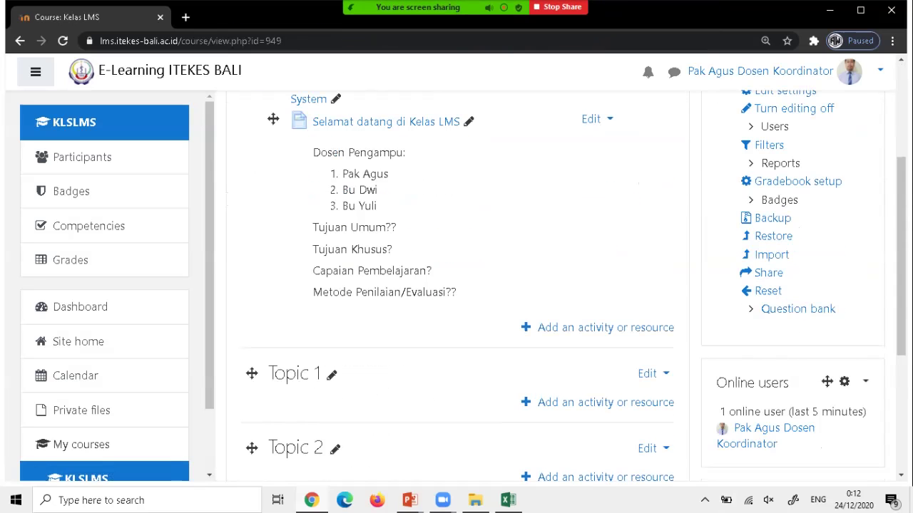
scroll(456, 286, "down", 2)
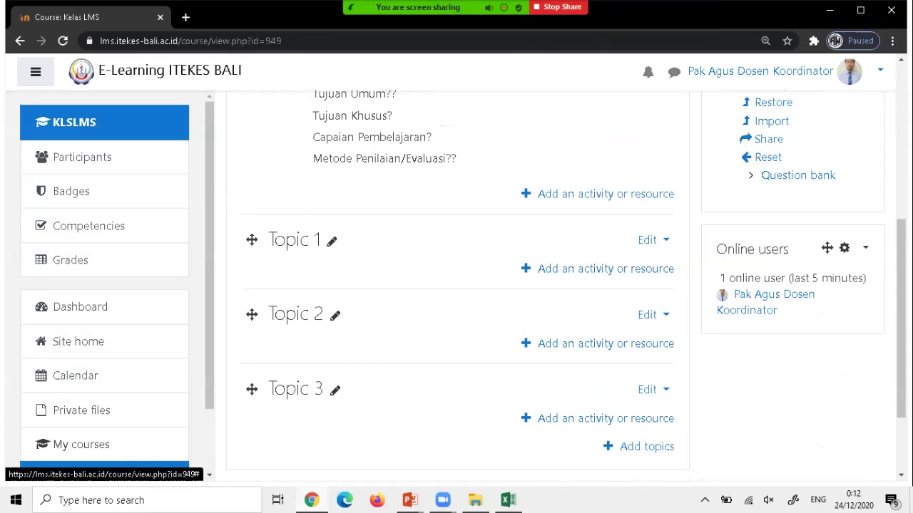
Change the first section's title from Topic 1 to 'Pertemuan 1'.
left_click(332, 241)
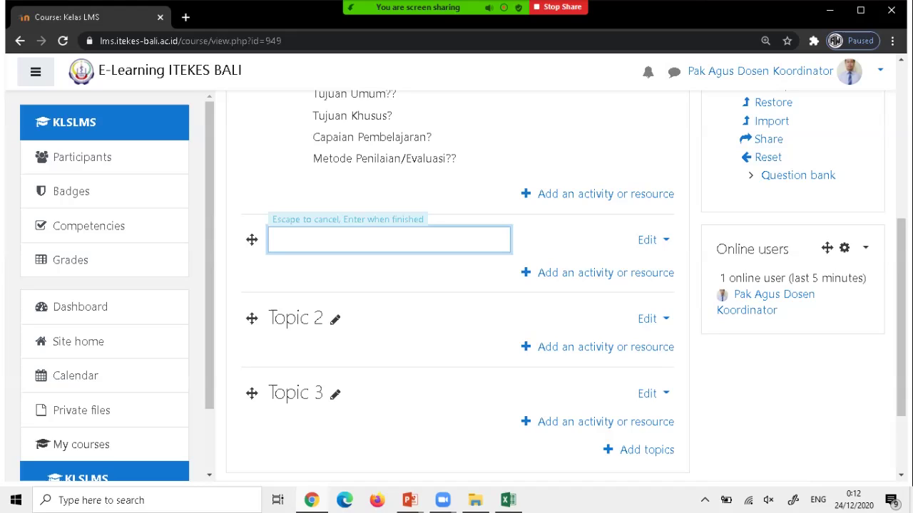
type("Pertemuan 1")
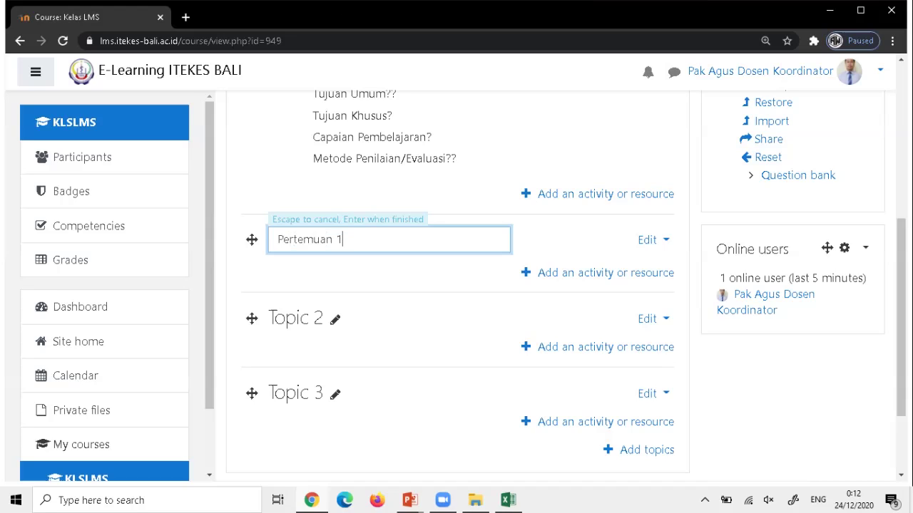
key("Return")
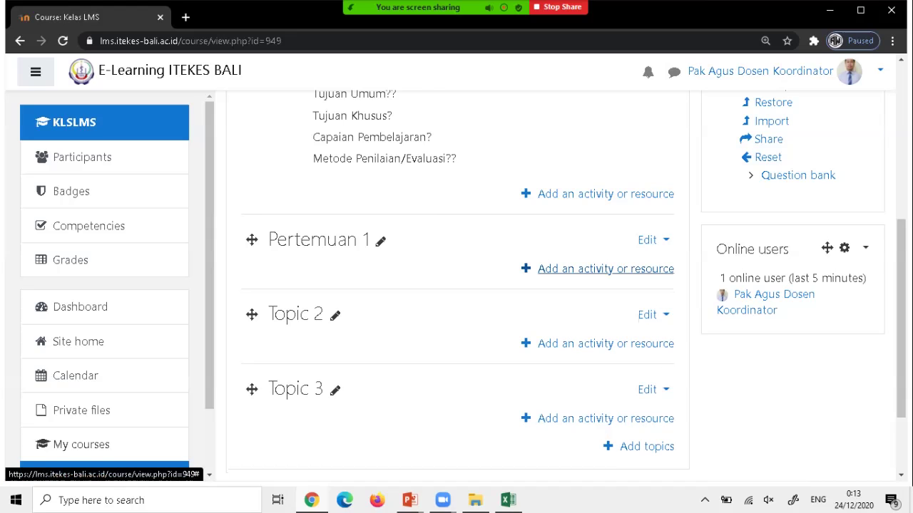
Pick Page from the Resources list under Pertemuan 1 to open the new Page form.
left_click(605, 269)
scroll(349, 285, "down", 5)
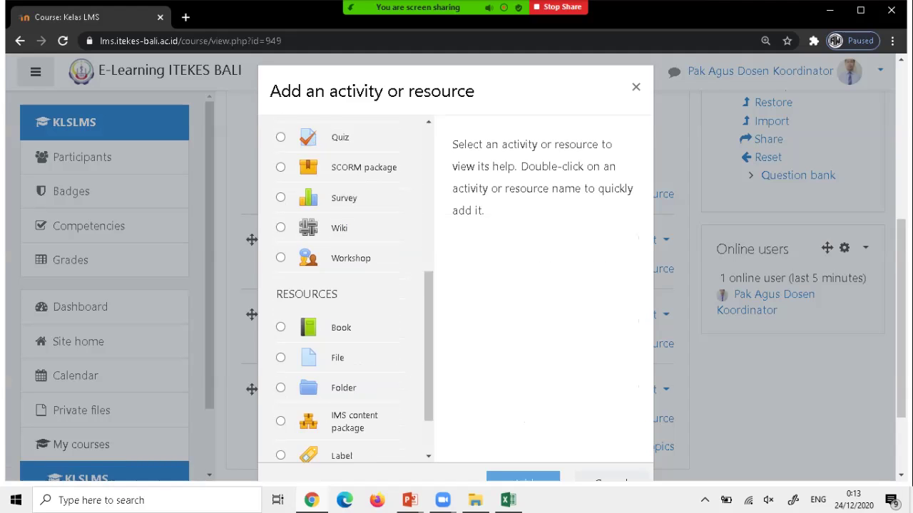
scroll(349, 285, "down", 2)
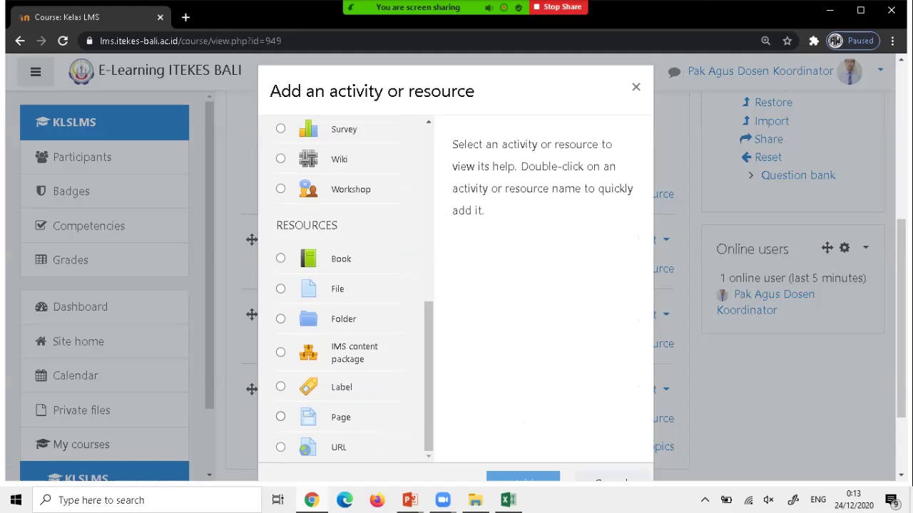
left_click(280, 416)
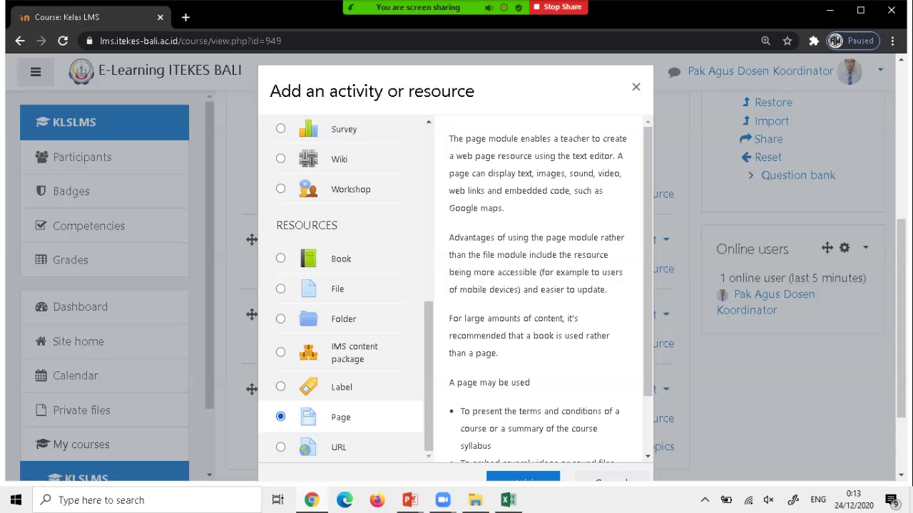
scroll(545, 285, "down", 2)
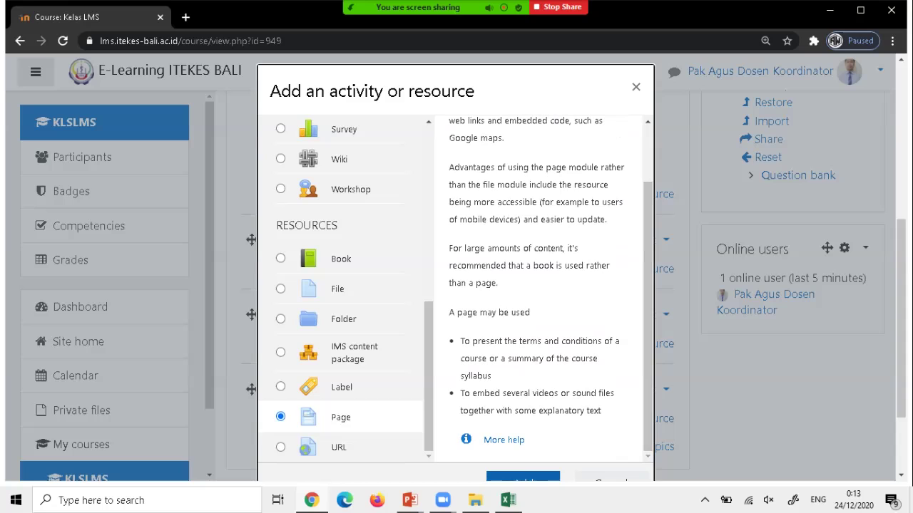
left_click(523, 477)
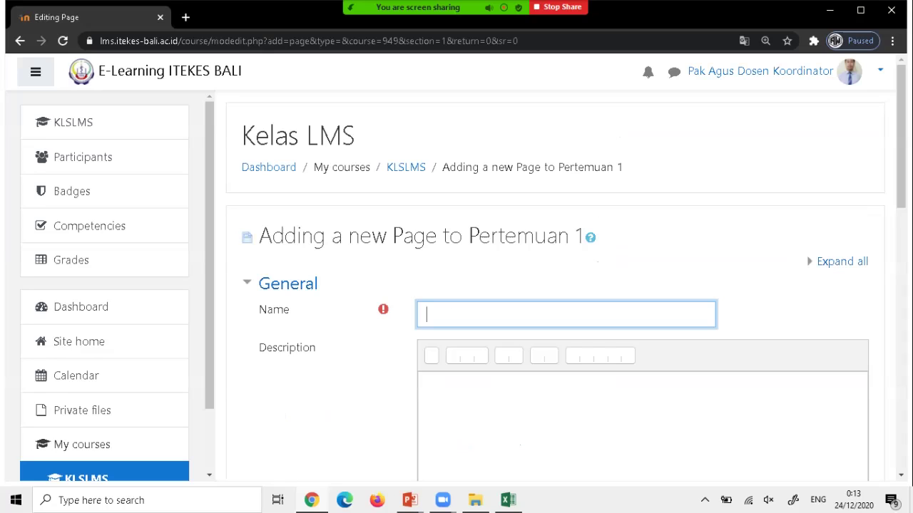
Enter 'Materi LMS Pertemuan 1' as the page name.
type("Kelas")
key("BackSpace")
key("BackSpace")
key("BackSpace")
key("BackSpace")
key("BackSpace")
key("BackSpace")
type("Ma")
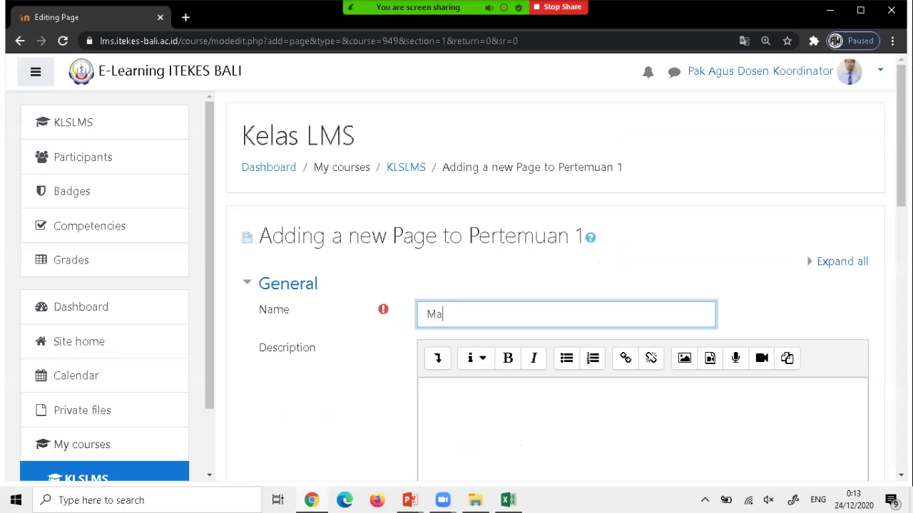
type("teri LMS")
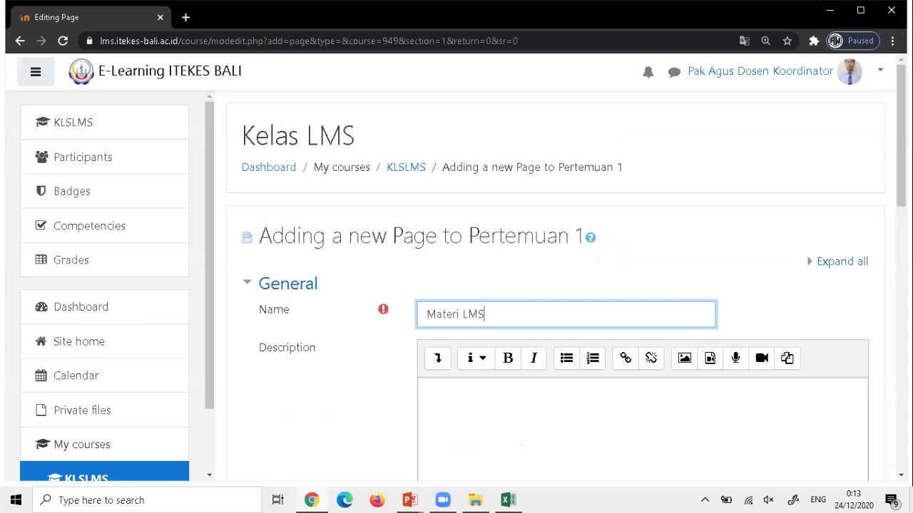
type(" Perte,m")
key("BackSpace")
type("muan 1")
scroll(556, 285, "down", 2)
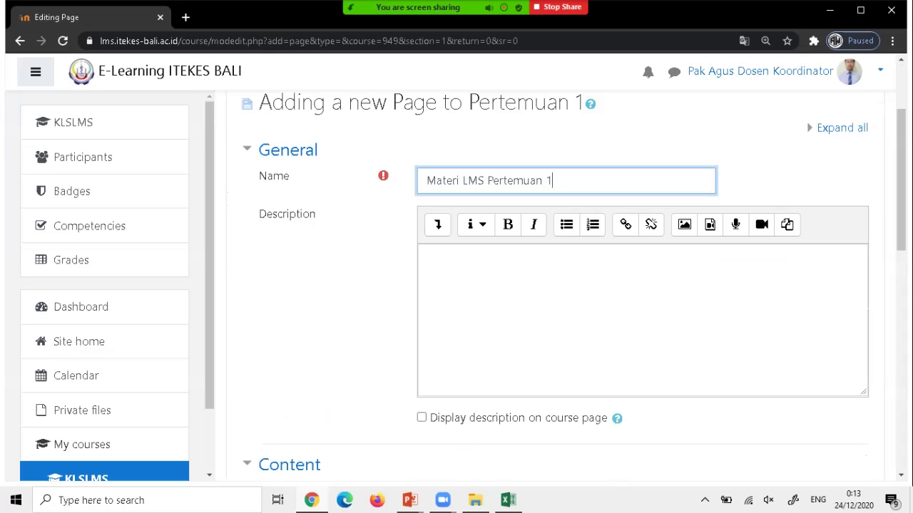
Write a description asking students to download and read the materials below and watch the video.
left_click(427, 257)
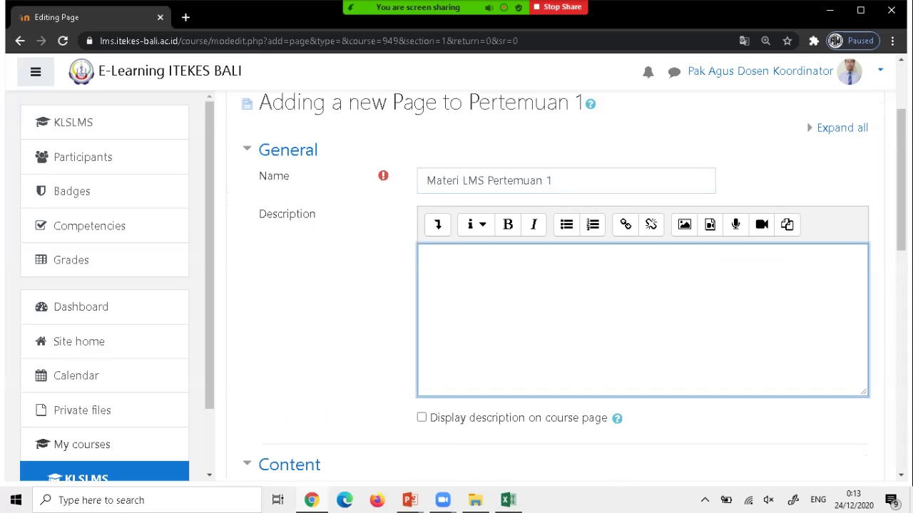
type("Pada perteuan 1 ini sialhkan")
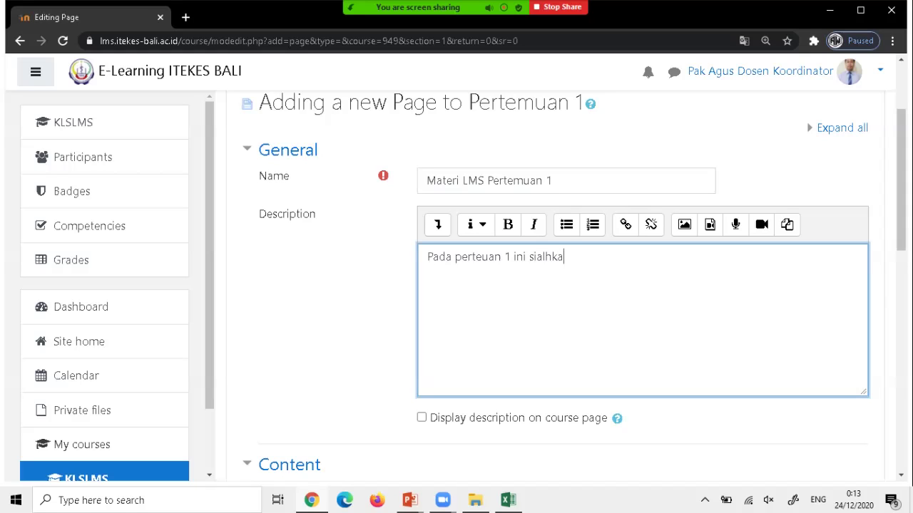
key("BackSpace")
key("BackSpace")
key("BackSpace")
key("BackSpace")
key("BackSpace")
key("BackSpace")
key("BackSpace")
type("lahkan adik2")
key("BackSpace")
type("-adik semua mendownload ")
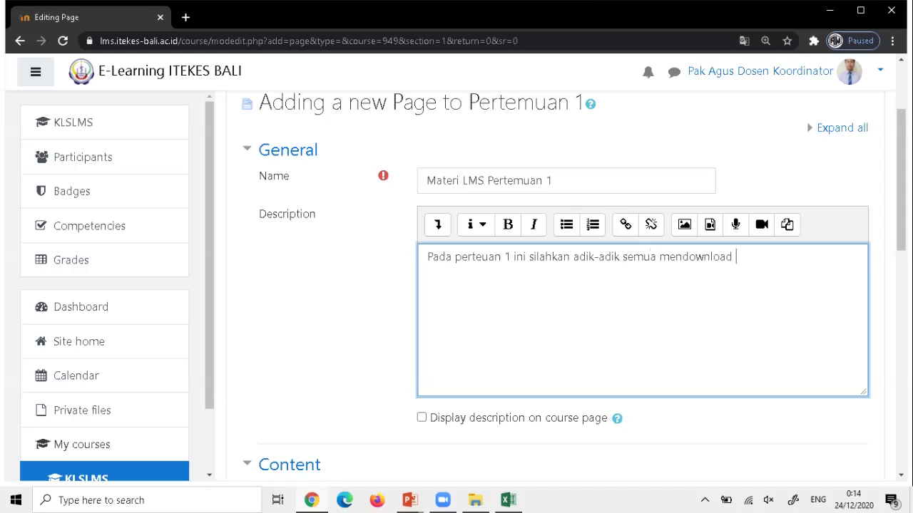
type("dan membaca materi di ")
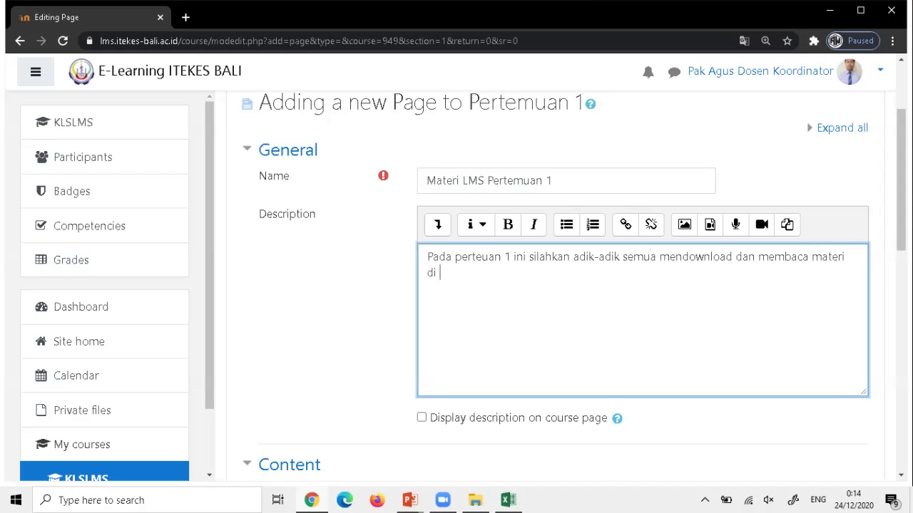
type("bawah ini dan jangan lu")
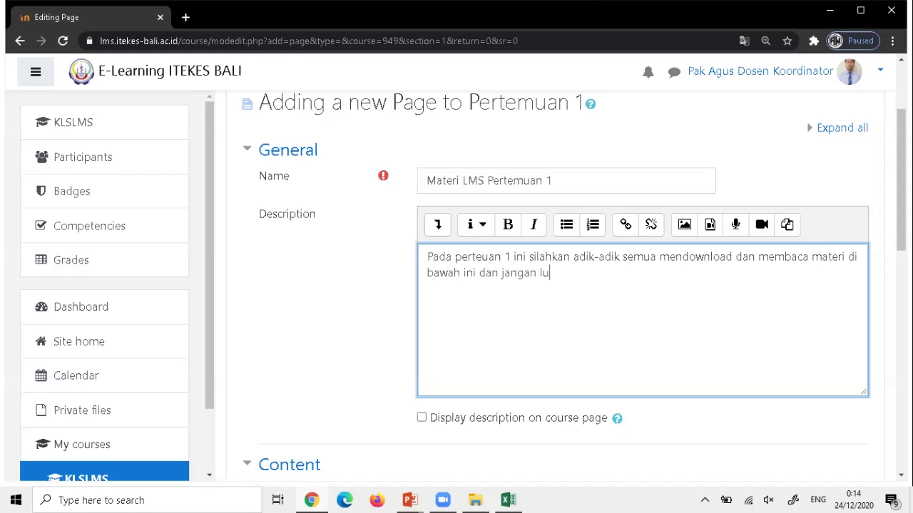
type("pa simak juga video penje")
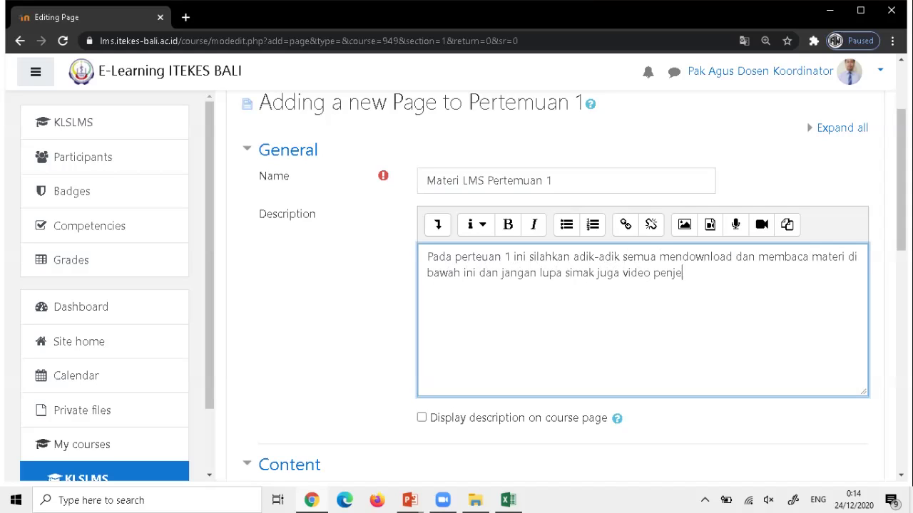
type("lesannya")
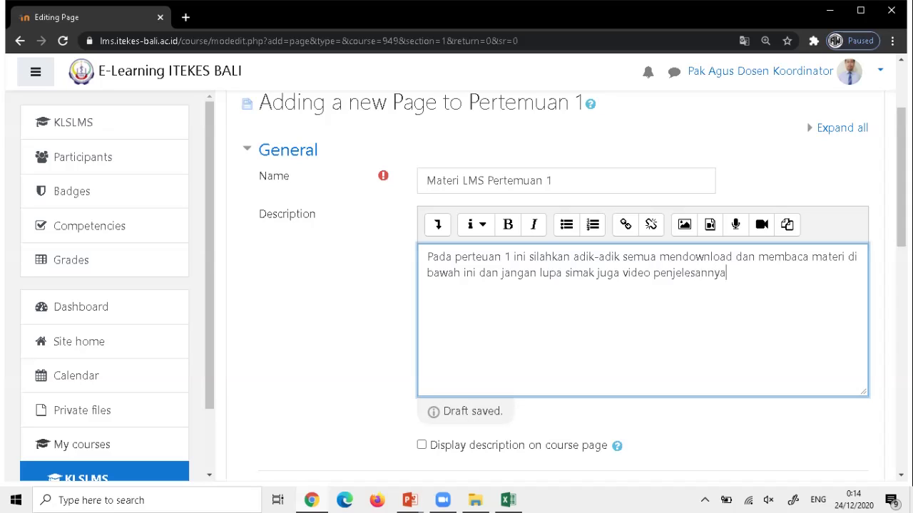
scroll(571, 286, "down", 1)
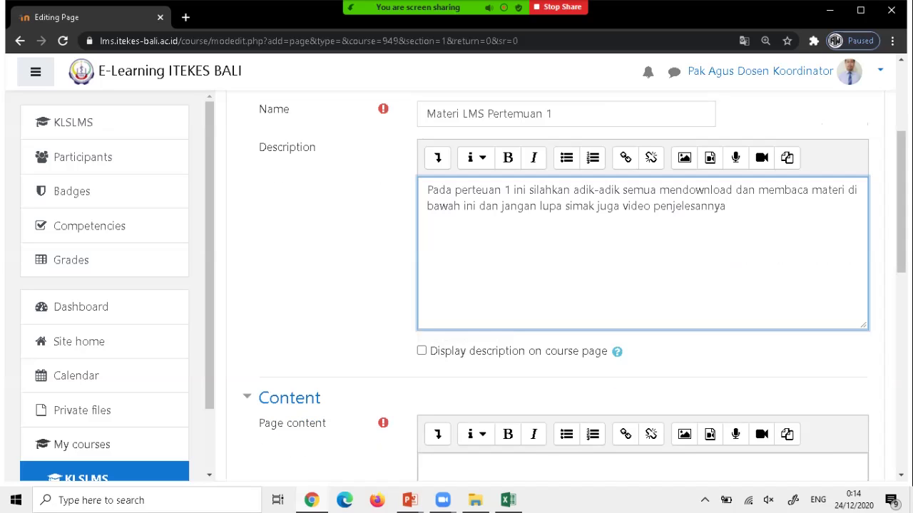
key("Tab")
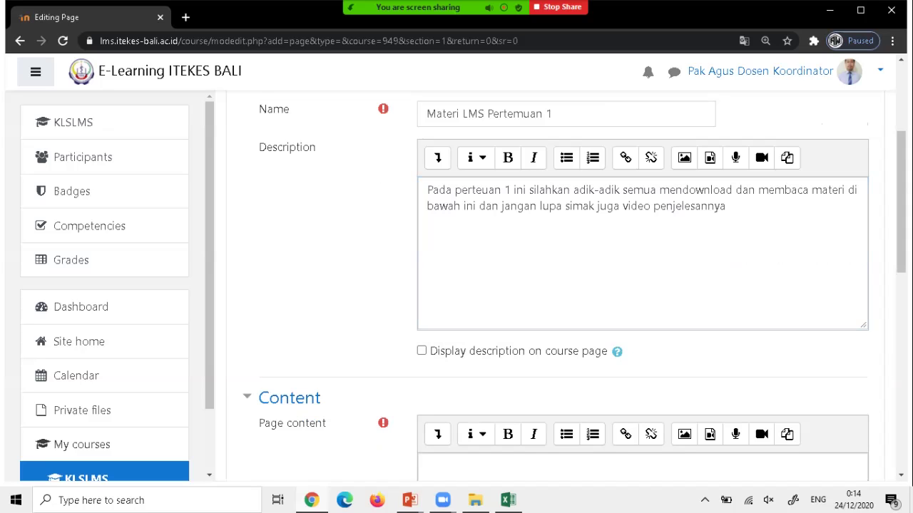
scroll(563, 285, "up", 1)
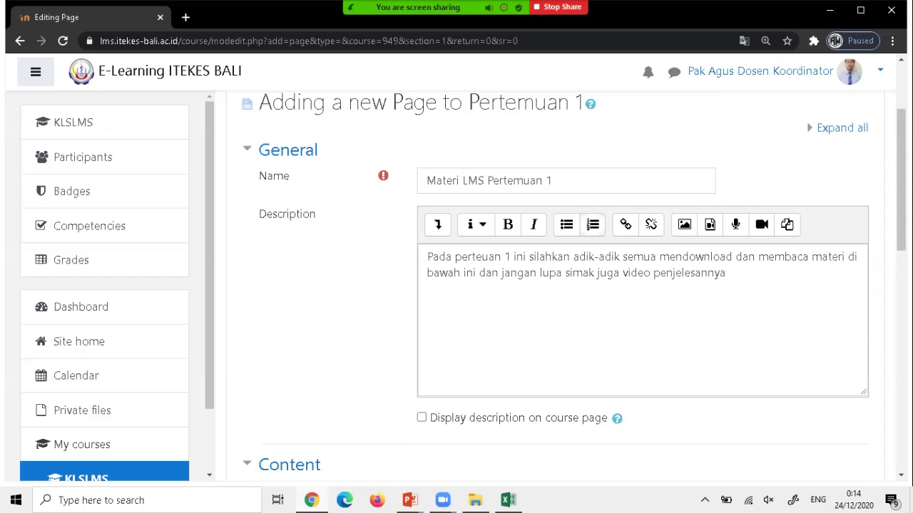
Copy the description text and paste it into the Page content field.
scroll(563, 285, "down", 1)
left_click(549, 205)
left_click(726, 206)
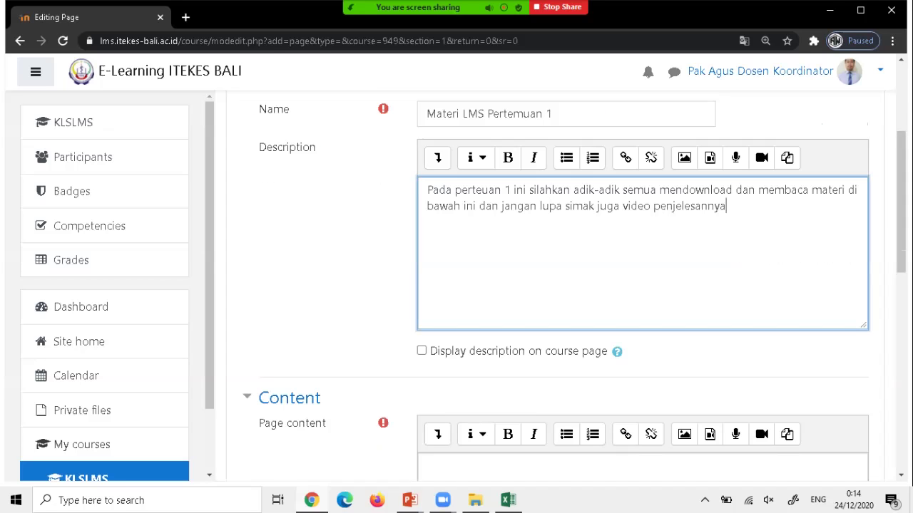
left_click_drag(427, 190, 726, 206)
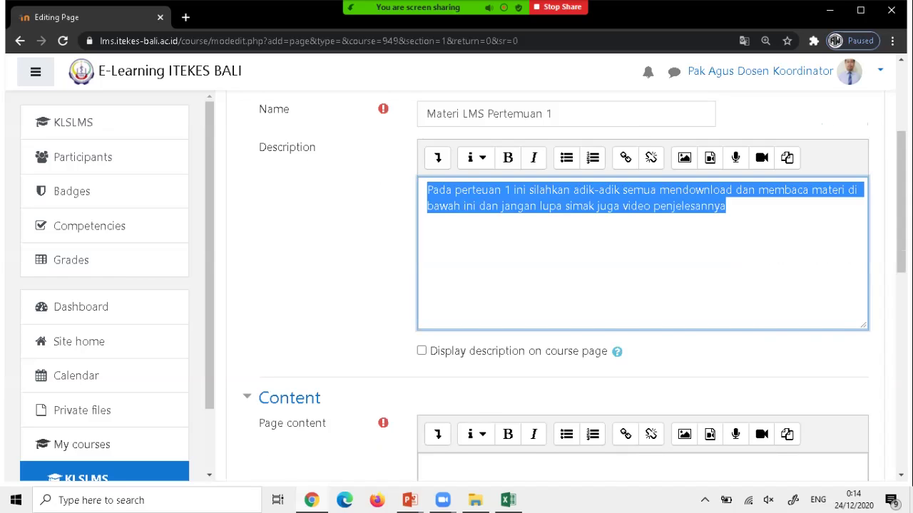
right_click(580, 207)
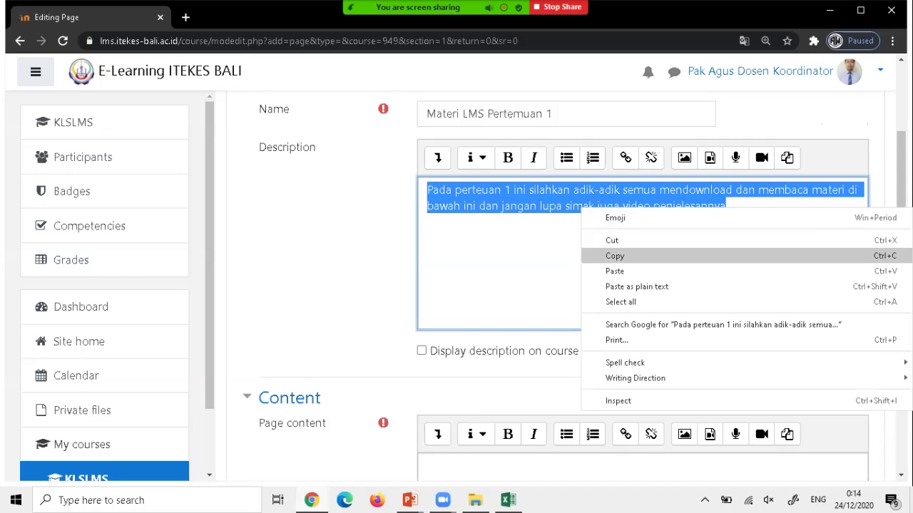
left_click(599, 256)
scroll(598, 256, "down", 1)
scroll(565, 251, "down", 2)
left_click(501, 286)
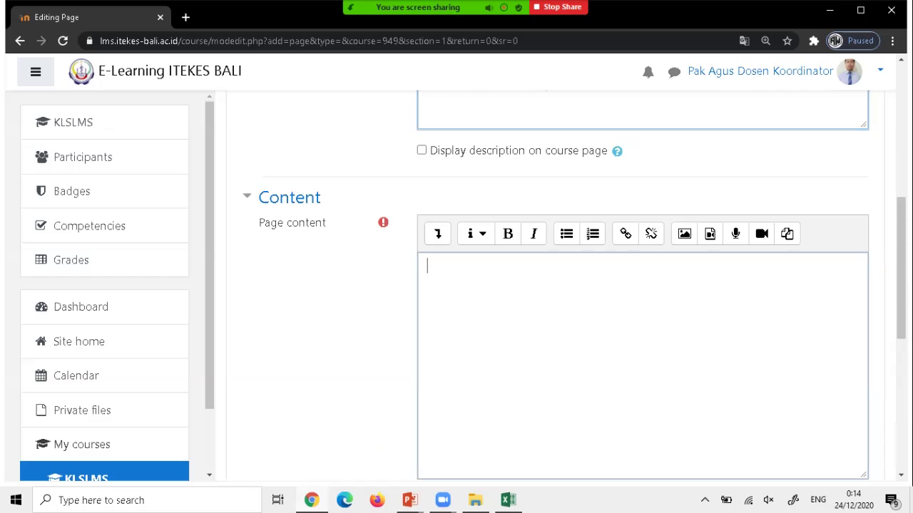
right_click(501, 284)
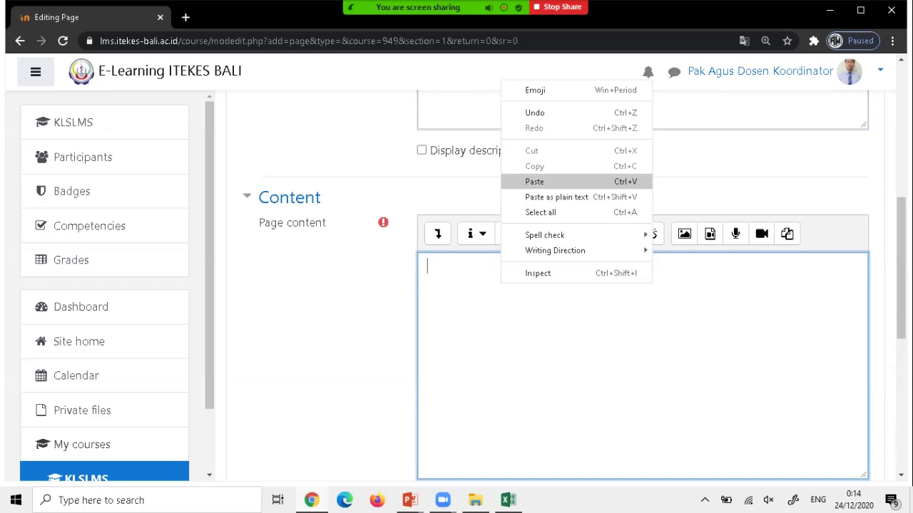
left_click(542, 181)
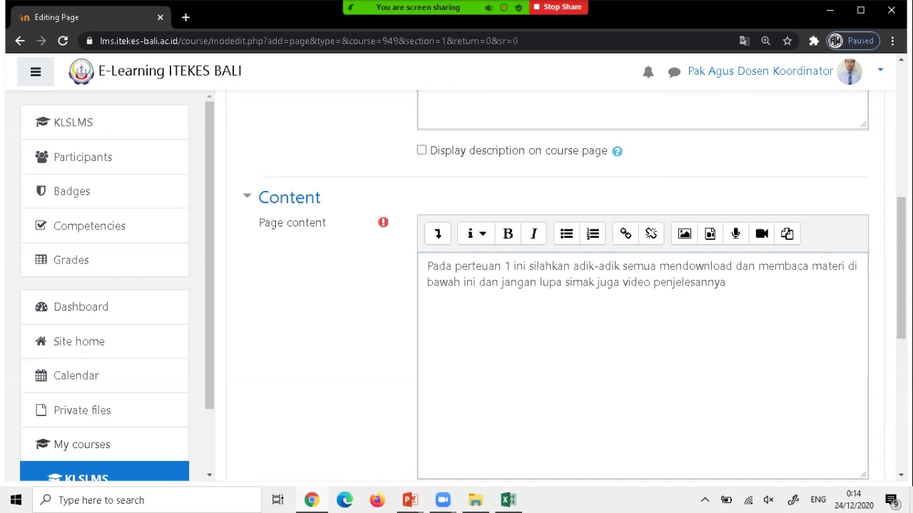
scroll(540, 218, "up", 4)
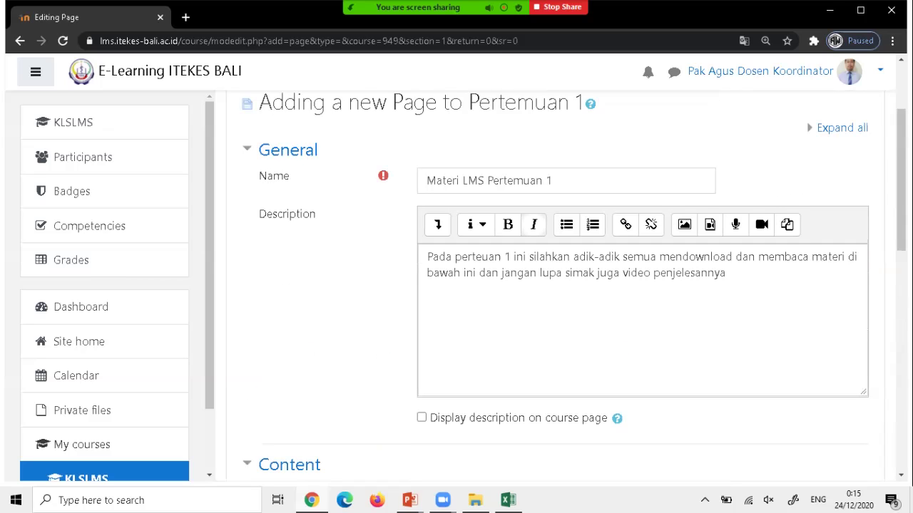
Tick 'Display description on course page'.
left_click(551, 180)
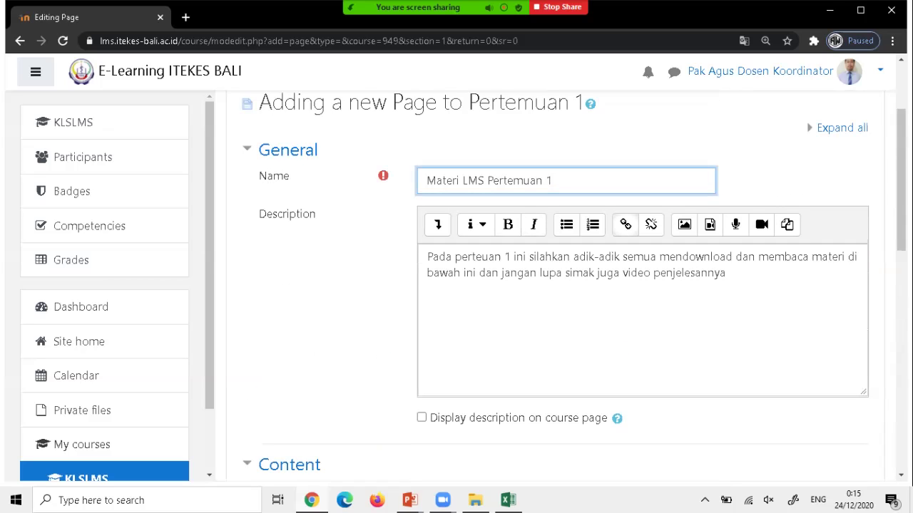
left_click(726, 273)
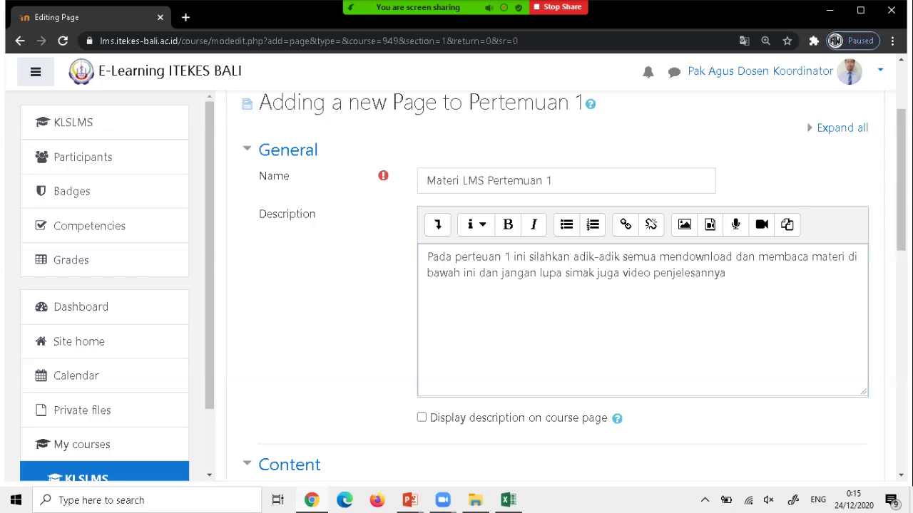
left_click(422, 418)
scroll(421, 418, "down", 3)
scroll(642, 299, "down", 3)
scroll(642, 299, "up", 4)
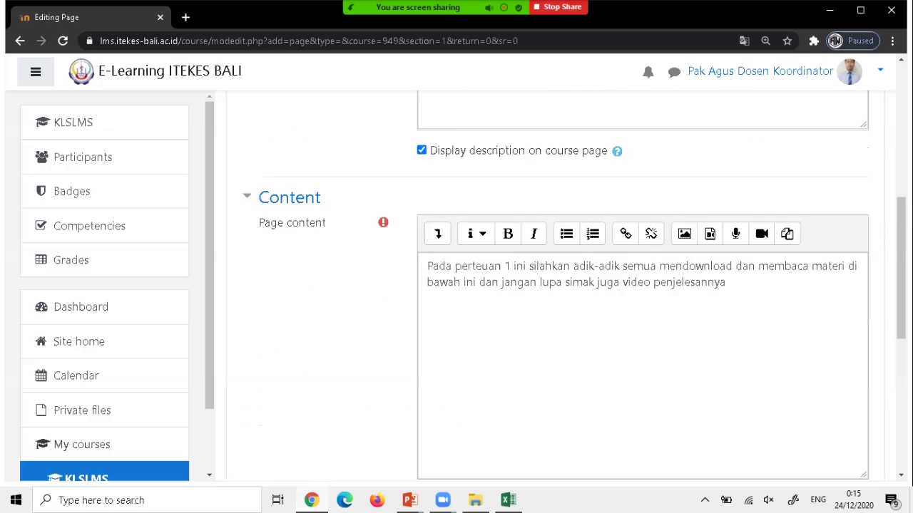
scroll(556, 286, "down", 7)
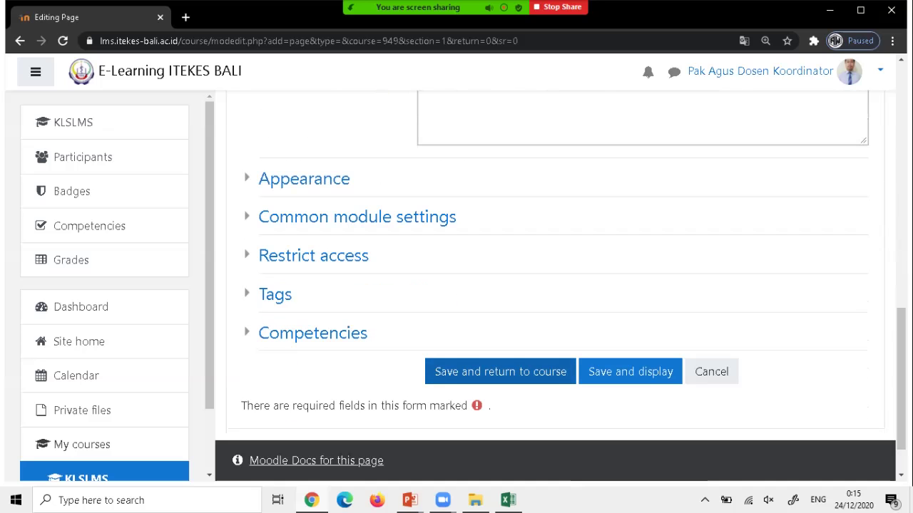
Save the page with 'Save and return to course'.
left_click(500, 371)
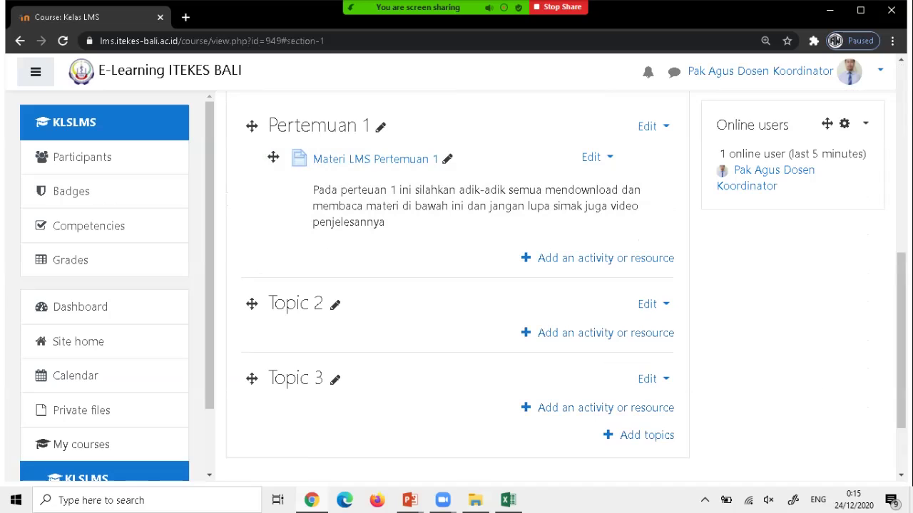
Browse to Local Disk (D:) and open the _MATERI TIK course materials folder.
key("alt+Tab")
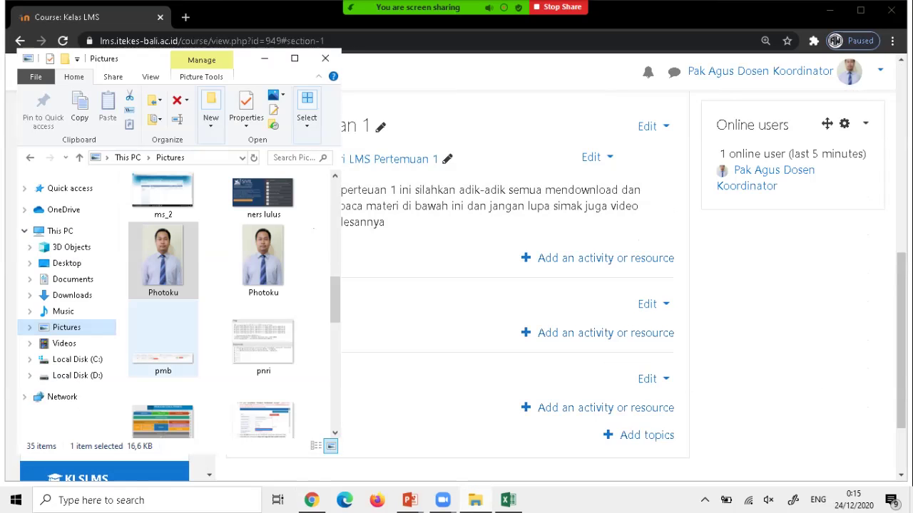
left_click(77, 375)
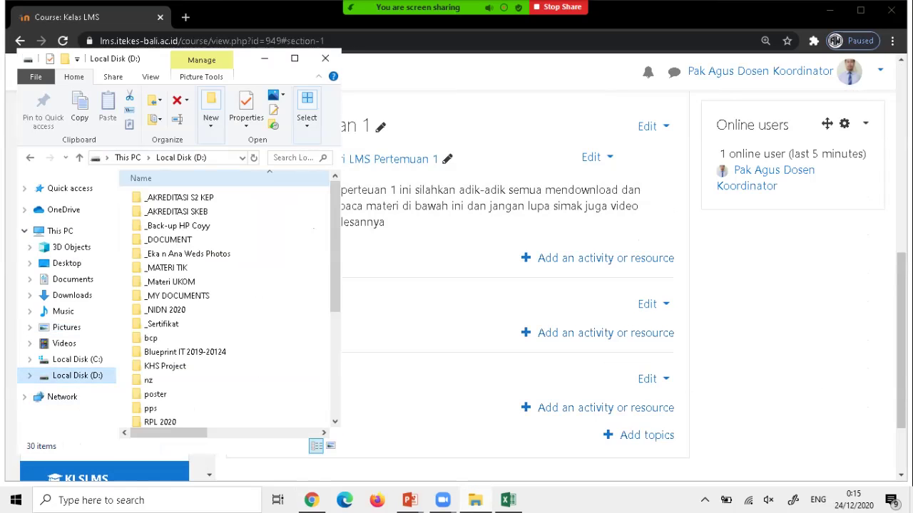
double_click(166, 267)
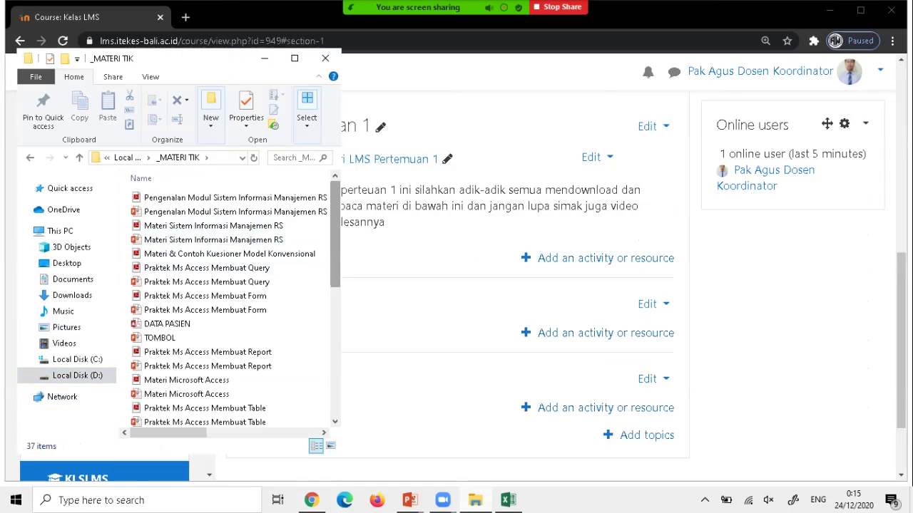
scroll(200, 214, "down", 1)
scroll(200, 218, "up", 1)
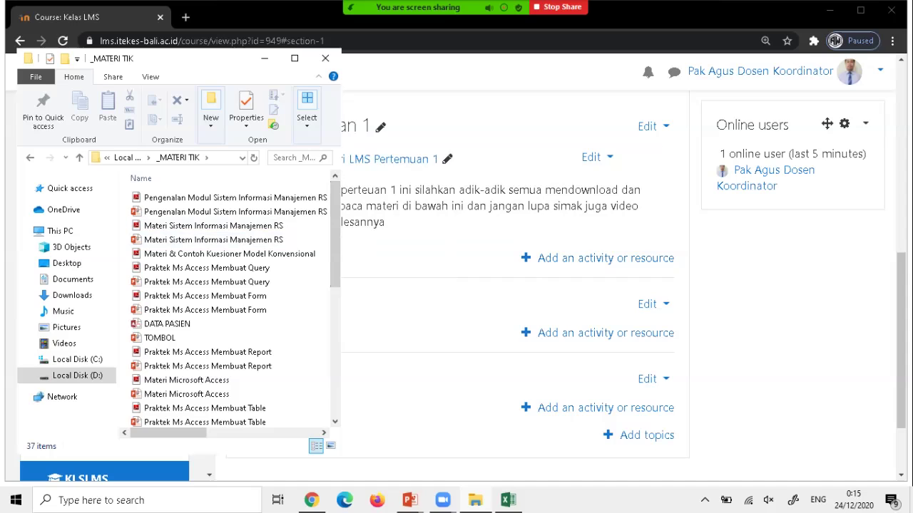
Back in the browser, choose File in the activity chooser under Pertemuan 1.
key("alt+Tab")
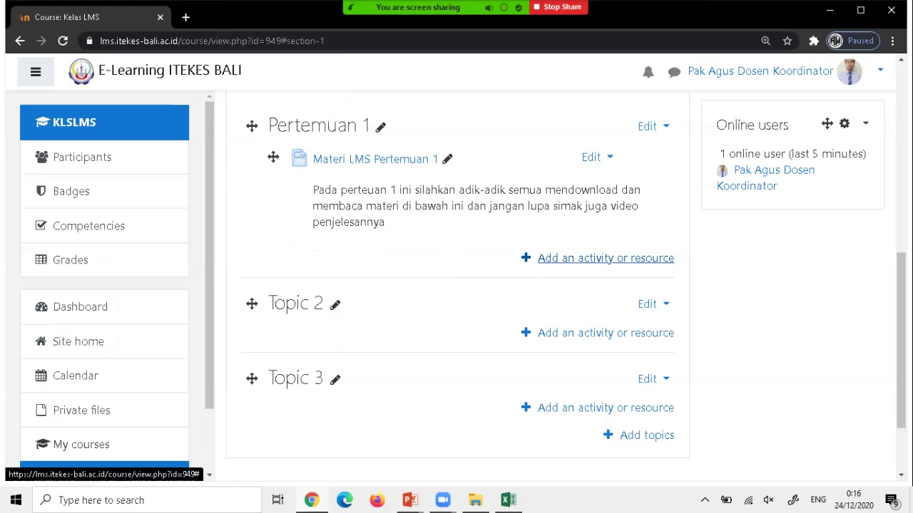
left_click(605, 259)
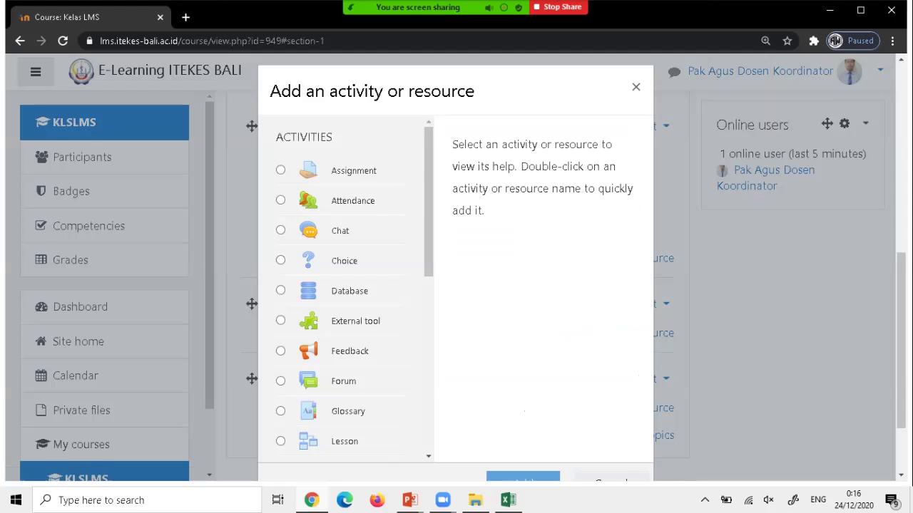
scroll(349, 285, "down", 5)
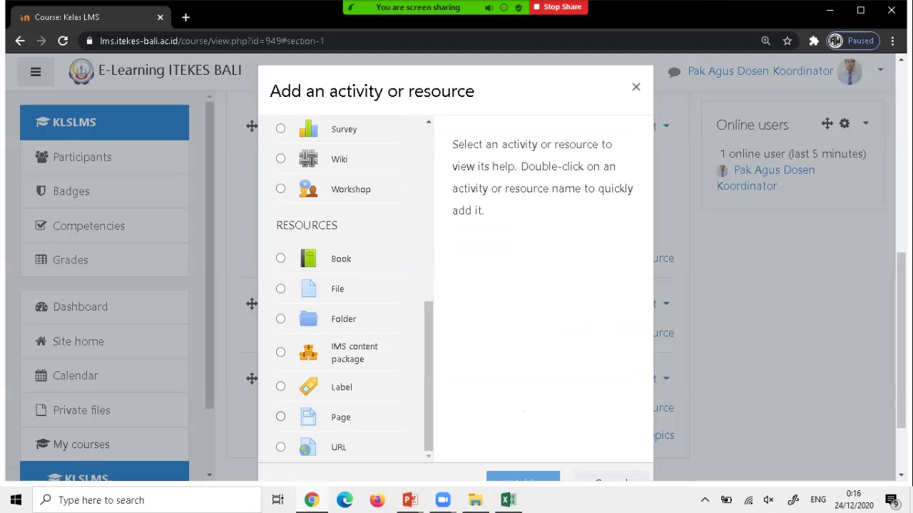
left_click(280, 288)
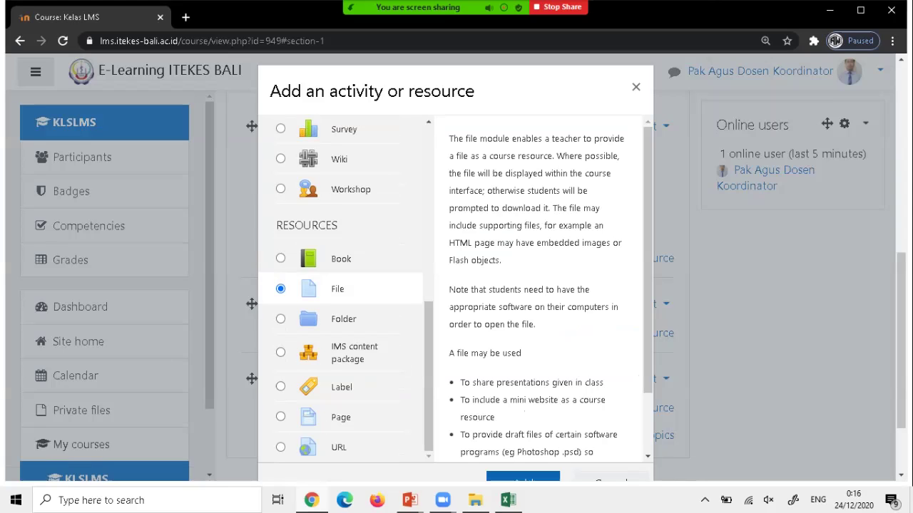
key("Return")
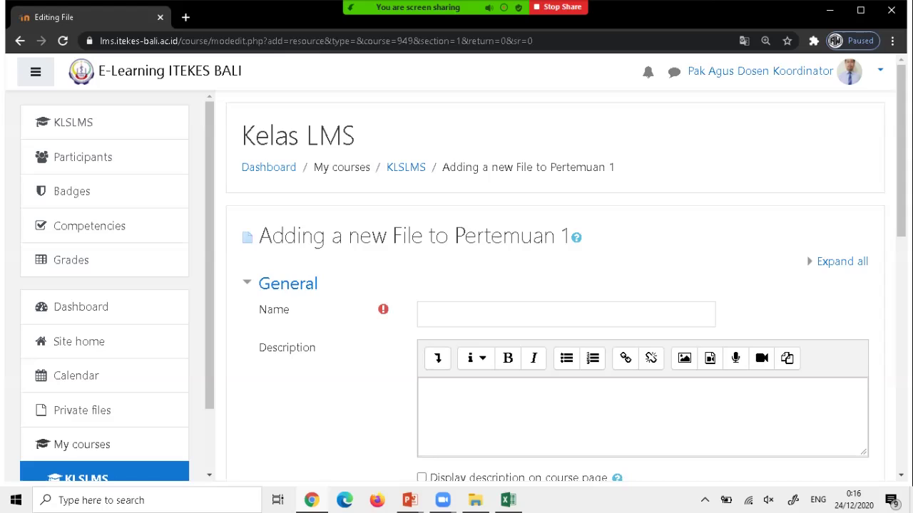
Enter 'Materi SIM-RS' in the new File resource's Name field.
left_click(428, 314)
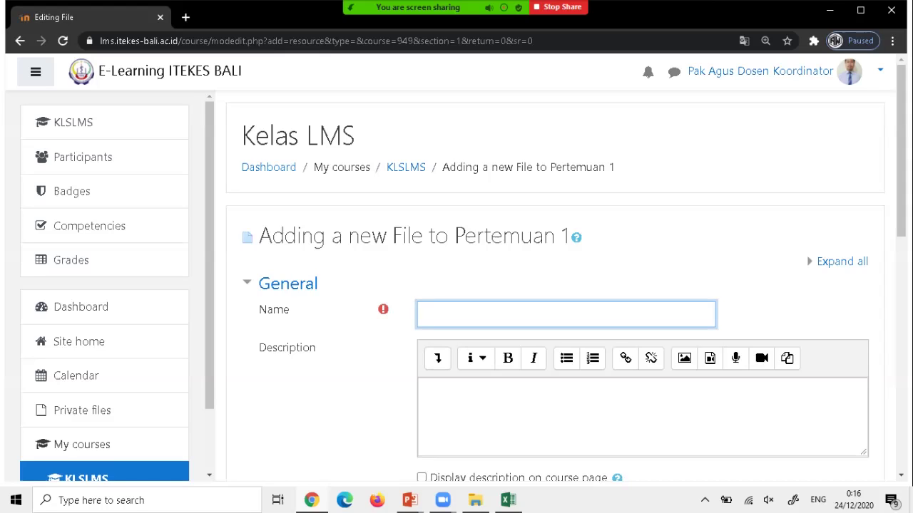
type("Materi SIM-RS")
scroll(555, 285, "down", 2)
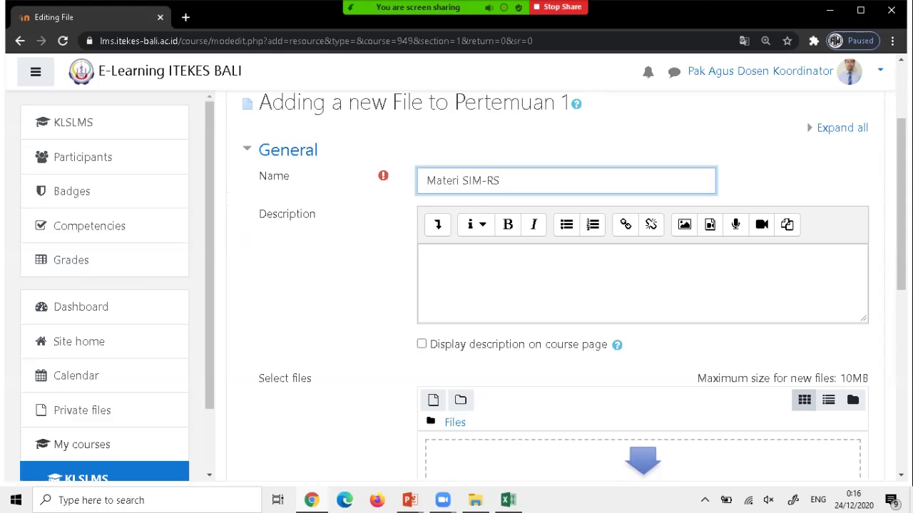
scroll(555, 285, "down", 2)
scroll(554, 285, "down", 2)
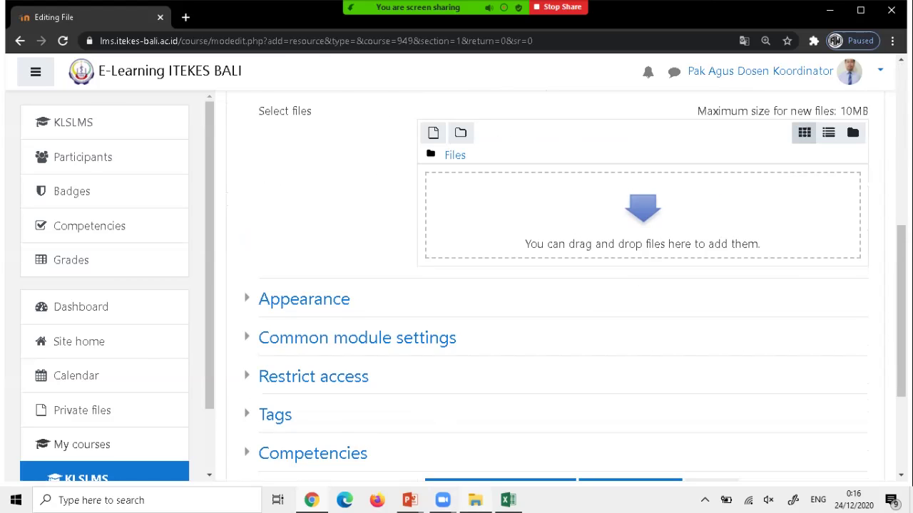
Drag 'Materi Sistem Informasi Manajemen RS' PDF from _MATERI TIK into the Moodle drop zone.
key("alt+Tab")
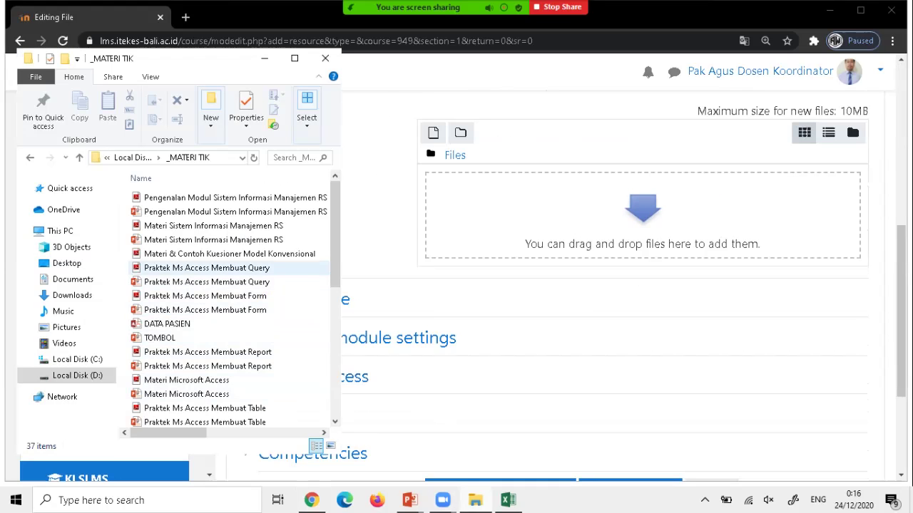
left_click(213, 226)
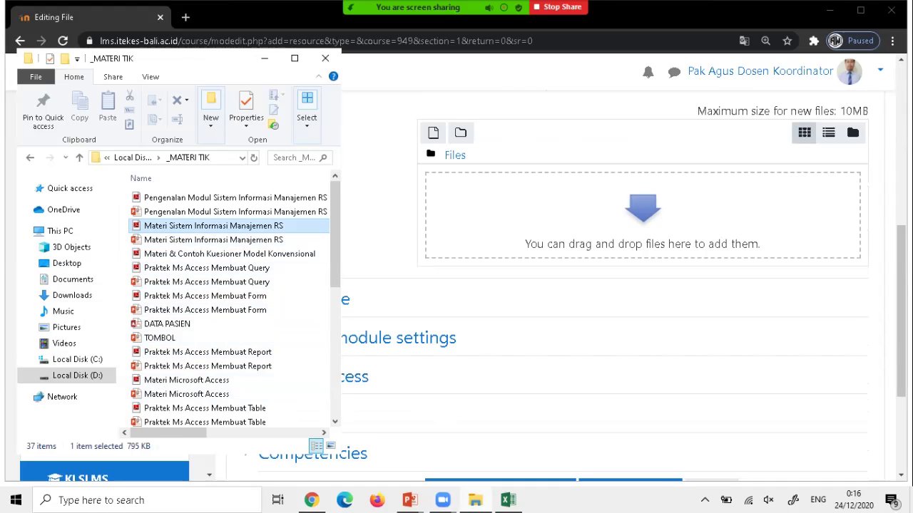
left_click_drag(213, 226, 645, 230)
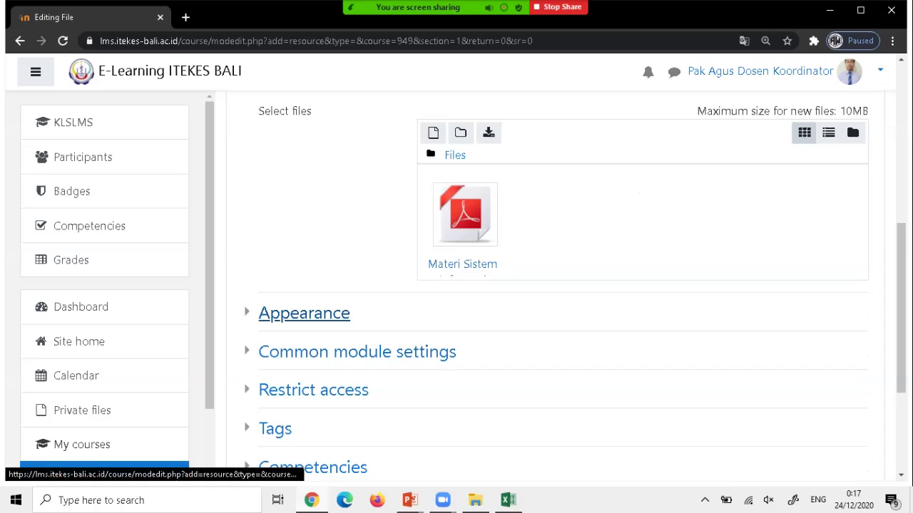
Set the PDF's Appearance display to Force download, showing its file size and type.
left_click(303, 313)
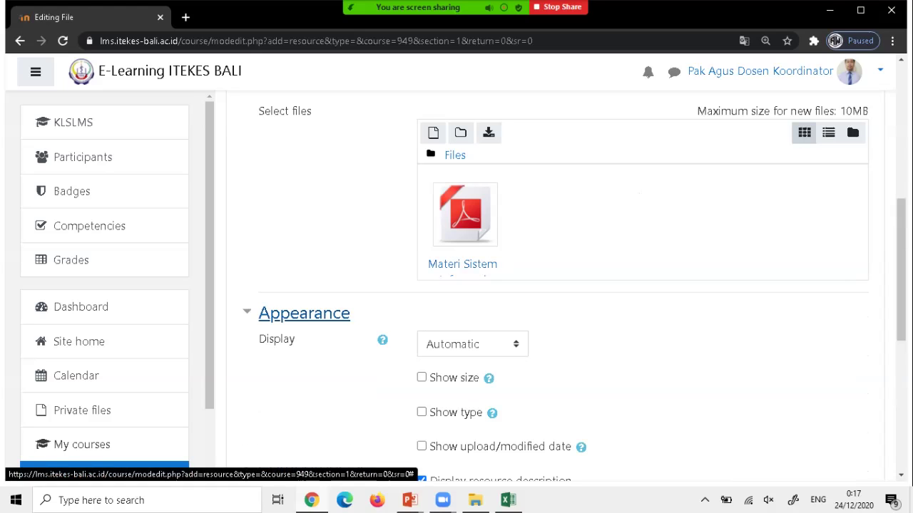
scroll(556, 285, "down", 2)
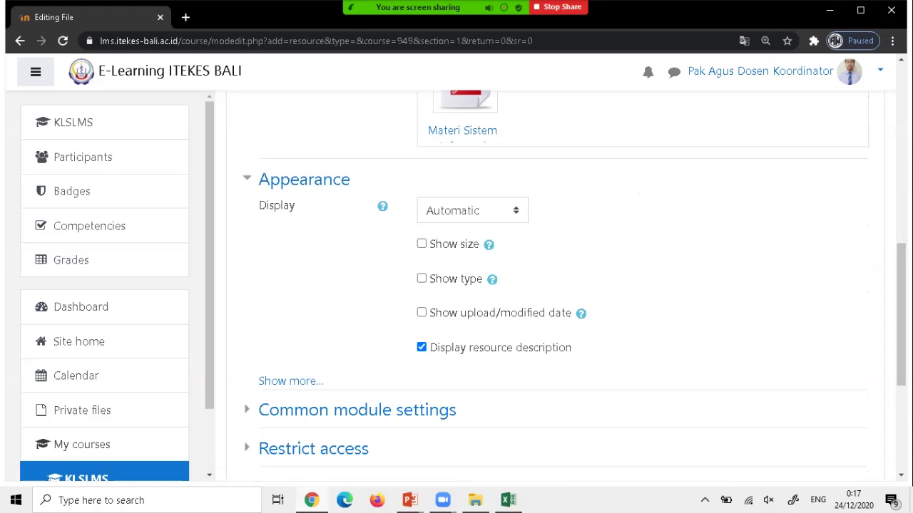
left_click(472, 211)
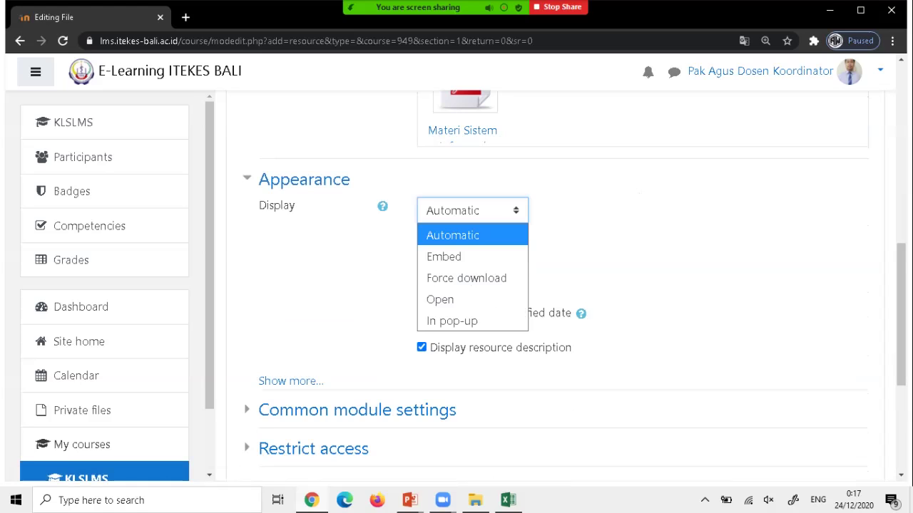
left_click(466, 278)
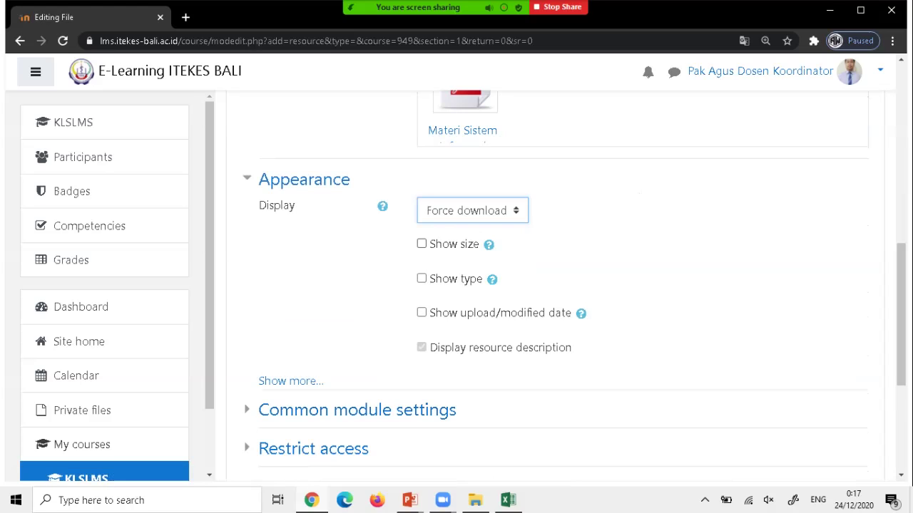
left_click(421, 243)
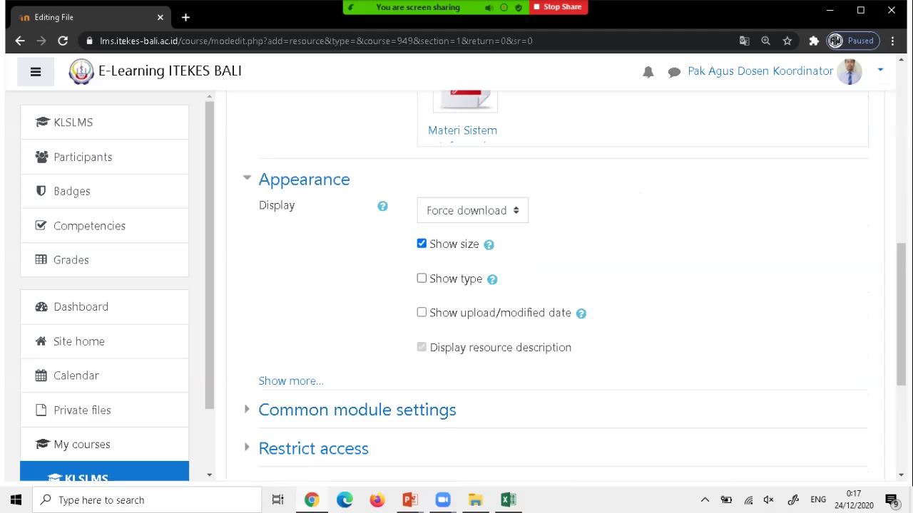
left_click(422, 279)
Save the Materi SIM-RS file resource and return to the course page.
scroll(556, 285, "up", 7)
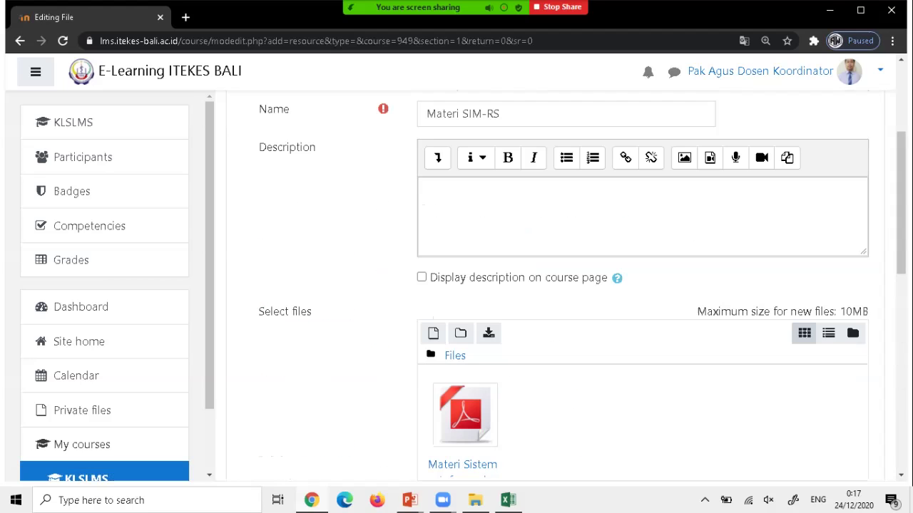
scroll(556, 285, "down", 2)
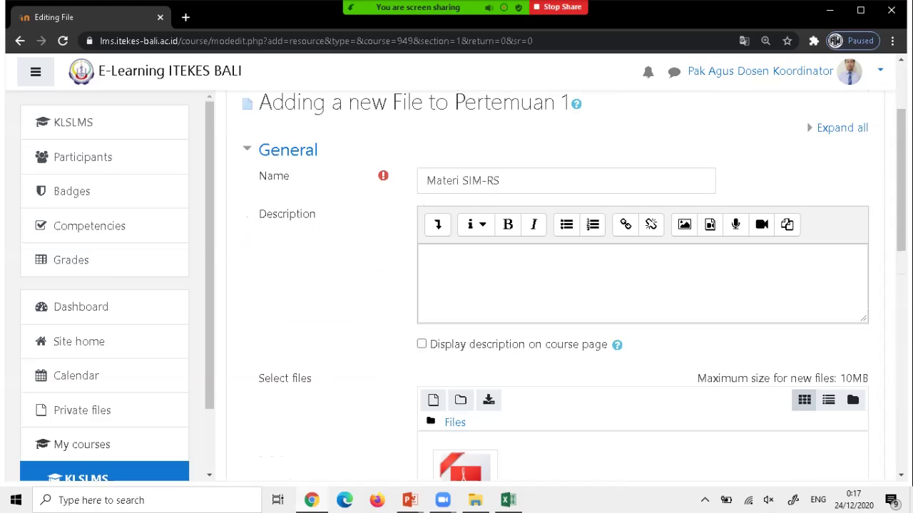
scroll(556, 286, "down", 3)
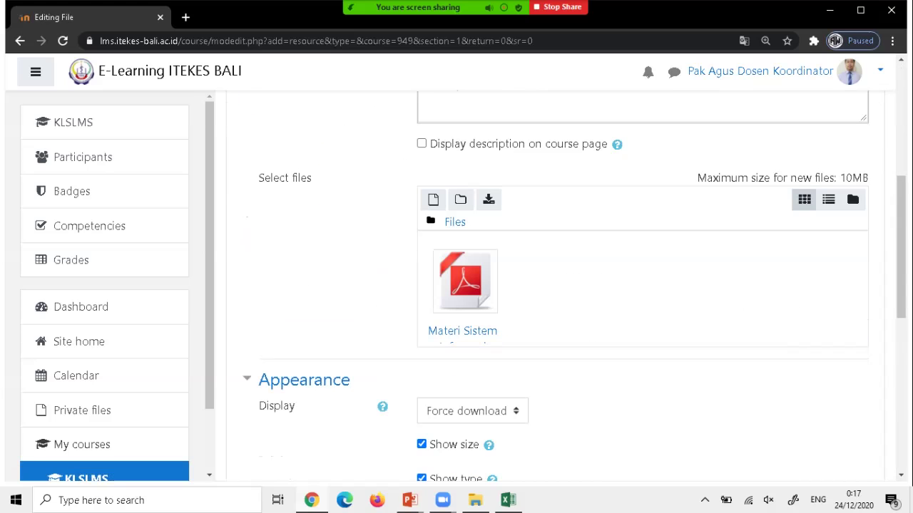
scroll(557, 285, "down", 3)
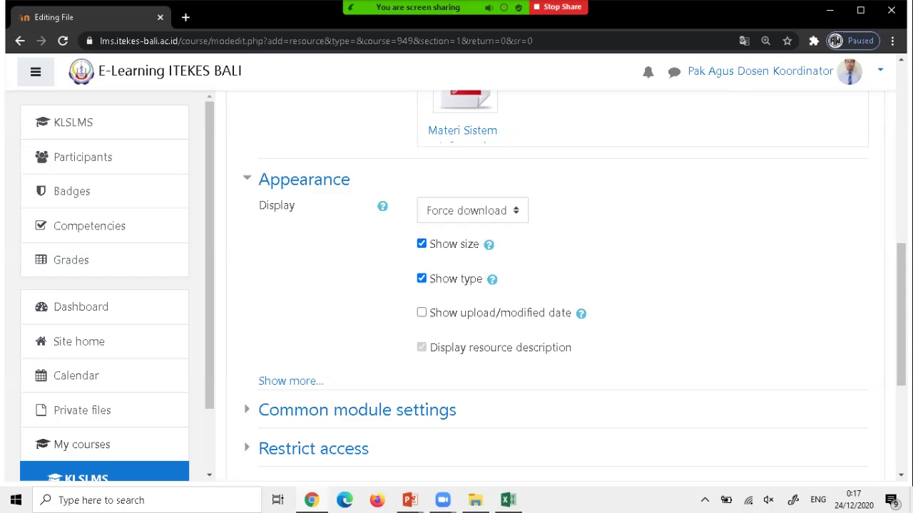
scroll(556, 286, "down", 3)
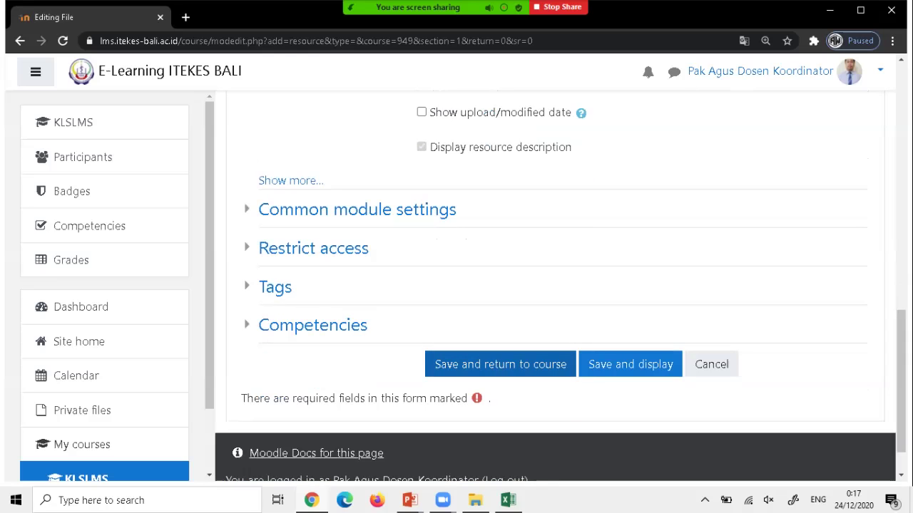
left_click(500, 364)
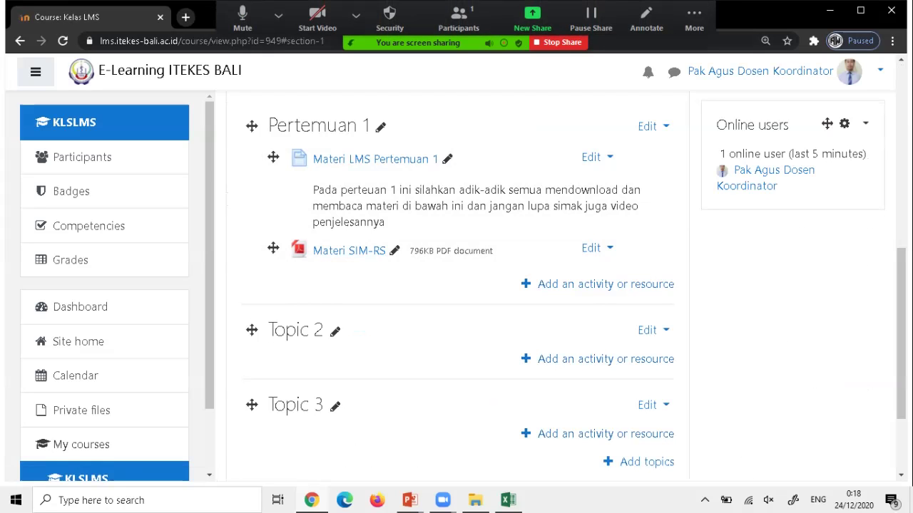
Open a new browser tab once Materi SIM-RS appears under Pertemuan 1.
key("ctrl+t")
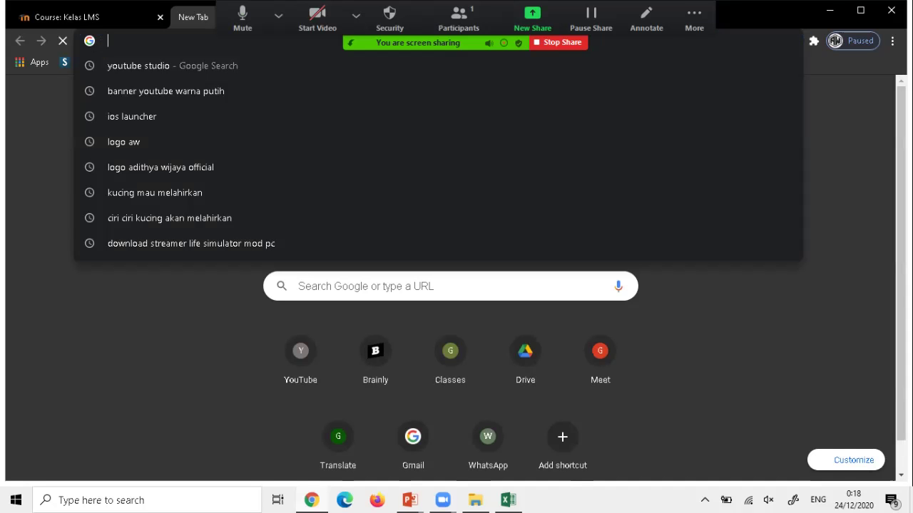
Go to YouTube, search 'arthawijaya', and browse the Artha Wijaya Official channel's Video tab.
type("youtub")
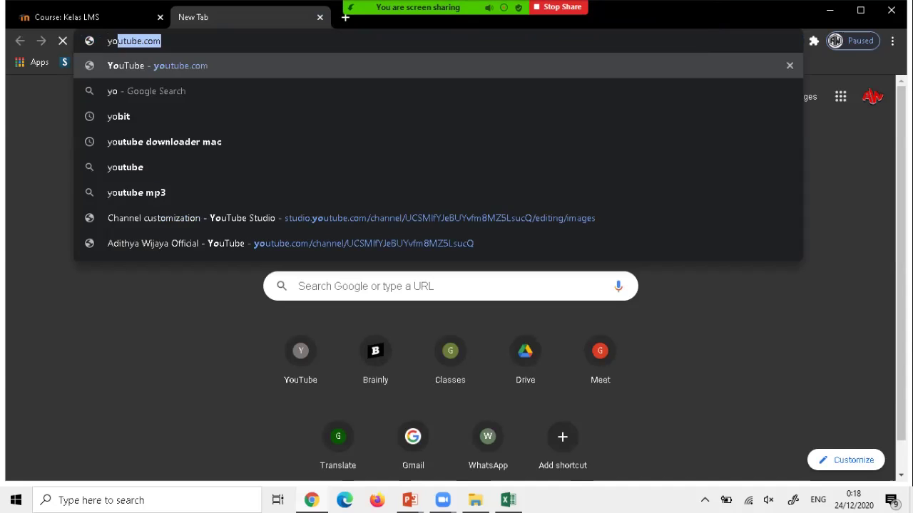
type("e")
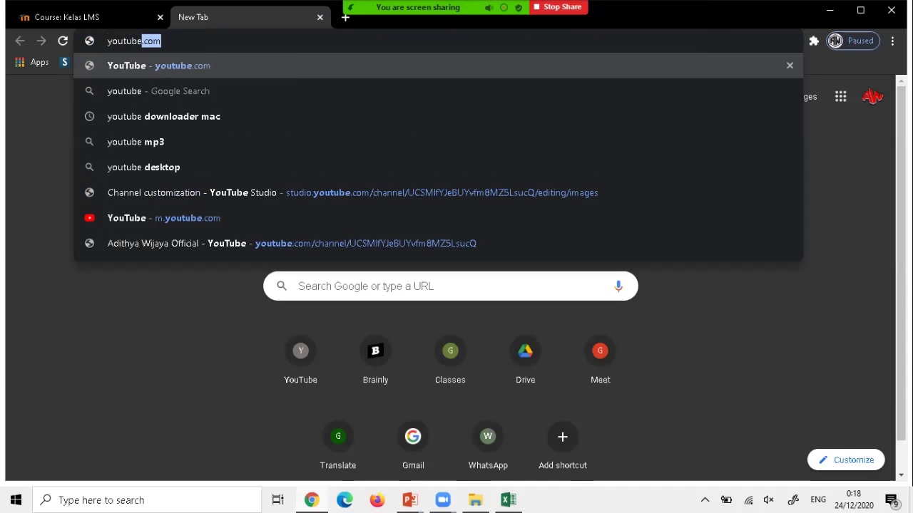
key("Return")
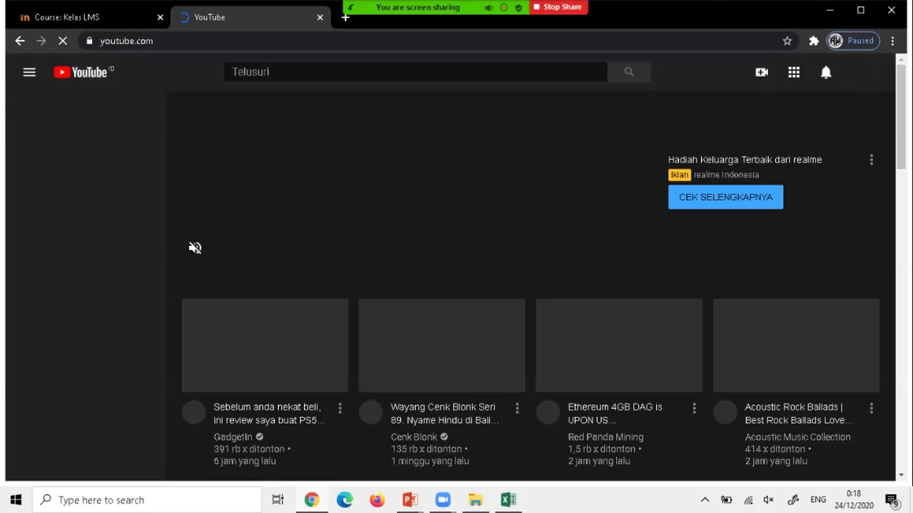
type("art")
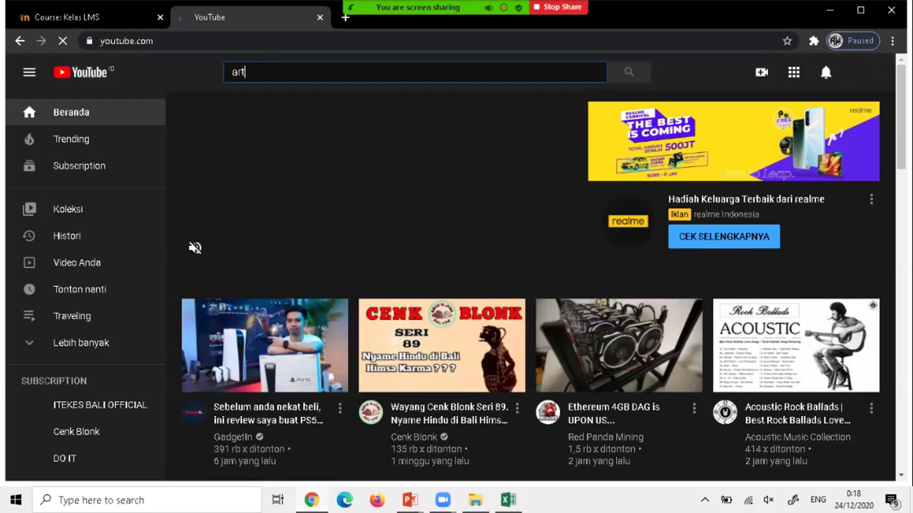
type("hawijaya")
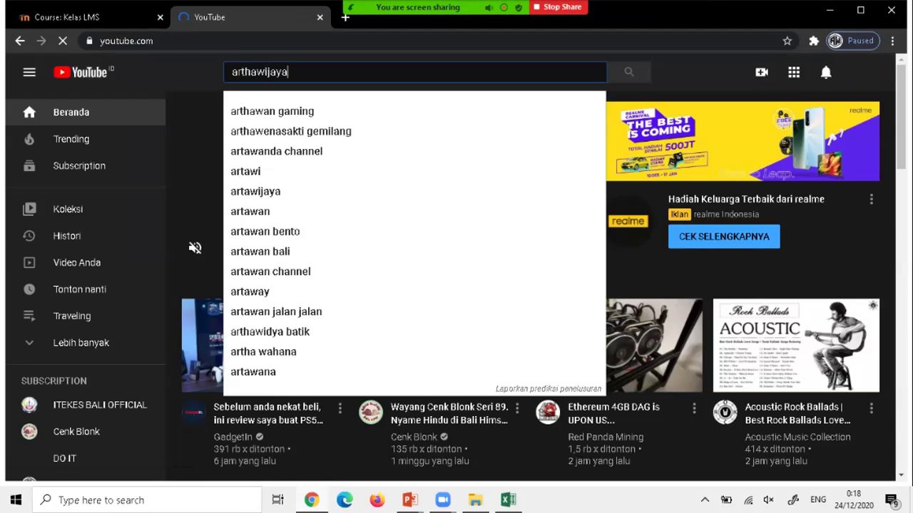
key("Return")
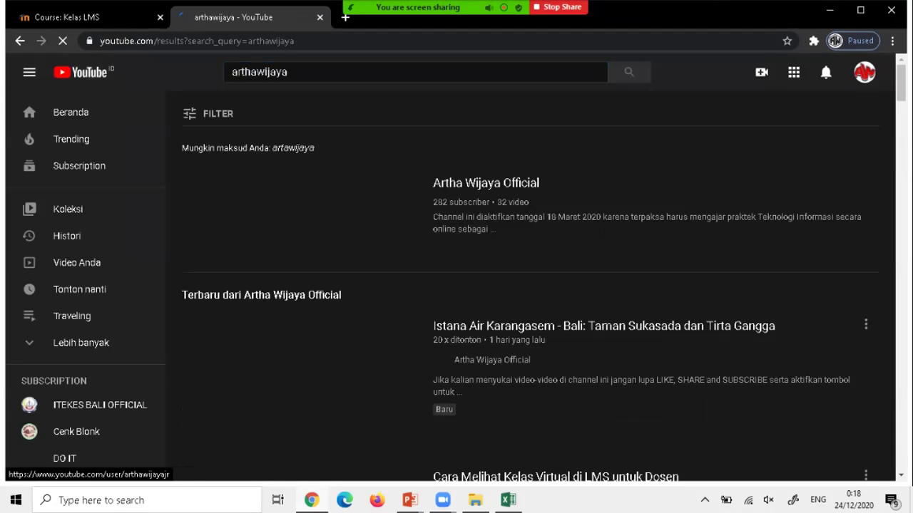
left_click(485, 183)
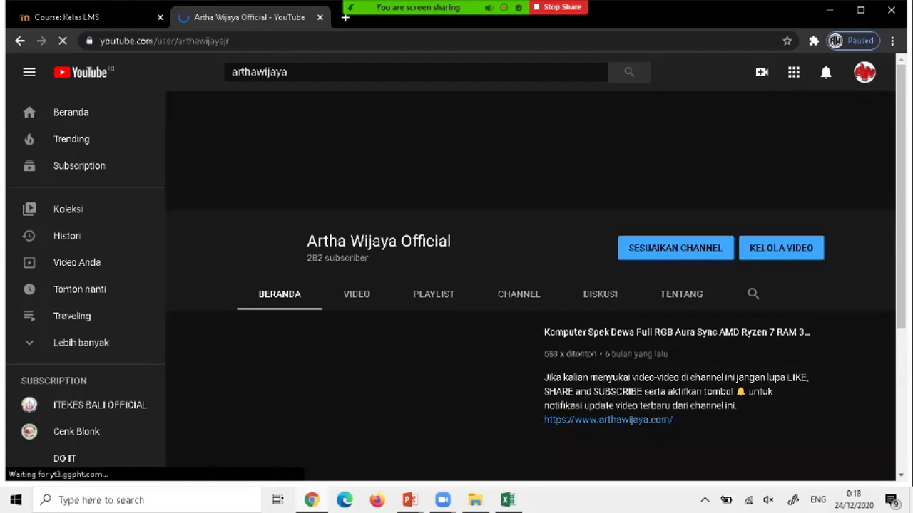
left_click(356, 294)
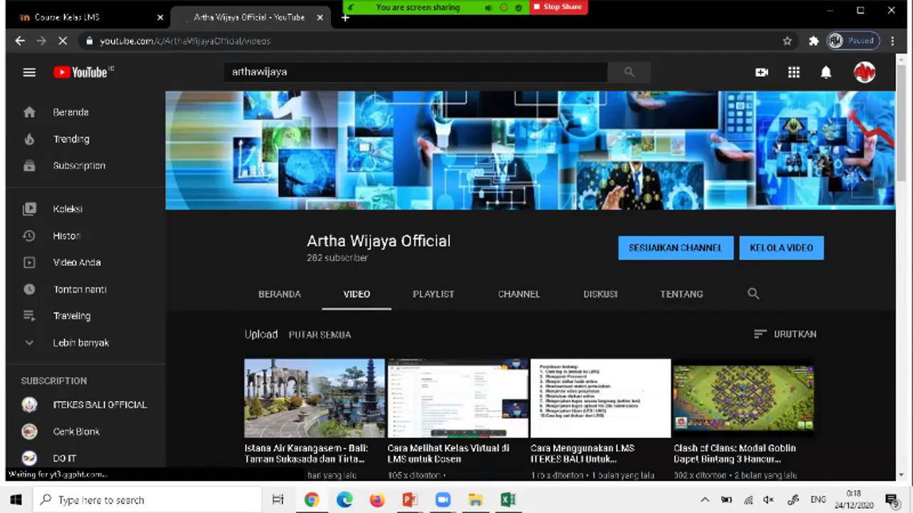
scroll(599, 342, "down", 5)
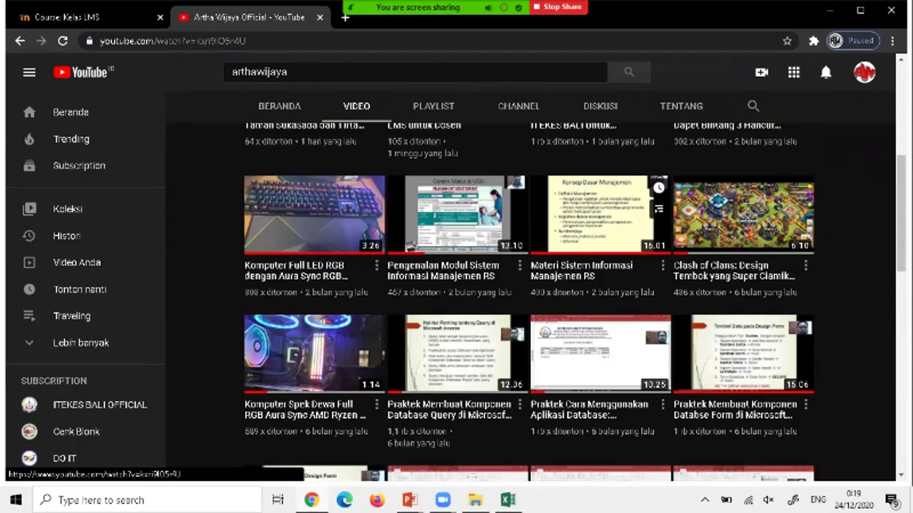
Open the Materi Sistem Informasi Manajemen RS video, pause it, and copy its URL.
left_click(599, 214)
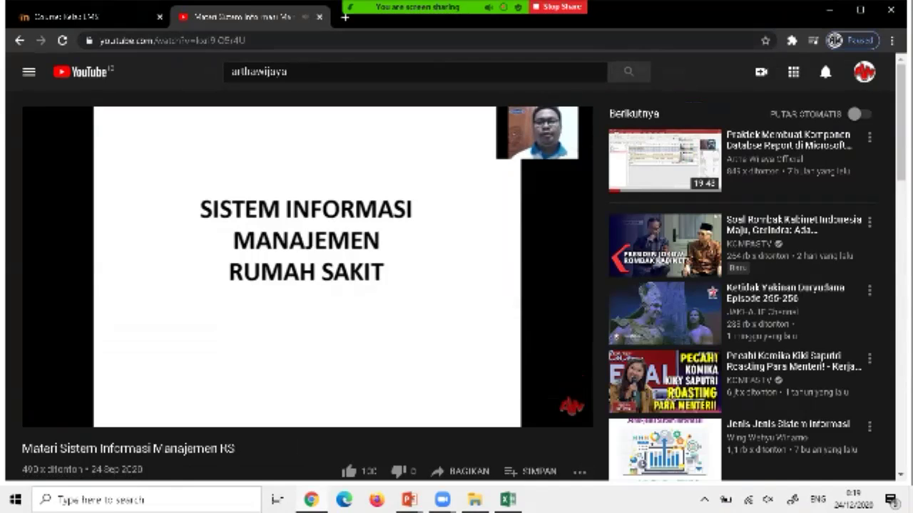
key("space")
left_click(247, 41)
key("ctrl+a")
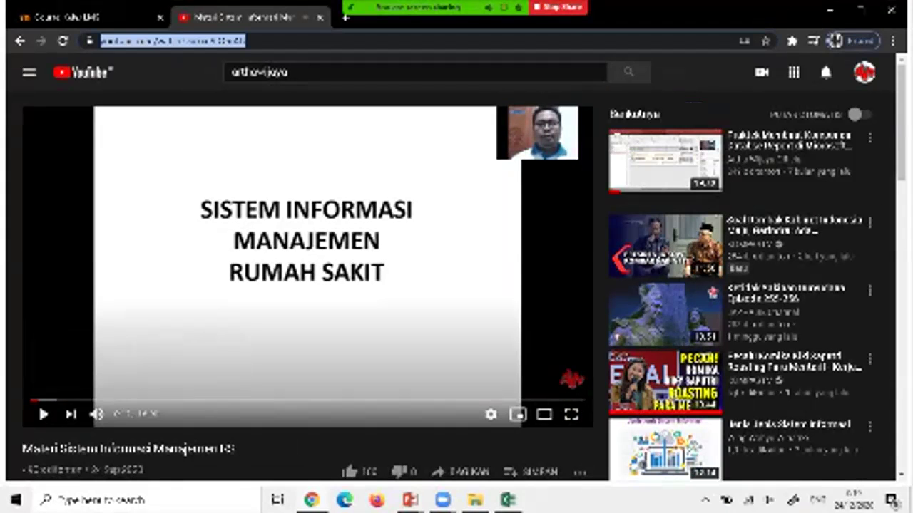
right_click(237, 40)
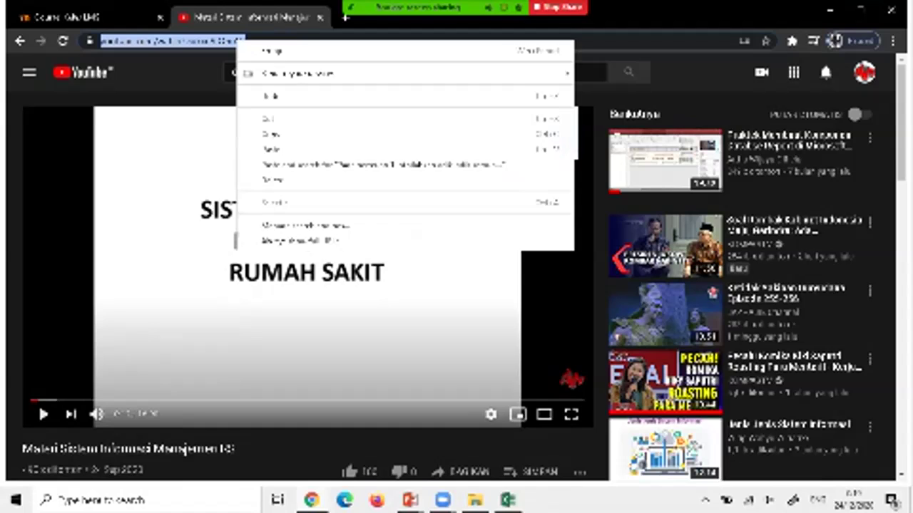
left_click(271, 134)
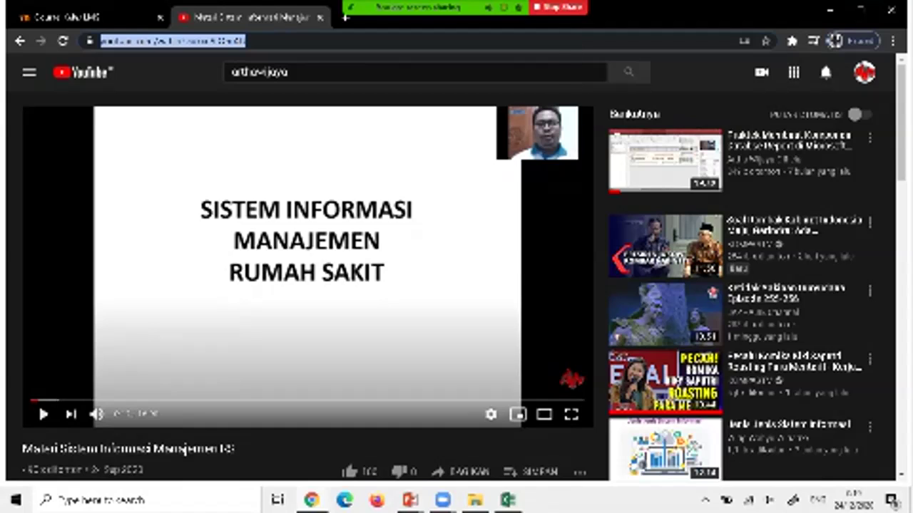
right_click(235, 41)
left_click(271, 137)
Back on the Moodle course tab, add a new Label resource to Pertemuan 1.
key("alt+Tab")
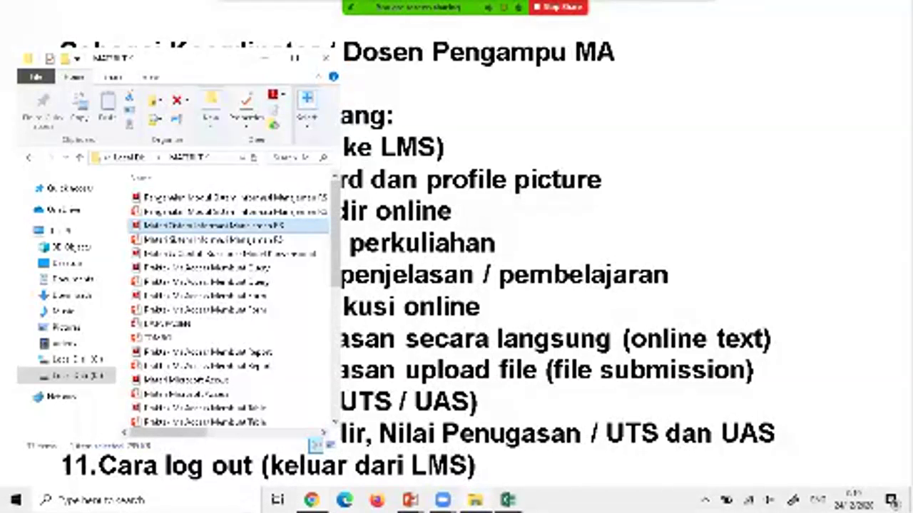
key("alt+Tab")
key("ctrl+shift+Tab")
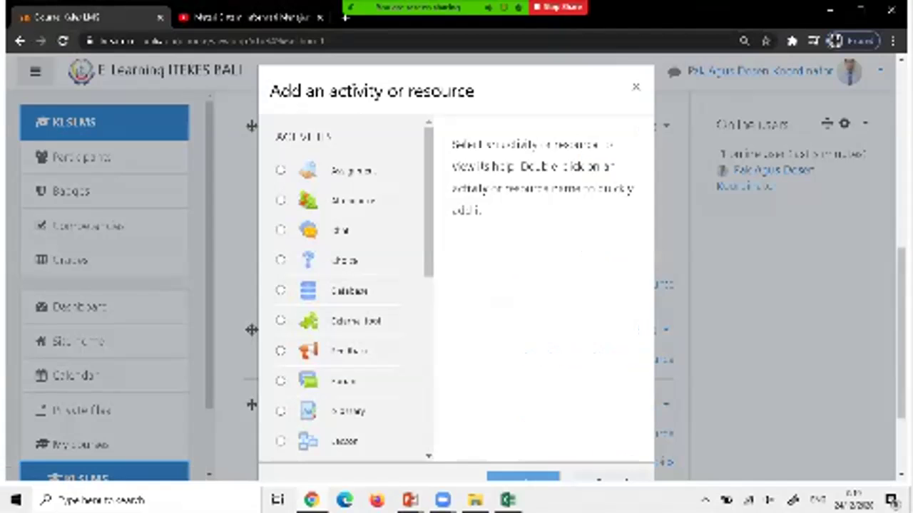
scroll(349, 285, "down", 6)
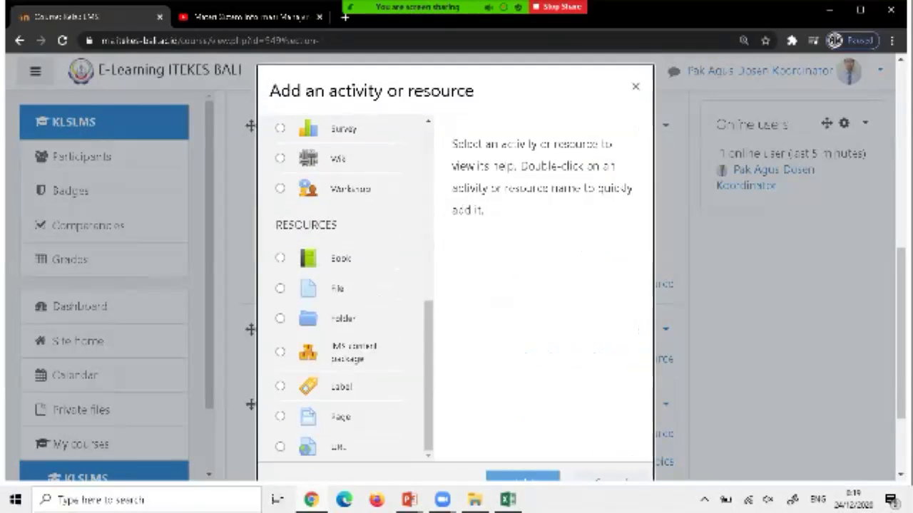
left_click(314, 386)
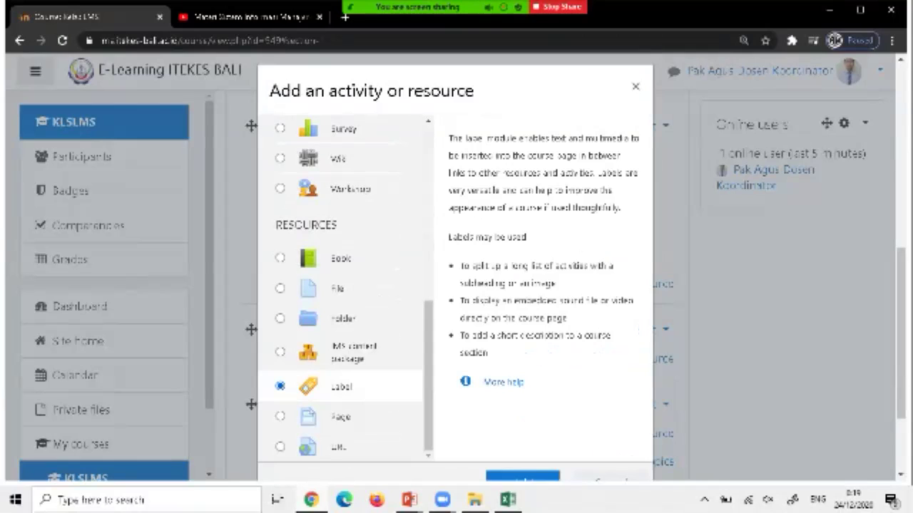
left_click(523, 476)
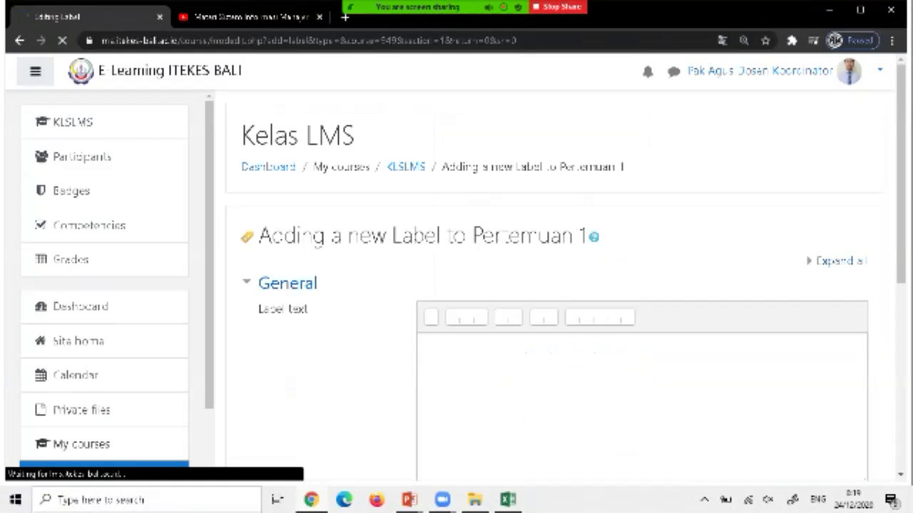
Type 'Video Penjelasan Materi SIM -RS' as the label text and bring up the Insert media dialog.
scroll(556, 321, "down", 1)
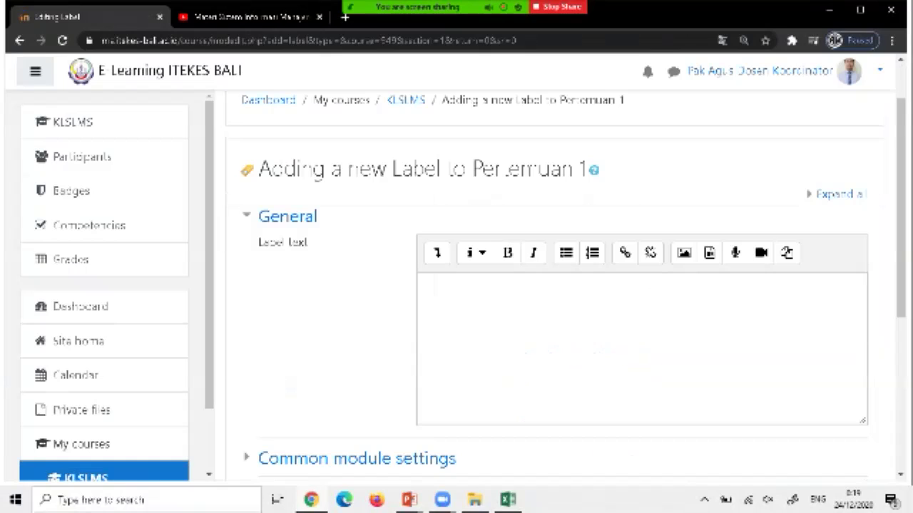
left_click(426, 285)
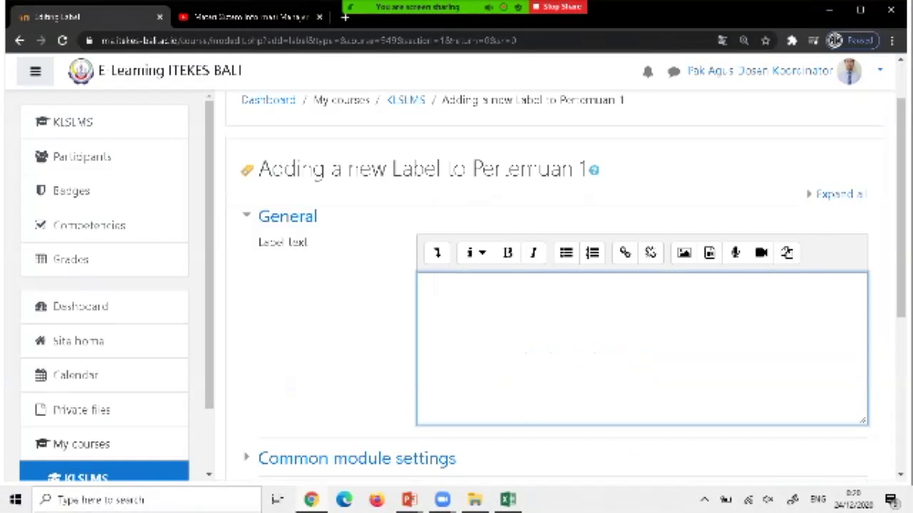
type("Video")
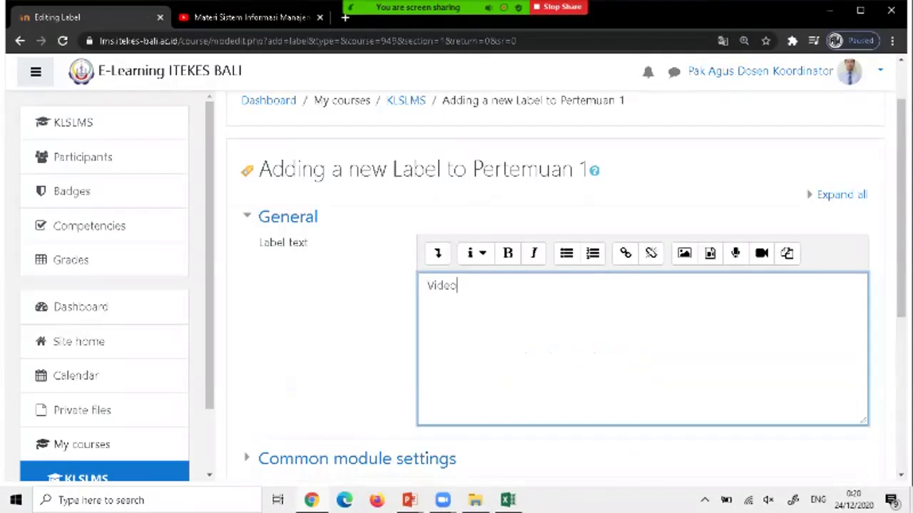
type(" Penjelasan Materi ")
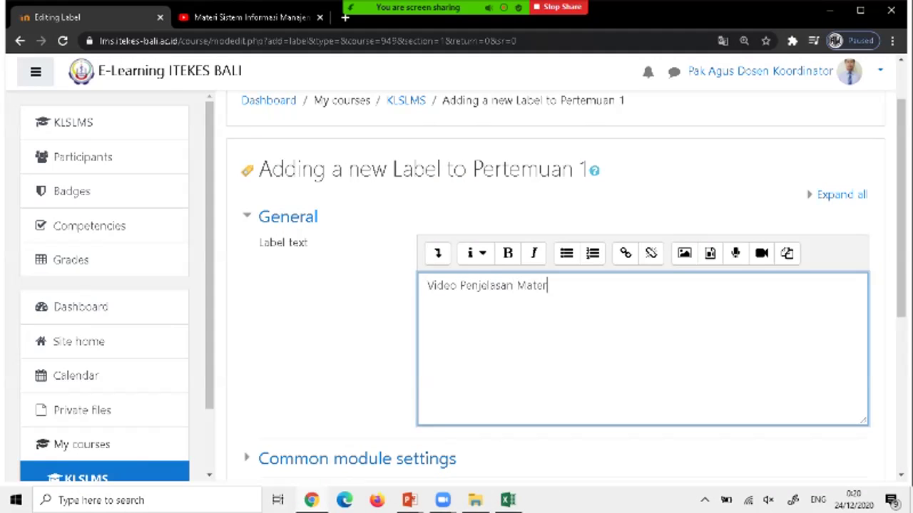
type("SIM")
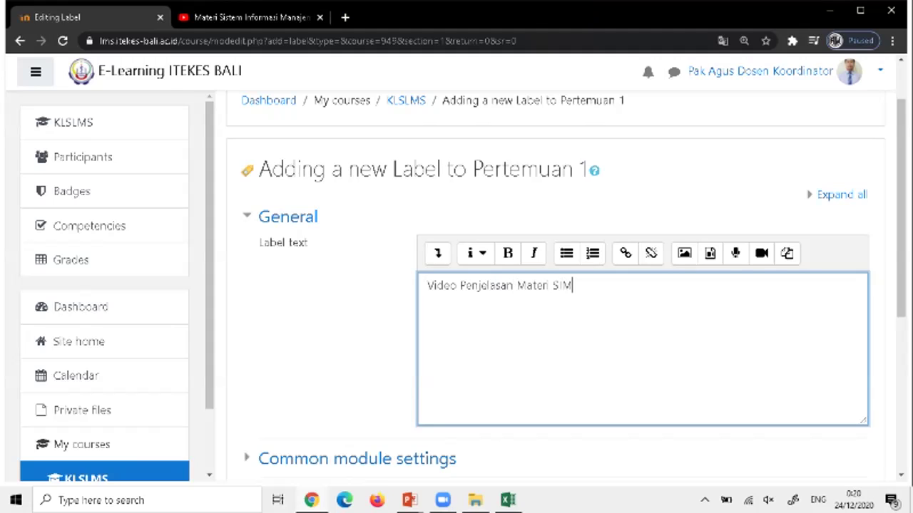
type(" -RS")
key("Return")
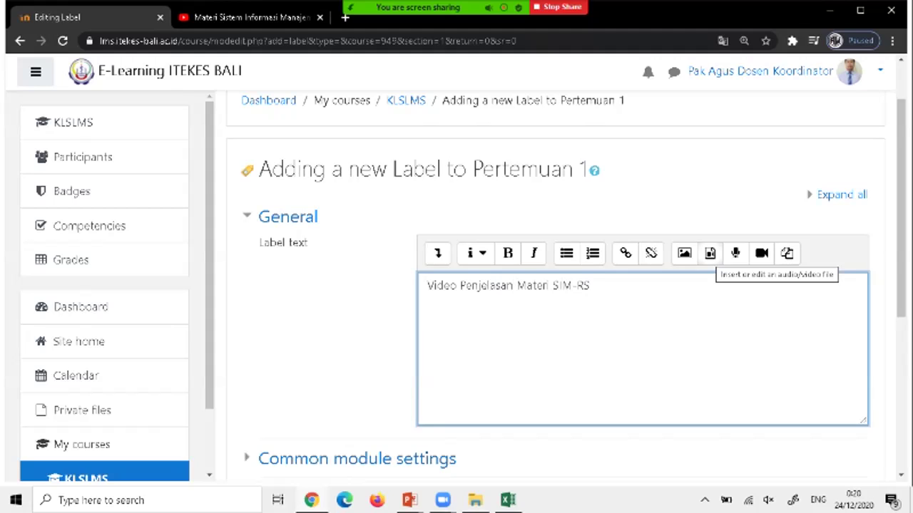
left_click(709, 253)
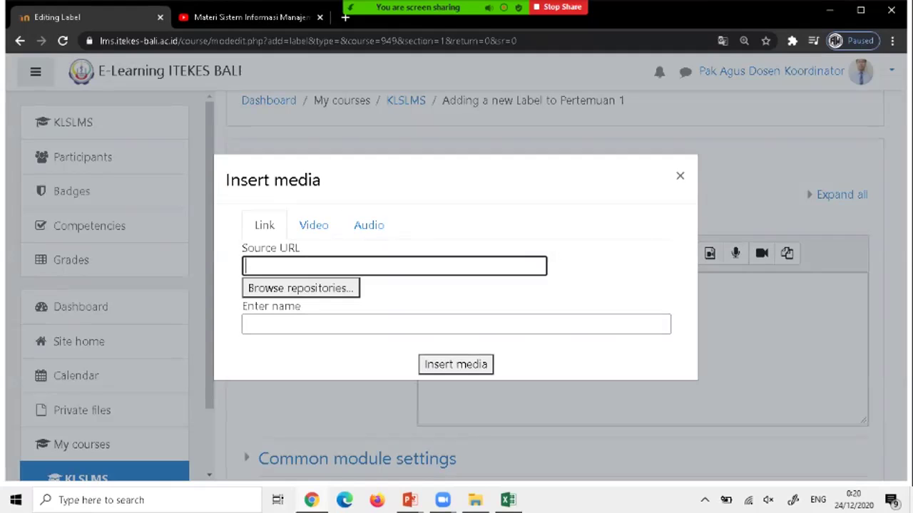
right_click(279, 266)
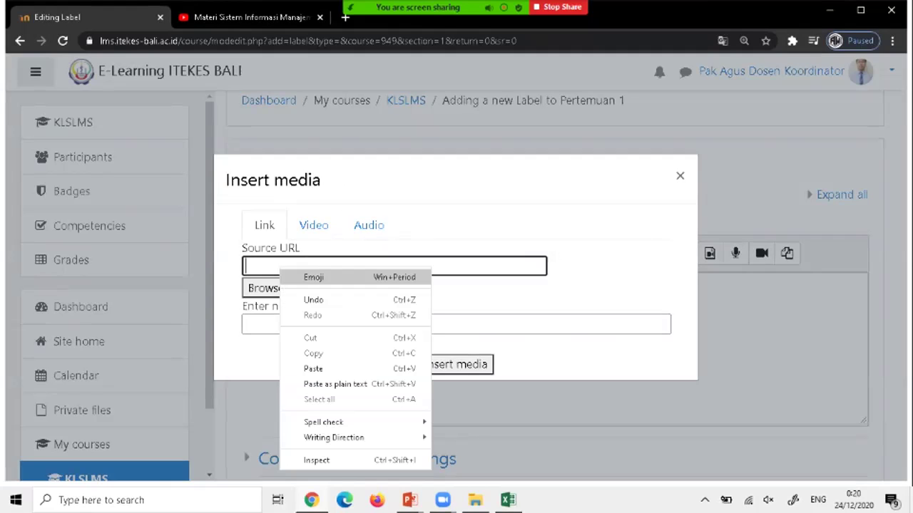
left_click(313, 368)
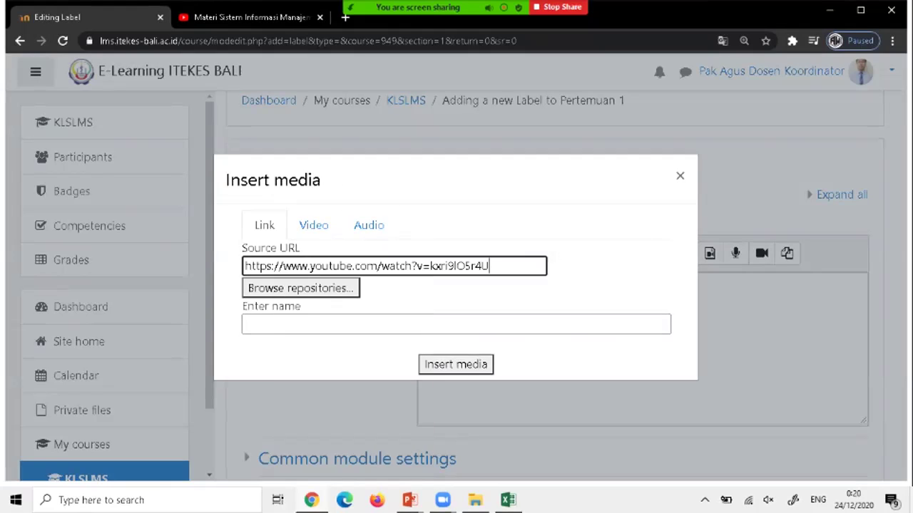
key("Return")
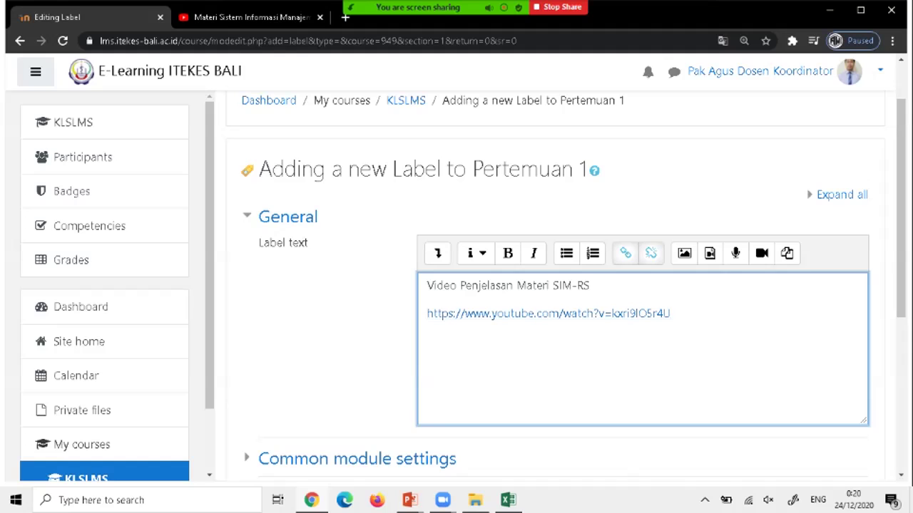
scroll(556, 285, "down", 4)
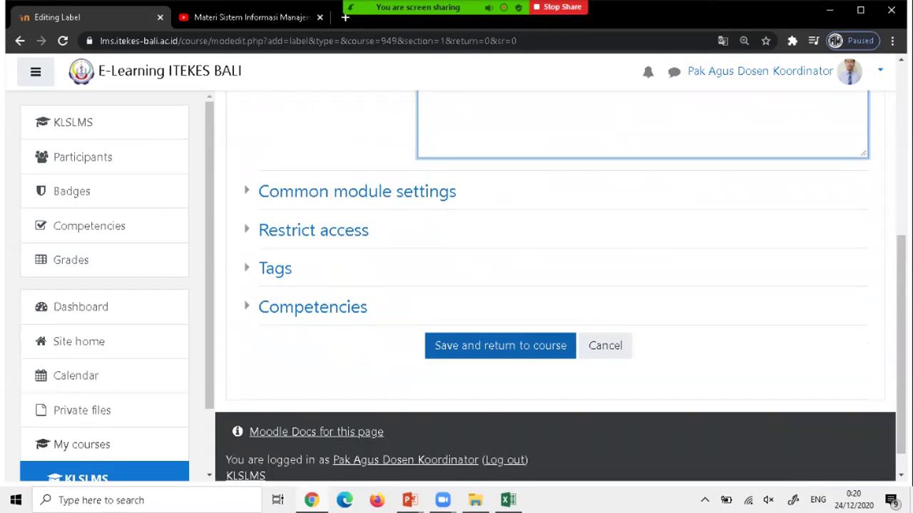
Save the label, then test-play the embedded video, seeking to about 05:13 and pausing.
left_click(500, 345)
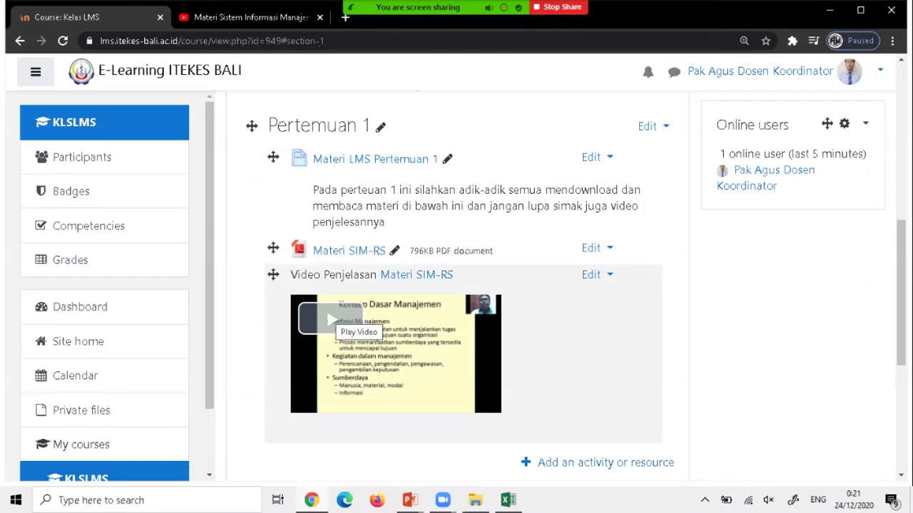
left_click(330, 320)
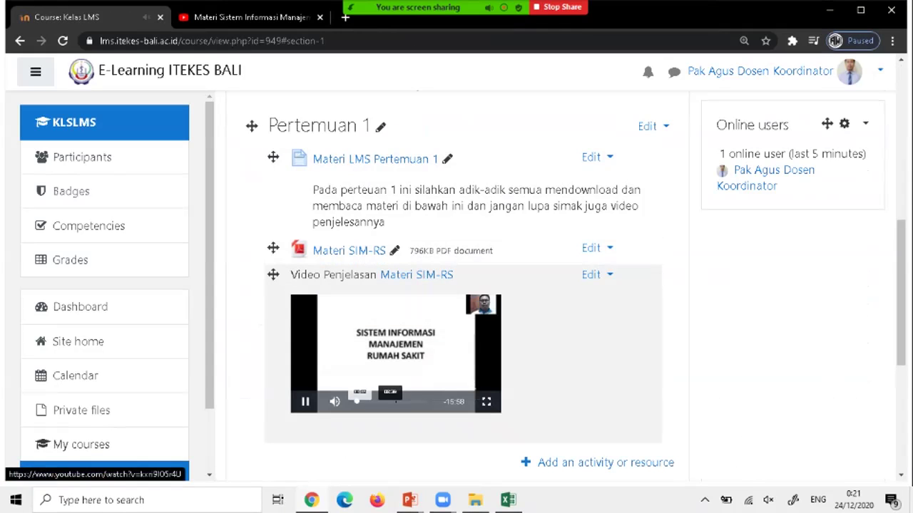
left_click(380, 402)
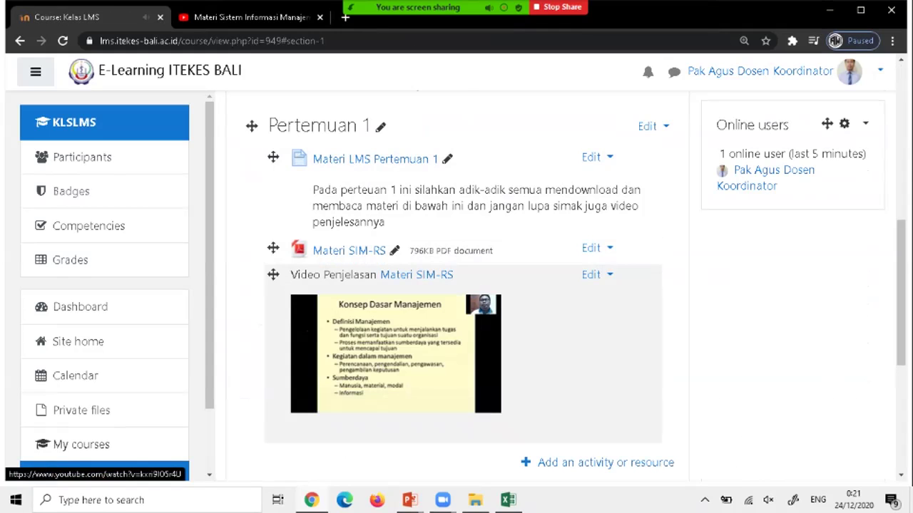
left_click(479, 392)
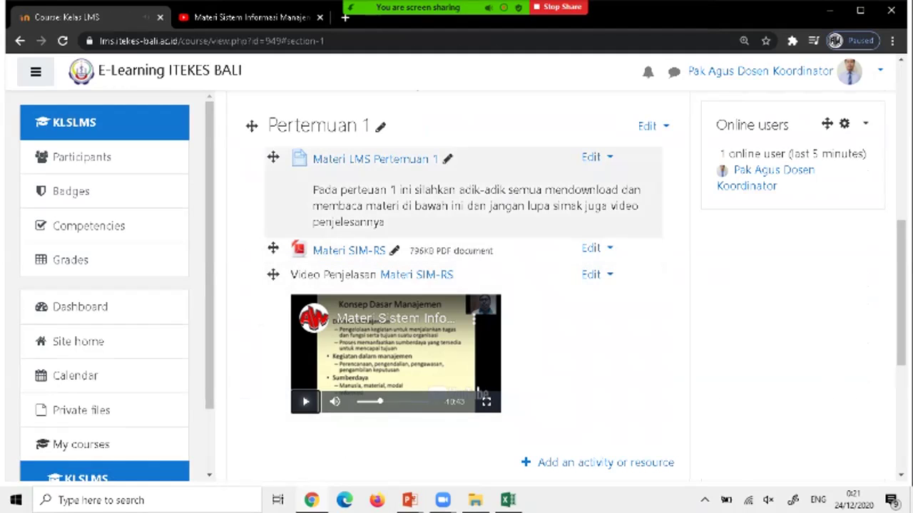
scroll(463, 286, "down", 1)
scroll(464, 286, "up", 1)
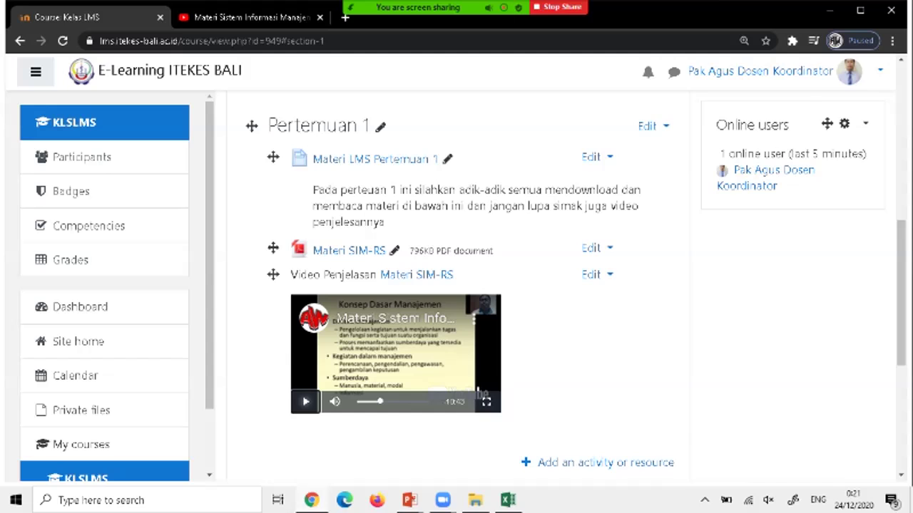
scroll(464, 286, "down", 1)
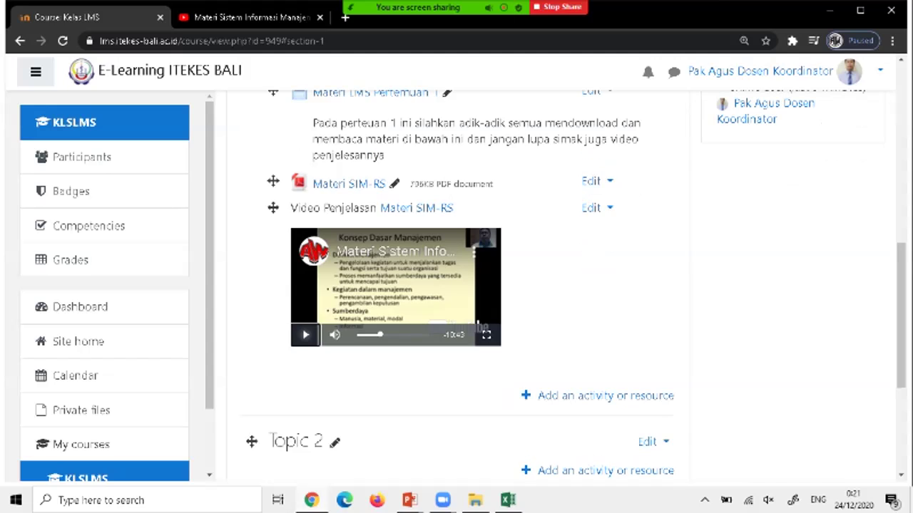
scroll(463, 285, "up", 1)
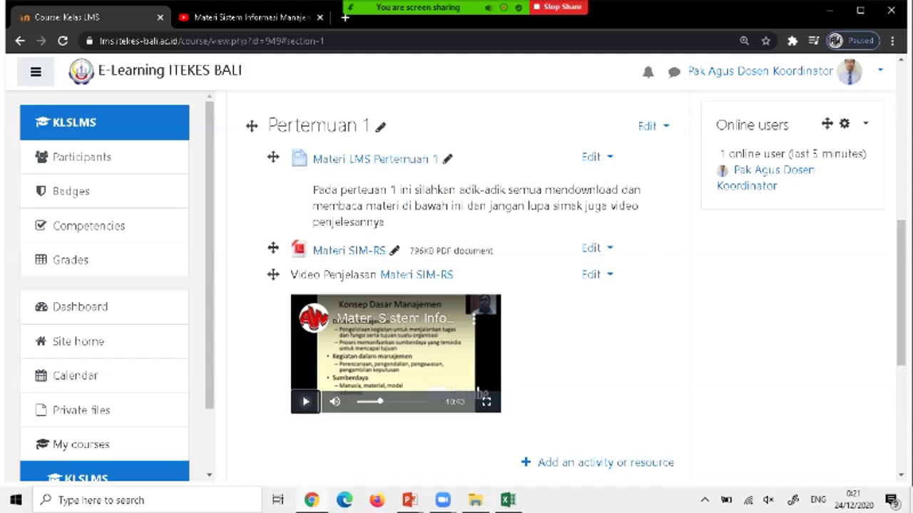
scroll(464, 285, "down", 2)
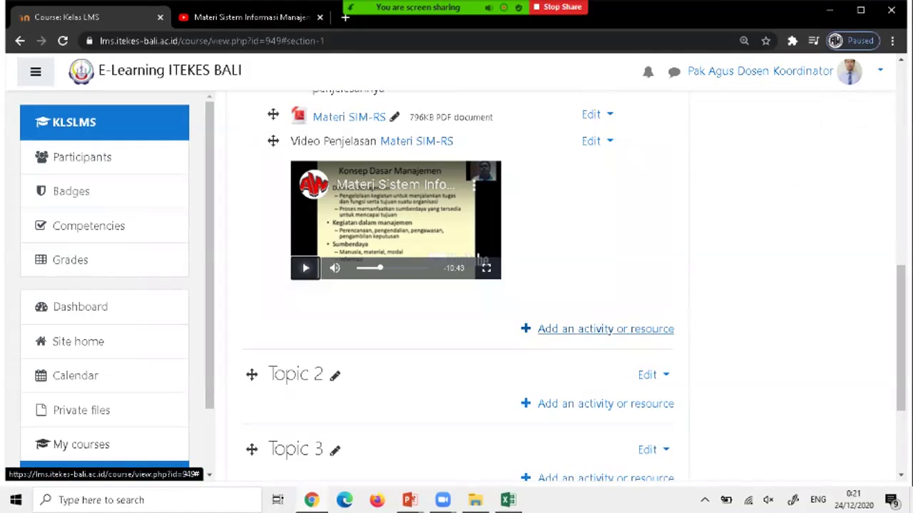
Pick Assignment from the activity chooser under Pertemuan 1 and add it.
left_click(606, 328)
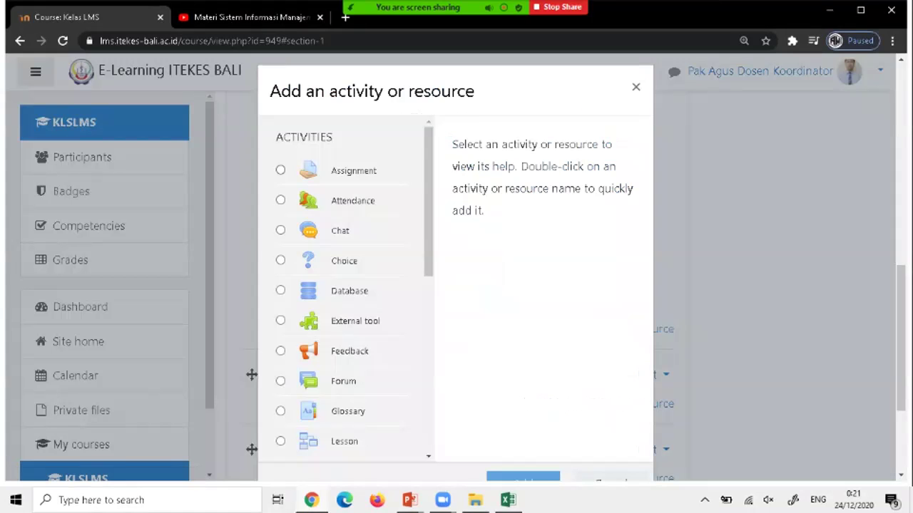
left_click(280, 170)
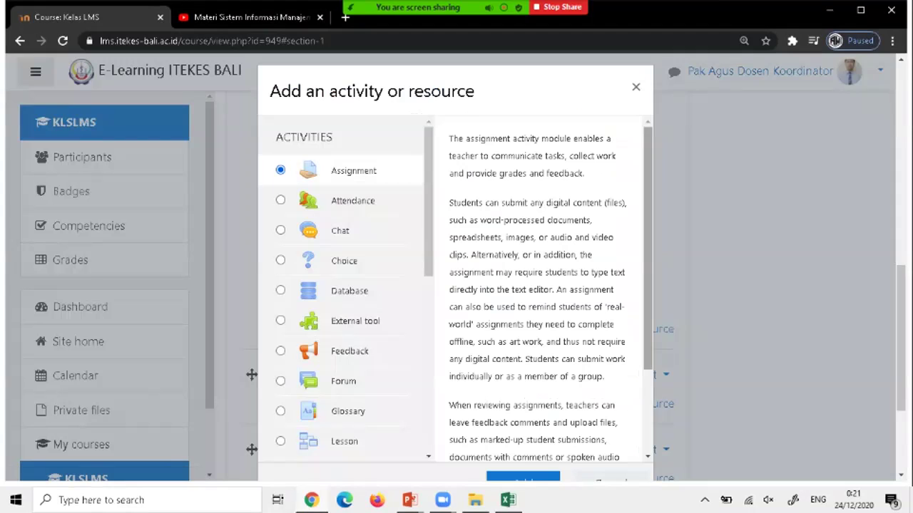
scroll(551, 288, "down", 1)
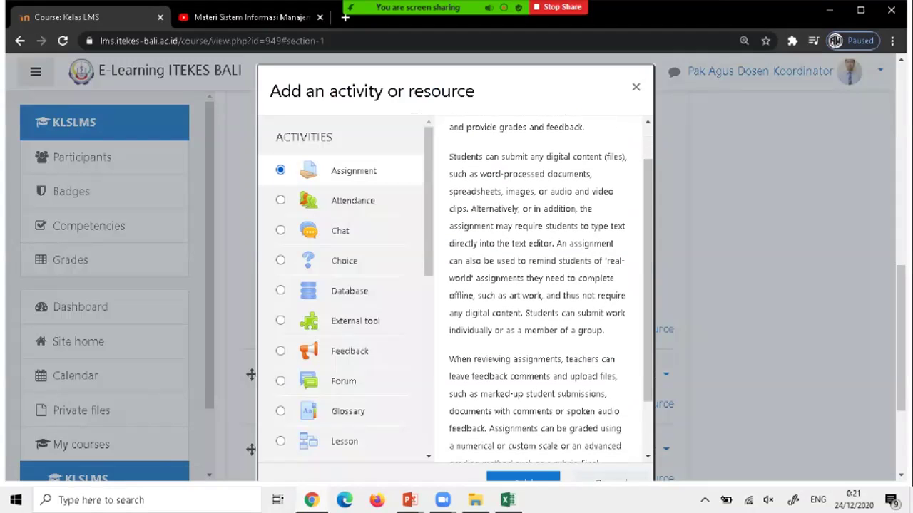
key("Return")
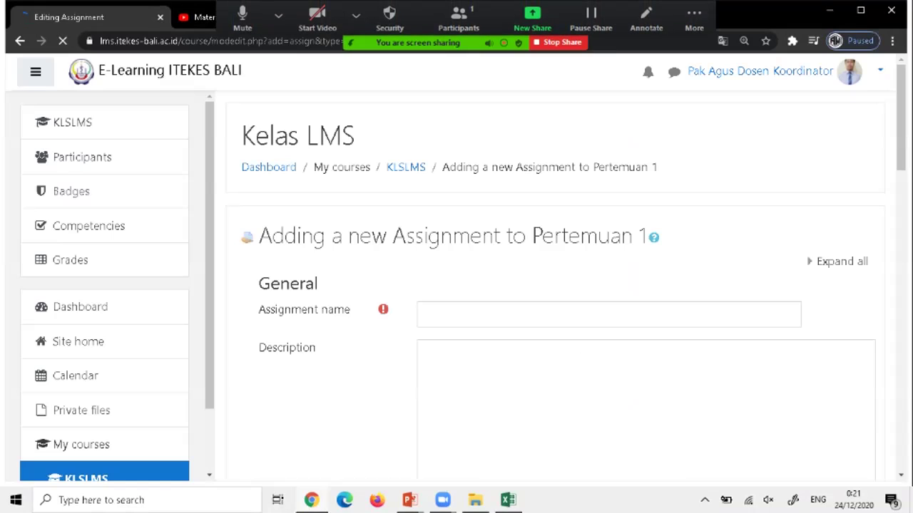
Name the assignment 'Tugas Pertemuan 1'.
left_click(500, 314)
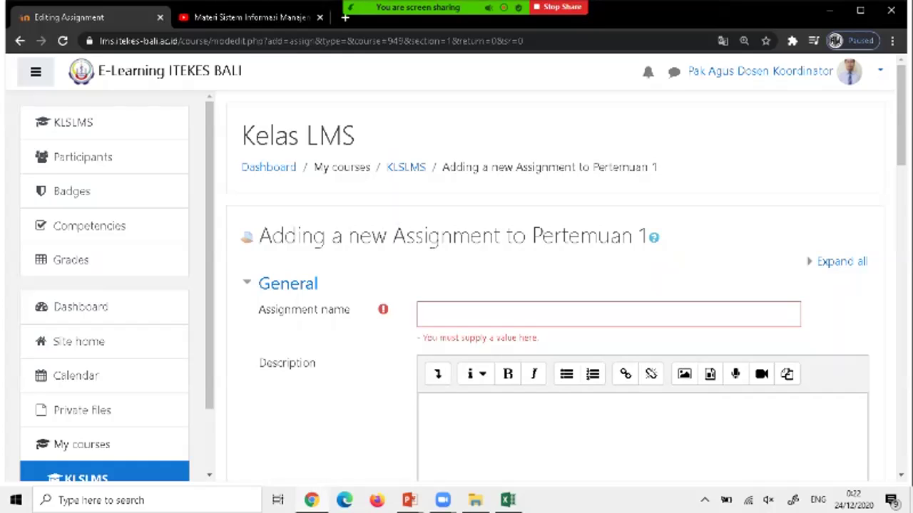
left_click(426, 314)
type("Tugas")
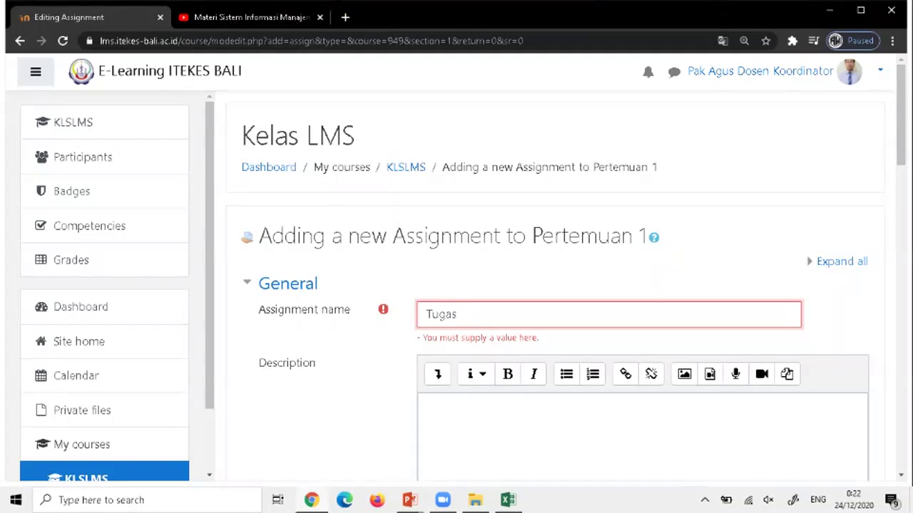
type("Pertemuan 1")
Write the description 'Buatlah resume materi pertemuan 1 ini..' and select it.
scroll(556, 285, "down", 2)
left_click(428, 272)
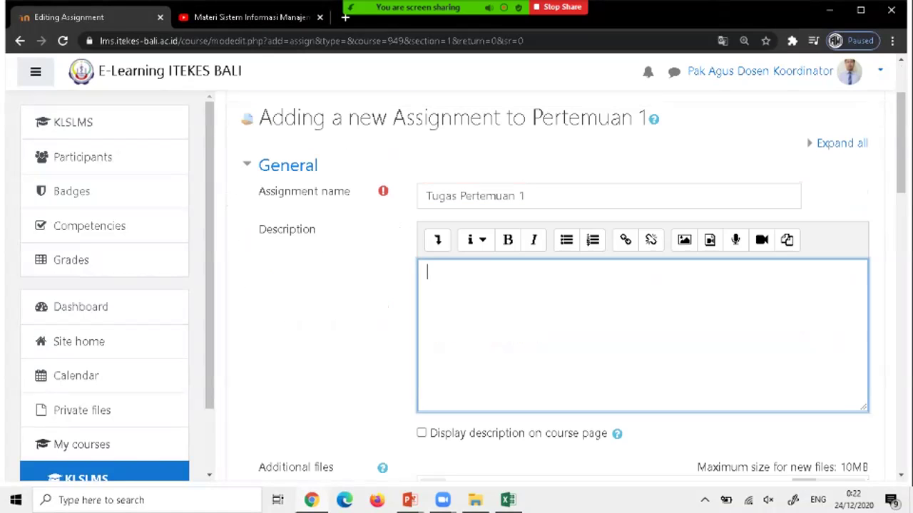
type("Buatlah resume materi")
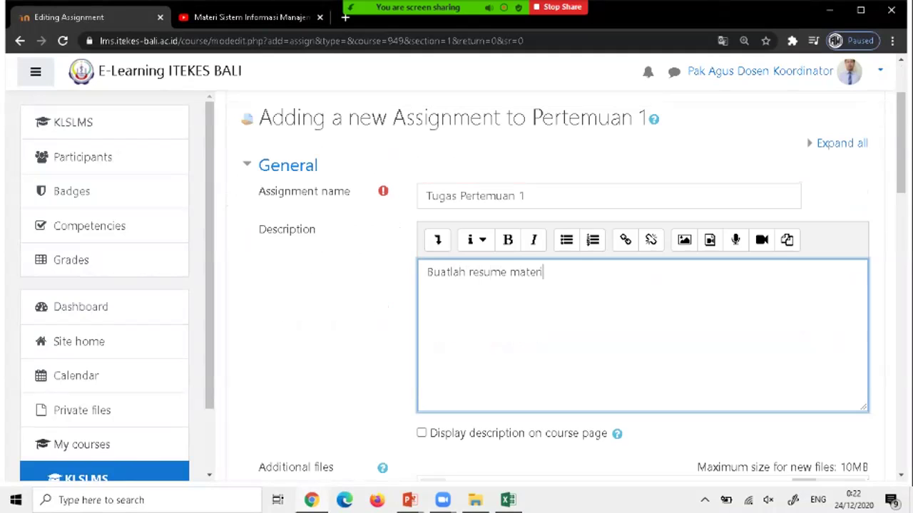
type(" pertem")
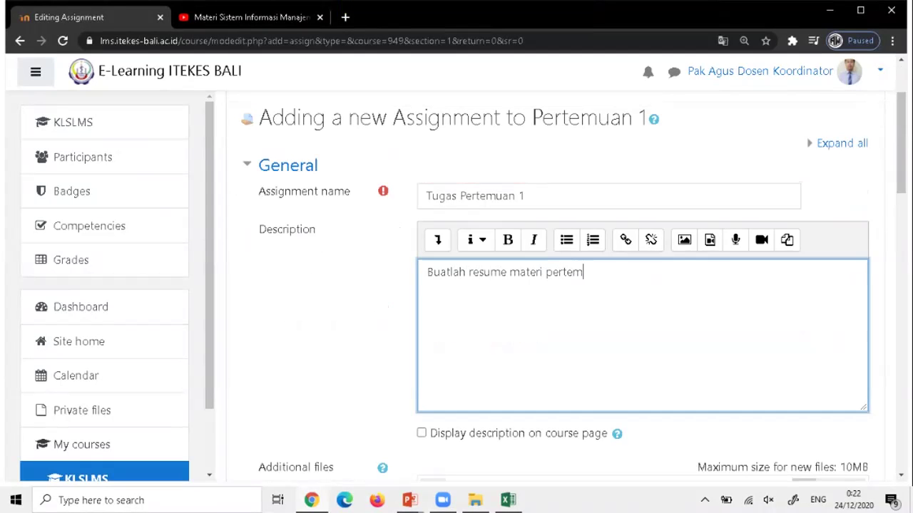
type("uan 1 ini")
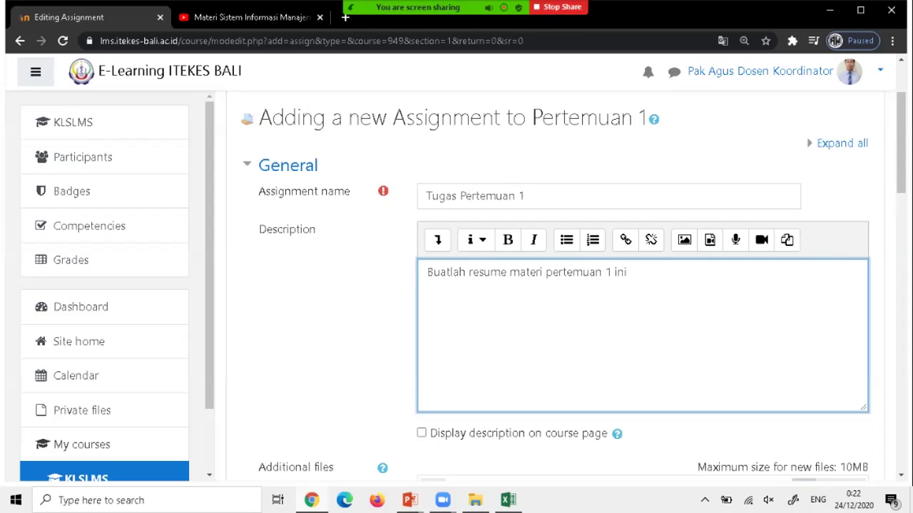
type("..")
left_click_drag(426, 271, 633, 272)
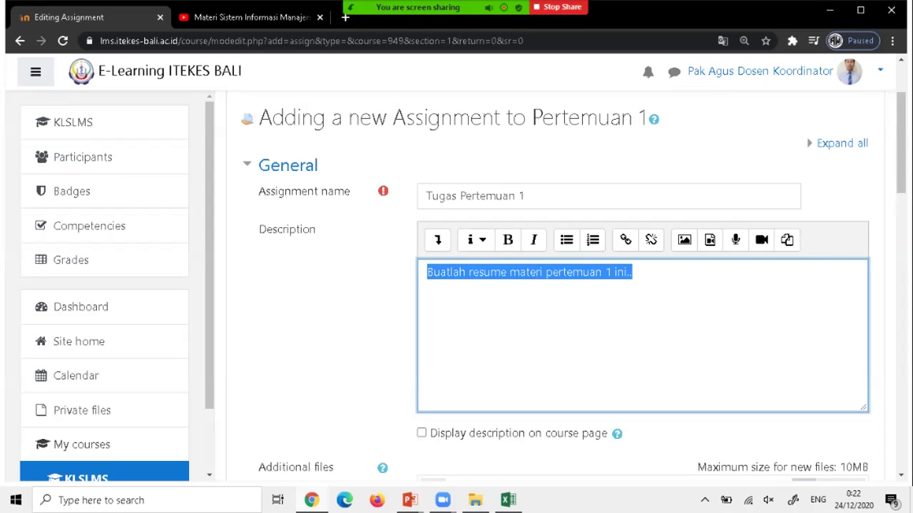
Tick Display description on course page for the Tugas Pertemuan 1 assignment.
scroll(549, 286, "down", 1)
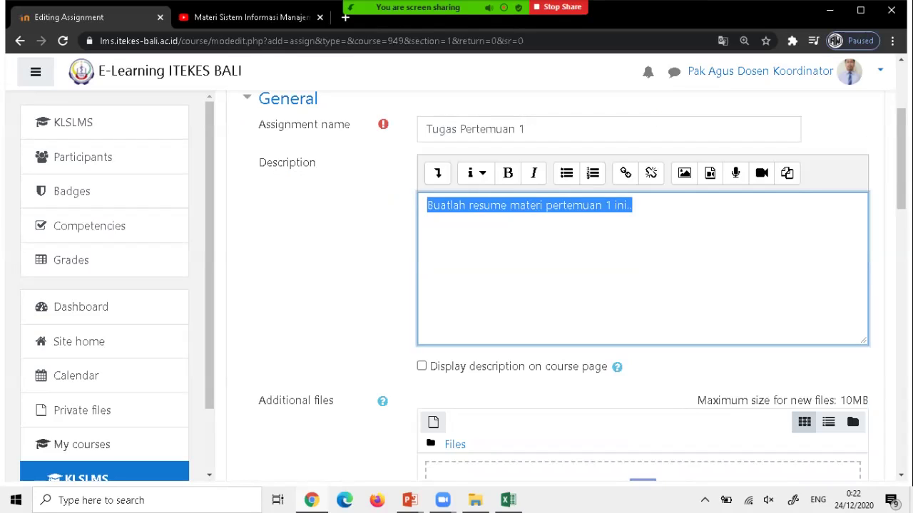
left_click(421, 366)
scroll(422, 366, "down", 2)
scroll(549, 285, "down", 1)
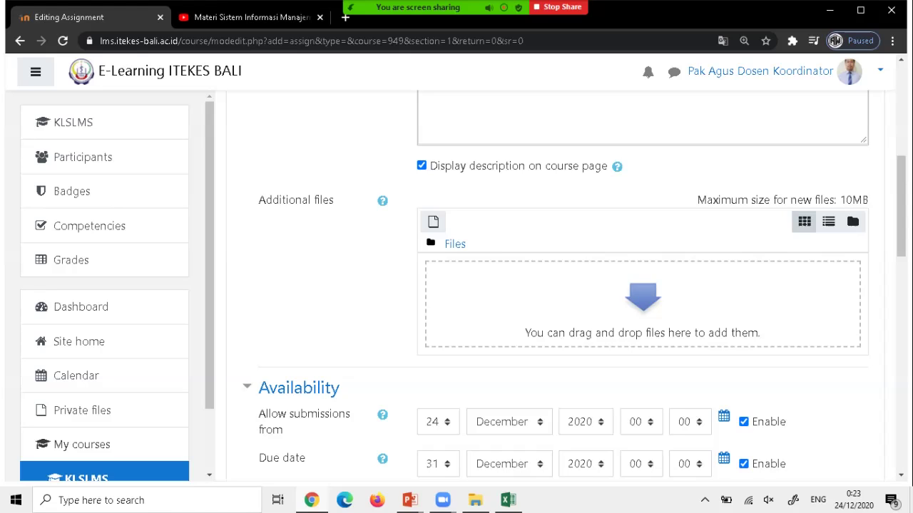
scroll(556, 285, "up", 4)
scroll(556, 285, "down", 6)
scroll(557, 285, "down", 1)
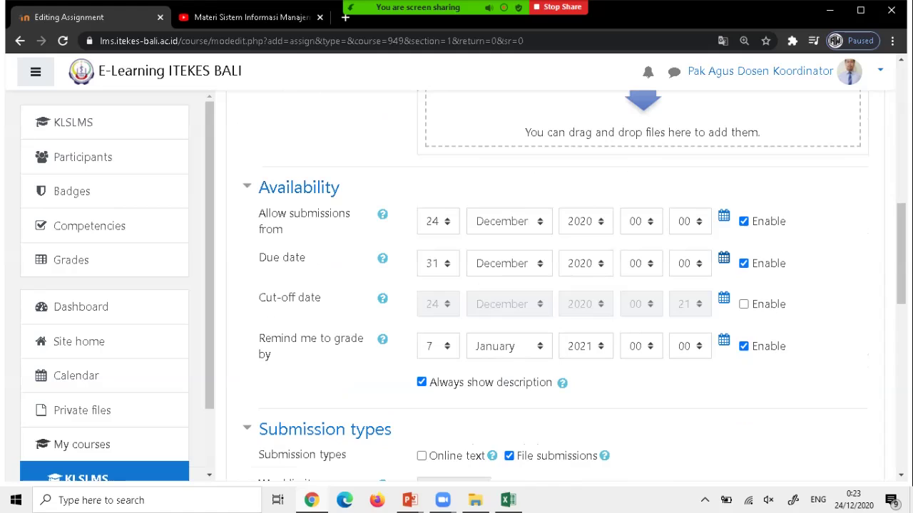
Disable the Allow submissions from, Due date and Remind me to grade by dates.
left_click(744, 221)
left_click(743, 263)
left_click(743, 345)
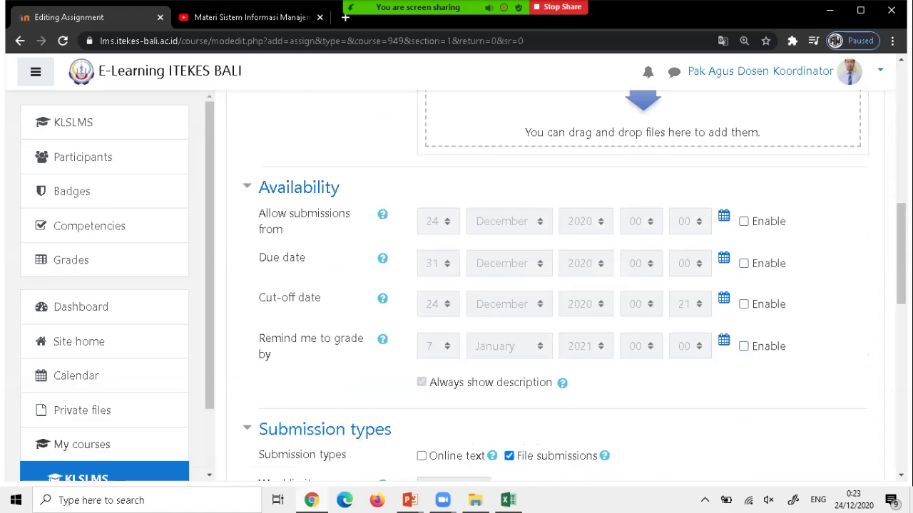
Set submission types to Online text only, turning off File submissions.
scroll(556, 285, "down", 2)
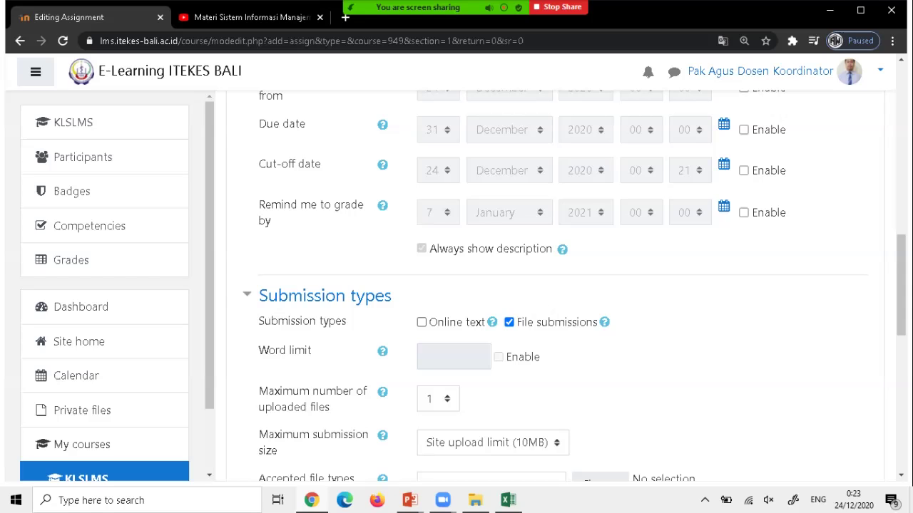
left_click(422, 322)
left_click(509, 322)
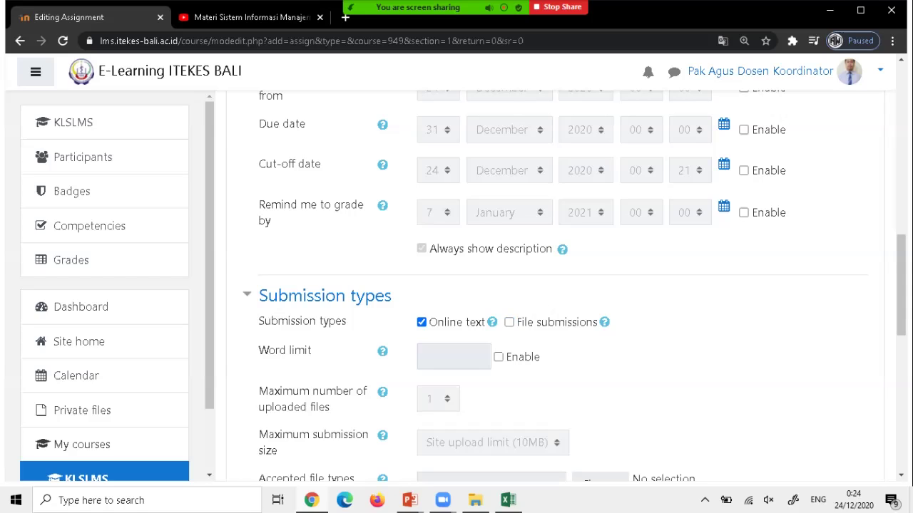
Switch submissions to File only, keeping 1 maximum file and a 500KB size limit.
left_click(508, 323)
left_click(421, 322)
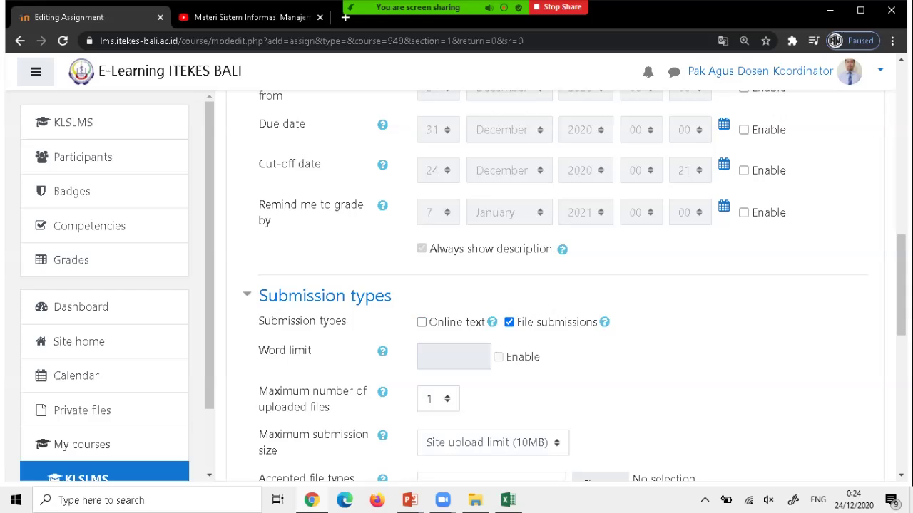
scroll(564, 285, "down", 2)
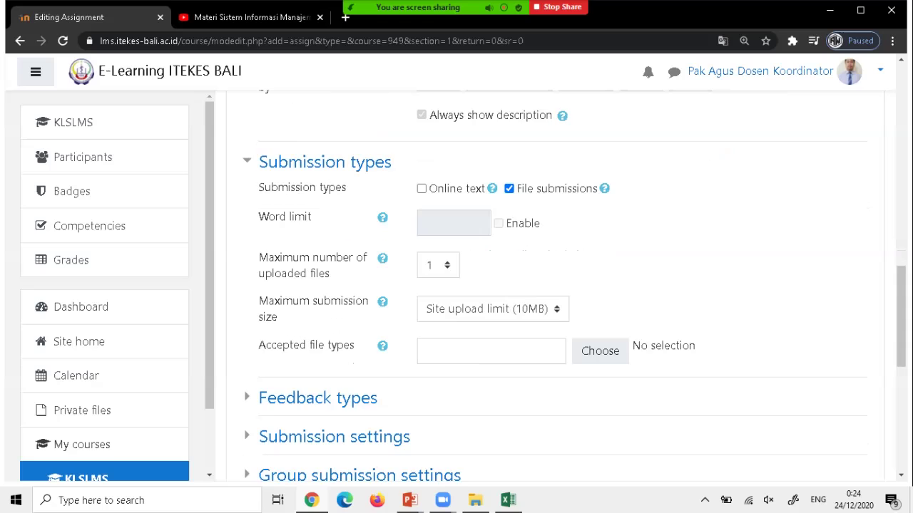
scroll(563, 286, "down", 1)
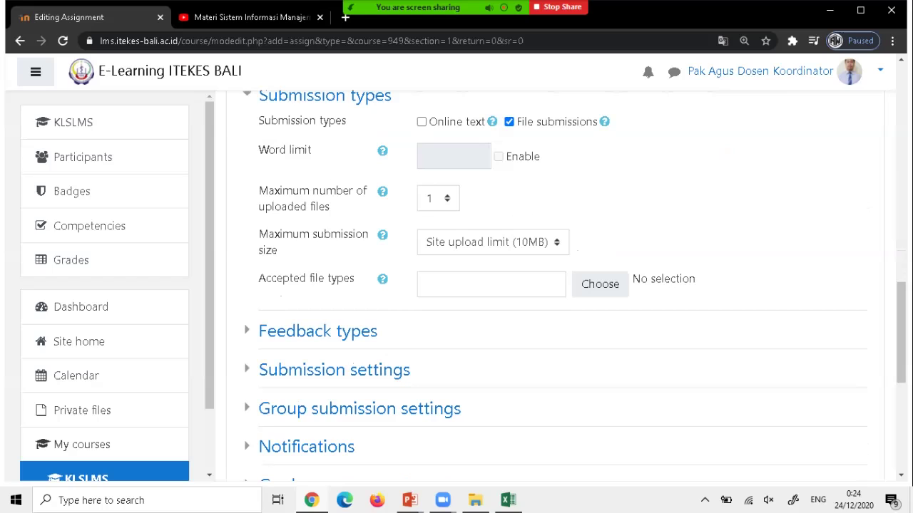
left_click(438, 198)
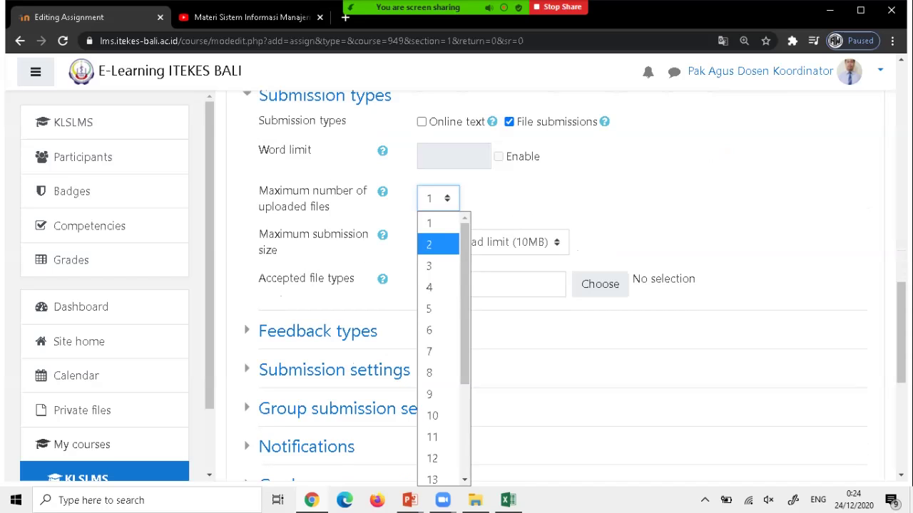
left_click(436, 223)
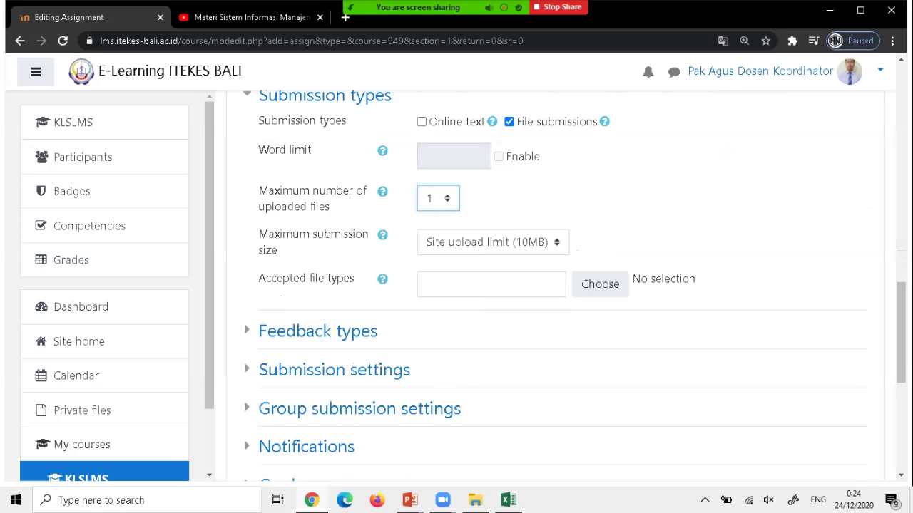
left_click(492, 242)
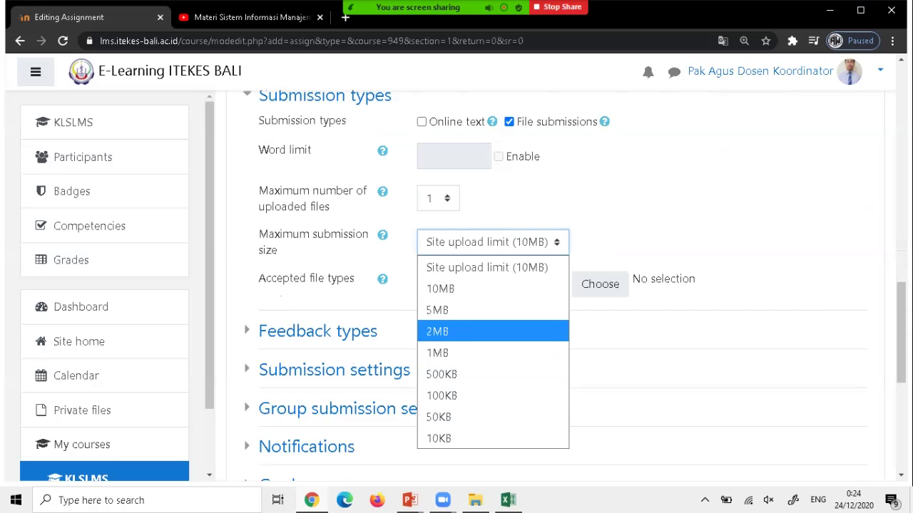
key("Return")
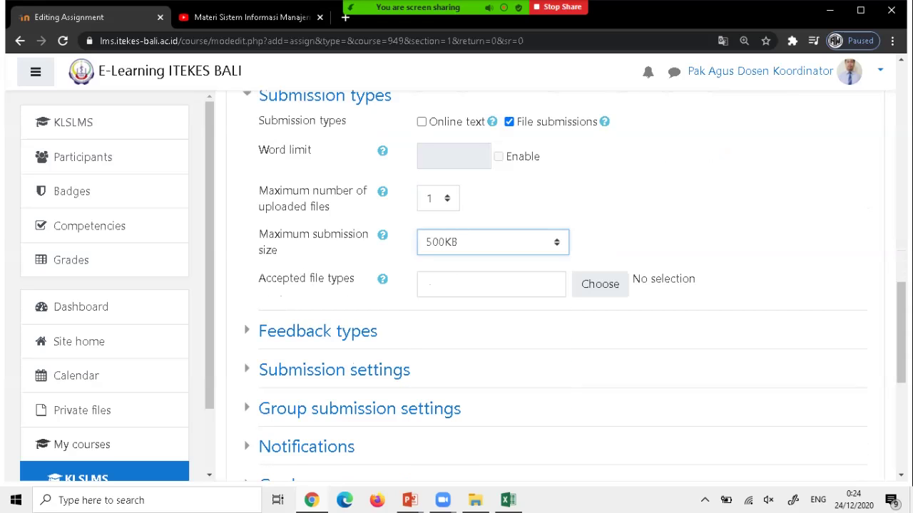
scroll(556, 285, "down", 2)
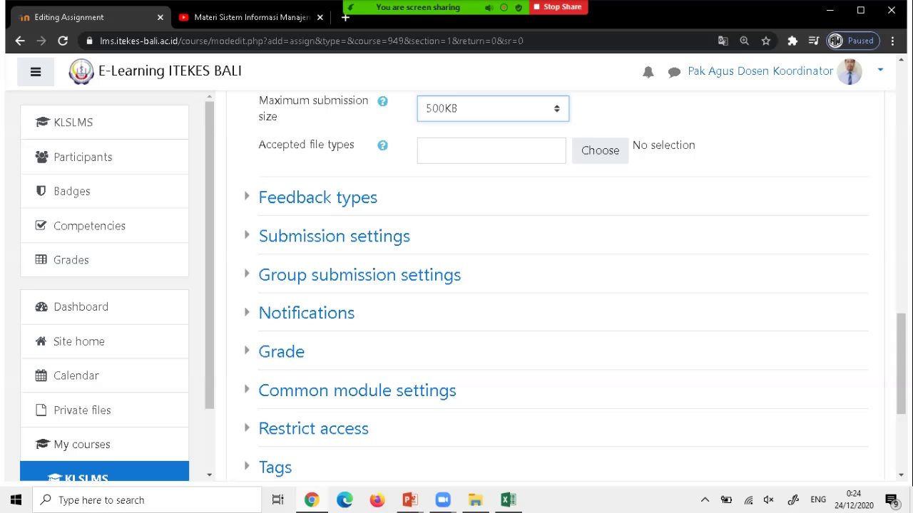
scroll(556, 285, "up", 12)
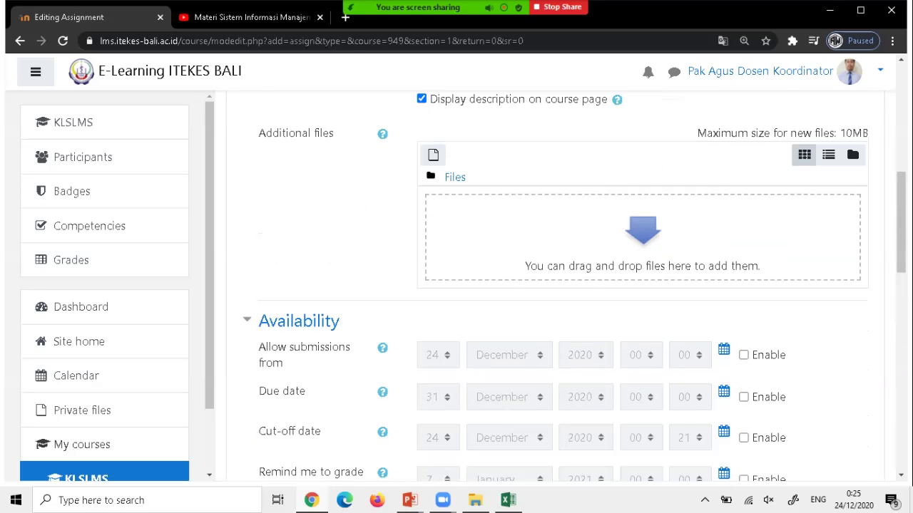
scroll(556, 285, "down", 15)
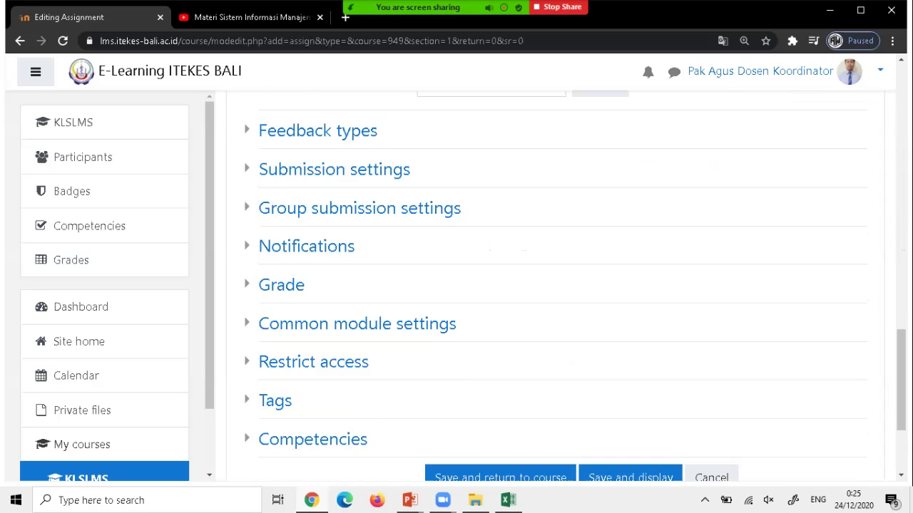
scroll(556, 285, "up", 2)
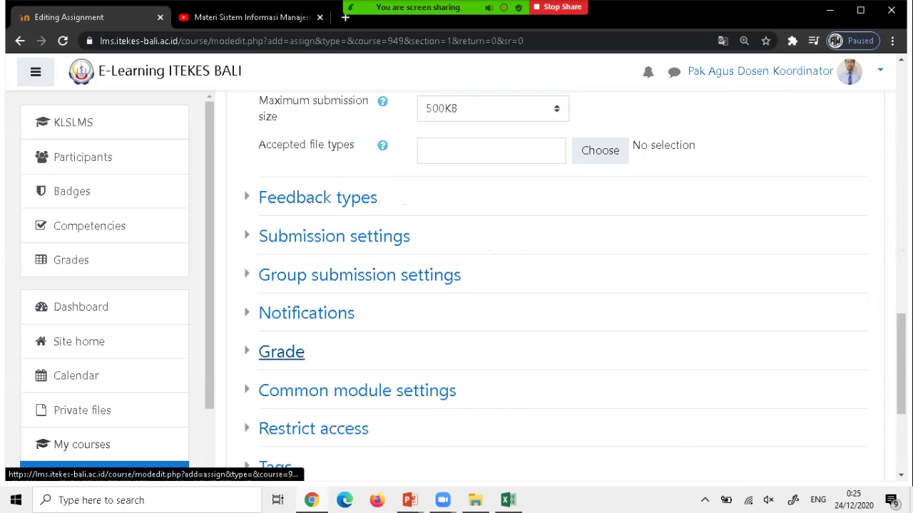
Review the grade settings, then save the assignment and return to the course.
left_click(281, 352)
scroll(556, 286, "down", 2)
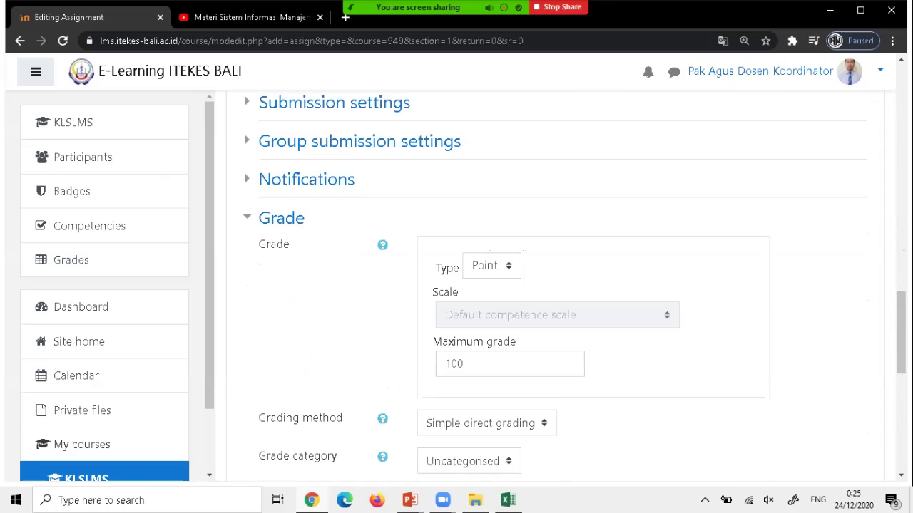
scroll(557, 286, "down", 3)
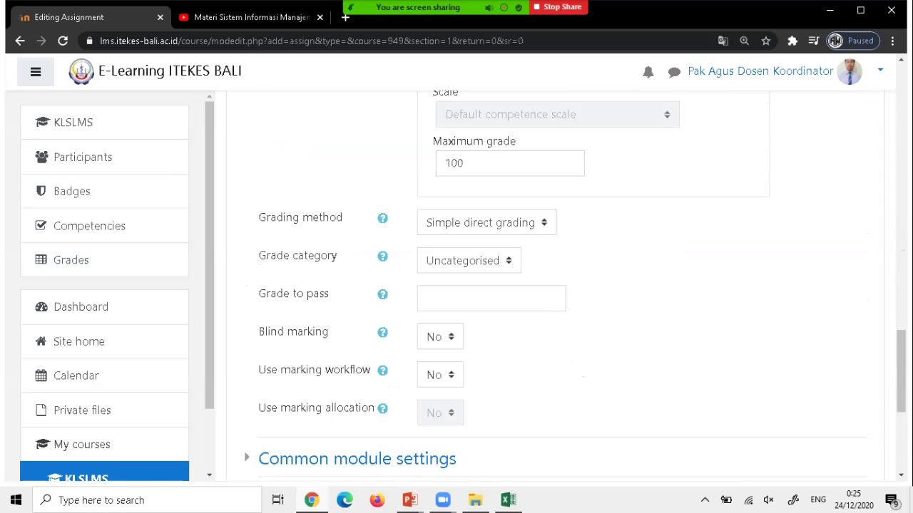
scroll(556, 285, "down", 4)
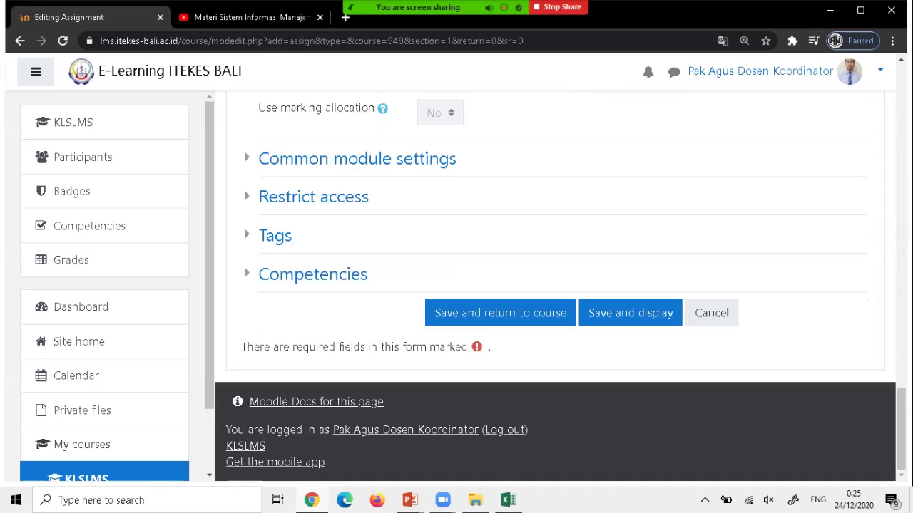
scroll(556, 285, "up", 20)
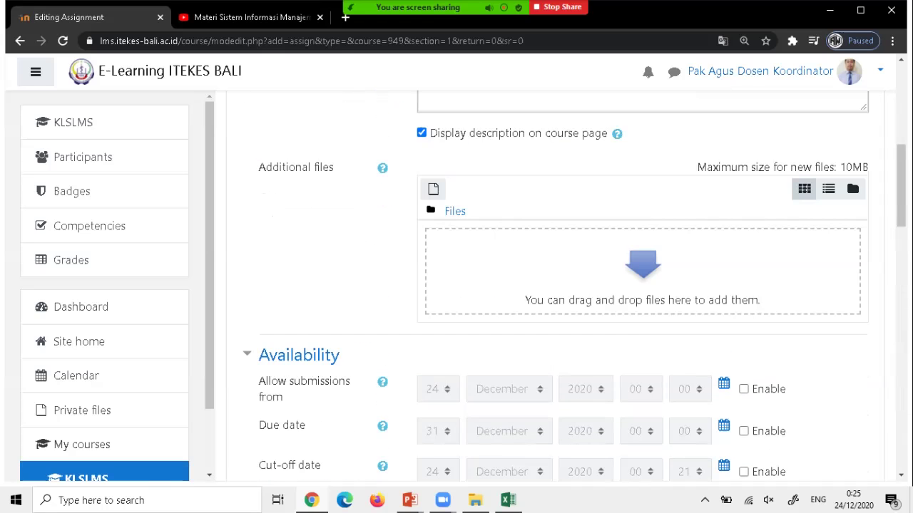
scroll(556, 285, "up", 5)
scroll(557, 285, "down", 20)
scroll(556, 285, "down", 3)
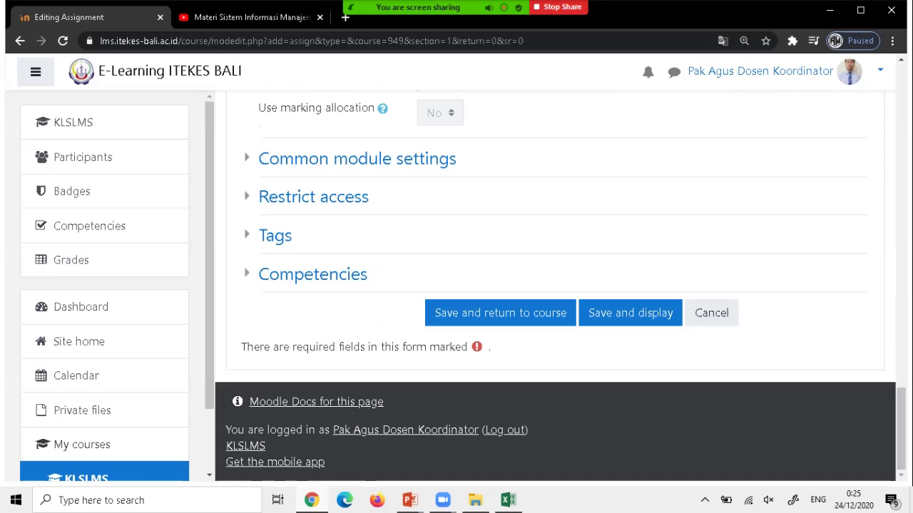
left_click(500, 313)
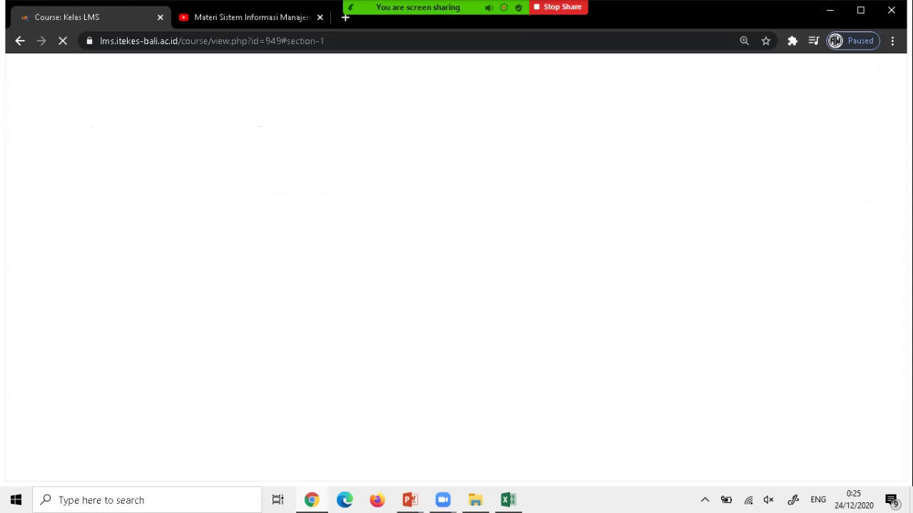
Open Tugas Pertemuan 1 and check its grading summary: 7 participants, 0 submitted.
scroll(457, 285, "down", 3)
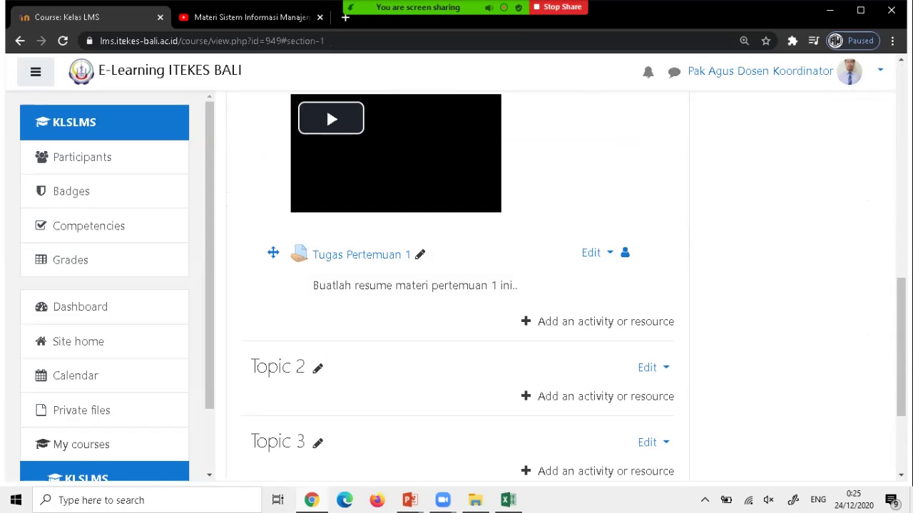
scroll(360, 387, "up", 3)
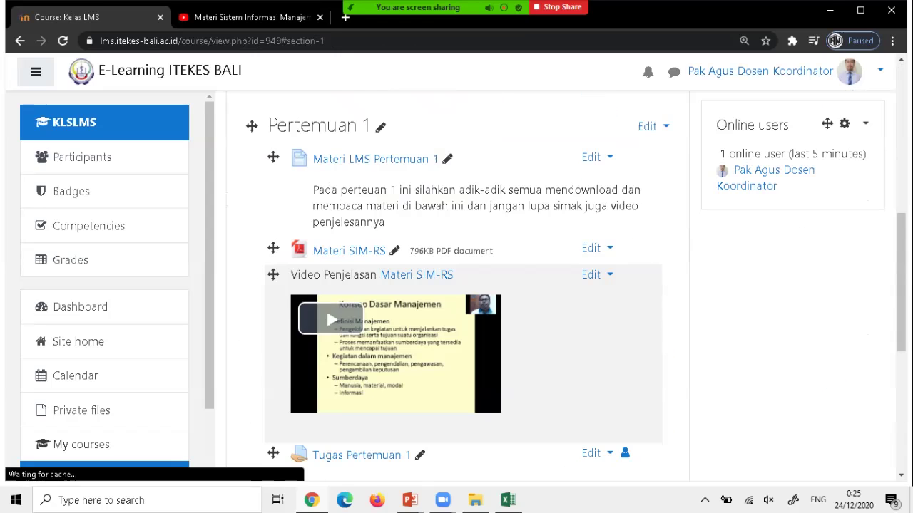
scroll(361, 388, "down", 1)
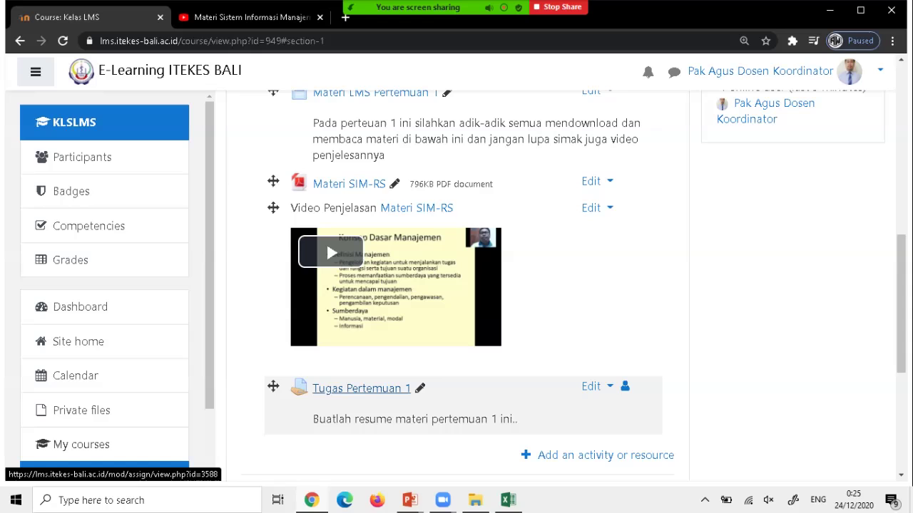
left_click(360, 388)
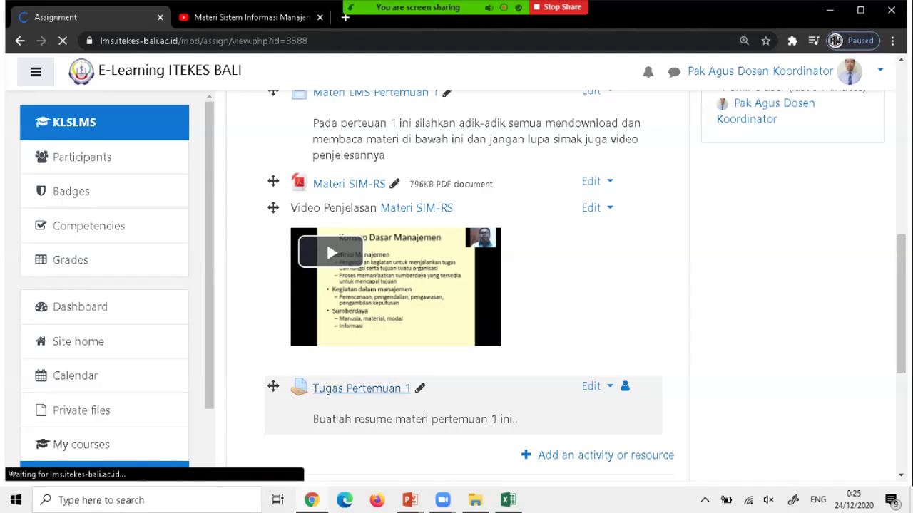
scroll(527, 288, "down", 3)
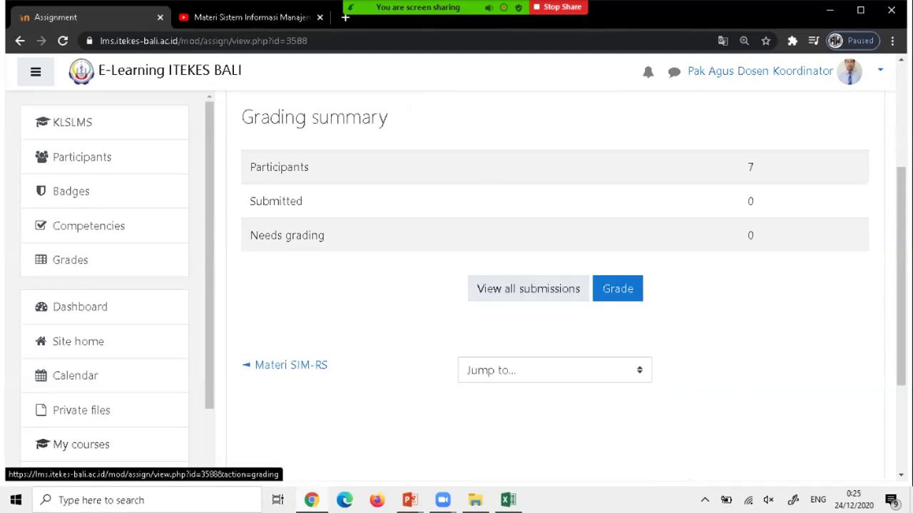
scroll(618, 289, "down", 3)
scroll(617, 288, "up", 3)
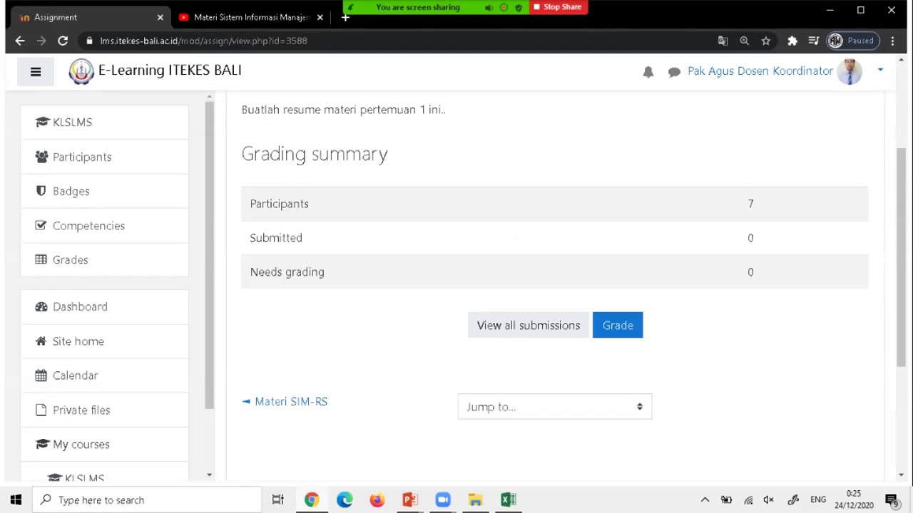
scroll(555, 286, "down", 1)
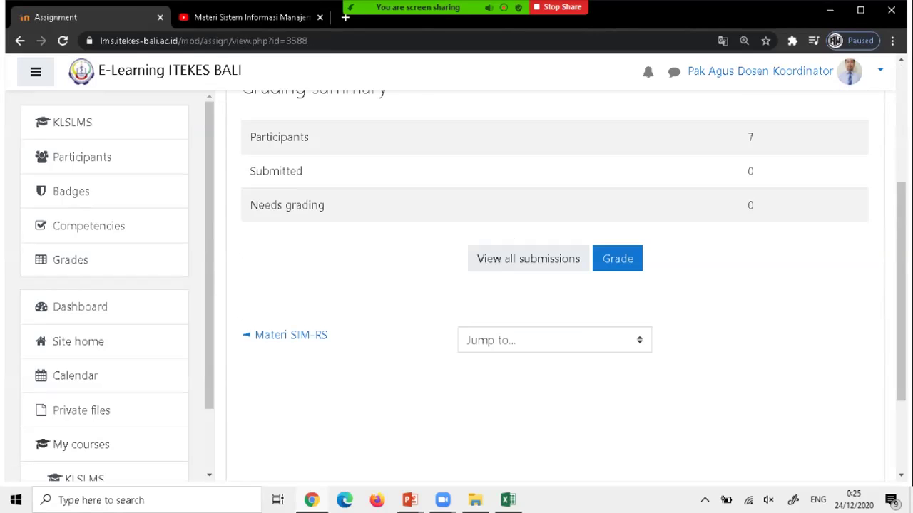
scroll(527, 318, "up", 1)
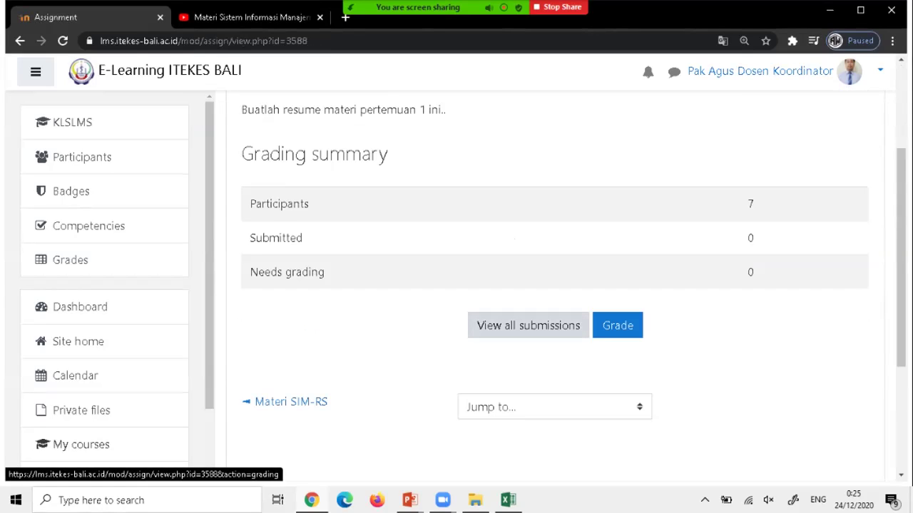
View every participant's submission status, then return to the Kelas LMS course page.
left_click(528, 325)
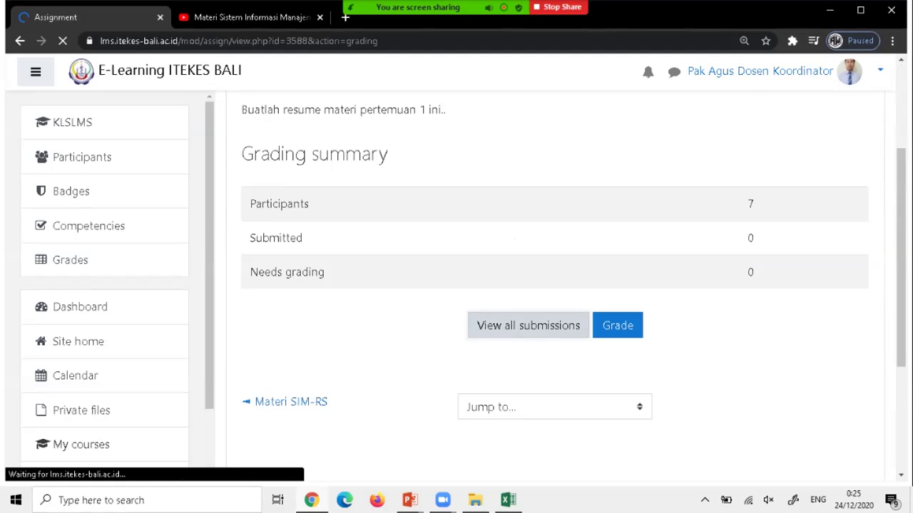
scroll(528, 325, "down", 3)
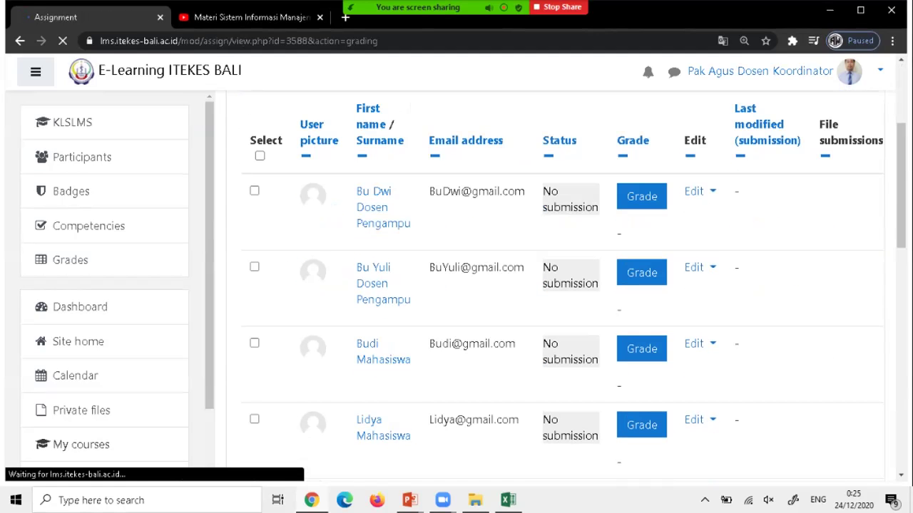
scroll(527, 325, "down", 6)
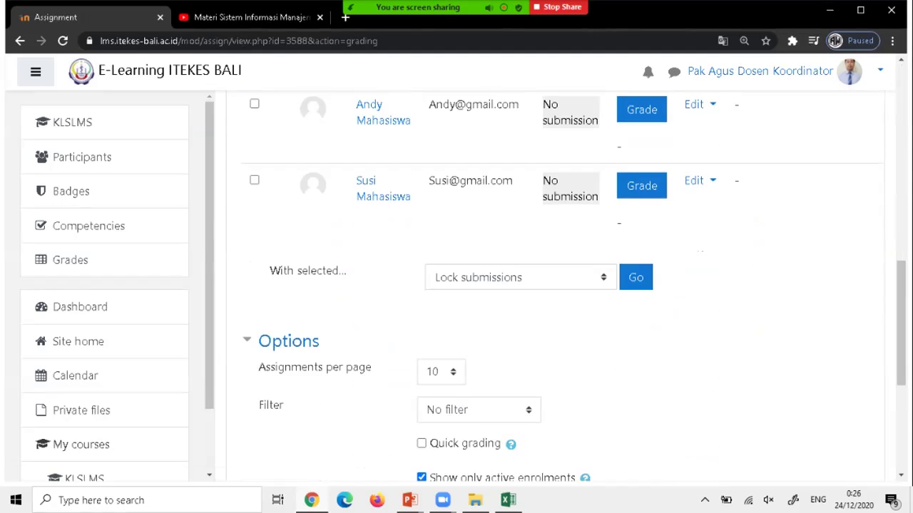
scroll(563, 285, "down", 2)
scroll(563, 285, "up", 10)
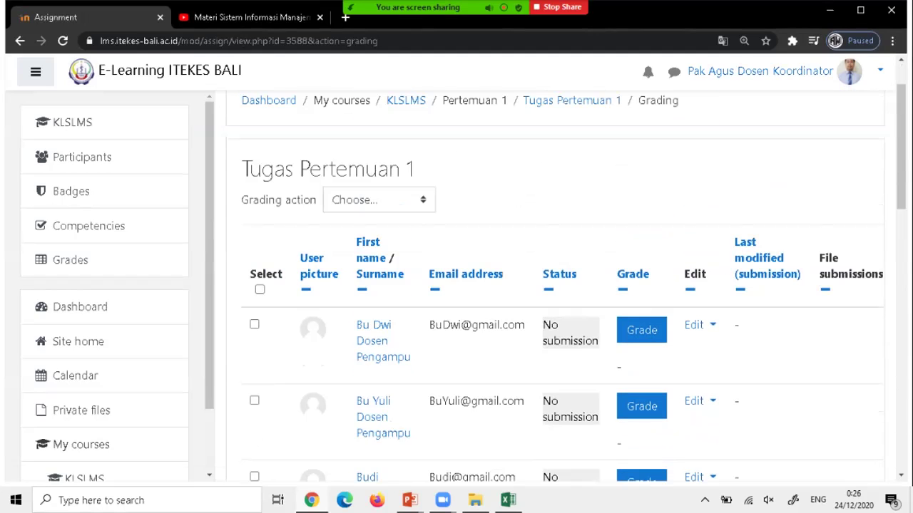
scroll(642, 330, "down", 2)
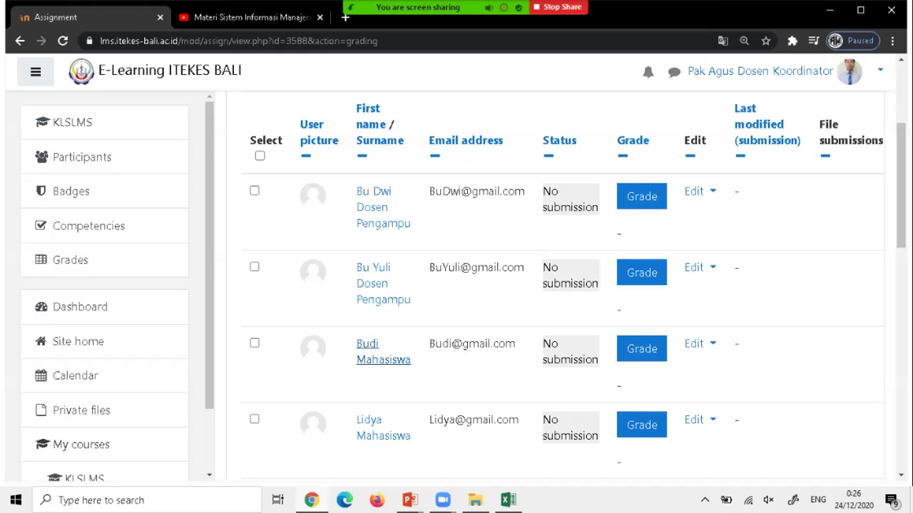
scroll(383, 353, "down", 6)
scroll(557, 286, "down", 3)
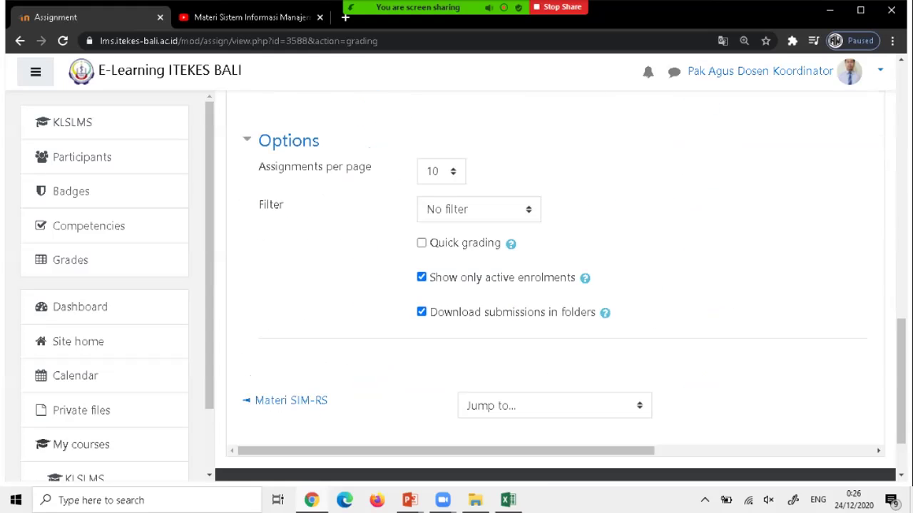
scroll(556, 285, "up", 8)
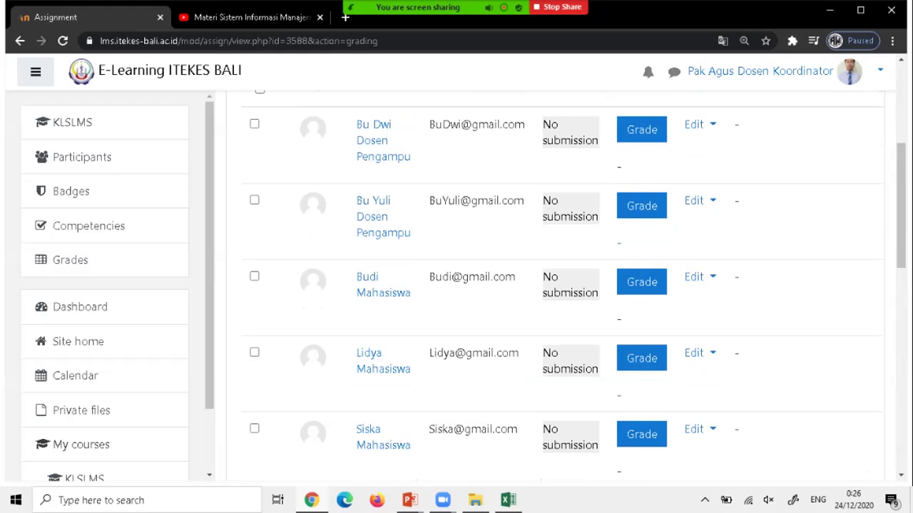
scroll(556, 285, "up", 4)
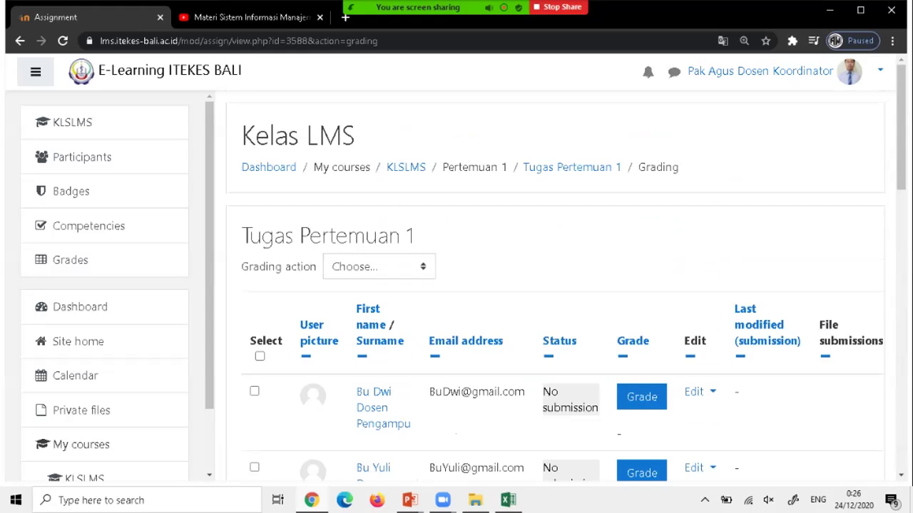
left_click(406, 167)
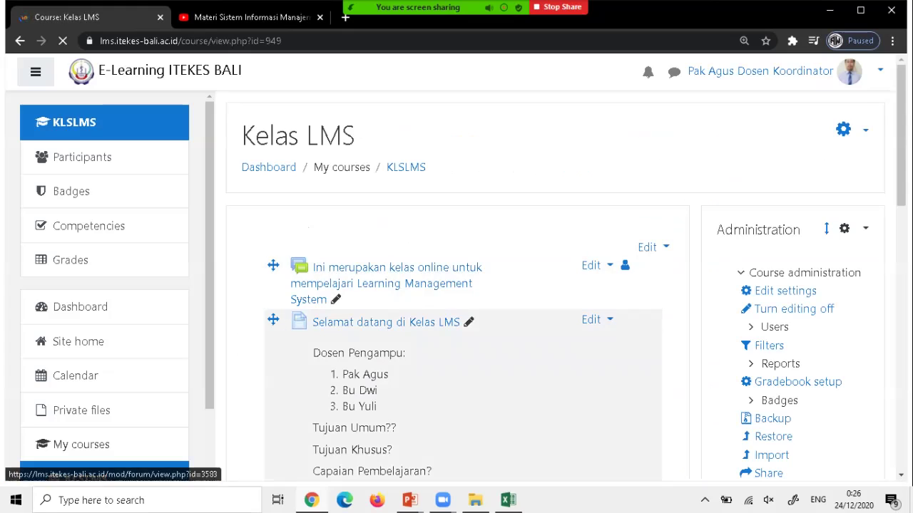
scroll(321, 292, "down", 3)
scroll(456, 285, "down", 10)
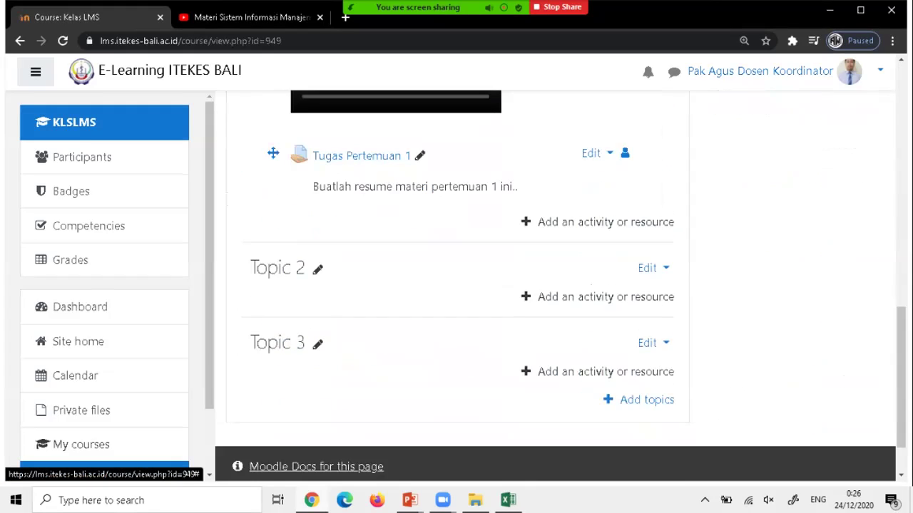
scroll(456, 285, "up", 7)
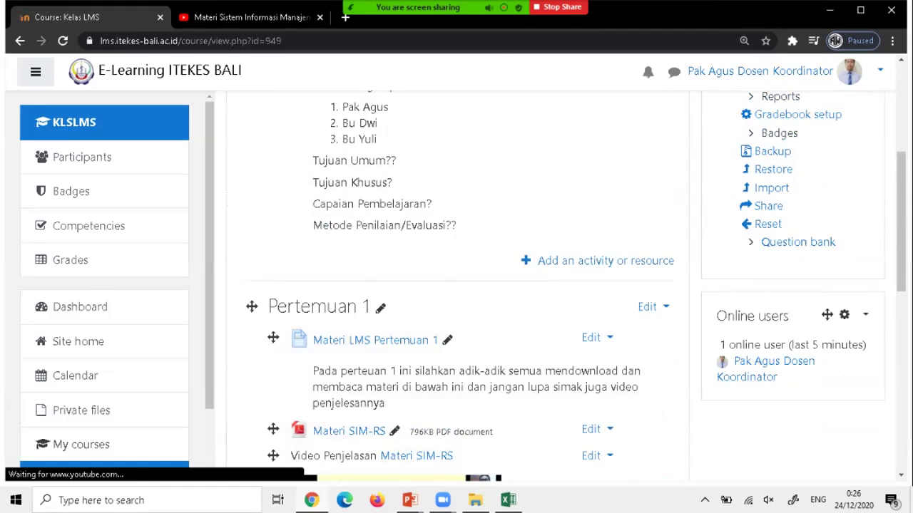
left_click(277, 8)
left_click(242, 15)
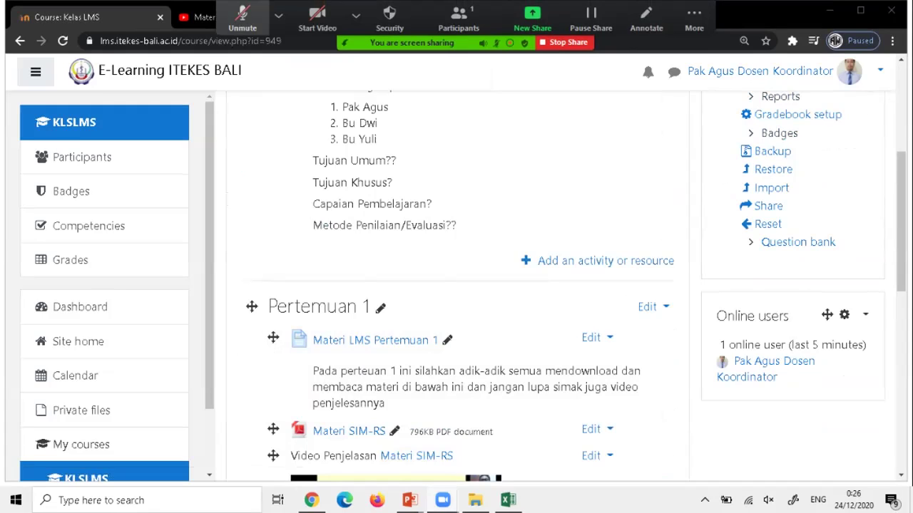
key("alt+r")
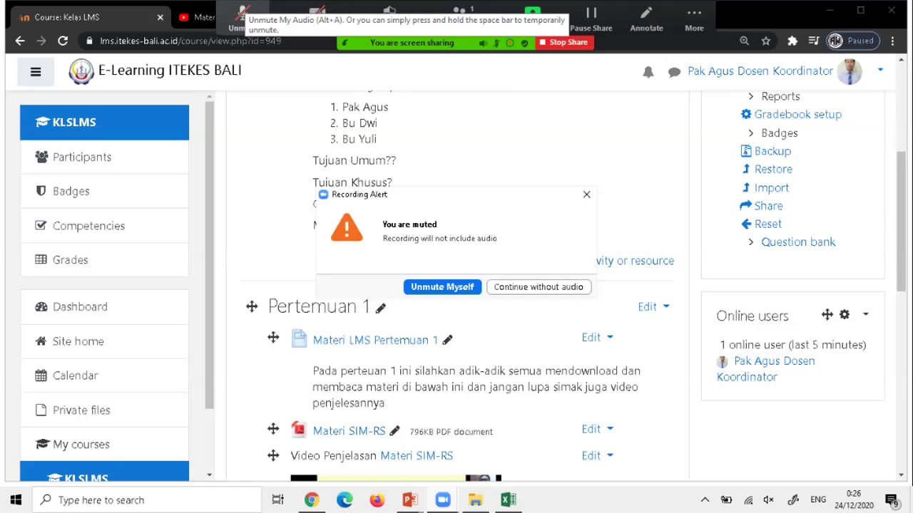
left_click(242, 14)
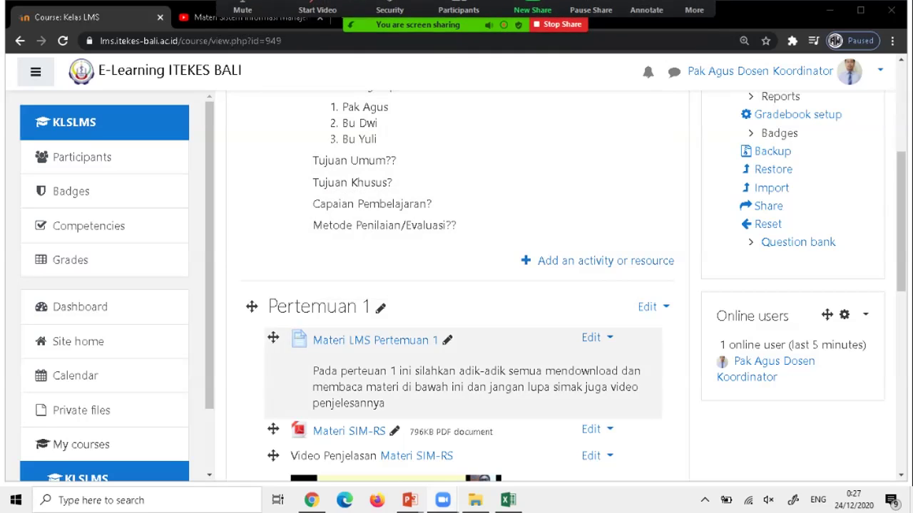
scroll(456, 236, "down", 3)
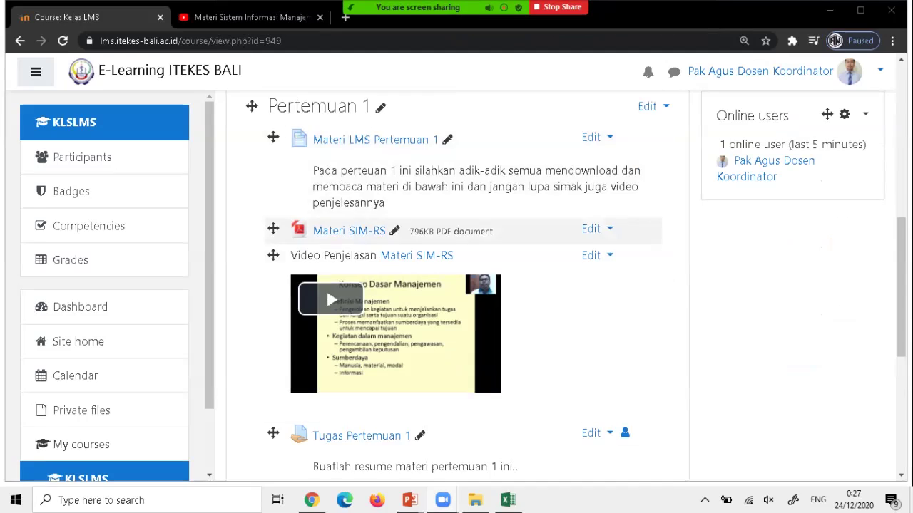
scroll(456, 285, "down", 3)
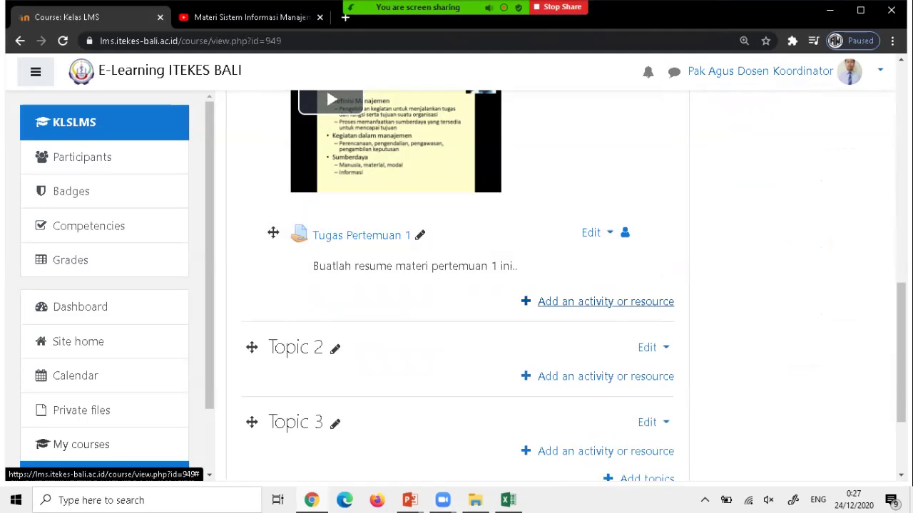
Add a new Forum activity to Pertemuan 1.
left_click(605, 301)
scroll(343, 285, "down", 2)
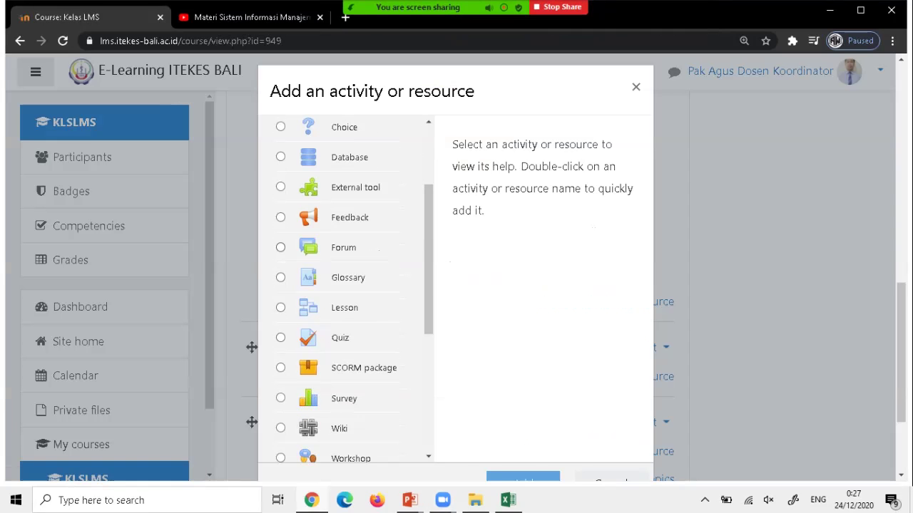
left_click(280, 247)
scroll(541, 285, "down", 2)
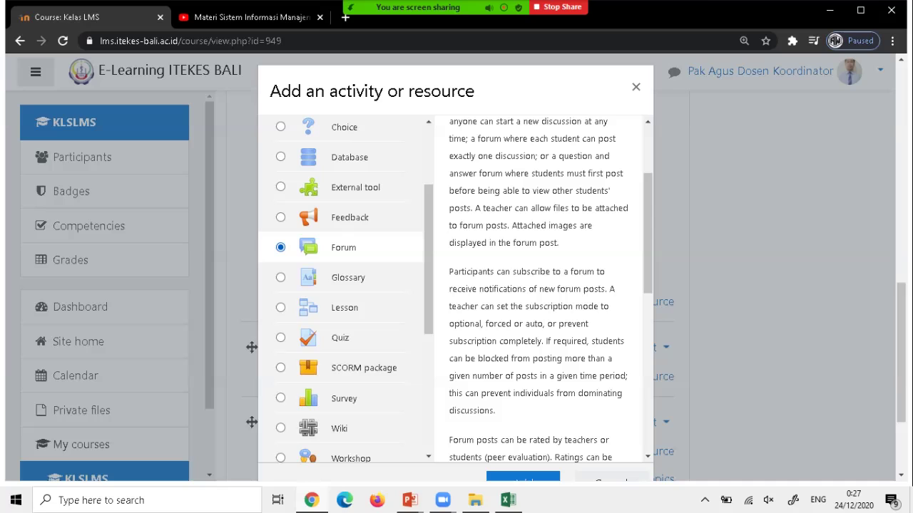
left_click(523, 477)
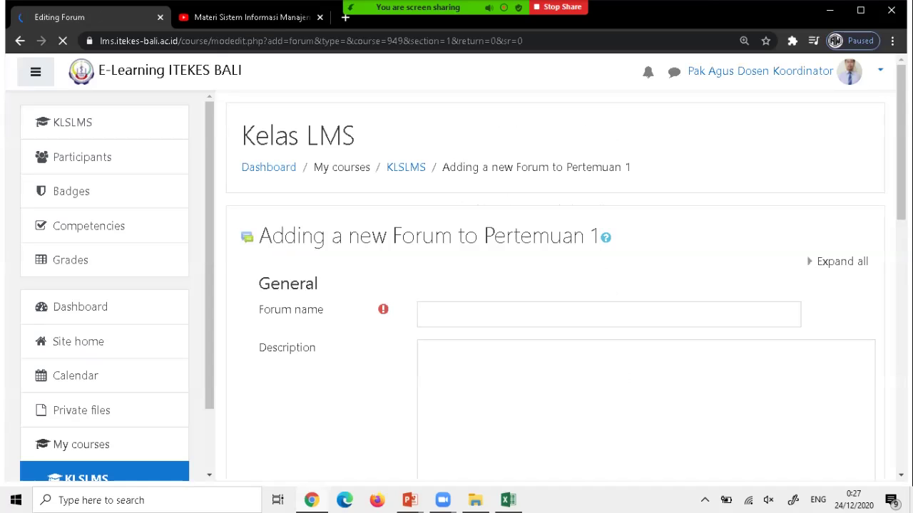
Name the forum 'Forum Diskusi' with description 'Silahkan gunakan forum diskusi ini jika ada yang ingin didiskusikan..'.
type("Forum Diskusi")
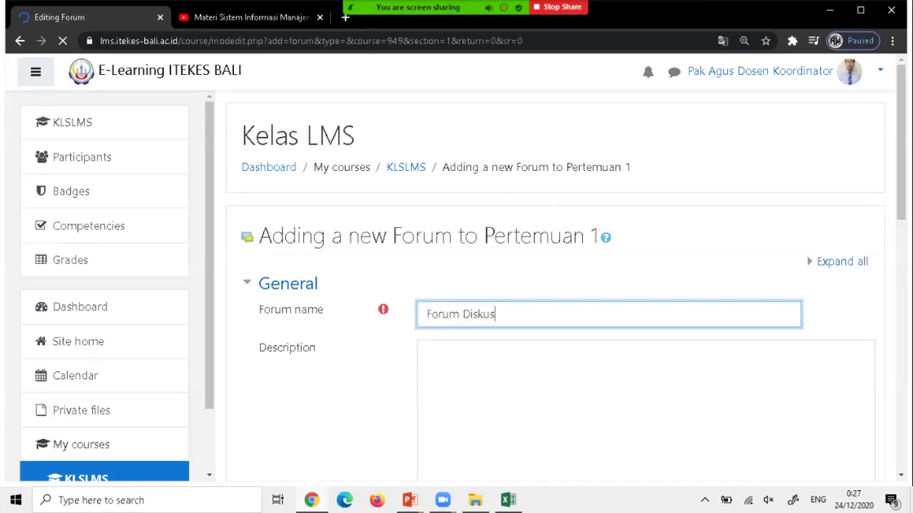
scroll(556, 321, "down", 1)
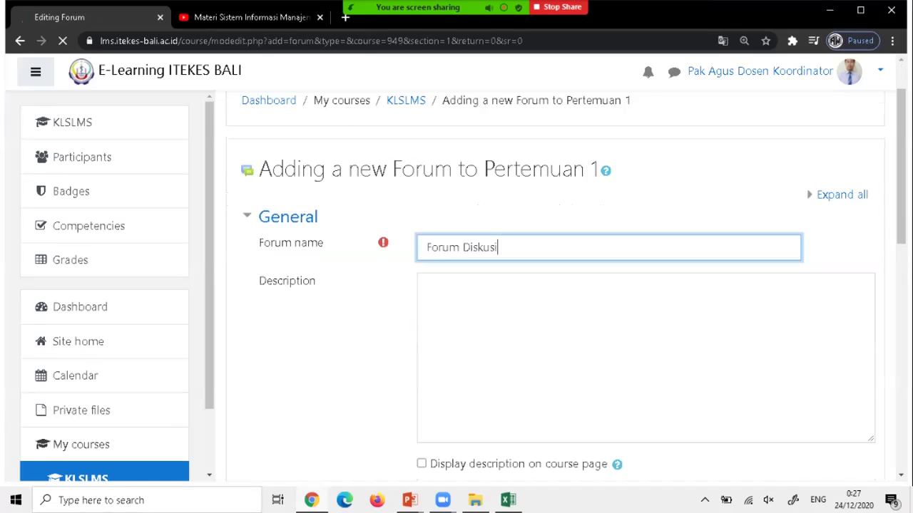
key("Tab")
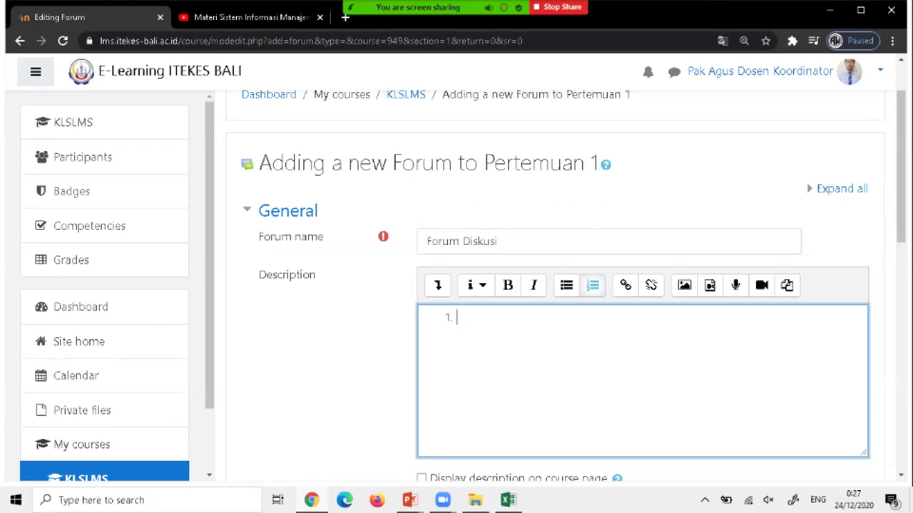
key("BackSpace")
type("Silahkan gunakan forum diskusi ini jika ada yang ingin didiskusikan")
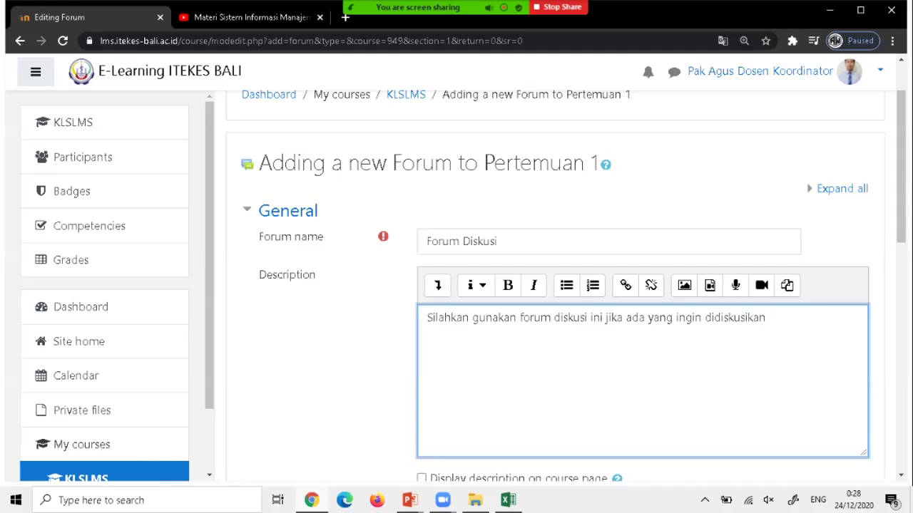
type("..")
scroll(556, 285, "down", 2)
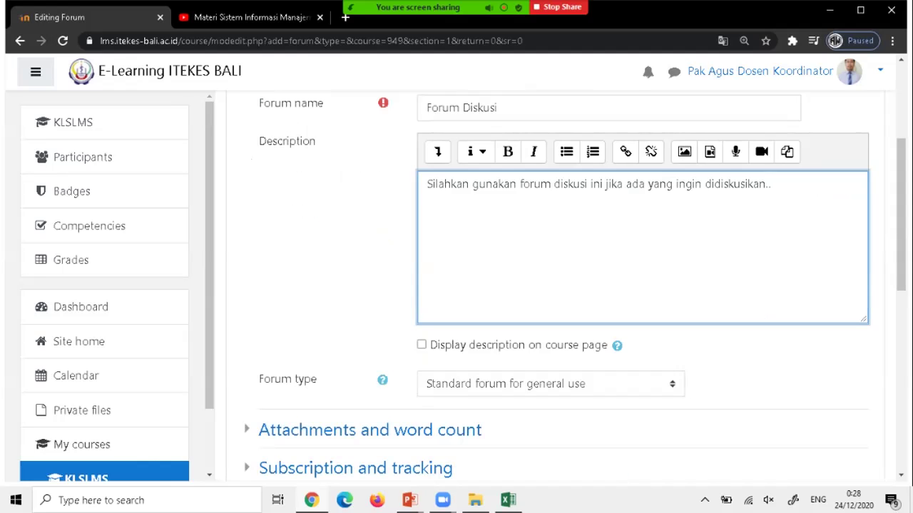
key("Tab")
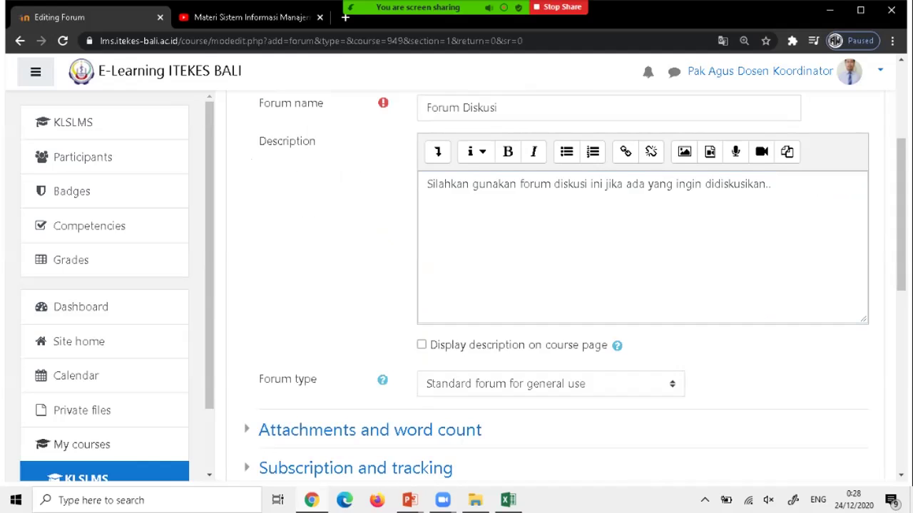
scroll(556, 286, "down", 1)
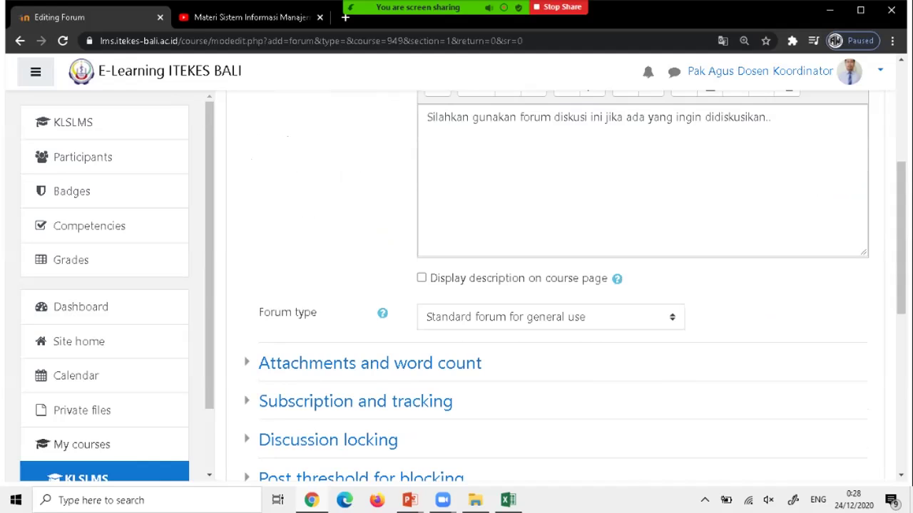
Keep the forum type as Standard forum for general use.
mouse_move(427, 278)
left_mouse_down()
mouse_move(612, 278)
mouse_move(426, 278)
left_mouse_up()
scroll(556, 285, "down", 6)
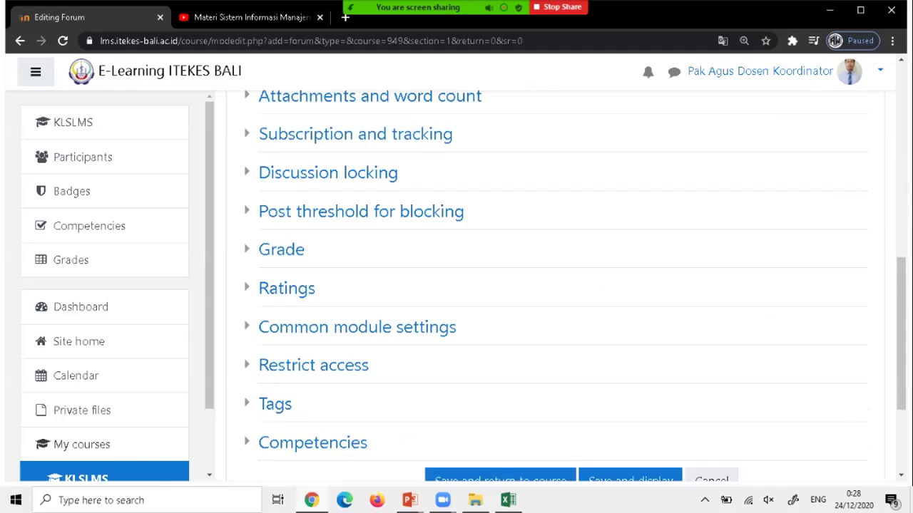
scroll(556, 285, "up", 3)
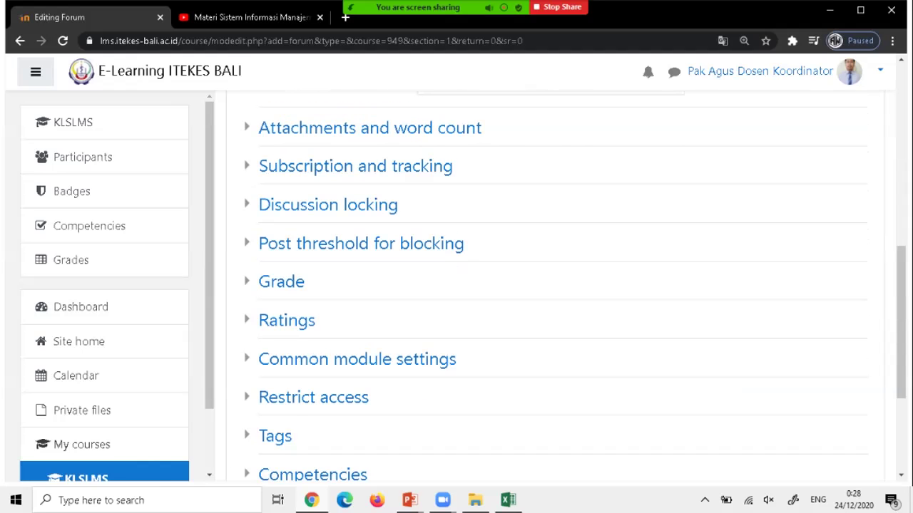
scroll(356, 285, "up", 1)
scroll(357, 285, "down", 1)
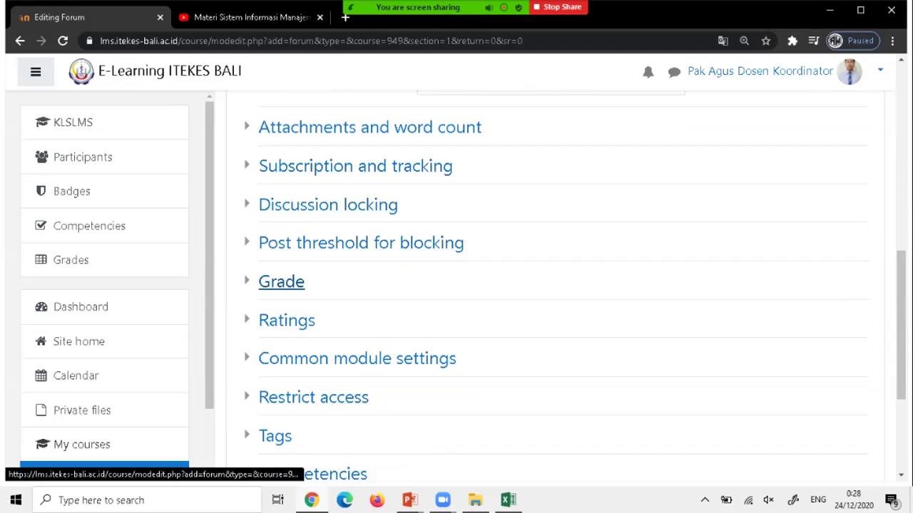
scroll(555, 285, "down", 2)
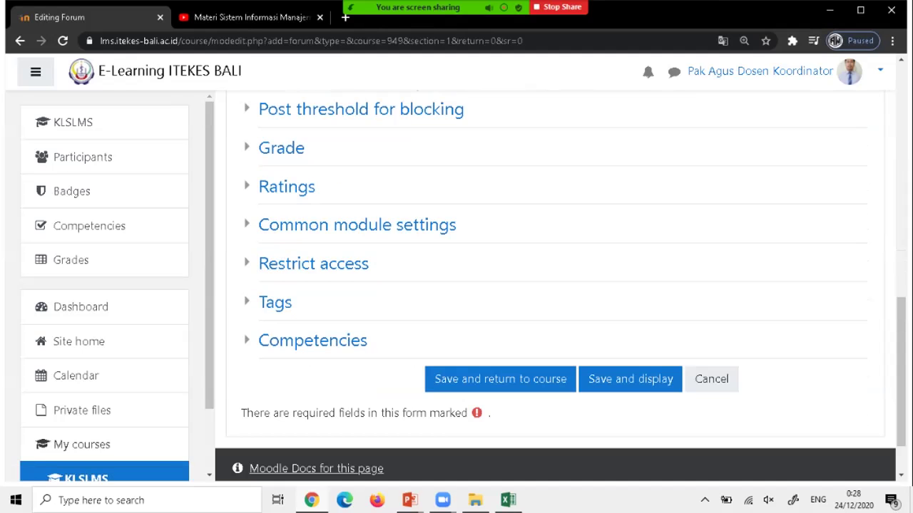
scroll(555, 285, "up", 6)
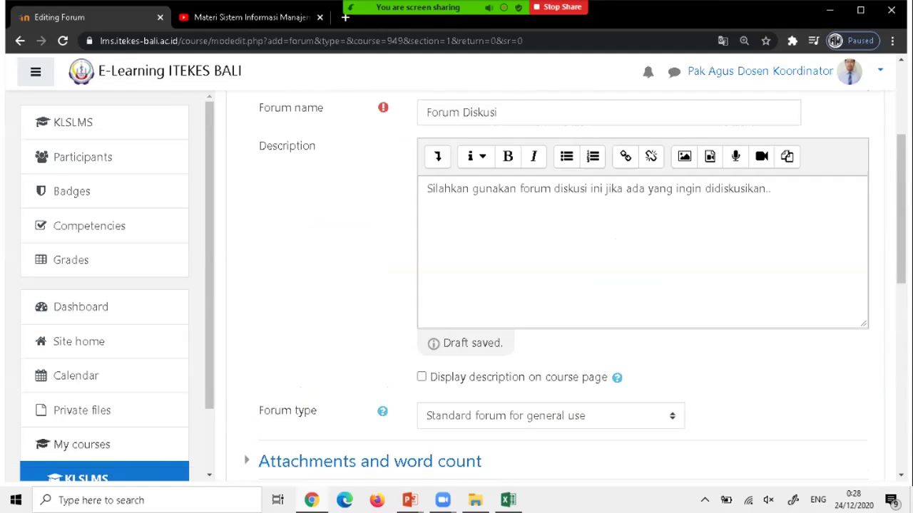
left_click(551, 389)
key("Escape")
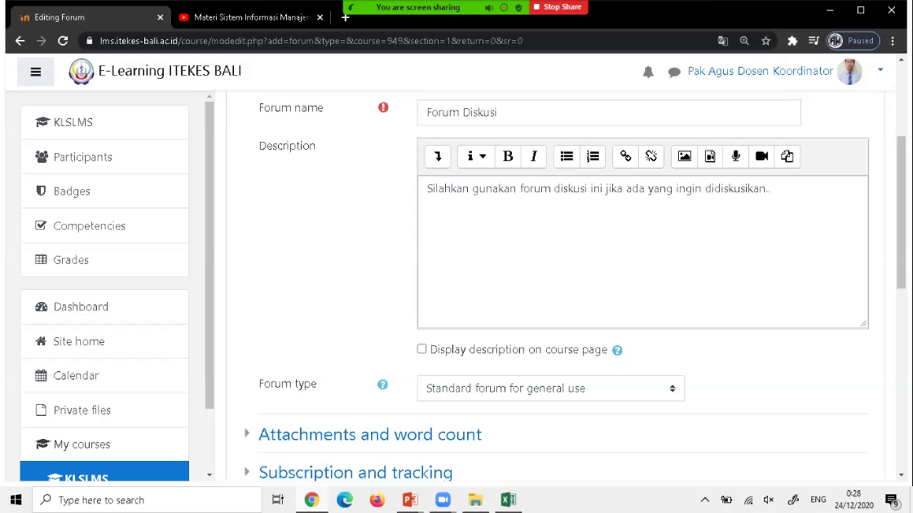
Show the forum description on the course page and save the forum.
left_click(421, 350)
scroll(542, 286, "up", 1)
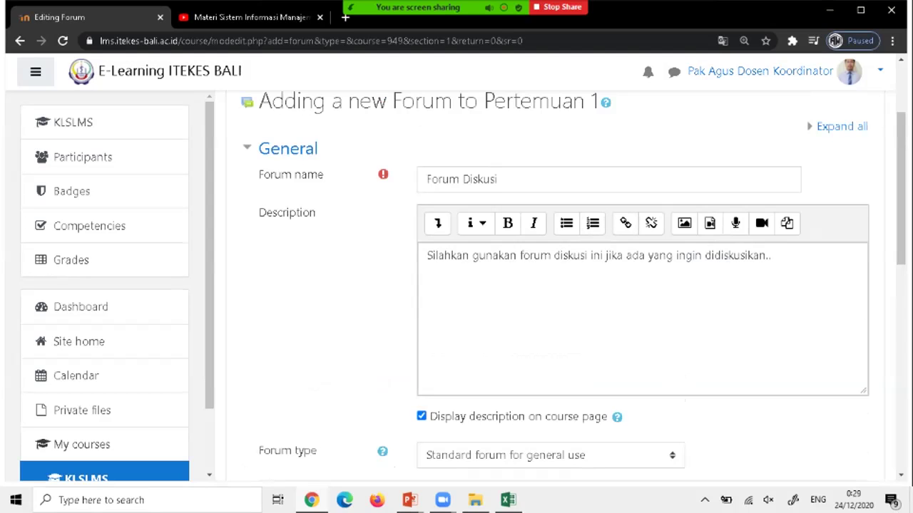
scroll(542, 285, "down", 2)
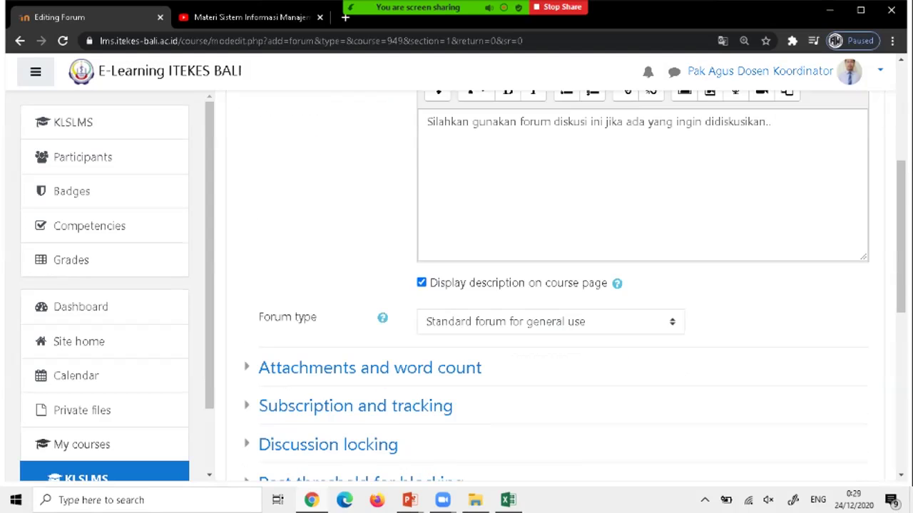
scroll(556, 285, "down", 6)
left_click(500, 312)
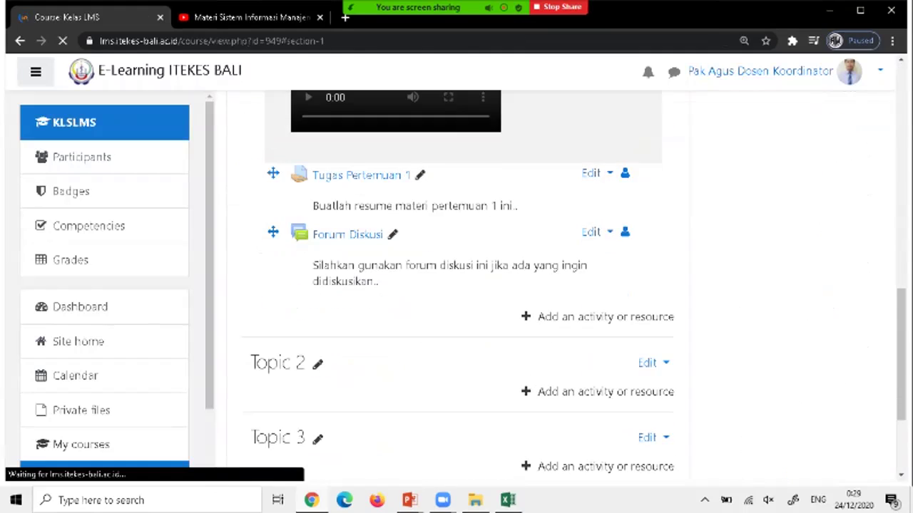
Open Forum Diskusi to confirm it has no discussion topics yet.
left_click(347, 247)
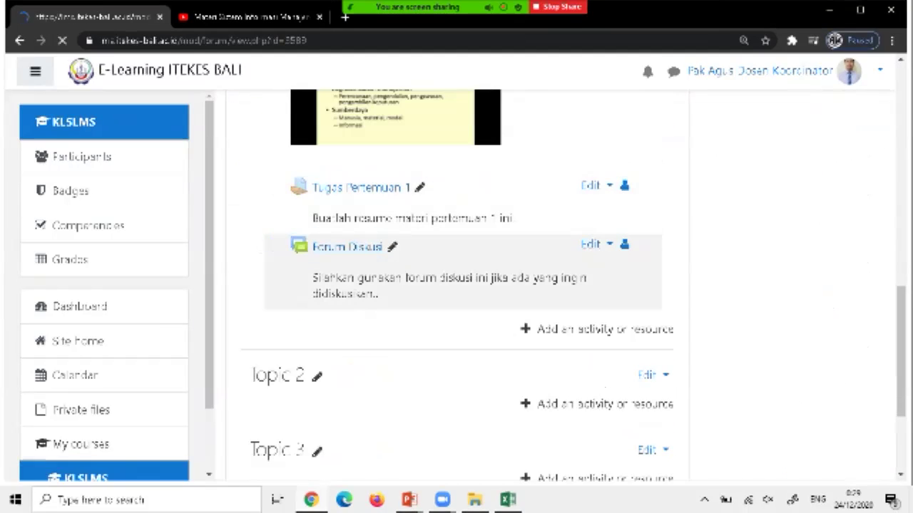
scroll(457, 285, "down", 2)
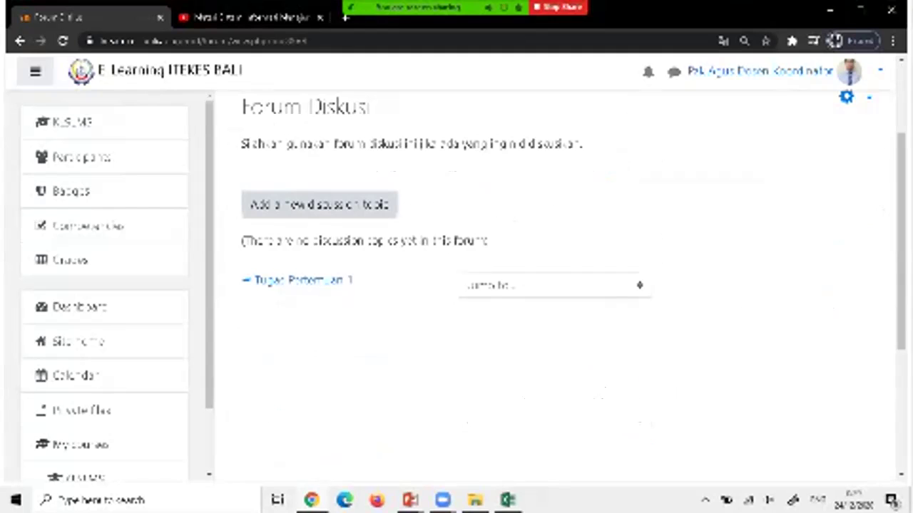
scroll(564, 285, "up", 2)
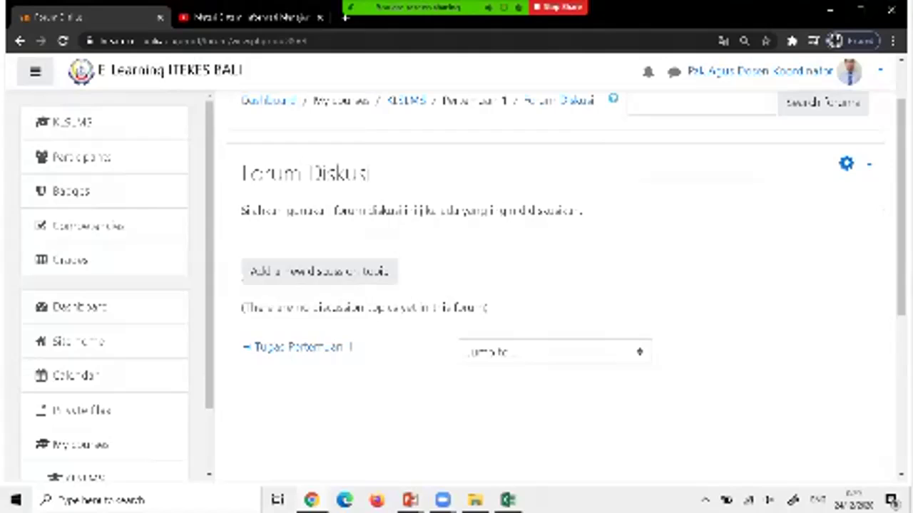
Return to the Kelas LMS course page and scroll down to Topic 2 and Topic 3.
left_click(71, 122)
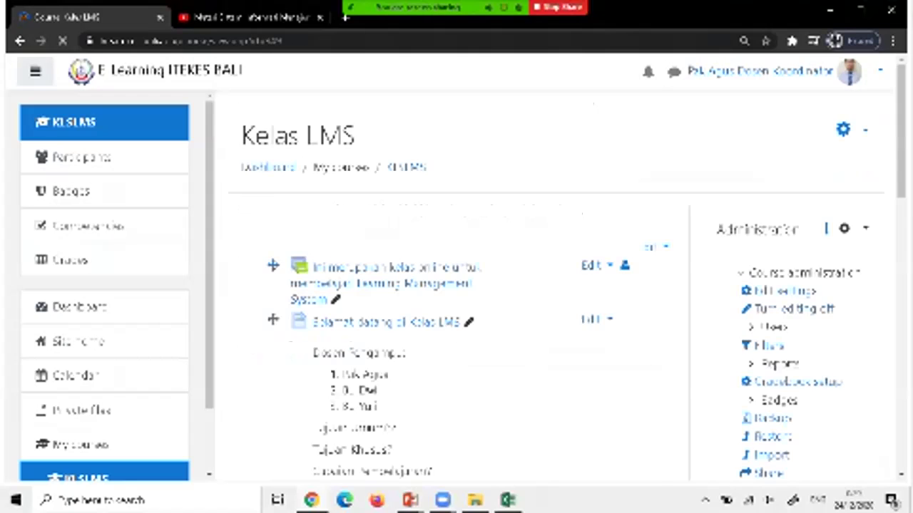
scroll(463, 285, "down", 10)
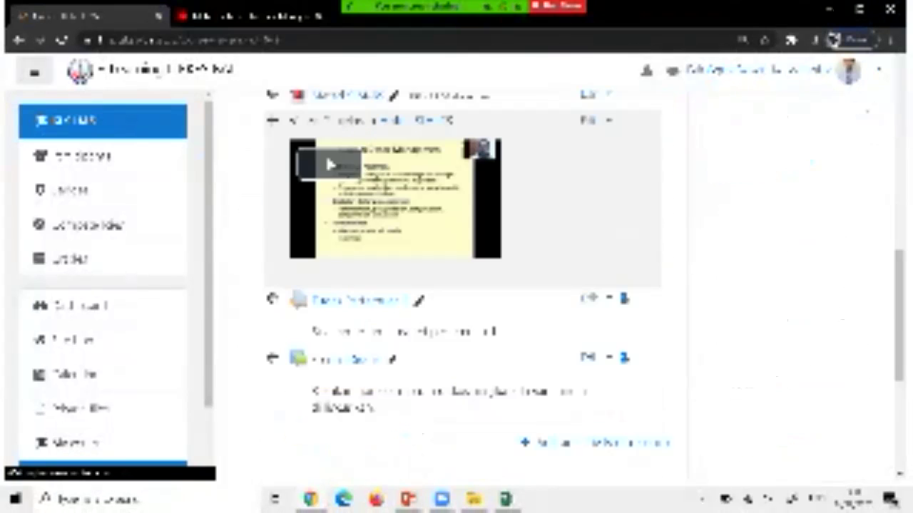
scroll(464, 285, "down", 5)
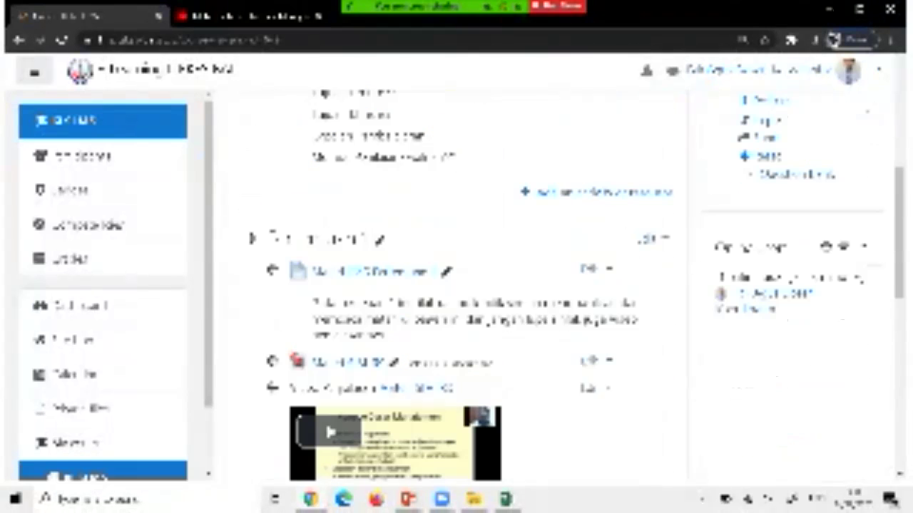
scroll(464, 285, "down", 10)
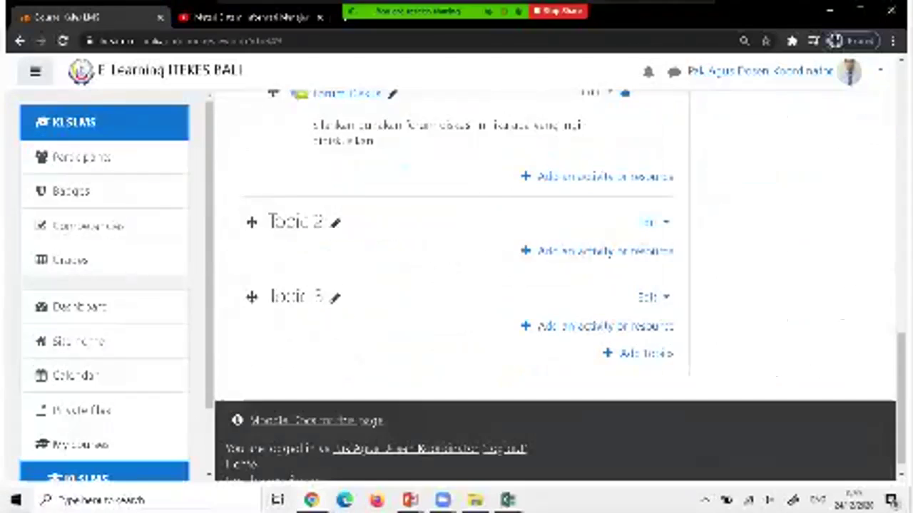
scroll(449, 285, "up", 2)
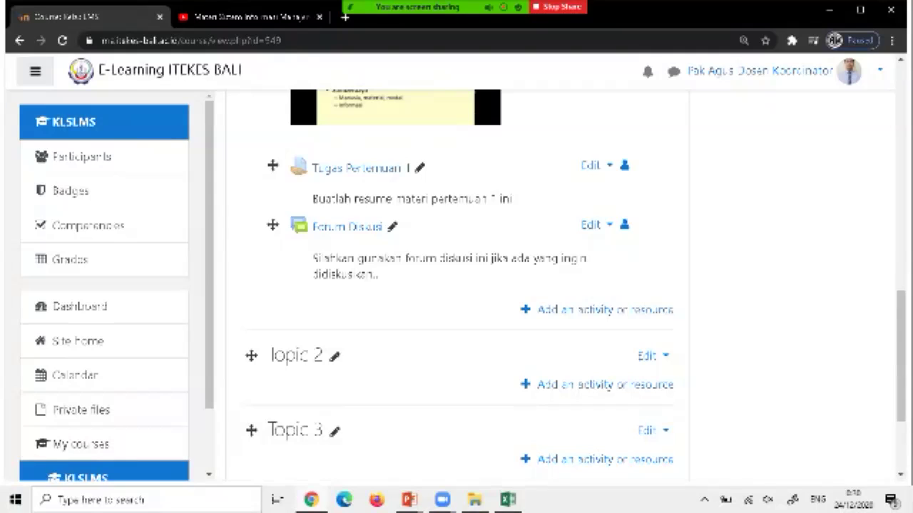
Rename the Topic 2 section heading to 'Ujian Akhir Semester'.
left_click(334, 356)
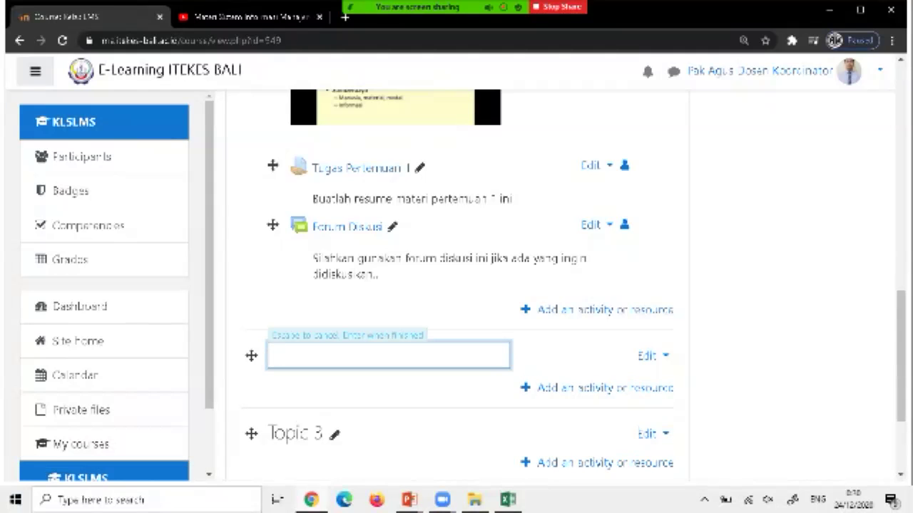
type("I")
type("jian ")
type("Ahir")
type(" Se")
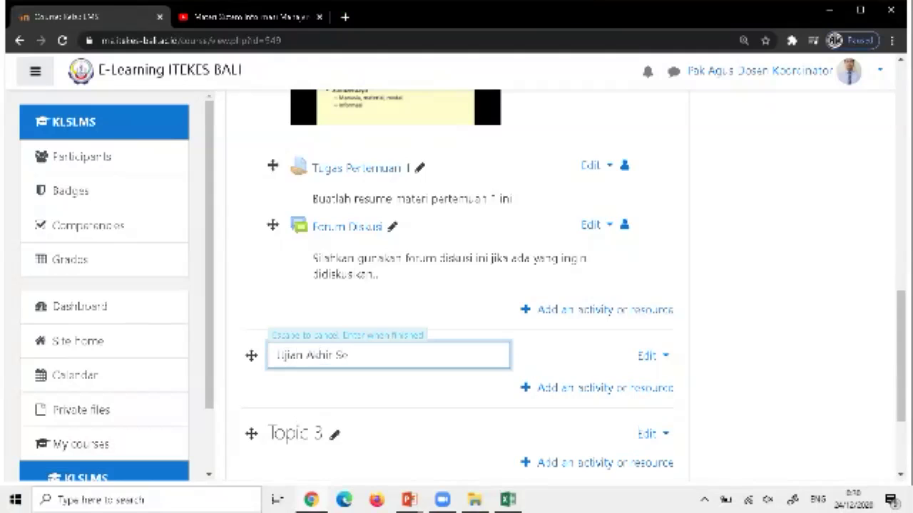
type("moster")
key("Return")
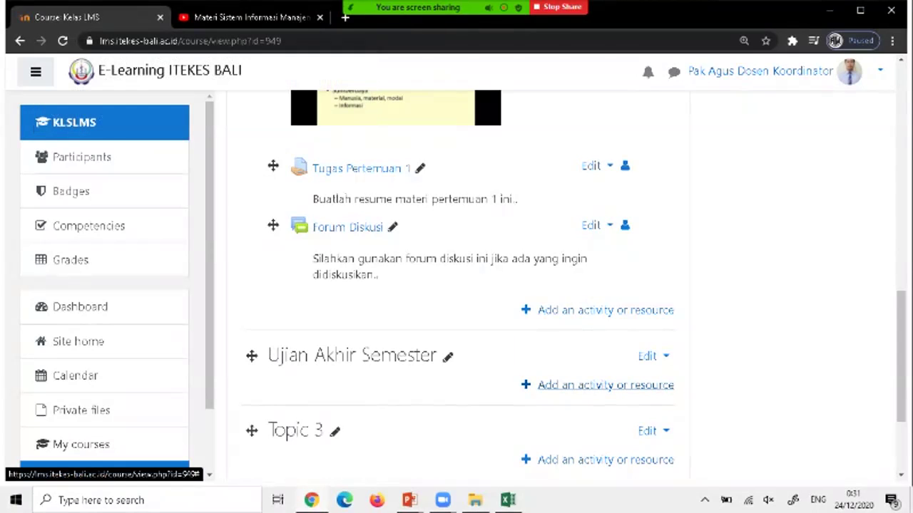
Add a Quiz activity to the Ujian Akhir Semester section.
left_click(605, 385)
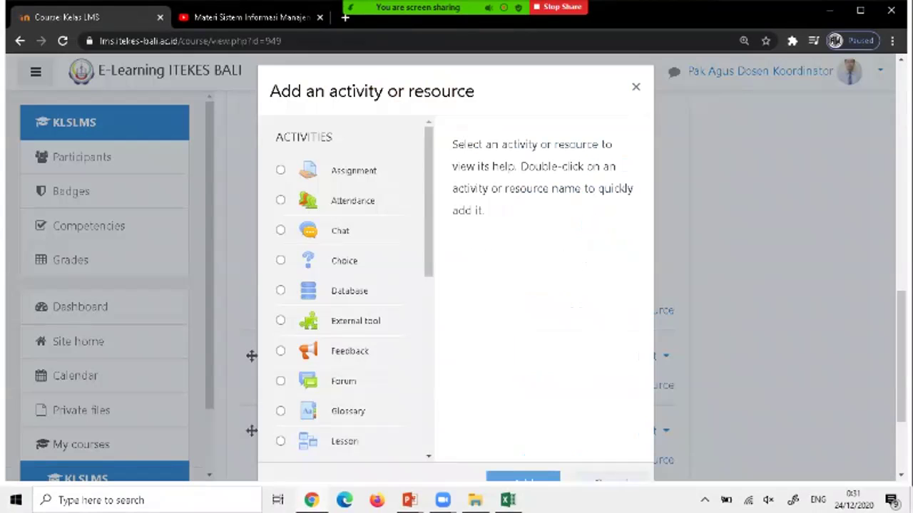
scroll(342, 321, "down", 3)
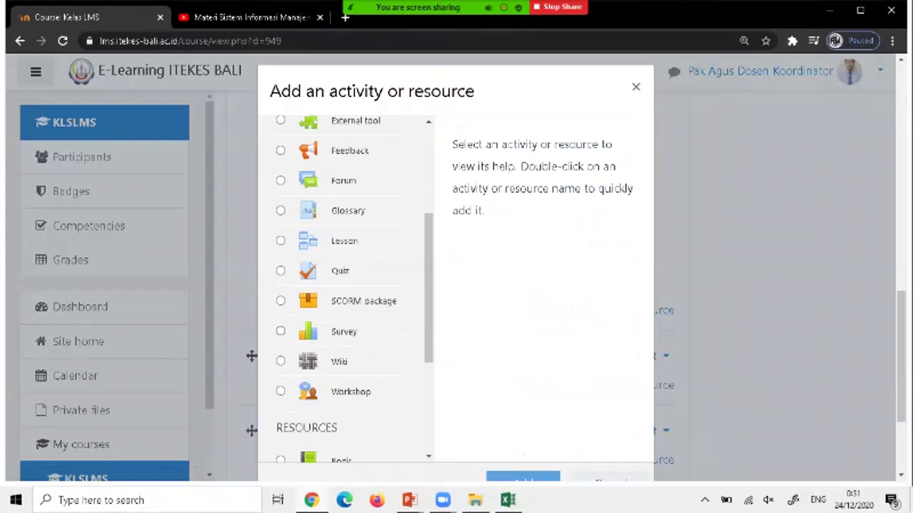
left_click(280, 270)
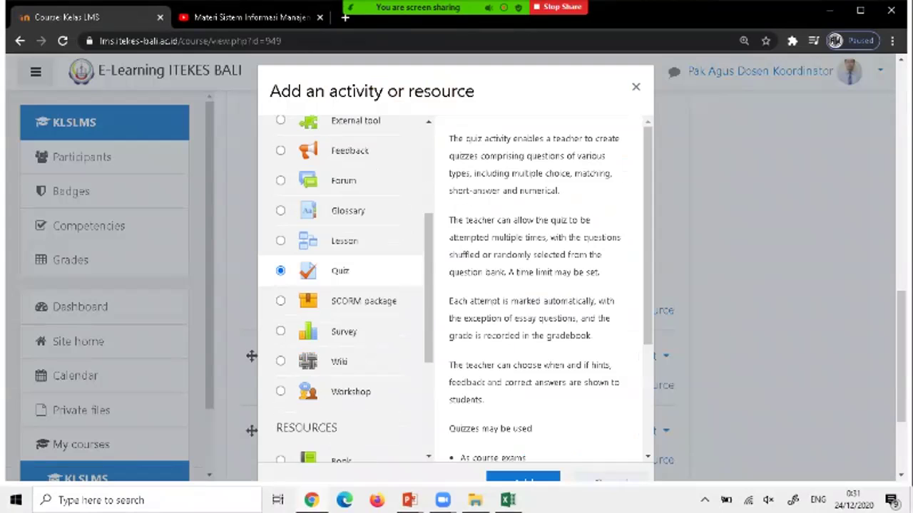
scroll(542, 285, "down", 2)
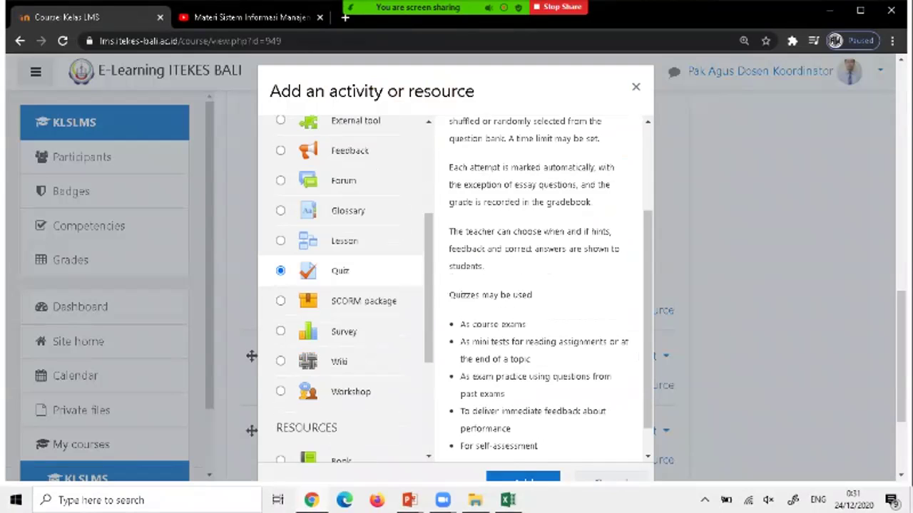
left_click(523, 476)
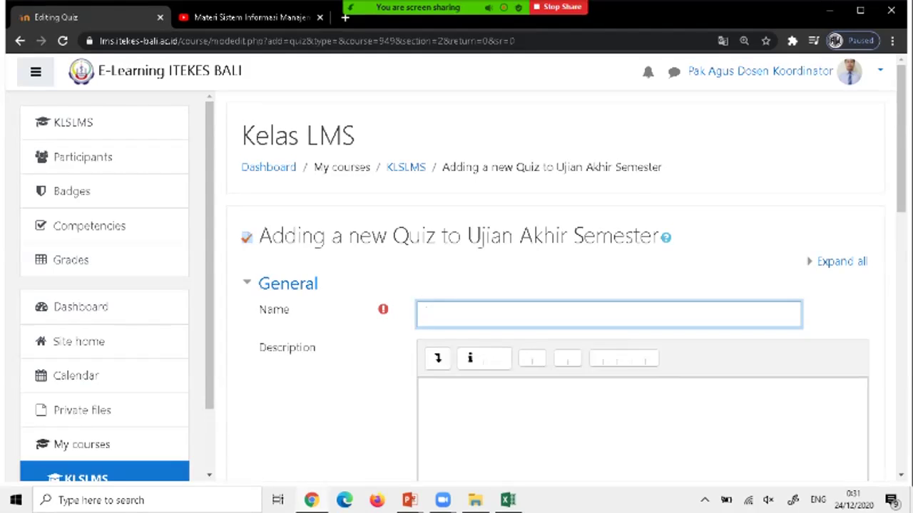
Name the quiz 'UAS LMS'.
type("Uji")
key("BackSpace")
key("BackSpace")
type("AS")
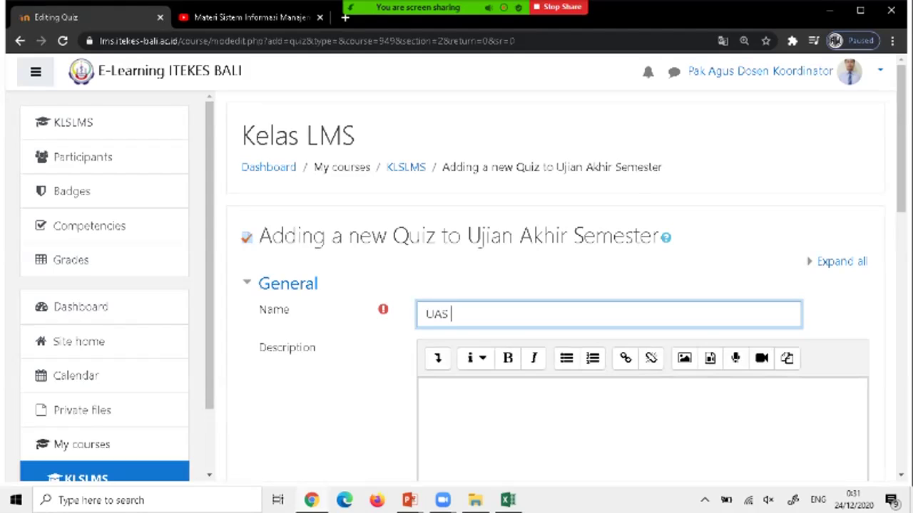
type(" LMS")
scroll(556, 285, "down", 1)
Enter the quiz description 'Pilihlah jawaban yang benar..'.
left_click(427, 325)
type("Piliha")
key("BackSpace")
type("lah jawaban yang benar")
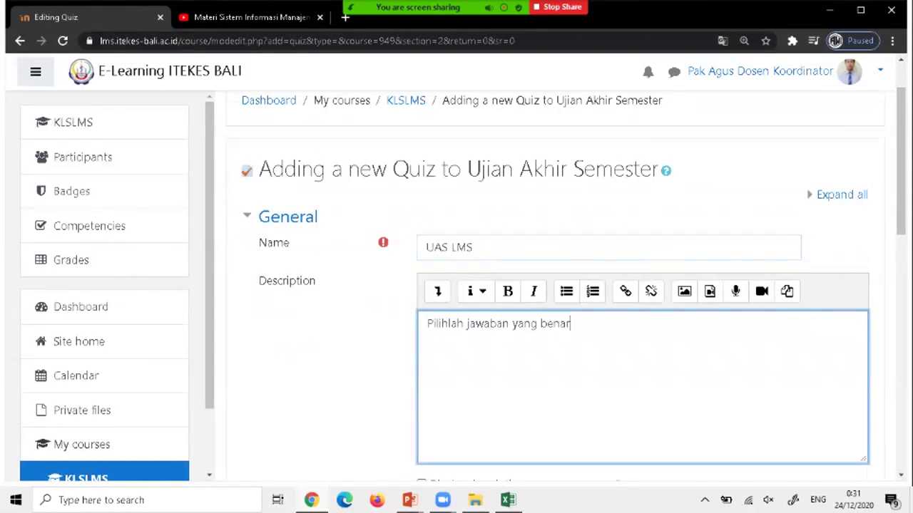
type("..")
scroll(556, 285, "down", 2)
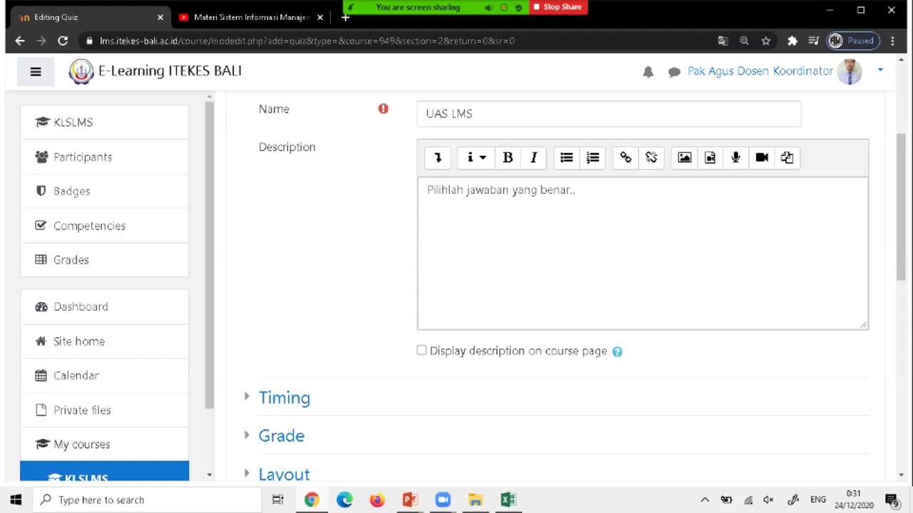
Expand Timing and leave the quiz open and close dates disabled.
scroll(556, 285, "down", 1)
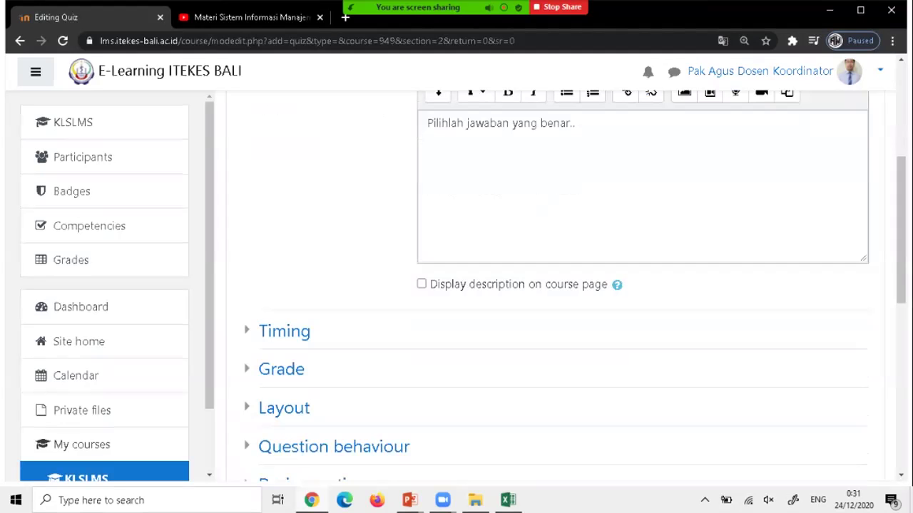
left_click(283, 330)
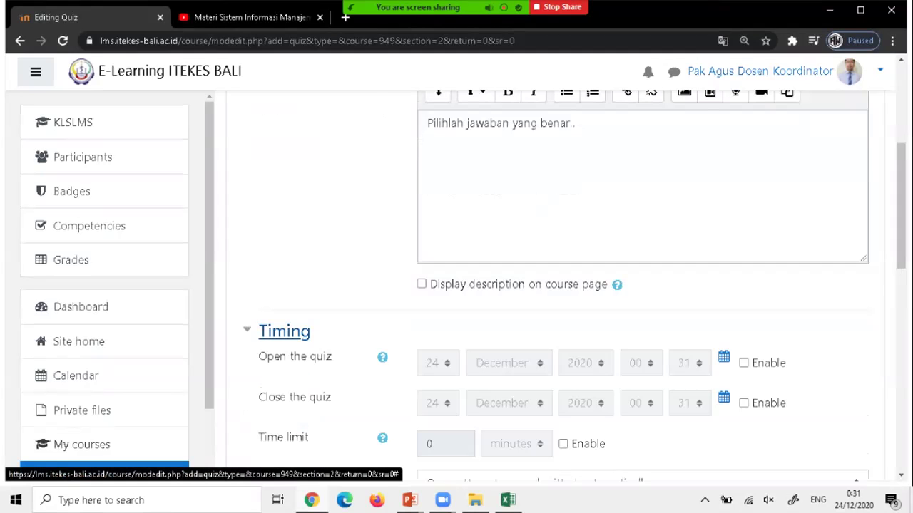
scroll(284, 331, "down", 2)
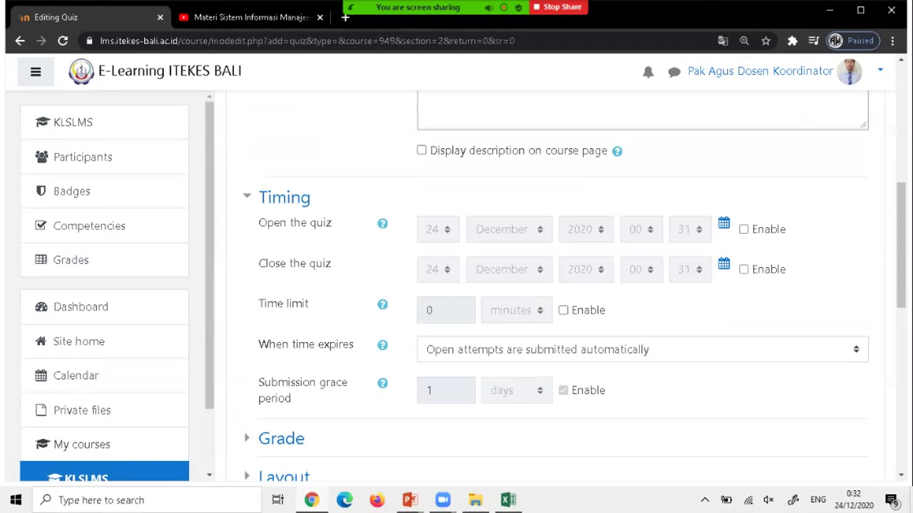
left_click(744, 229)
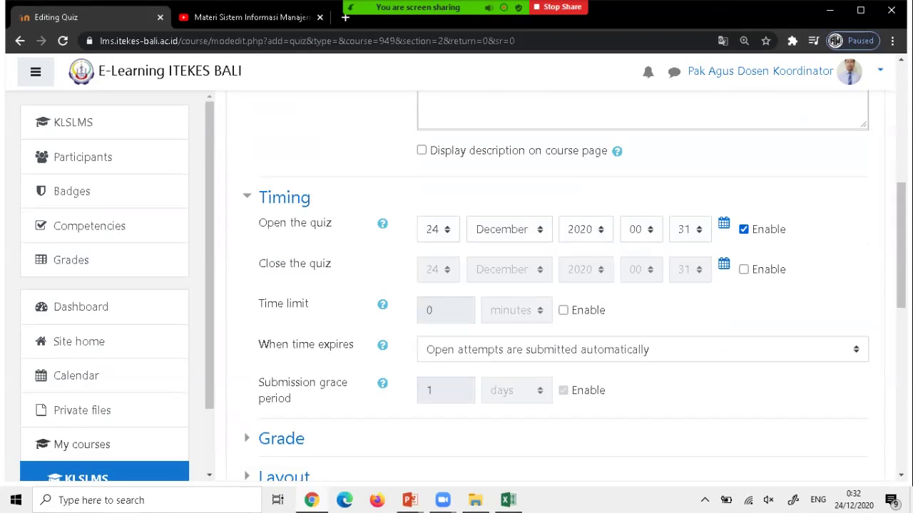
left_click(744, 229)
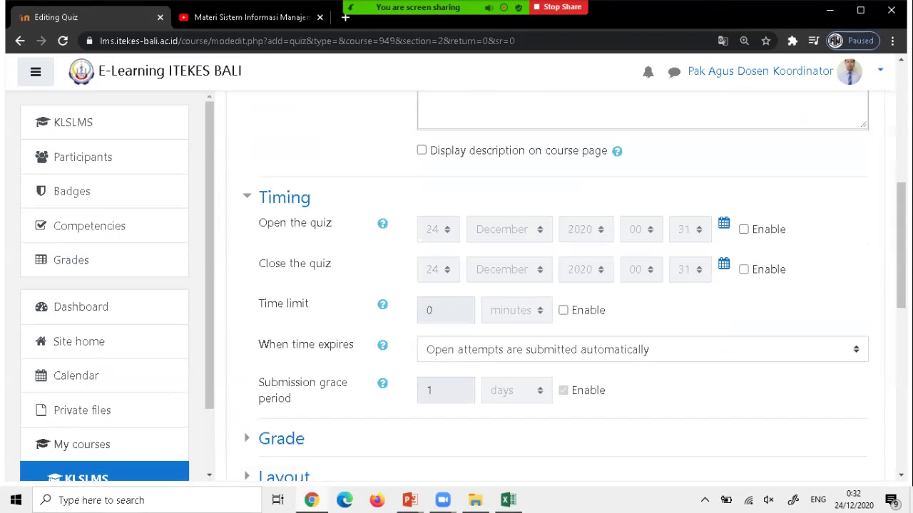
left_click(743, 297)
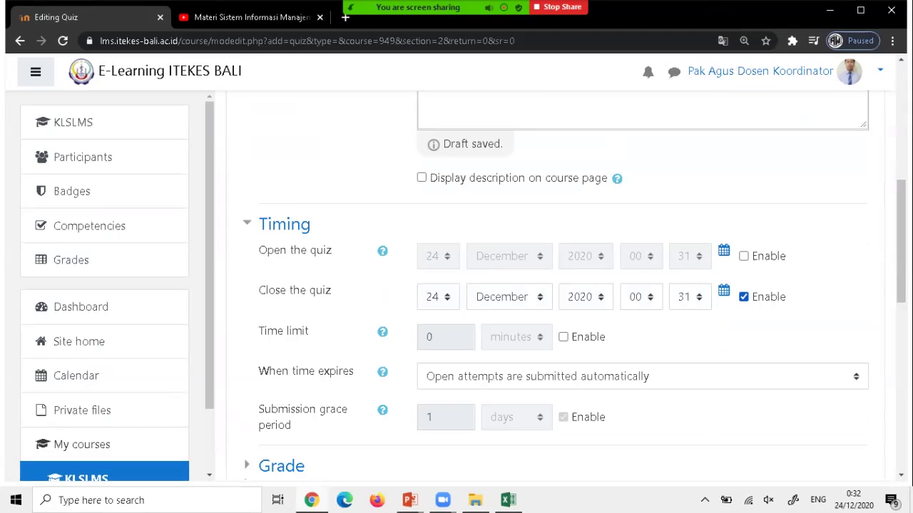
left_click(744, 256)
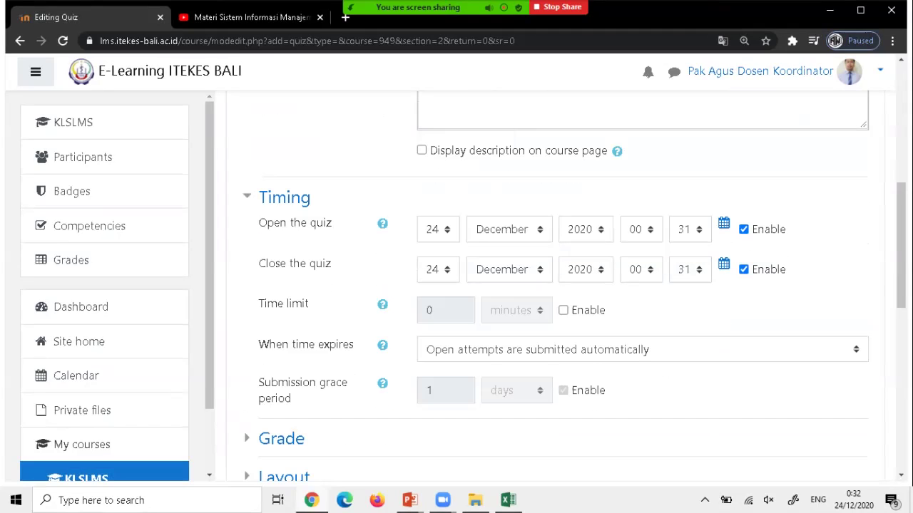
left_click(744, 268)
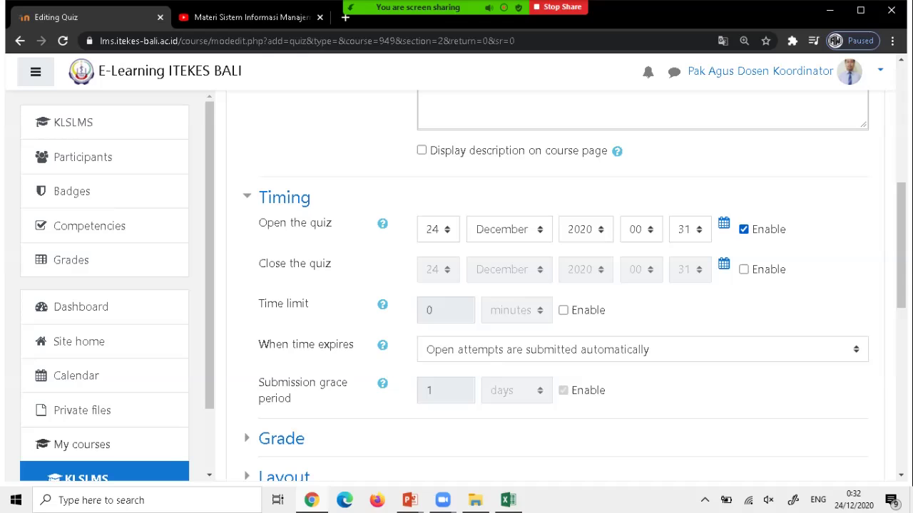
left_click(743, 229)
scroll(556, 285, "down", 1)
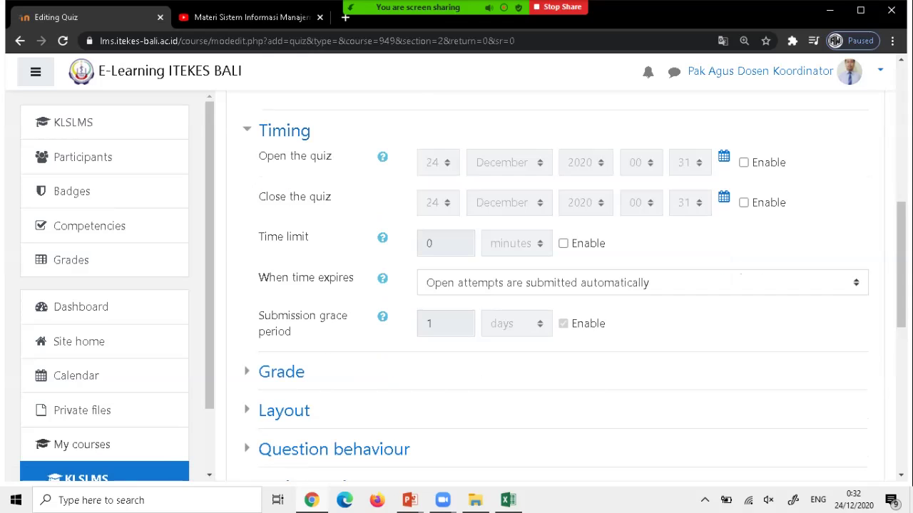
Enable the quiz time limit and set it to 10 minutes.
left_click(563, 243)
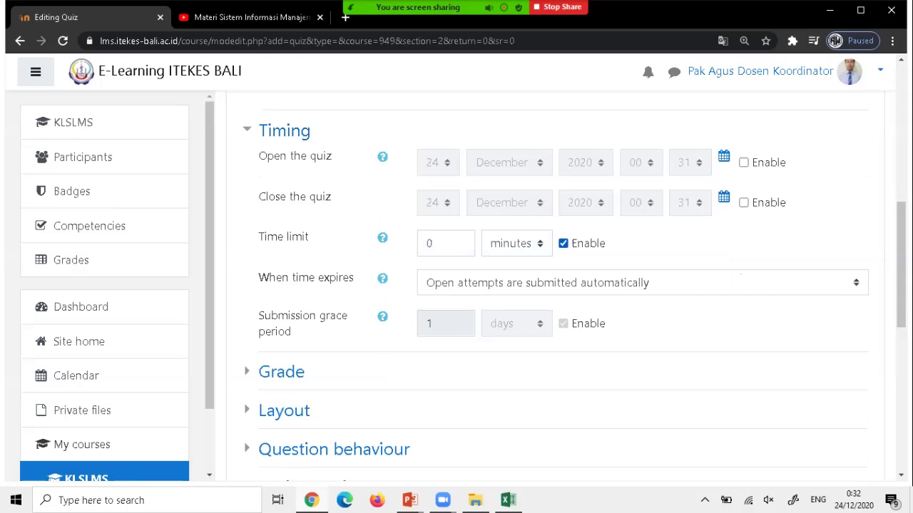
double_click(429, 243)
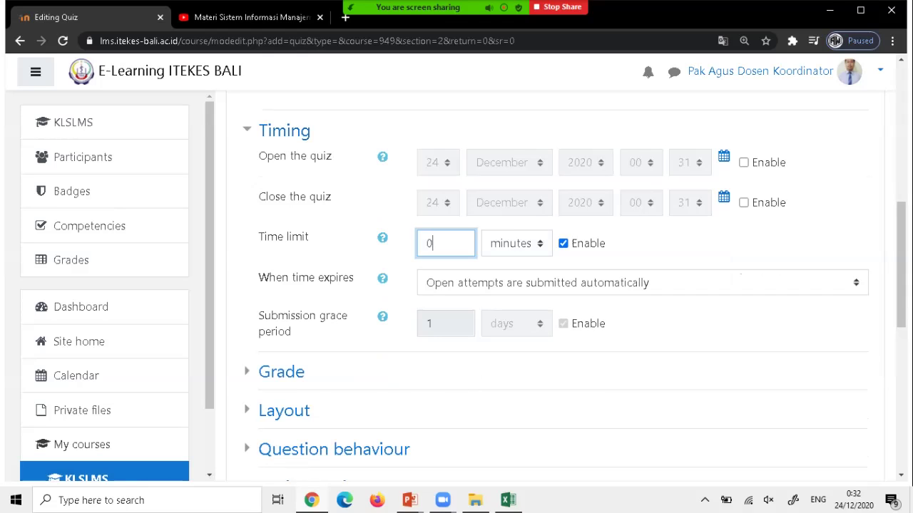
type("10")
scroll(556, 285, "down", 2)
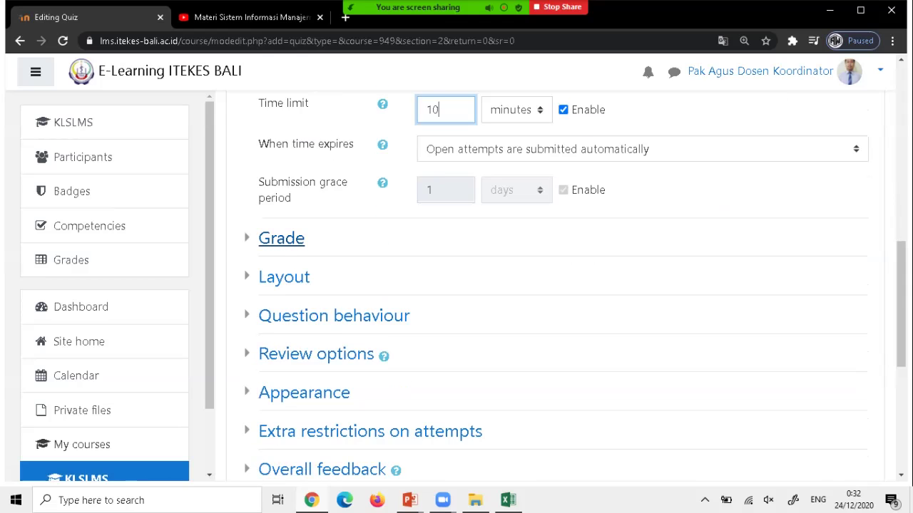
Set Attempts allowed to 1 in the quiz's Grade settings.
left_click(281, 238)
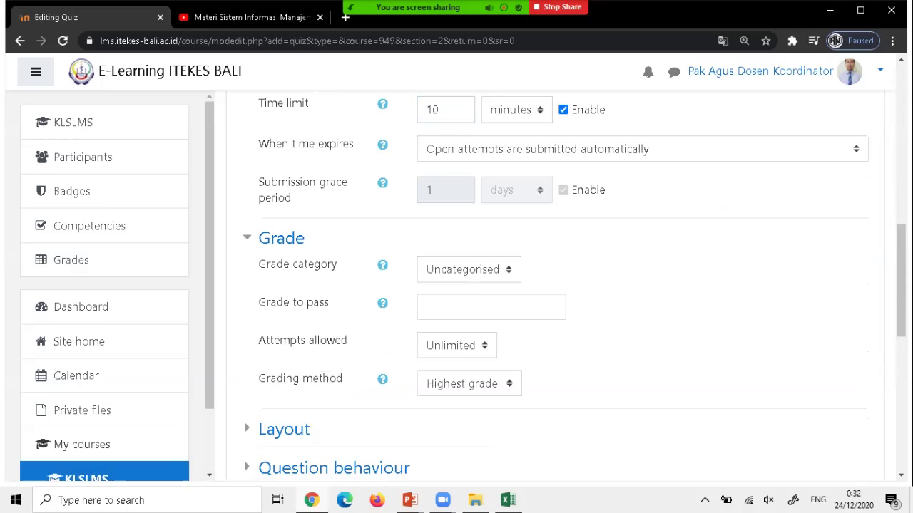
scroll(556, 285, "down", 1)
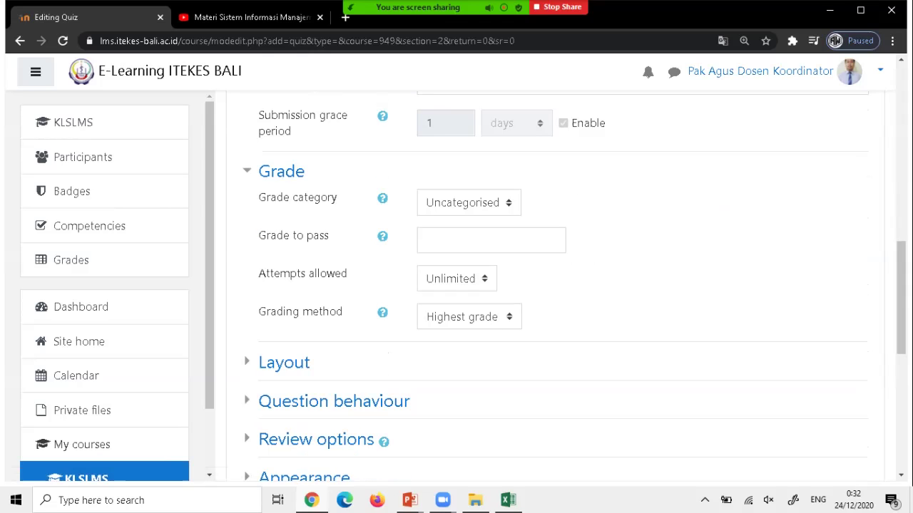
left_click(456, 278)
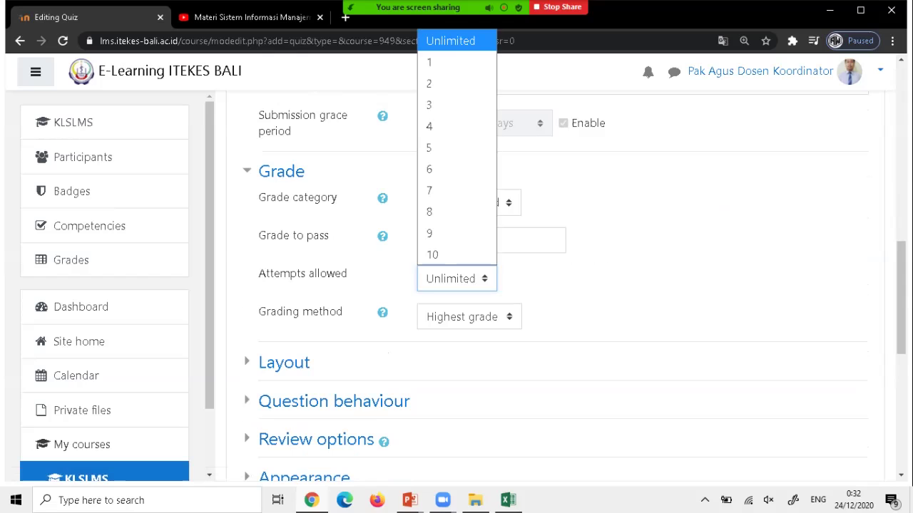
left_click(442, 61)
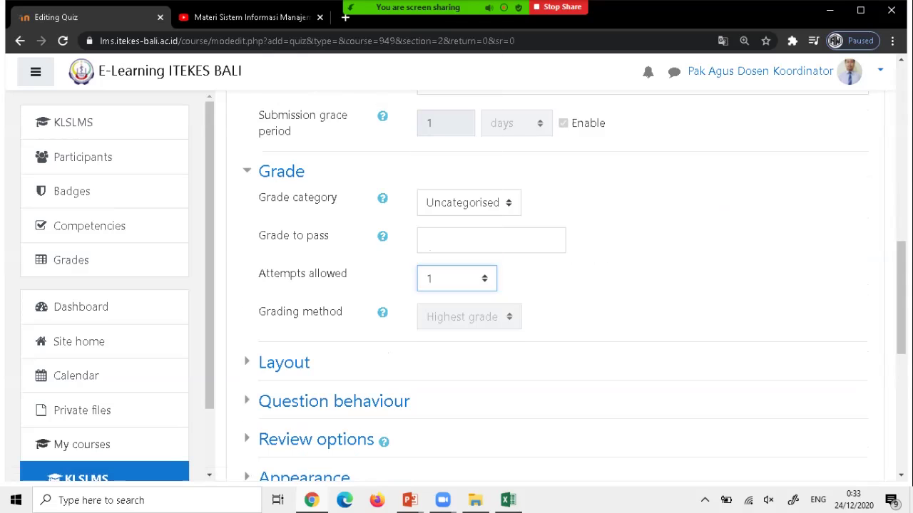
scroll(549, 285, "down", 2)
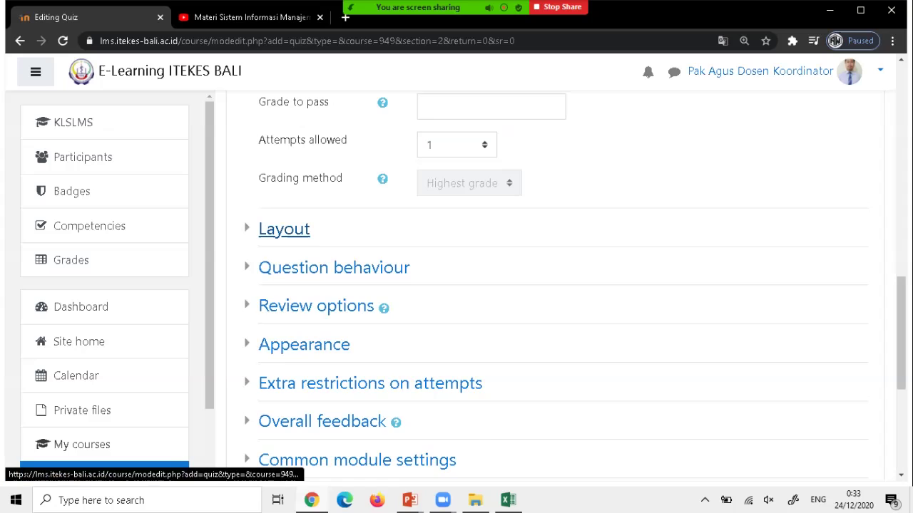
Keep the quiz Layout's New page option at 'Every question'.
left_click(284, 229)
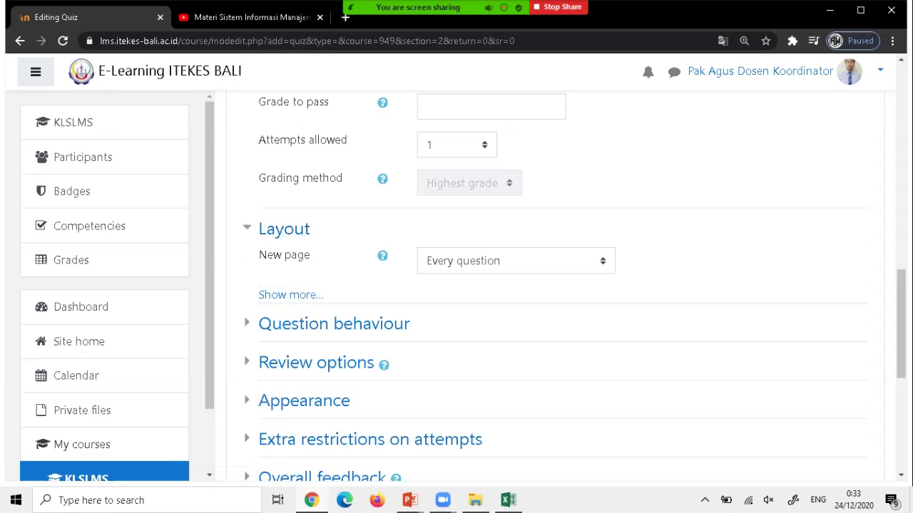
left_click(515, 261)
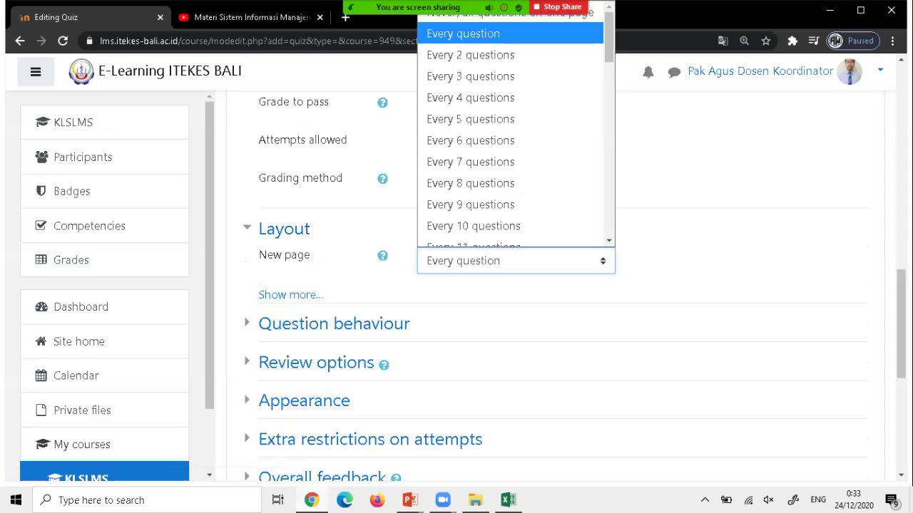
key("Up")
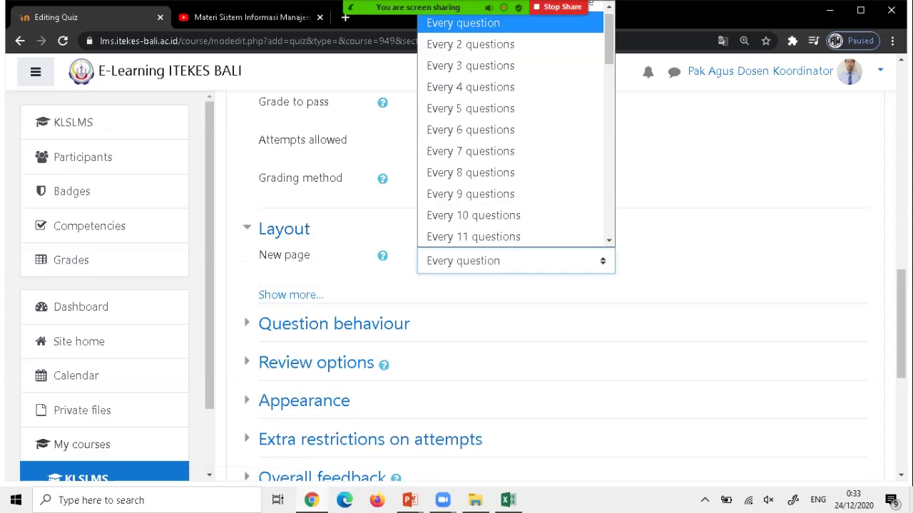
key("Return")
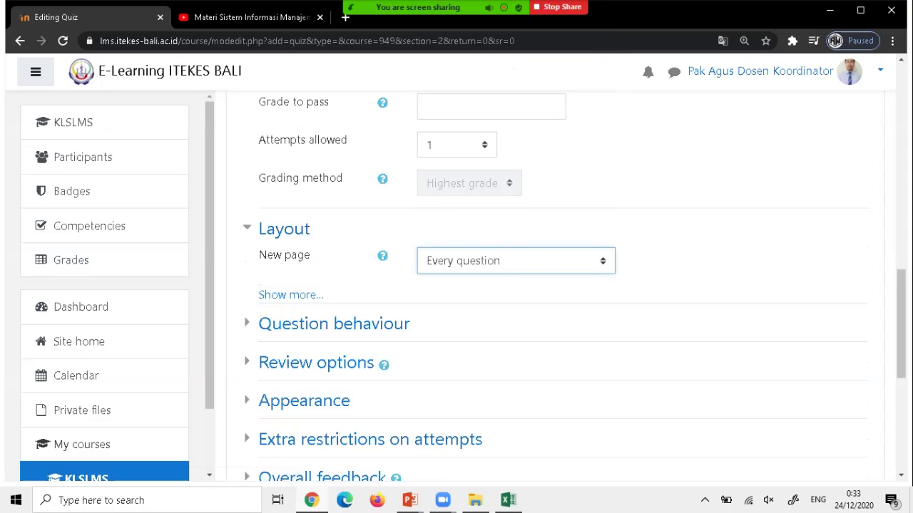
left_click(515, 261)
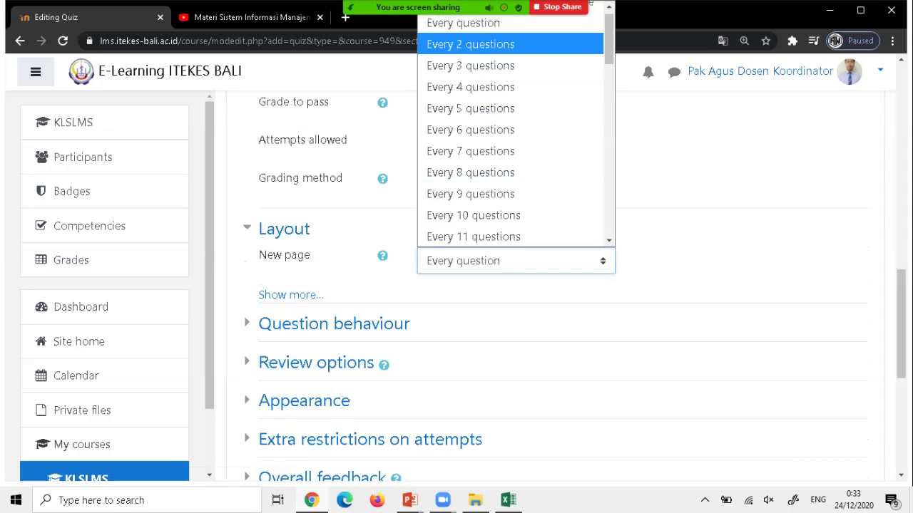
key("Up")
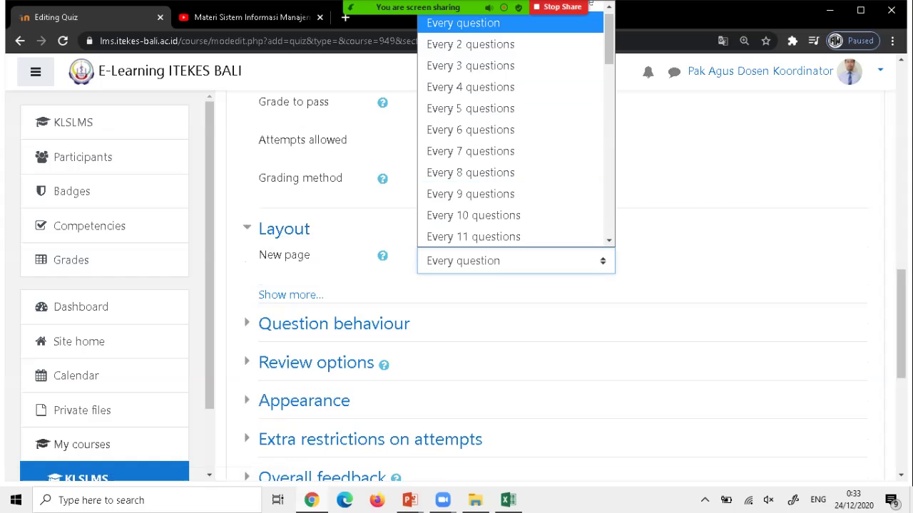
key("Return")
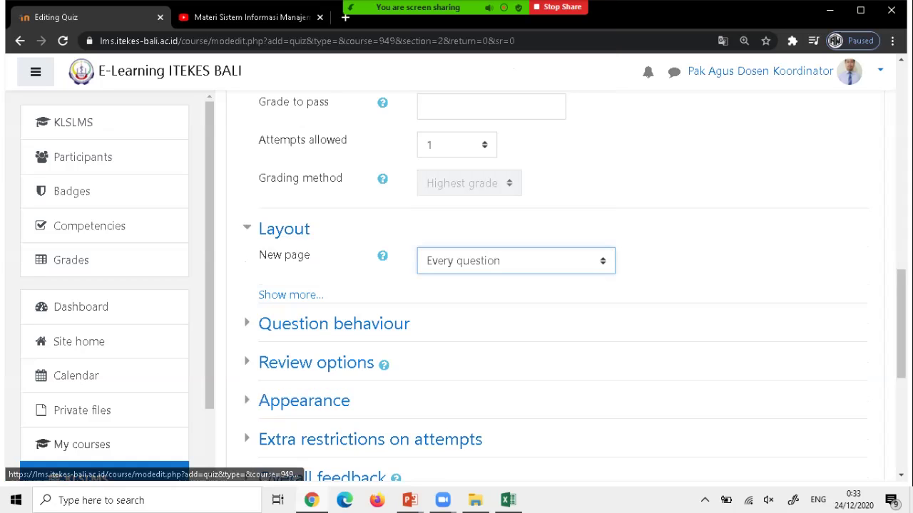
scroll(356, 440, "down", 1)
scroll(556, 286, "down", 1)
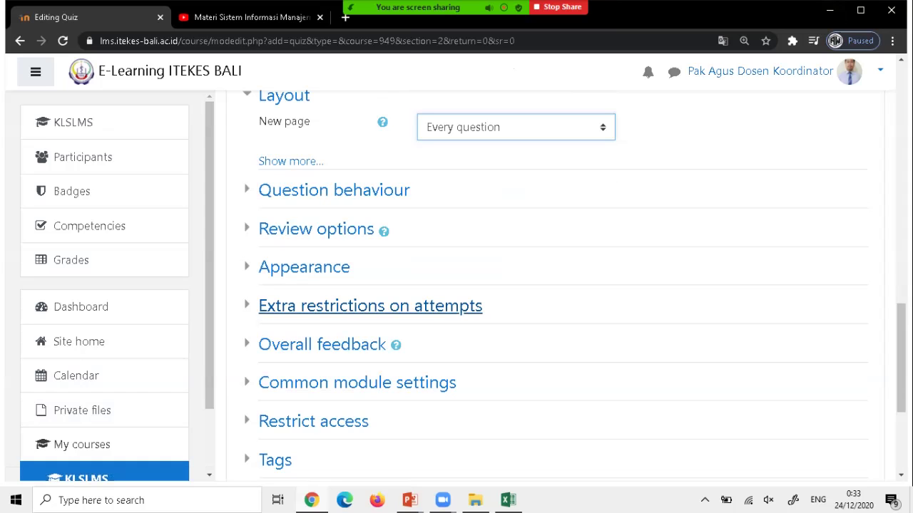
Set 'Show the user's picture' to Small image under Appearance.
left_click(304, 267)
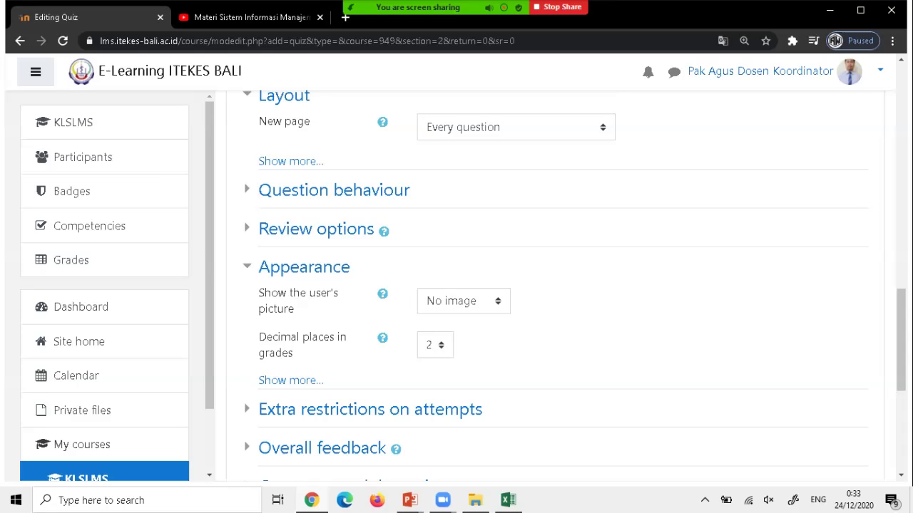
left_click(463, 301)
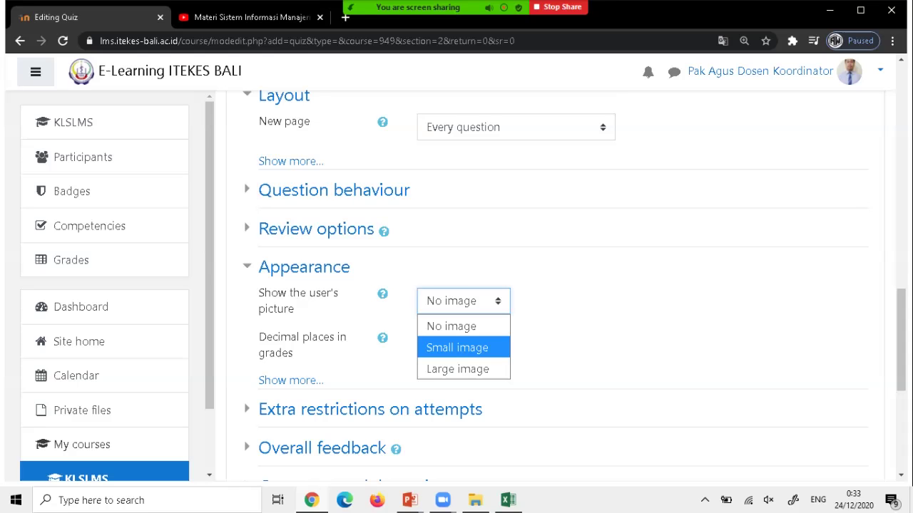
left_click(457, 347)
scroll(556, 285, "down", 2)
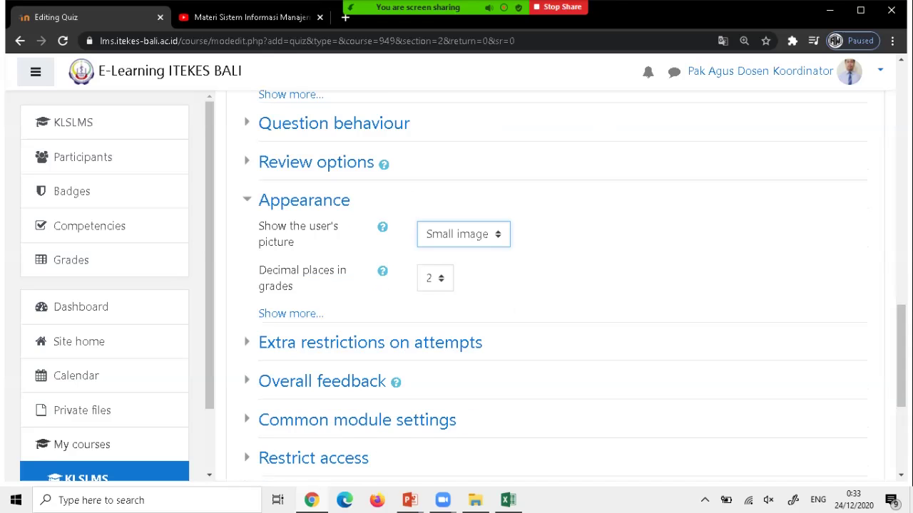
scroll(556, 285, "down", 1)
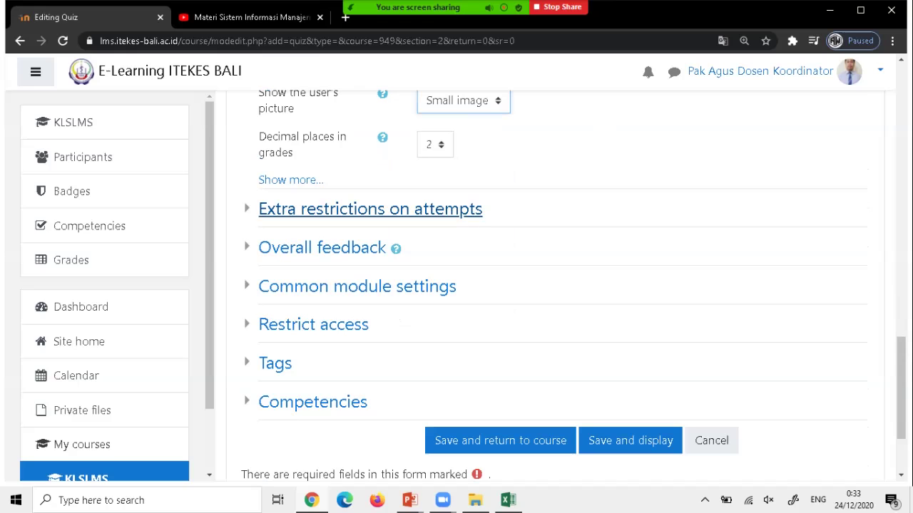
scroll(370, 209, "up", 11)
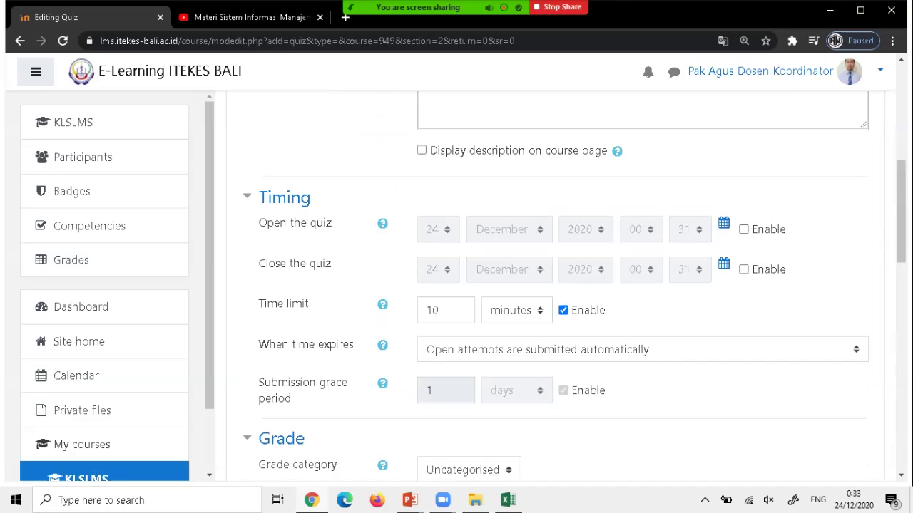
scroll(556, 285, "down", 11)
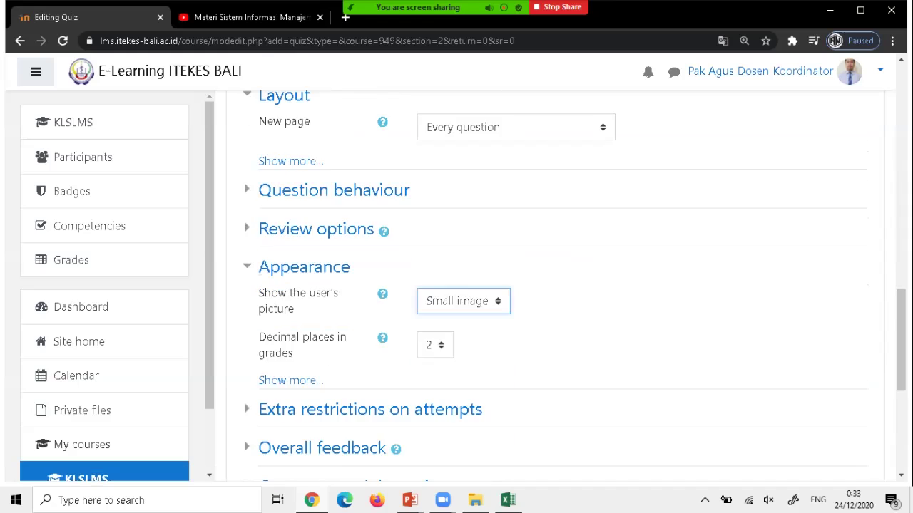
scroll(556, 285, "up", 1)
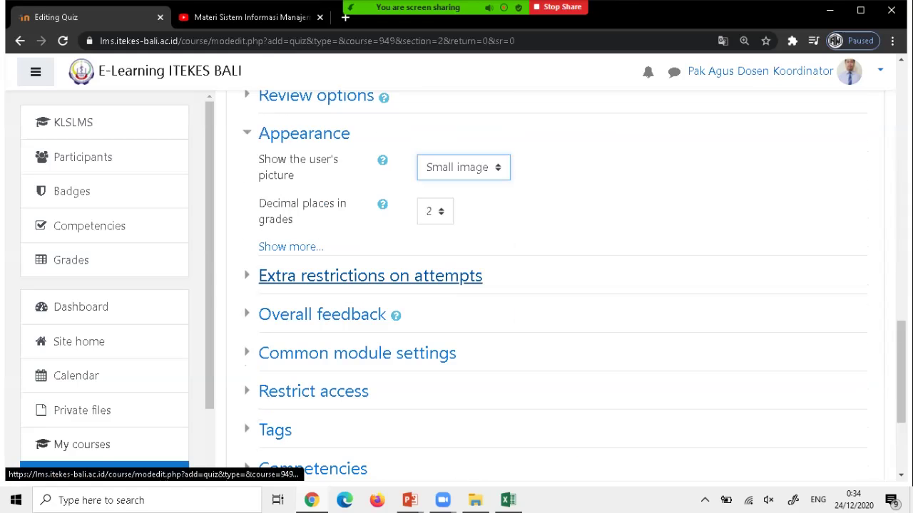
Under Extra restrictions on attempts, enter the quiz access password for Require password.
left_click(370, 276)
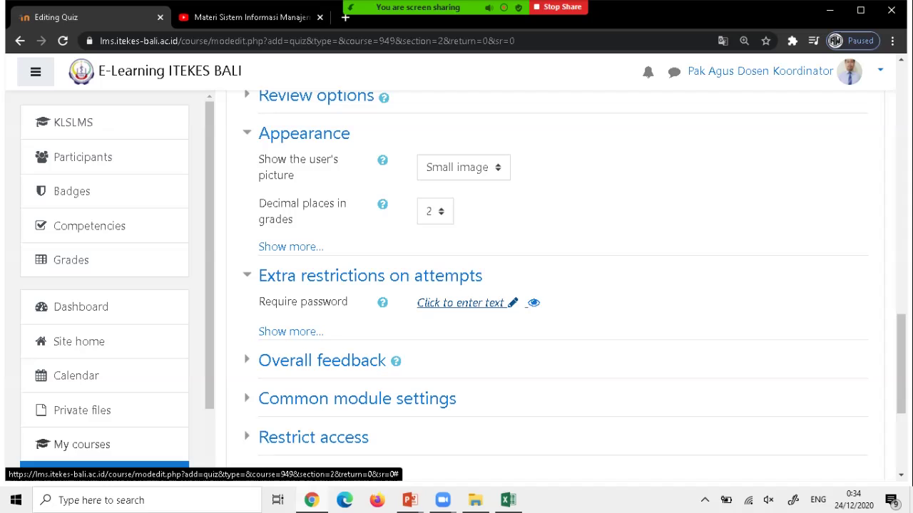
left_click(462, 303)
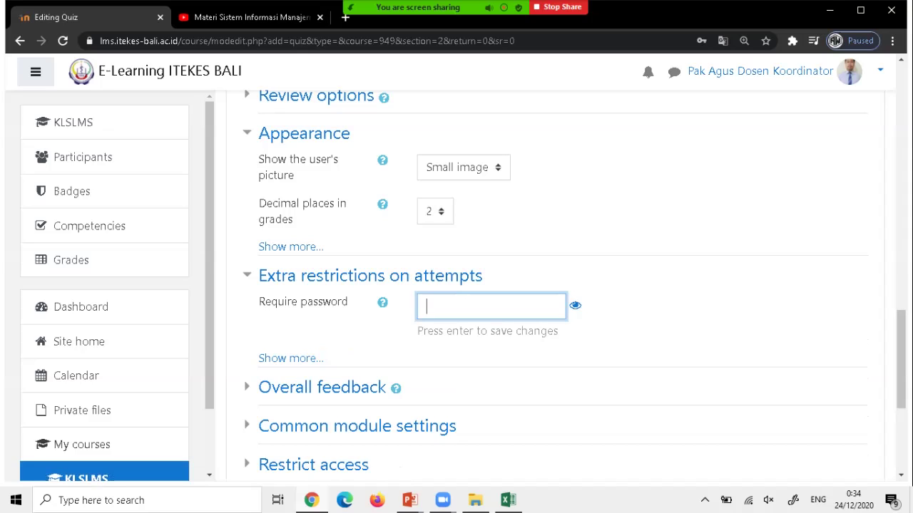
type("123")
left_click(575, 305)
left_click(447, 307)
type("LMS")
Enable displaying the quiz description on the course page.
scroll(556, 285, "up", 9)
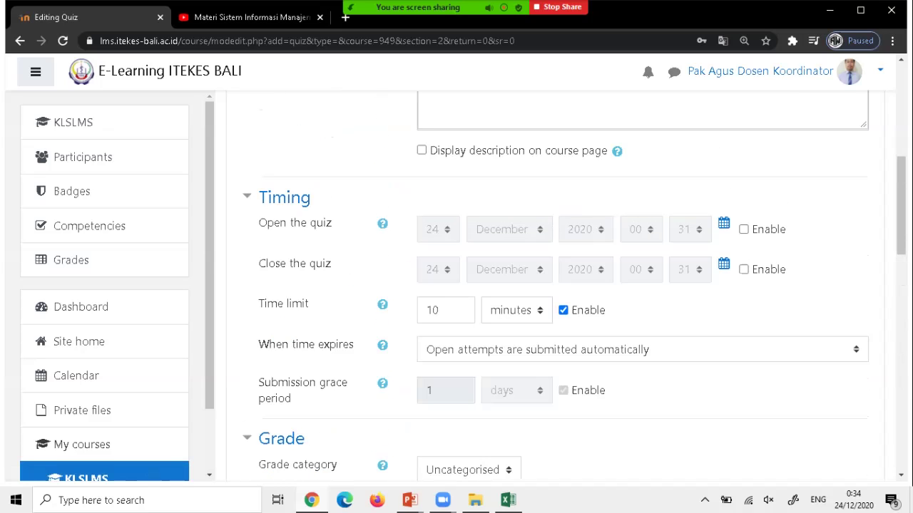
scroll(556, 285, "up", 5)
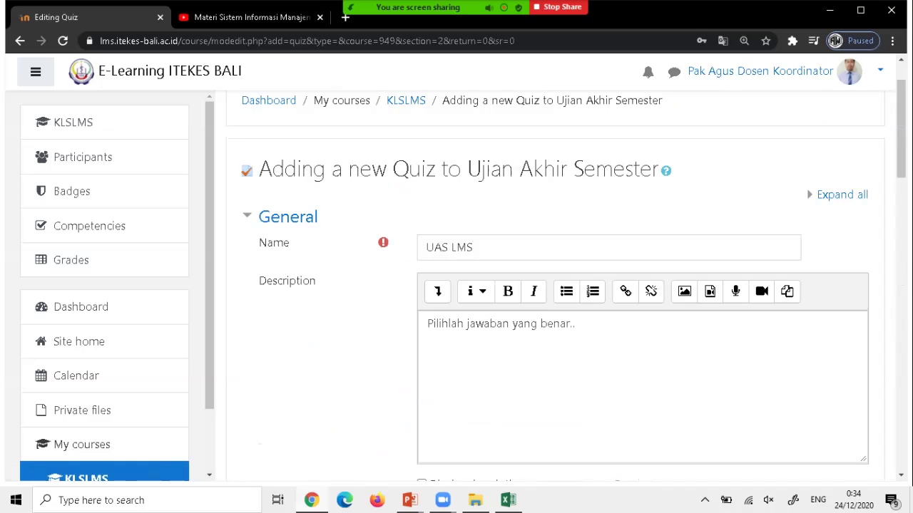
scroll(556, 285, "down", 3)
scroll(556, 285, "up", 2)
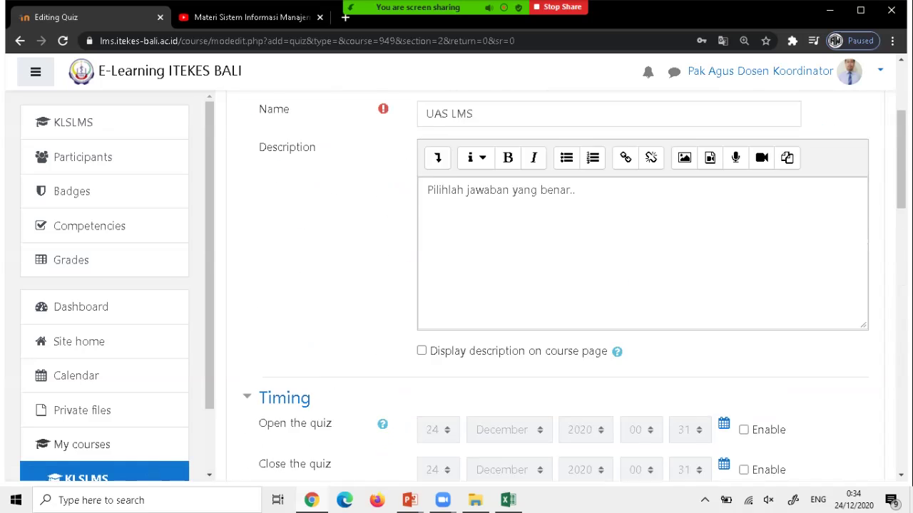
scroll(556, 285, "down", 2)
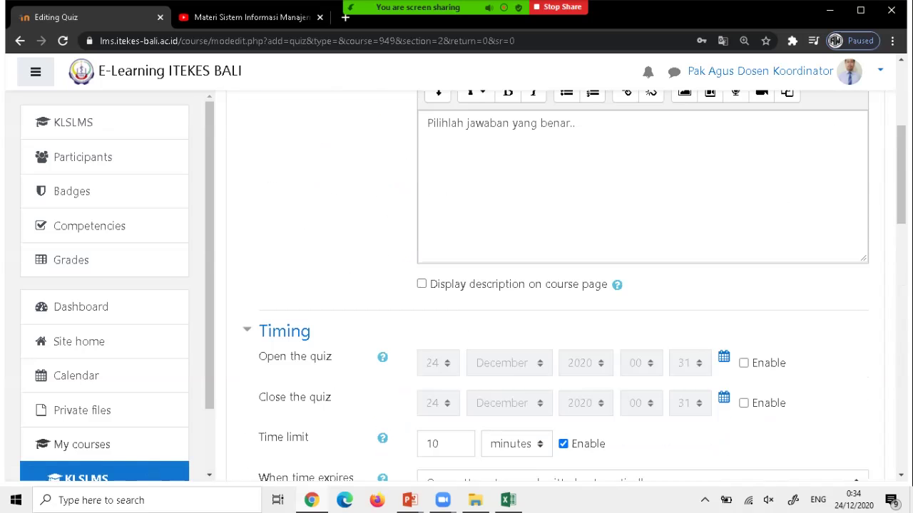
scroll(556, 285, "down", 10)
scroll(557, 285, "up", 2)
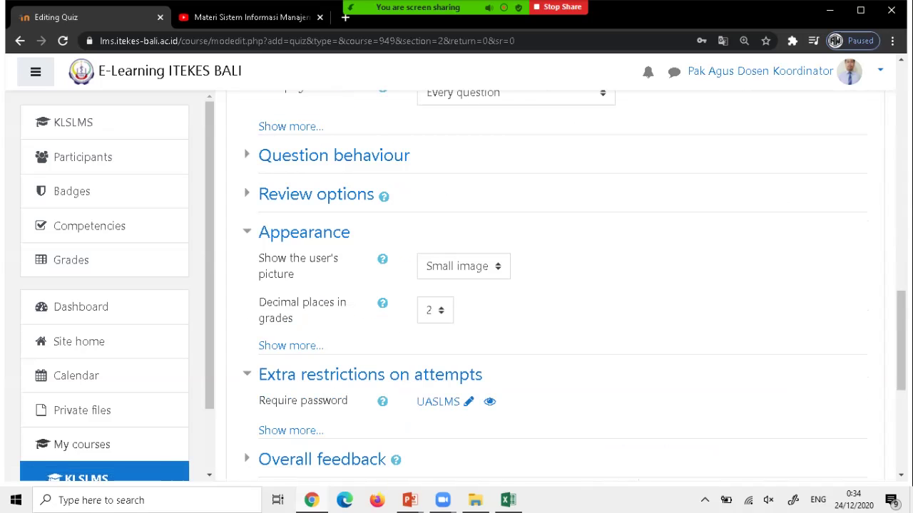
scroll(556, 286, "up", 14)
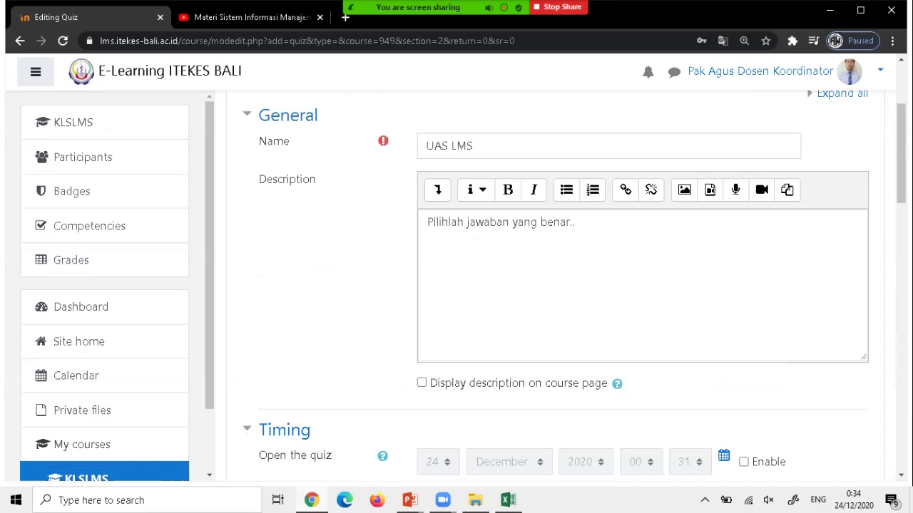
left_click(428, 383)
left_click(421, 383)
left_click(421, 383)
left_click(421, 383)
Scroll down the quiz form to the Save and return to course button.
scroll(556, 286, "down", 5)
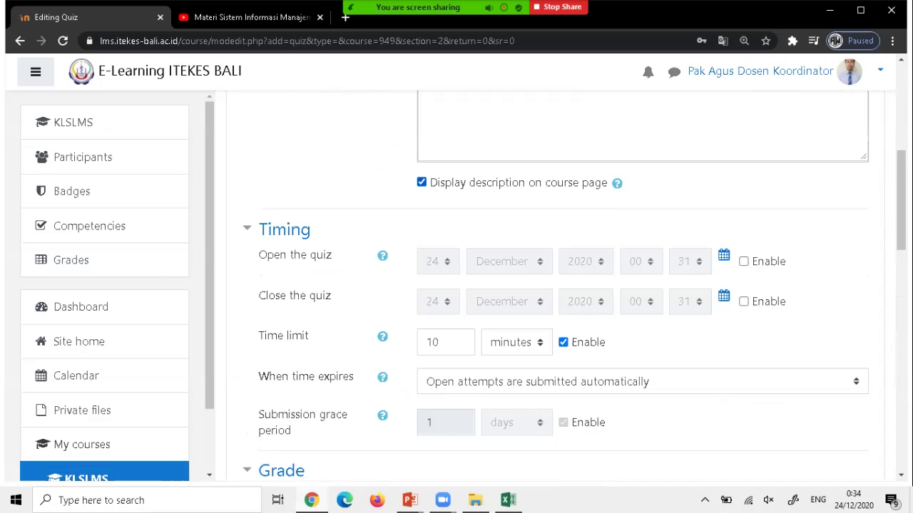
scroll(556, 285, "up", 1)
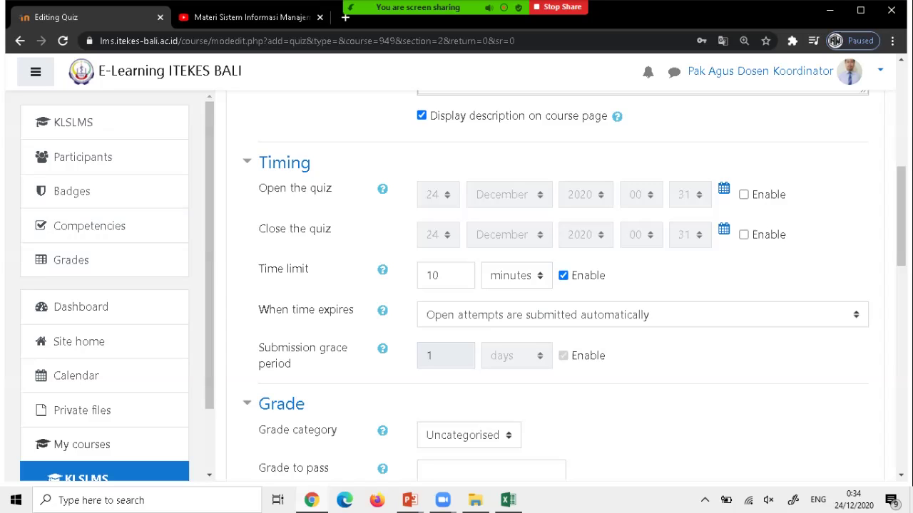
scroll(556, 285, "down", 2)
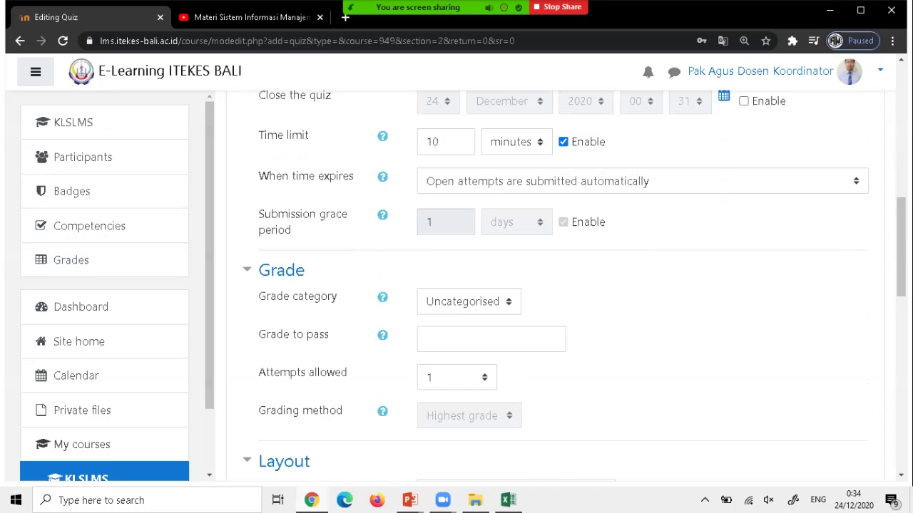
scroll(556, 285, "down", 3)
scroll(556, 285, "down", 3)
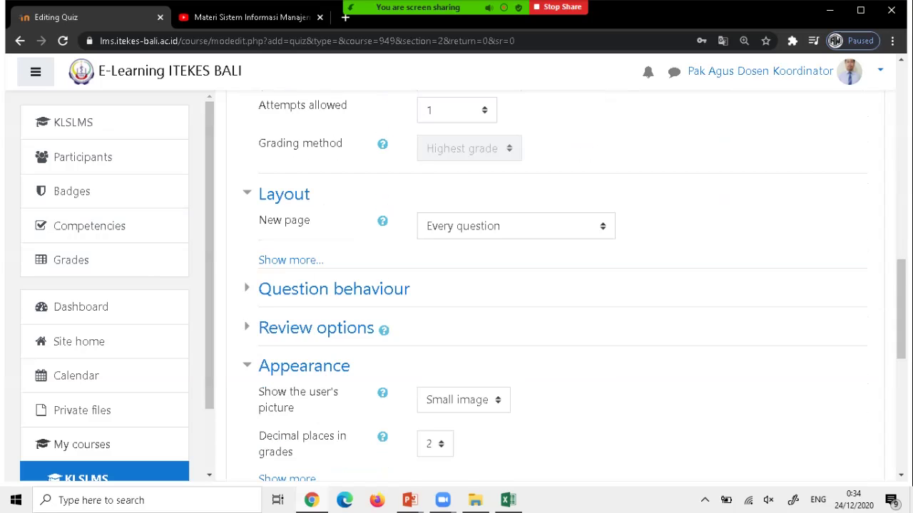
scroll(627, 318, "down", 5)
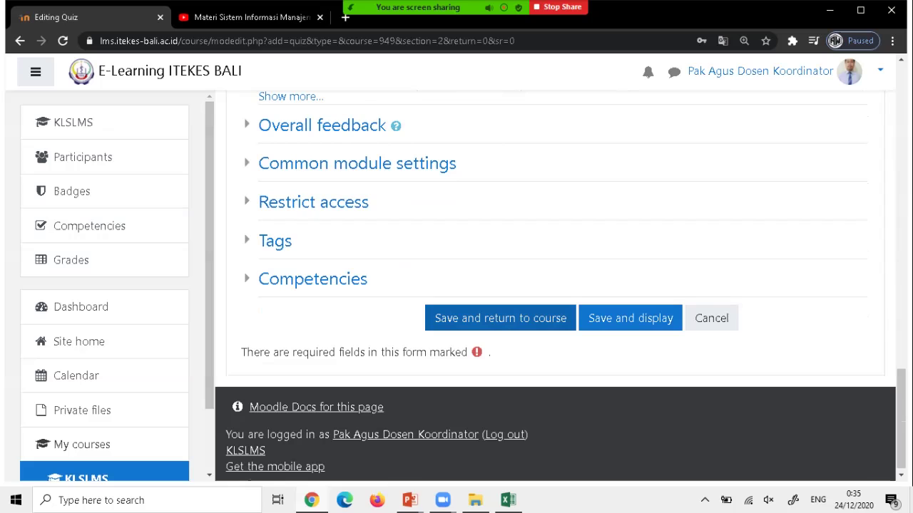
Save the UAS LMS quiz to the course and restore the _MATERI TIK folder window.
left_click(500, 318)
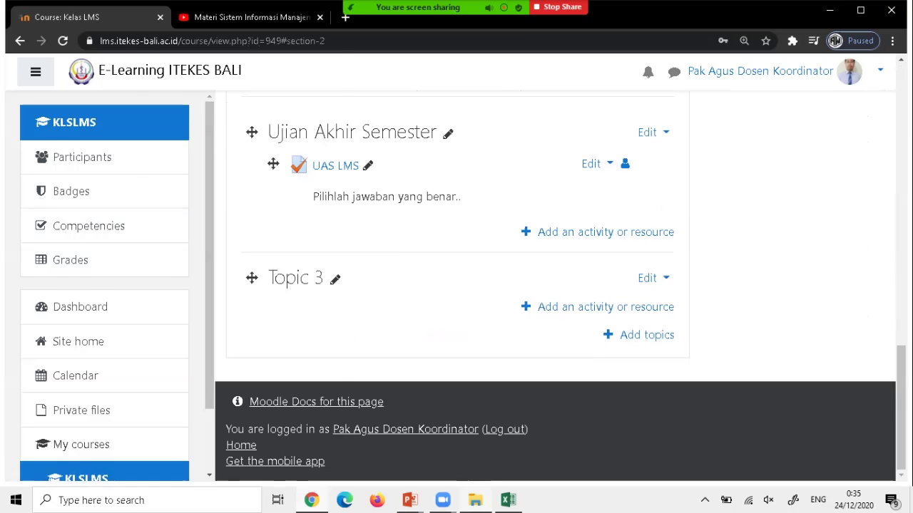
left_click(474, 500)
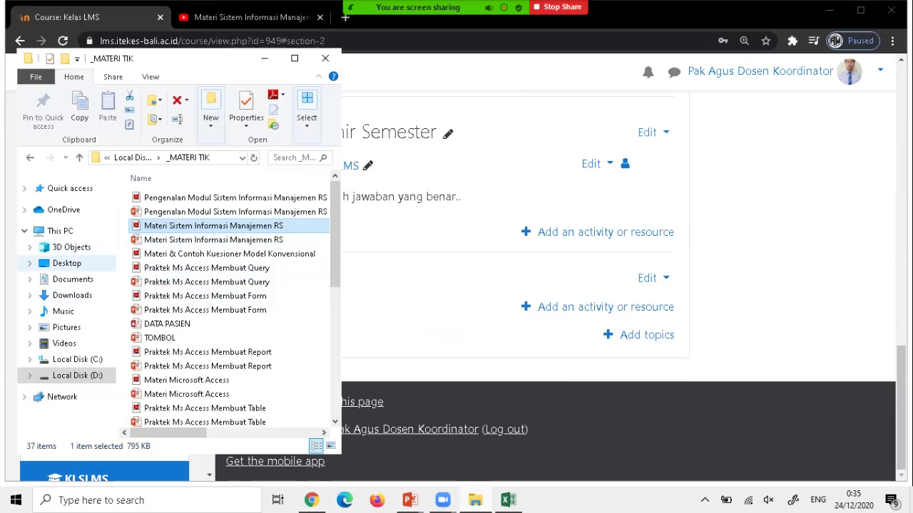
Open the Contoh Soal AIKEN text file from the Desktop folder.
left_click(67, 263)
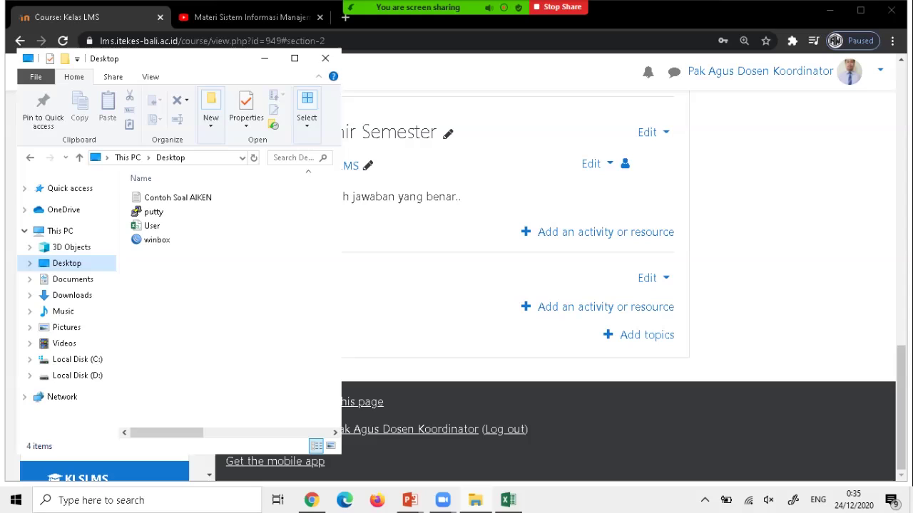
left_click(178, 198)
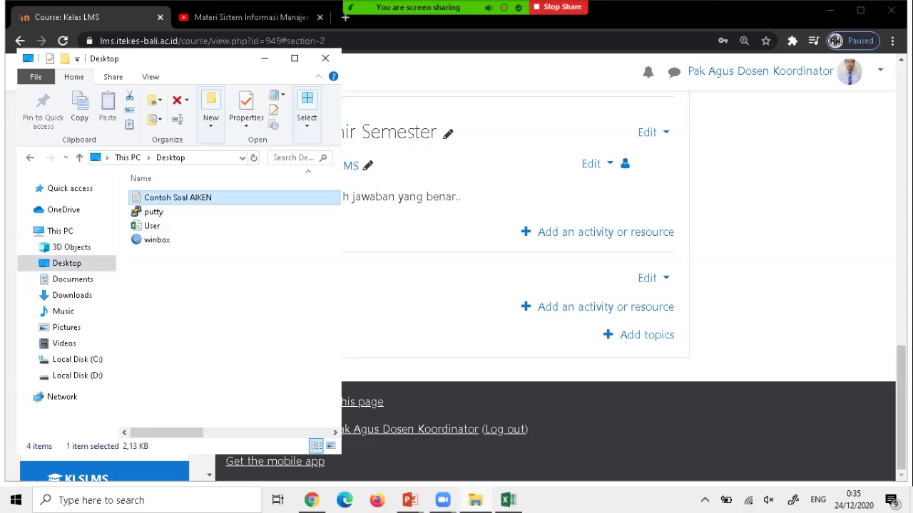
key("Return")
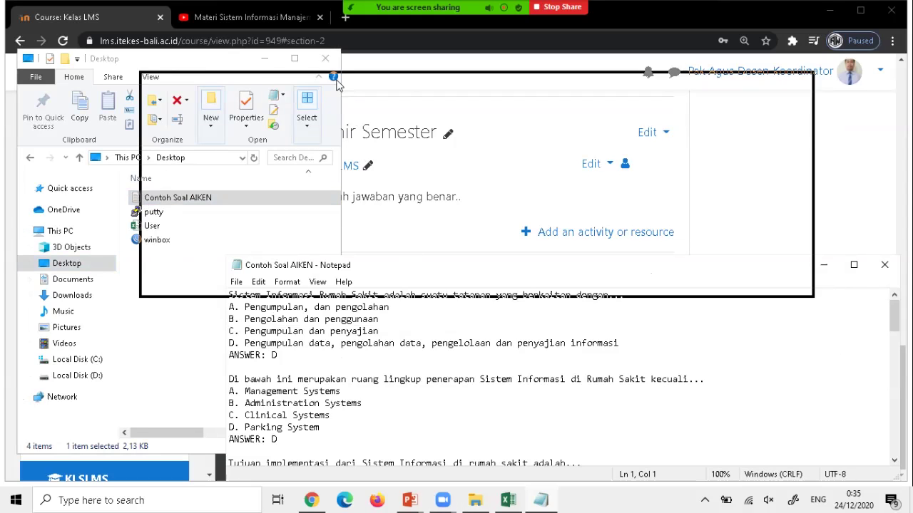
Enlarge the Notepad window and check the font settings without changing them.
left_click_drag(812, 295, 840, 424)
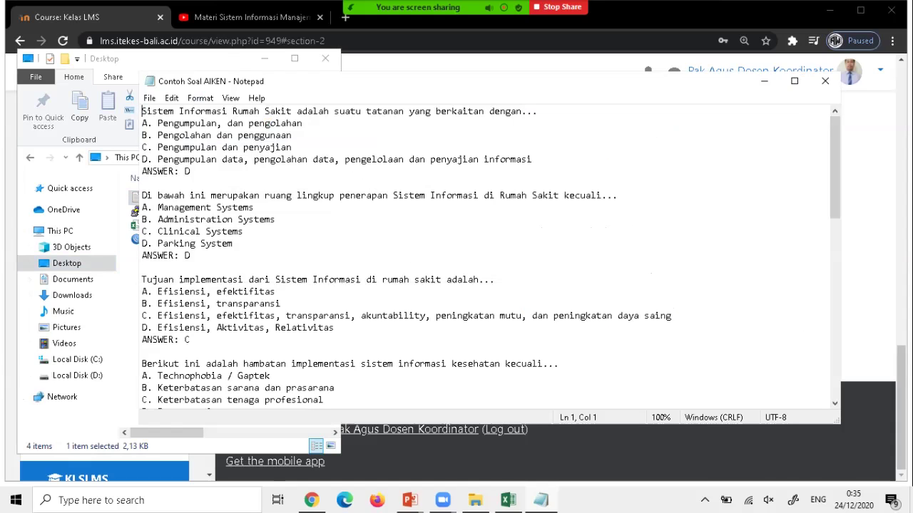
left_click(201, 98)
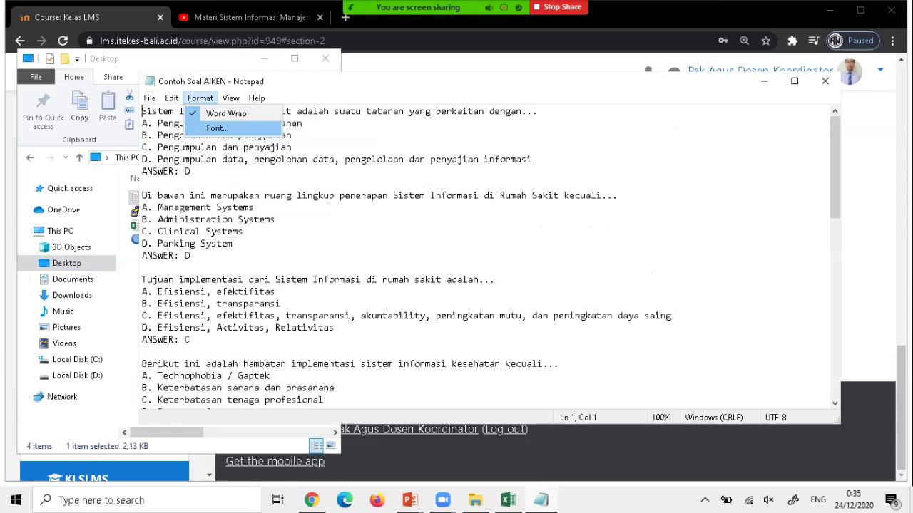
left_click(217, 127)
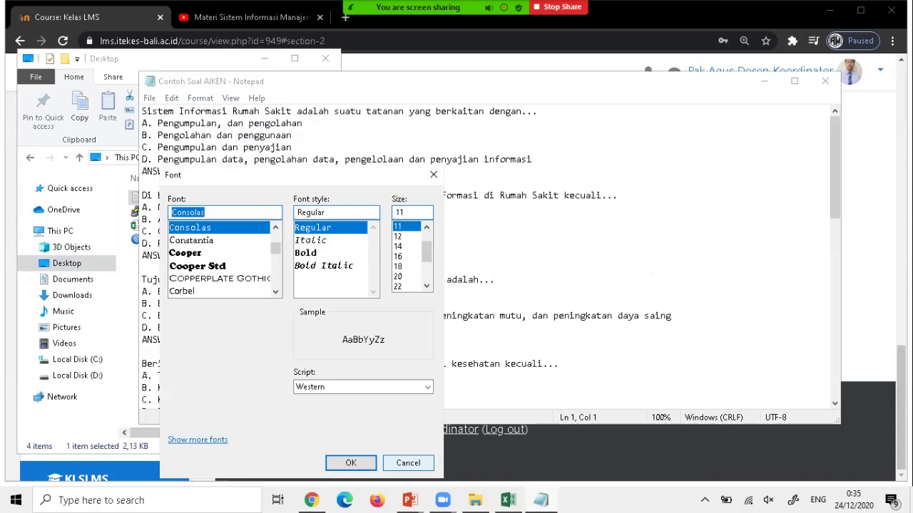
left_click(408, 463)
Set Notepad's zoom to 120%, after briefly trying 90% and 100%.
left_click(231, 98)
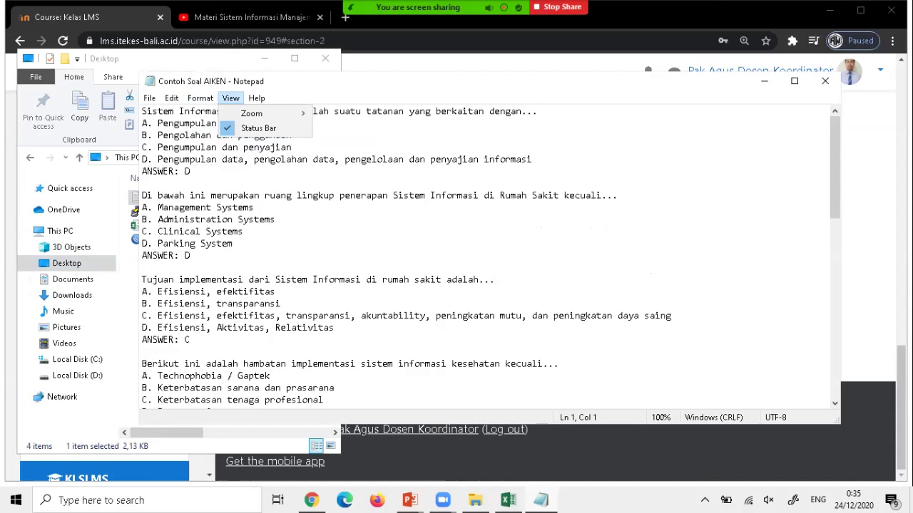
mouse_move(253, 113)
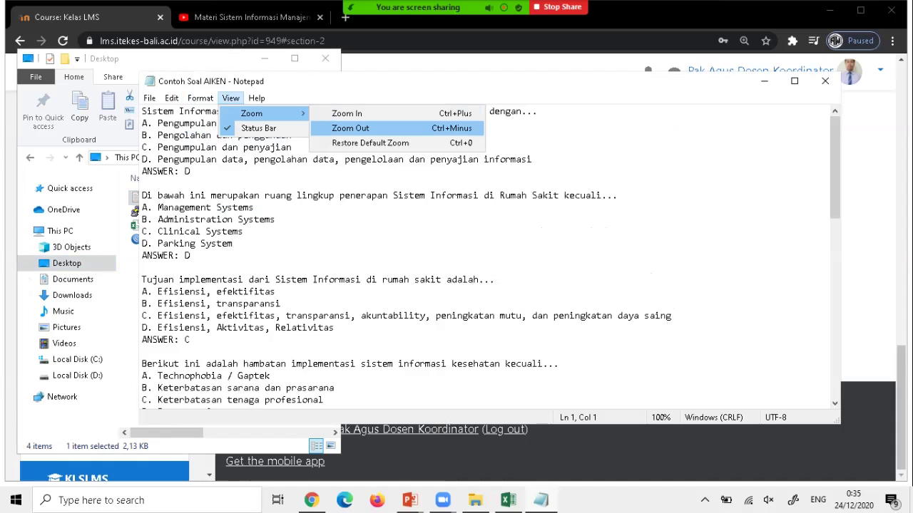
left_click(350, 128)
left_click(230, 98)
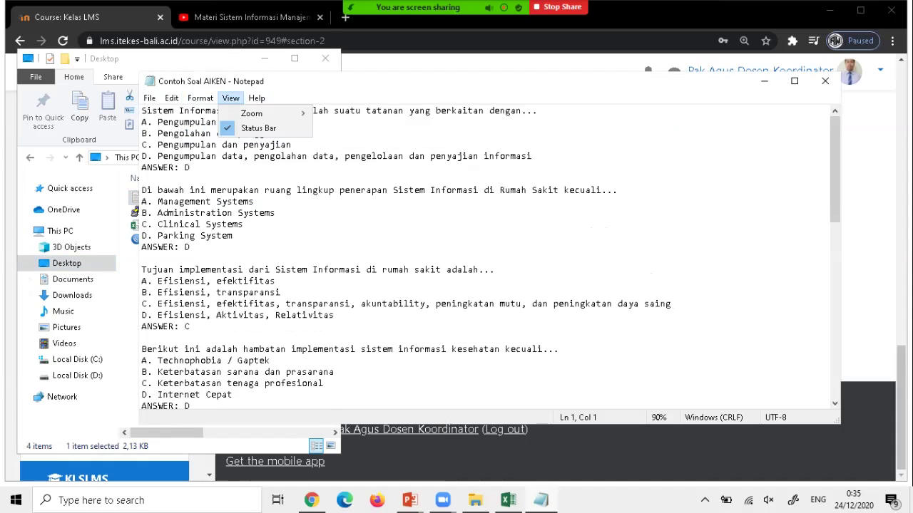
mouse_move(271, 113)
left_click(346, 140)
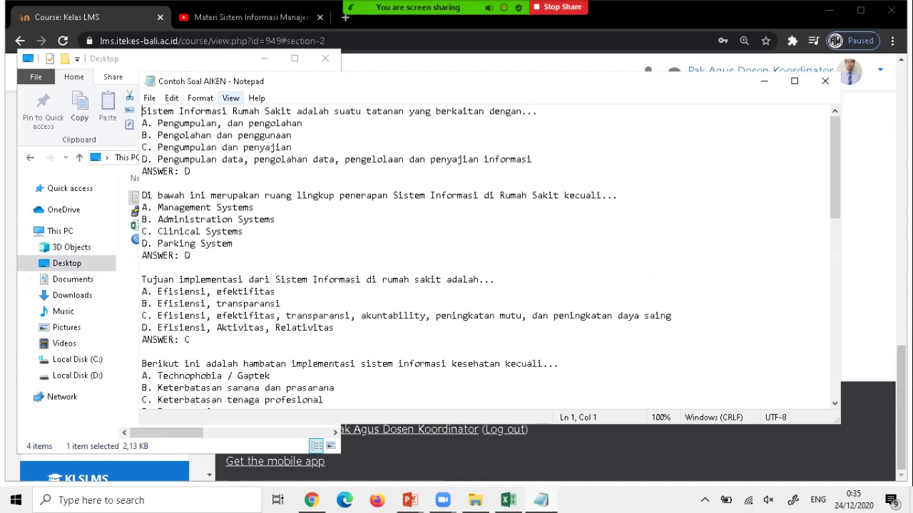
left_click(257, 98)
mouse_move(251, 114)
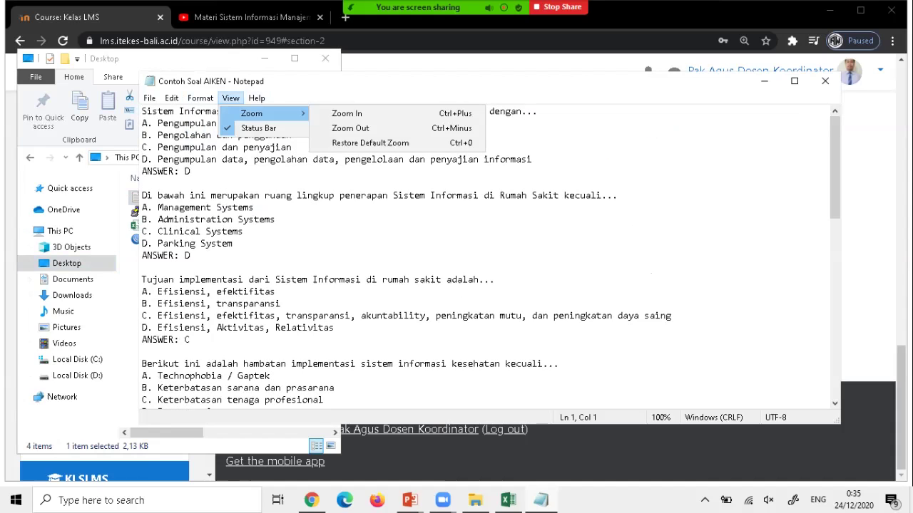
left_click(331, 112)
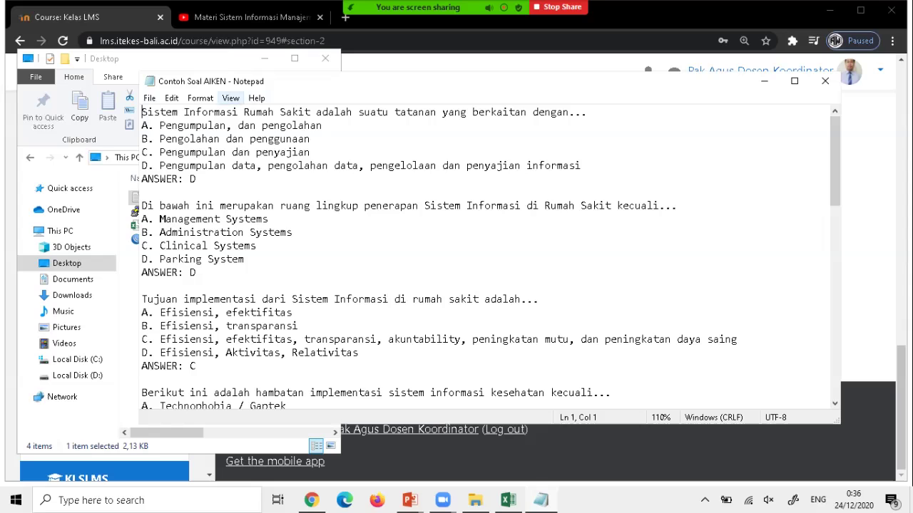
left_click(230, 98)
mouse_move(251, 113)
left_click(347, 114)
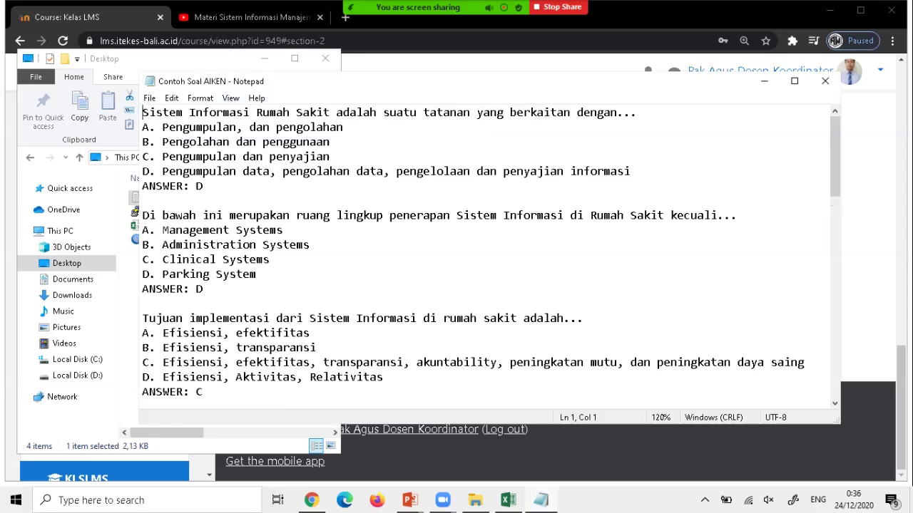
Review the AIKEN questions and their ANSWER lines by scrolling through the file.
key("ctrl+shift+Right")
key("ctrl+shift+Right")
key("ctrl+shift+Right")
key("ctrl+shift+Right")
key("ctrl+shift+Right")
key("ctrl+shift+Right")
key("ctrl+shift+Right")
key("ctrl+shift+Right")
key("ctrl+shift+Right")
key("ctrl+shift+Right")
key("ctrl+shift+Right")
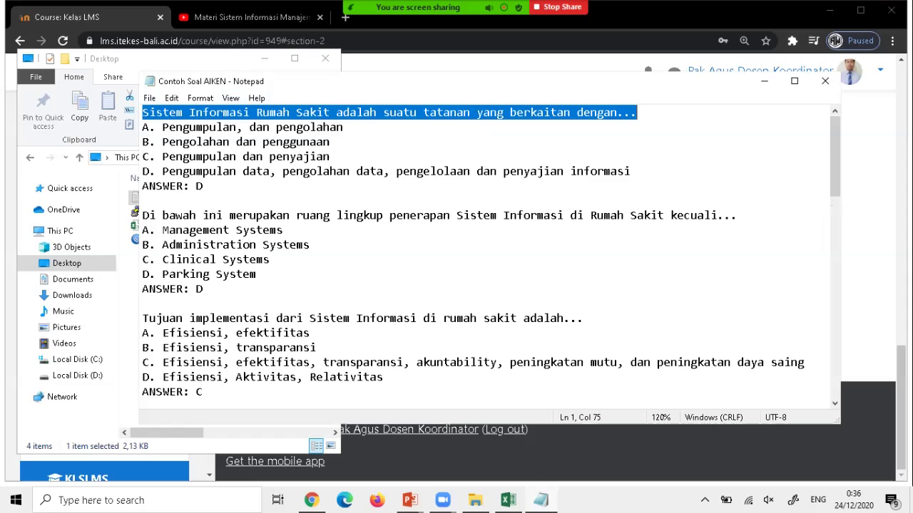
left_click(143, 186)
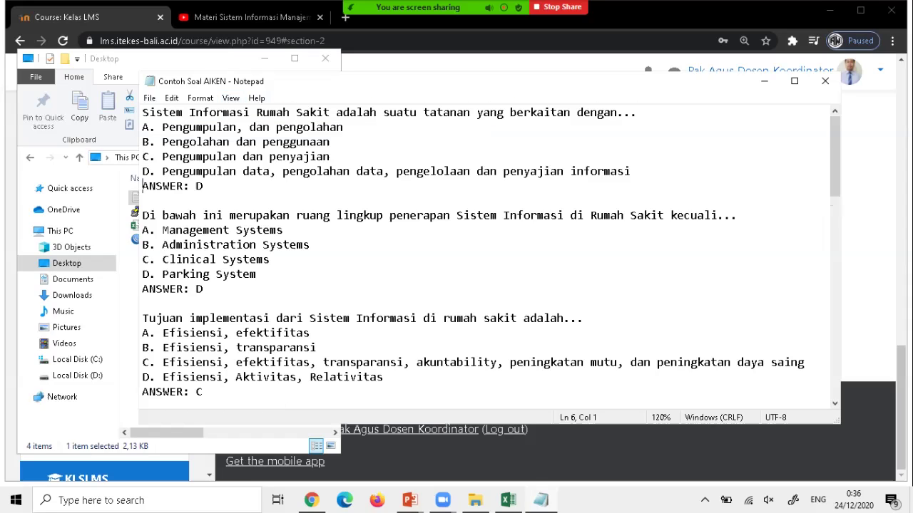
key("shift+Right")
key("shift+Right")
key("shift+Right")
key("shift+Right")
key("shift+Right")
key("shift+Right")
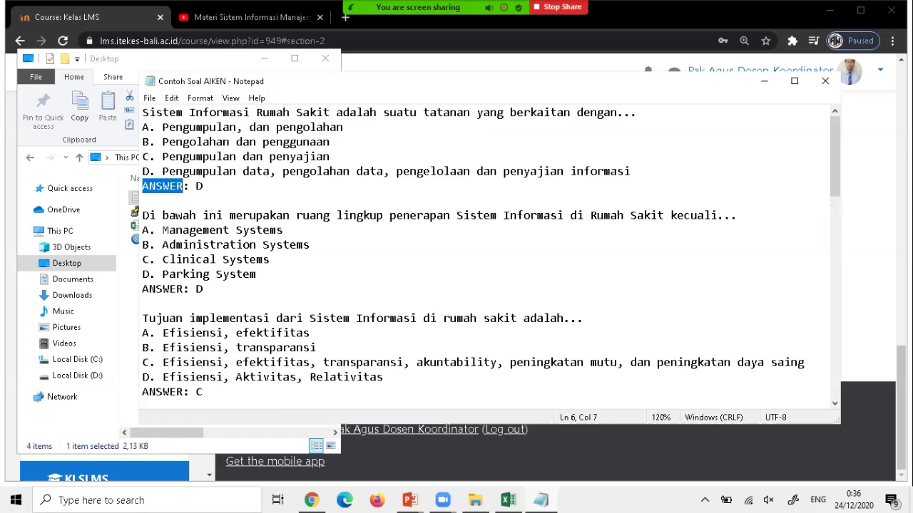
key("End")
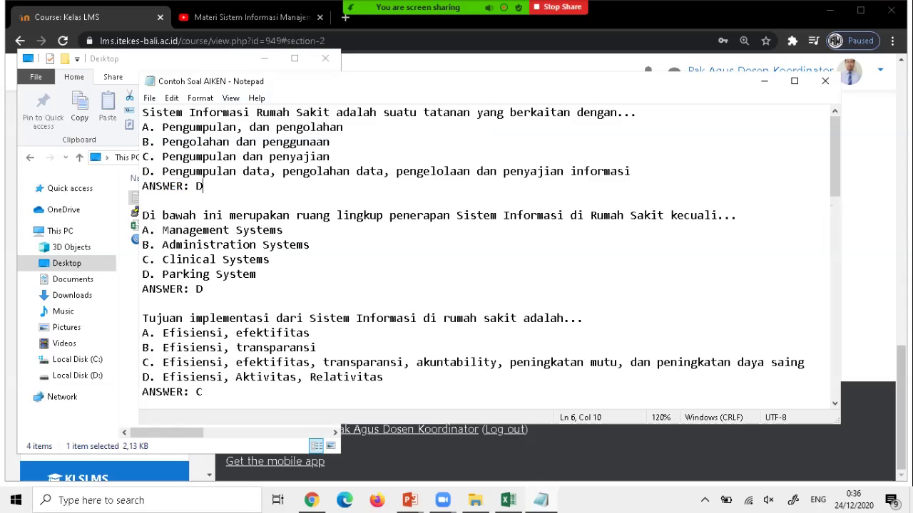
scroll(490, 258, "down", 1)
left_click(149, 171)
scroll(149, 171, "down", 2)
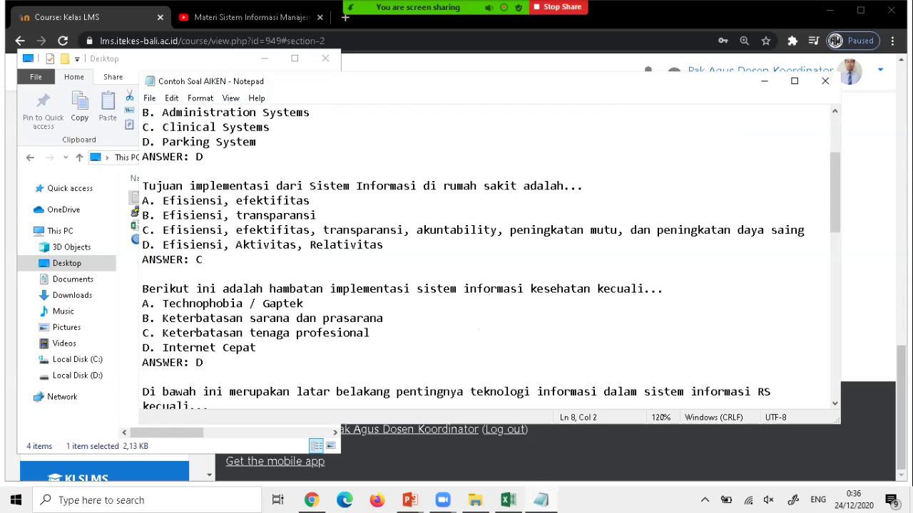
scroll(491, 258, "down", 2)
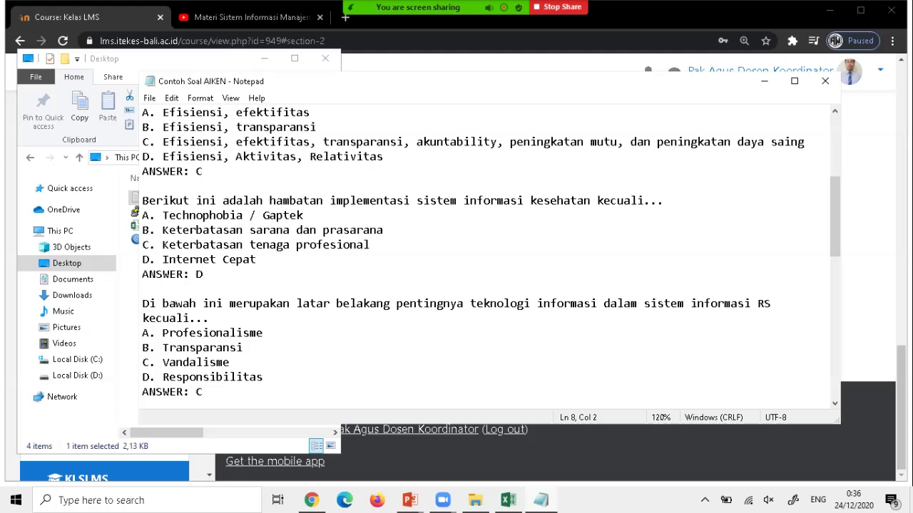
scroll(491, 258, "down", 2)
scroll(491, 258, "down", 7)
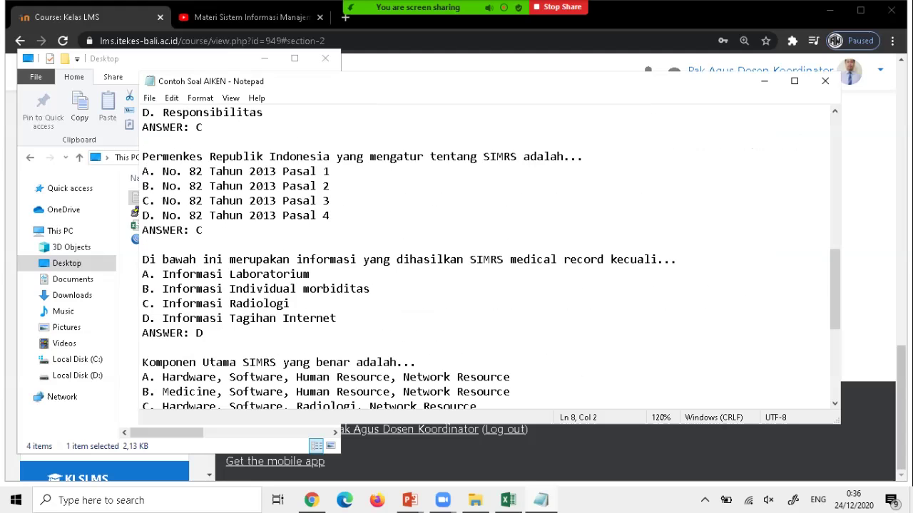
scroll(491, 258, "down", 3)
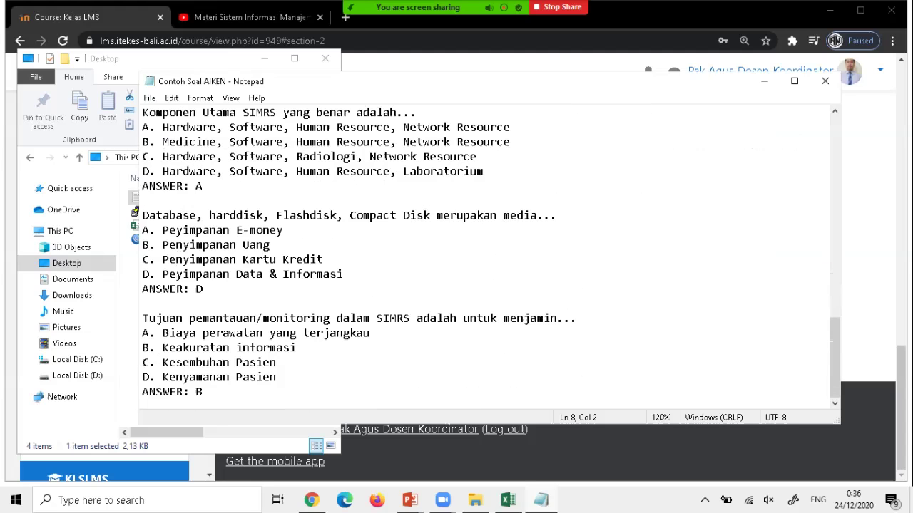
scroll(491, 258, "up", 18)
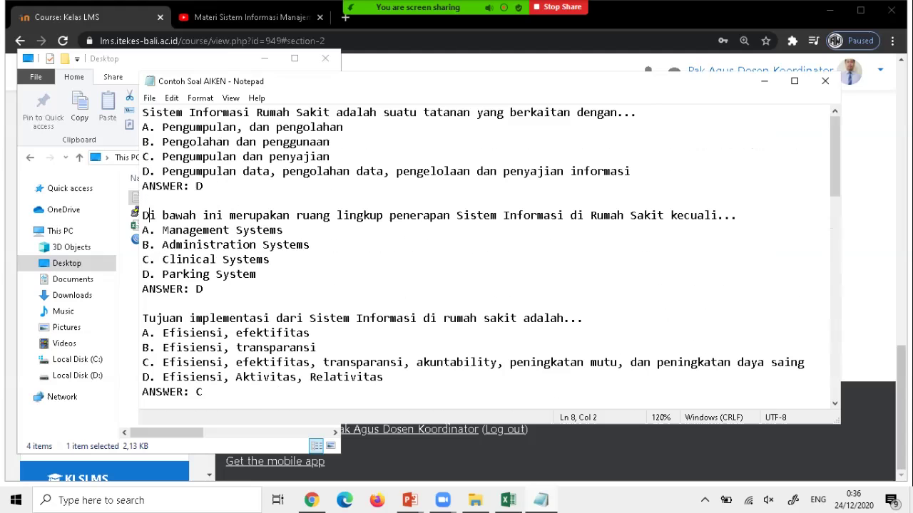
left_click(149, 98)
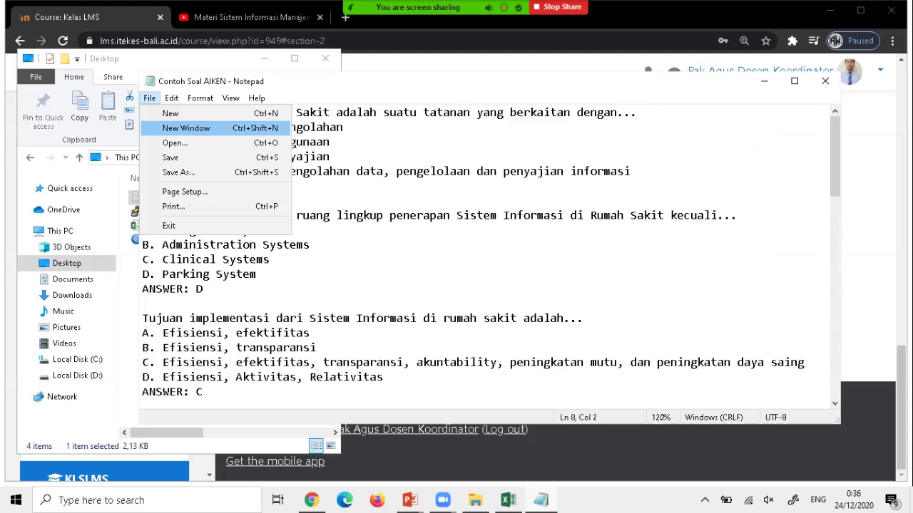
left_click(170, 158)
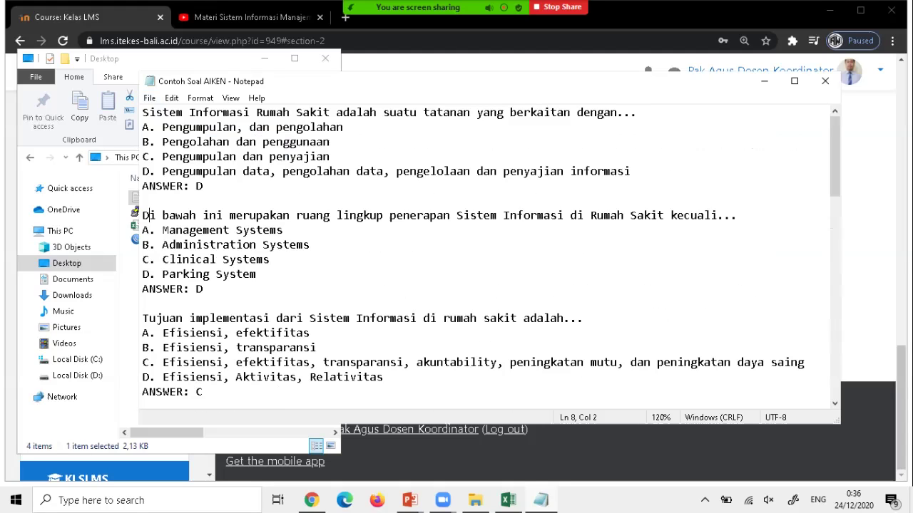
left_click(278, 15)
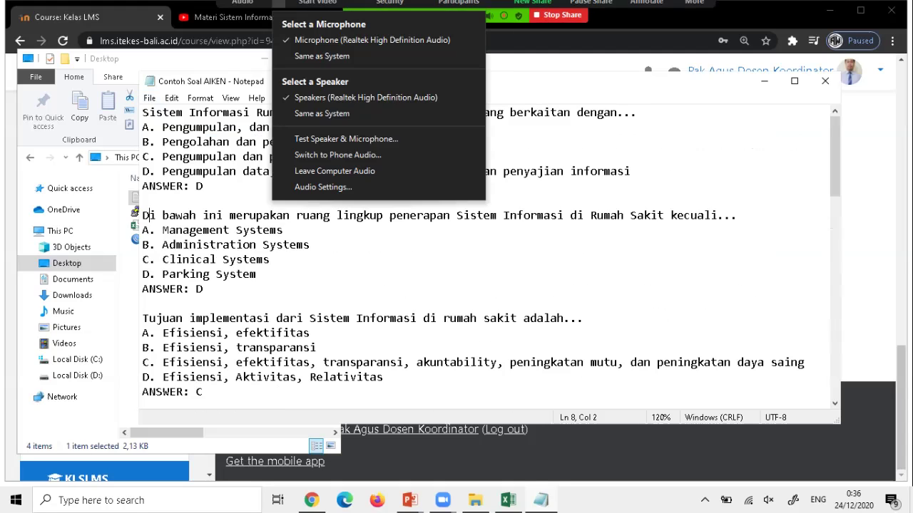
left_click(278, 15)
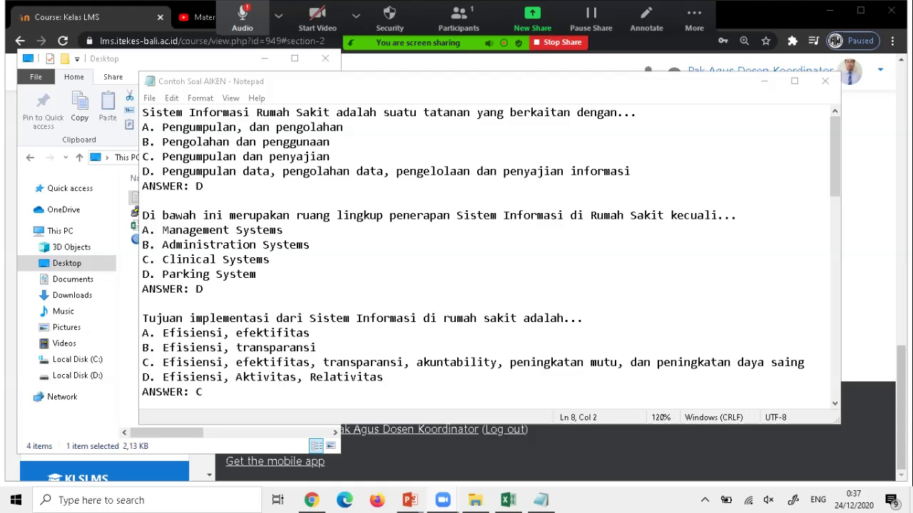
left_click(278, 16)
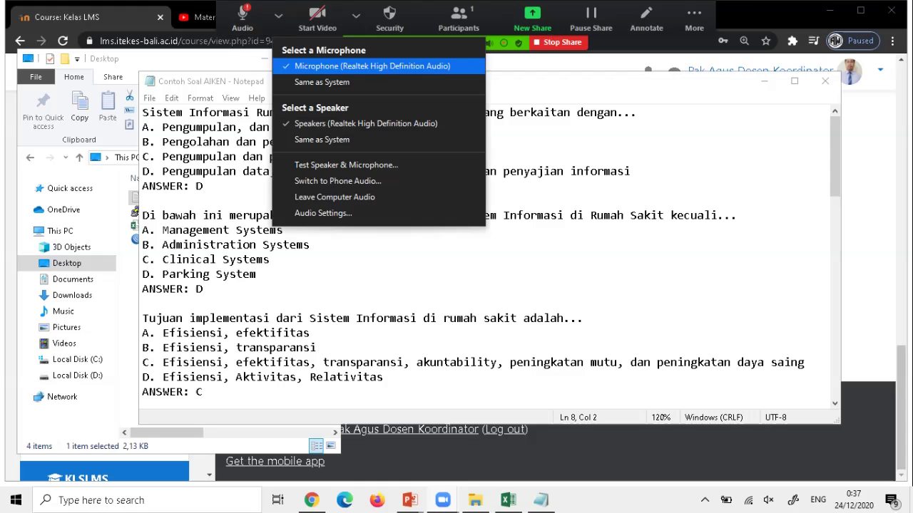
left_click(322, 139)
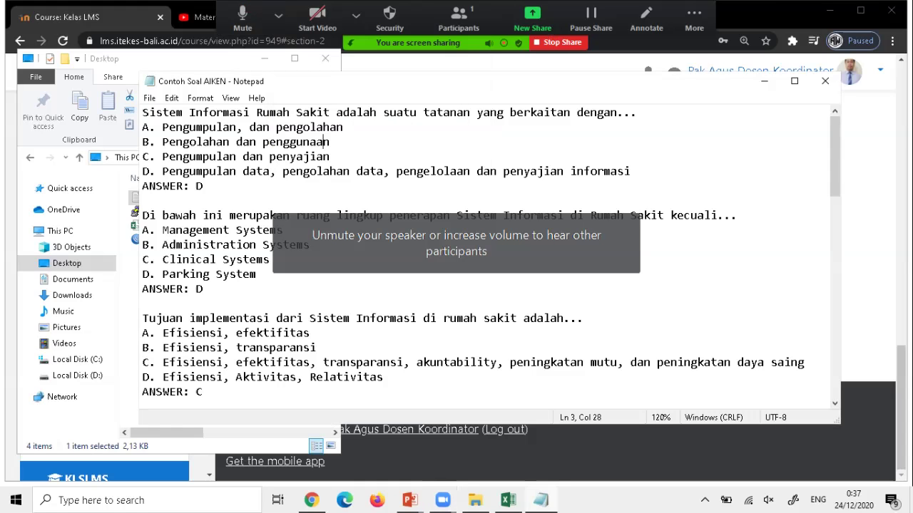
left_click(693, 12)
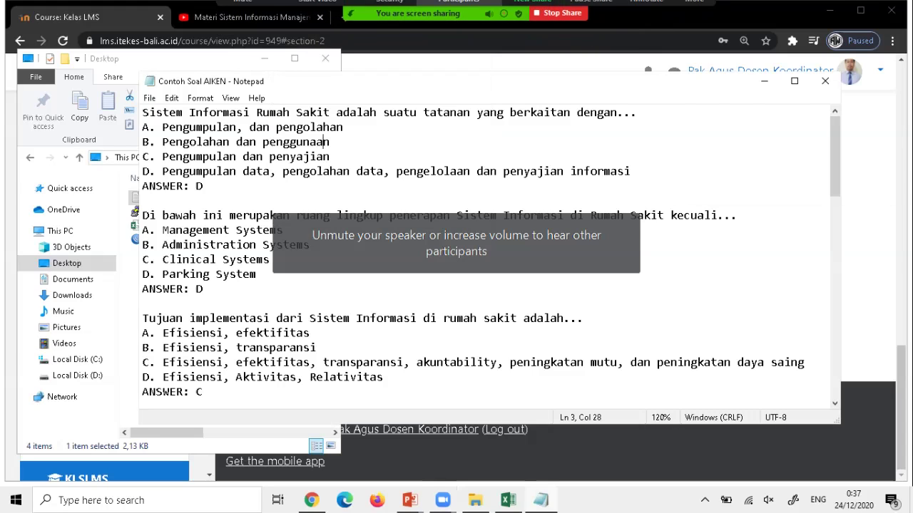
mouse_move(553, 10)
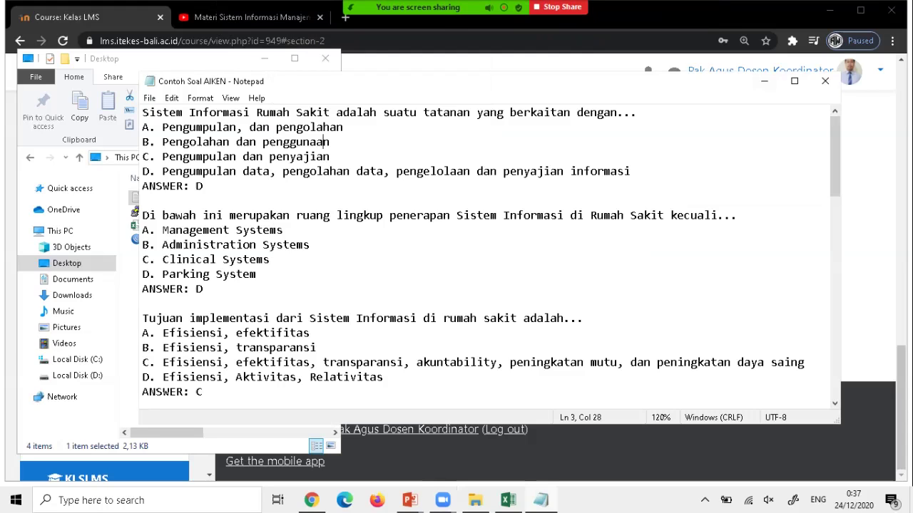
Close Notepad and the Desktop folder window, returning to the Kelas LMS course page.
left_click(825, 80)
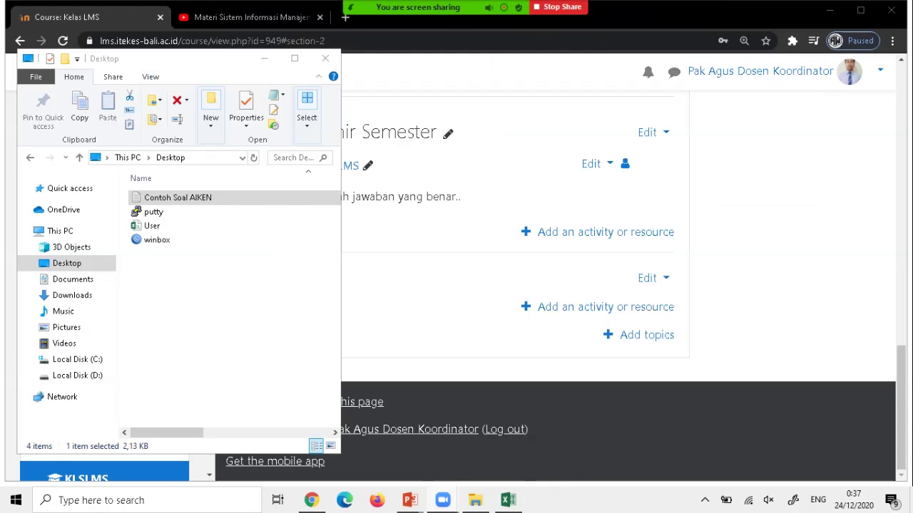
key("alt+F4")
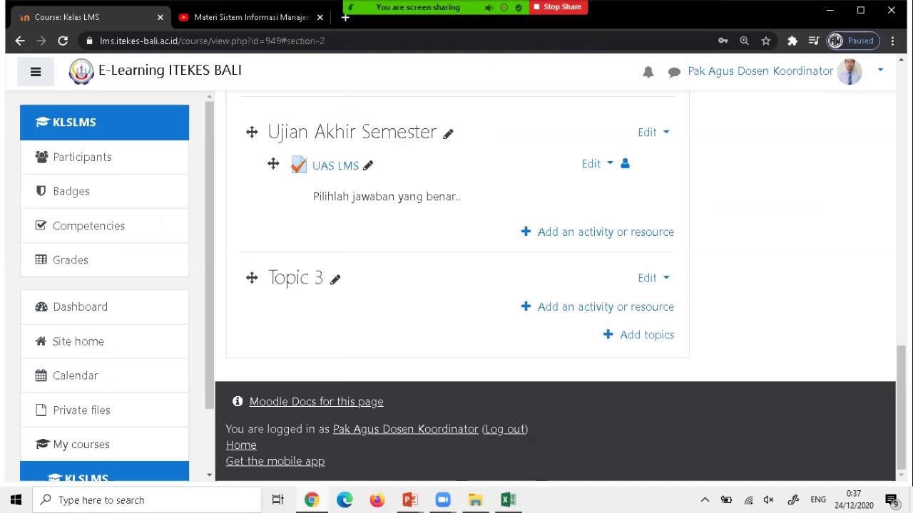
scroll(457, 285, "up", 15)
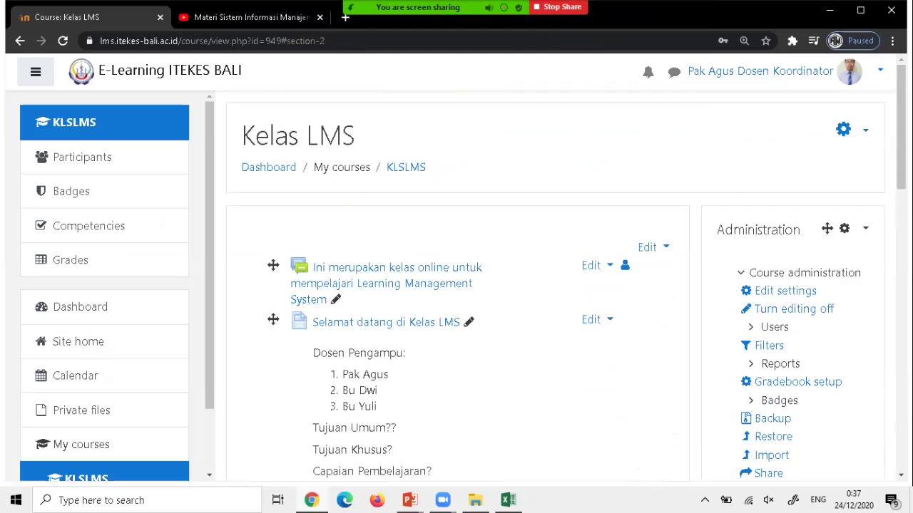
scroll(792, 249, "down", 2)
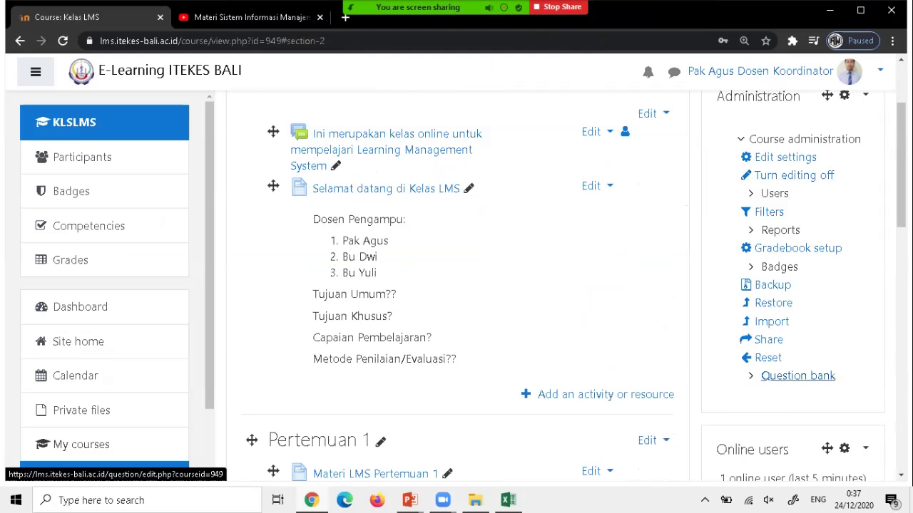
scroll(797, 375, "up", 2)
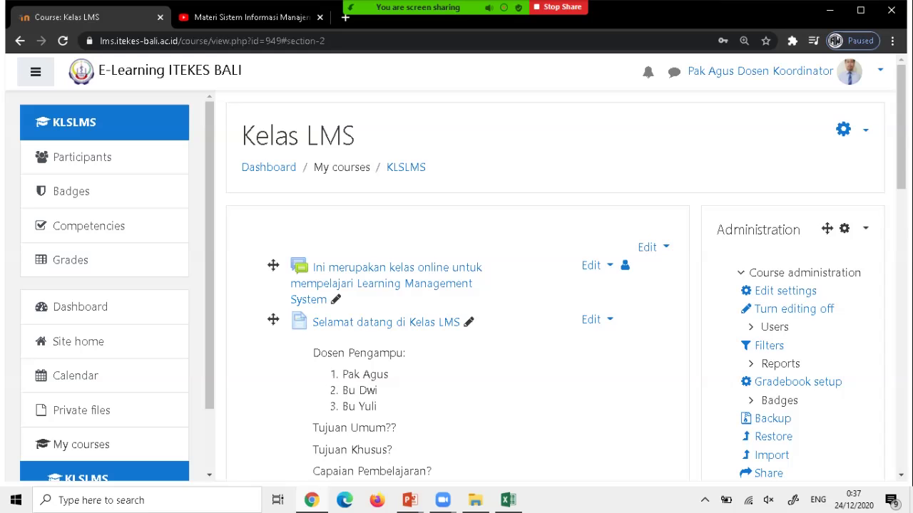
scroll(797, 310, "down", 3)
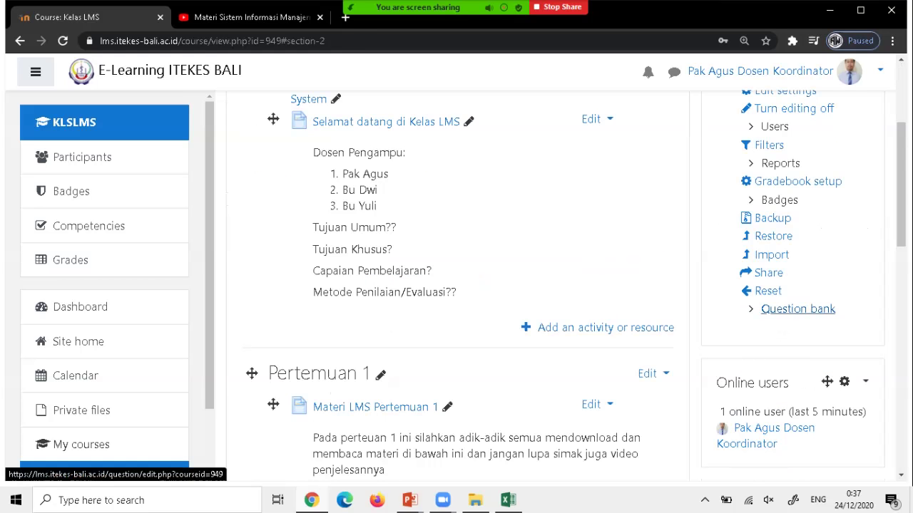
scroll(797, 310, "up", 2)
scroll(797, 310, "up", 1)
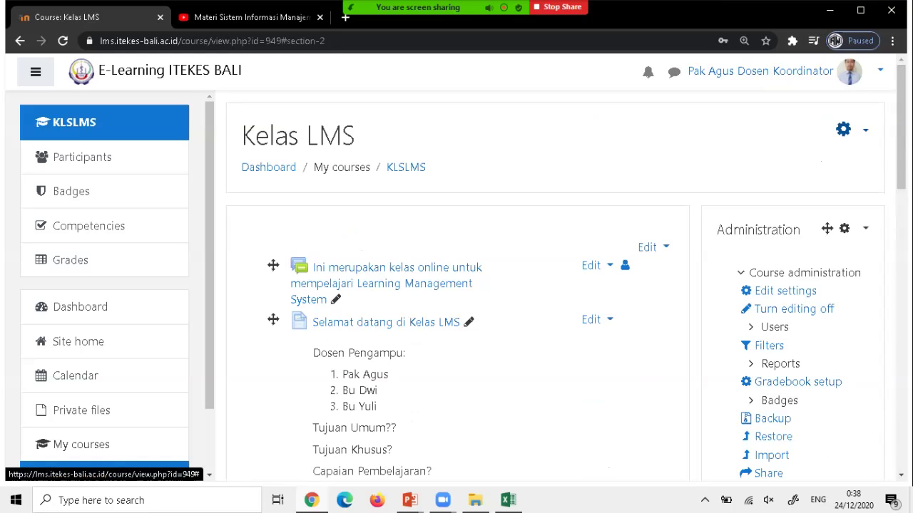
Go to Course administration through the course gear menu's More... option.
left_click(848, 130)
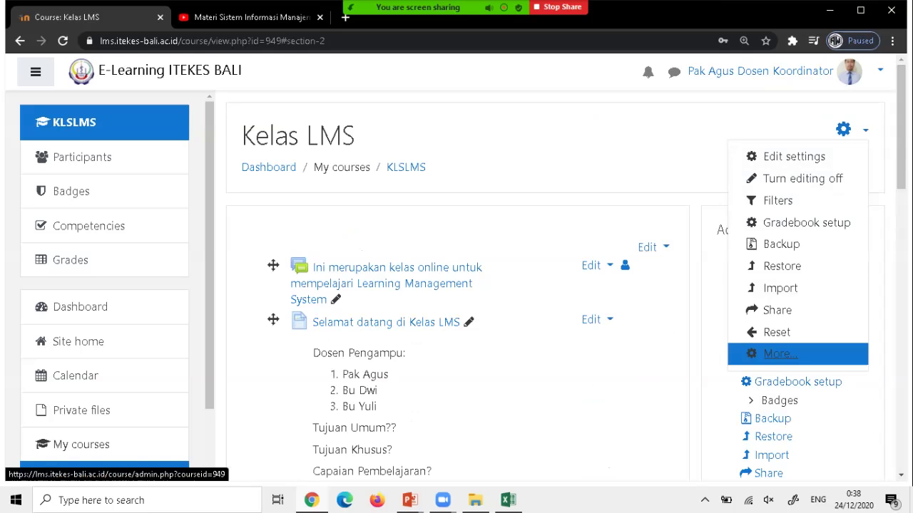
left_click(780, 354)
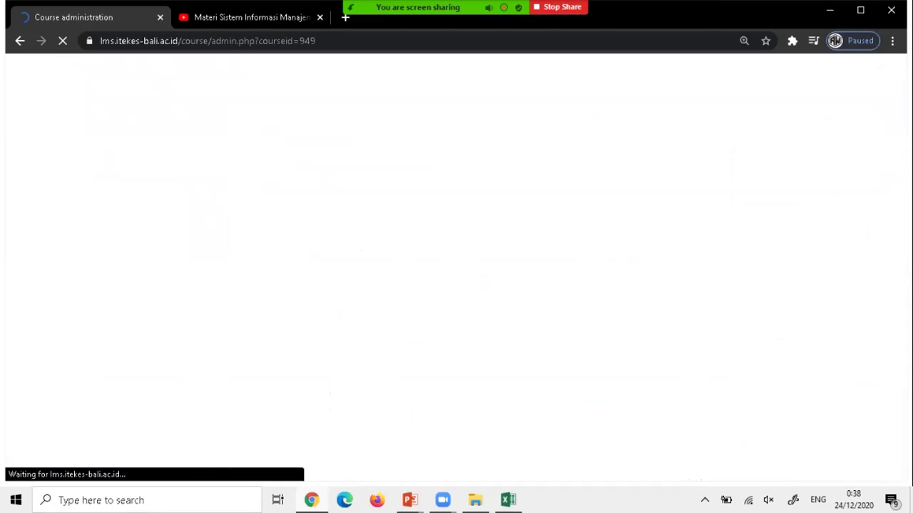
scroll(428, 378, "down", 5)
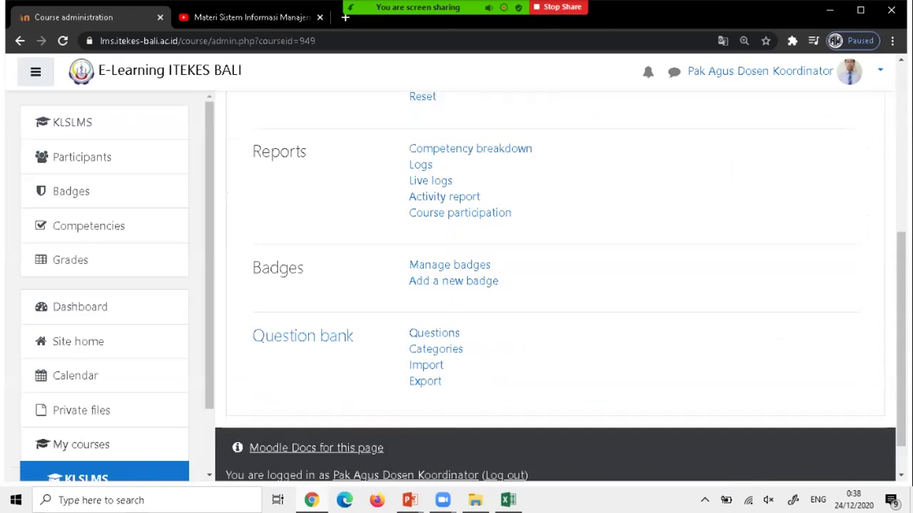
Go to the Import page of the Kelas LMS question bank.
left_click(302, 336)
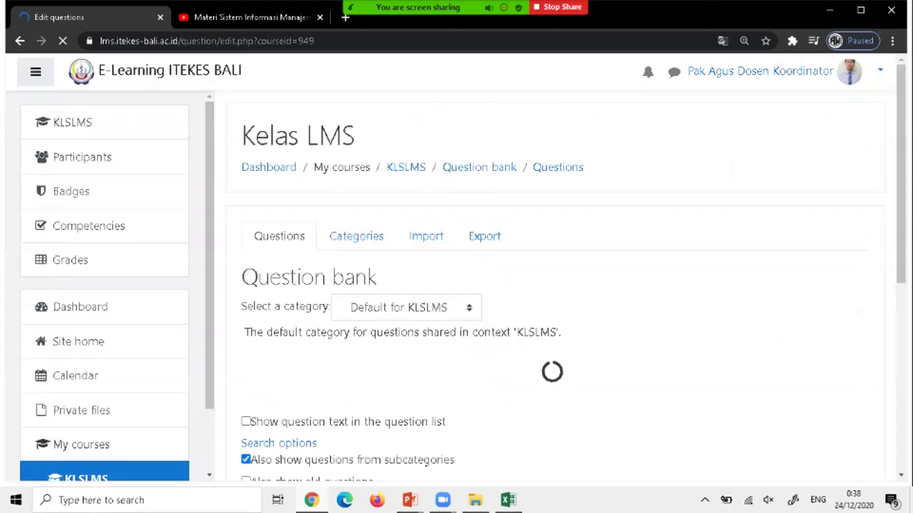
scroll(556, 285, "down", 1)
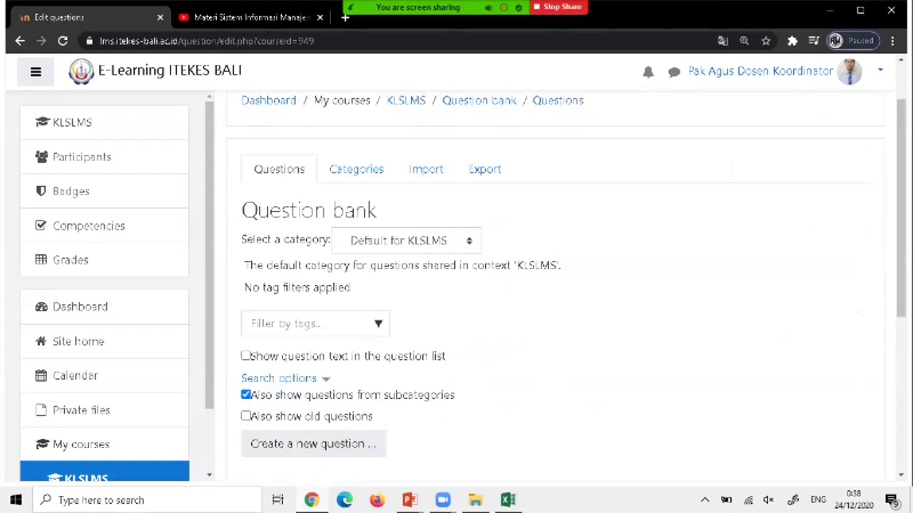
scroll(556, 285, "down", 1)
scroll(557, 285, "up", 2)
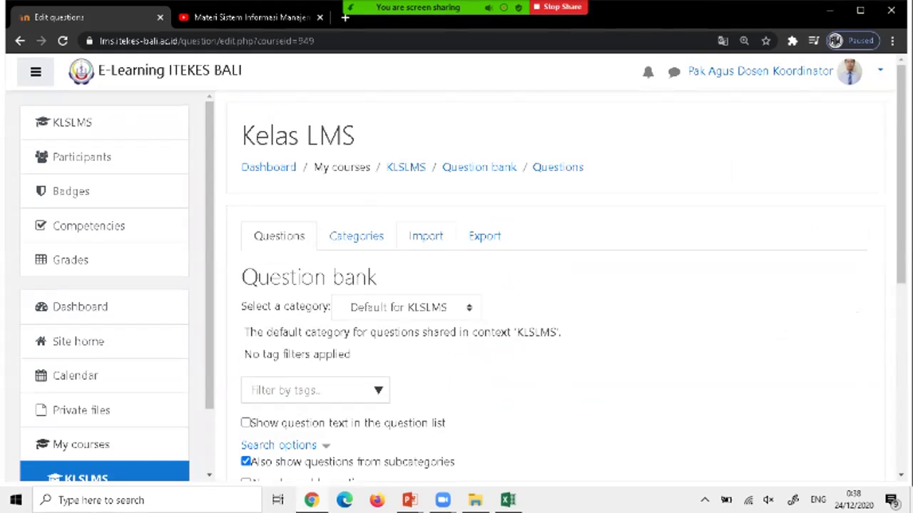
left_click(425, 236)
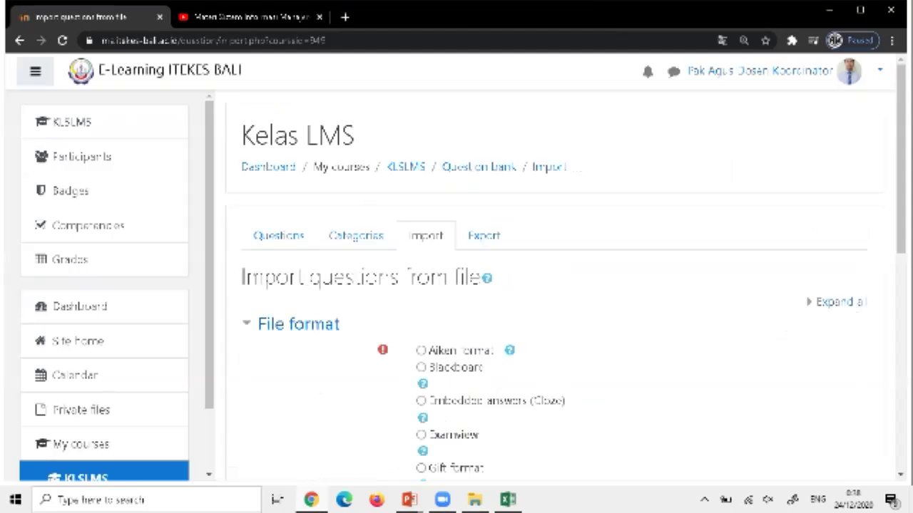
scroll(556, 285, "down", 3)
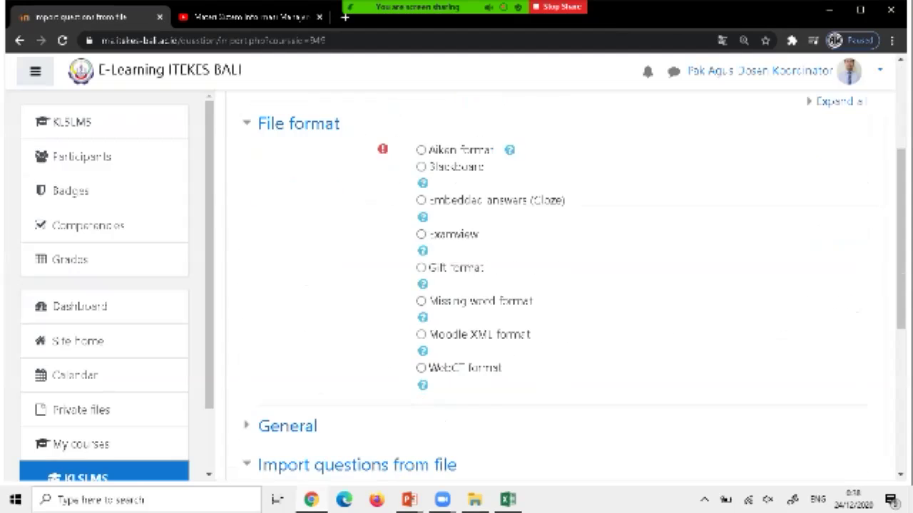
scroll(556, 285, "up", 2)
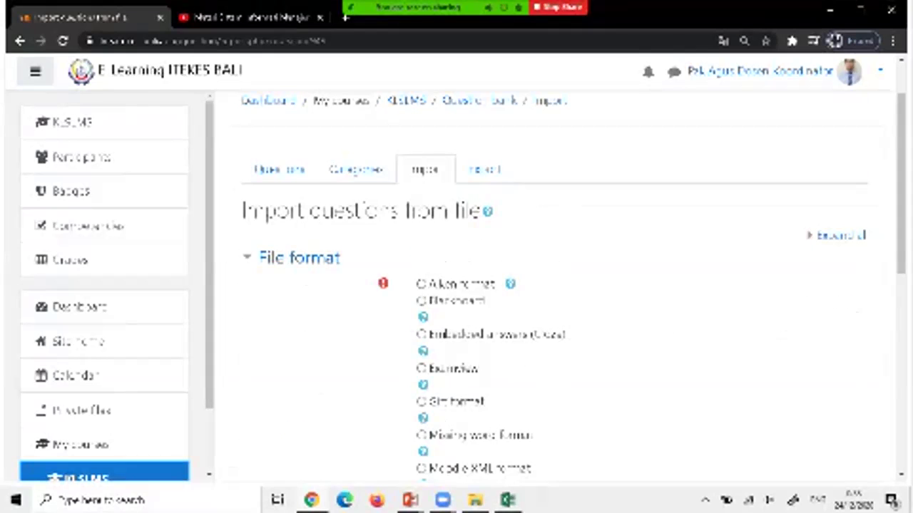
Import the Contoh Soal AIKEN file as Aiken-format questions.
left_click(420, 284)
scroll(371, 417, "down", 5)
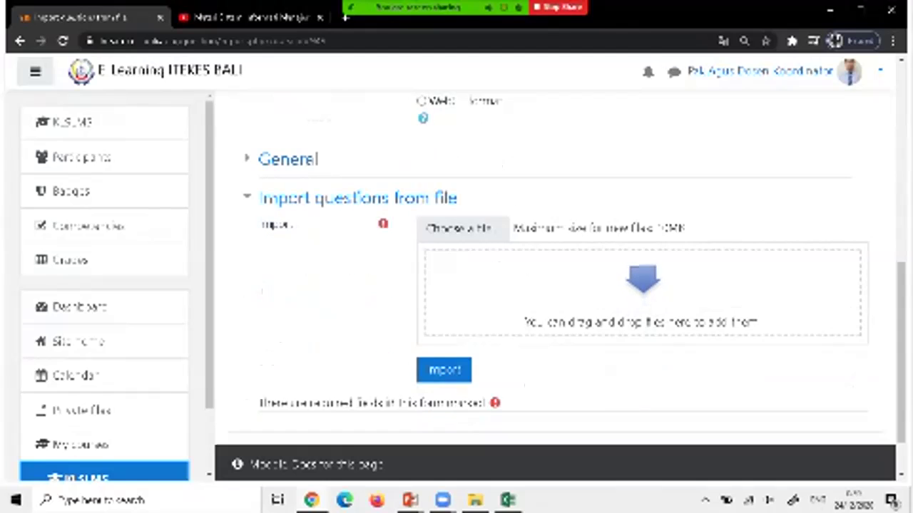
key("alt+Tab")
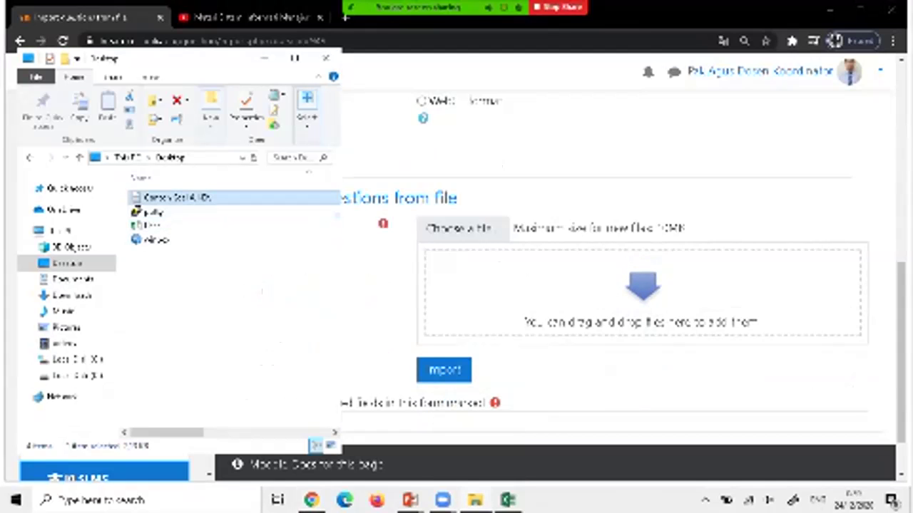
left_click_drag(175, 197, 644, 303)
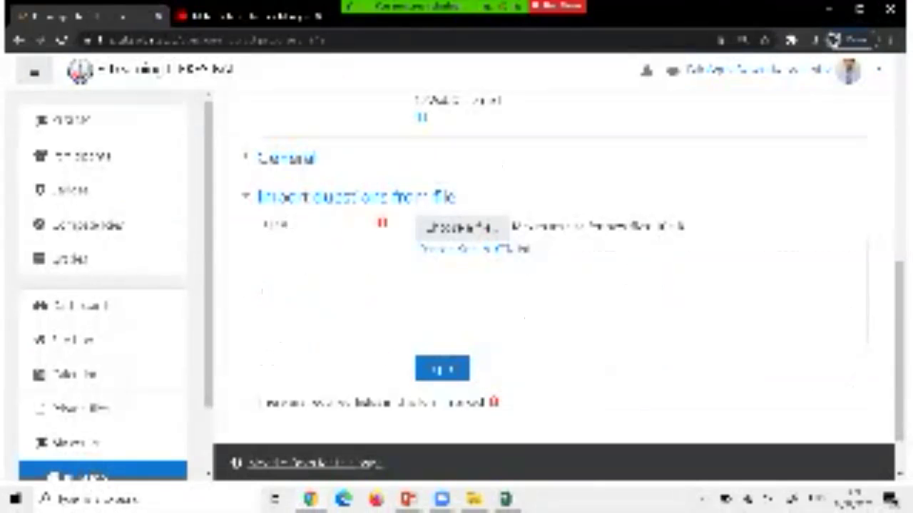
scroll(556, 285, "up", 5)
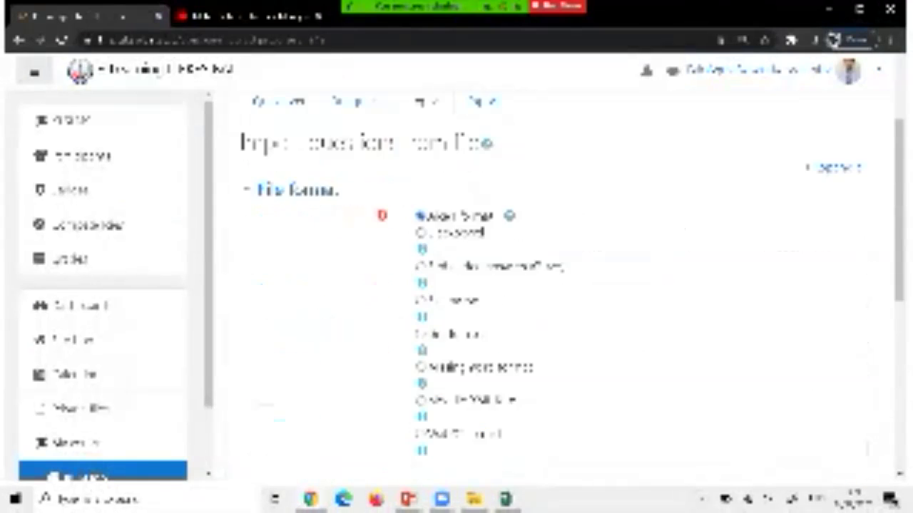
scroll(557, 286, "down", 4)
scroll(556, 285, "down", 2)
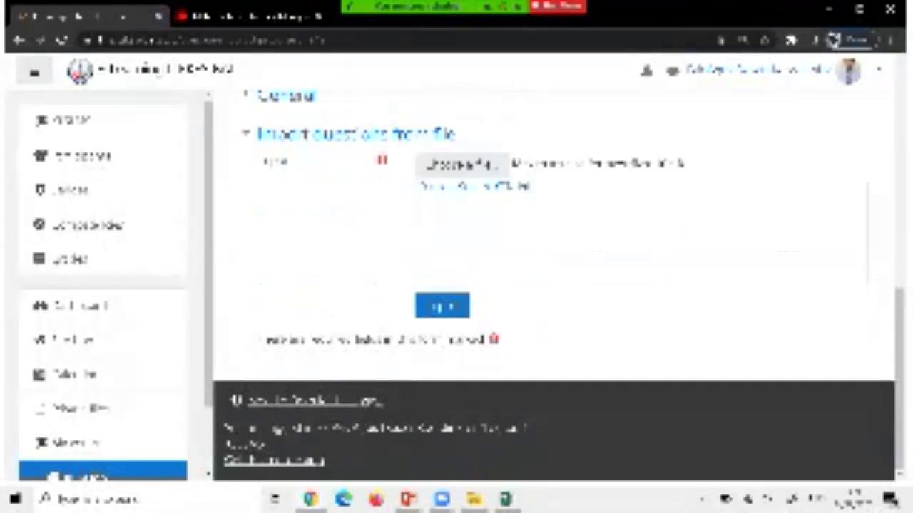
left_click(442, 306)
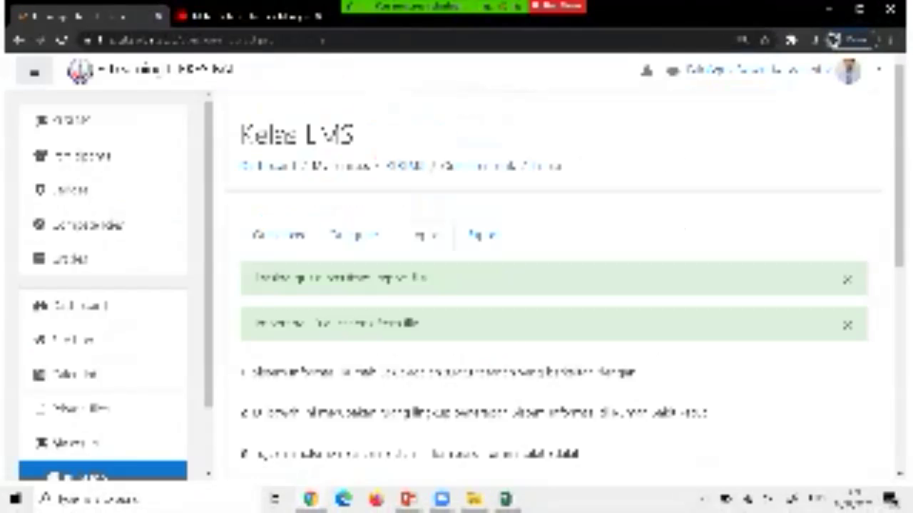
Confirm the ten parsed questions and check they are listed in the Kelas LMS question bank.
scroll(556, 285, "down", 4)
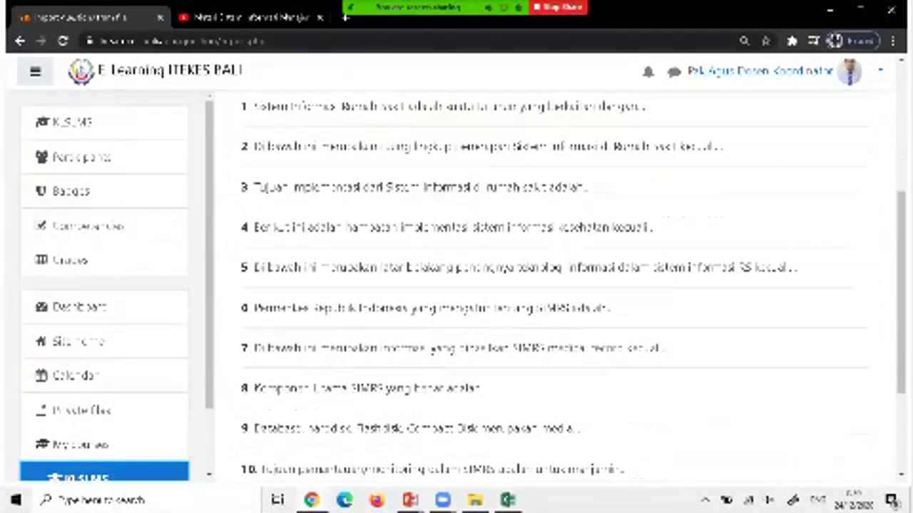
scroll(556, 286, "down", 2)
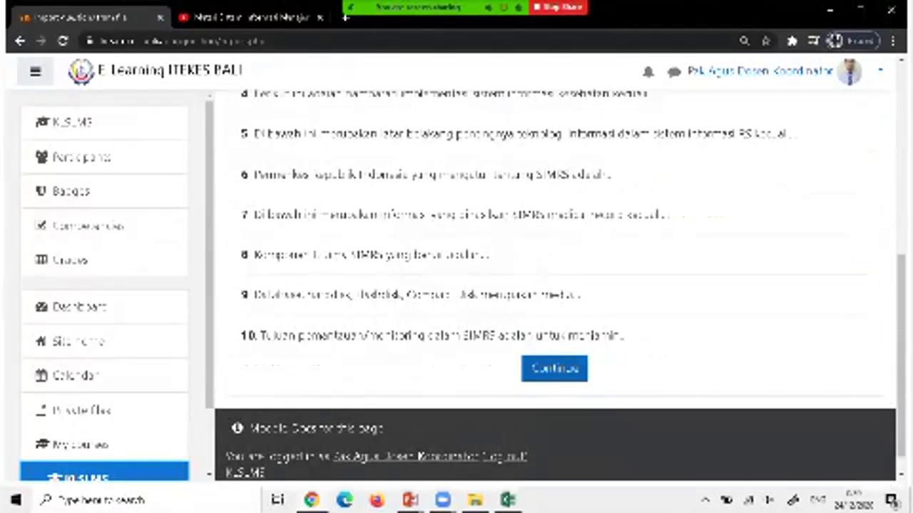
left_click(554, 369)
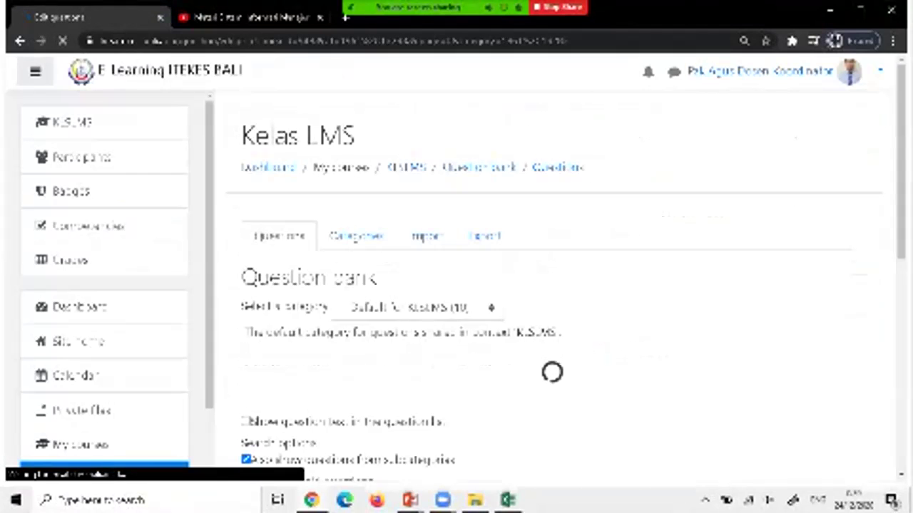
scroll(554, 300, "down", 5)
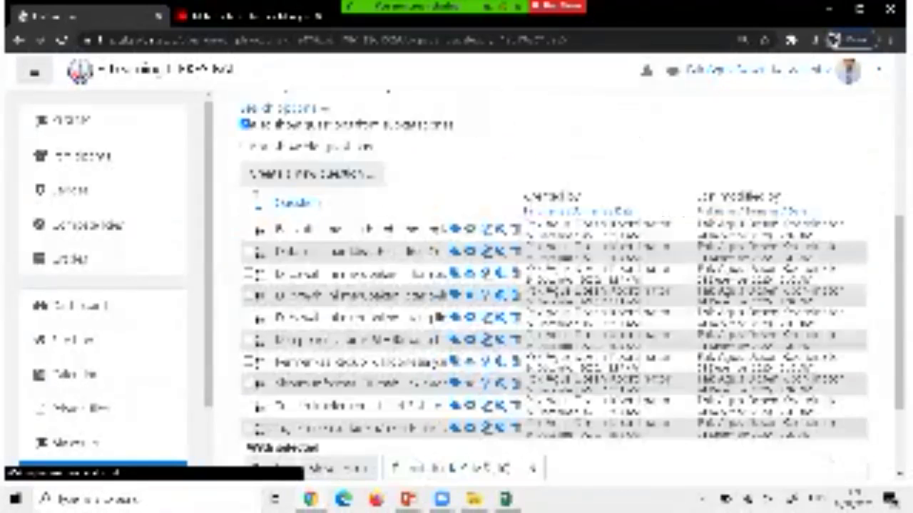
scroll(554, 300, "down", 1)
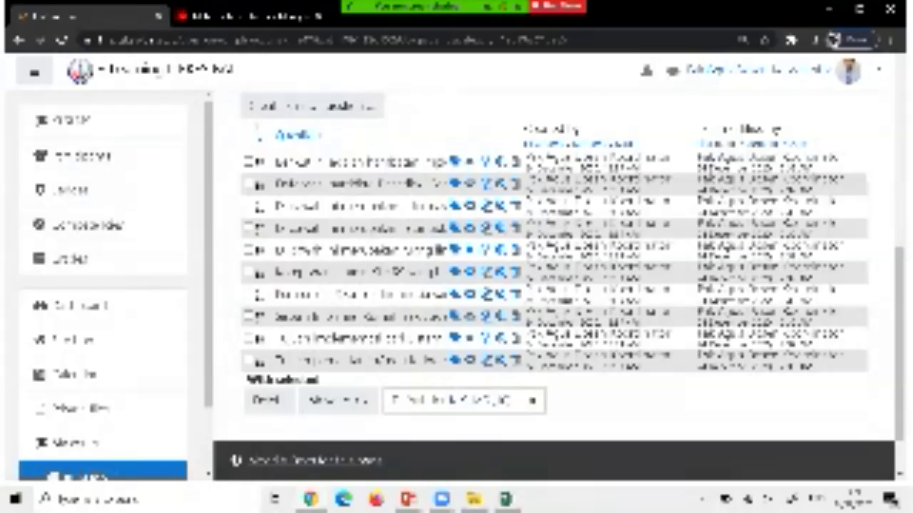
scroll(554, 300, "up", 1)
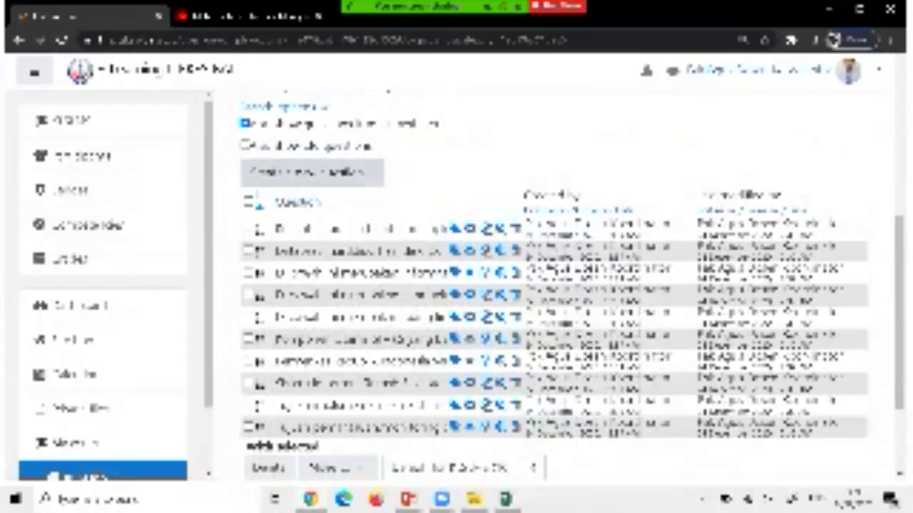
Browse the question-type chooser, then close it without adding a question to the bank.
left_click(312, 172)
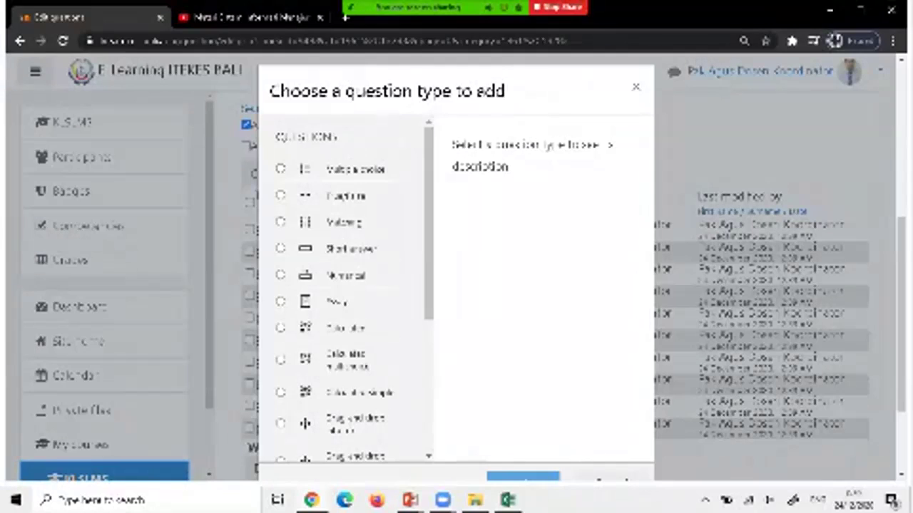
scroll(353, 286, "down", 2)
scroll(352, 285, "up", 2)
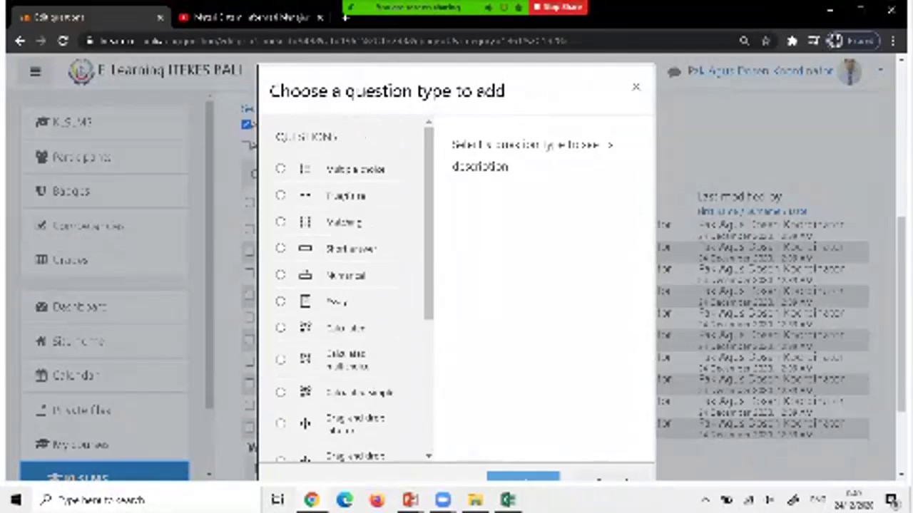
scroll(353, 285, "down", 3)
scroll(353, 285, "up", 1)
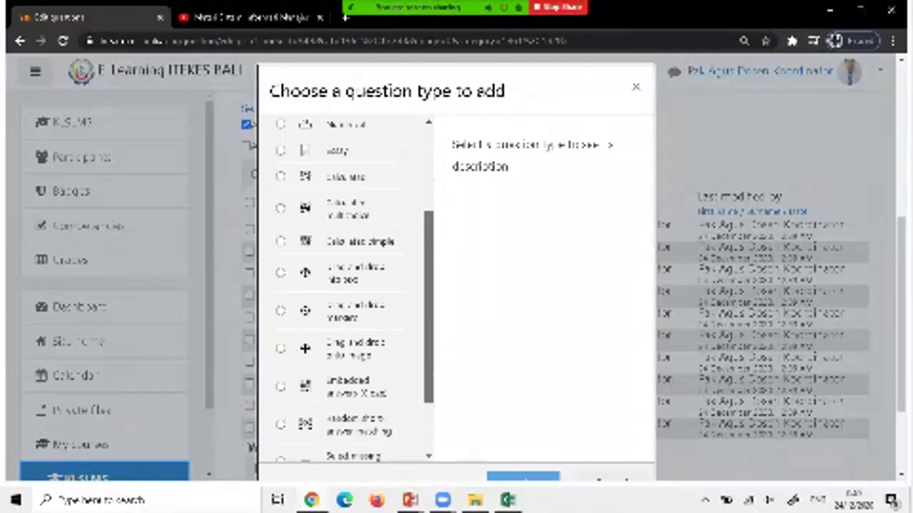
scroll(353, 286, "up", 3)
scroll(353, 285, "down", 5)
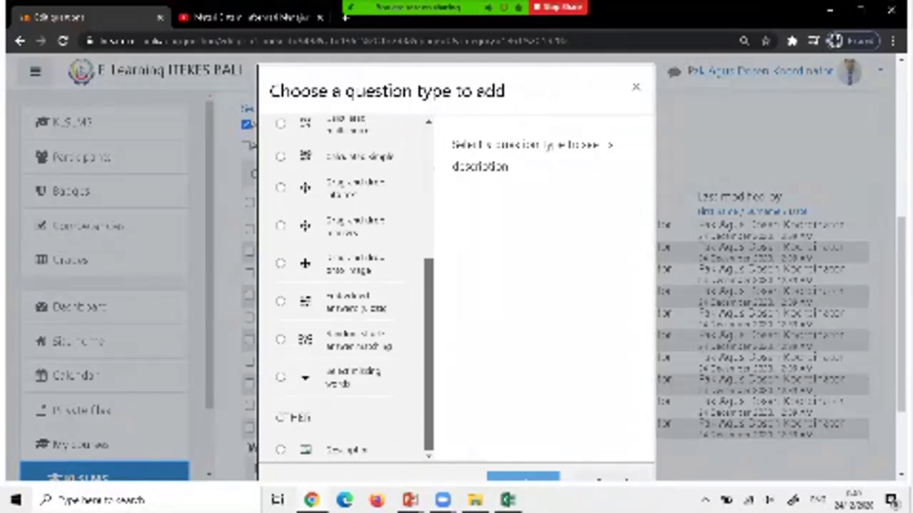
scroll(352, 285, "up", 5)
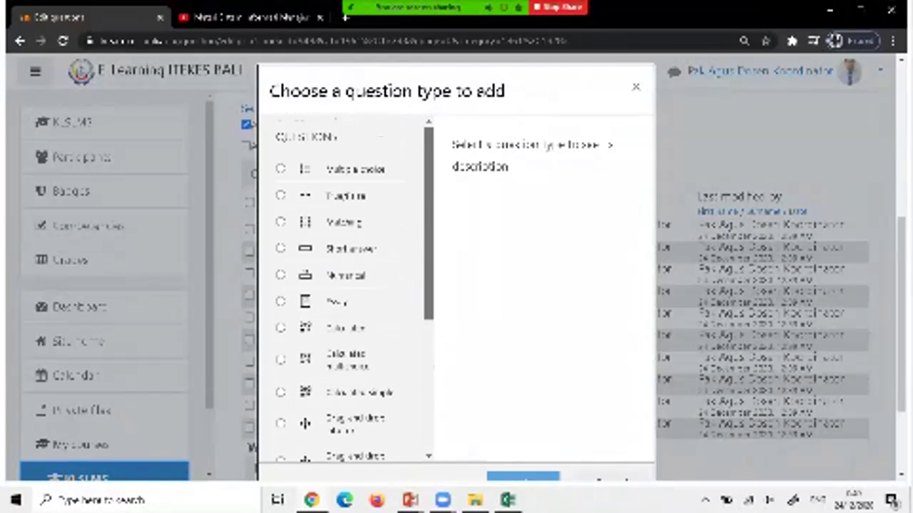
scroll(353, 285, "down", 3)
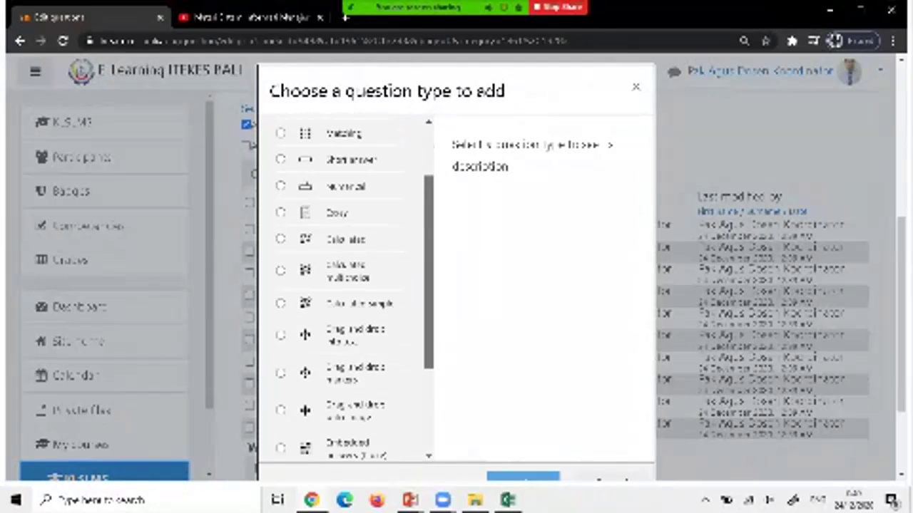
scroll(353, 285, "up", 3)
scroll(352, 285, "down", 2)
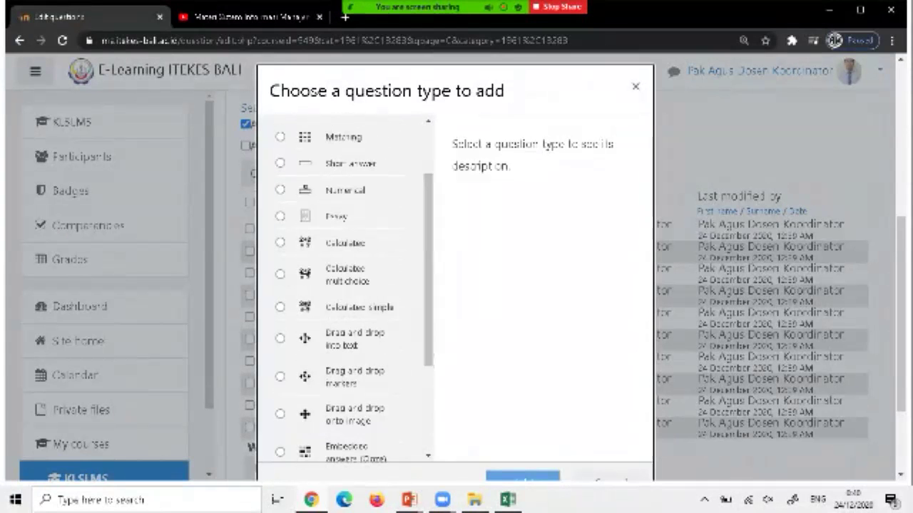
left_click(635, 86)
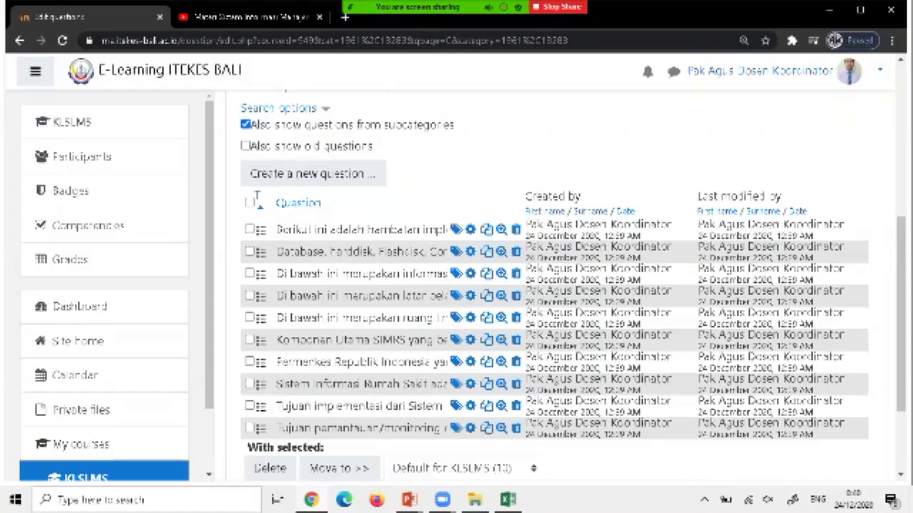
scroll(456, 251, "down", 2)
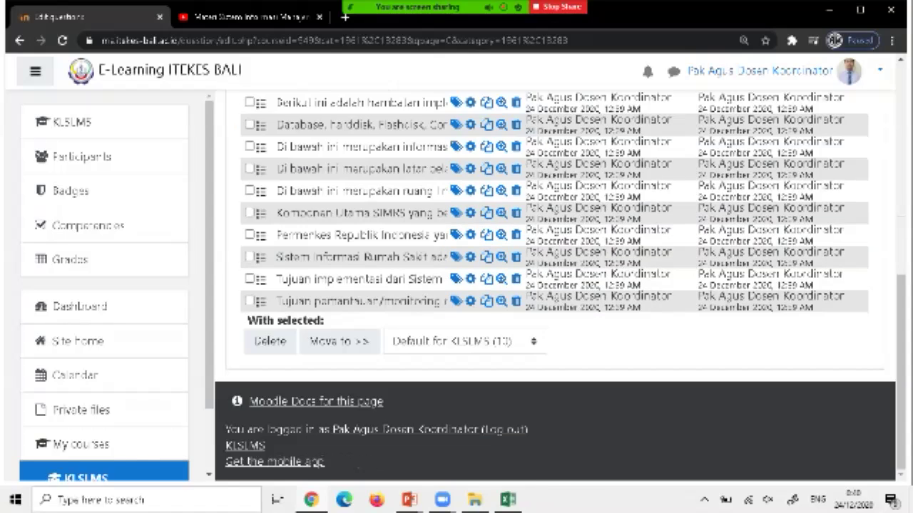
scroll(555, 285, "up", 8)
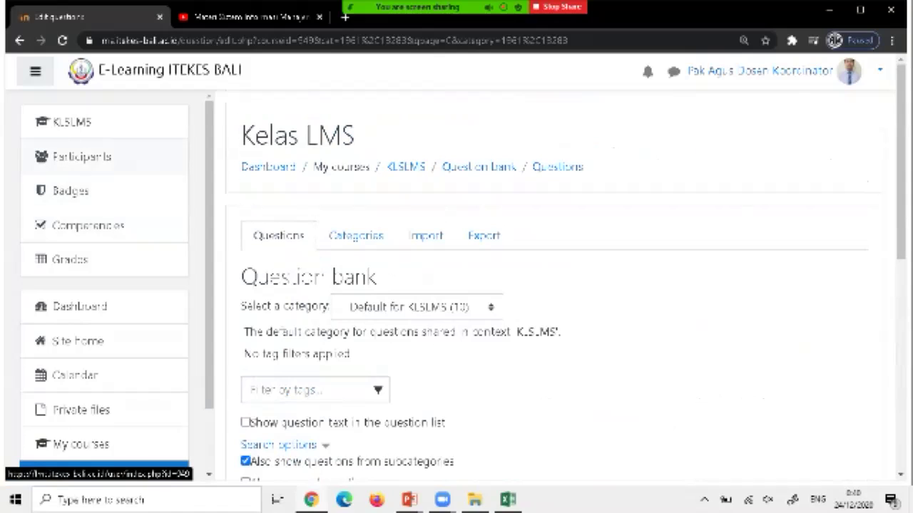
Go to the KLSLMS course, open the UAS LMS quiz under Ujian Akhir Semester, and enter Edit quiz.
left_click(72, 122)
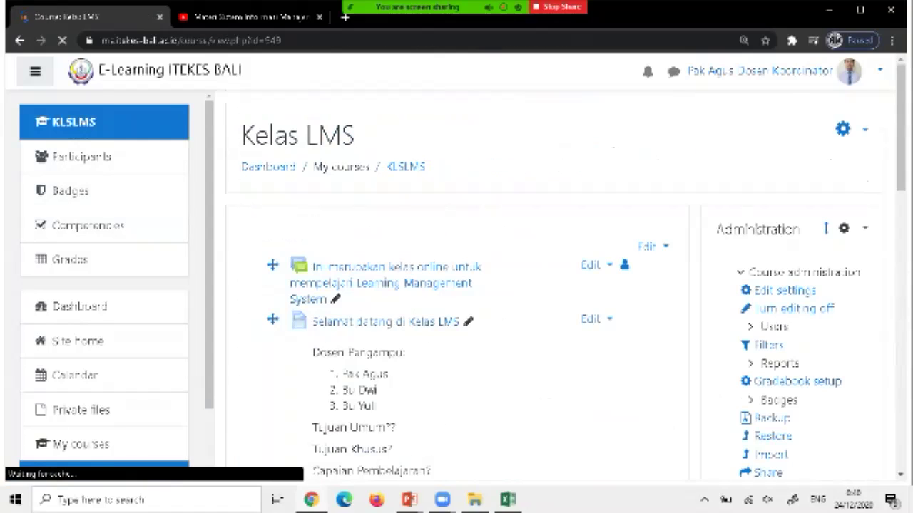
scroll(456, 286, "down", 14)
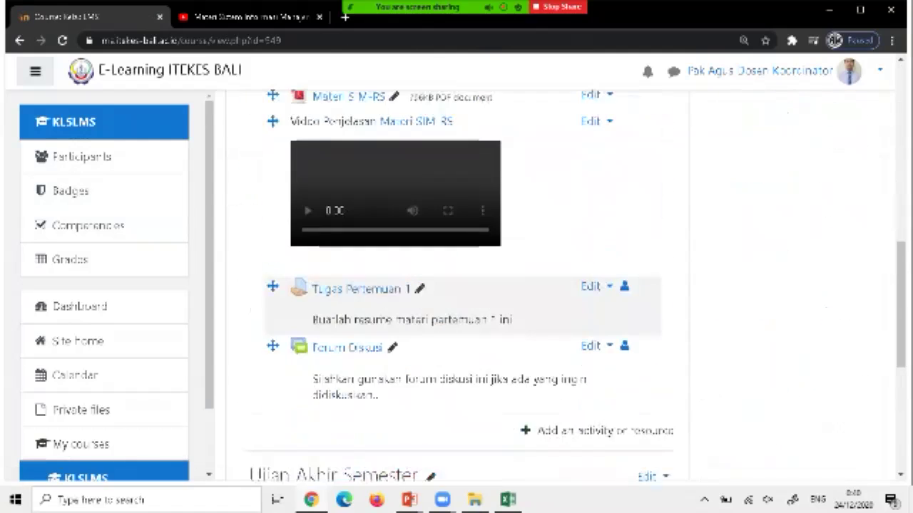
scroll(269, 321, "down", 2)
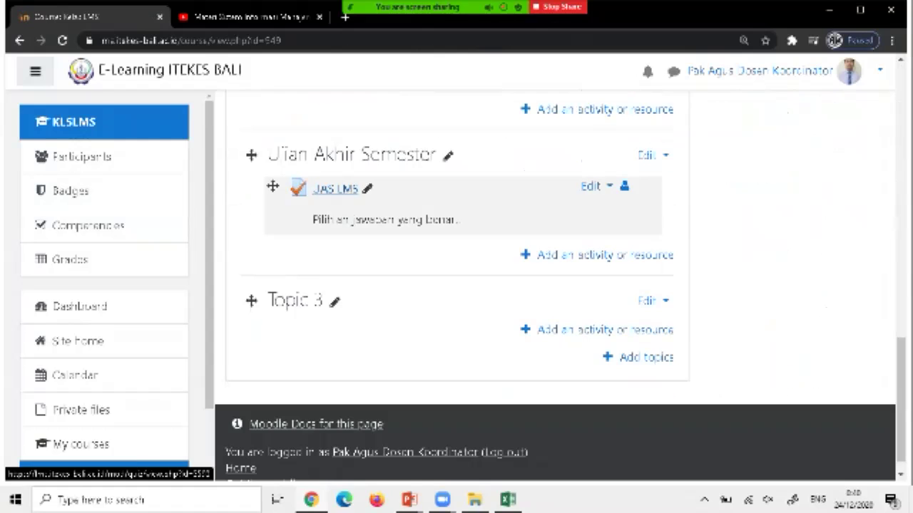
left_click(335, 189)
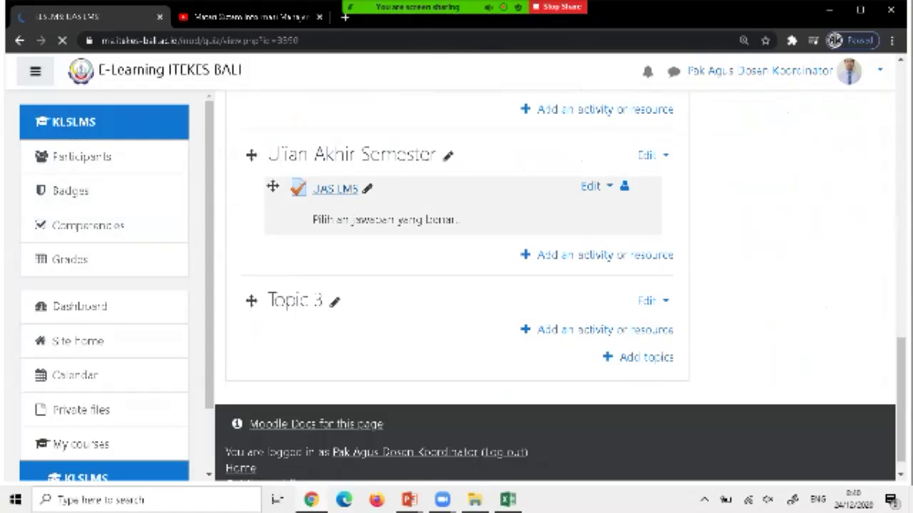
scroll(556, 285, "down", 3)
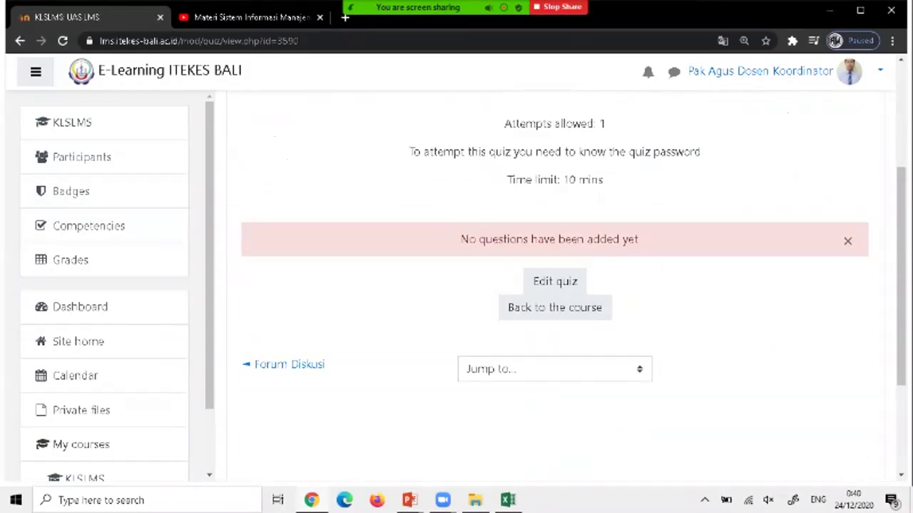
left_click(555, 281)
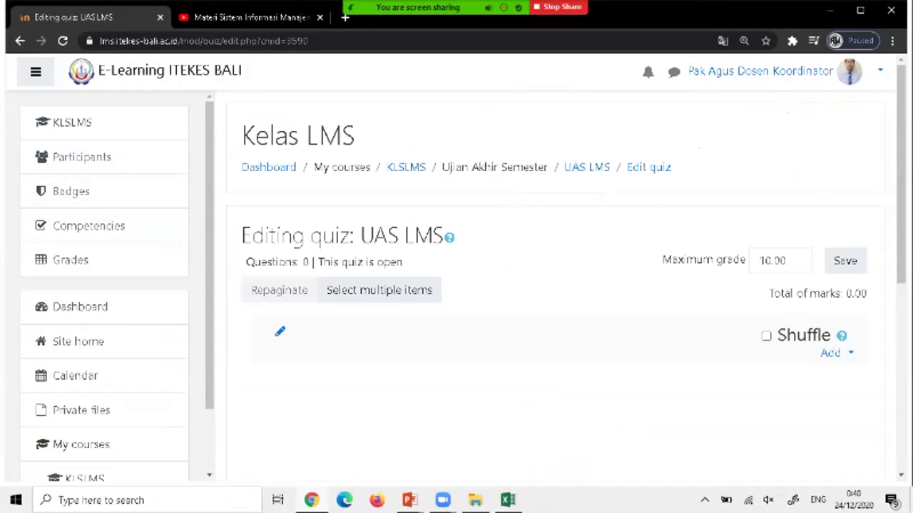
scroll(555, 285, "down", 1)
scroll(555, 286, "up", 1)
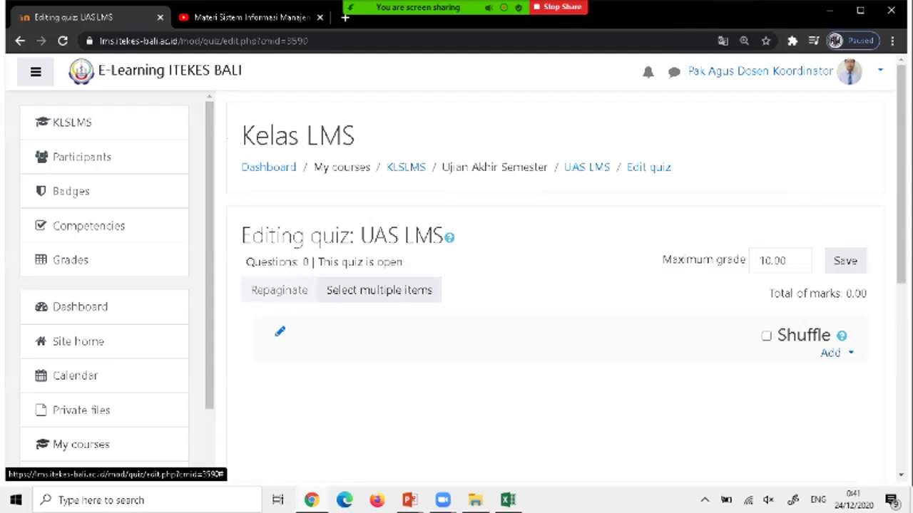
Add all ten question-bank questions to the UAS LMS quiz, one per page at 1.00 mark each.
left_click(831, 352)
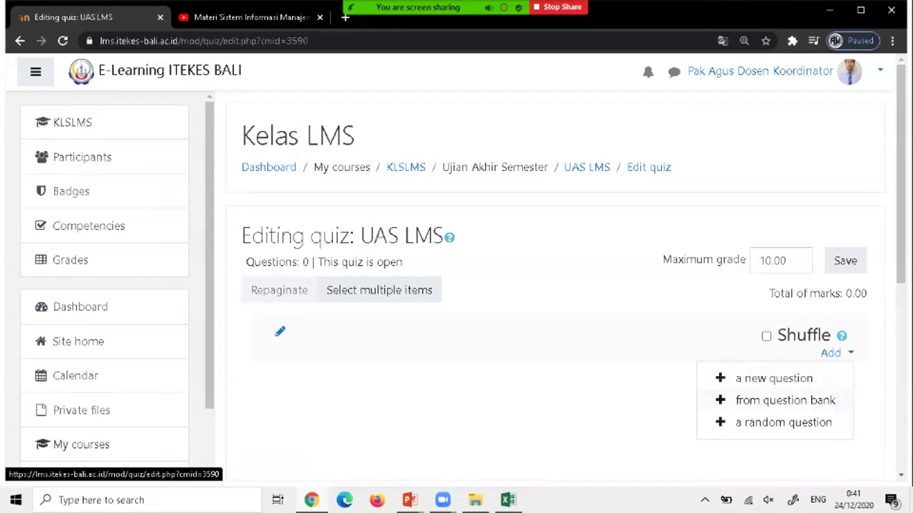
left_click(785, 399)
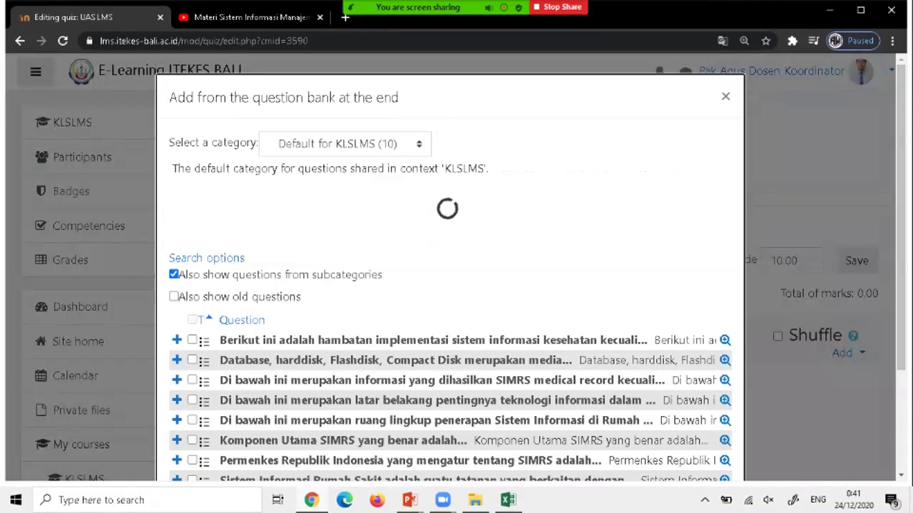
scroll(450, 321, "down", 2)
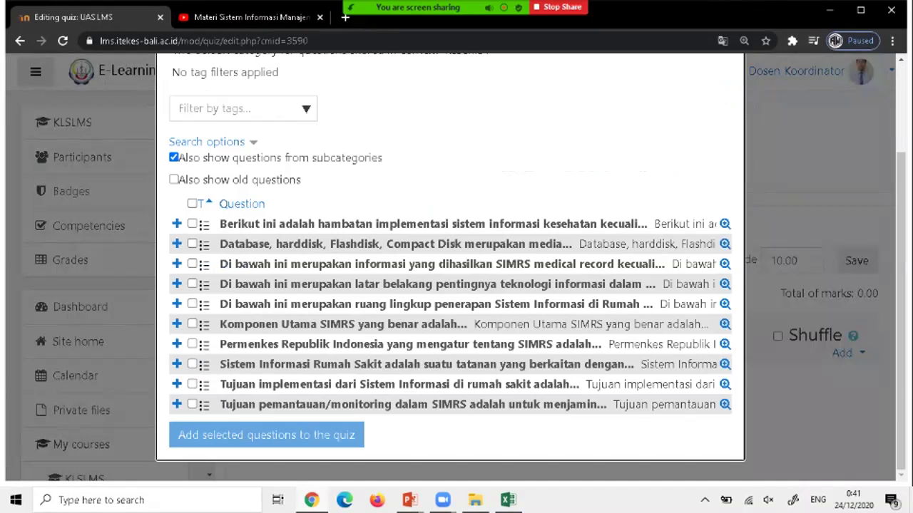
left_click(192, 204)
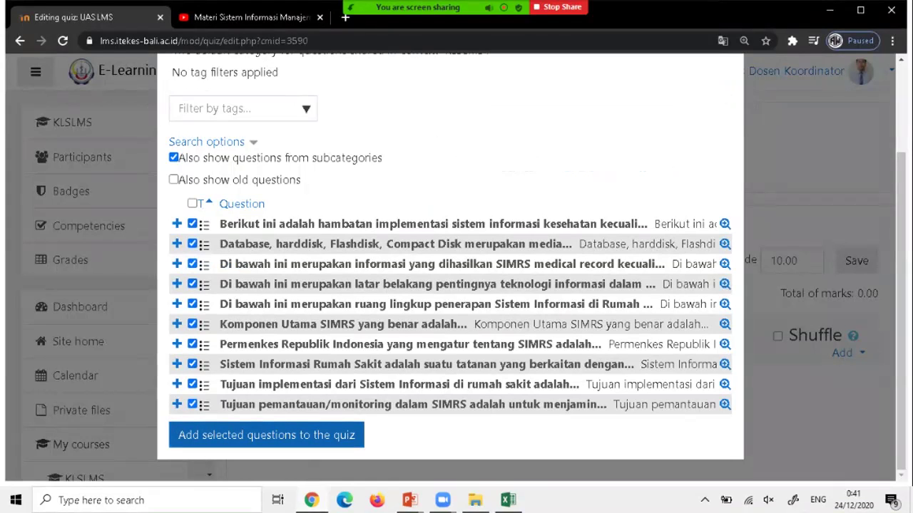
left_click(266, 435)
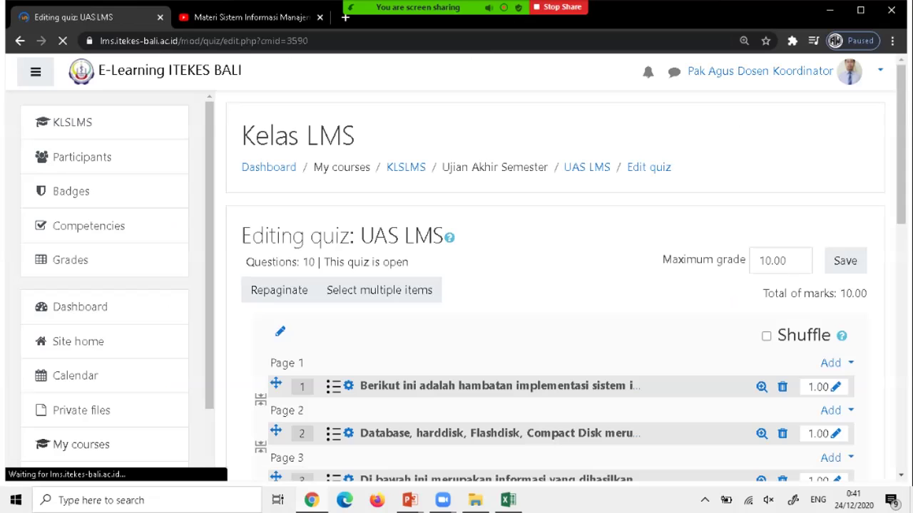
Switch on Shuffle for the UAS LMS quiz's ten questions totalling 10.00 marks.
scroll(500, 285, "down", 7)
scroll(499, 285, "up", 7)
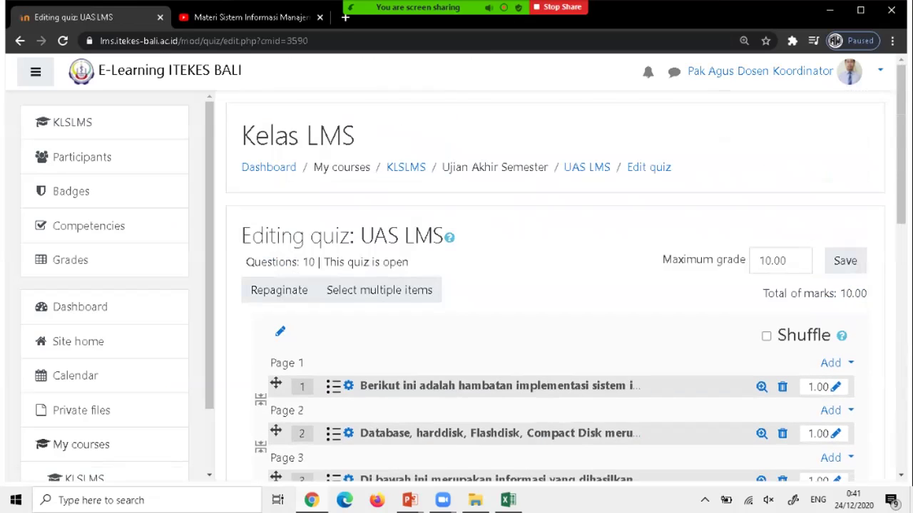
scroll(556, 285, "down", 1)
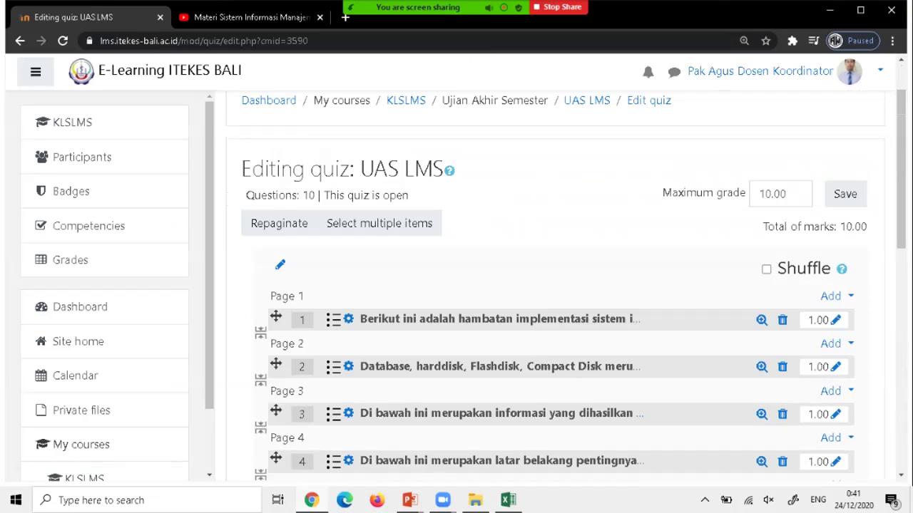
scroll(556, 286, "down", 5)
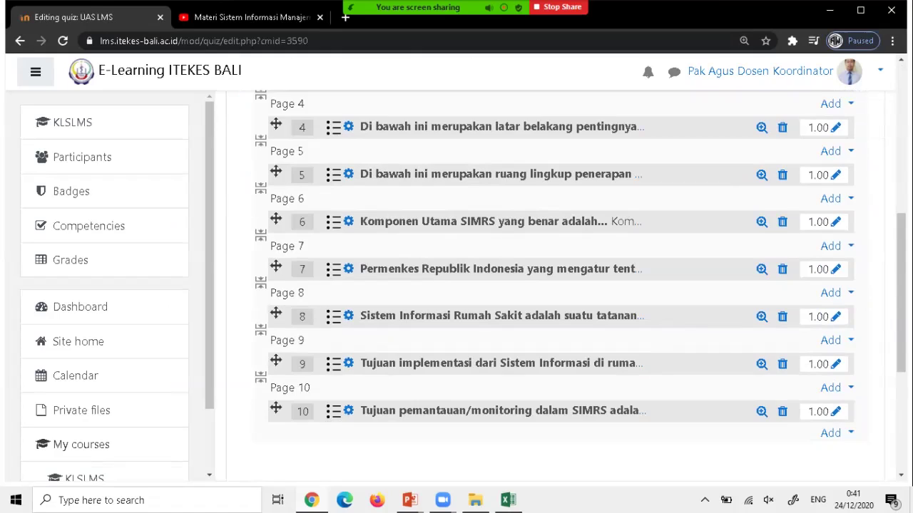
scroll(556, 286, "up", 5)
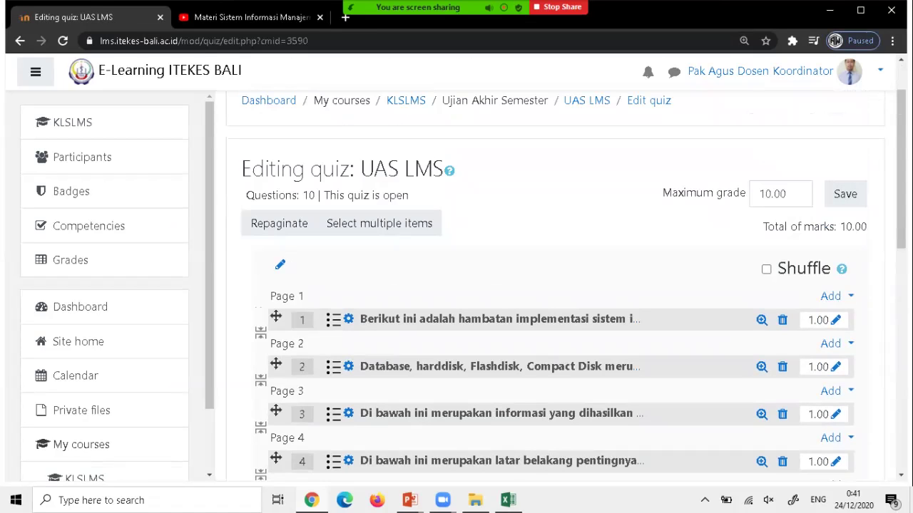
scroll(556, 286, "down", 5)
scroll(556, 285, "up", 3)
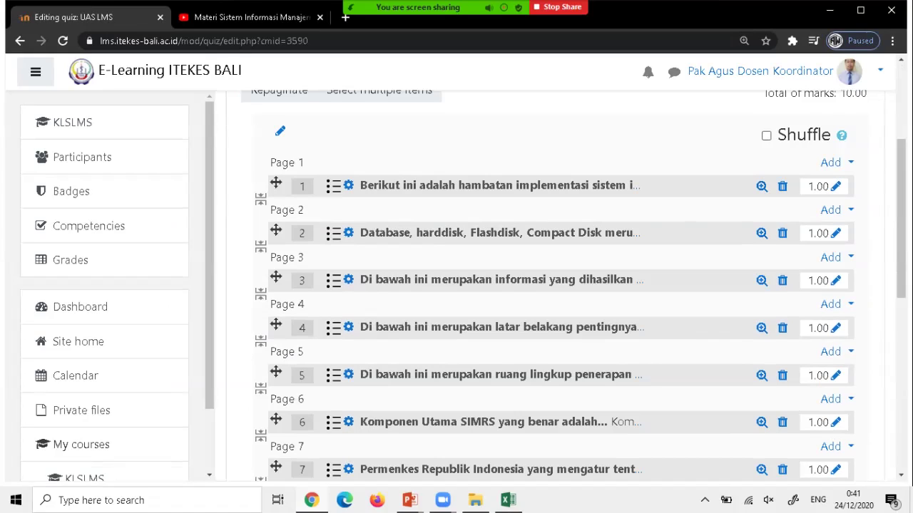
left_click(766, 135)
scroll(556, 285, "down", 5)
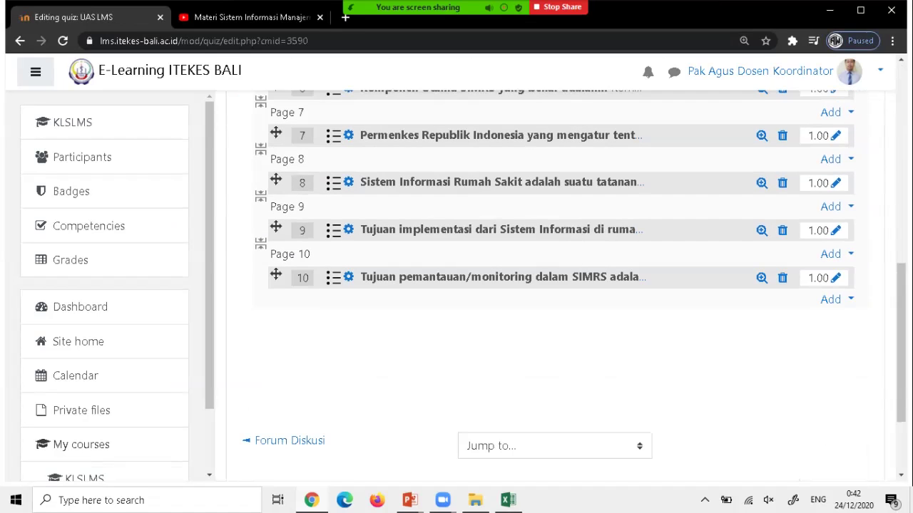
scroll(556, 285, "up", 4)
scroll(556, 285, "up", 4)
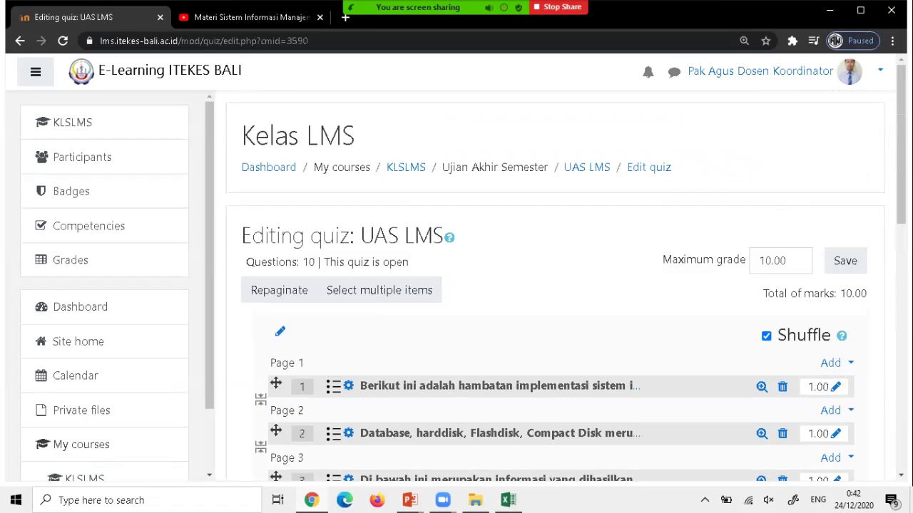
scroll(556, 285, "down", 9)
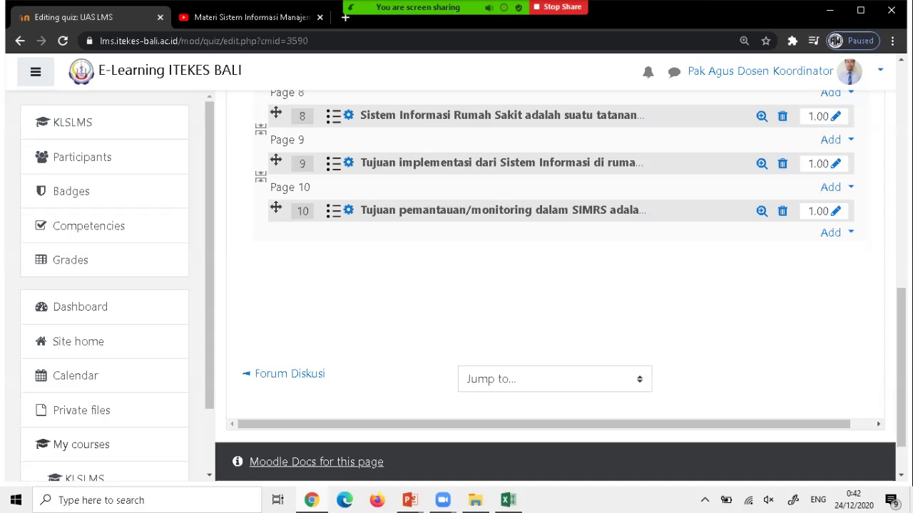
scroll(556, 285, "up", 9)
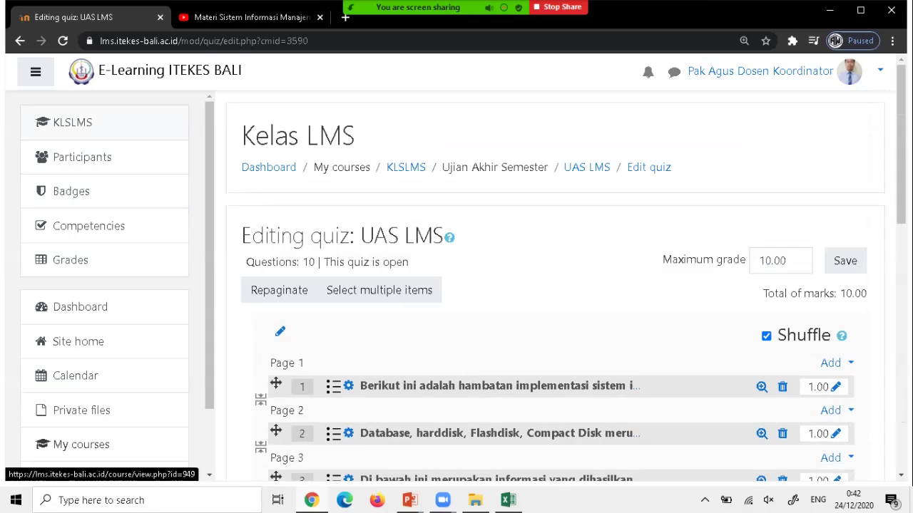
Open the UAS LMS quiz from the course page and choose Preview quiz now.
left_click(72, 122)
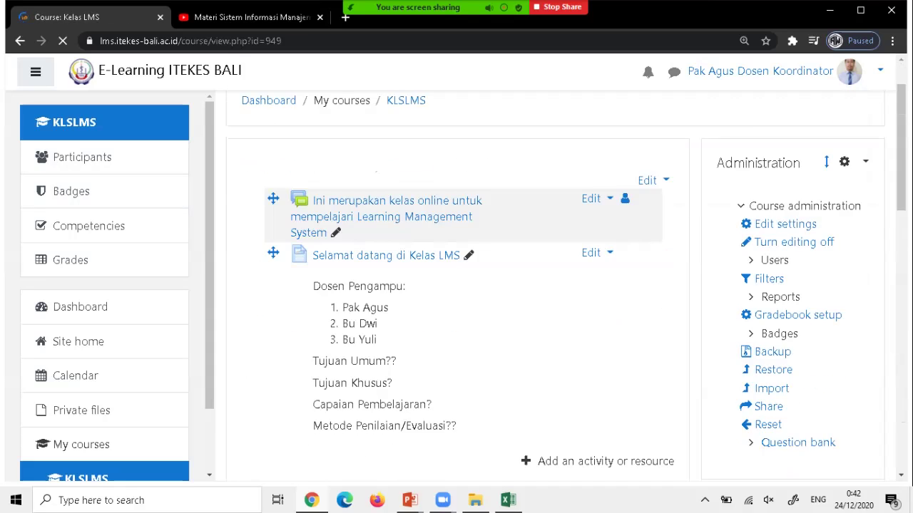
scroll(457, 285, "down", 11)
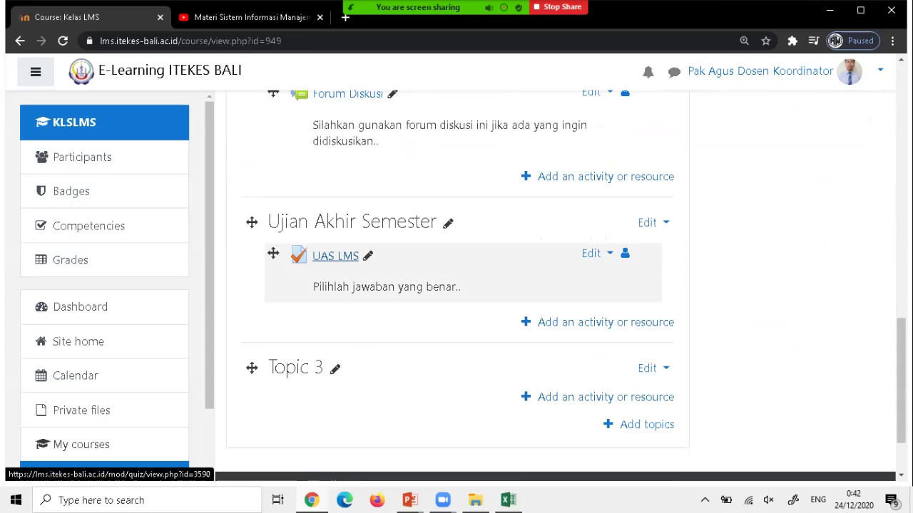
left_click(335, 255)
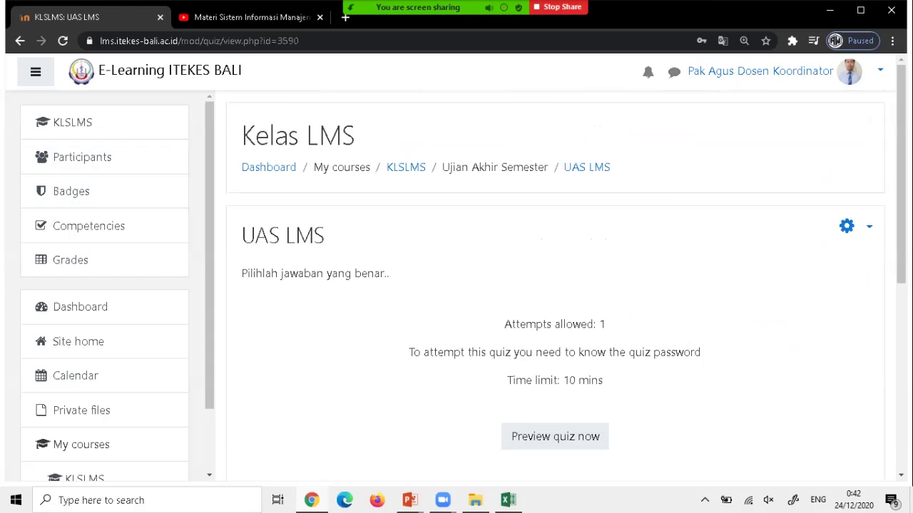
scroll(555, 285, "down", 2)
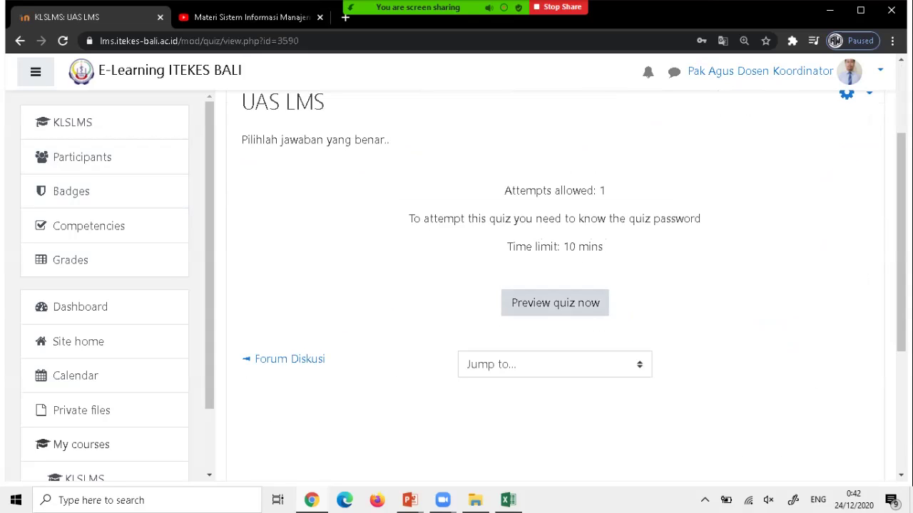
left_click(554, 302)
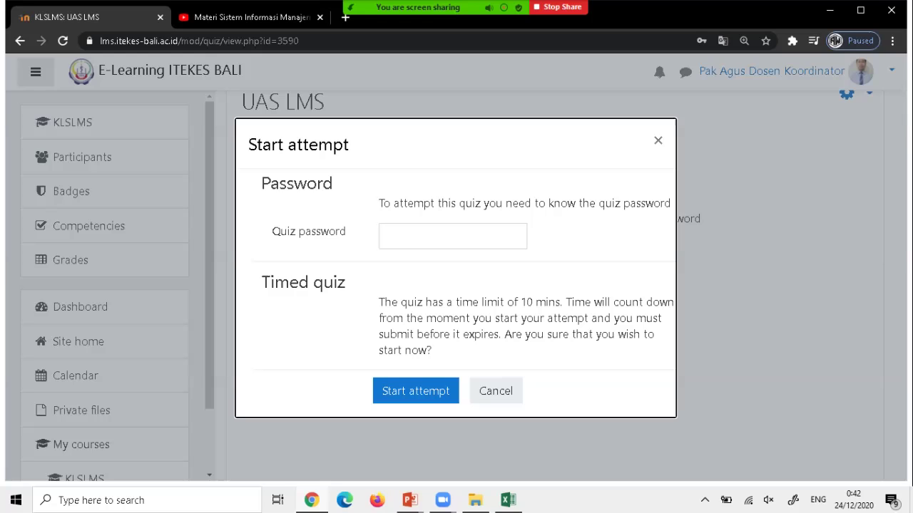
Enter the quiz password and start the UAS LMS preview attempt.
left_click(452, 236)
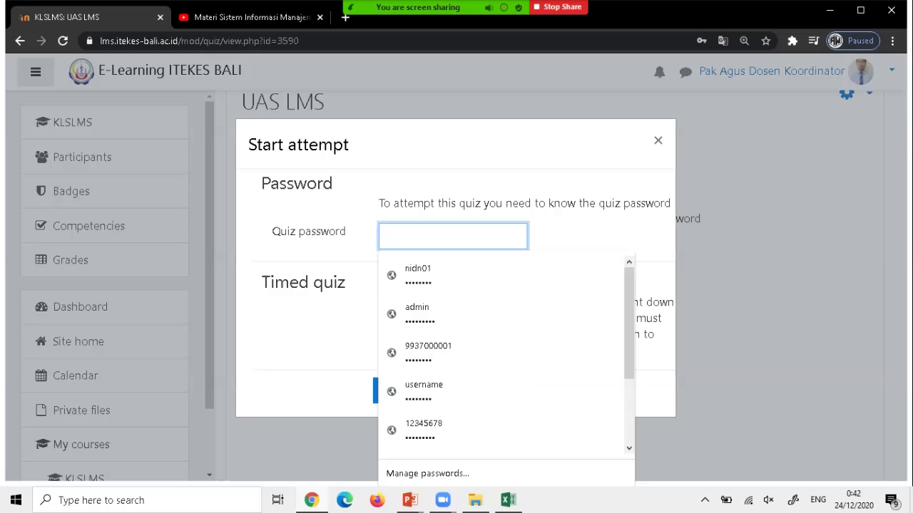
type("•••")
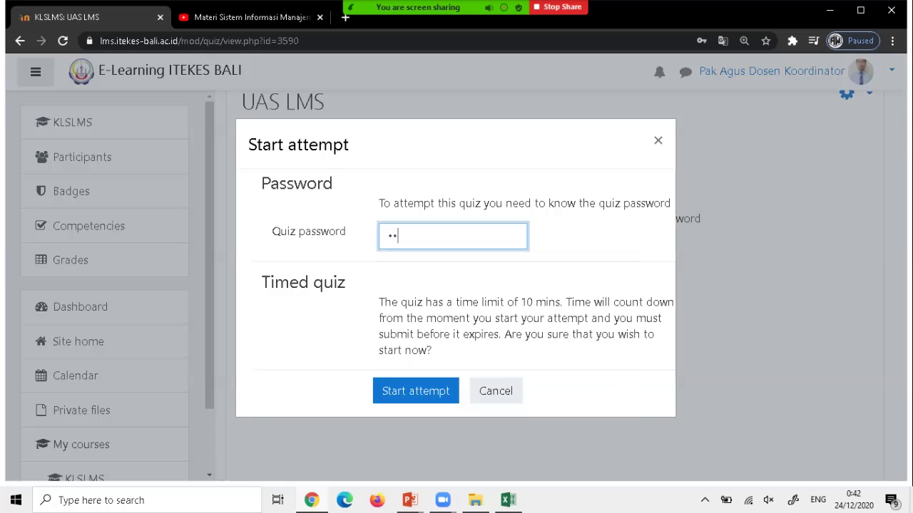
type("•••")
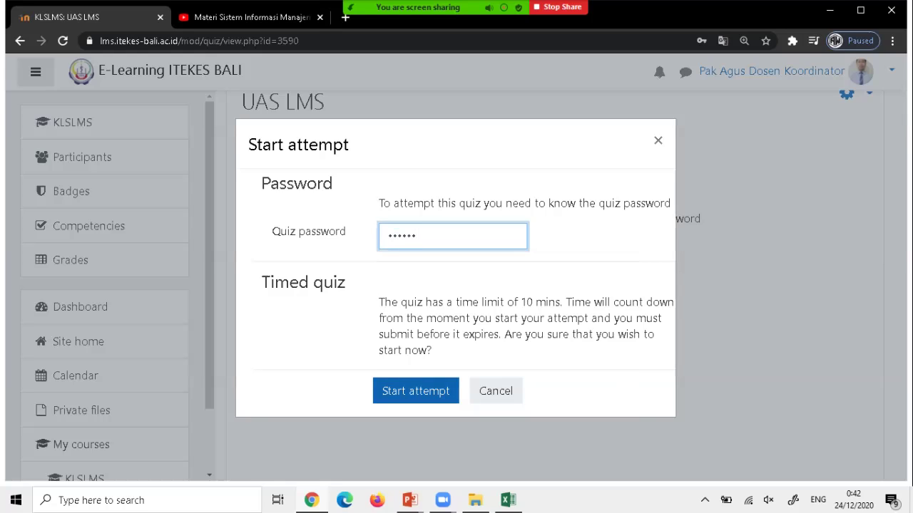
left_click(416, 390)
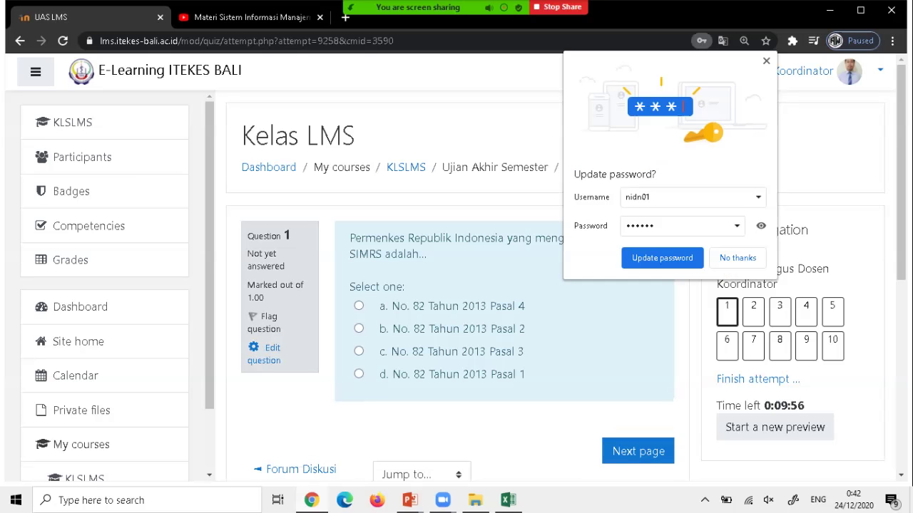
Advance the preview to question 2, then jump to question 8 via Quiz navigation.
scroll(457, 286, "down", 2)
scroll(456, 285, "up", 2)
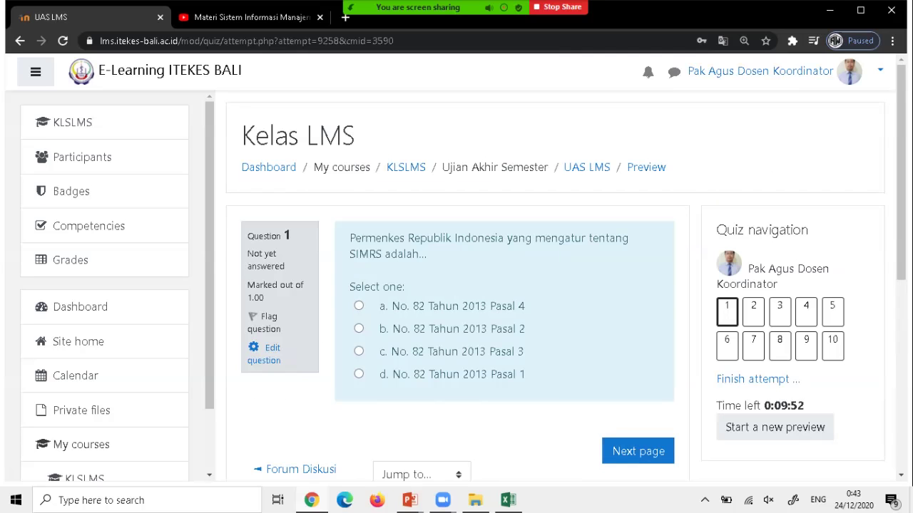
scroll(456, 285, "down", 2)
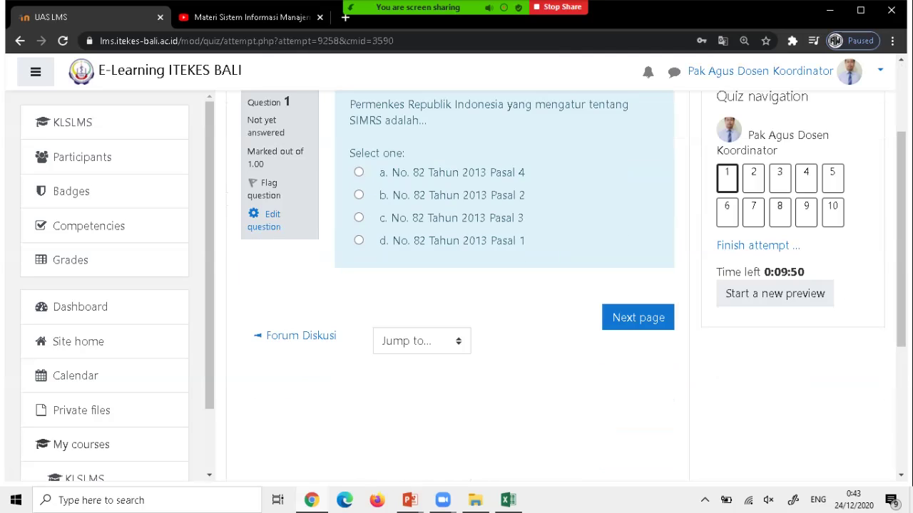
scroll(456, 285, "up", 1)
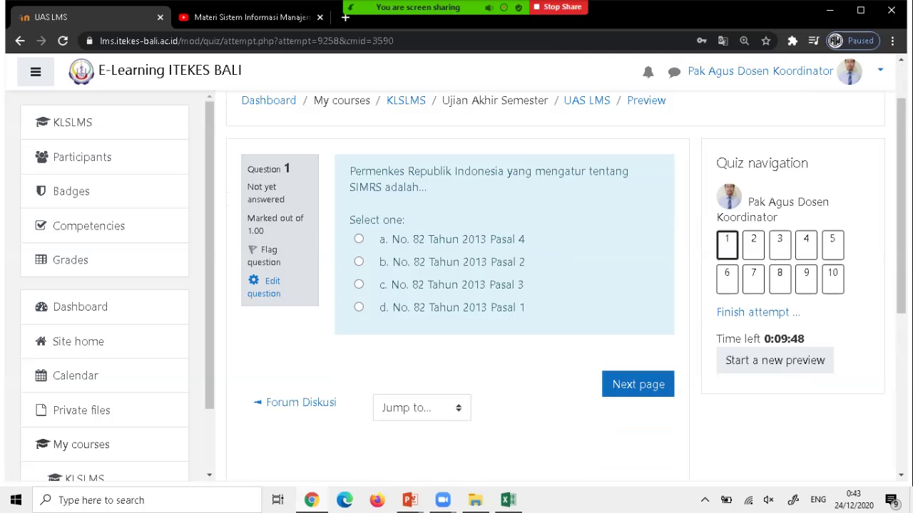
left_click(638, 385)
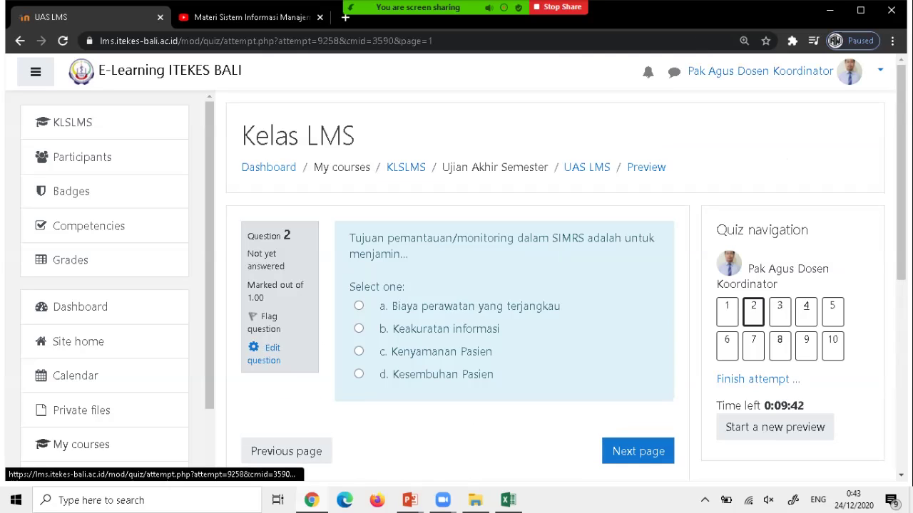
left_click(779, 346)
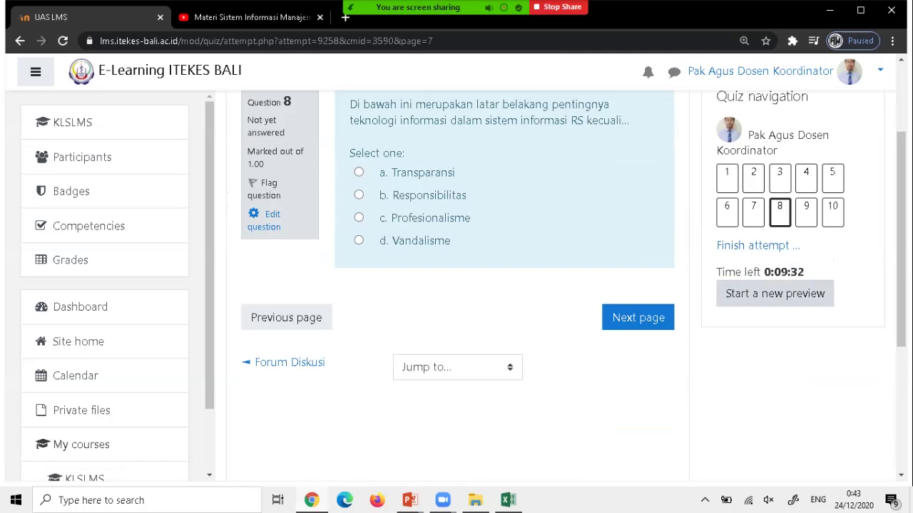
scroll(456, 285, "up", 1)
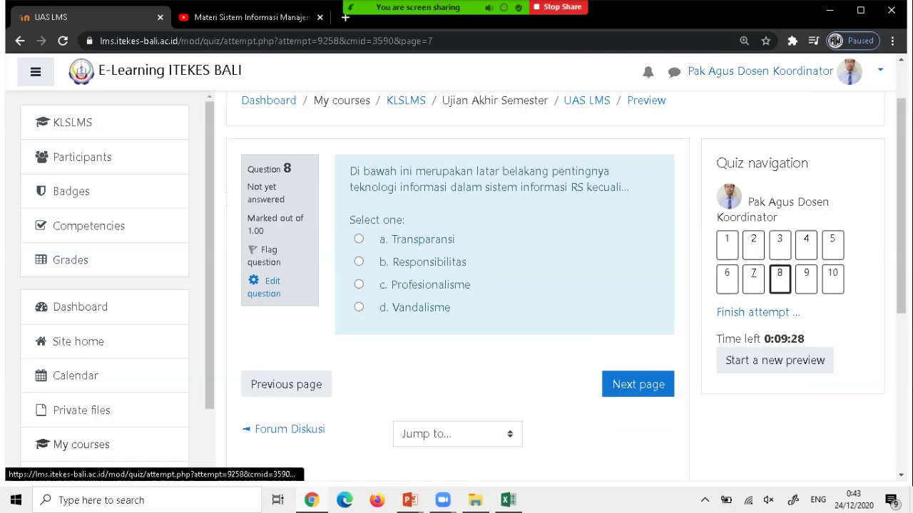
Finish the attempt, review the summary of ten unanswered questions, and choose Submit all and finish.
left_click(758, 313)
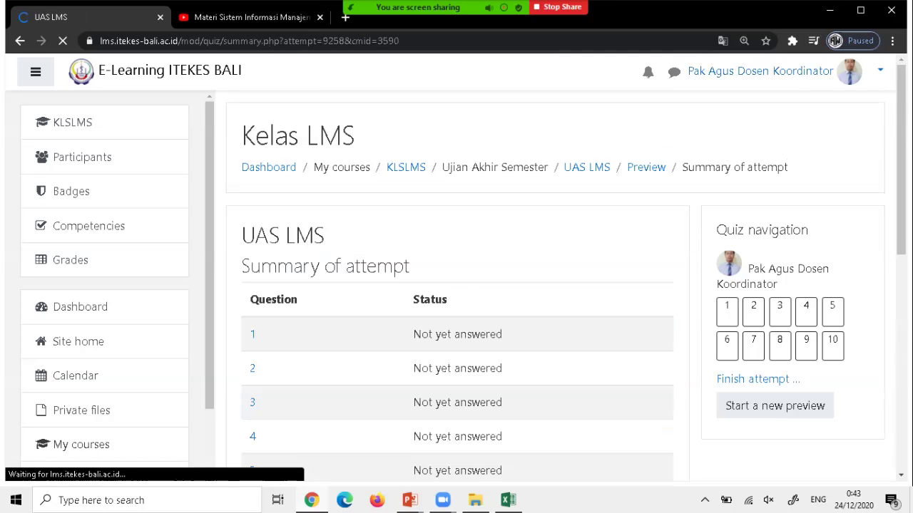
scroll(456, 286, "down", 2)
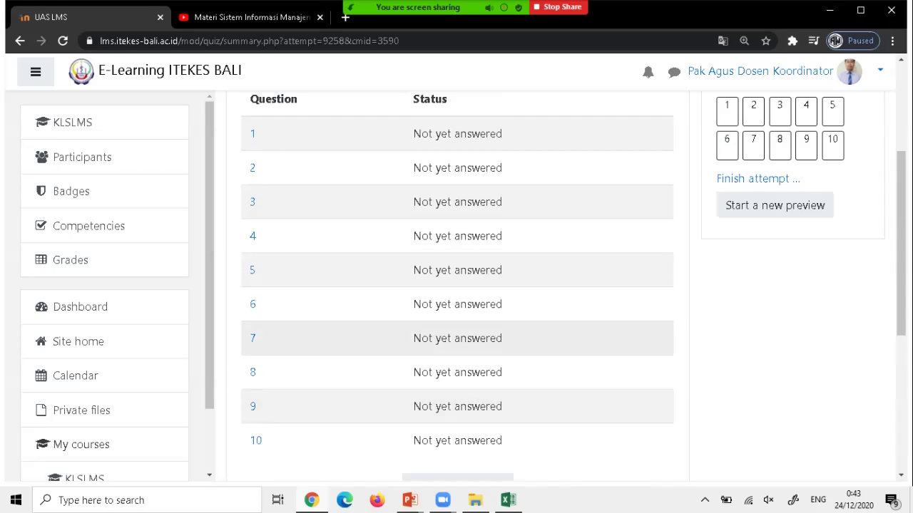
scroll(456, 285, "up", 5)
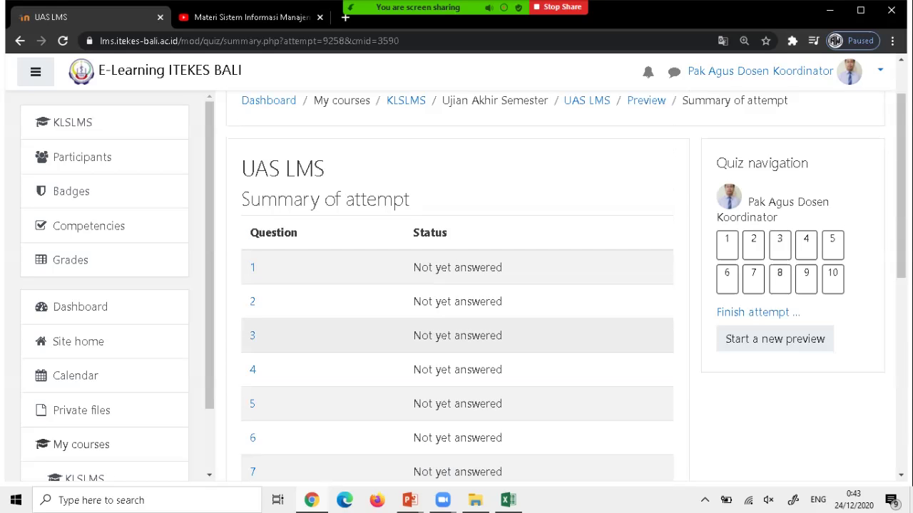
scroll(456, 303, "down", 2)
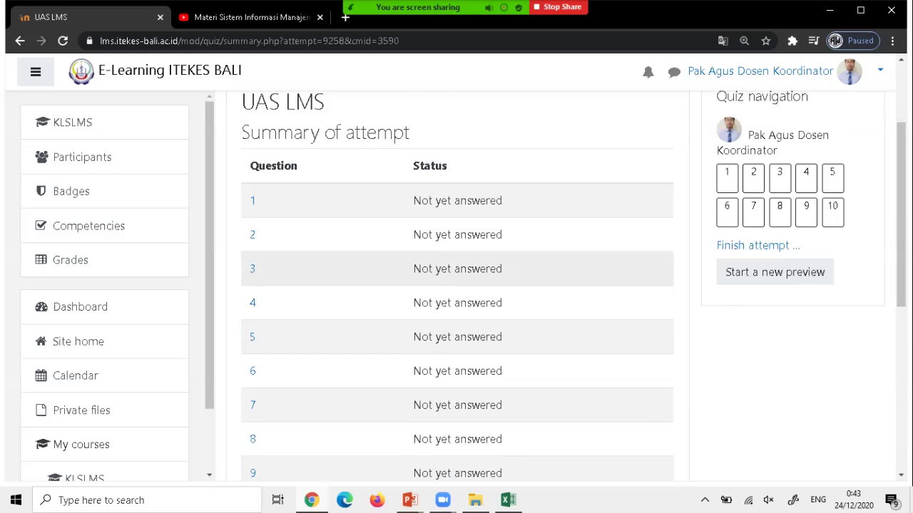
scroll(456, 303, "down", 2)
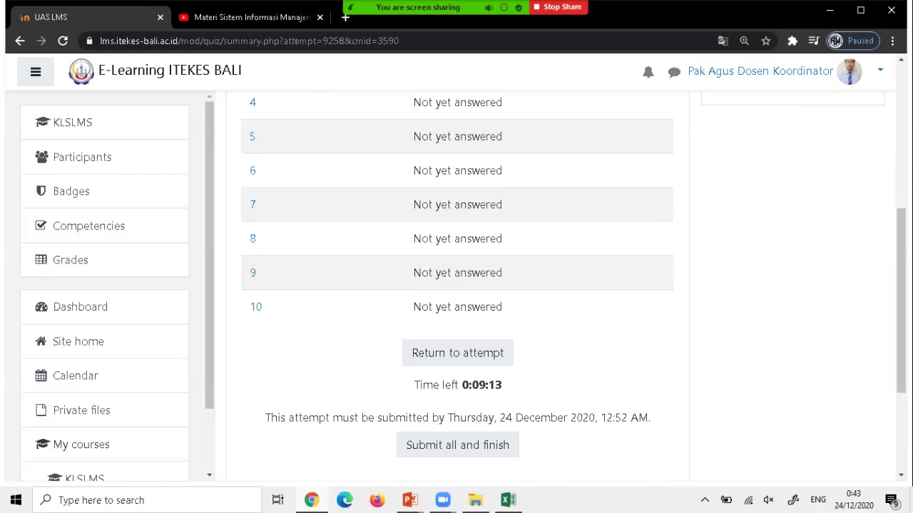
scroll(456, 285, "down", 3)
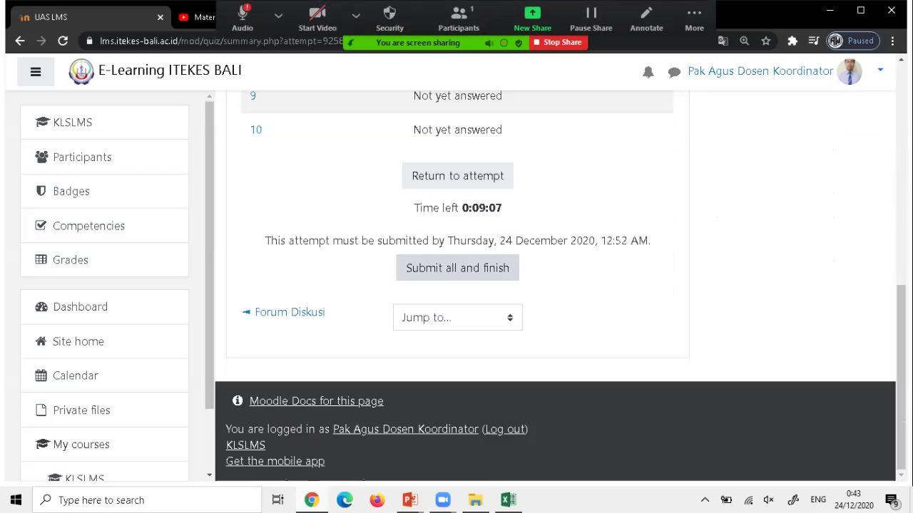
left_click(457, 268)
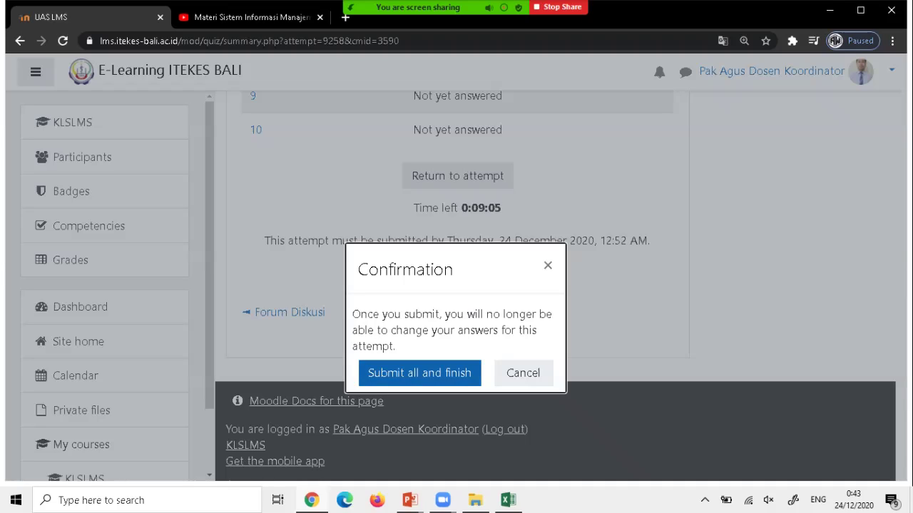
Confirm submission and review the attempt: Finished, 0.00 out of 10.00, with correct answers shown.
left_click(419, 373)
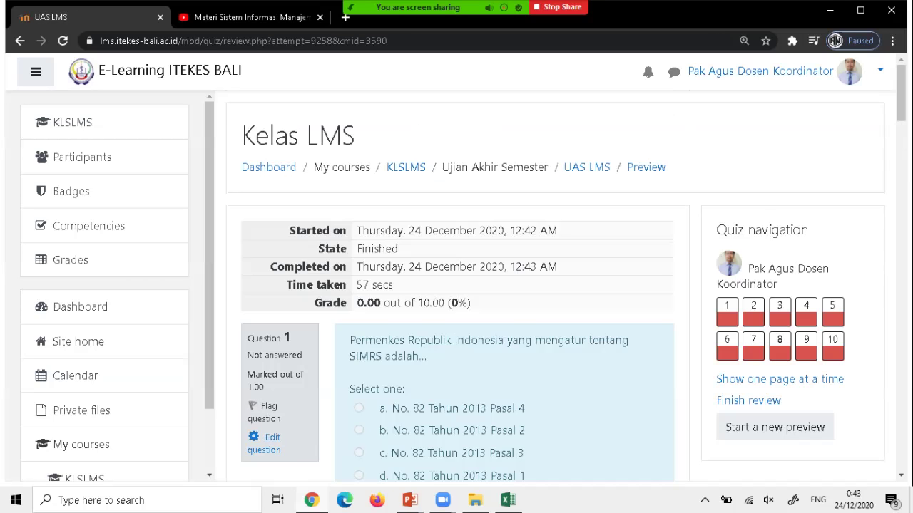
scroll(456, 285, "down", 4)
scroll(456, 285, "up", 4)
scroll(456, 285, "down", 2)
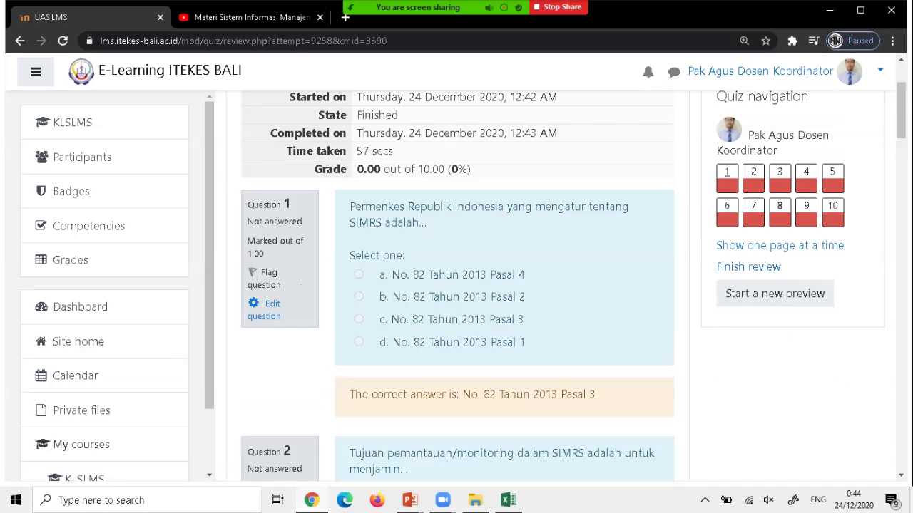
scroll(457, 285, "down", 2)
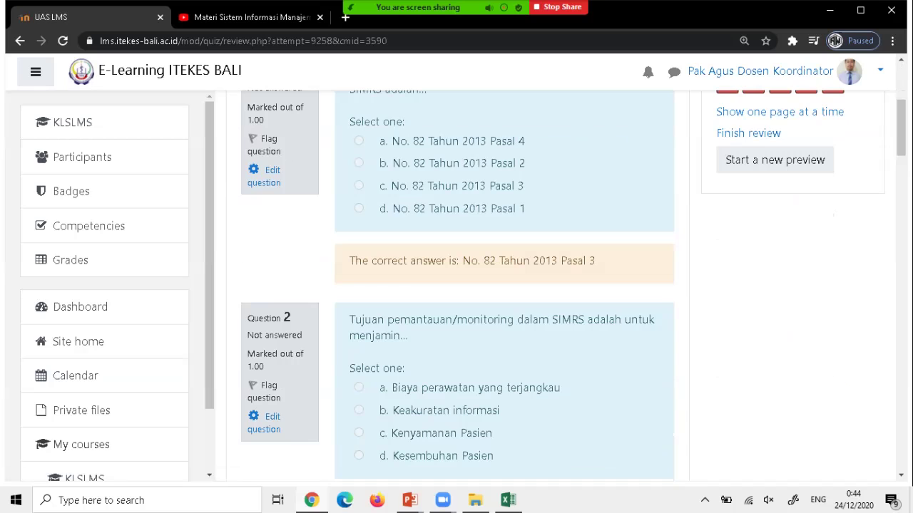
scroll(504, 285, "down", 3)
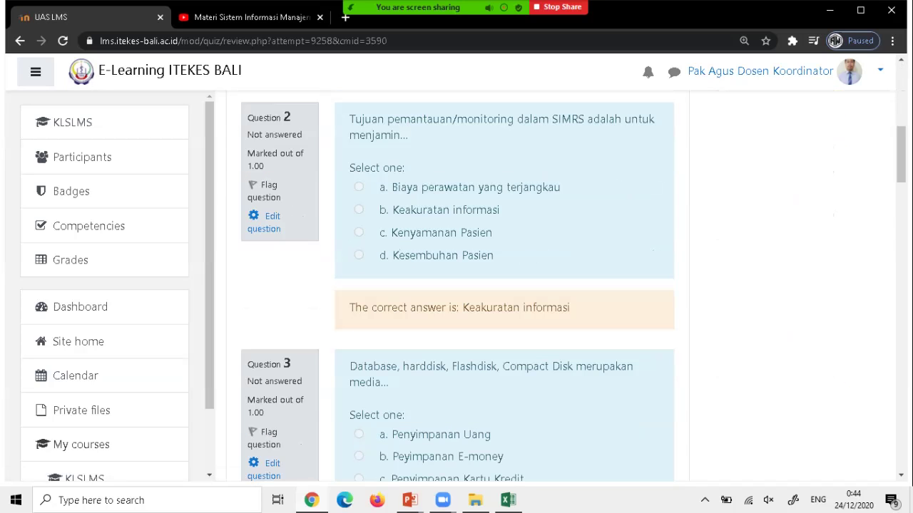
scroll(504, 285, "down", 3)
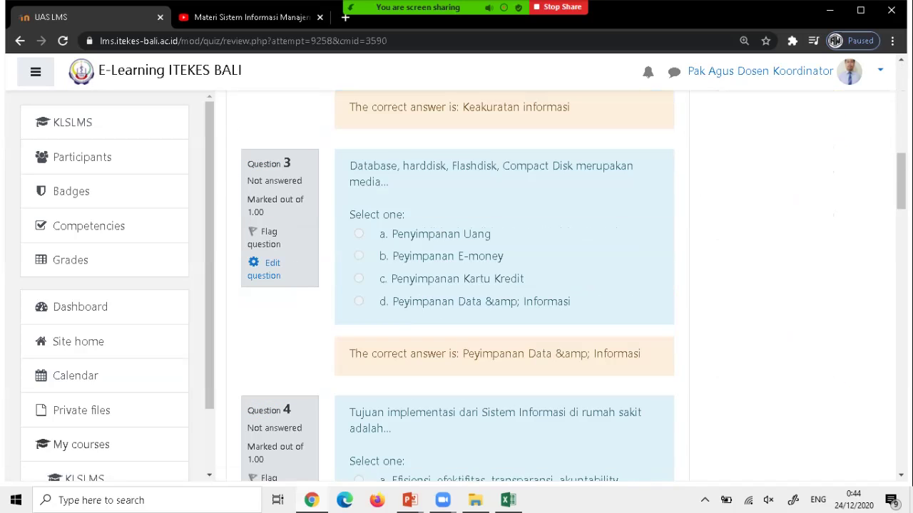
scroll(504, 285, "down", 15)
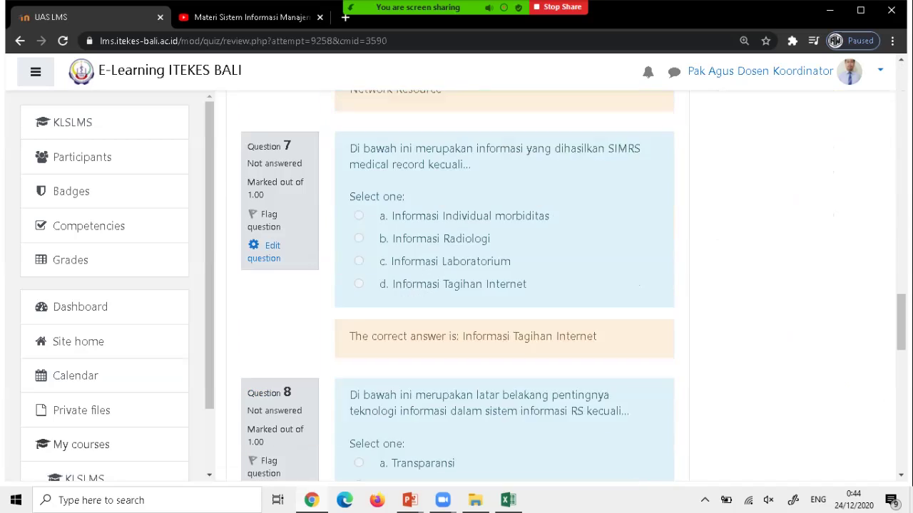
scroll(504, 285, "down", 12)
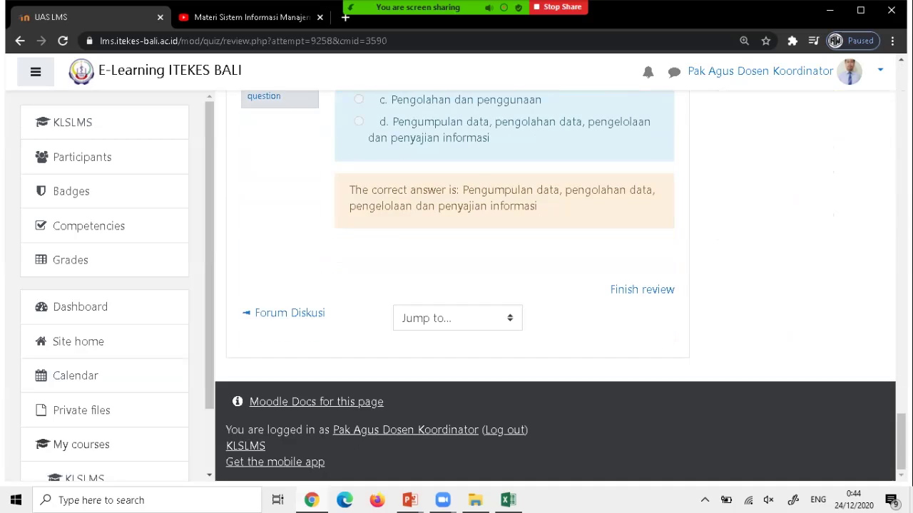
scroll(504, 285, "up", 20)
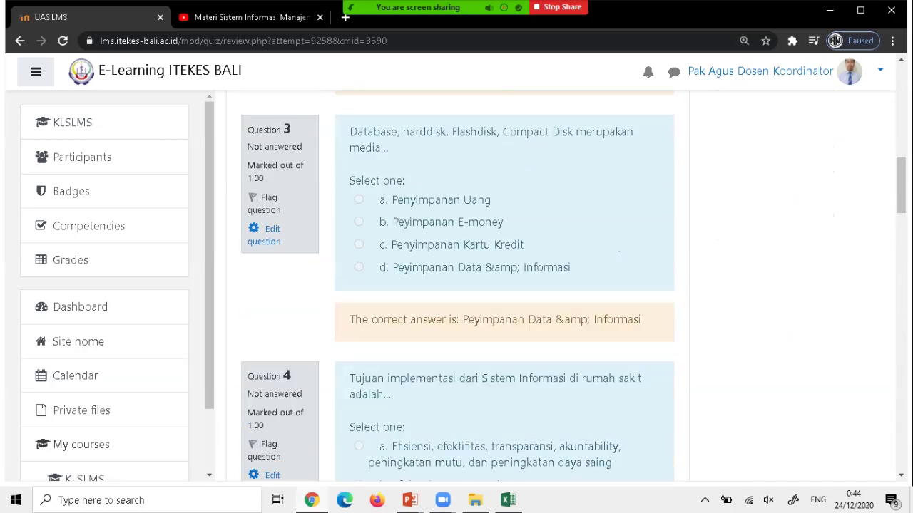
scroll(504, 285, "up", 8)
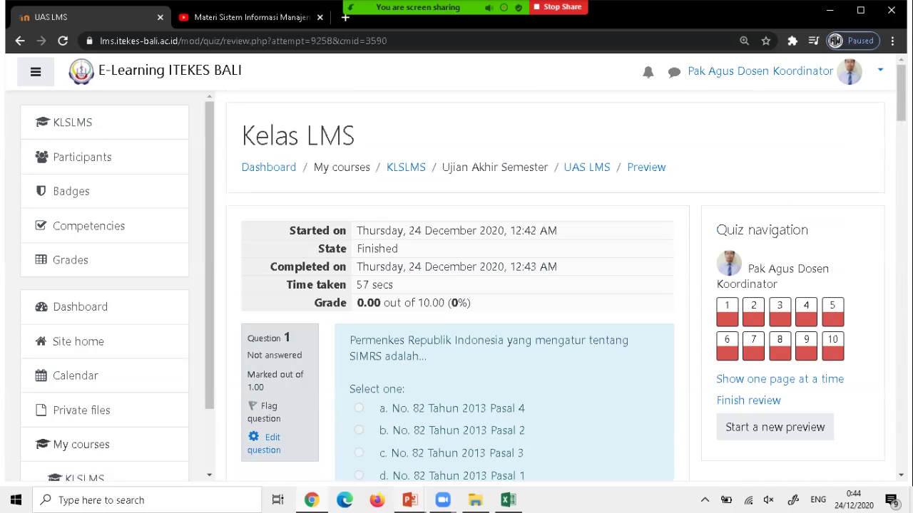
Leave the PowerPoint agenda slide and switch back to the Chrome window with the UAS LMS quiz review.
mouse_move(409, 500)
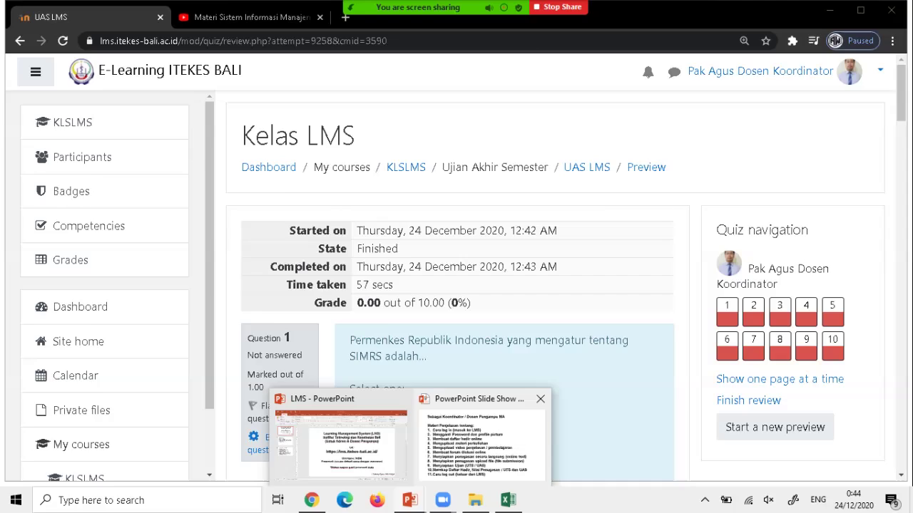
left_click(482, 439)
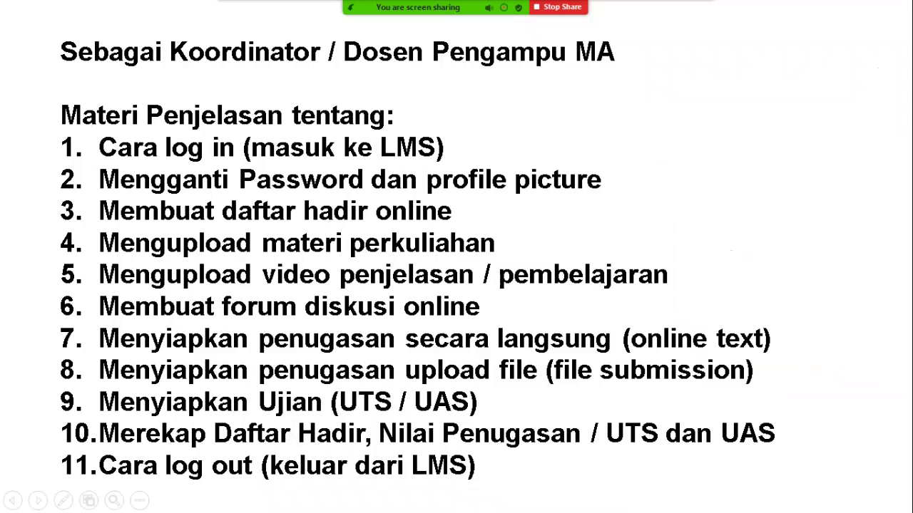
key("super")
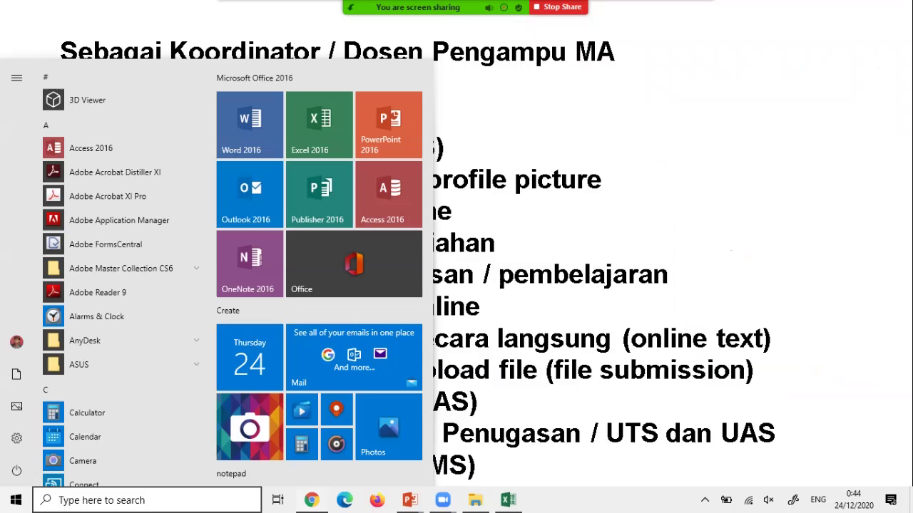
key("alt+Tab")
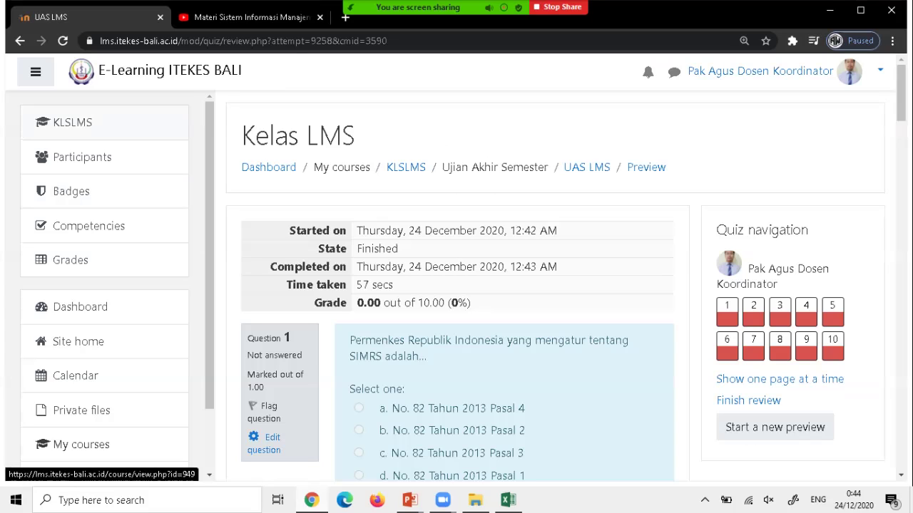
Go back to the Kelas LMS course page via the KLSLMS breadcrumb and scroll through its sections.
left_click(71, 122)
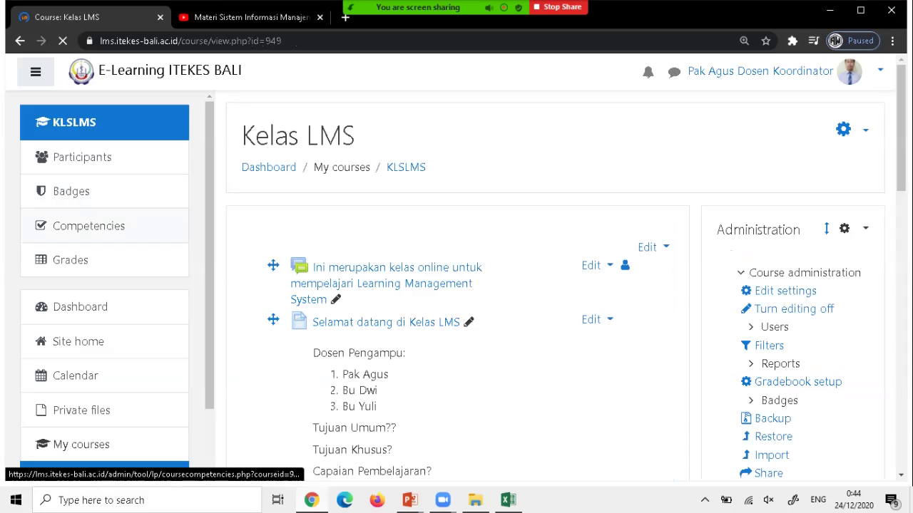
scroll(463, 292, "down", 2)
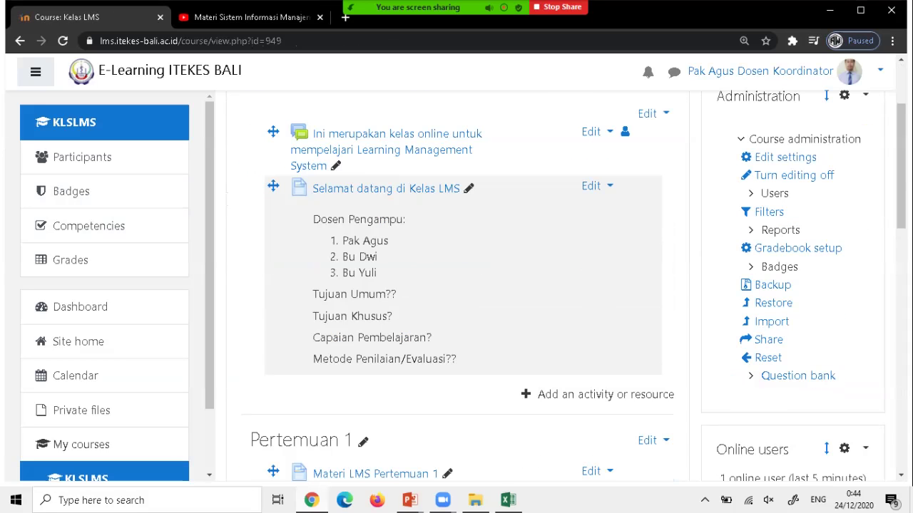
scroll(464, 300, "down", 3)
scroll(463, 285, "down", 3)
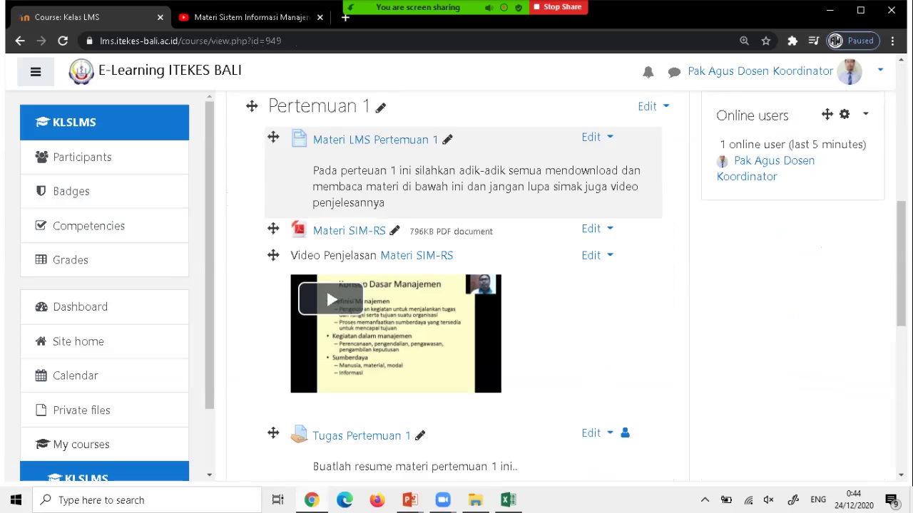
scroll(464, 285, "down", 2)
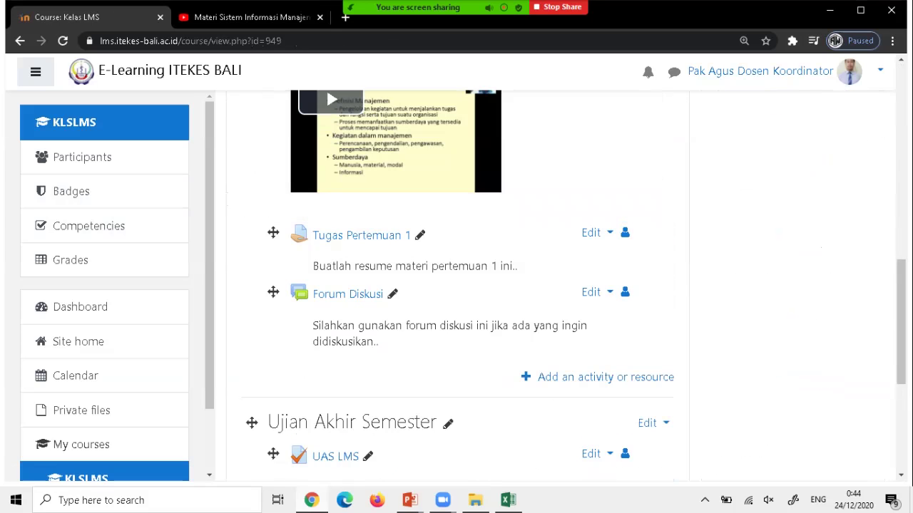
scroll(598, 376, "up", 1)
scroll(456, 285, "up", 8)
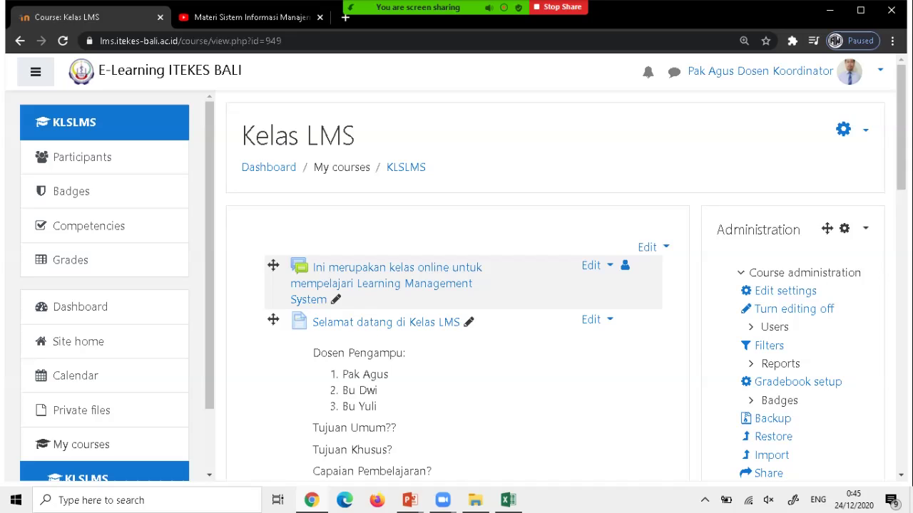
scroll(456, 285, "down", 2)
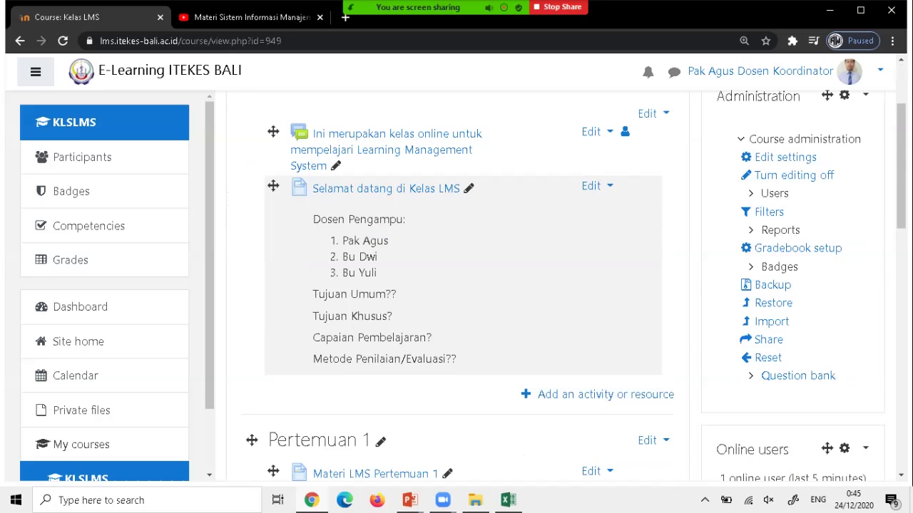
scroll(456, 285, "down", 1)
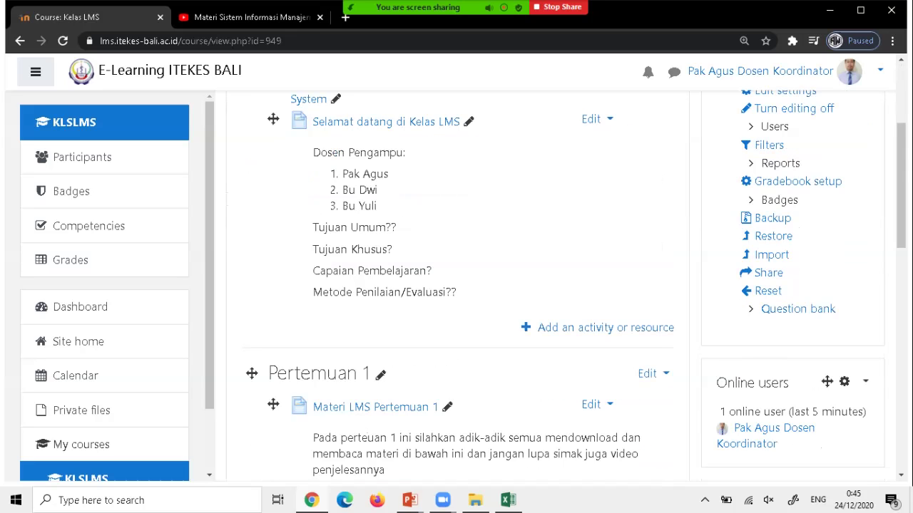
scroll(456, 285, "up", 2)
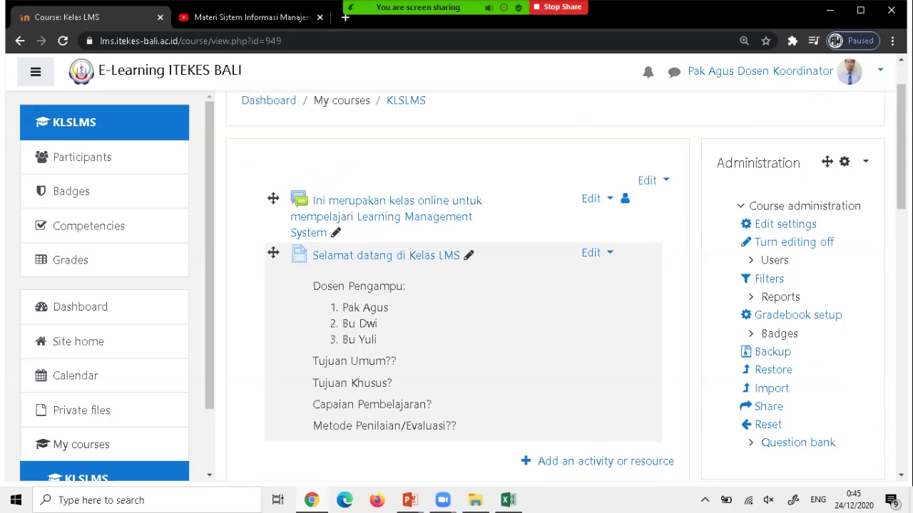
scroll(456, 285, "down", 1)
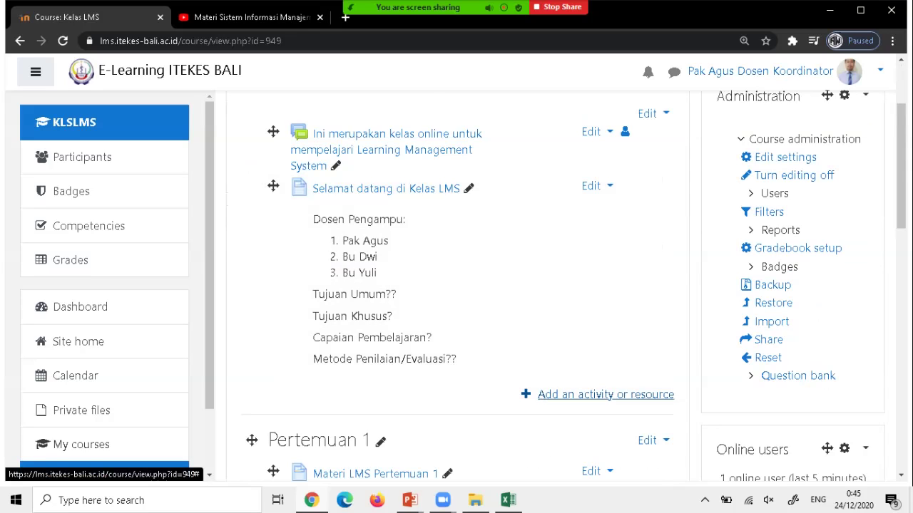
Add a new Page resource to the course's top welcome section.
left_click(606, 394)
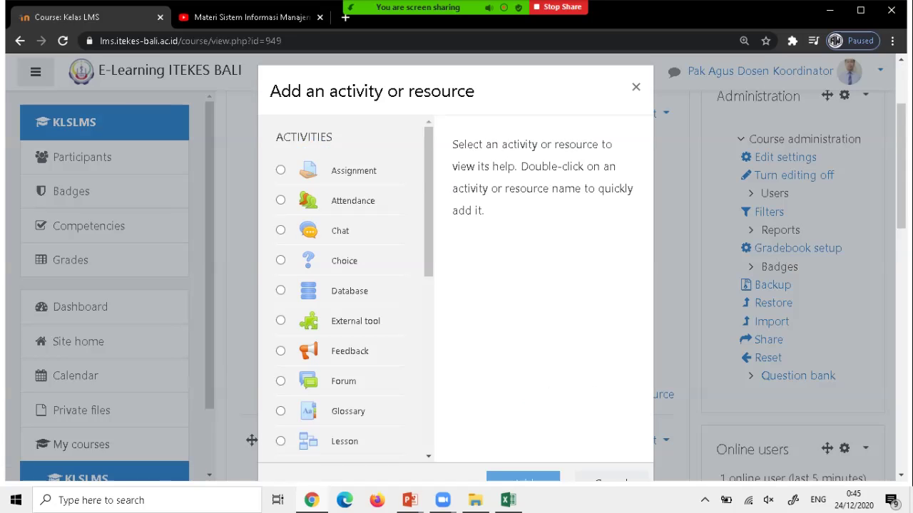
scroll(354, 295, "down", 5)
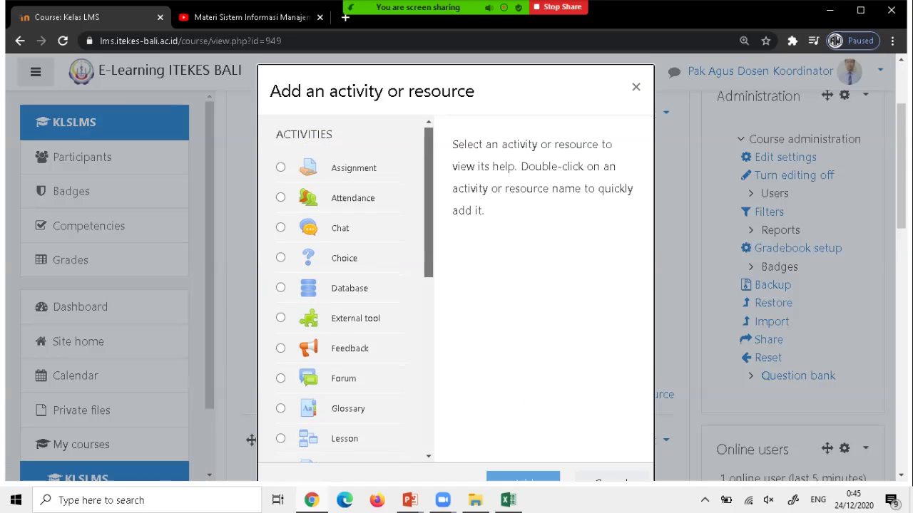
scroll(354, 290, "down", 1)
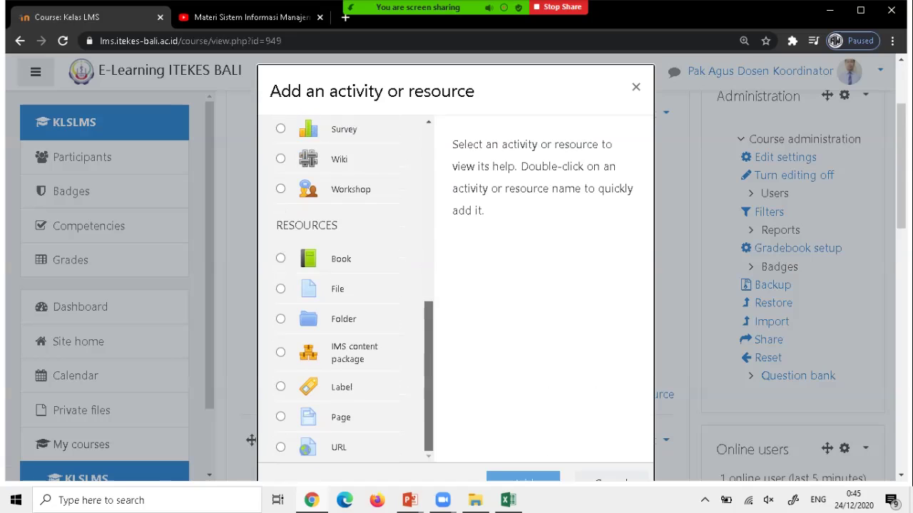
left_click(281, 417)
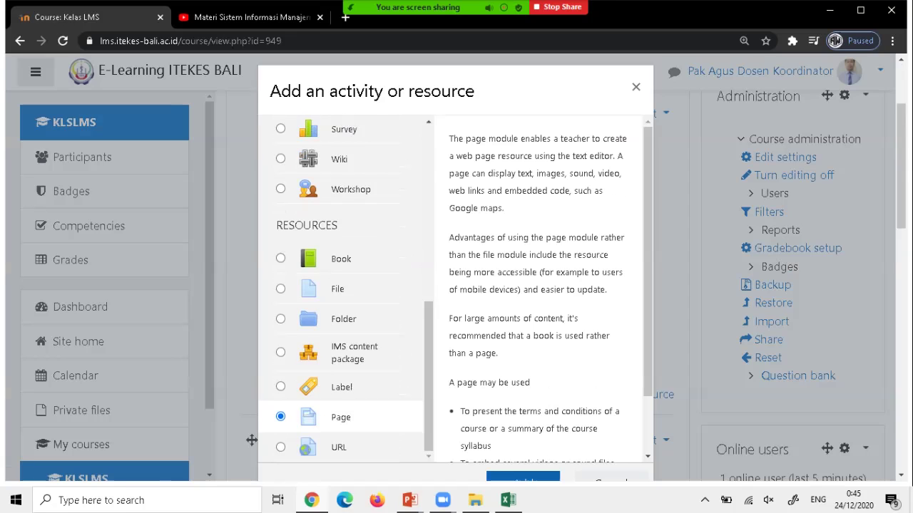
left_click(522, 478)
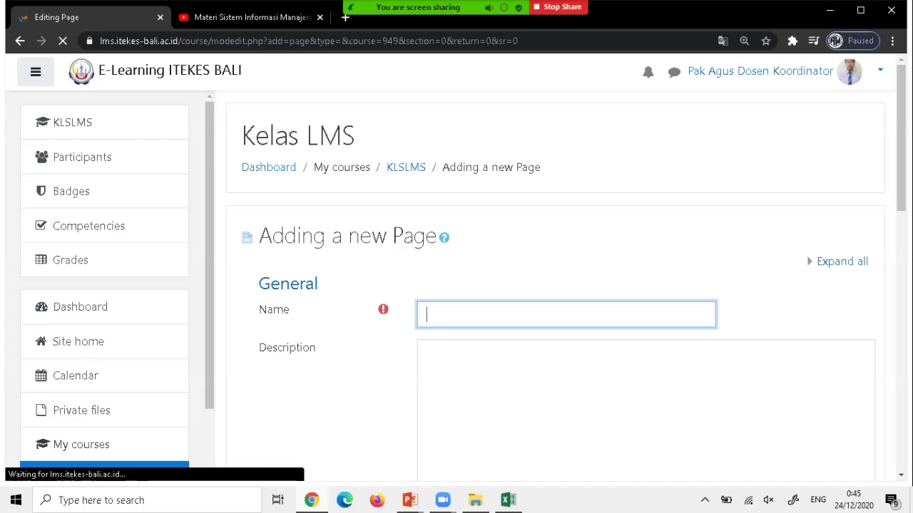
Name the page 'Daftar Hadir' with description 'Silahkan isi daftar hadir di bawah ini, boleh mengisi dari jam 8 - 10'.
type("Da")
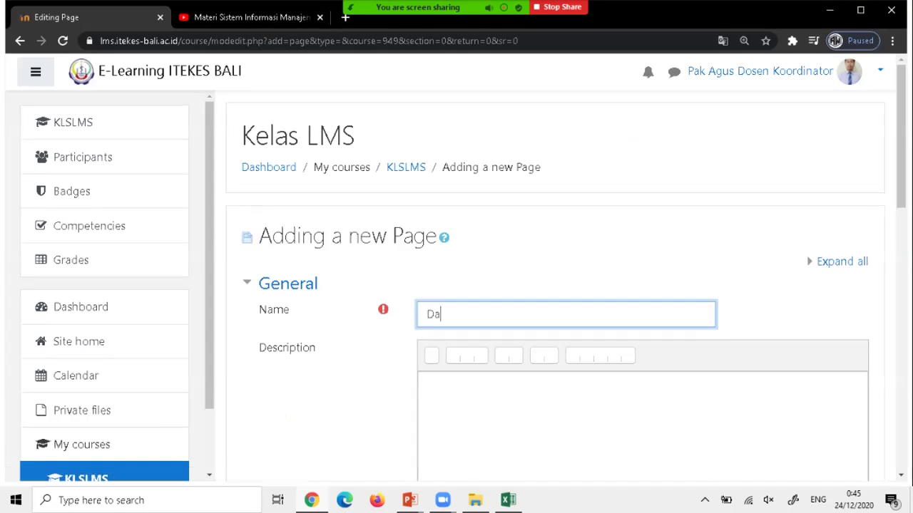
type("ftar H")
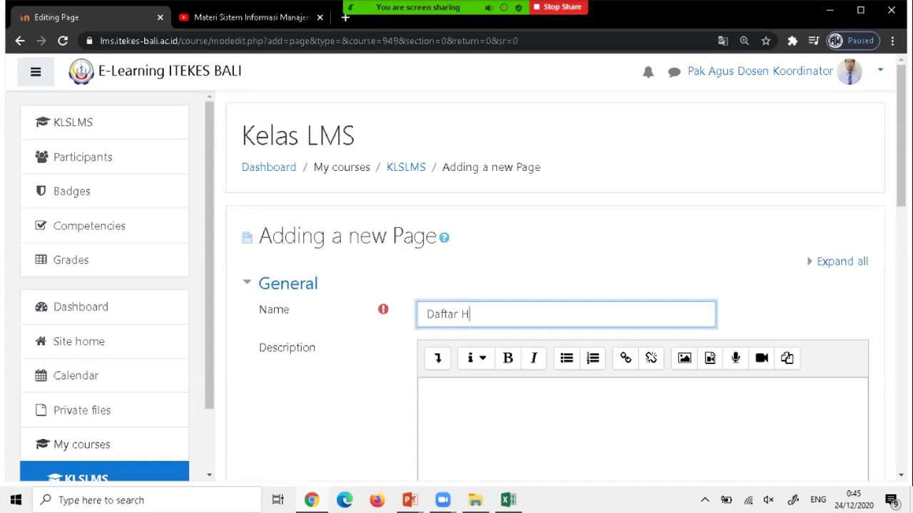
type("adir")
left_click(427, 390)
type("Sila")
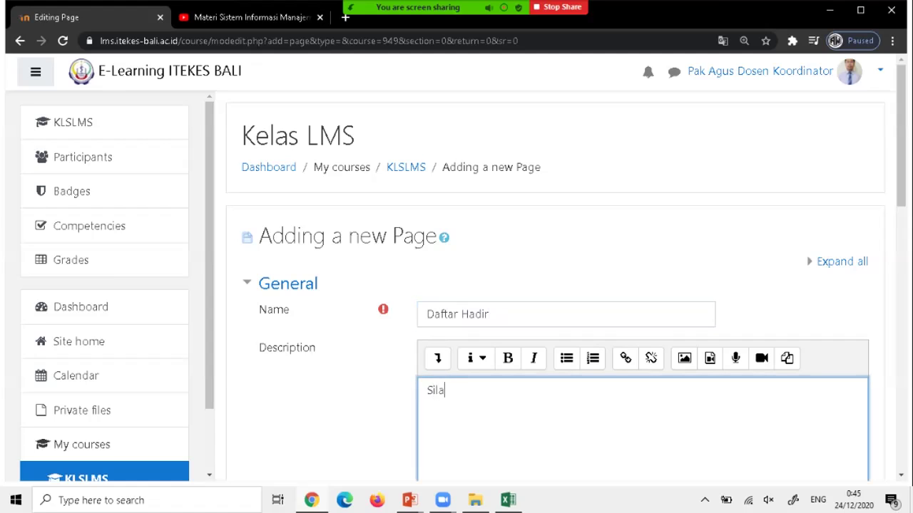
type("hkan isi daftar hadir di bawah ini")
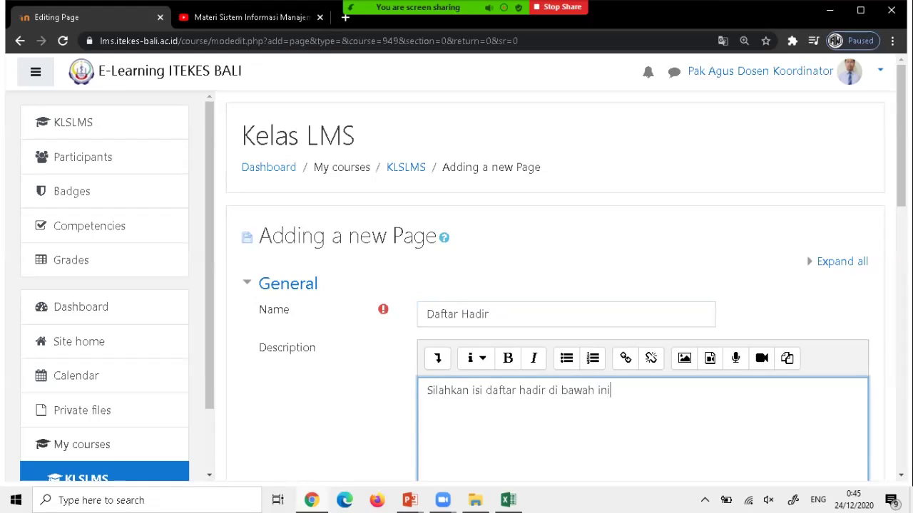
type(", boleh mengisi dari ")
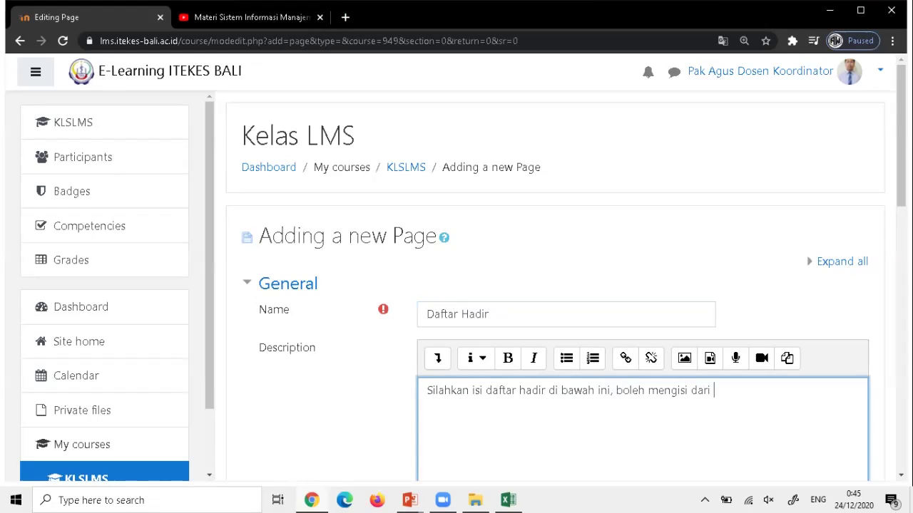
type("jam 8 - 10")
Copy the description text and enable 'Display description on course page'.
scroll(556, 285, "down", 3)
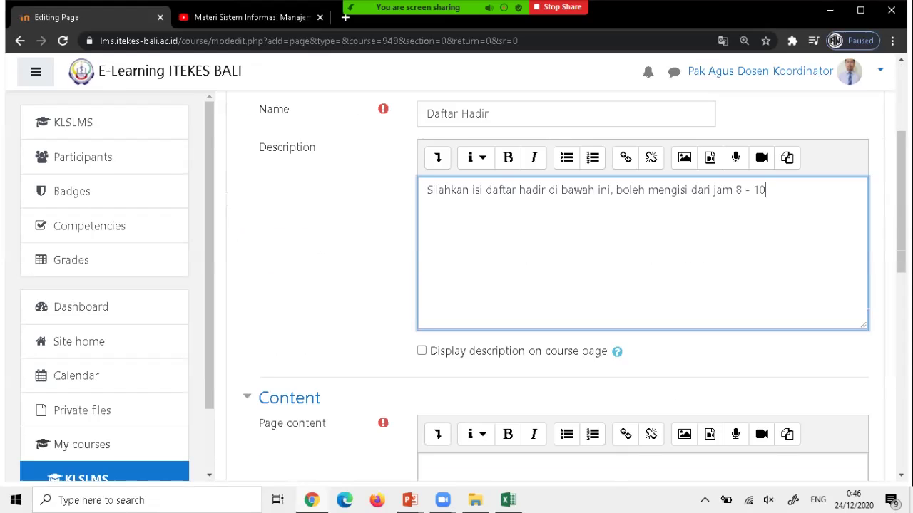
key("ctrl+shift+Left")
key("ctrl+shift+Left")
key("ctrl+shift+Left")
key("ctrl+shift+Left")
key("ctrl+shift+Left")
key("ctrl+shift+Left")
key("ctrl+shift+Left")
key("ctrl+shift+Left")
key("ctrl+shift+Left")
key("ctrl+shift+Left")
key("ctrl+shift+Left")
key("ctrl+shift+Left")
key("ctrl+shift+Left")
key("ctrl+shift+Left")
key("super+c")
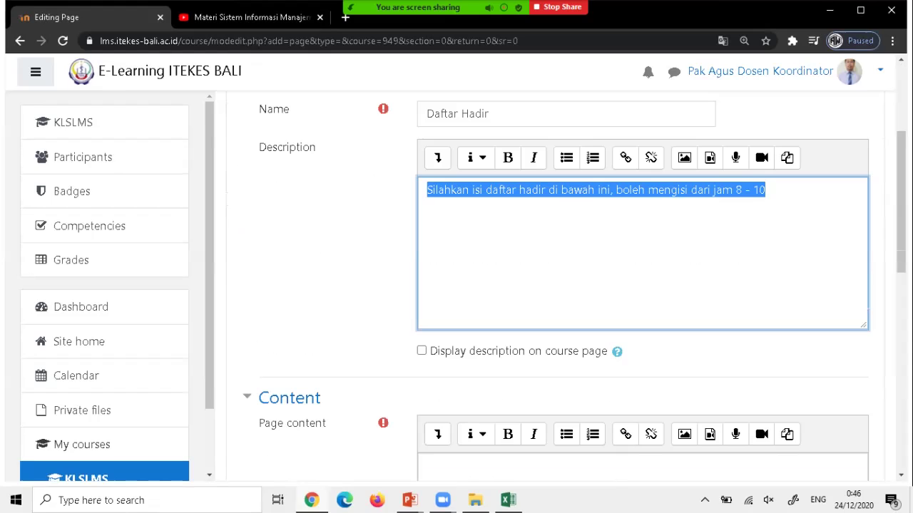
key("Tab")
key("space")
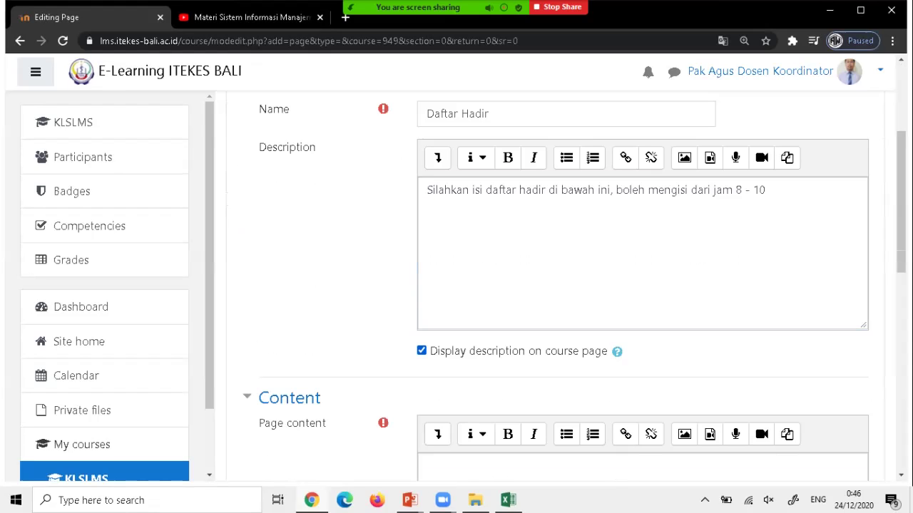
Paste the description as the Page content and save, returning to the course.
key("Tab")
key("Tab")
key("Tab")
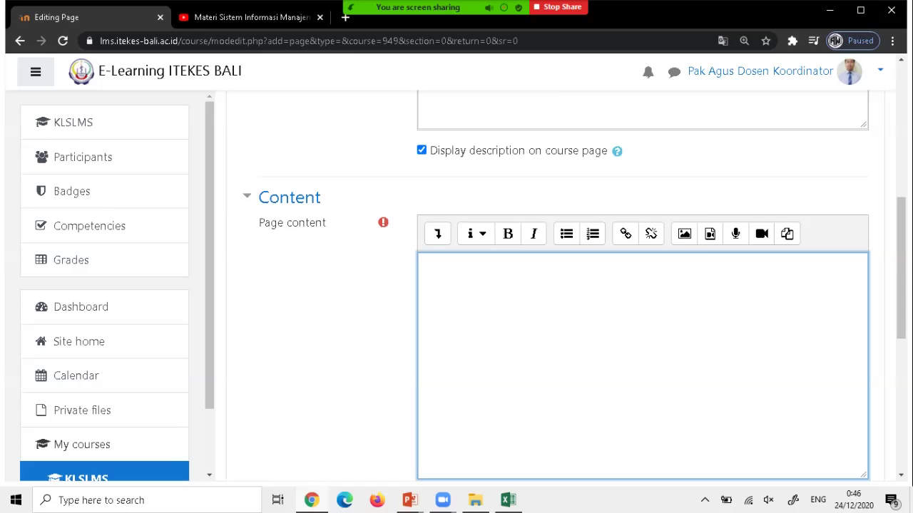
right_click(558, 294)
left_click(592, 192)
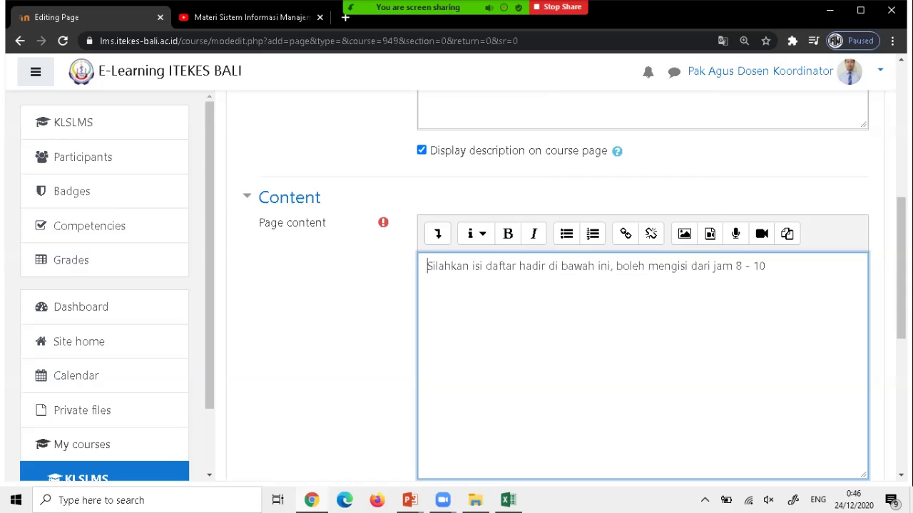
scroll(556, 285, "down", 3)
scroll(556, 286, "down", 3)
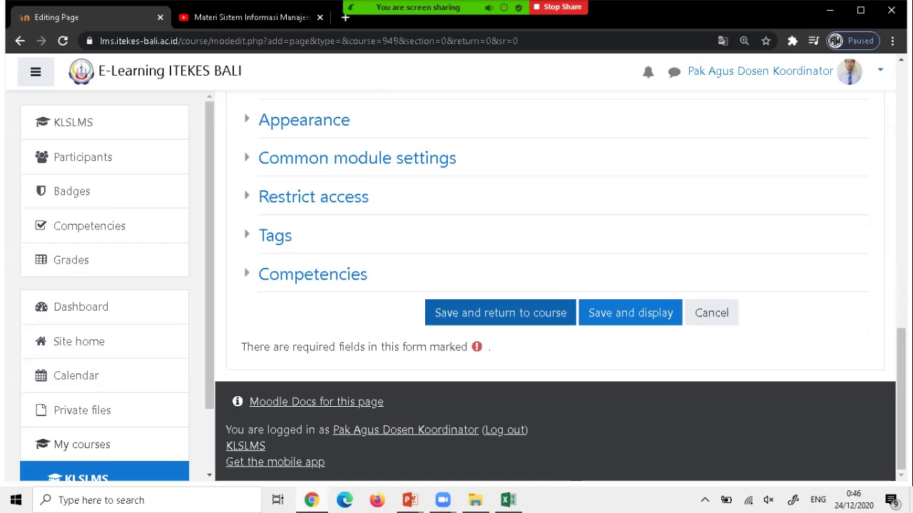
left_click(501, 313)
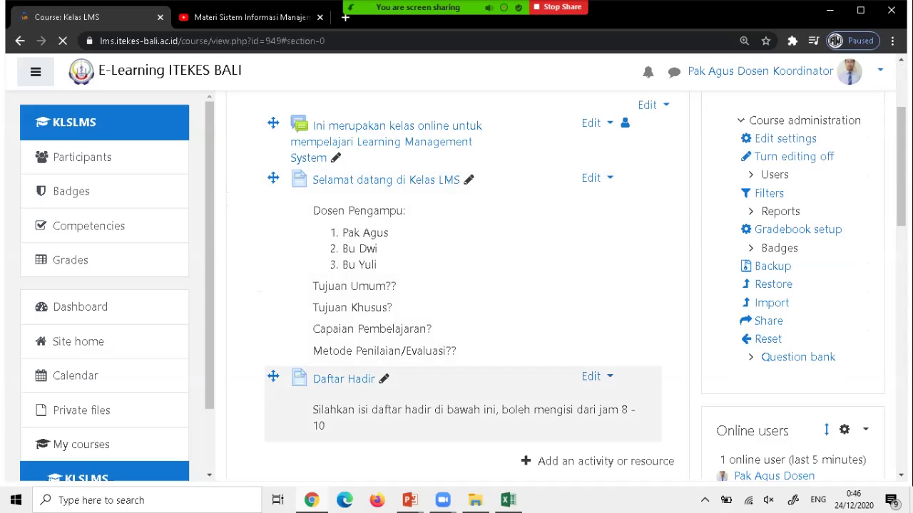
Scroll the course page to confirm Daftar Hadir and its 8–10 attendance note appear above Pertemuan 1.
scroll(463, 285, "down", 3)
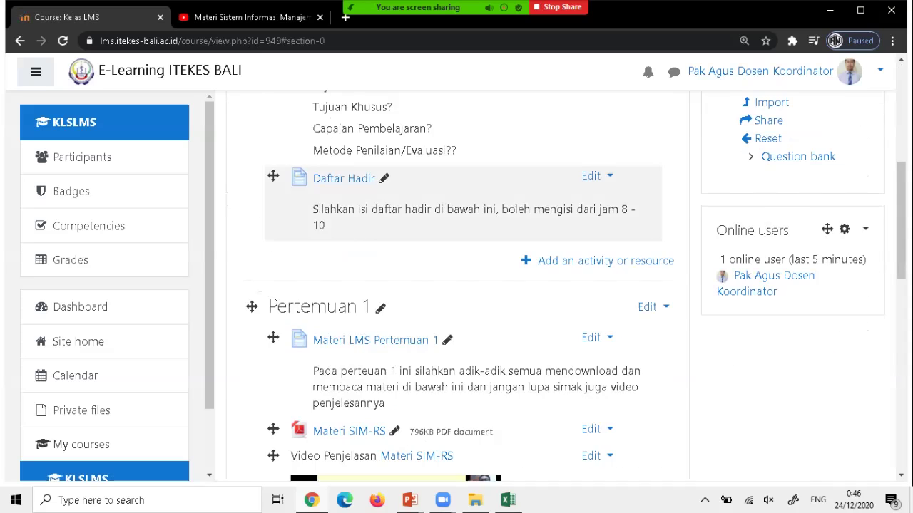
scroll(346, 379, "up", 3)
scroll(345, 378, "down", 2)
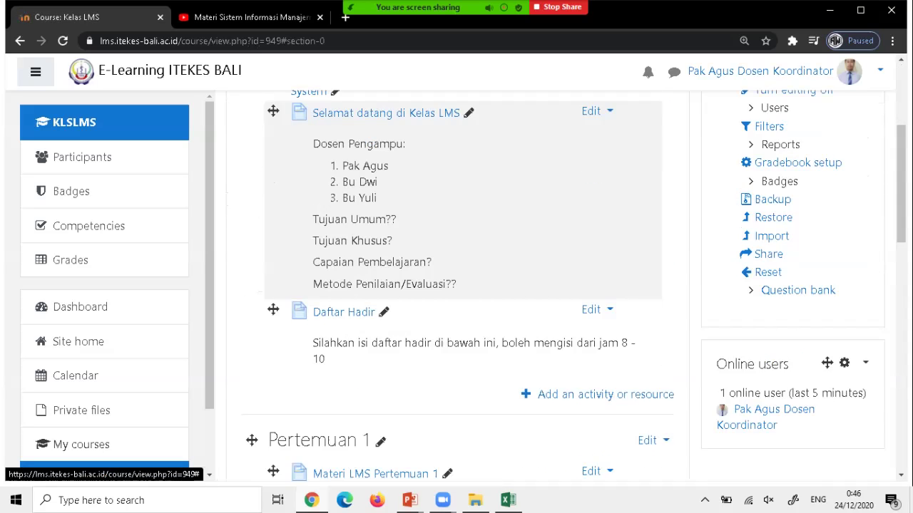
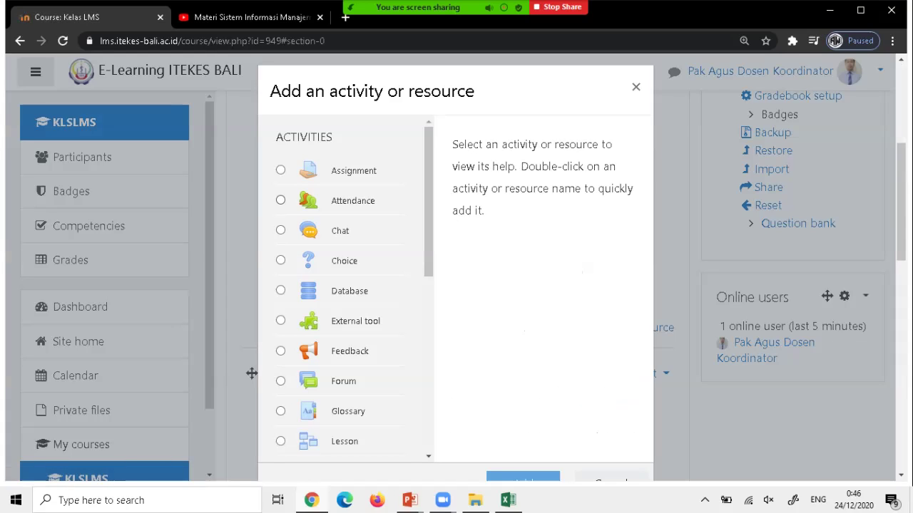
Pick Attendance in the activity chooser and add it to the Kelas LMS course.
left_click(280, 200)
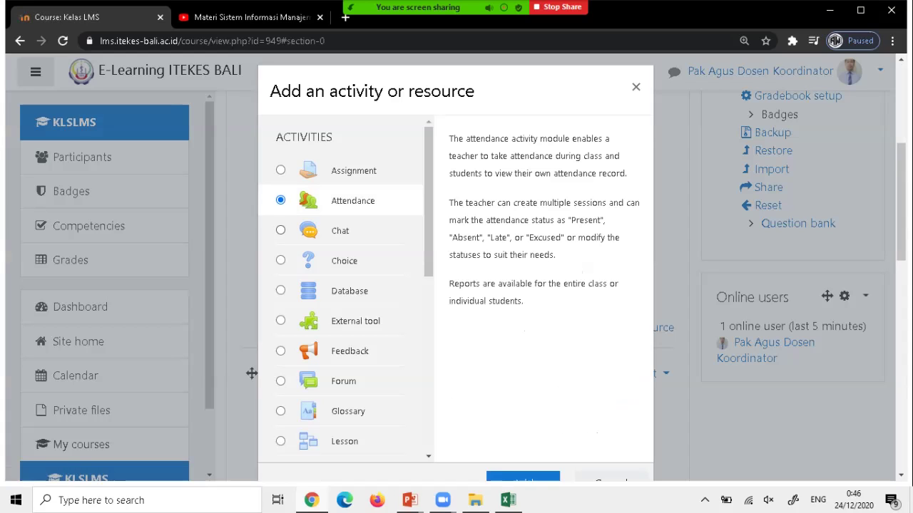
left_click(523, 476)
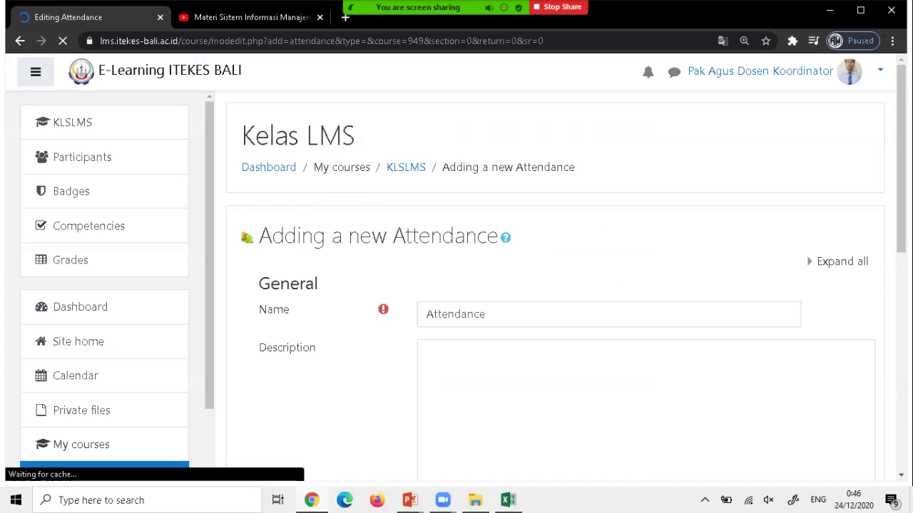
Name the attendance activity 'Daftar Hadir', check the Grade settings, and save back to the course.
scroll(556, 285, "down", 1)
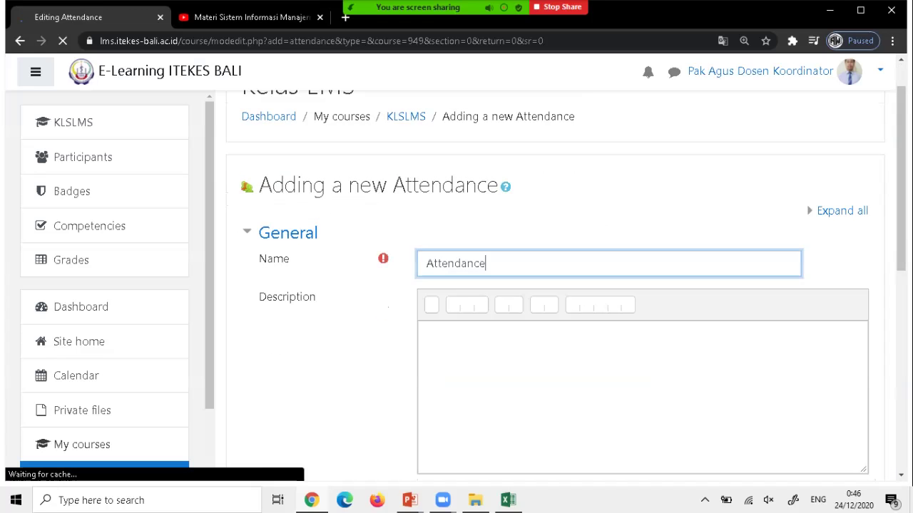
type("Da")
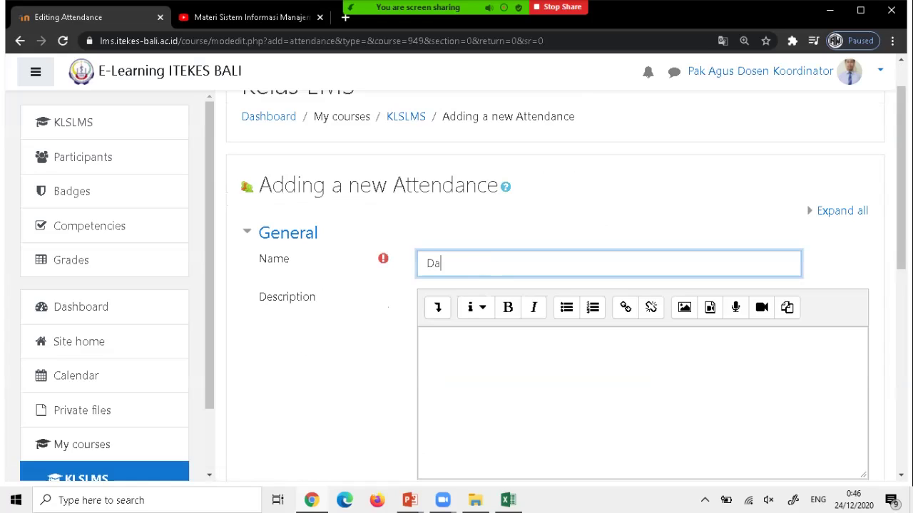
type("ftar Hadir")
scroll(556, 286, "down", 2)
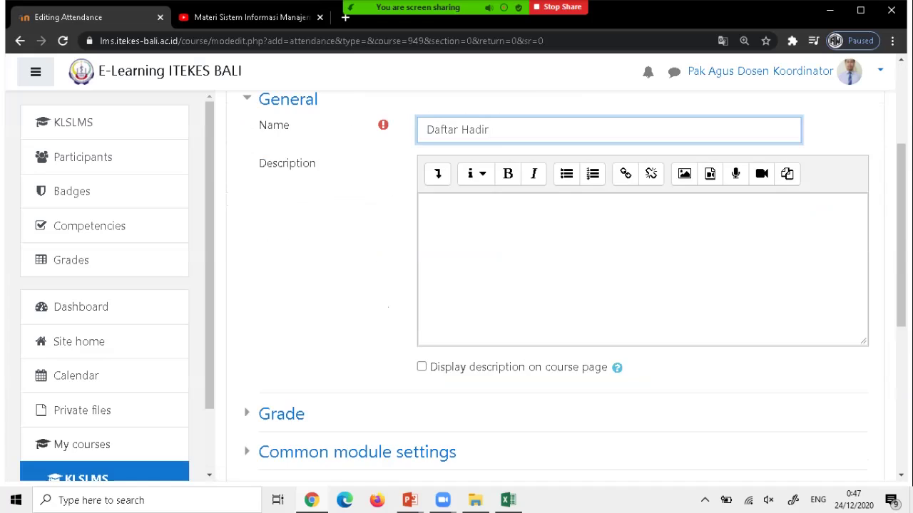
scroll(556, 285, "down", 2)
scroll(556, 286, "up", 3)
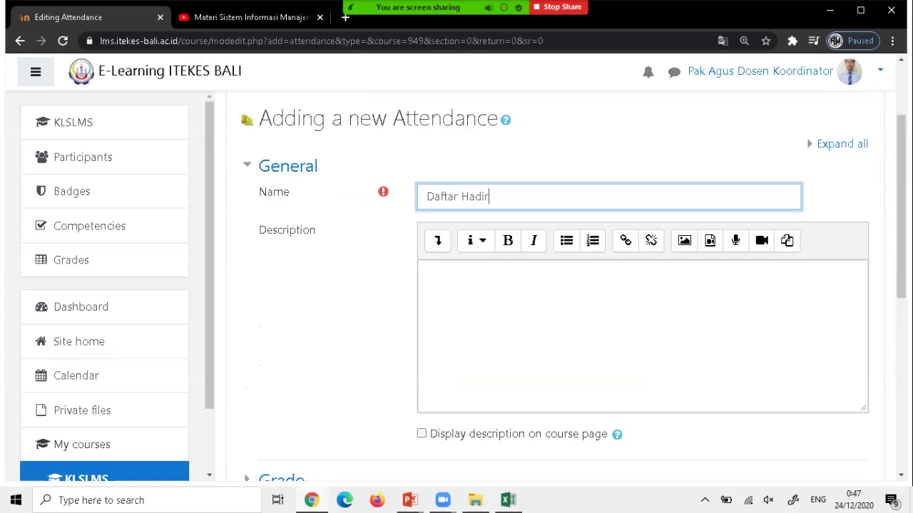
scroll(556, 286, "down", 4)
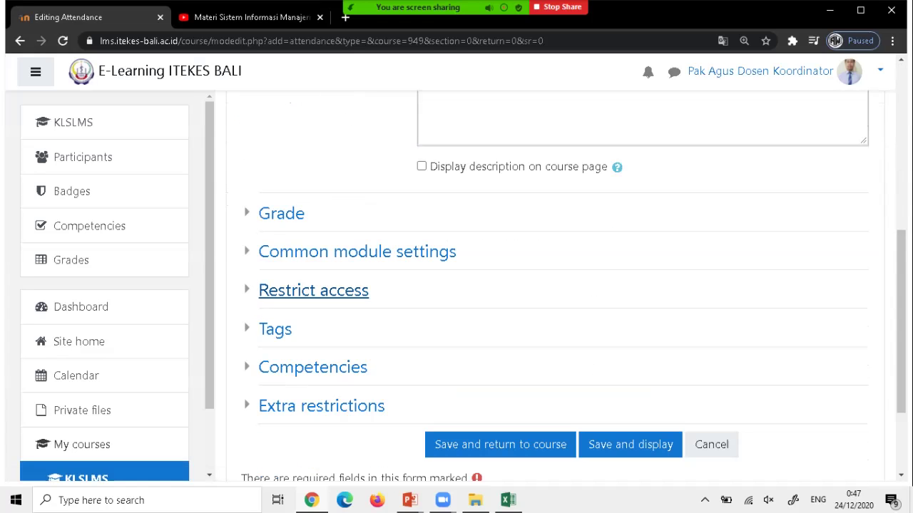
left_click(281, 213)
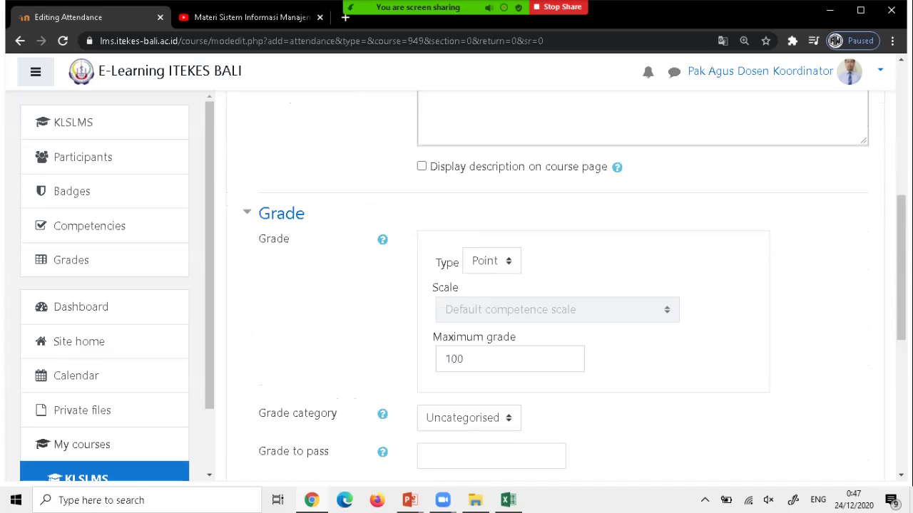
left_click(281, 213)
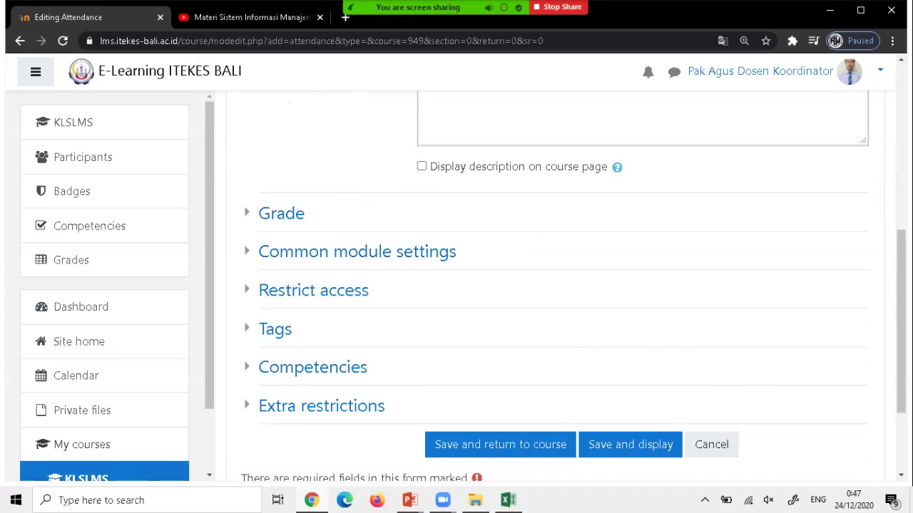
scroll(499, 285, "down", 1)
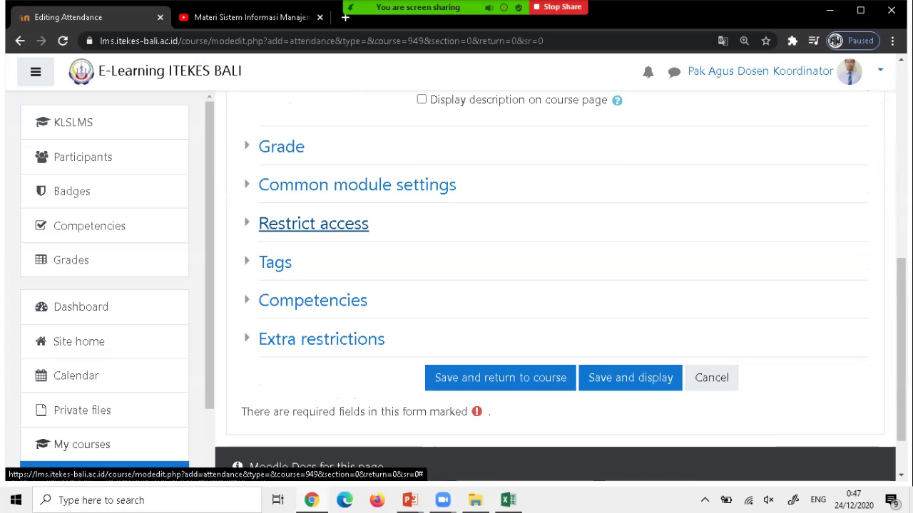
scroll(556, 286, "up", 4)
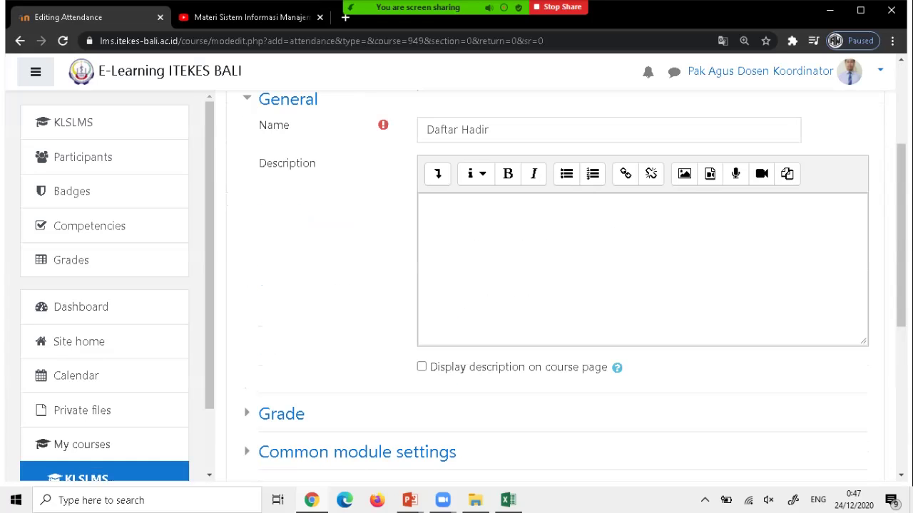
scroll(557, 285, "down", 2)
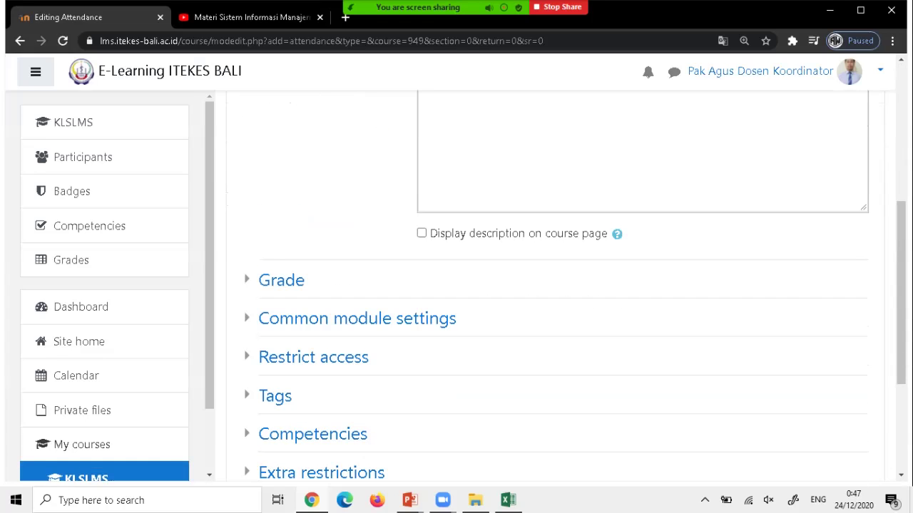
scroll(556, 285, "down", 2)
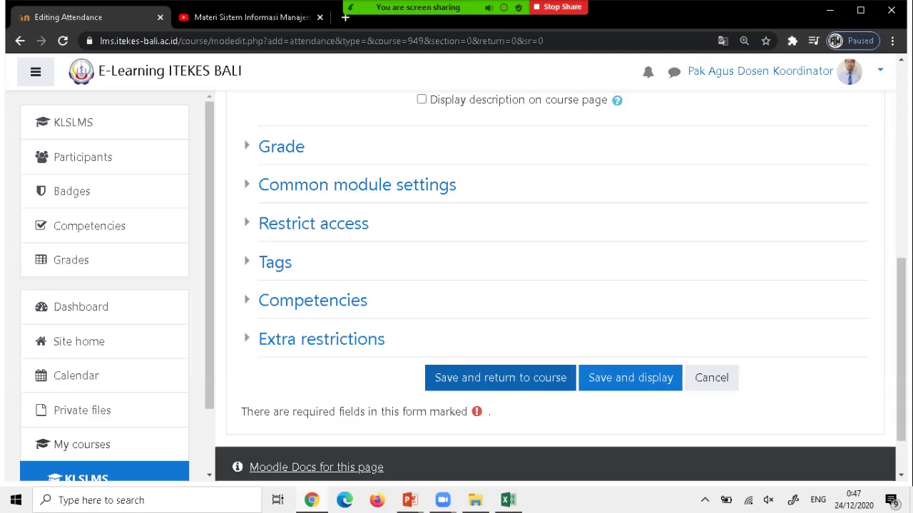
left_click(499, 378)
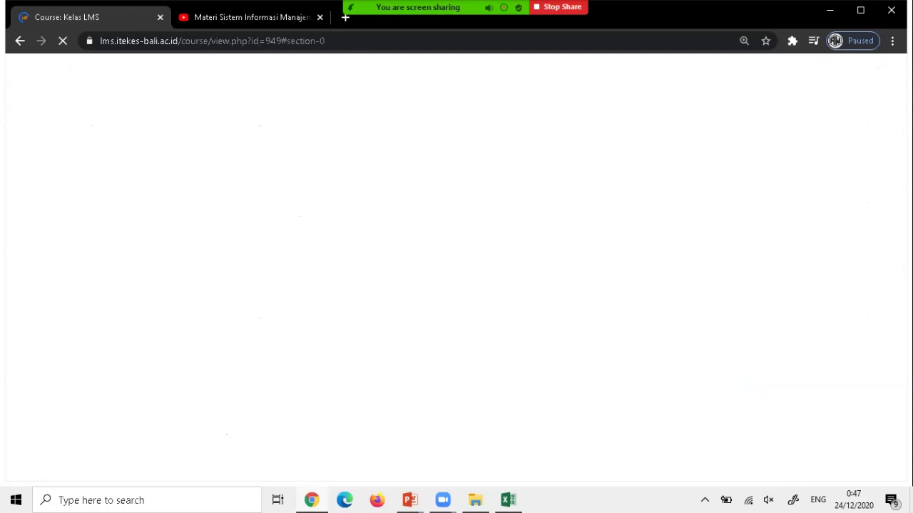
Find the Daftar Hadir attendance link on the Kelas LMS course page and open it.
scroll(463, 285, "down", 2)
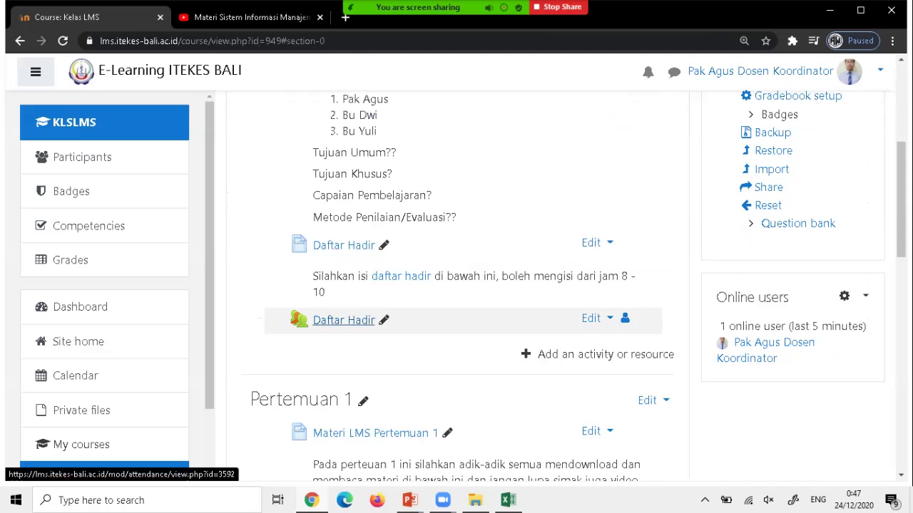
scroll(456, 285, "up", 2)
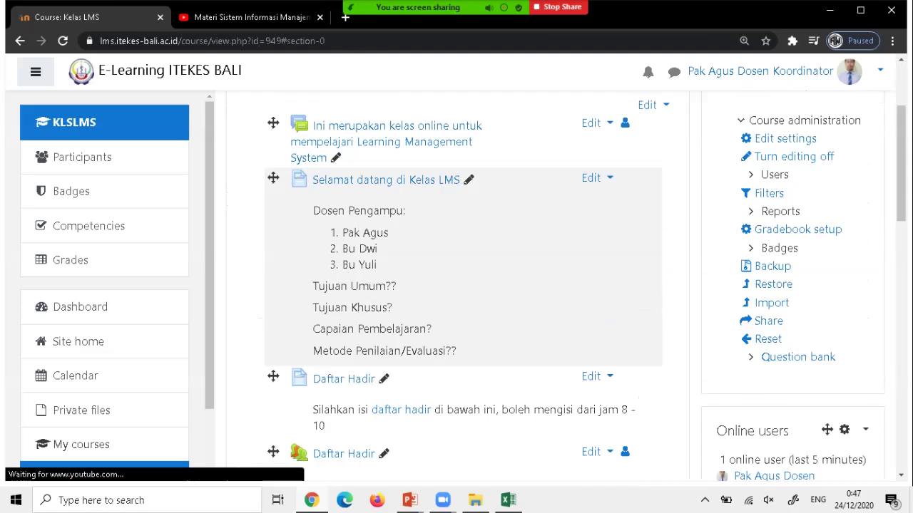
scroll(463, 285, "up", 2)
scroll(463, 285, "down", 4)
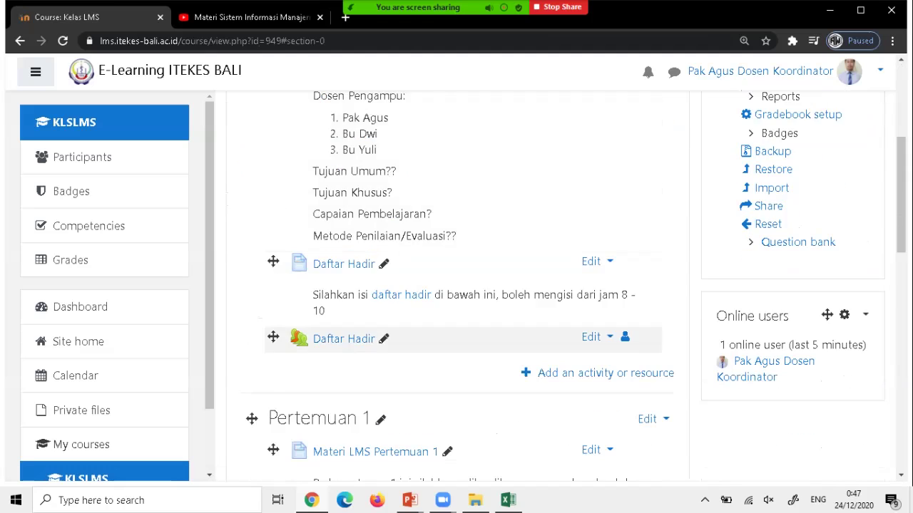
scroll(456, 285, "down", 3)
scroll(456, 286, "up", 2)
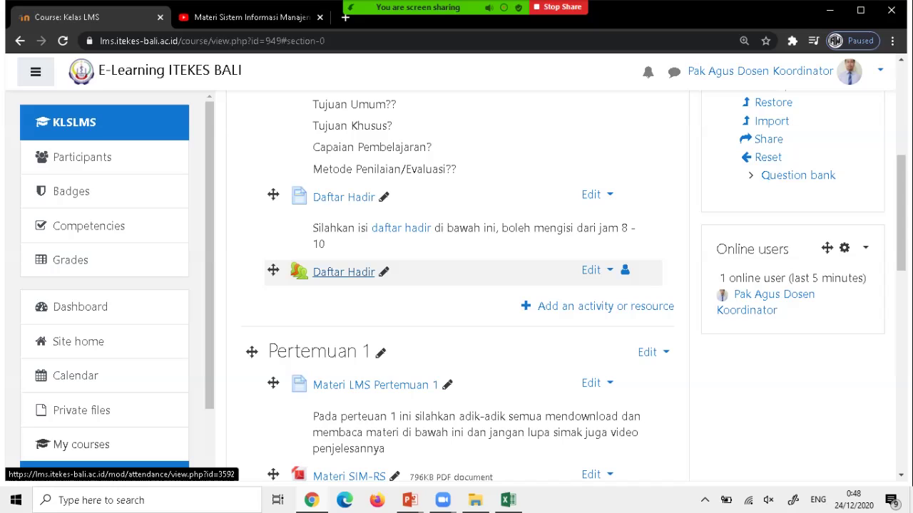
left_click(343, 272)
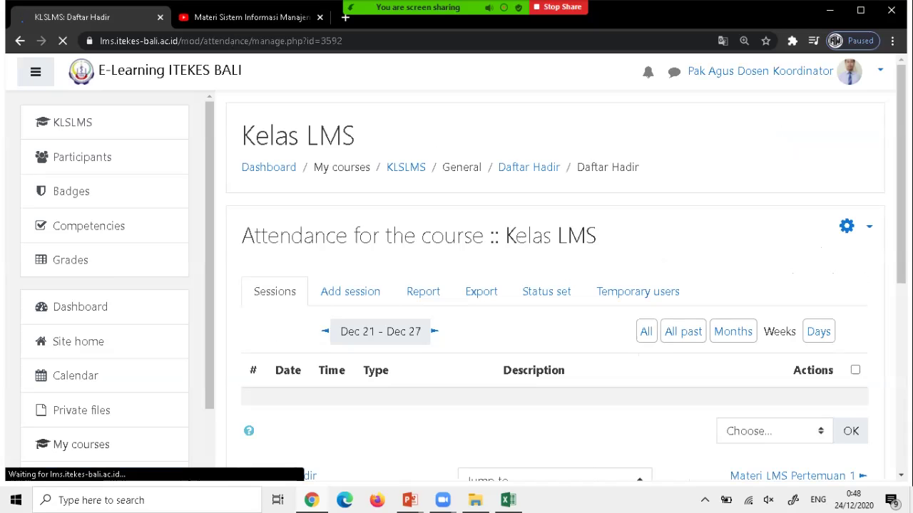
Open the Add session form on the Daftar Hadir attendance page.
scroll(350, 291, "down", 1)
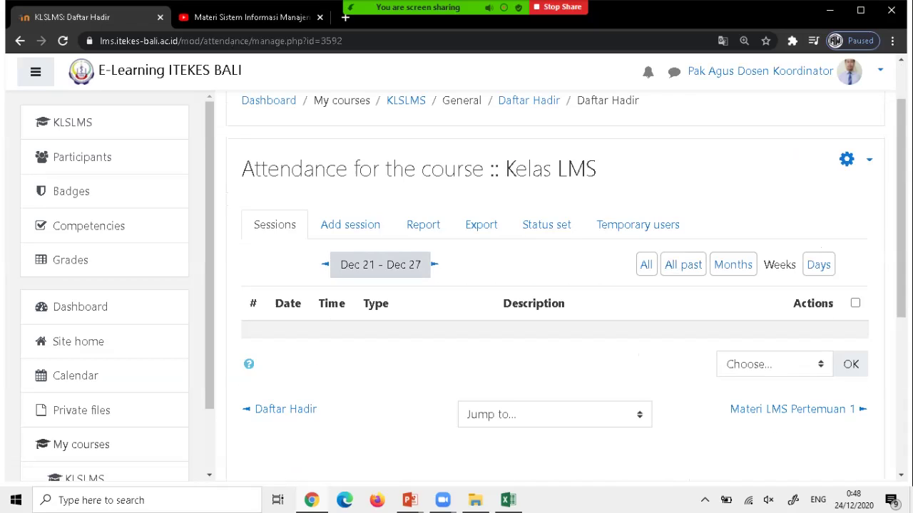
left_click(365, 227)
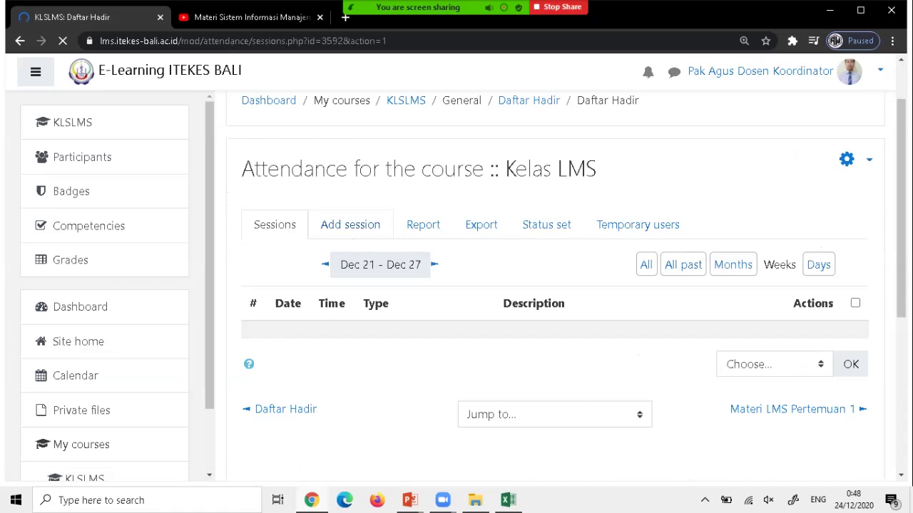
scroll(556, 285, "down", 2)
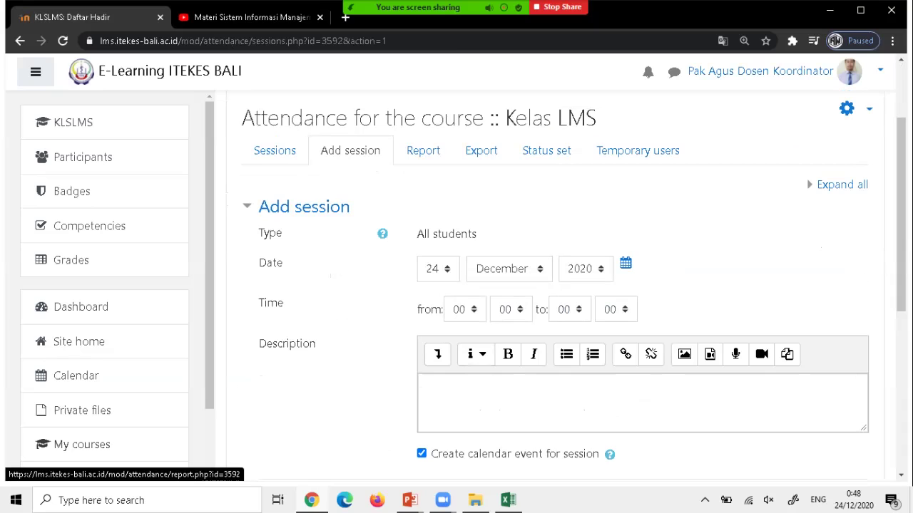
Set the session date to 28 December 2020, from 08 to 10.
left_click(437, 269)
scroll(438, 143, "down", 2)
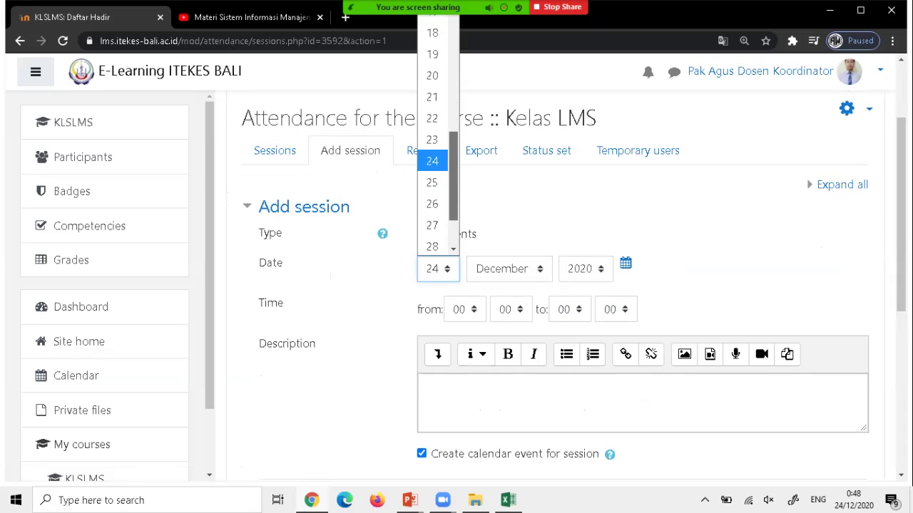
left_click(432, 217)
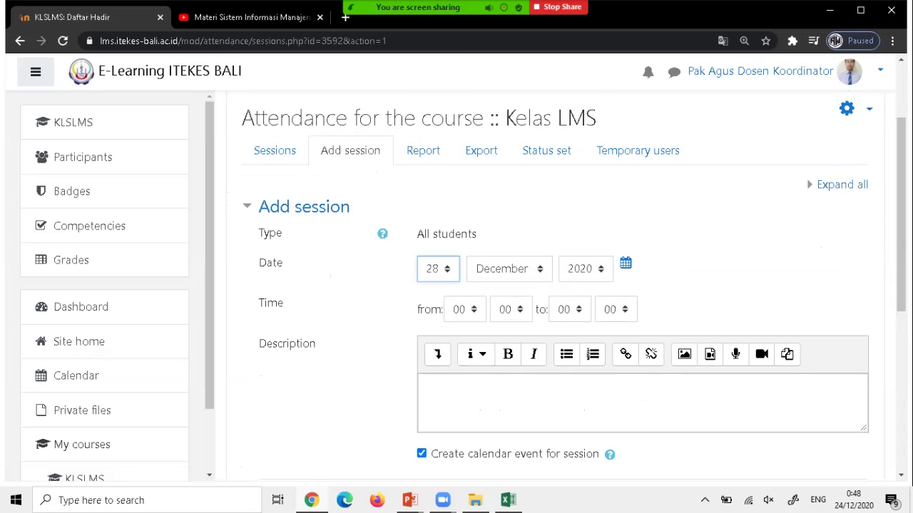
left_click(464, 309)
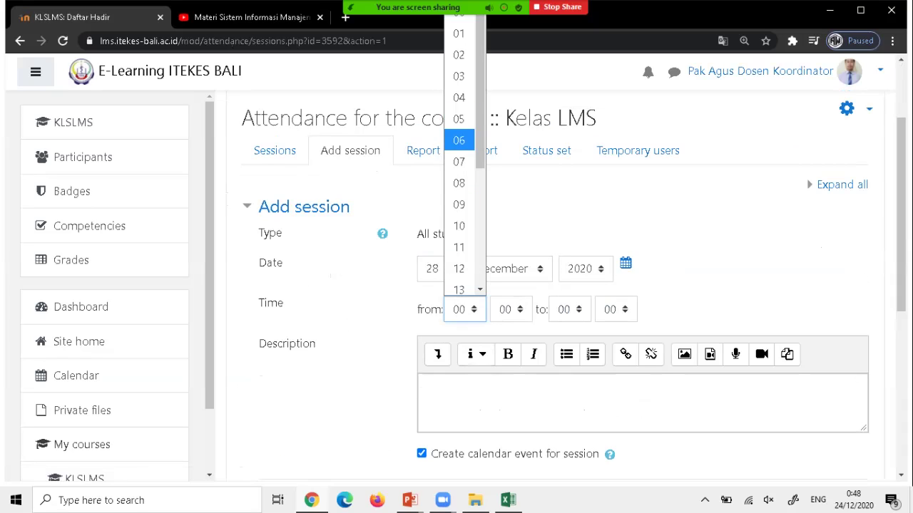
left_click(458, 184)
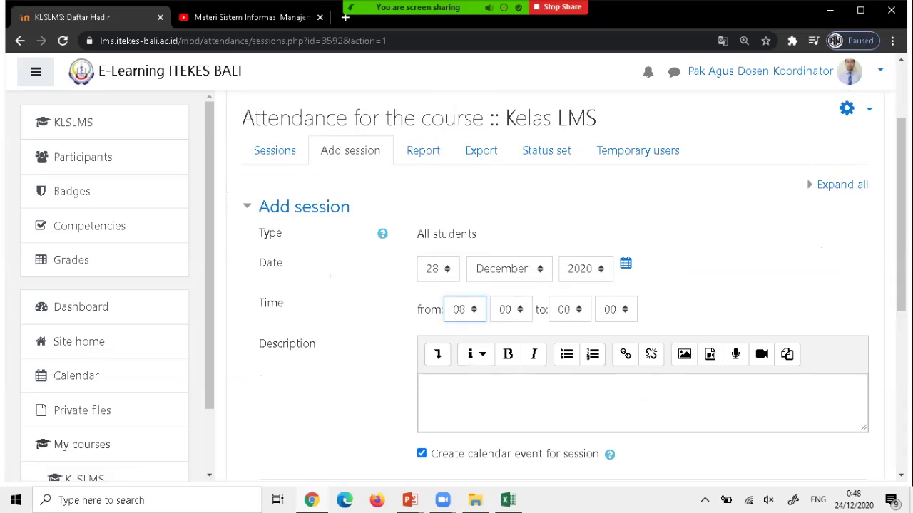
left_click(569, 310)
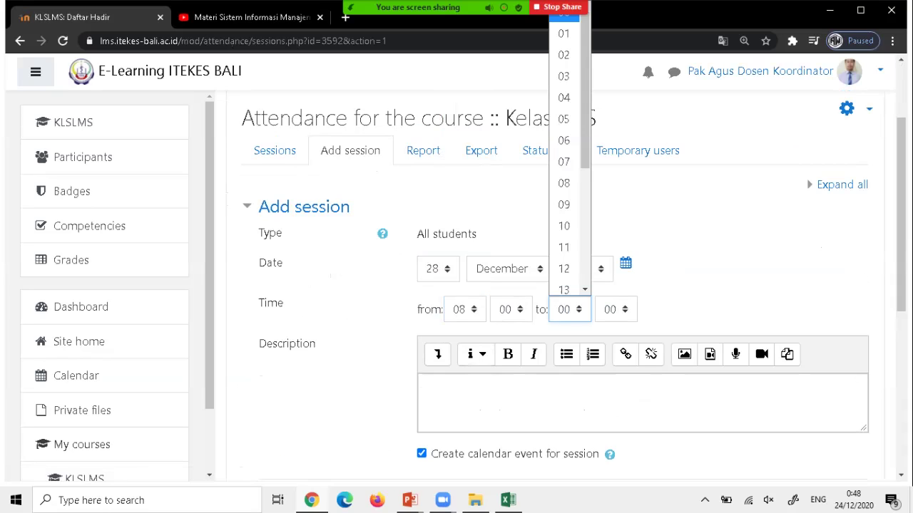
left_click(564, 226)
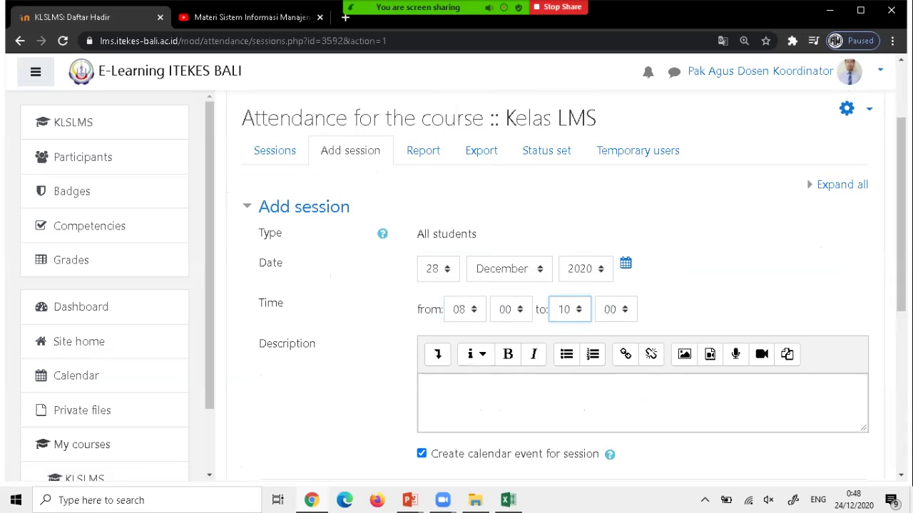
Describe it as 'Daftar Hadir Pertemuan 1', allow student self-recording, and add the session.
left_click(428, 385)
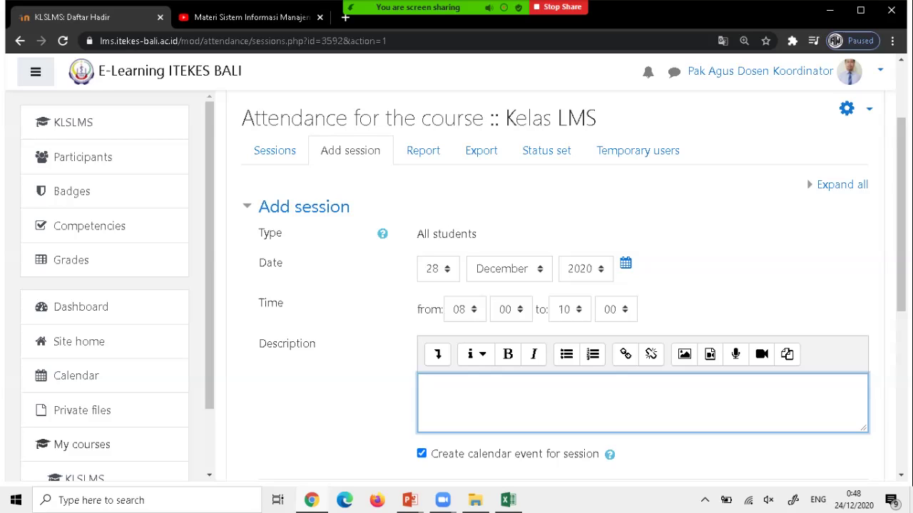
type("Daftar Hadir Pertemuan")
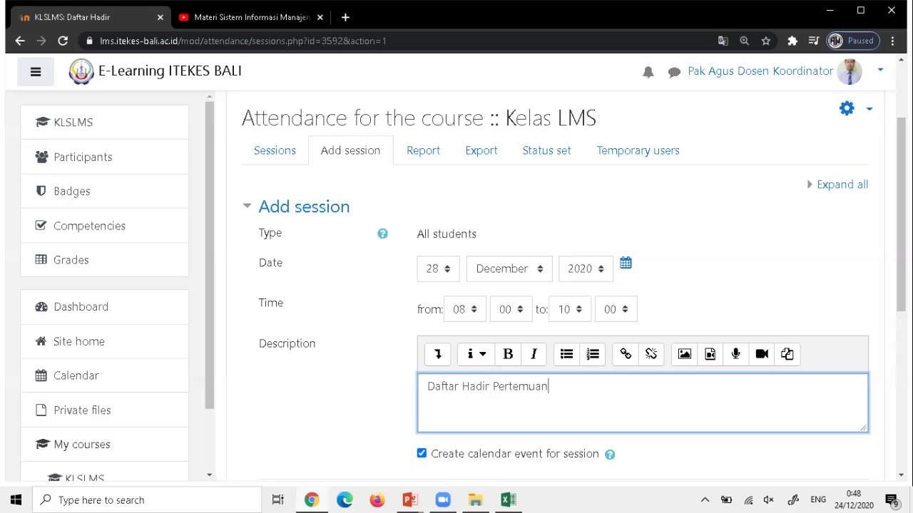
type(" 1")
scroll(556, 286, "down", 3)
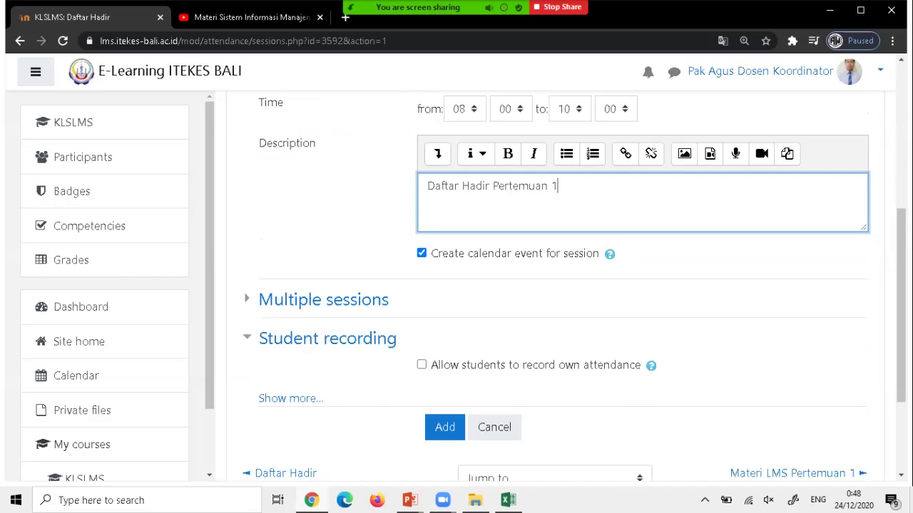
scroll(557, 285, "down", 1)
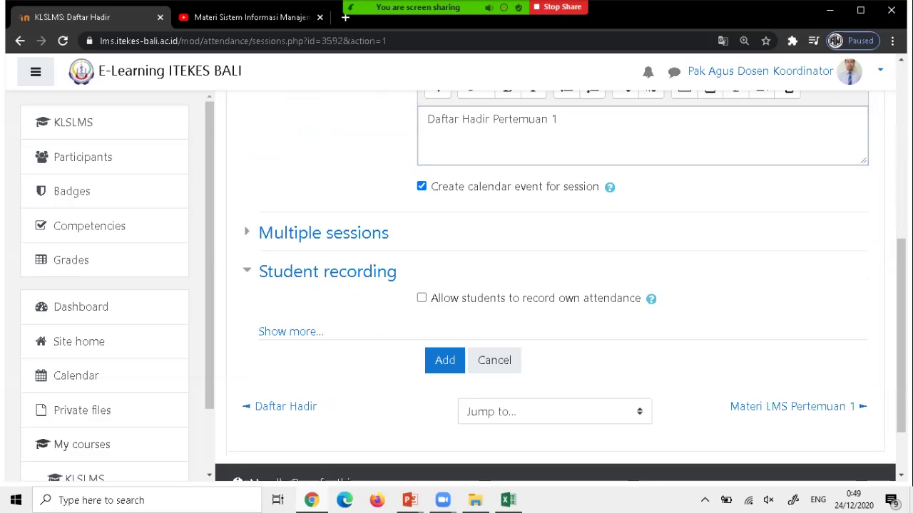
left_click(421, 298)
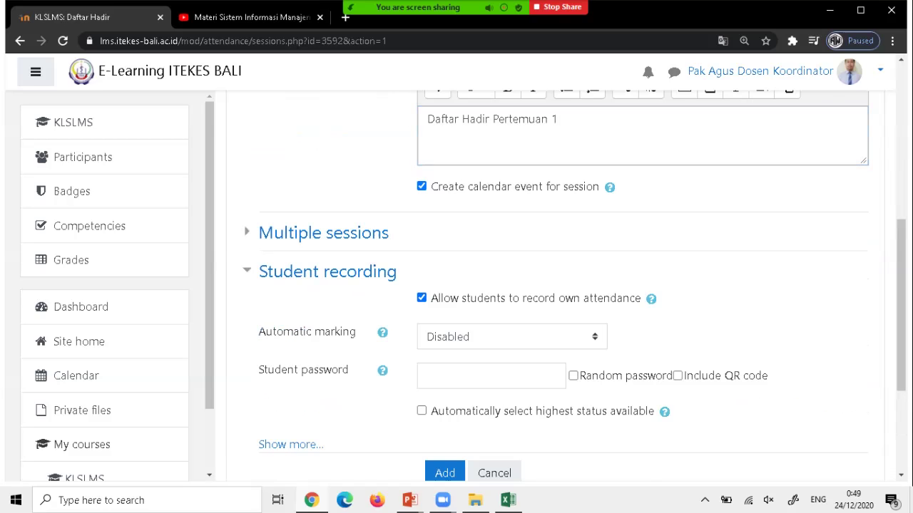
scroll(556, 285, "up", 3)
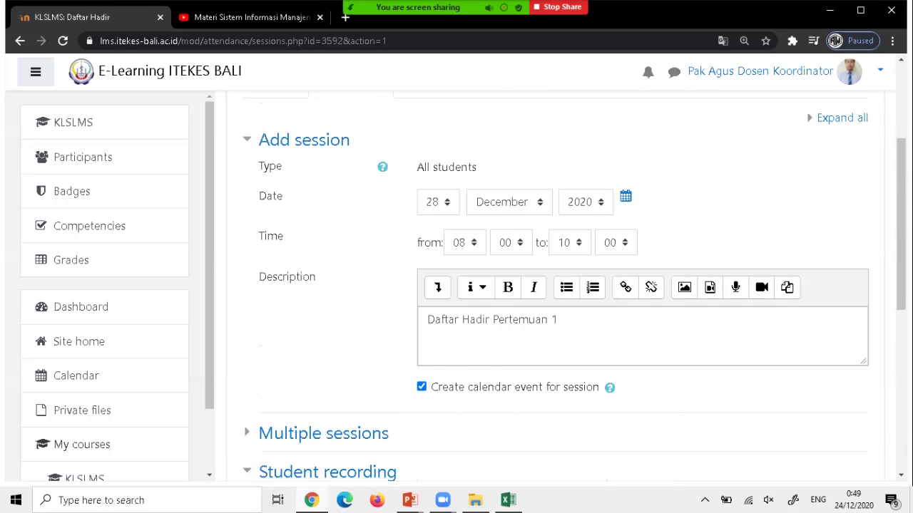
scroll(556, 285, "up", 2)
scroll(557, 285, "down", 7)
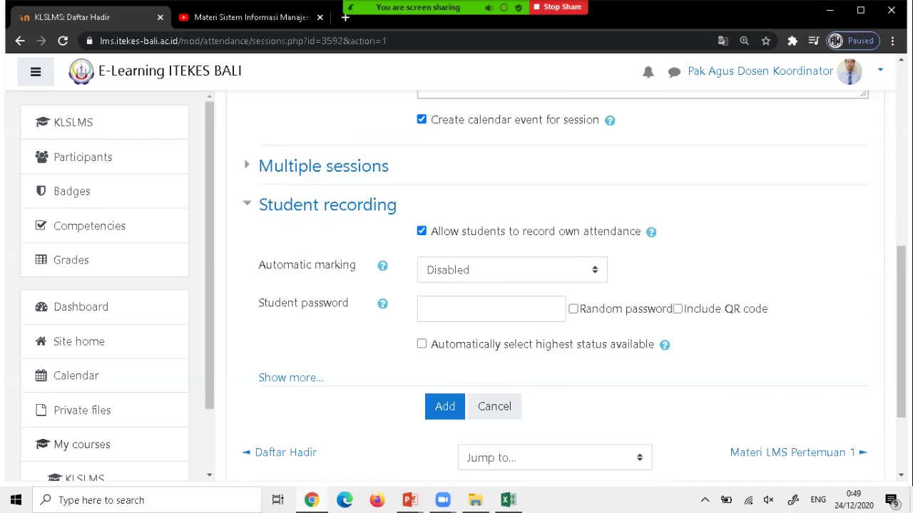
left_click(444, 340)
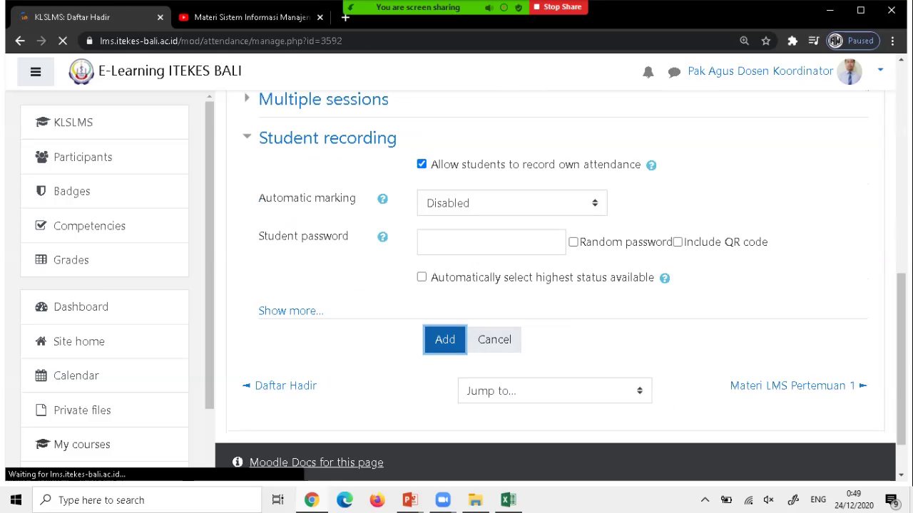
scroll(556, 285, "down", 2)
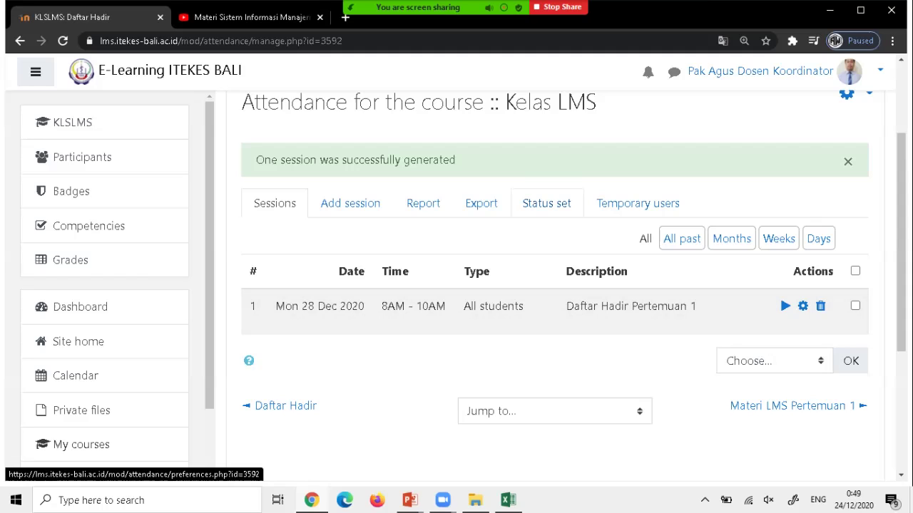
Review the status set: Present 2.00, Late 1.00, Excused 1.00, Absent 0.00 points.
left_click(546, 203)
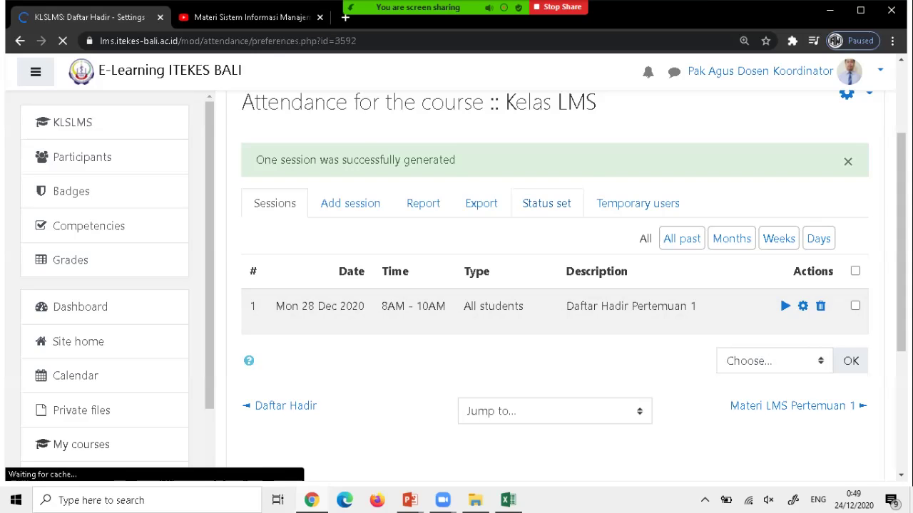
scroll(555, 285, "down", 2)
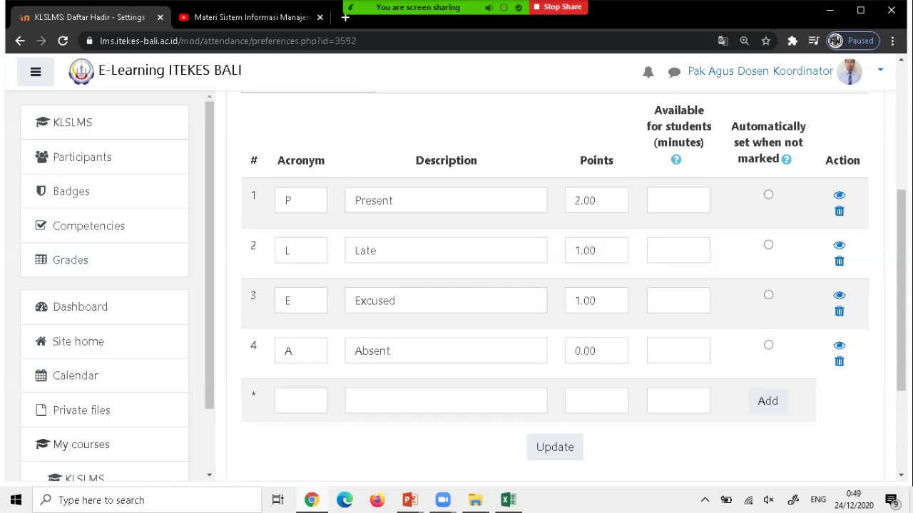
scroll(554, 285, "up", 1)
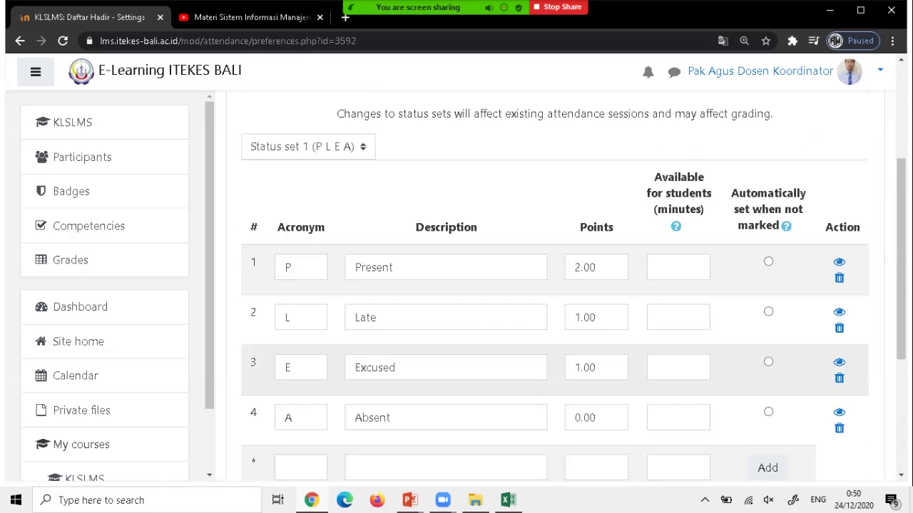
scroll(555, 285, "up", 3)
scroll(555, 285, "down", 2)
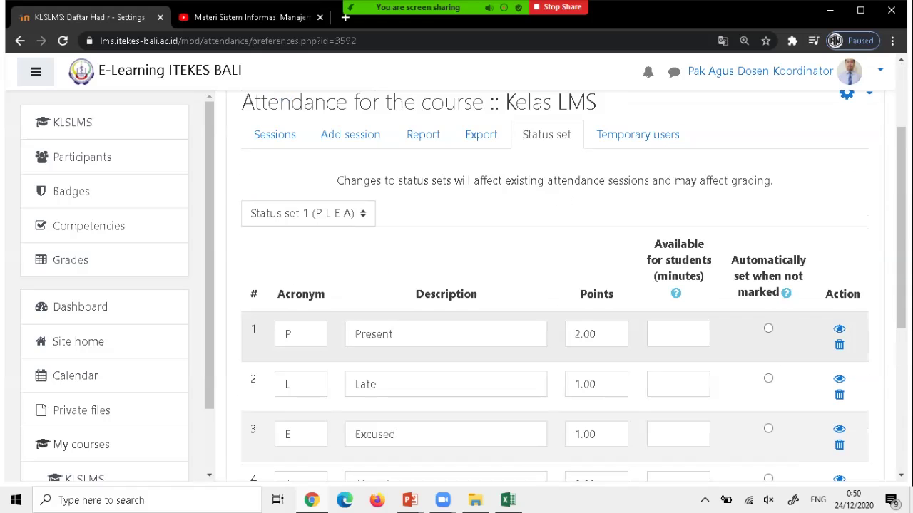
scroll(555, 285, "down", 5)
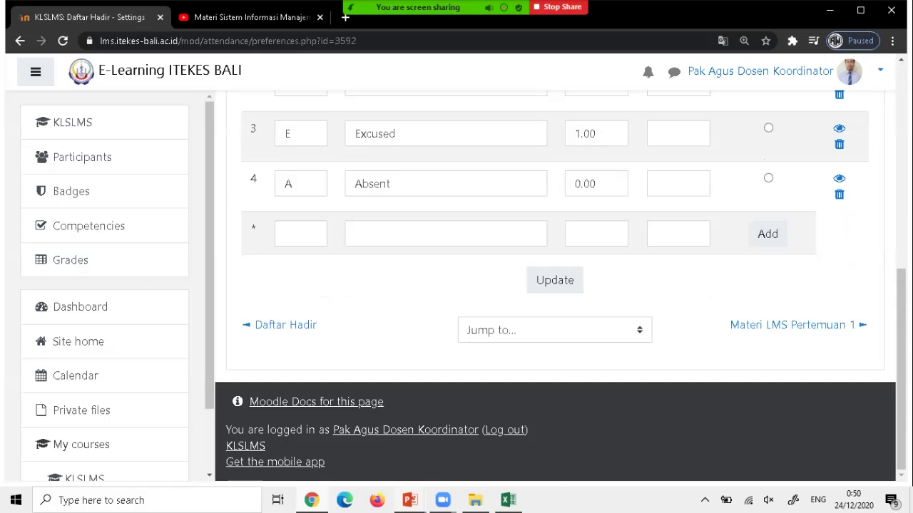
mouse_move(409, 500)
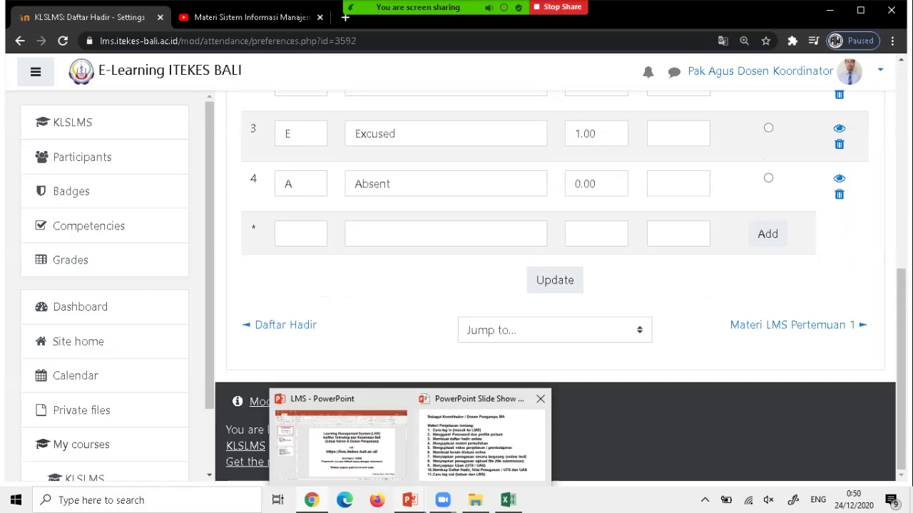
Bring up the PowerPoint slideshow and advance to the 'Sebagai Administrator' slide.
left_click(479, 438)
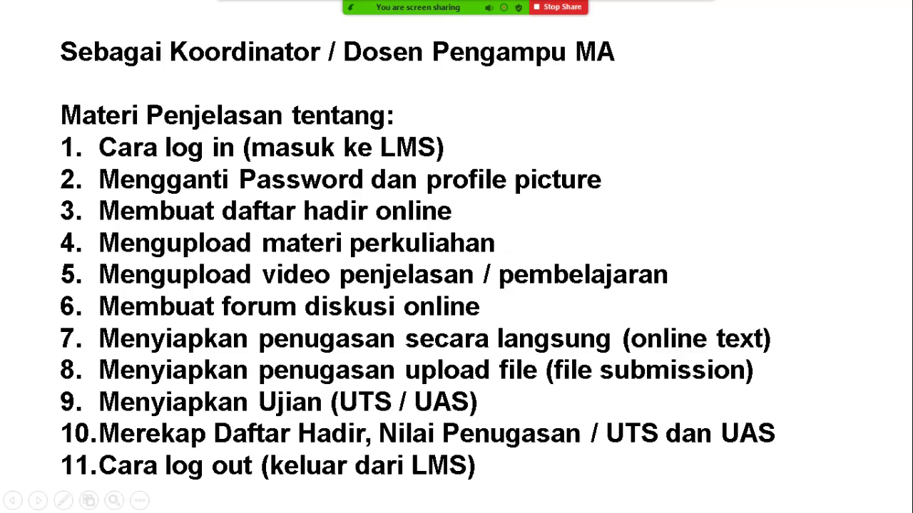
key("Left")
key("Left")
key("Right")
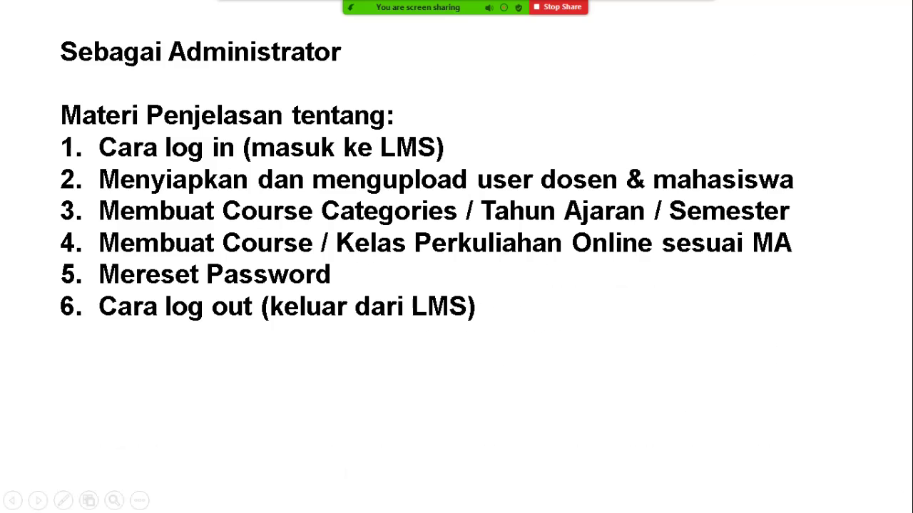
key("super")
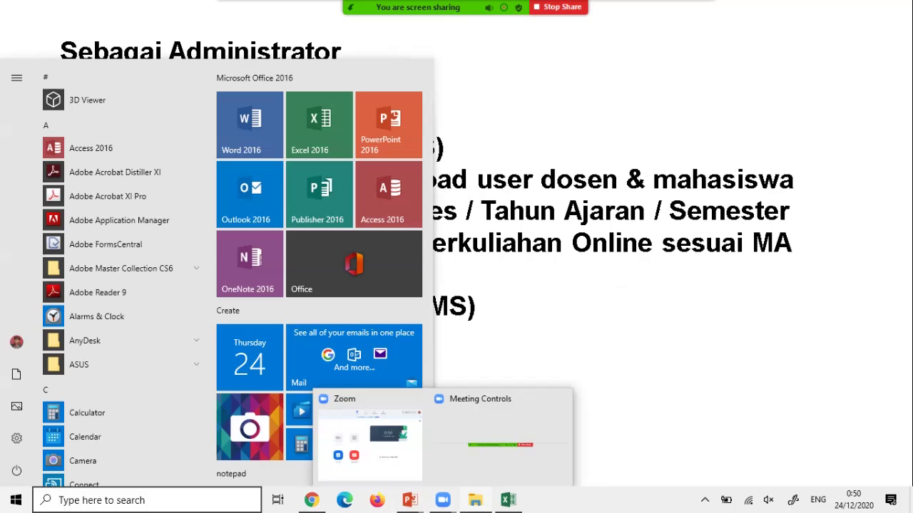
Return to the Daftar Hadir status set page in Chrome, then go to the KLSLMS course home.
mouse_move(443, 500)
left_click(311, 500)
scroll(554, 285, "up", 10)
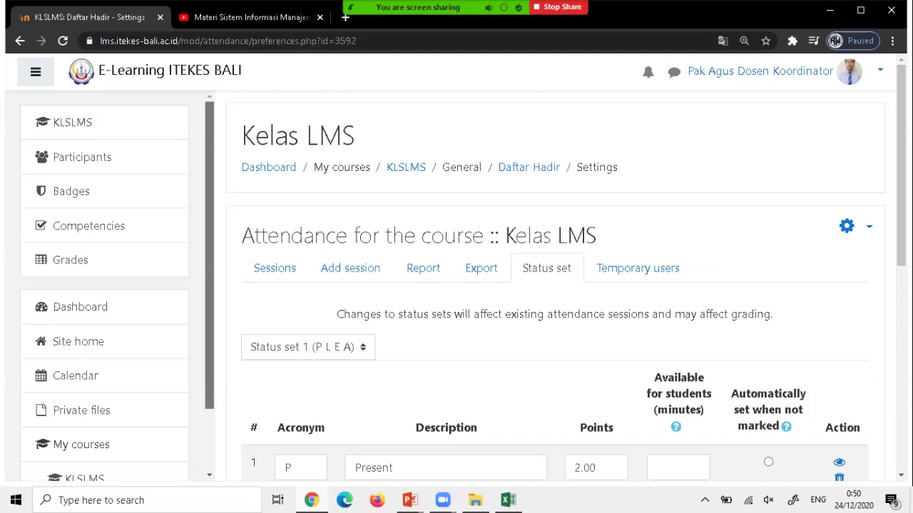
scroll(105, 285, "down", 1)
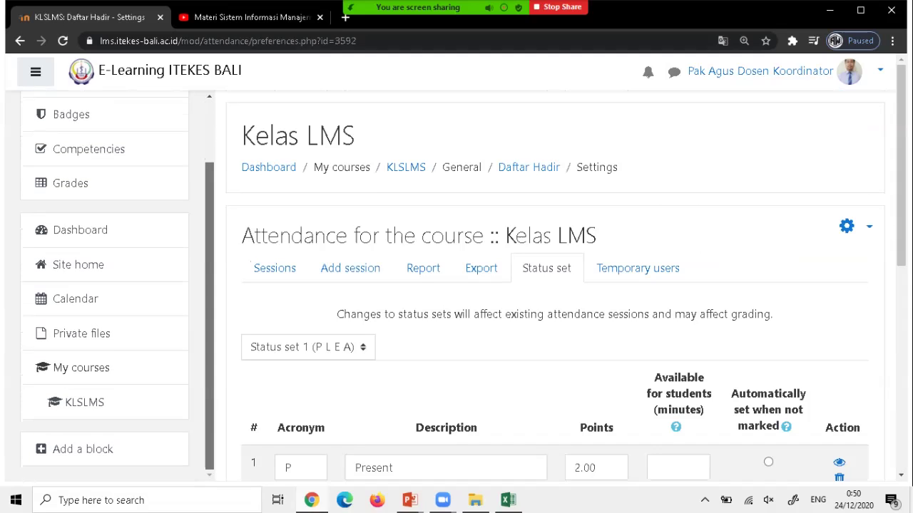
scroll(104, 285, "up", 1)
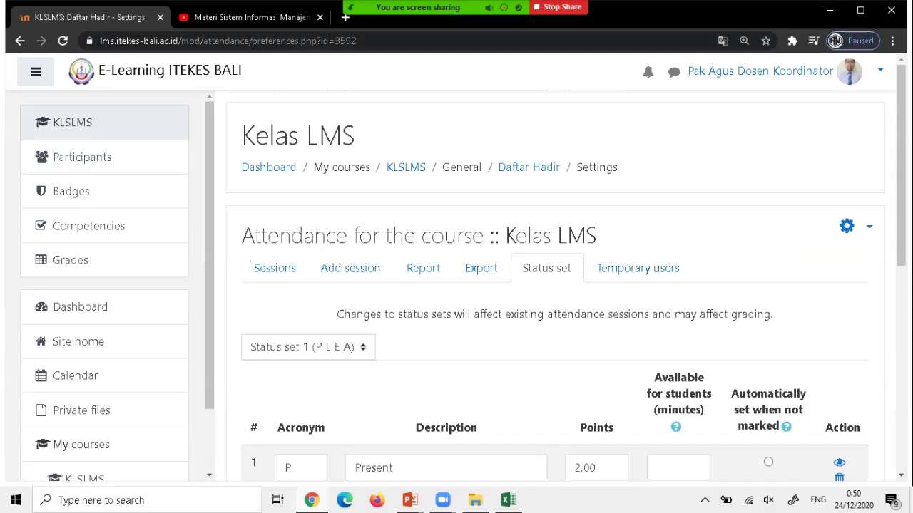
left_click(72, 122)
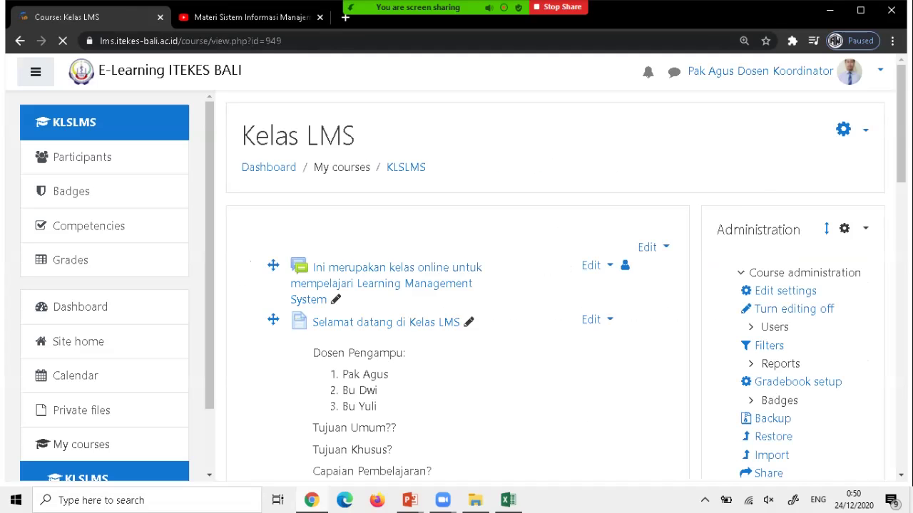
Scroll through the Kelas LMS course page and open the user account menu.
scroll(456, 285, "down", 15)
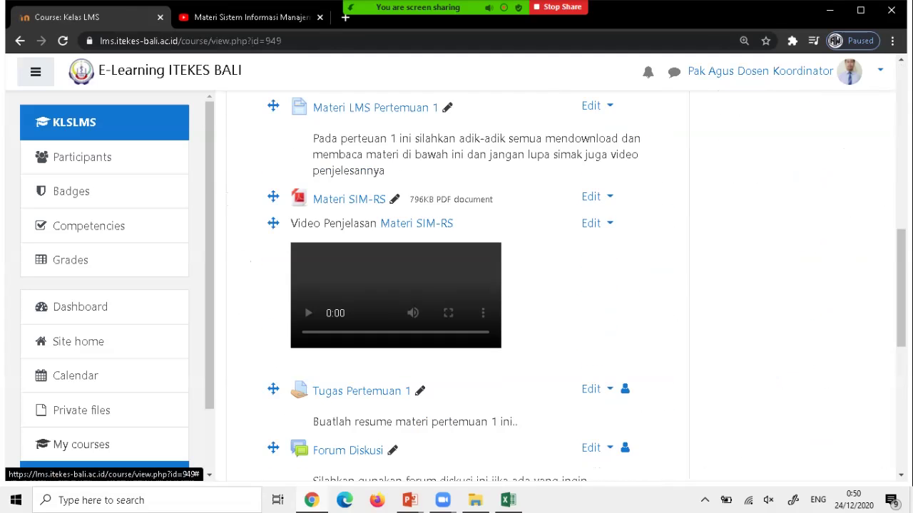
scroll(456, 285, "down", 3)
scroll(456, 286, "up", 8)
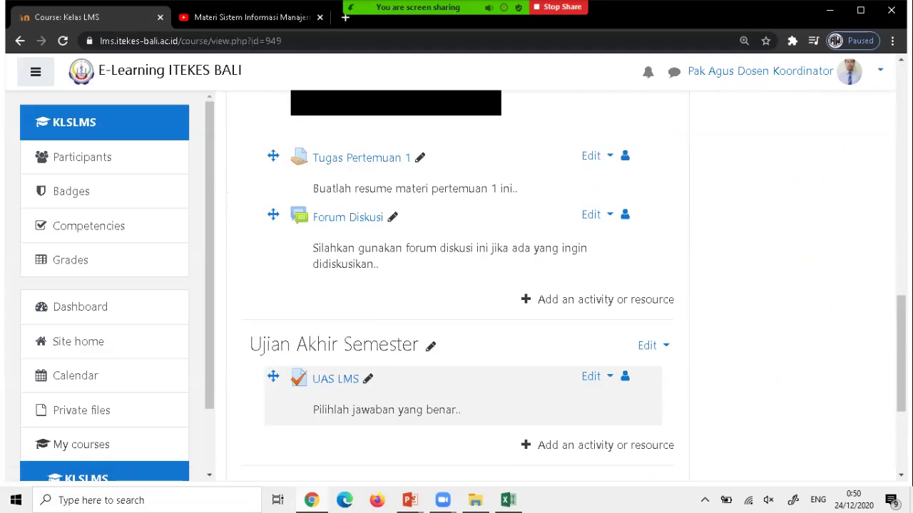
scroll(456, 286, "up", 10)
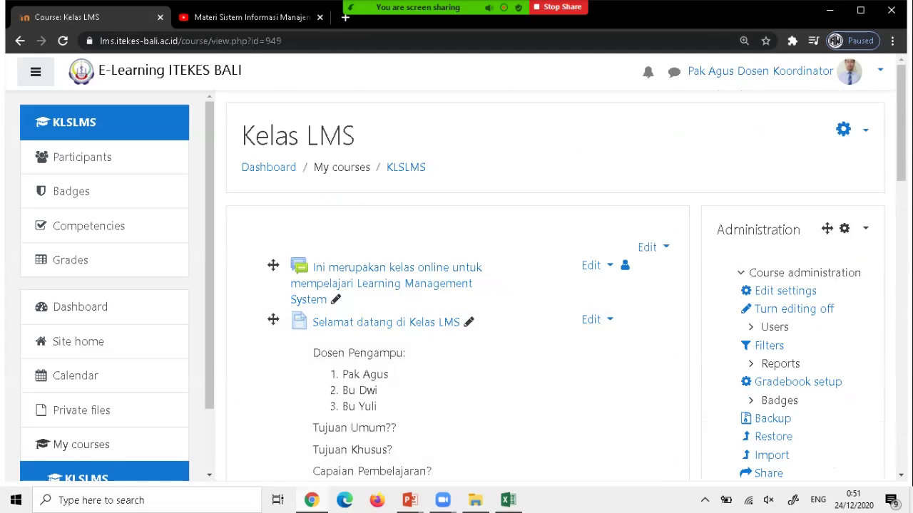
left_click(849, 72)
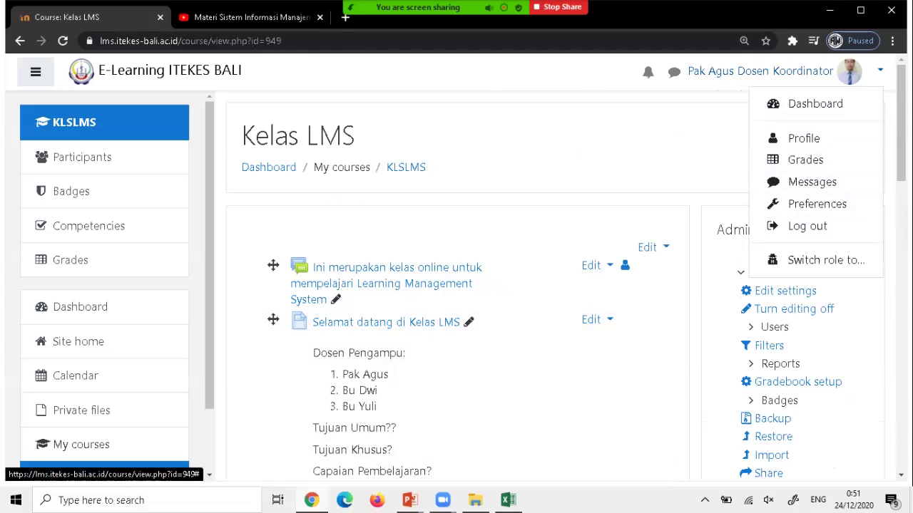
Log out, then sign back in with the saved lecturer login to reach the Dashboard.
left_click(807, 226)
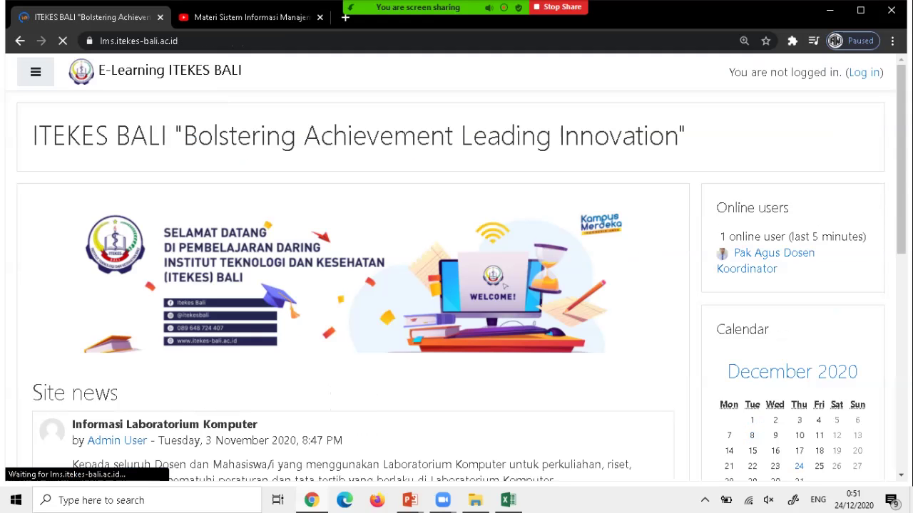
left_click(863, 72)
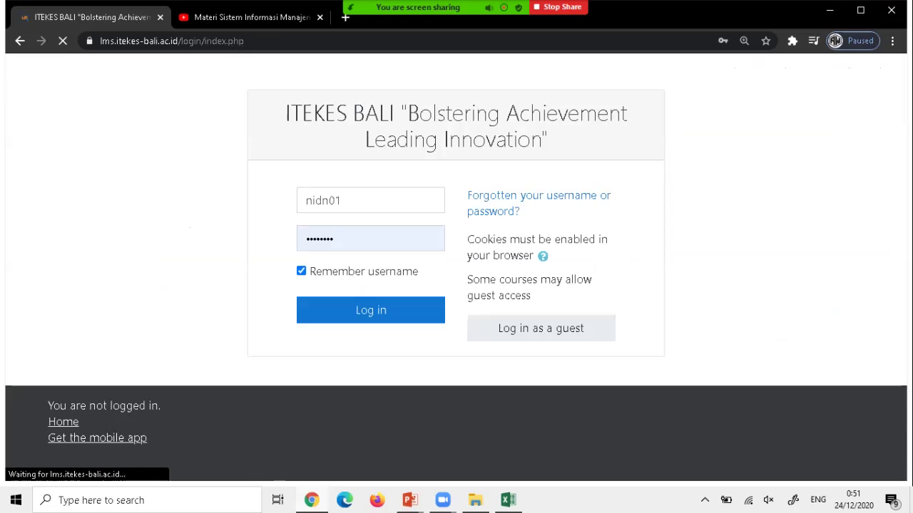
left_click(370, 200)
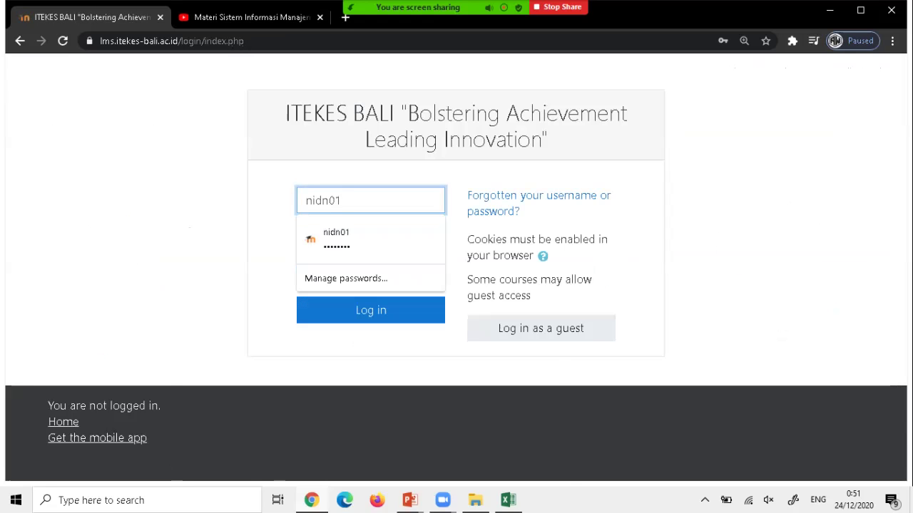
left_click(370, 200)
key("Down")
key("Down")
key("Down")
key("Return")
key("Tab")
key("Tab")
key("Tab")
key("Return")
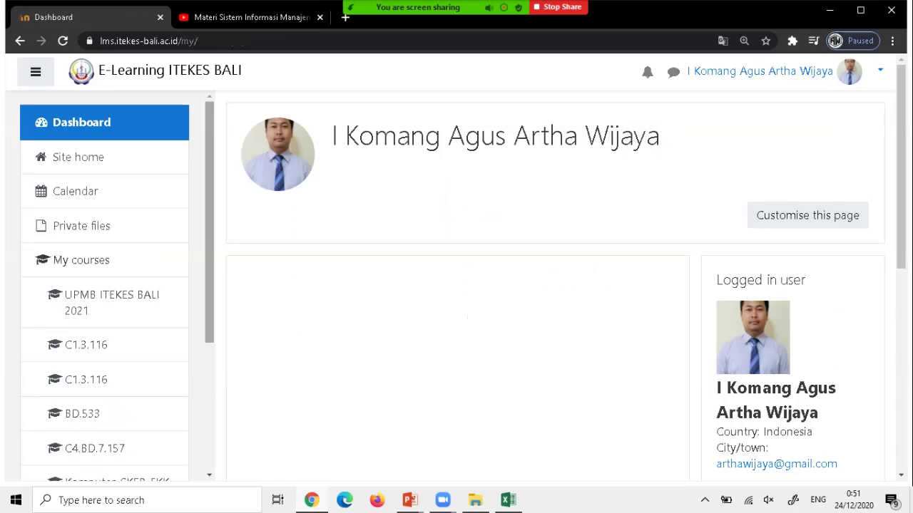
Go to the Komputer-SKEB-FKK course from My courses and scroll to its Daftar Hadir activity.
scroll(104, 285, "down", 1)
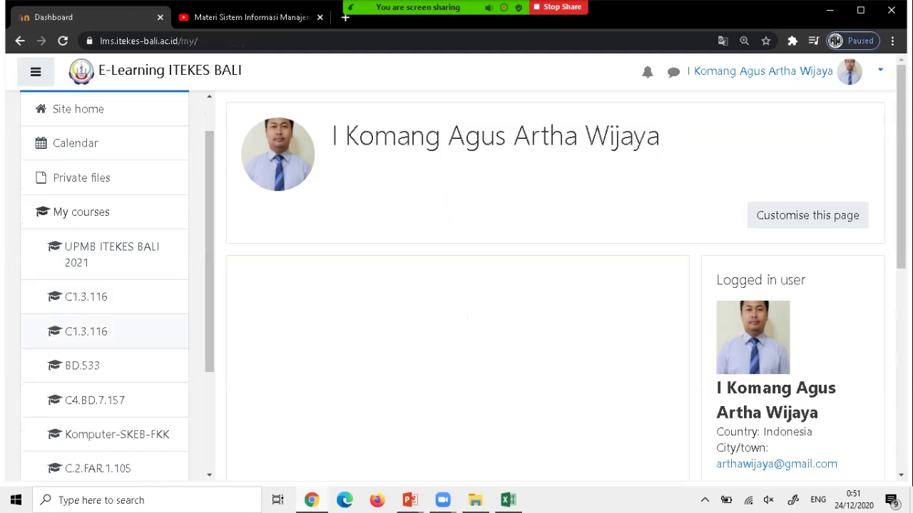
left_click(117, 434)
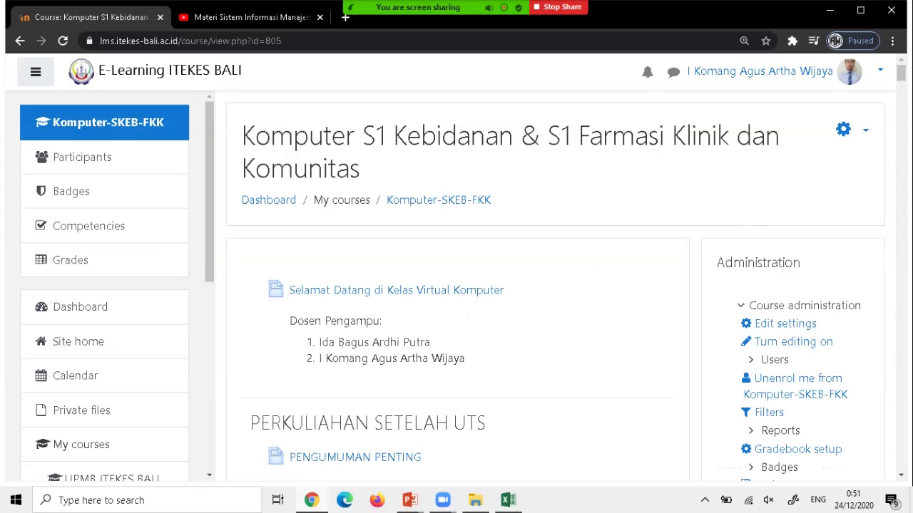
scroll(457, 286, "down", 8)
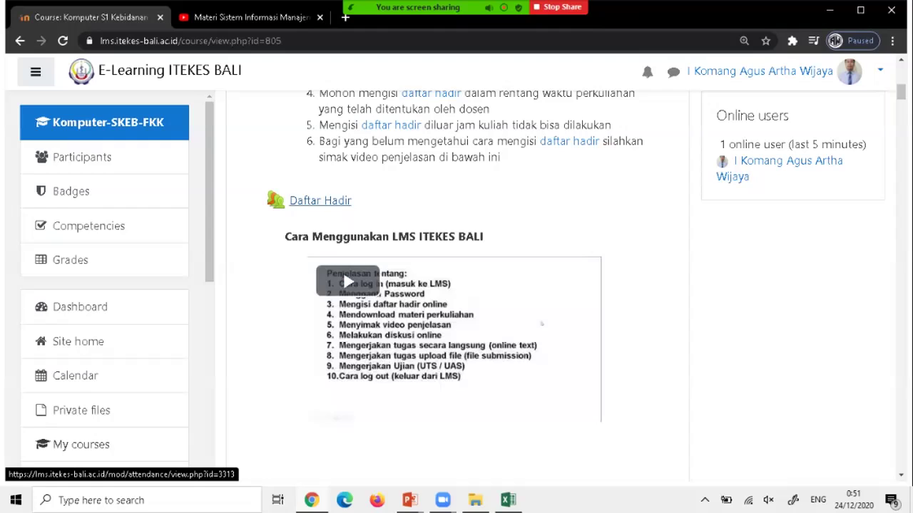
Show Daftar Hadir's Report for the Dec 14 – Dec 20 week and review its three sessions.
left_click(320, 201)
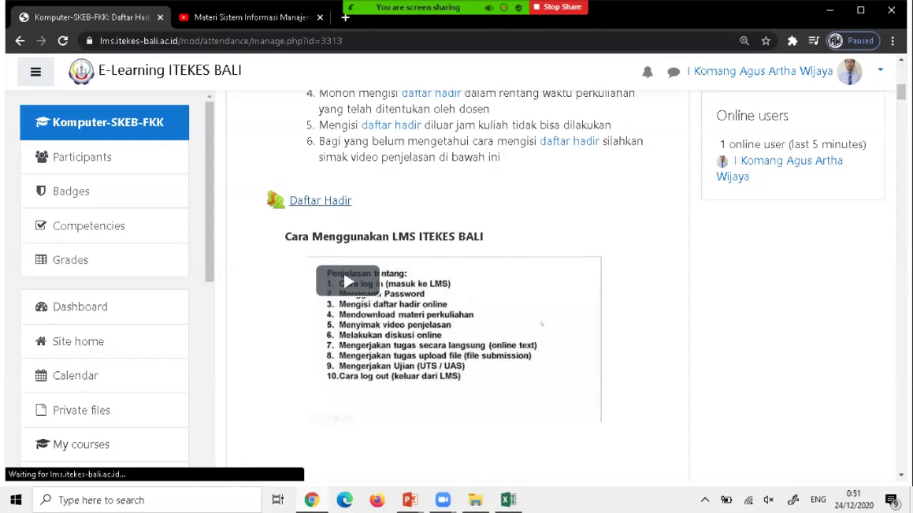
scroll(423, 152, "down", 3)
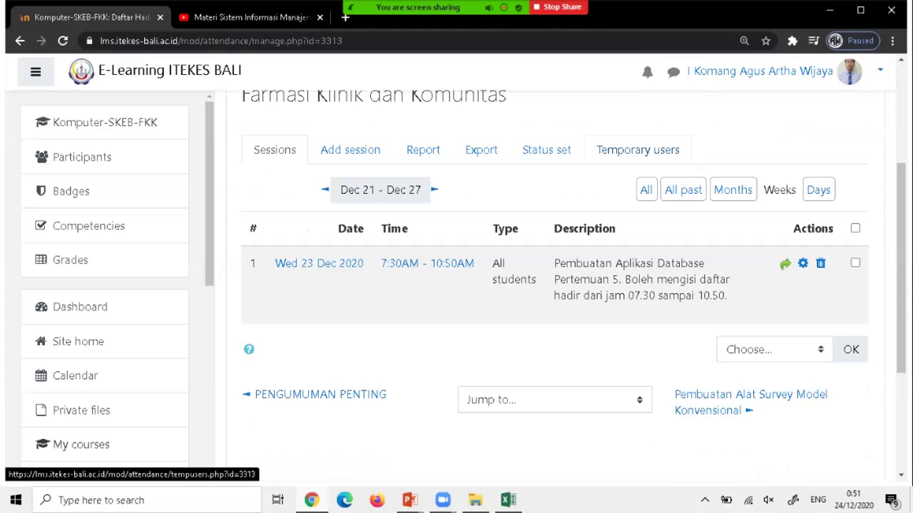
left_click(423, 150)
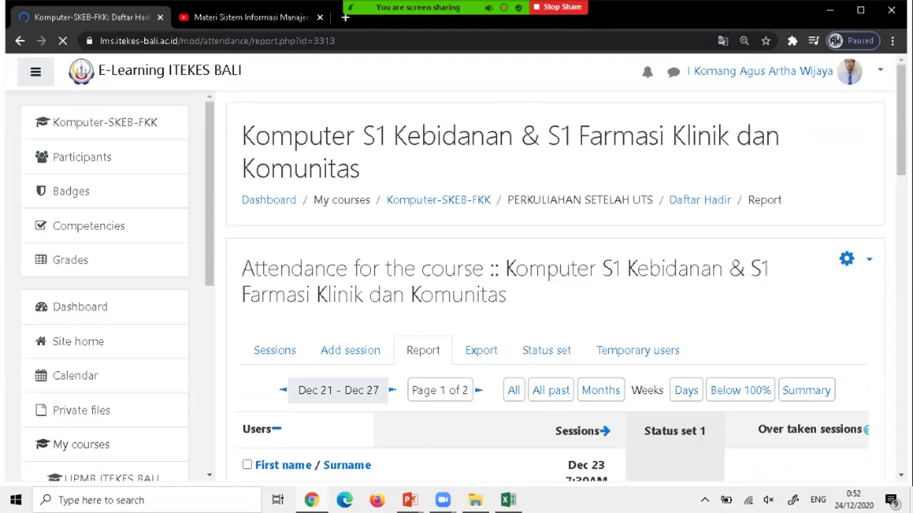
scroll(549, 285, "down", 5)
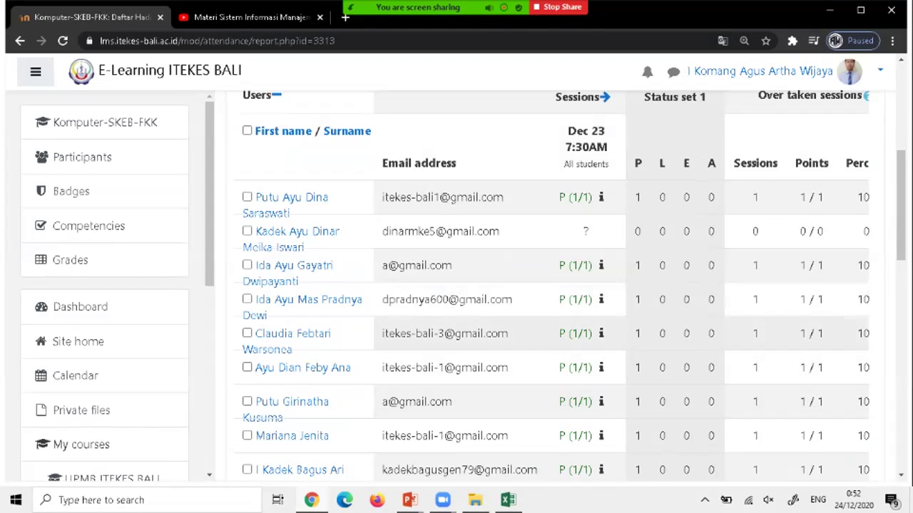
scroll(549, 285, "up", 1)
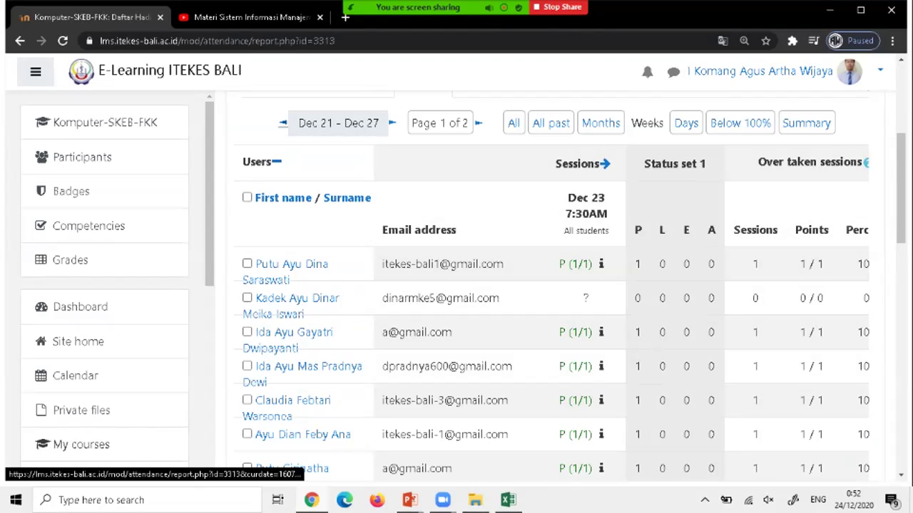
left_click(283, 122)
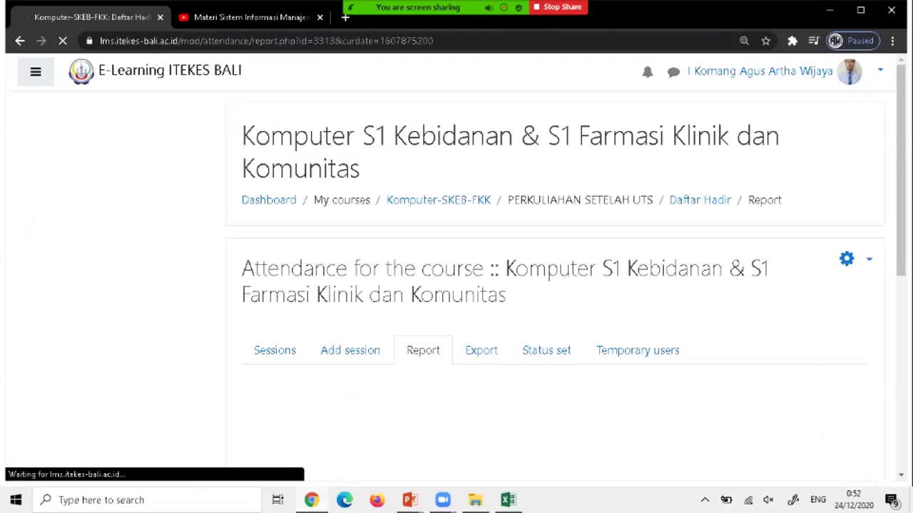
scroll(672, 298, "down", 4)
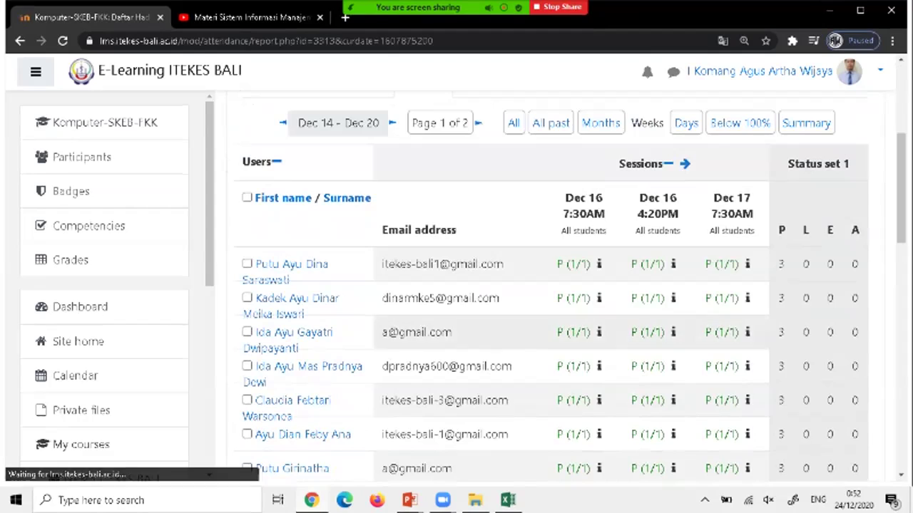
scroll(673, 298, "down", 11)
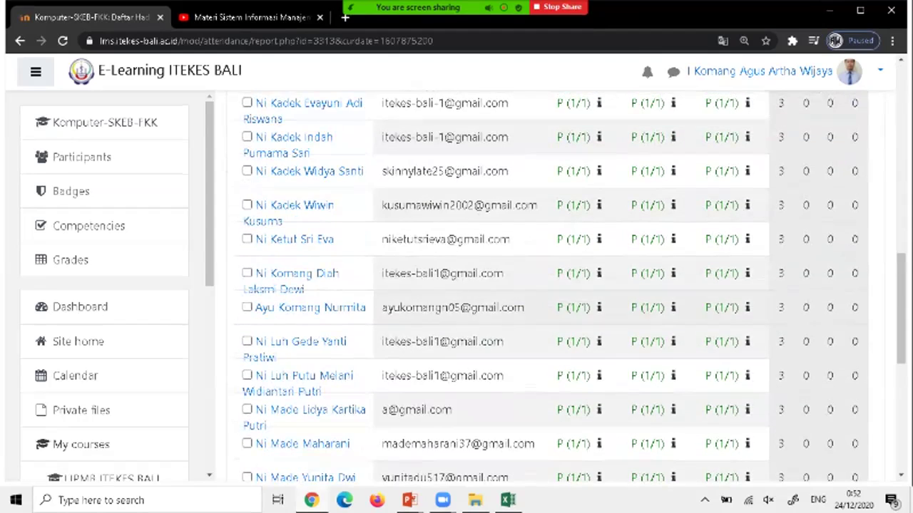
scroll(570, 285, "up", 9)
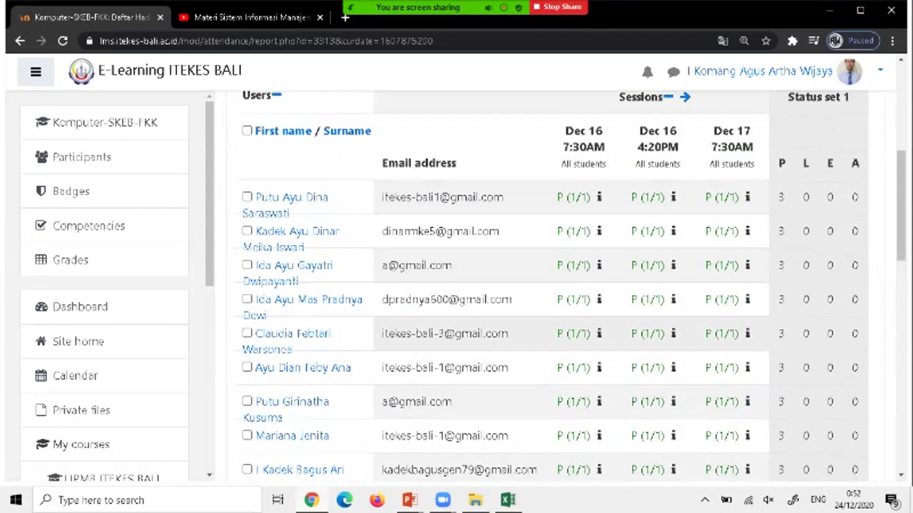
scroll(549, 285, "up", 2)
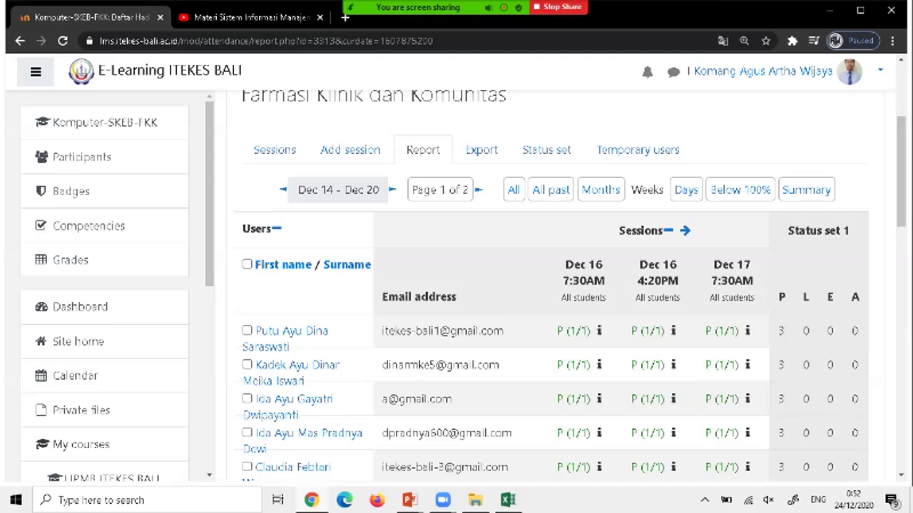
Export all participants' Daftar Hadir attendance in Excel format and open the downloaded workbook.
left_click(481, 150)
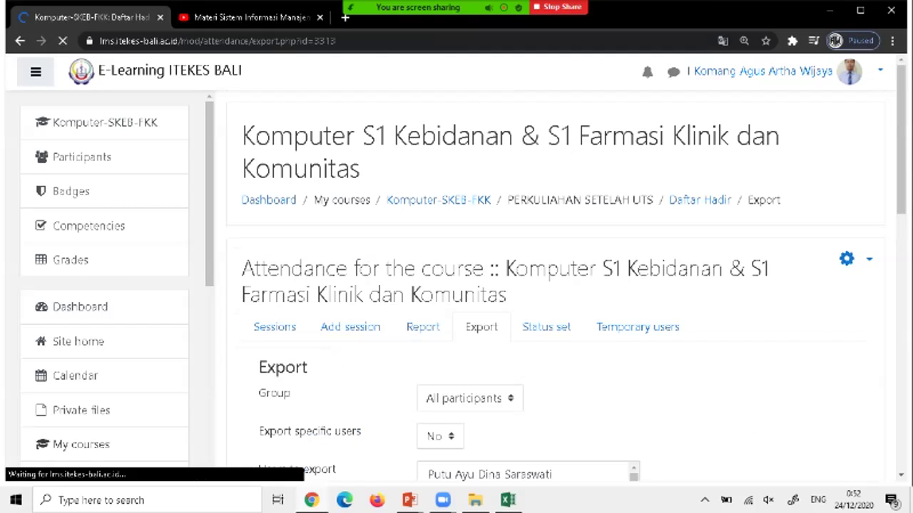
scroll(541, 321, "down", 2)
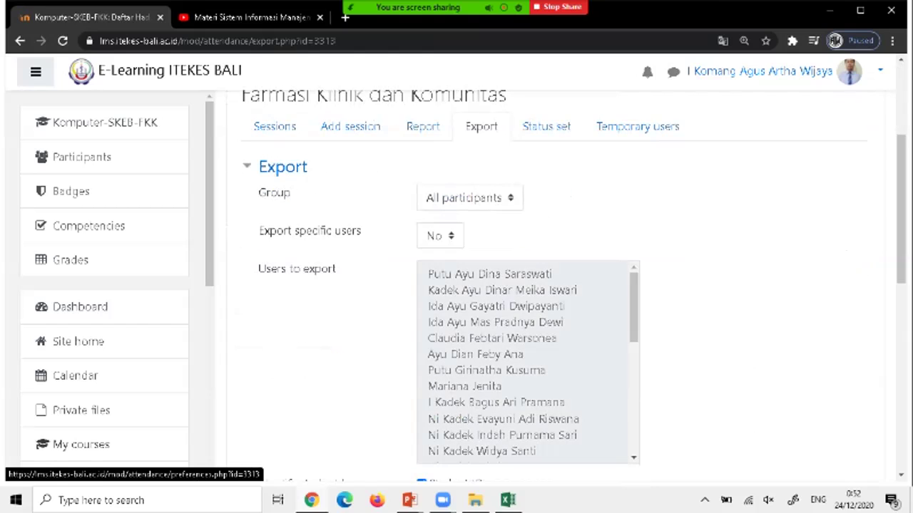
scroll(542, 300, "down", 7)
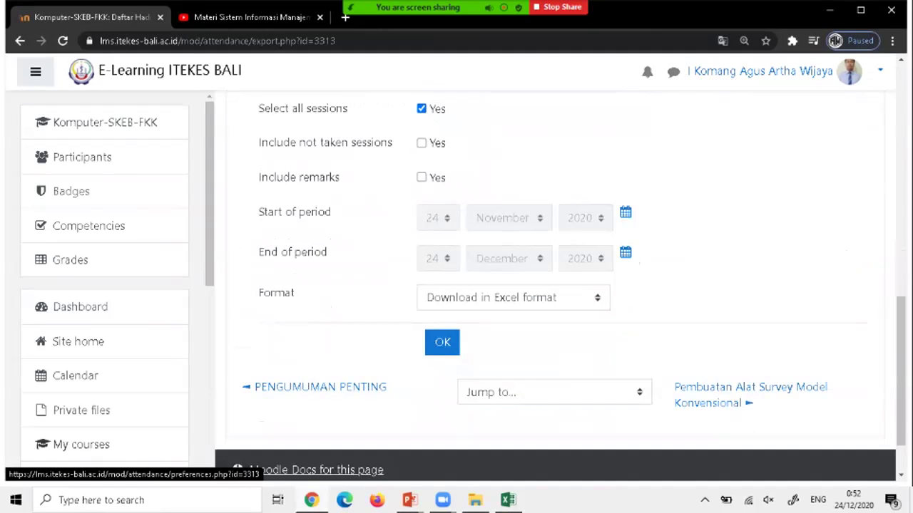
left_click(442, 342)
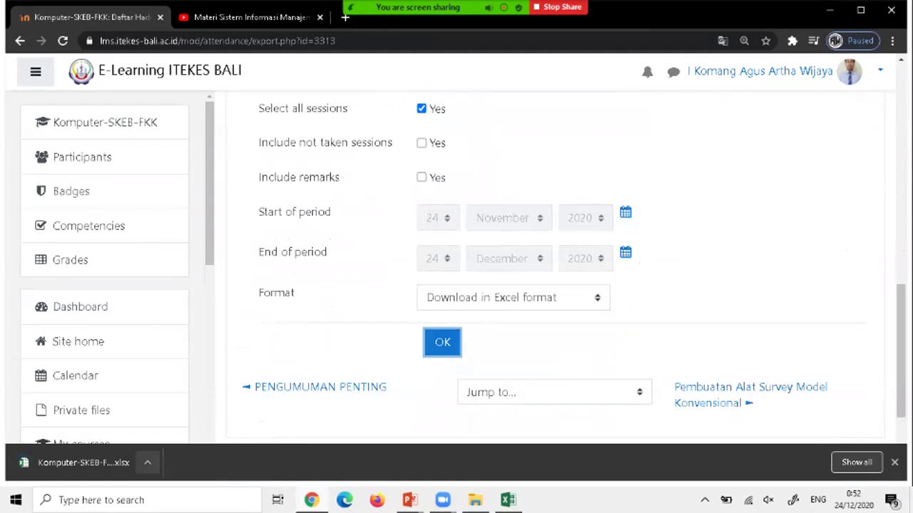
left_click(148, 462)
left_click(167, 378)
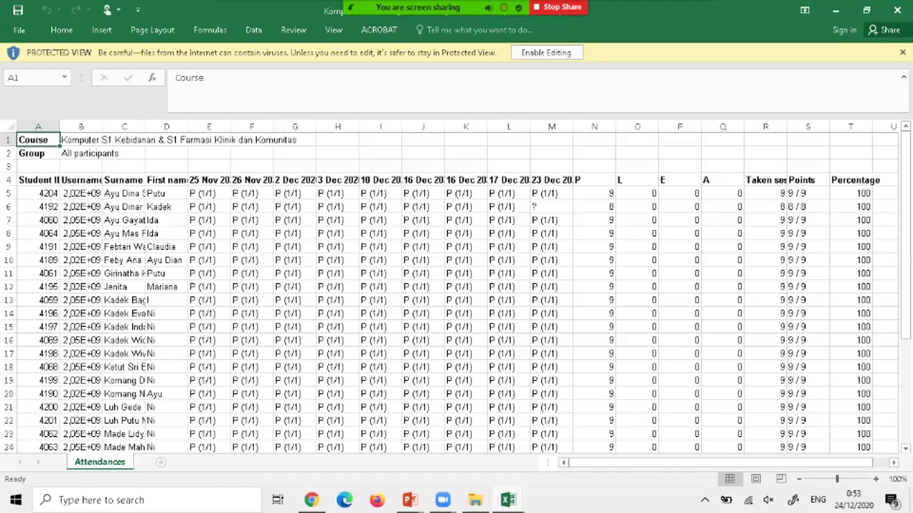
Review each student's session marks and percentages, checking the ? entry in cell M6.
scroll(457, 285, "down", 5)
scroll(456, 285, "up", 2)
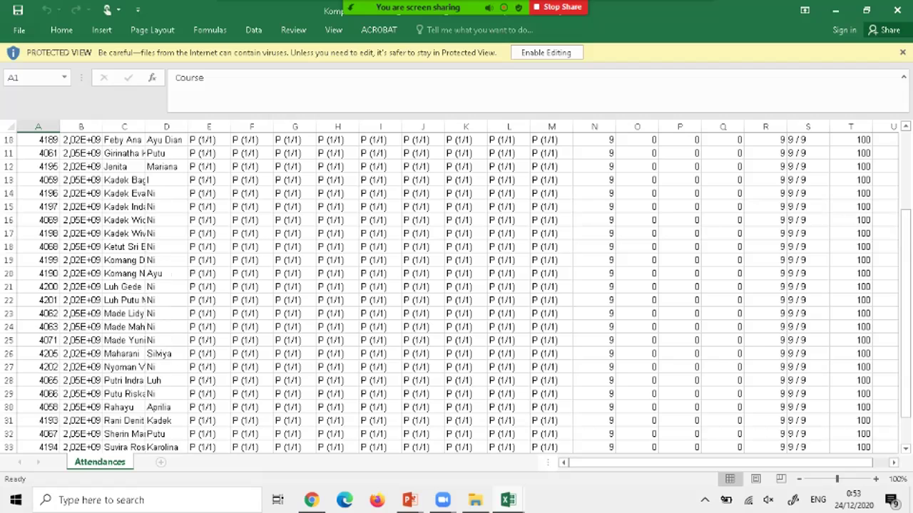
scroll(456, 286, "up", 3)
scroll(456, 285, "down", 1)
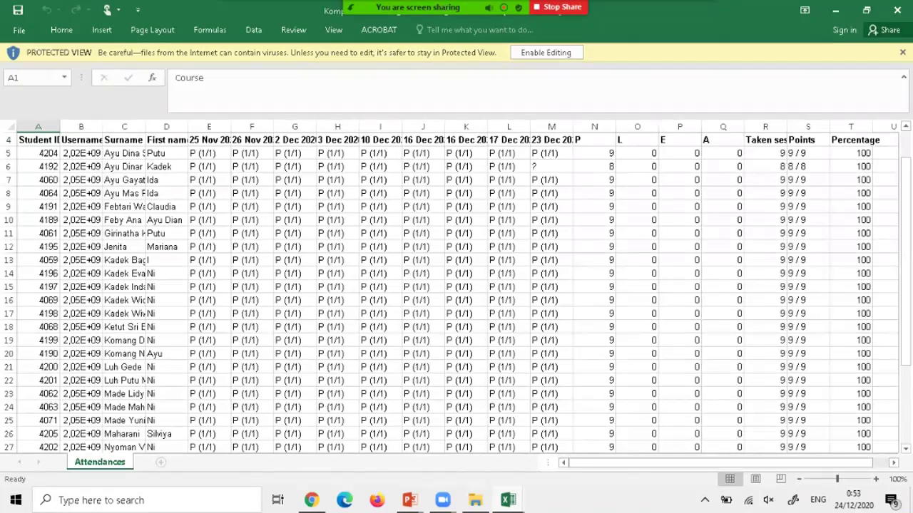
scroll(456, 285, "up", 1)
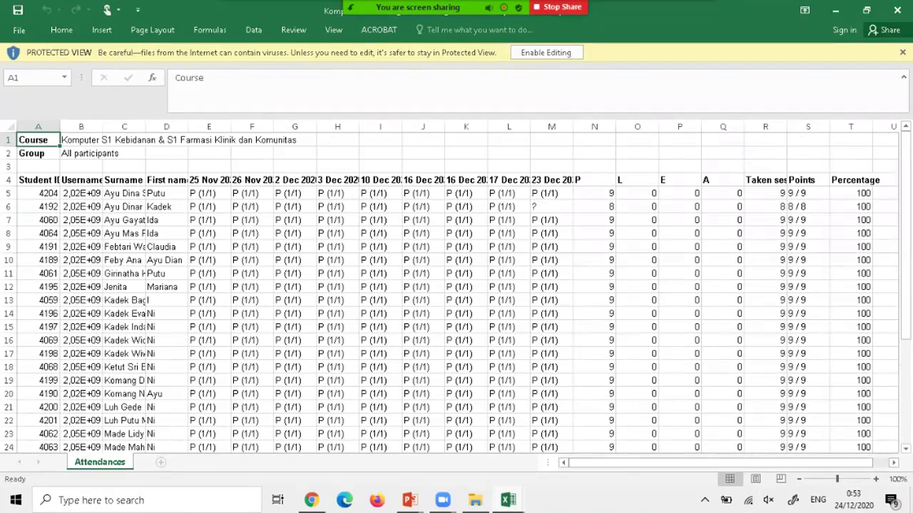
left_click(551, 207)
scroll(456, 285, "down", 7)
scroll(456, 285, "up", 7)
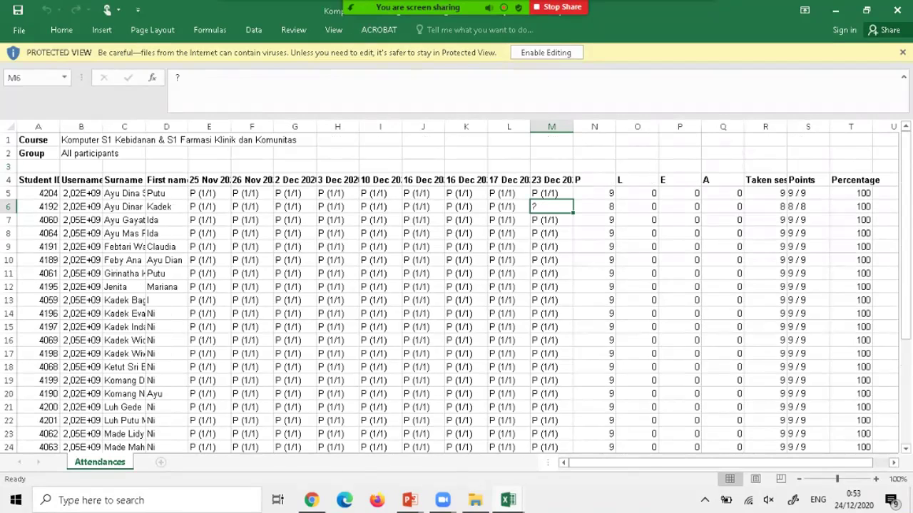
mouse_move(311, 499)
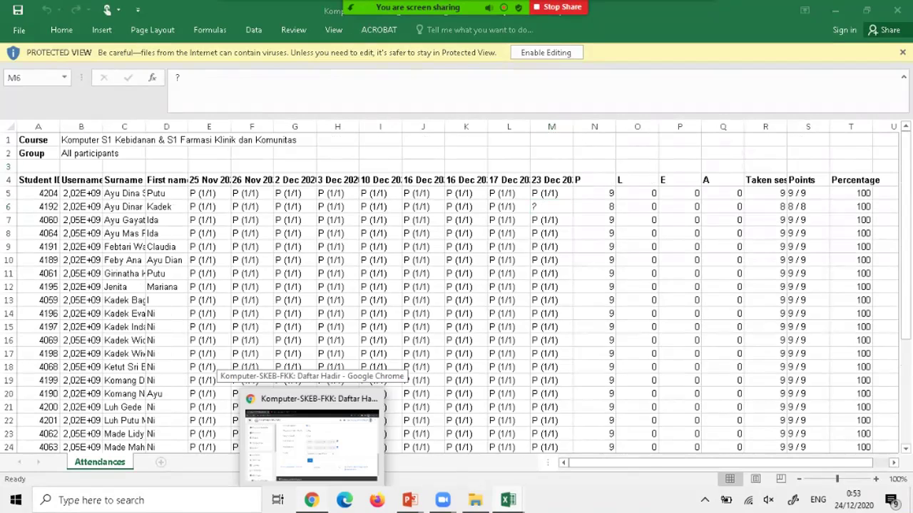
left_click(364, 433)
Scroll the Daftar Hadir Export page's sidebar to the My courses list.
scroll(556, 285, "up", 10)
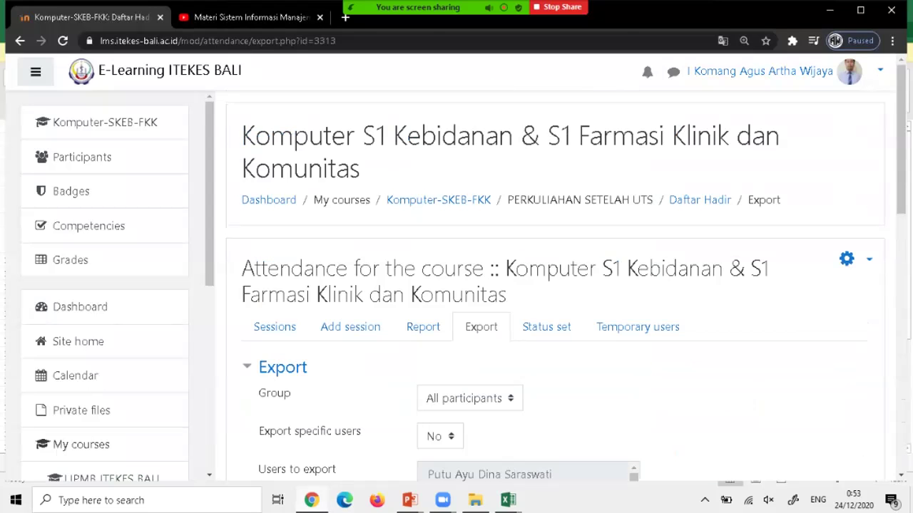
scroll(104, 285, "down", 5)
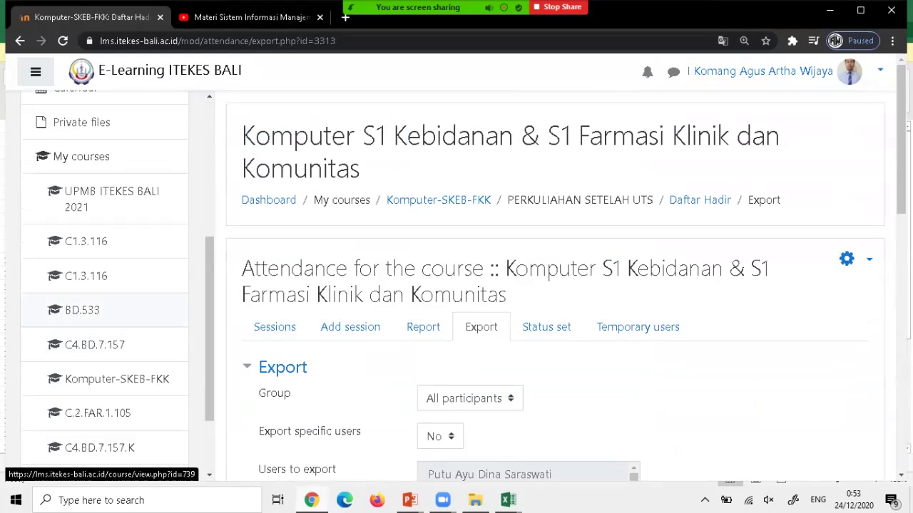
left_click(82, 310)
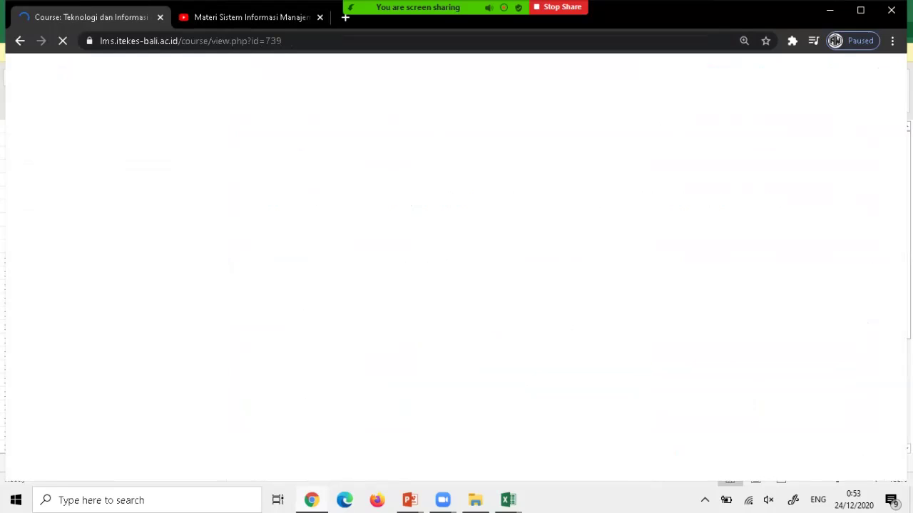
scroll(456, 286, "down", 15)
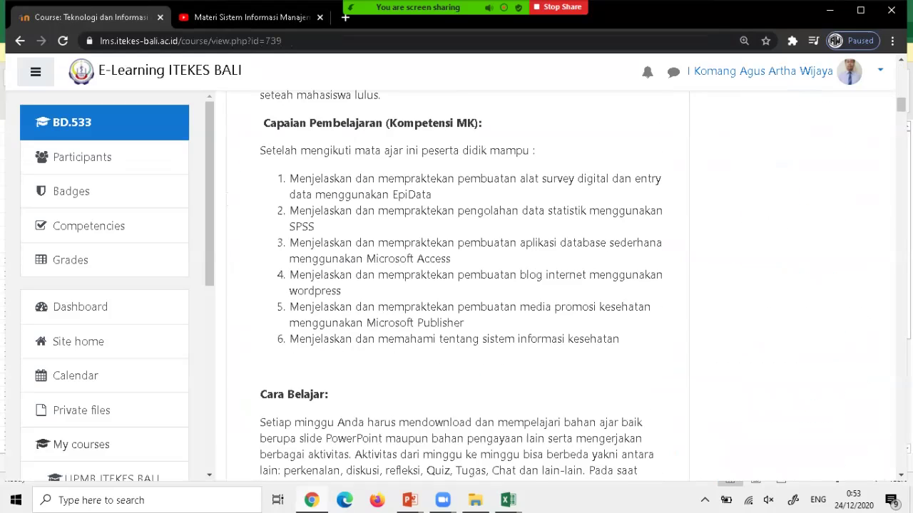
scroll(457, 285, "down", 20)
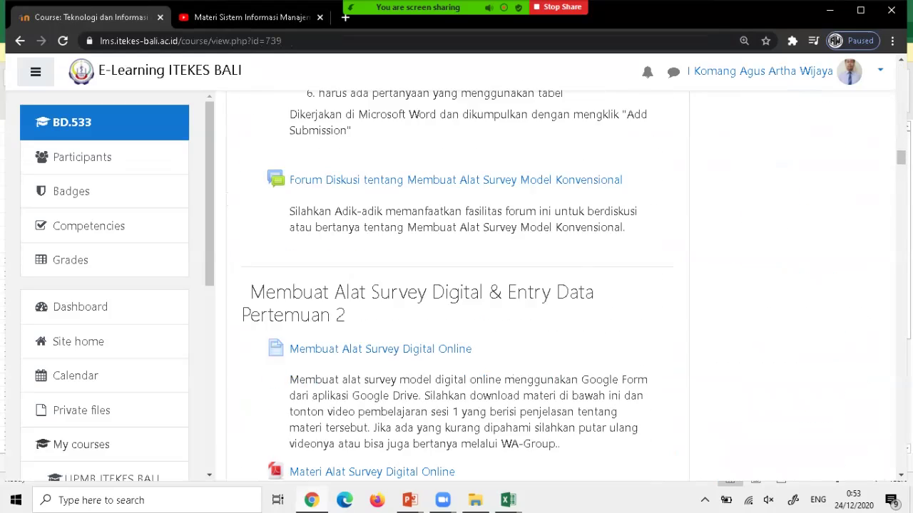
scroll(456, 285, "down", 20)
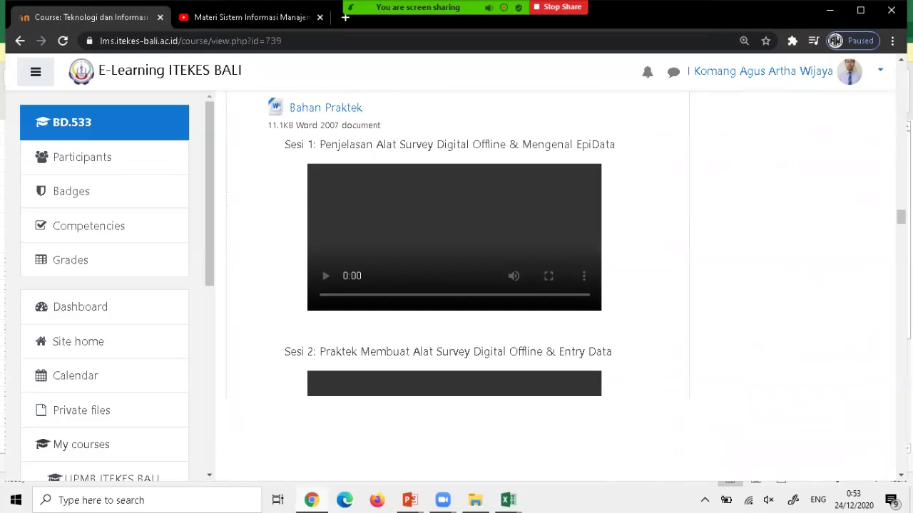
scroll(456, 285, "down", 5)
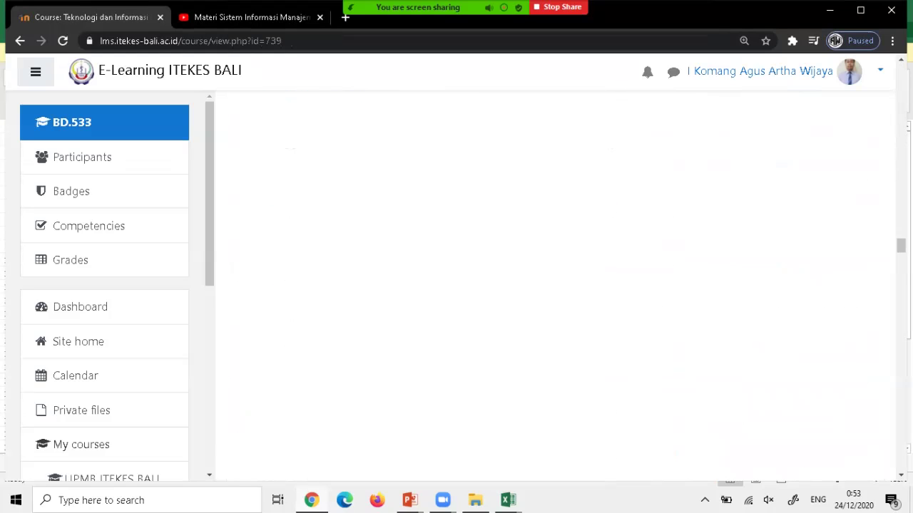
scroll(457, 285, "down", 3)
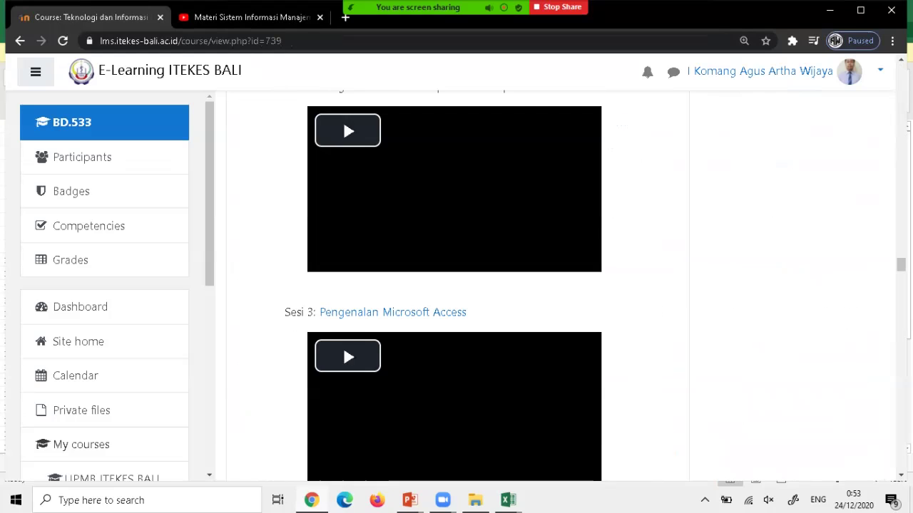
scroll(457, 285, "down", 20)
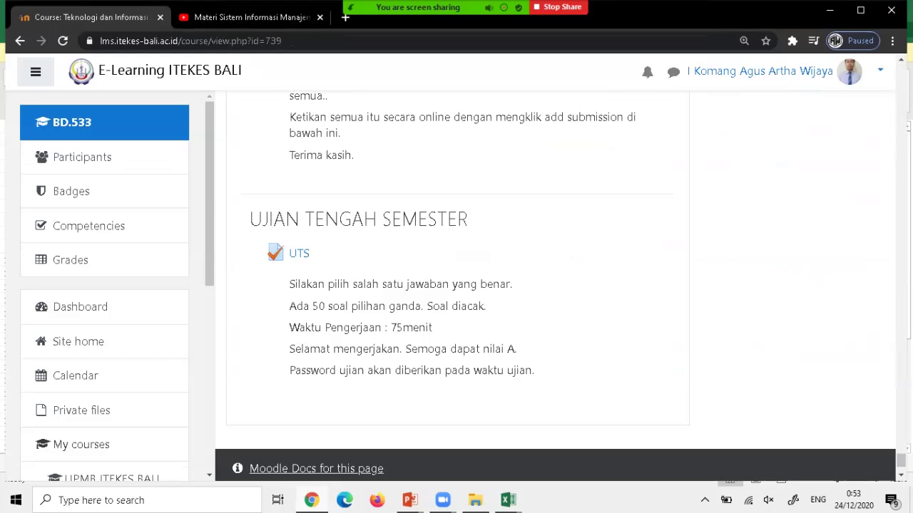
scroll(456, 285, "up", 1)
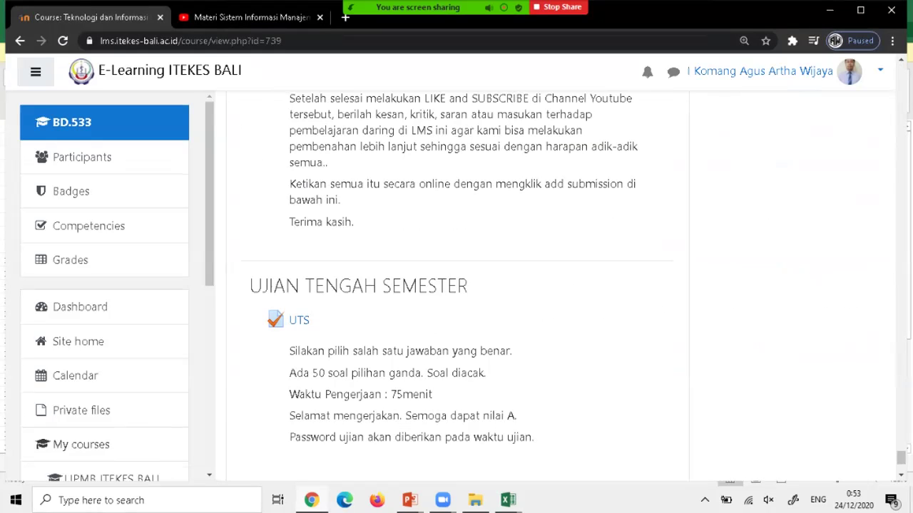
scroll(456, 285, "up", 18)
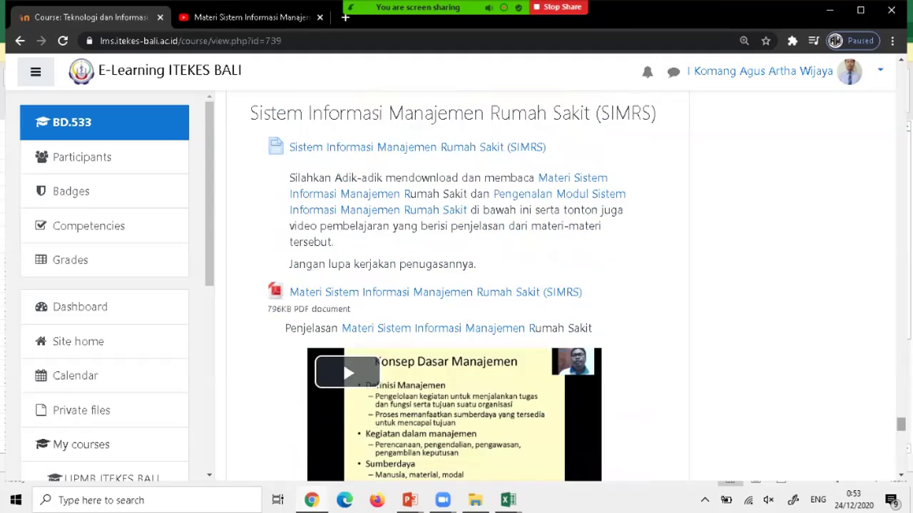
scroll(456, 286, "up", 6)
scroll(456, 285, "up", 15)
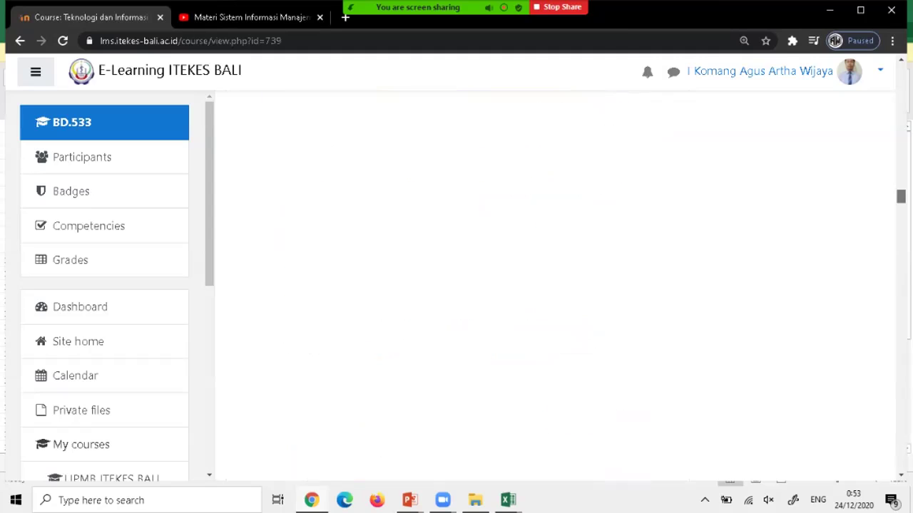
scroll(456, 285, "down", 1)
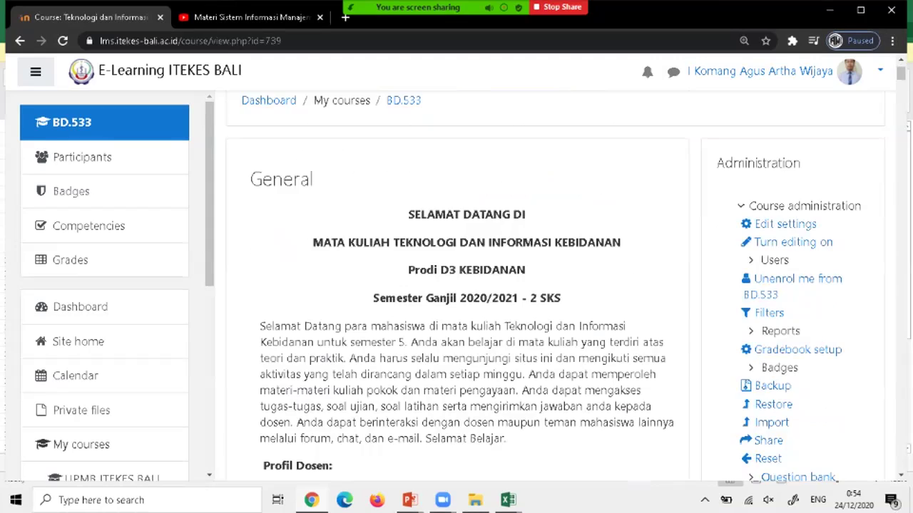
scroll(456, 285, "down", 1)
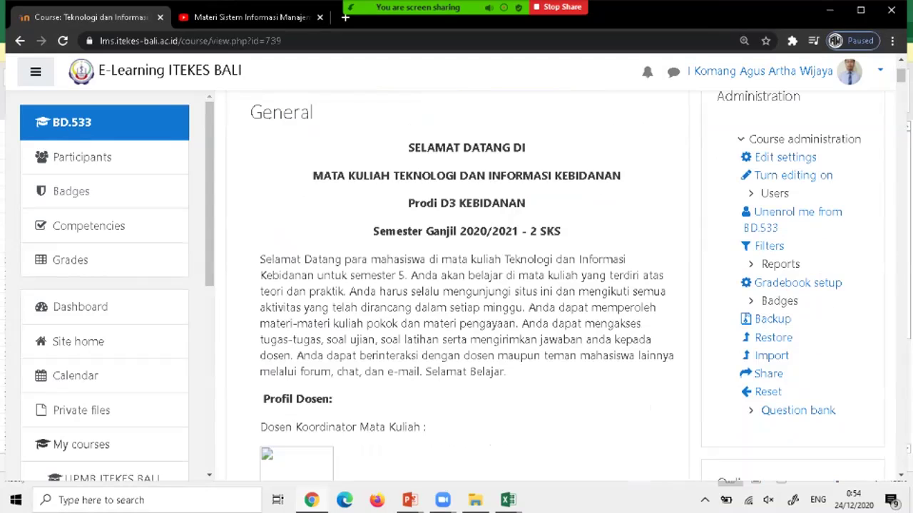
scroll(457, 285, "up", 2)
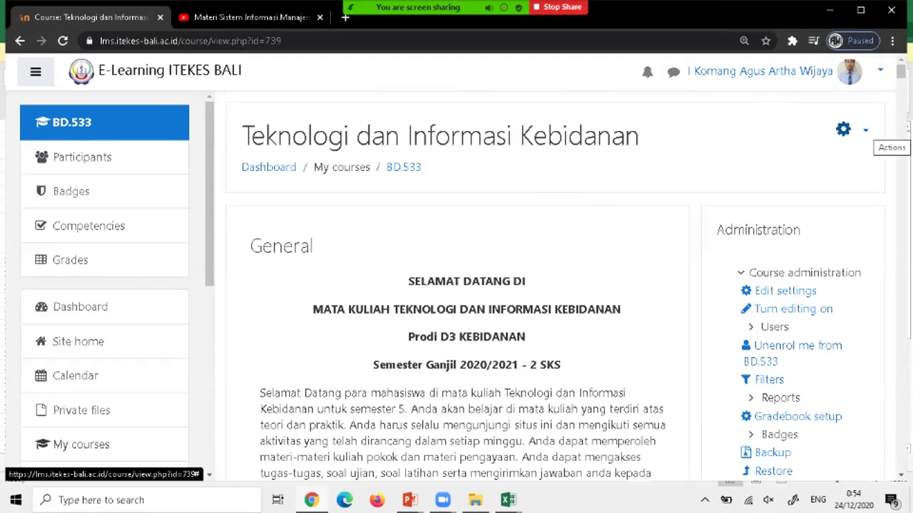
Open the Activity report from the course administration Reports section.
left_click(852, 129)
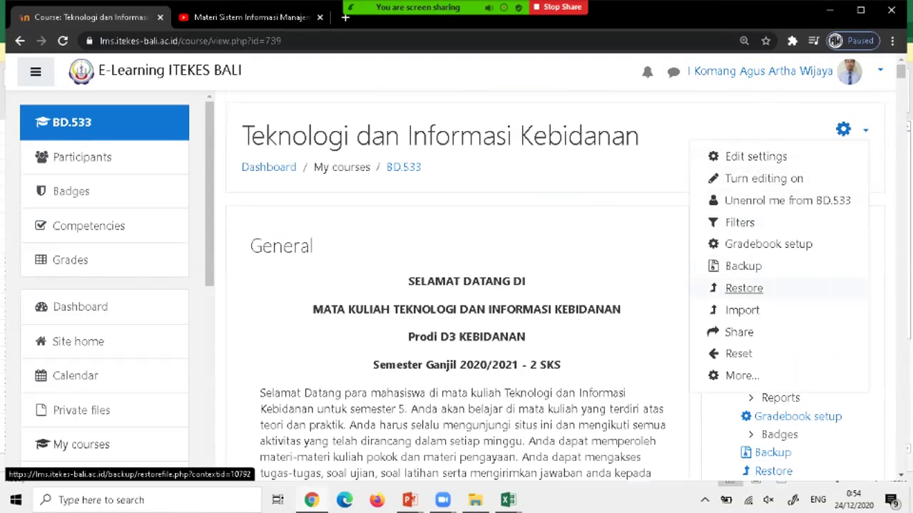
key("Escape")
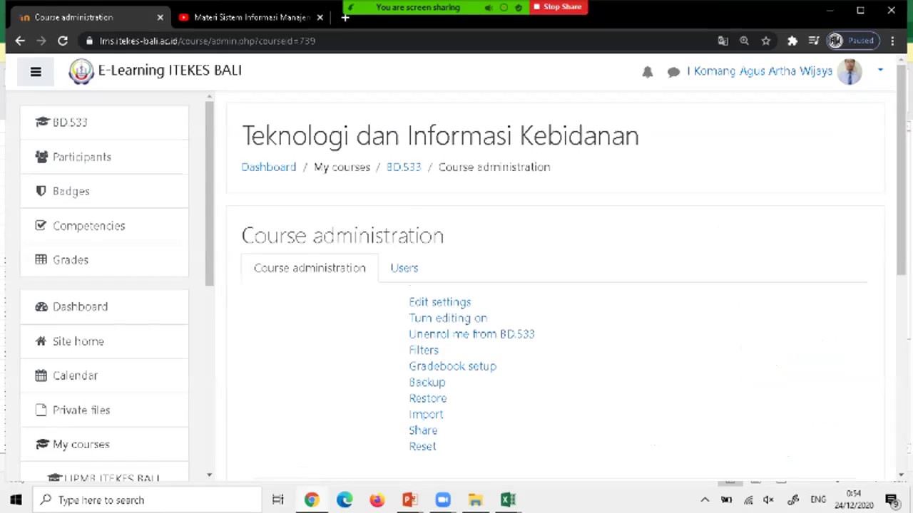
scroll(556, 285, "down", 2)
scroll(557, 285, "down", 2)
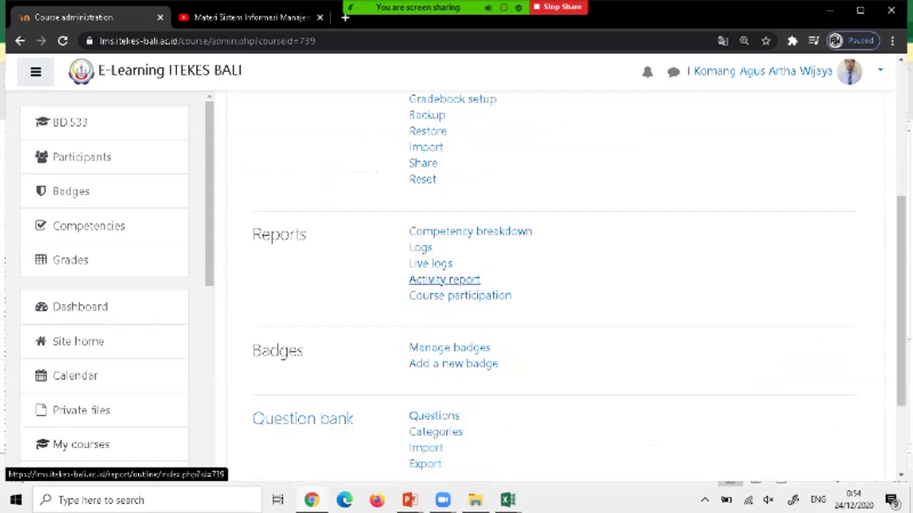
left_click(444, 279)
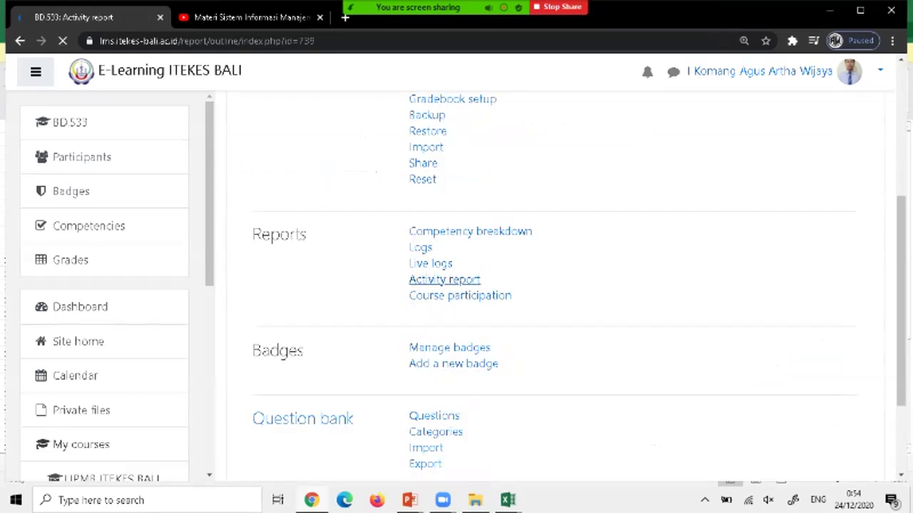
Scroll the BD.533 Activity report's views per activity down to the UTS quiz.
scroll(556, 285, "down", 5)
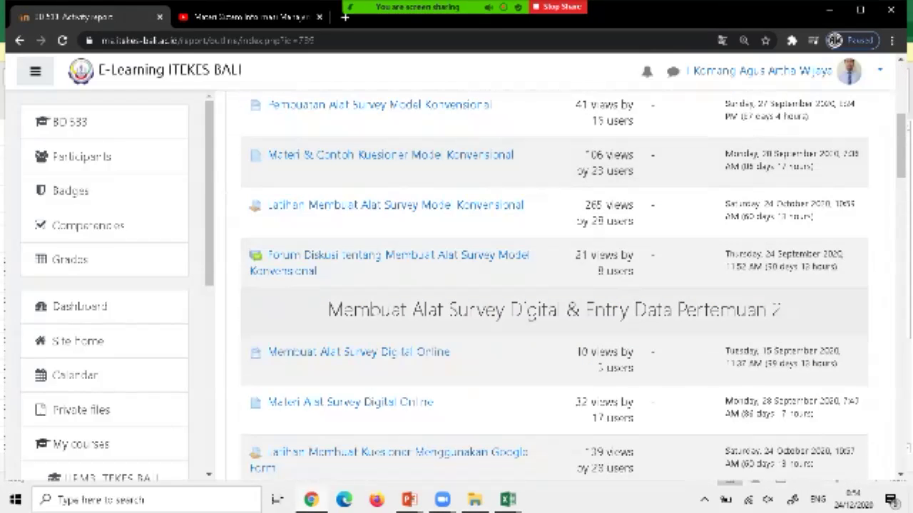
scroll(557, 285, "down", 2)
scroll(556, 285, "up", 5)
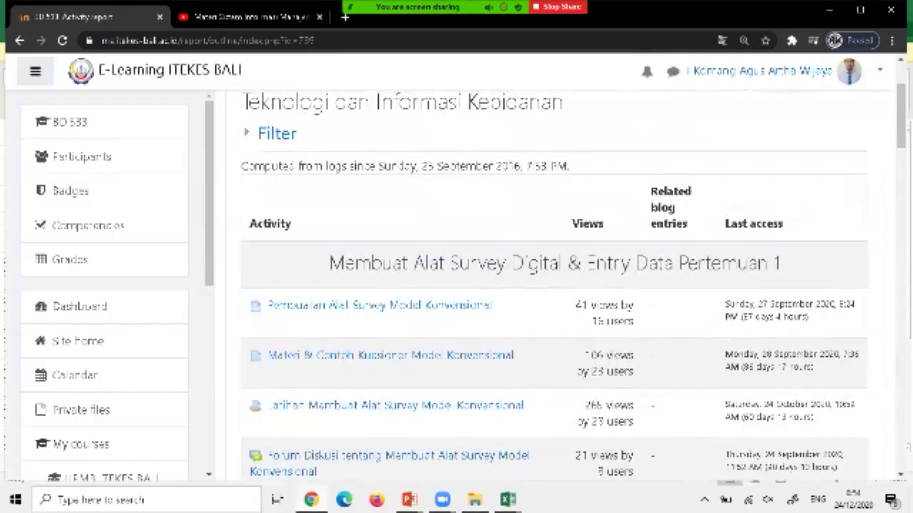
scroll(556, 285, "down", 1)
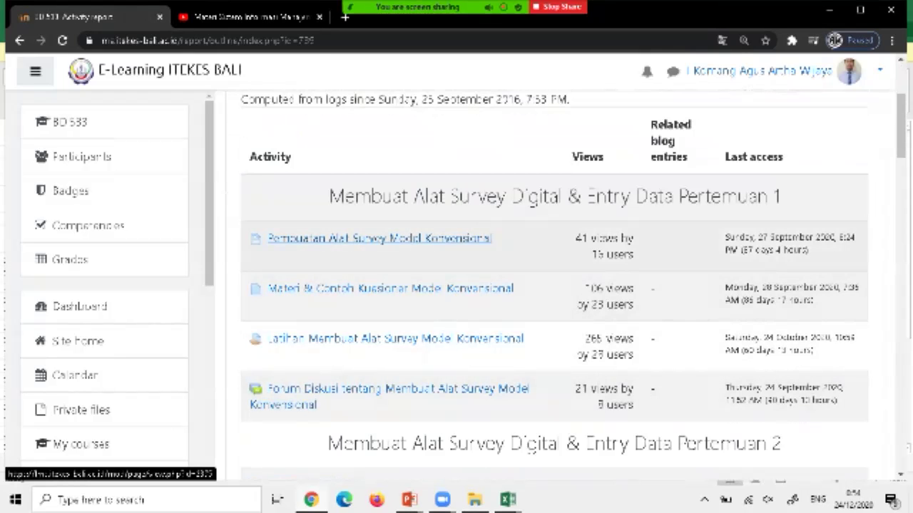
scroll(300, 330, "down", 1)
scroll(555, 285, "down", 9)
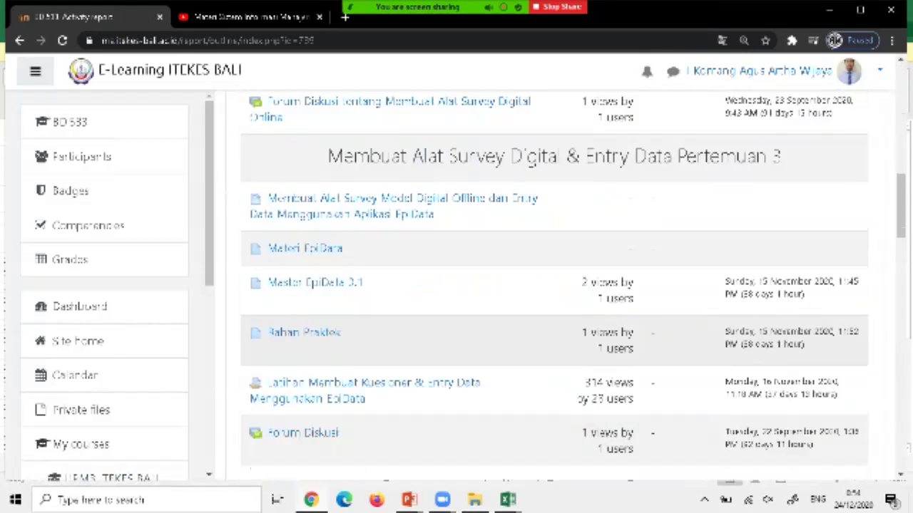
scroll(555, 285, "down", 8)
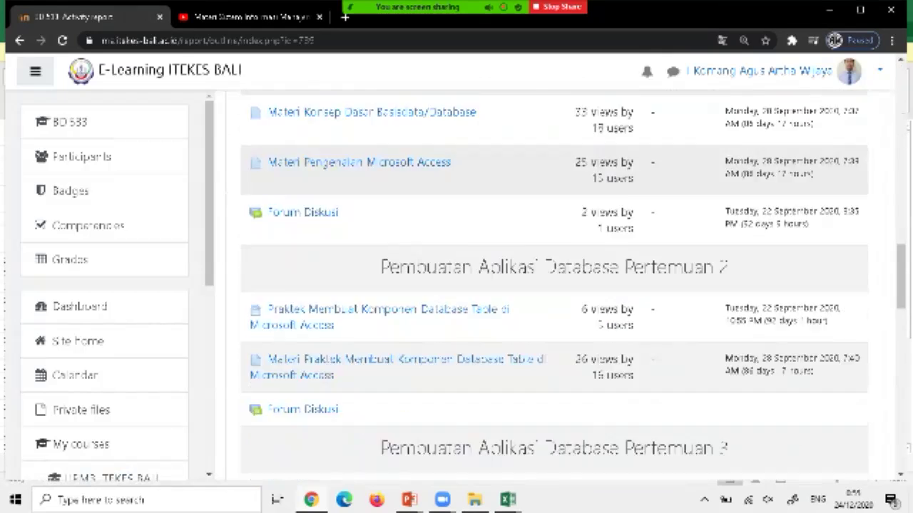
scroll(555, 285, "down", 11)
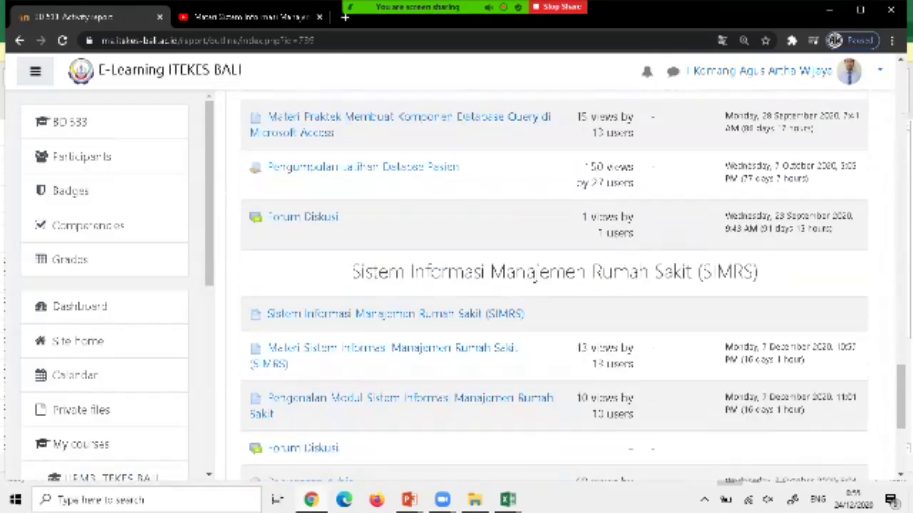
scroll(555, 285, "down", 3)
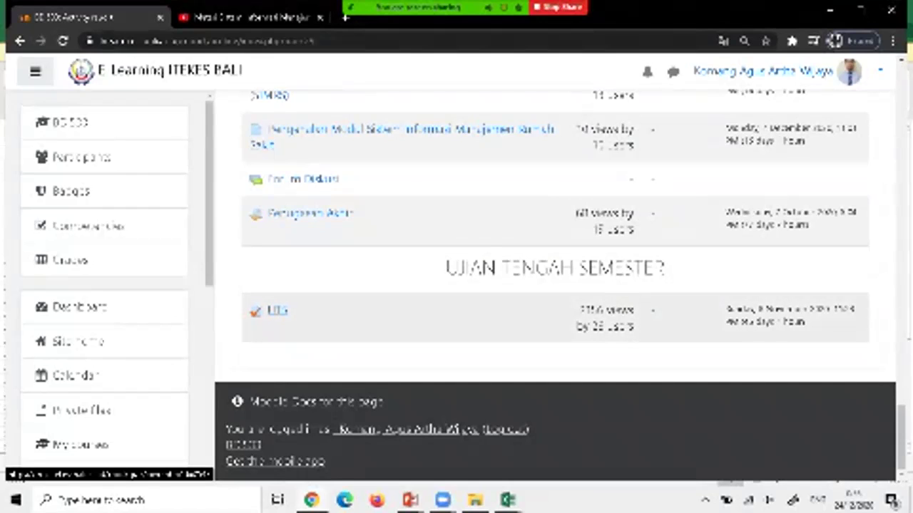
Open the UTS quiz in Ujian Tengah Semester.
left_click(277, 311)
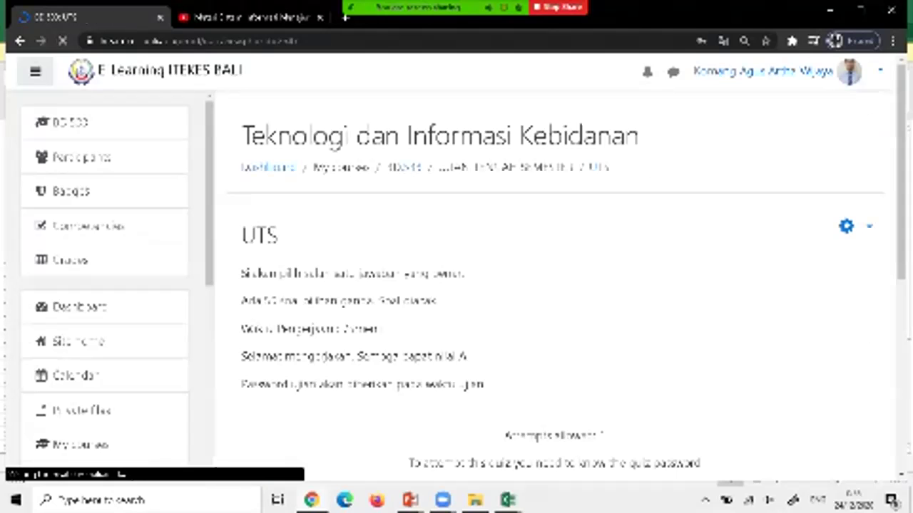
scroll(556, 285, "down", 4)
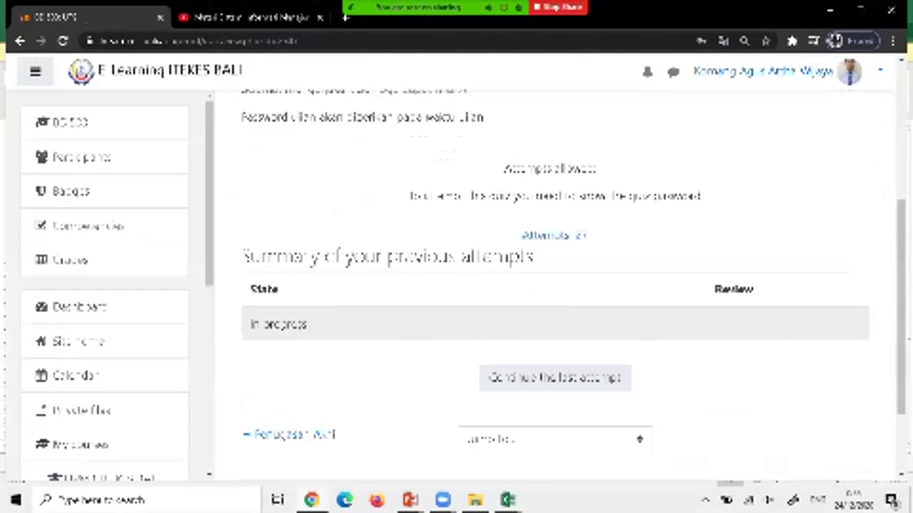
scroll(557, 285, "down", 1)
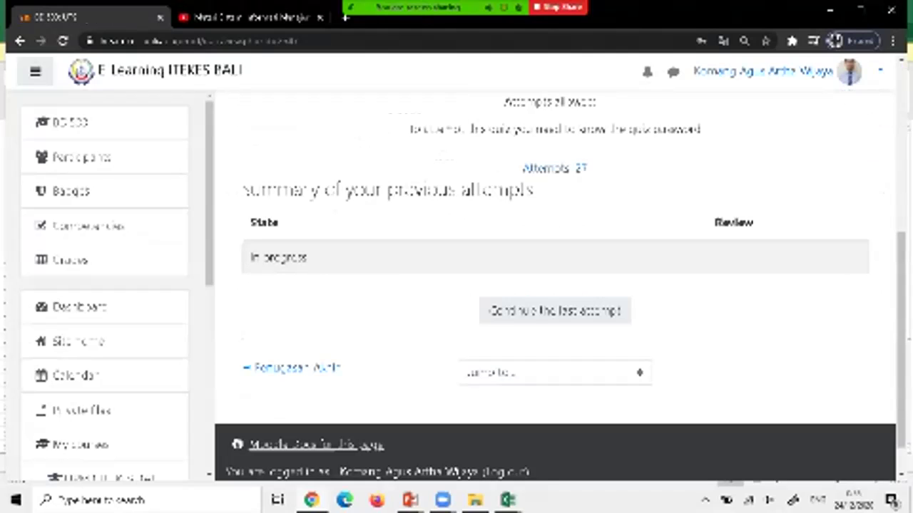
scroll(556, 285, "up", 3)
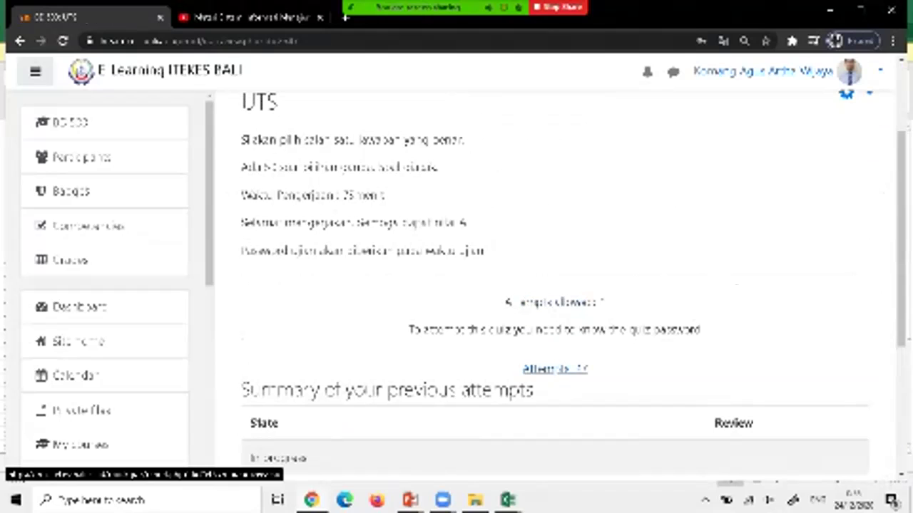
Review the UTS Grades report: 27 attempts averaging 74.59 and the grade distribution chart.
left_click(555, 369)
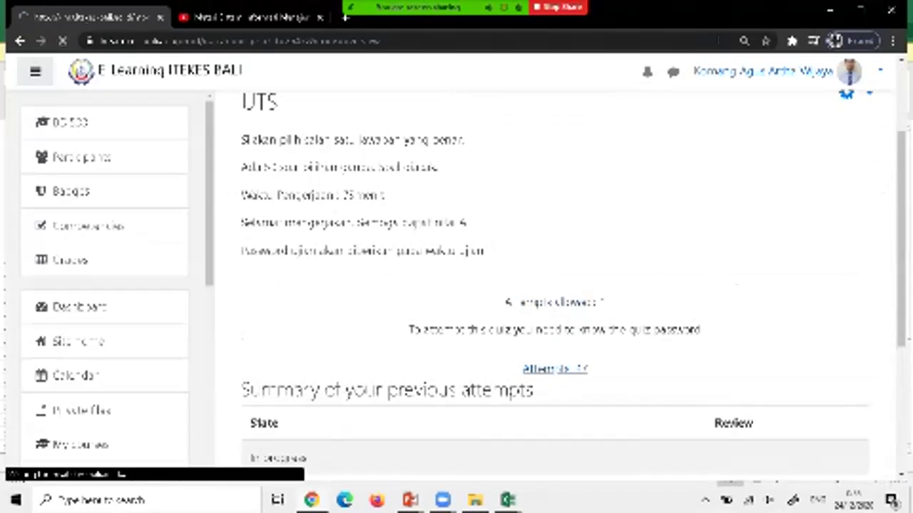
scroll(456, 286, "down", 6)
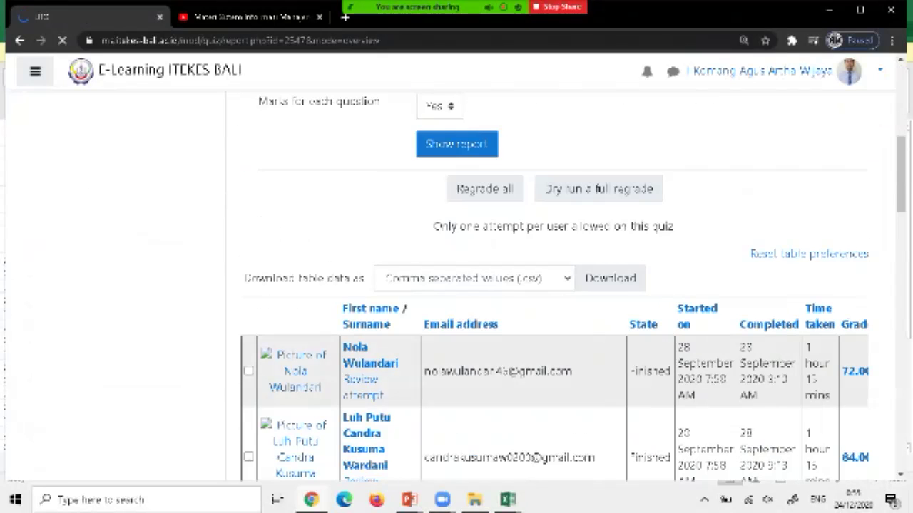
scroll(457, 286, "down", 2)
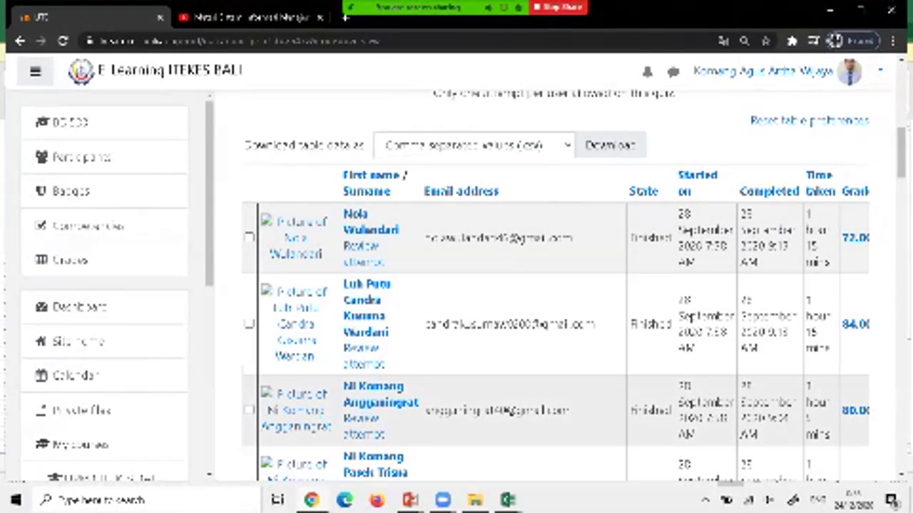
scroll(556, 286, "down", 8)
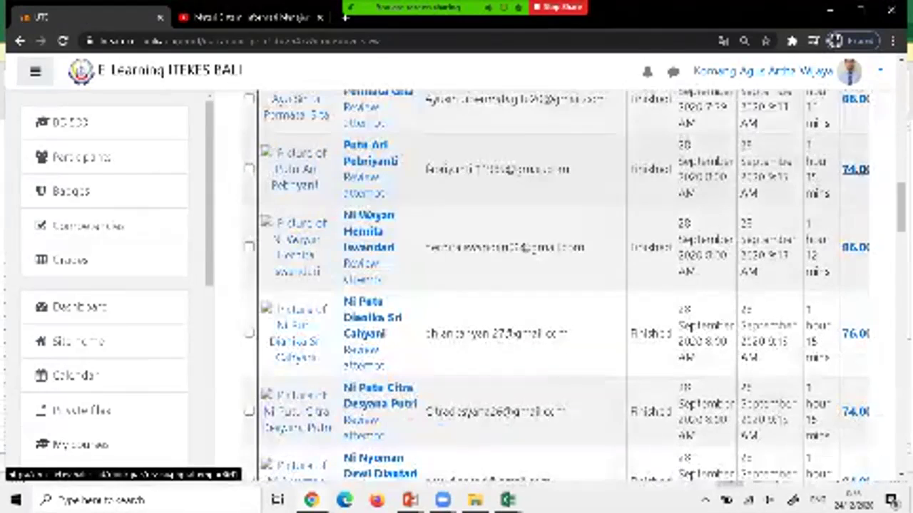
scroll(556, 285, "down", 3)
scroll(556, 285, "down", 5)
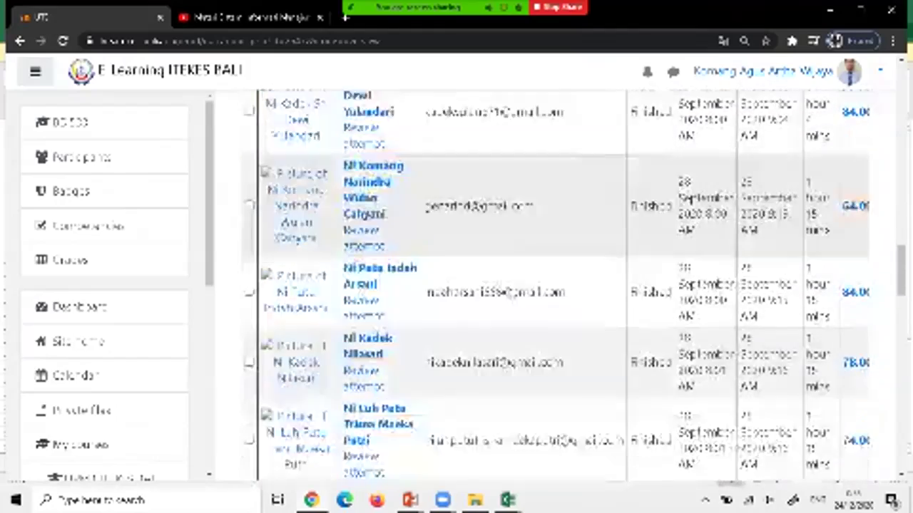
scroll(557, 285, "down", 15)
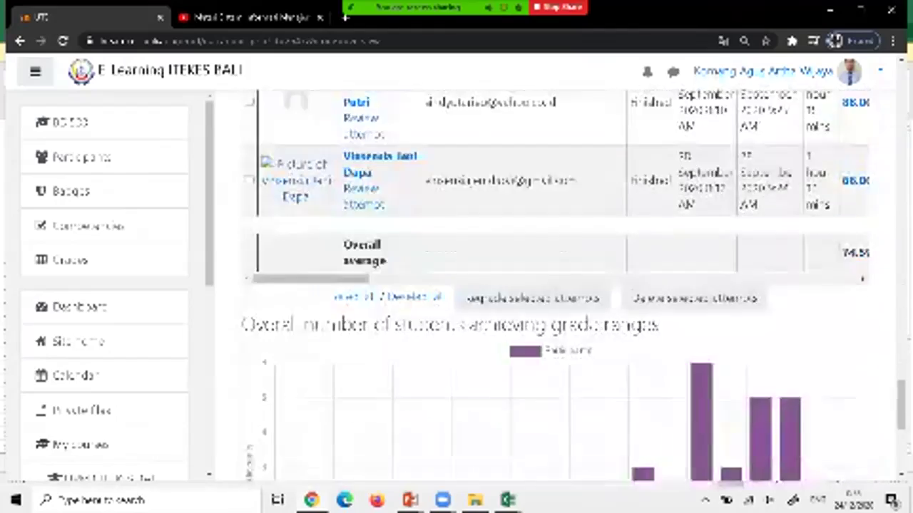
scroll(557, 285, "up", 2)
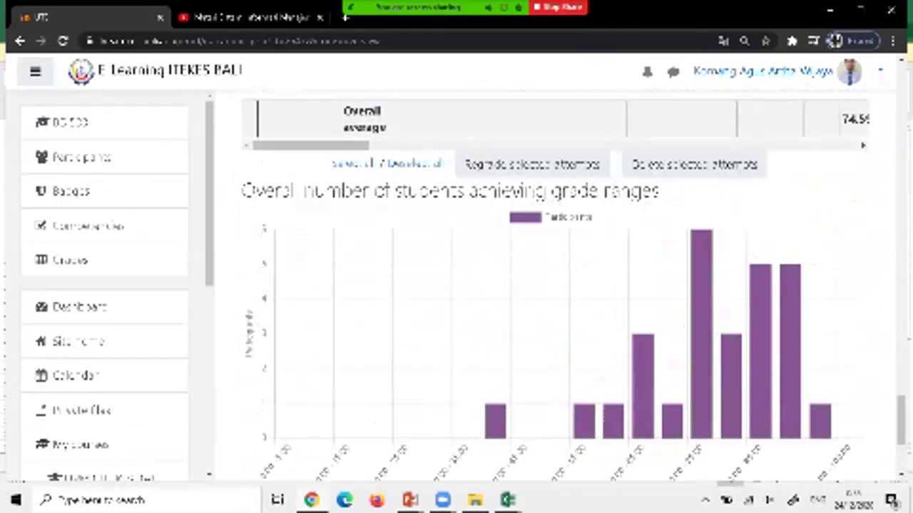
scroll(556, 285, "down", 3)
scroll(556, 286, "up", 10)
scroll(556, 285, "down", 6)
scroll(556, 179, "right", 3)
scroll(556, 178, "right", 2)
scroll(556, 285, "up", 5)
scroll(556, 285, "up", 15)
scroll(556, 285, "up", 3)
scroll(556, 286, "down", 3)
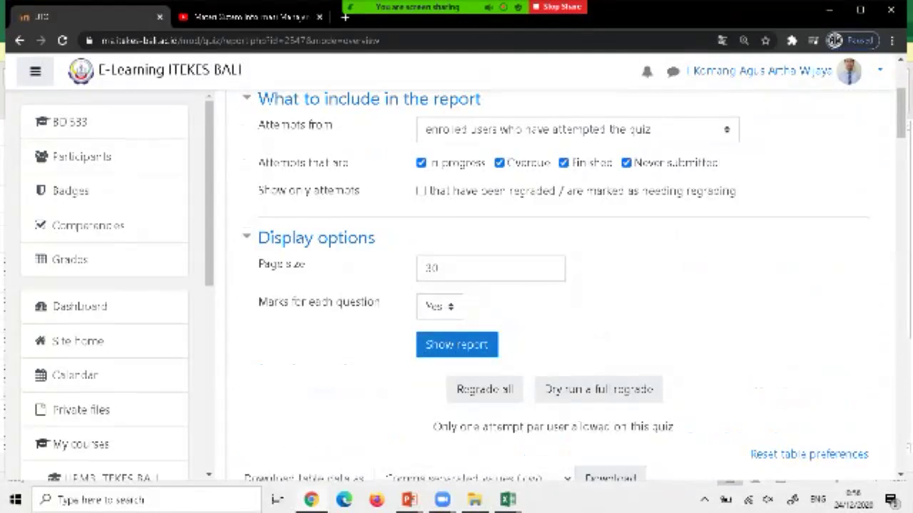
Download the UTS grades table as Microsoft Excel (.xlsx) and open BD 533-UTS-grades.xlsx.
scroll(556, 286, "down", 1)
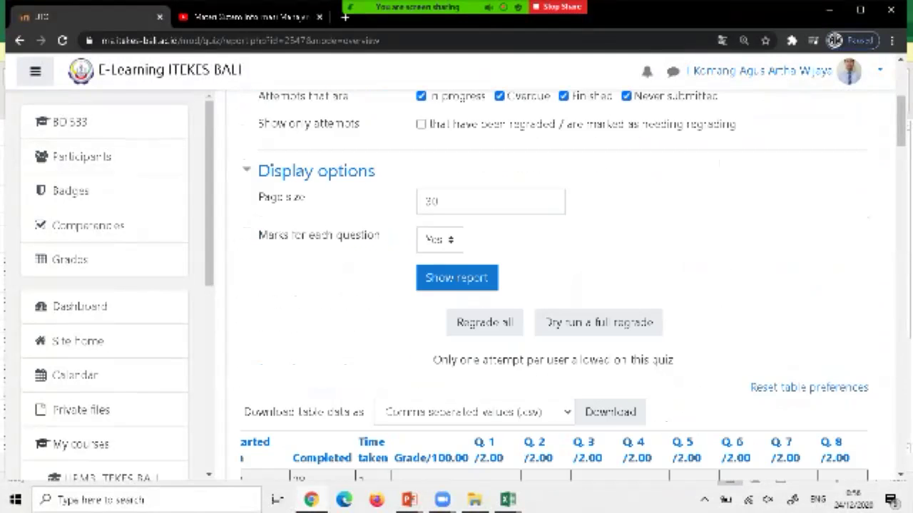
left_click(474, 412)
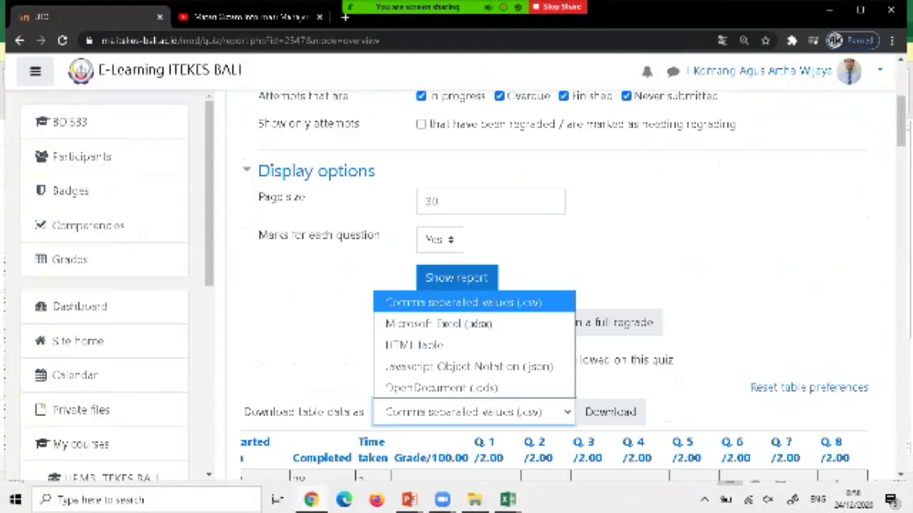
left_click(438, 324)
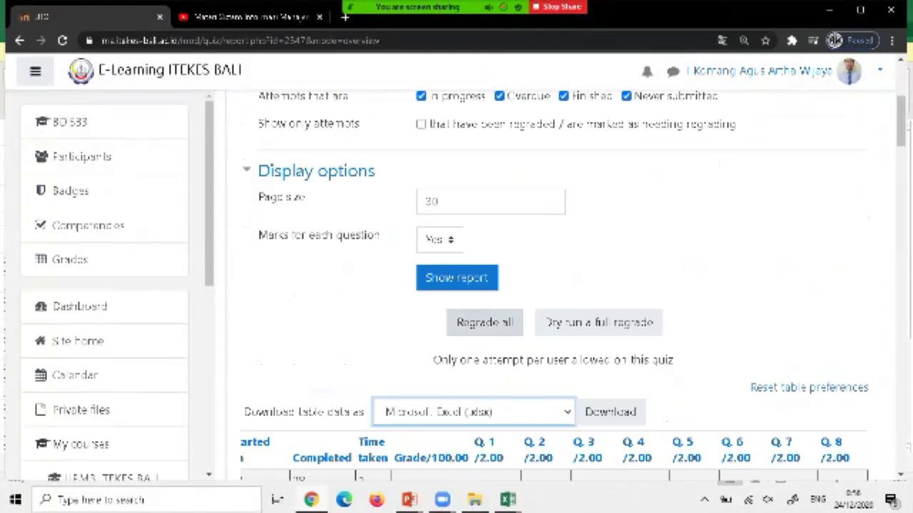
left_click(610, 412)
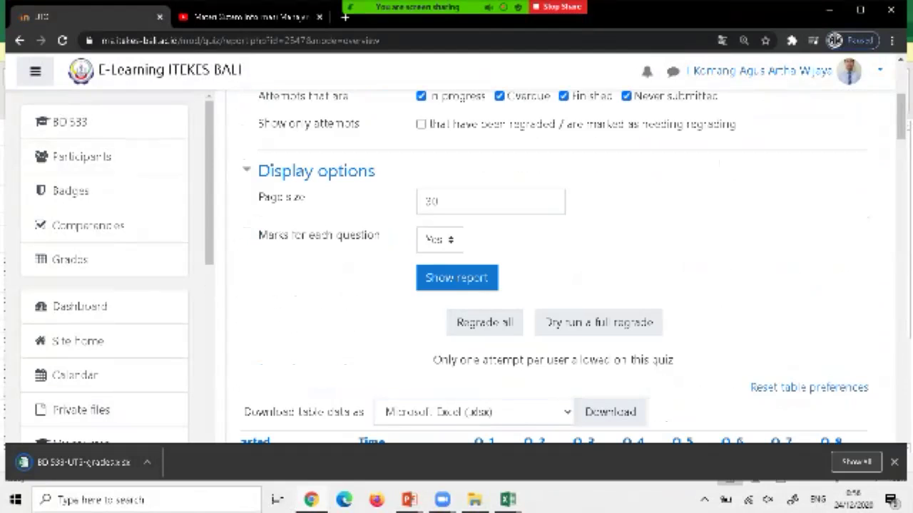
left_click(147, 462)
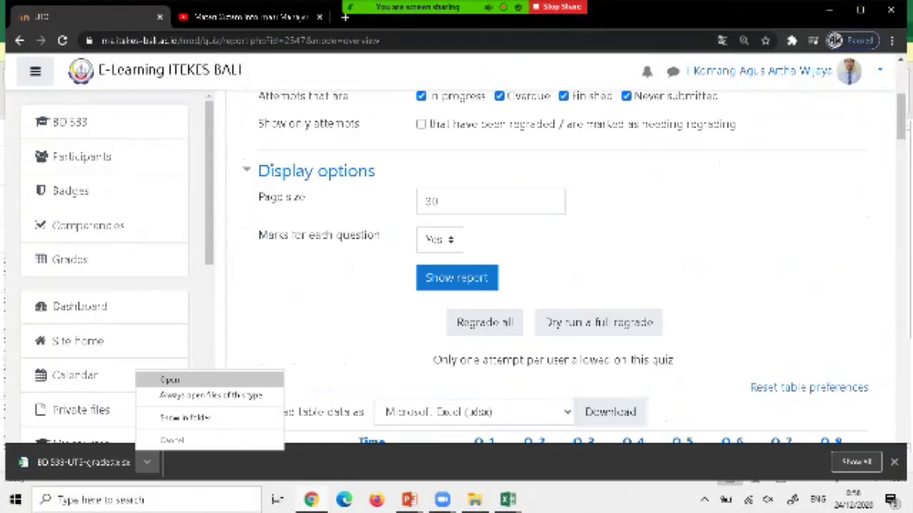
left_click(169, 380)
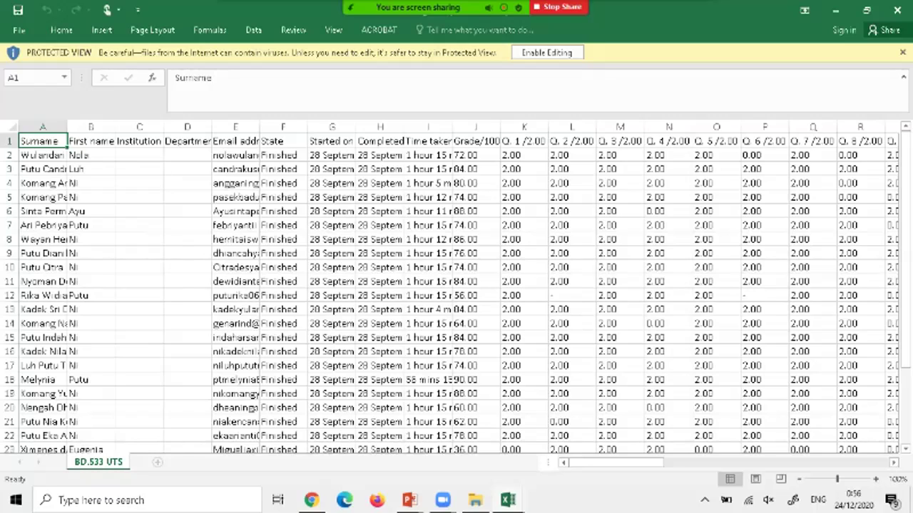
Inspect the Grade/100.00 column and the dash entries in L12 and P12, then return to Chrome.
left_click(476, 126)
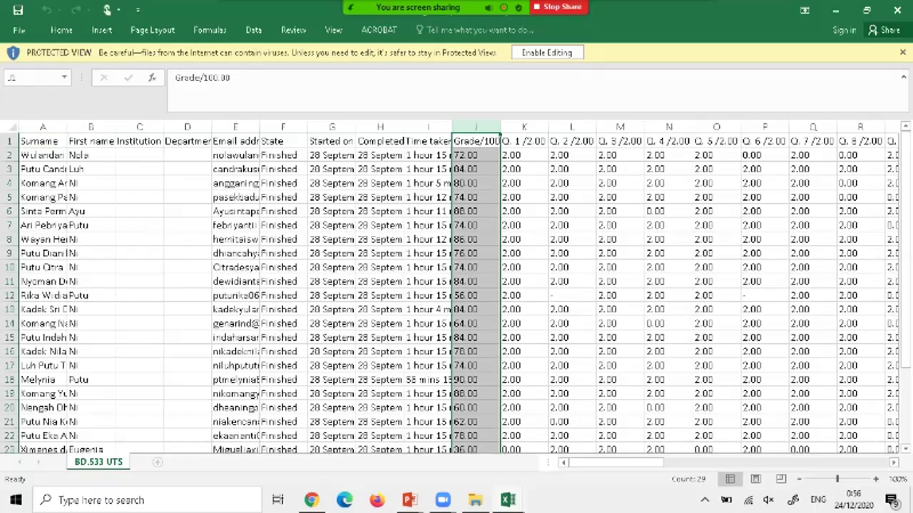
left_click(571, 295)
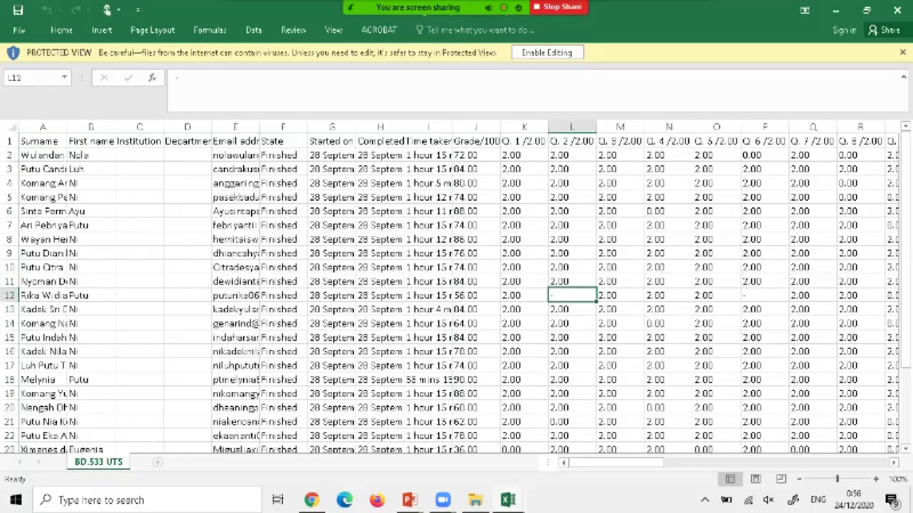
left_click(764, 295)
mouse_move(617, 462)
left_mouse_down()
mouse_move(697, 462)
mouse_move(606, 462)
left_mouse_up()
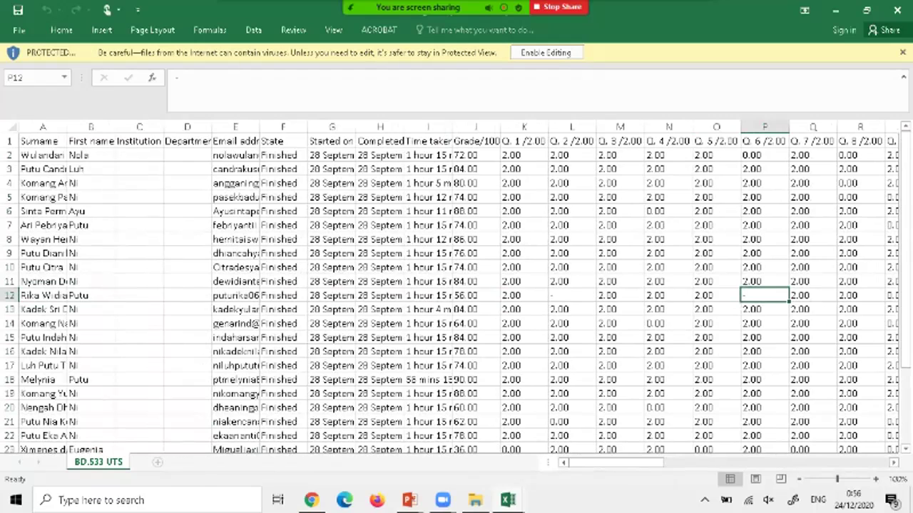
key("alt+Tab")
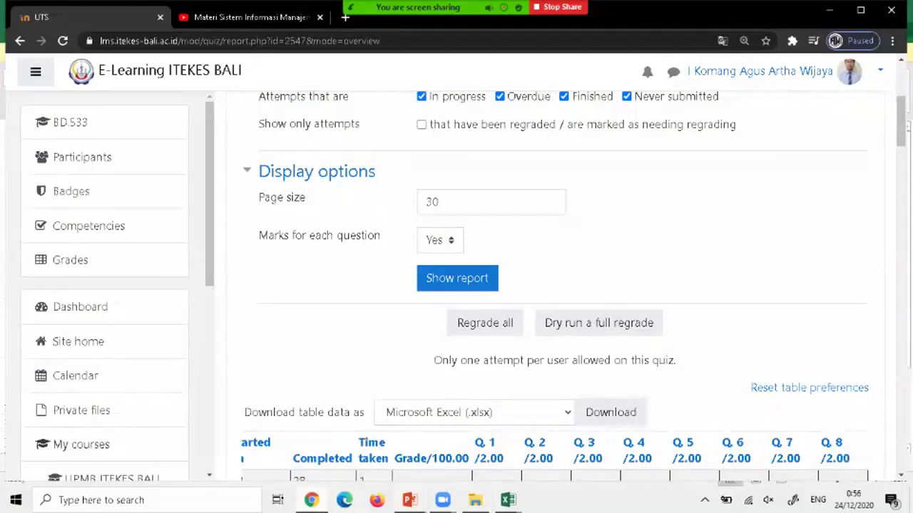
Advance the slide show to the Sebagai Koordinator / Dosen Pengampu MA slide, then show all windows.
mouse_move(409, 499)
left_click(478, 449)
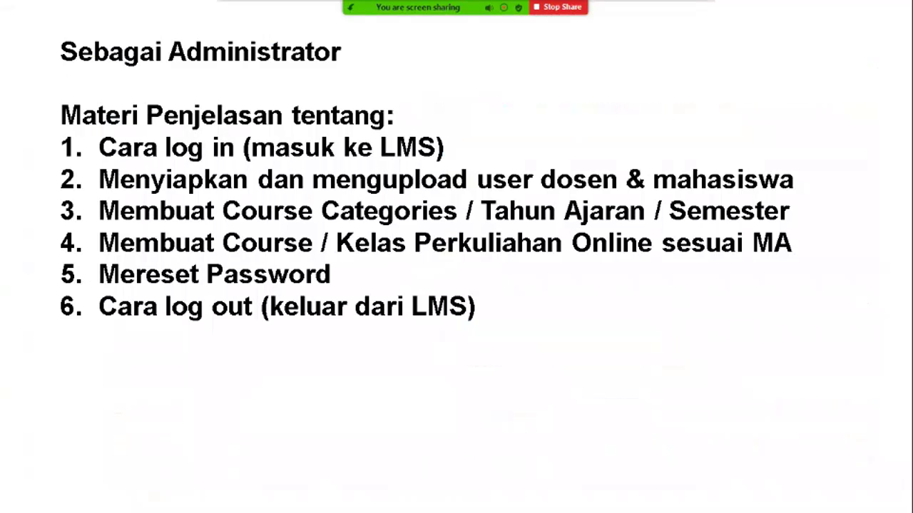
key("Right")
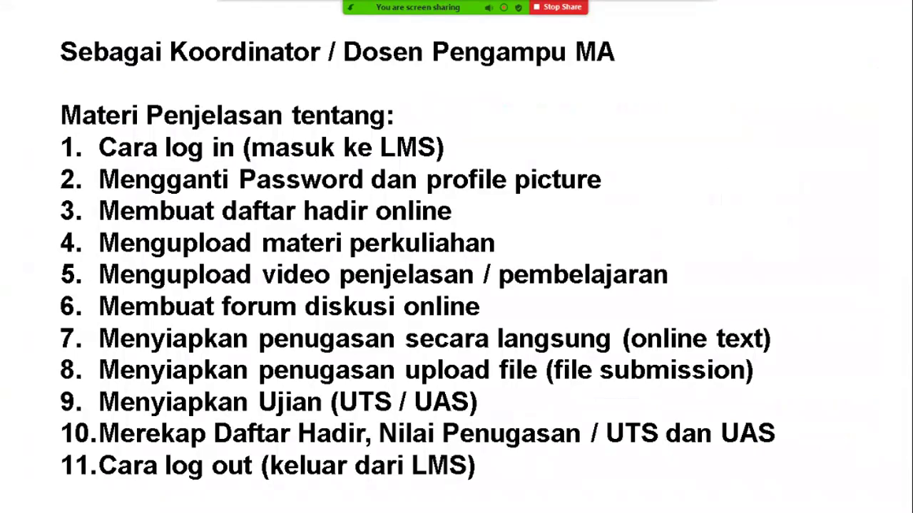
key("super+Tab")
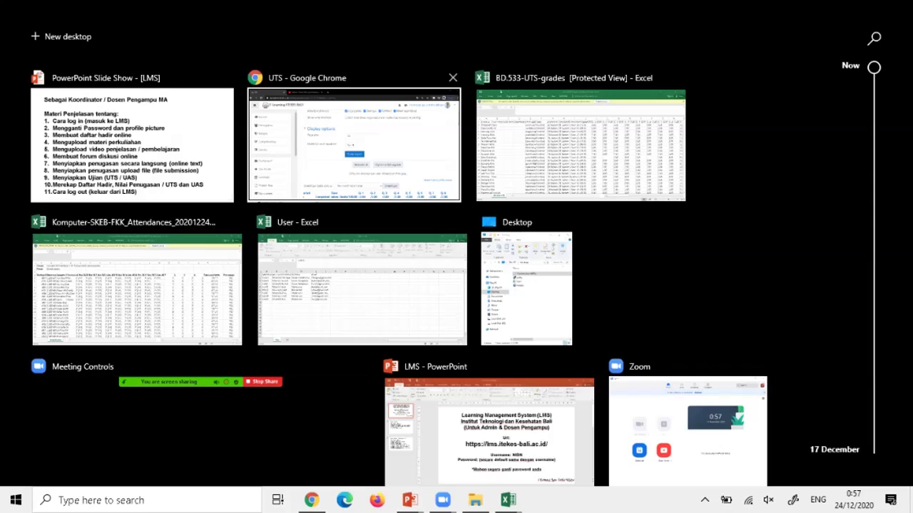
Switch back to Chrome with the UTS quiz report and log out of the e-learning site.
left_click(354, 142)
scroll(556, 286, "up", 4)
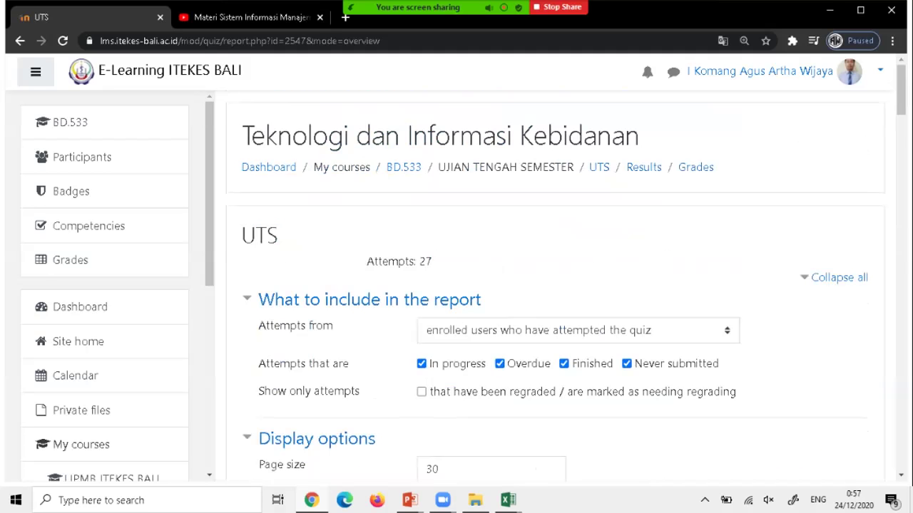
left_click(849, 71)
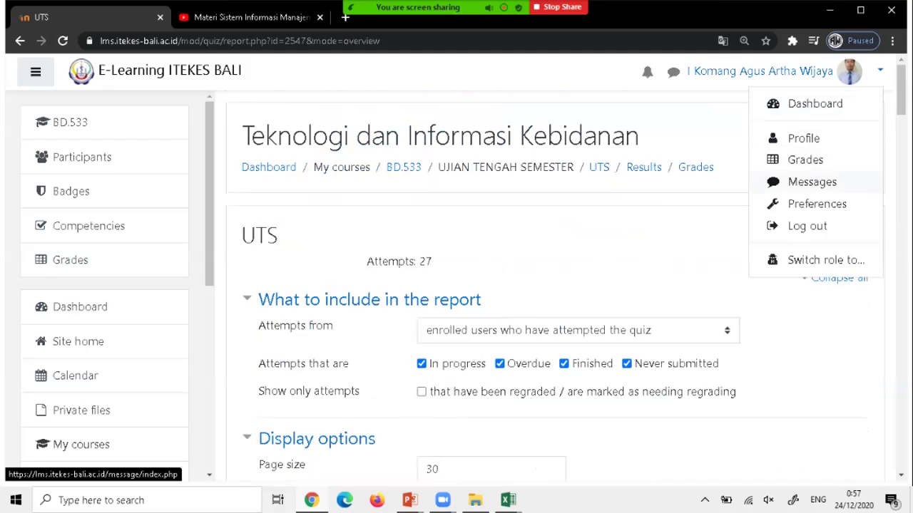
left_click(807, 226)
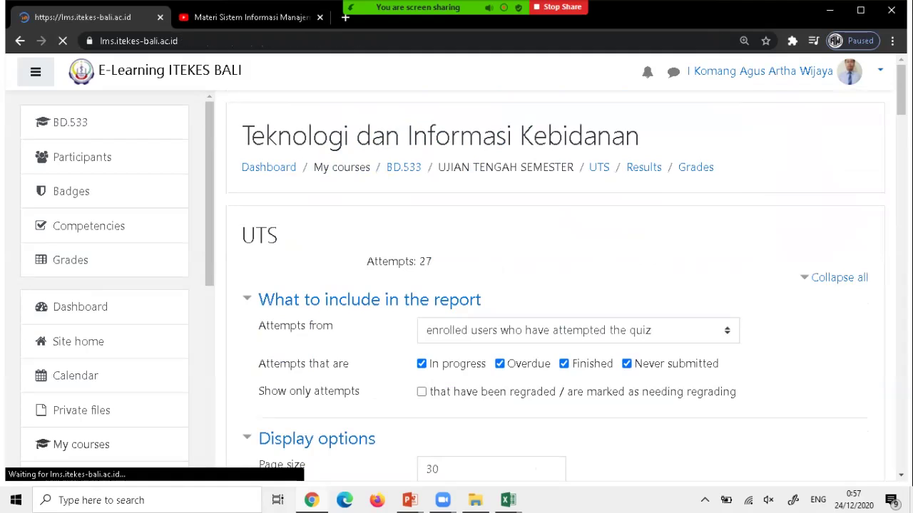